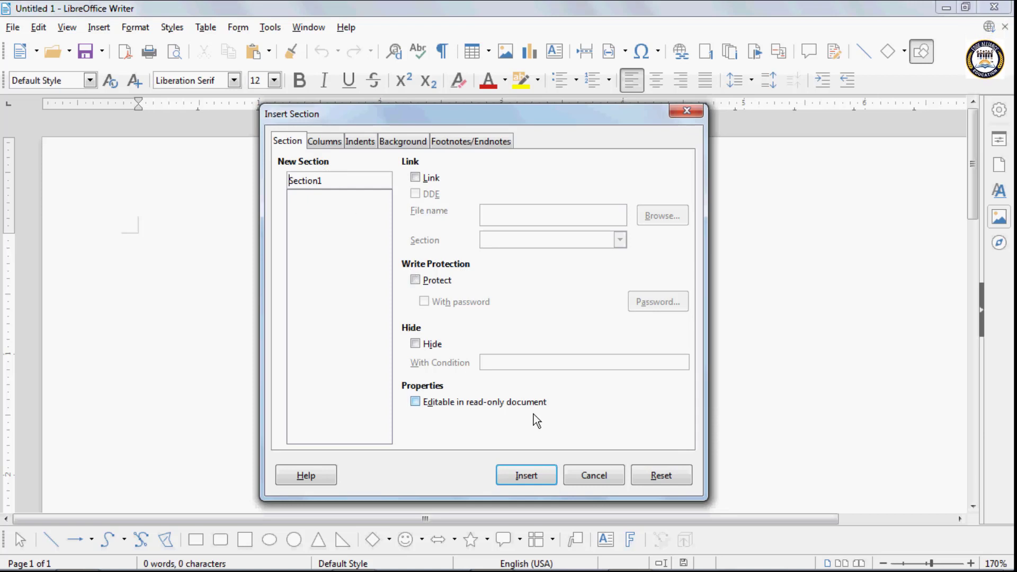
- Insert the section and type 'Computer is an electronic device', followed by a new line
click(527, 476)
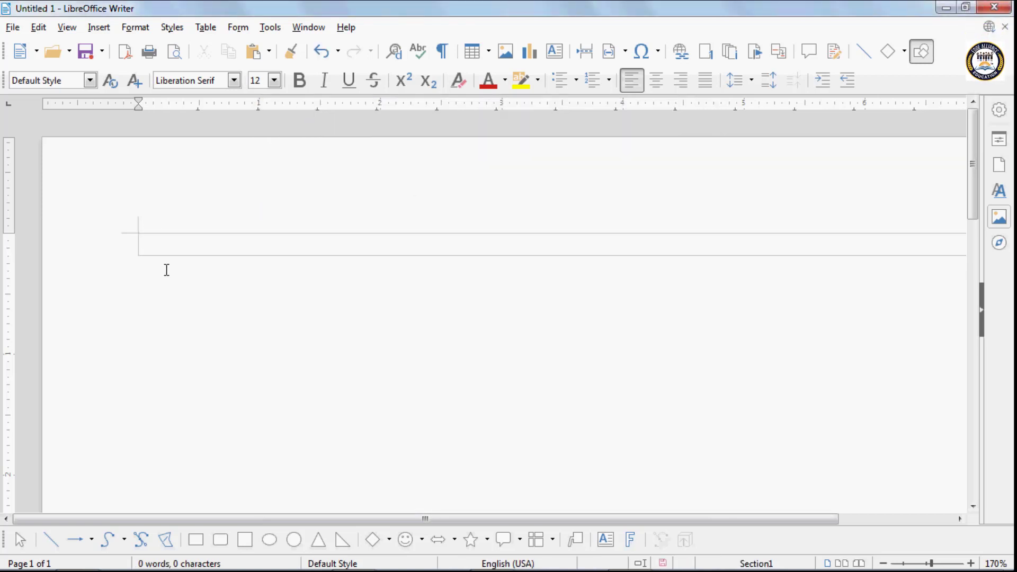
text(comp)
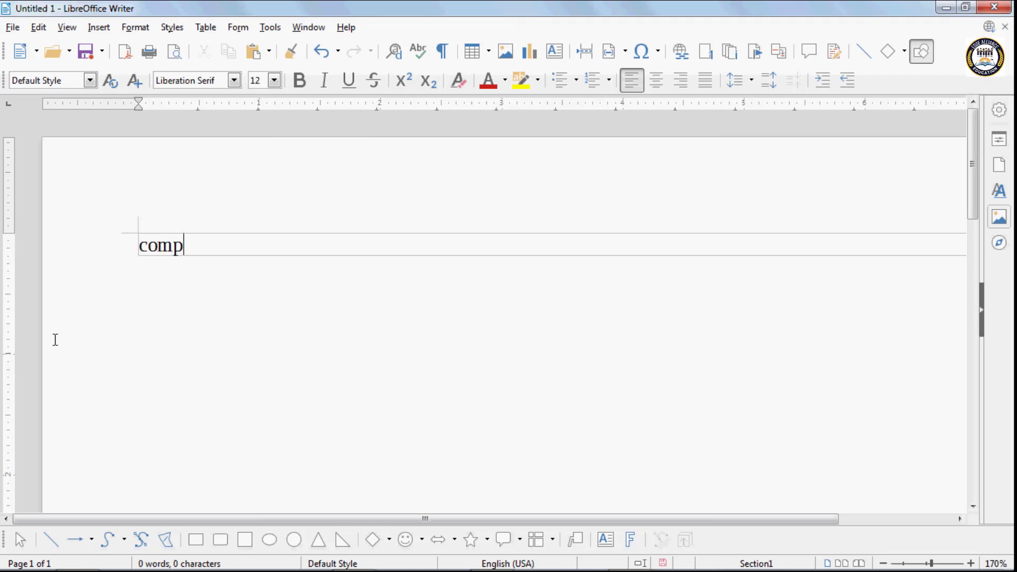
text(uter is )
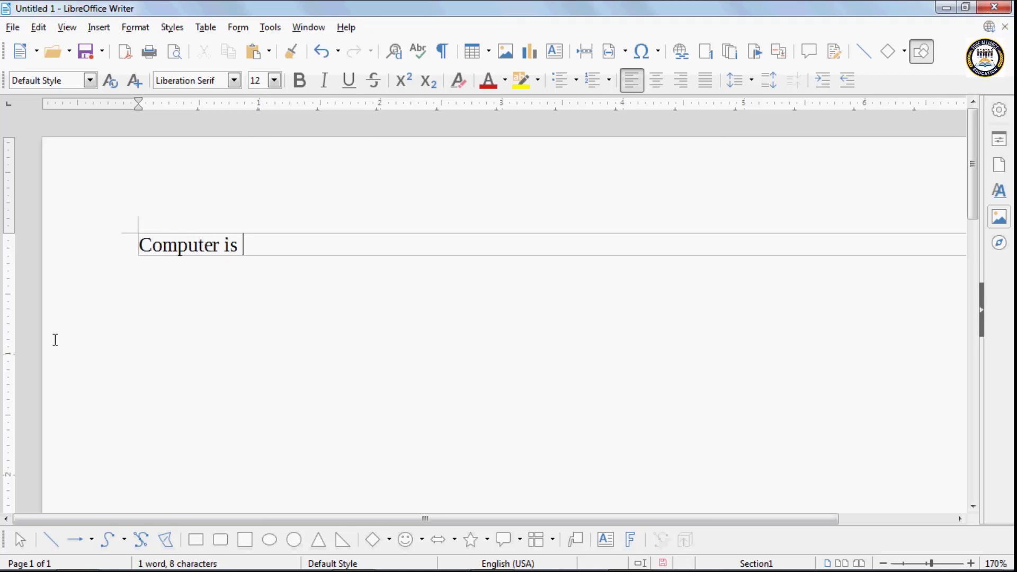
text(an electronice)
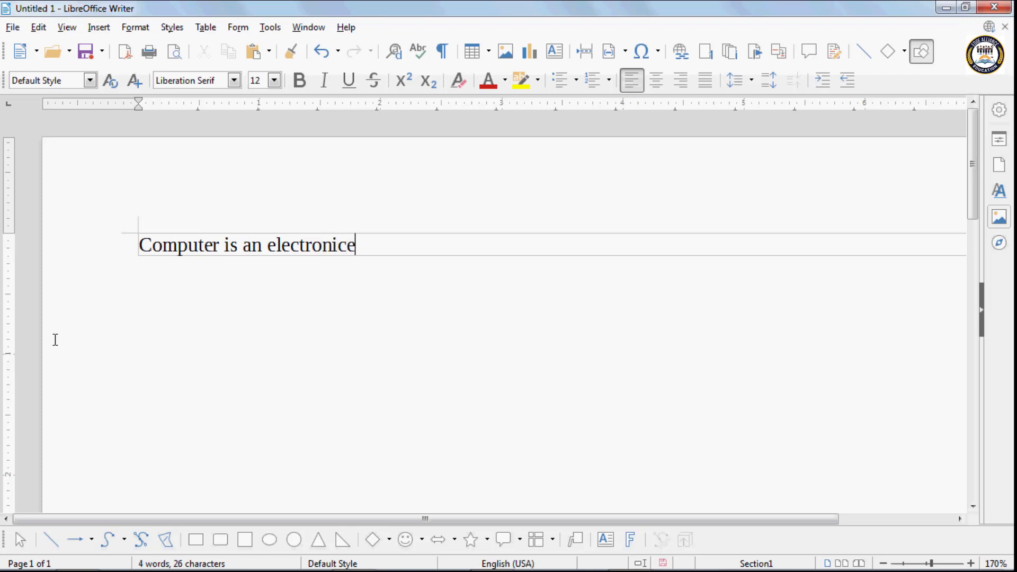
key(BackSpace)
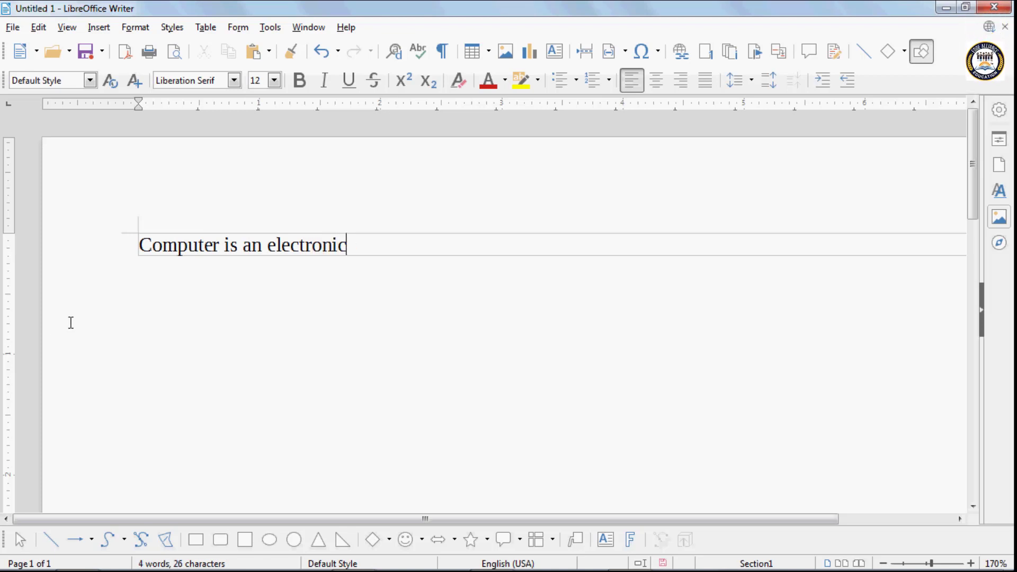
text(.)
key(BackSpace)
text(device)
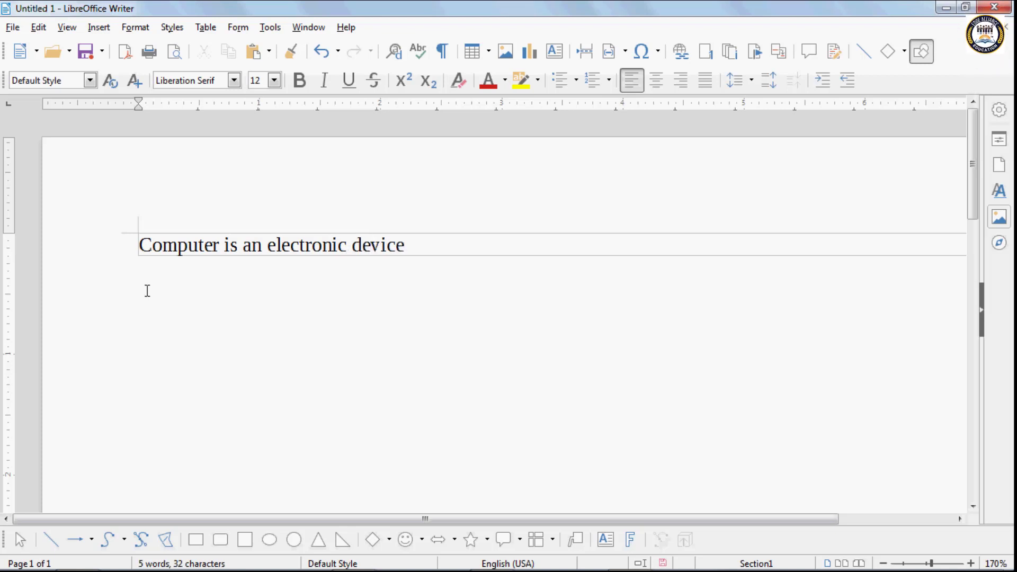
key(Return)
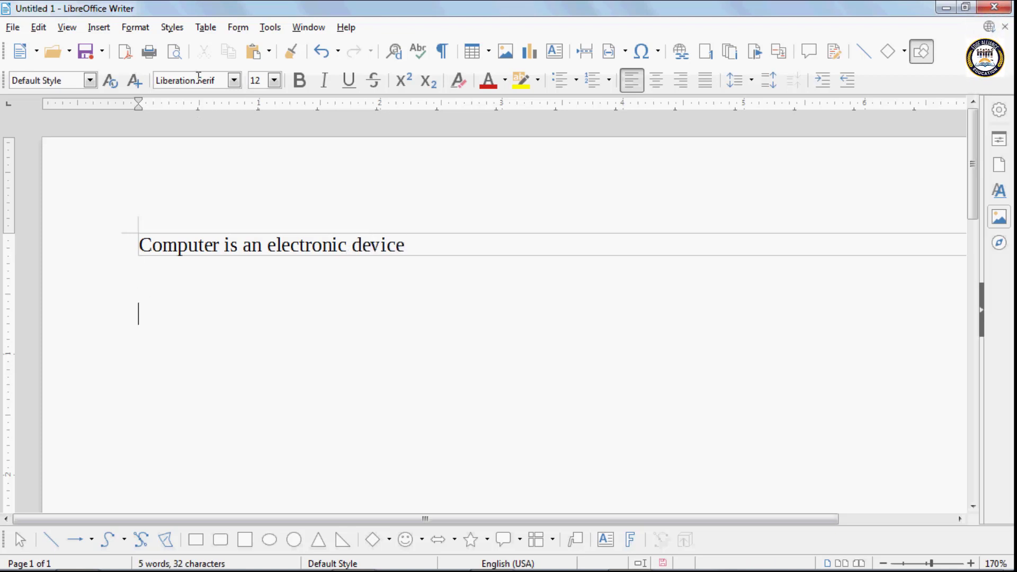
click(105, 29)
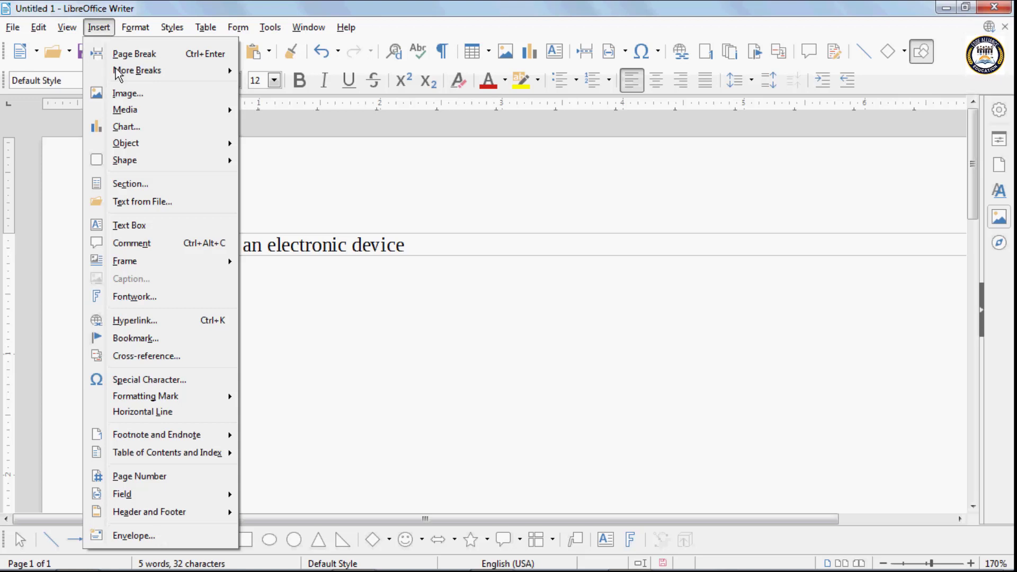
- Insert a second section linked to text file.txt from the Documents folder
click(140, 183)
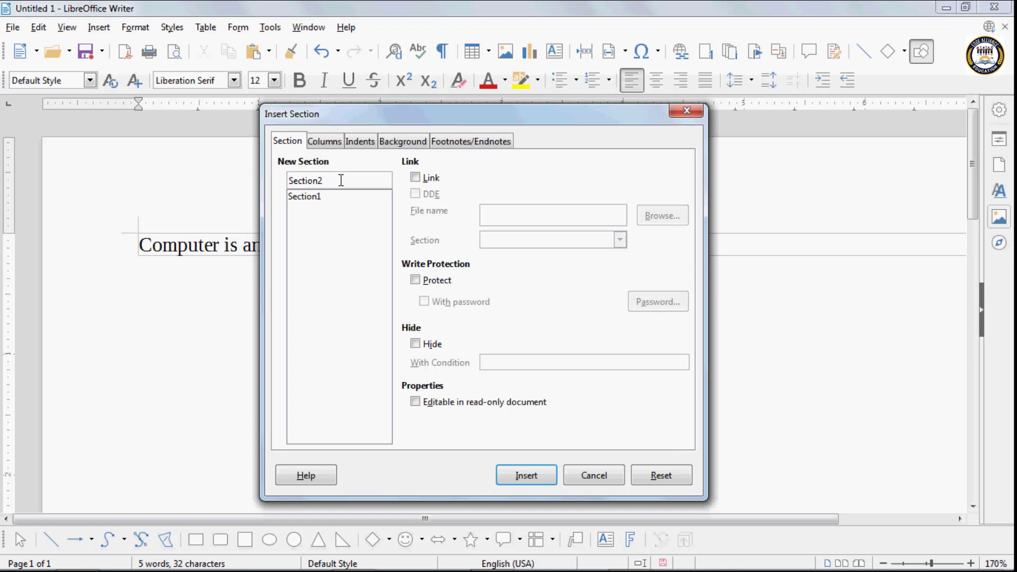
click(415, 182)
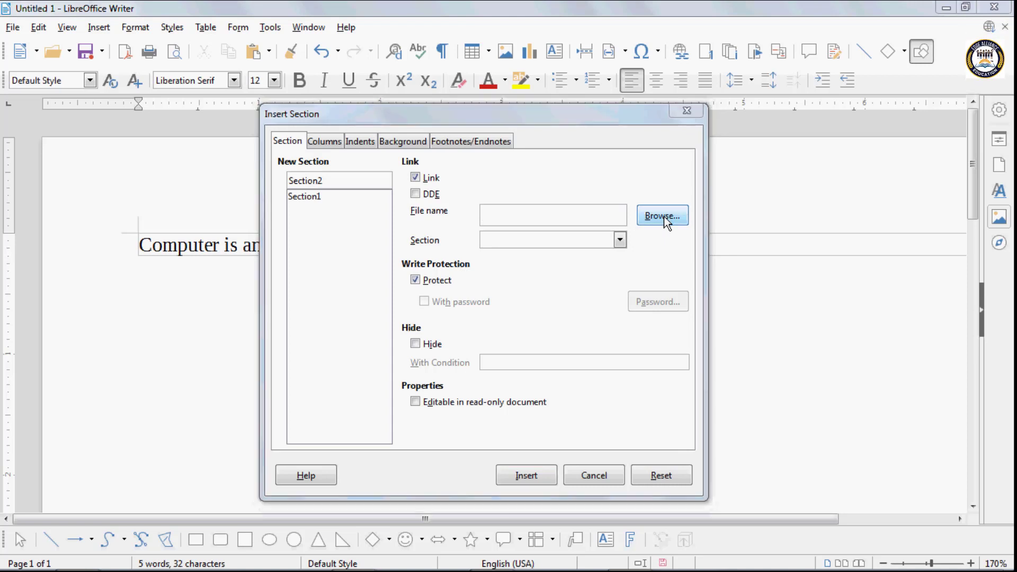
click(663, 216)
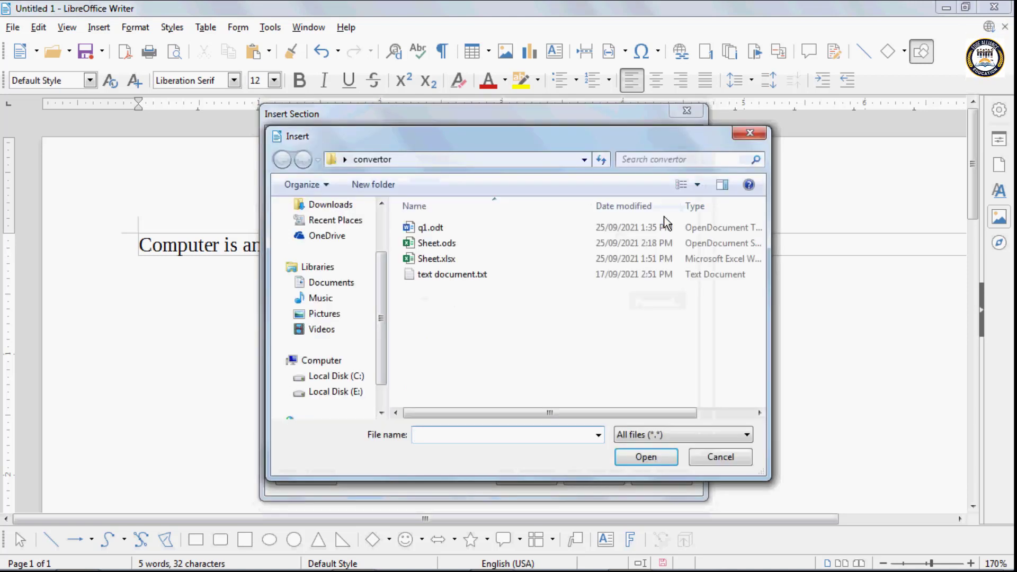
click(332, 283)
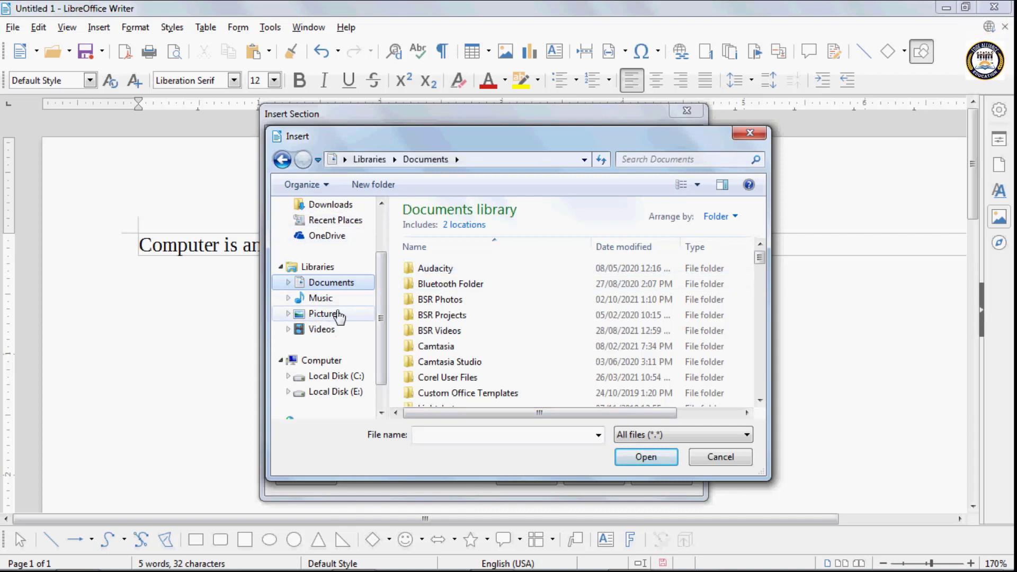
click(460, 434)
text(tex)
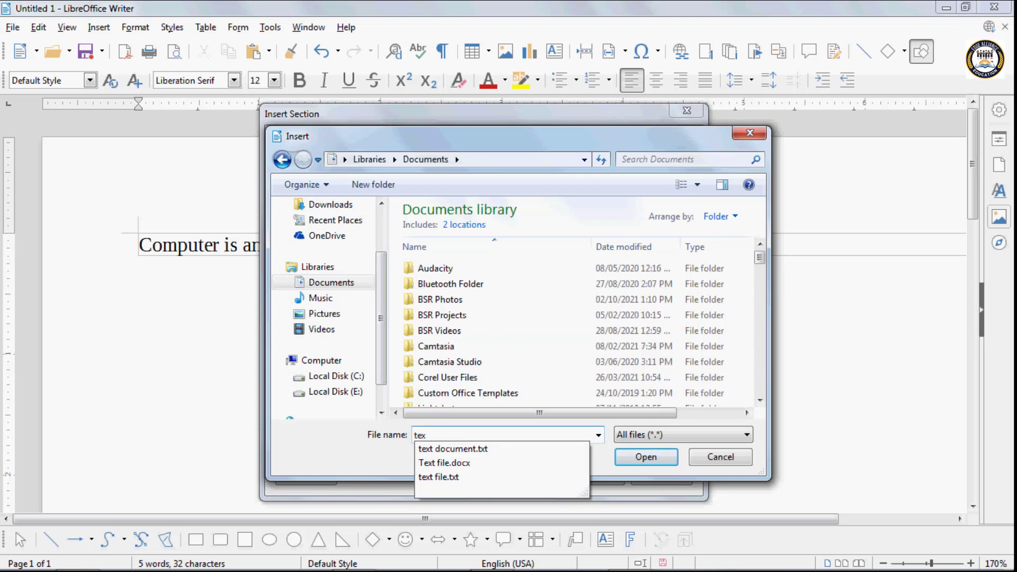
click(464, 477)
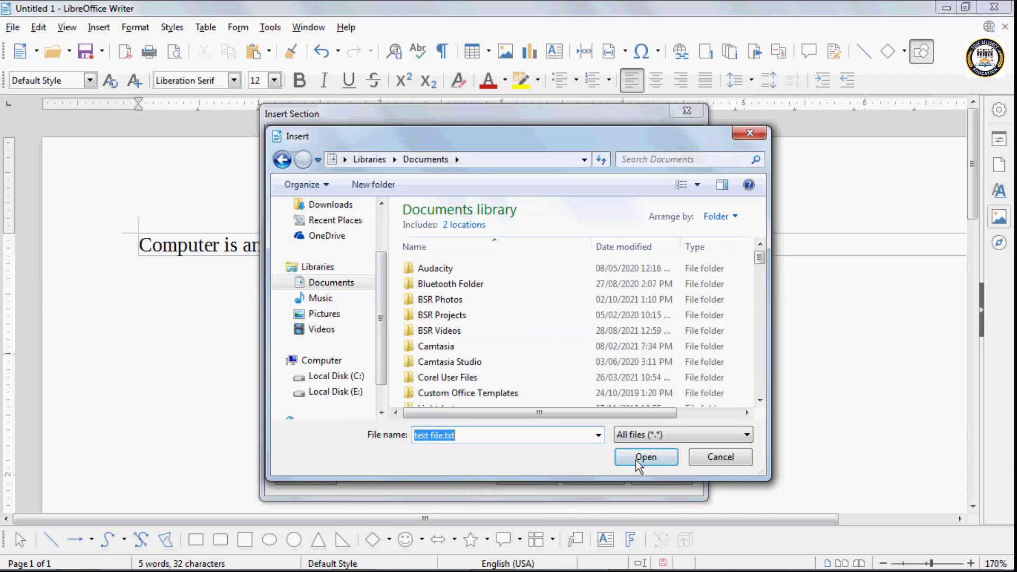
click(638, 459)
click(521, 476)
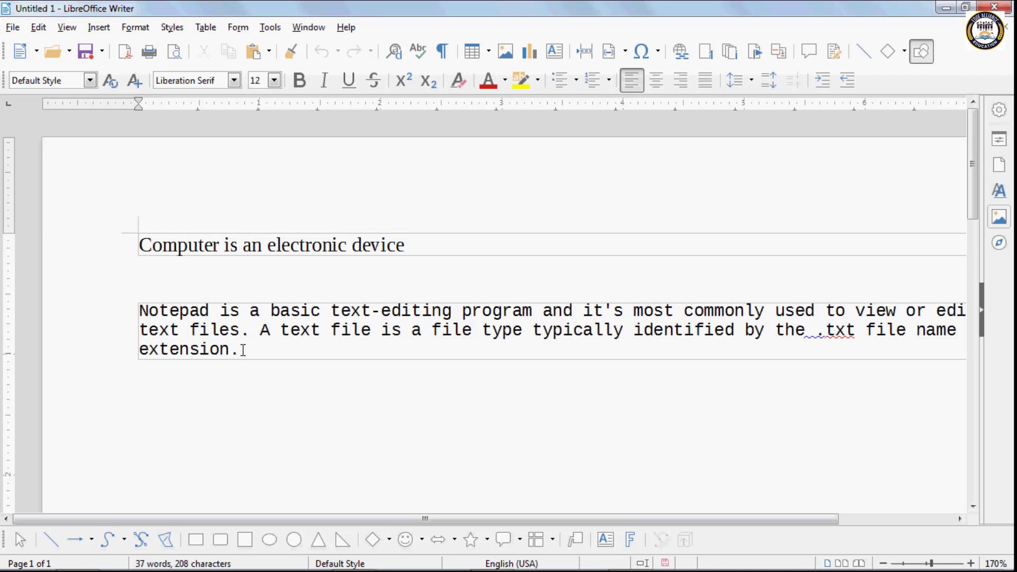
- Add an empty third section on a new line, write-protected with a confirmed password
key(Return)
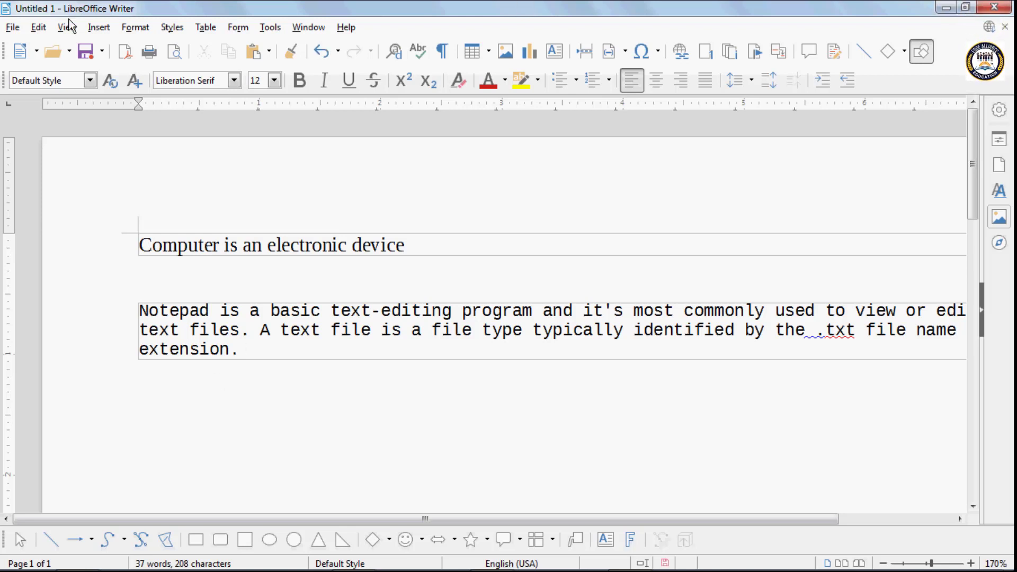
click(100, 31)
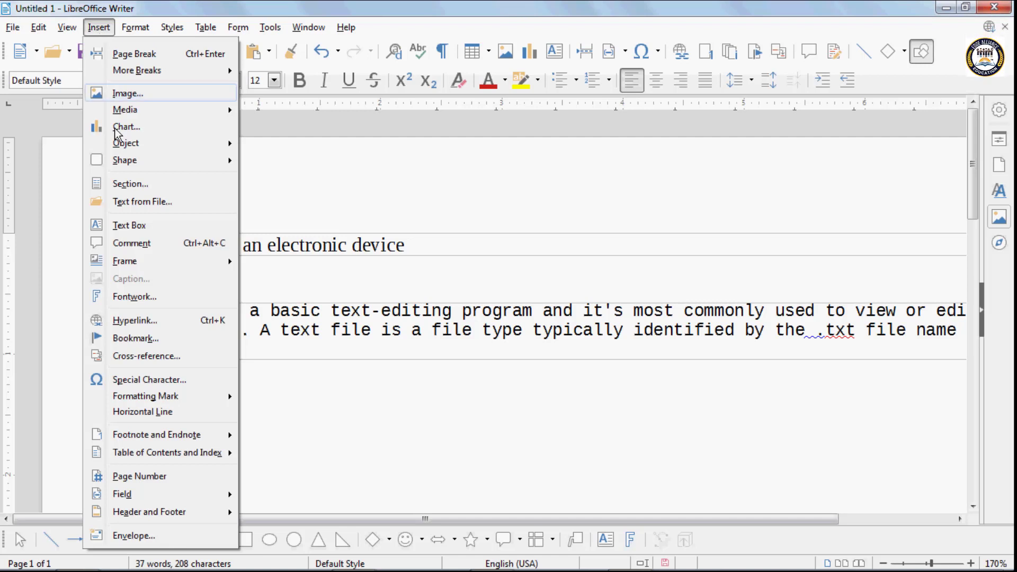
click(140, 184)
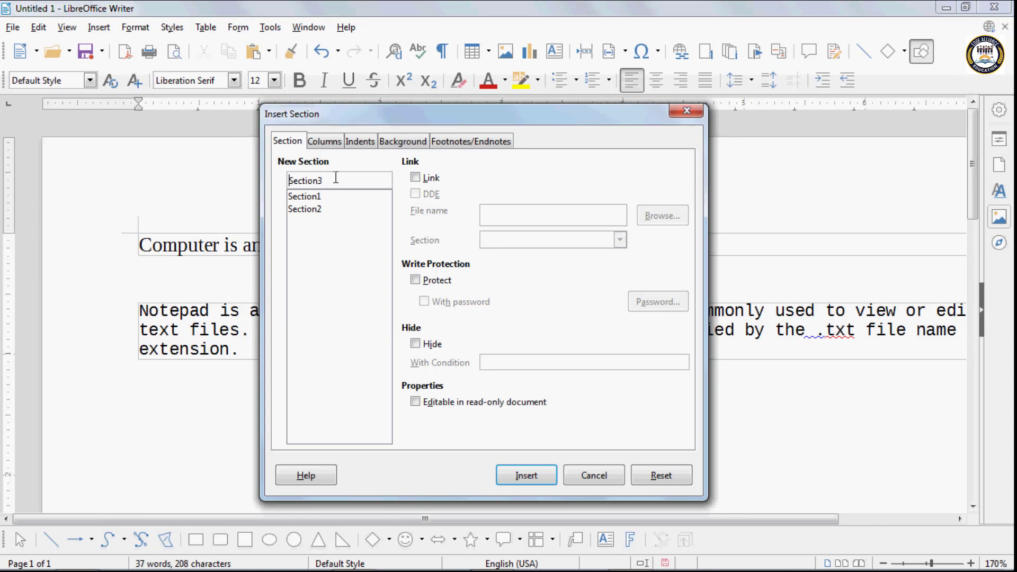
click(415, 280)
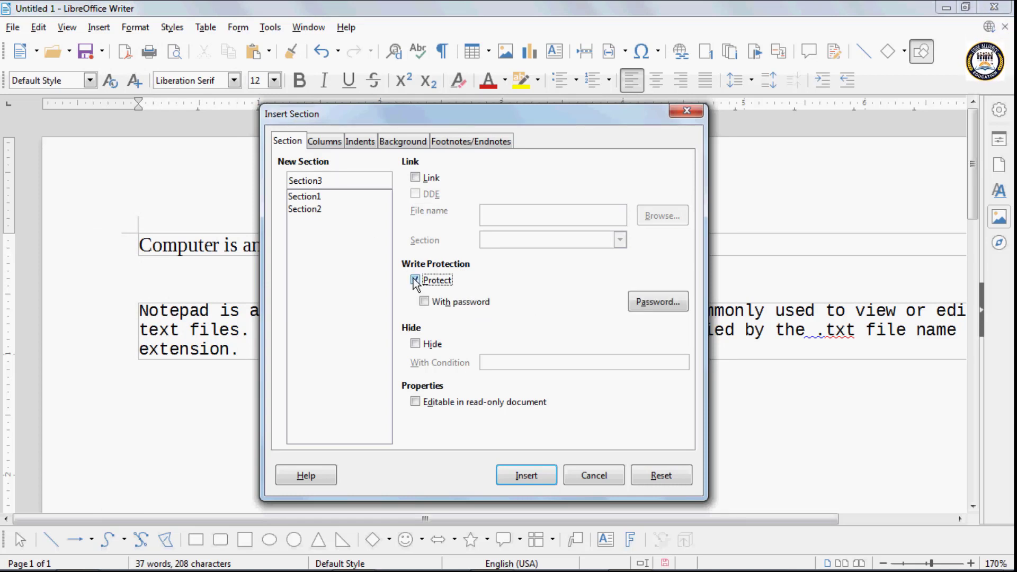
click(424, 301)
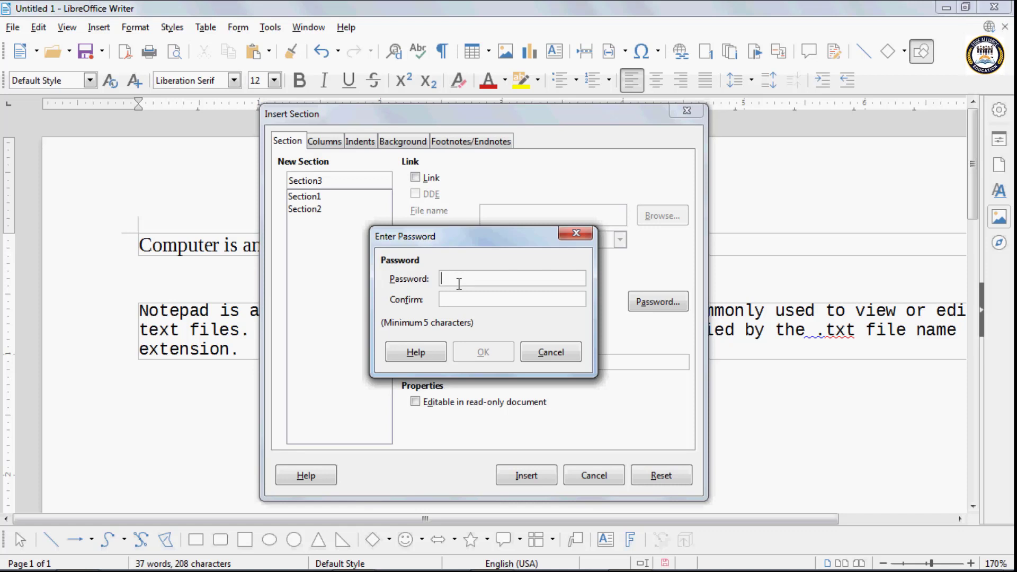
text(123)
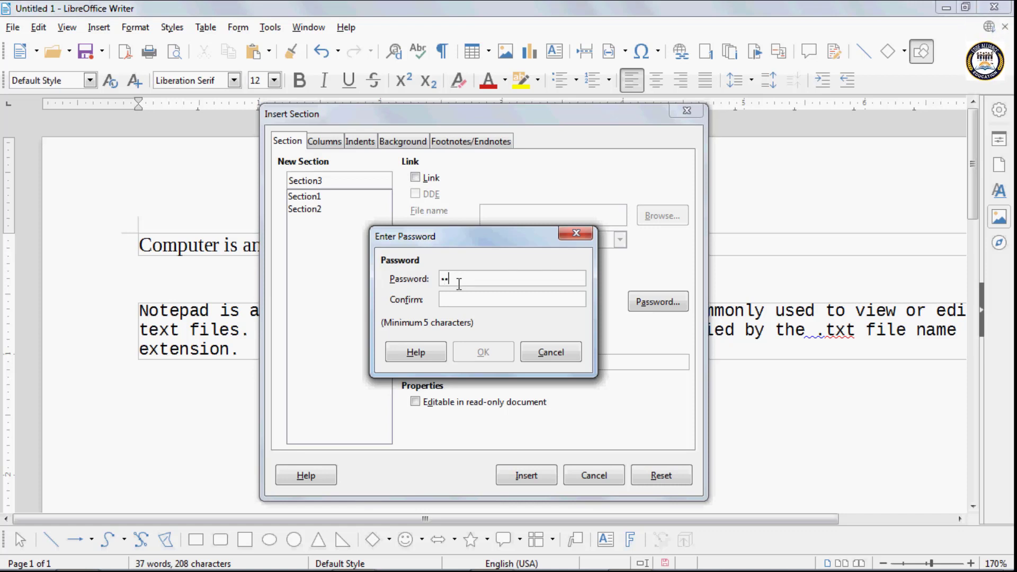
text(45)
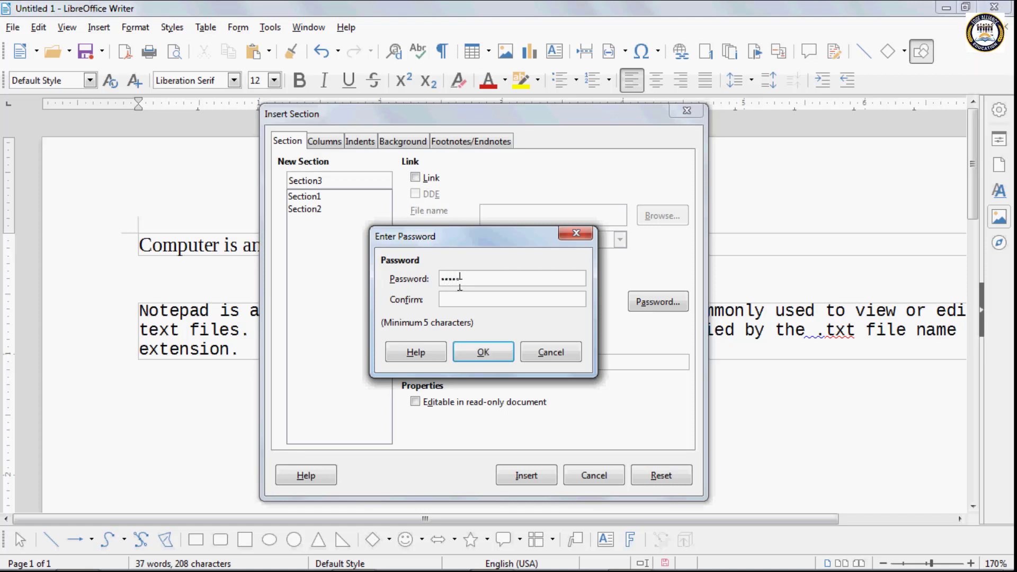
click(457, 300)
text(123)
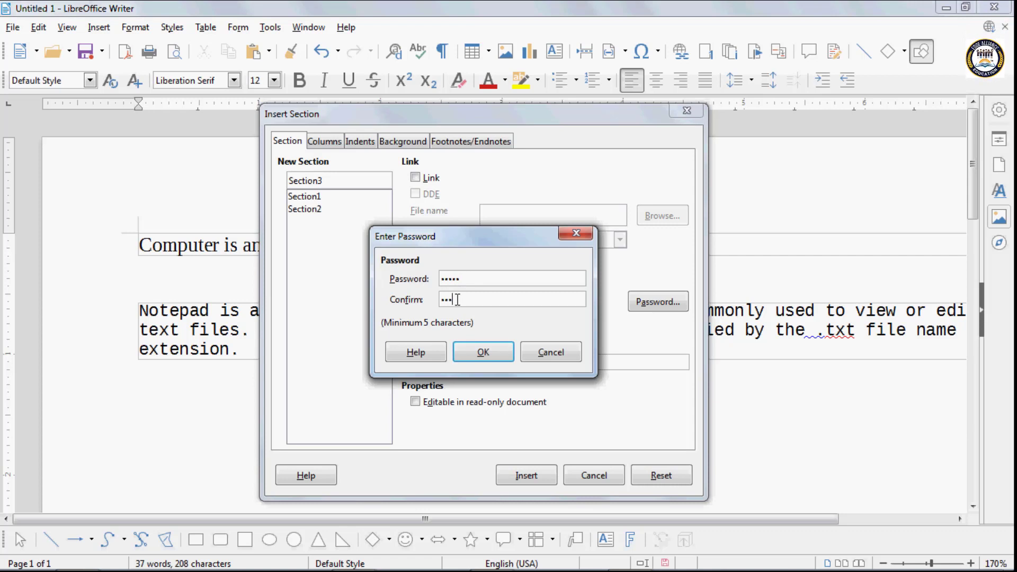
text(45)
click(483, 352)
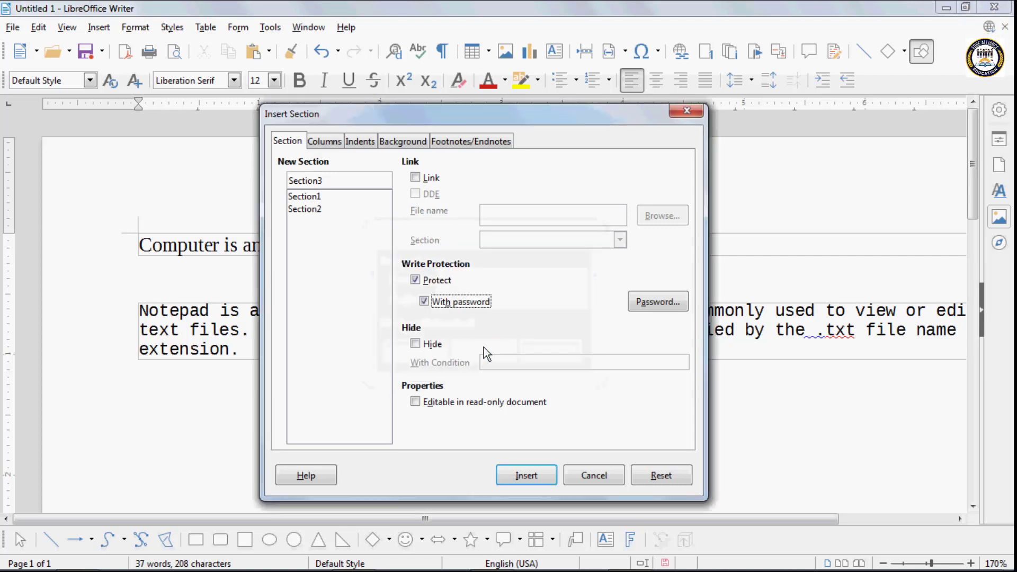
click(530, 475)
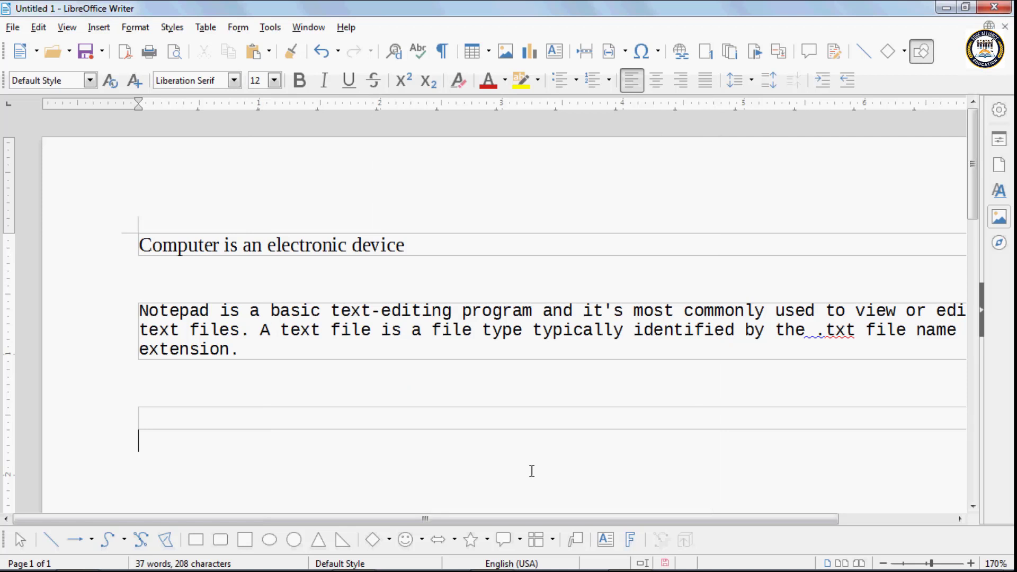
- Test the protected section by typing in it and dismissing each read-only warning
click(185, 415)
key(a)
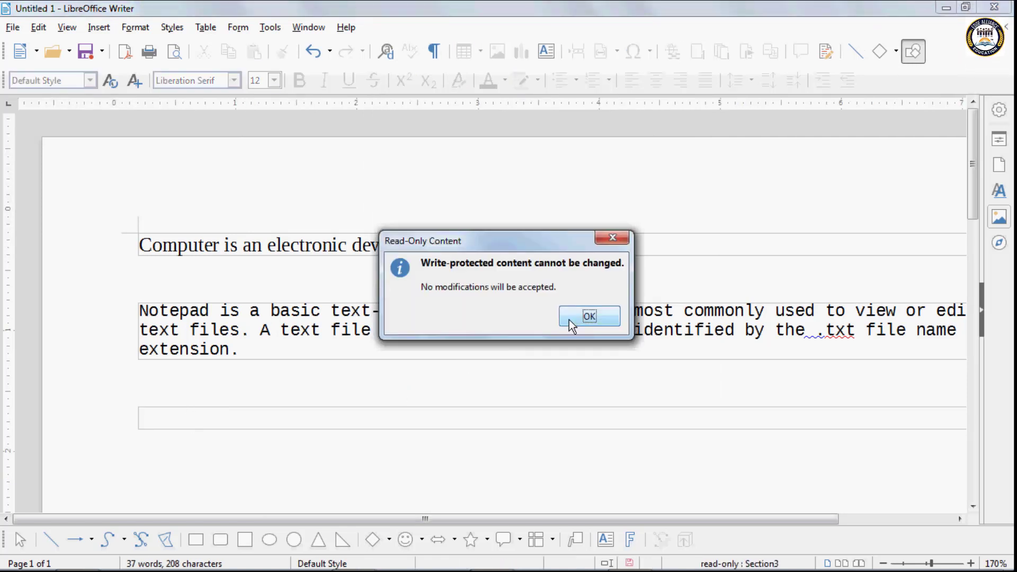
click(582, 316)
key(a)
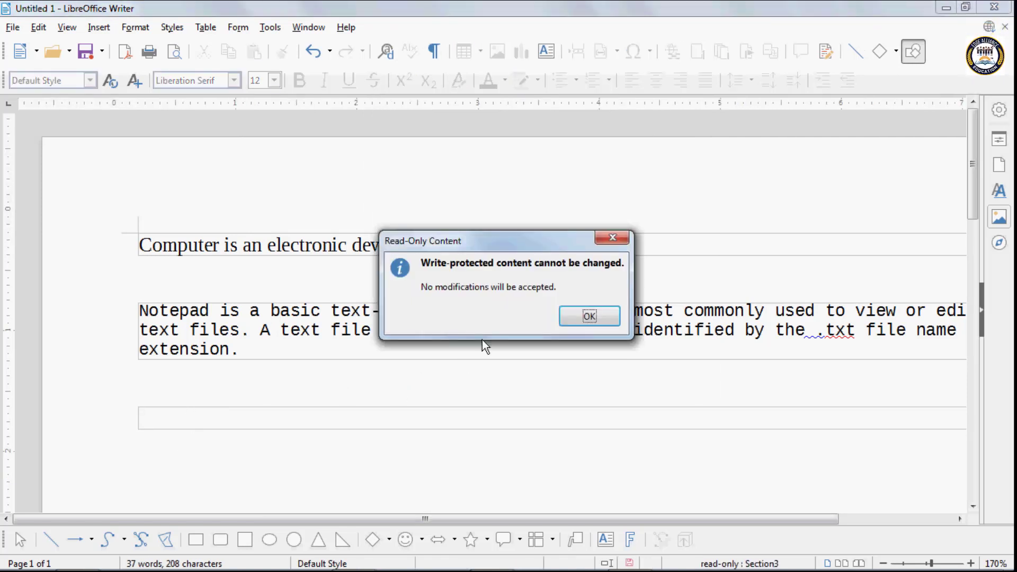
key(Return)
key(a)
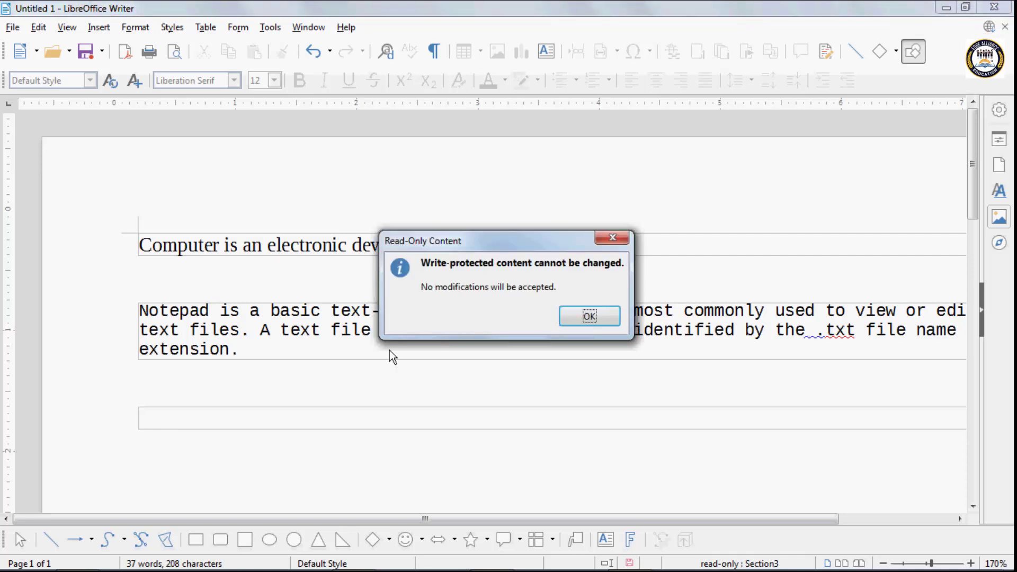
click(564, 308)
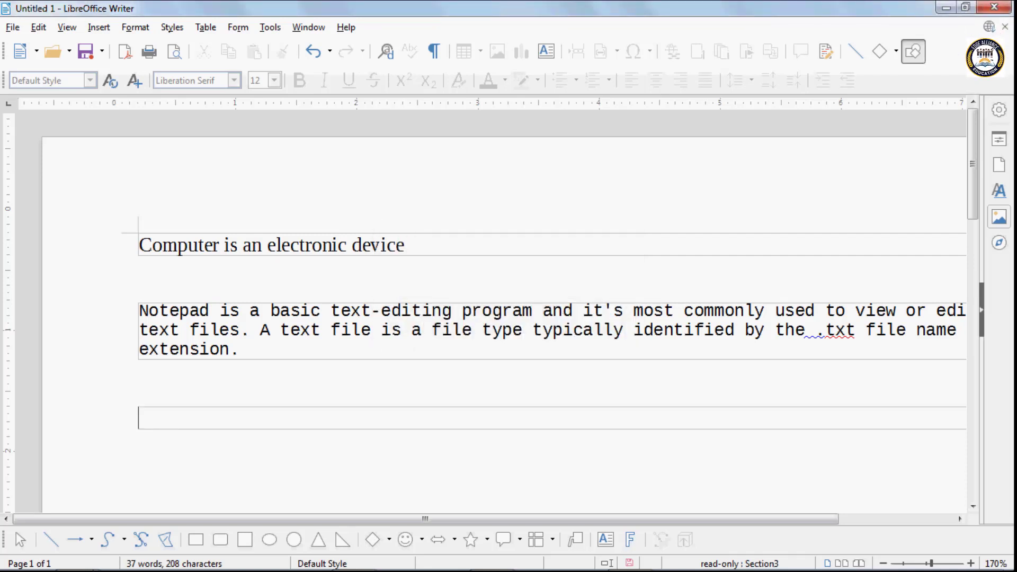
- Delete the line 'Computer is an electronic device' and create a new blank document
click(90, 28)
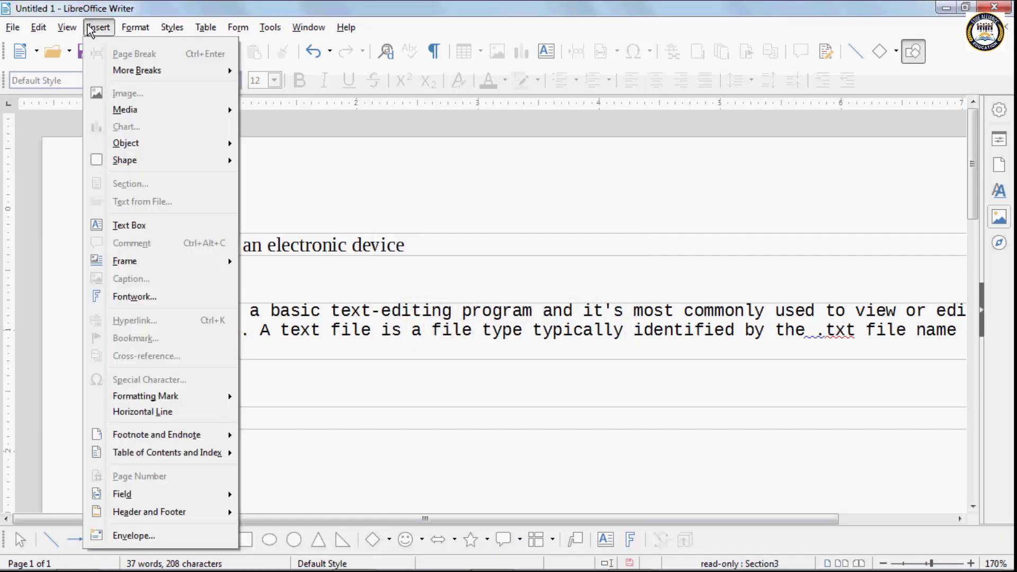
mouse_move(118, 26)
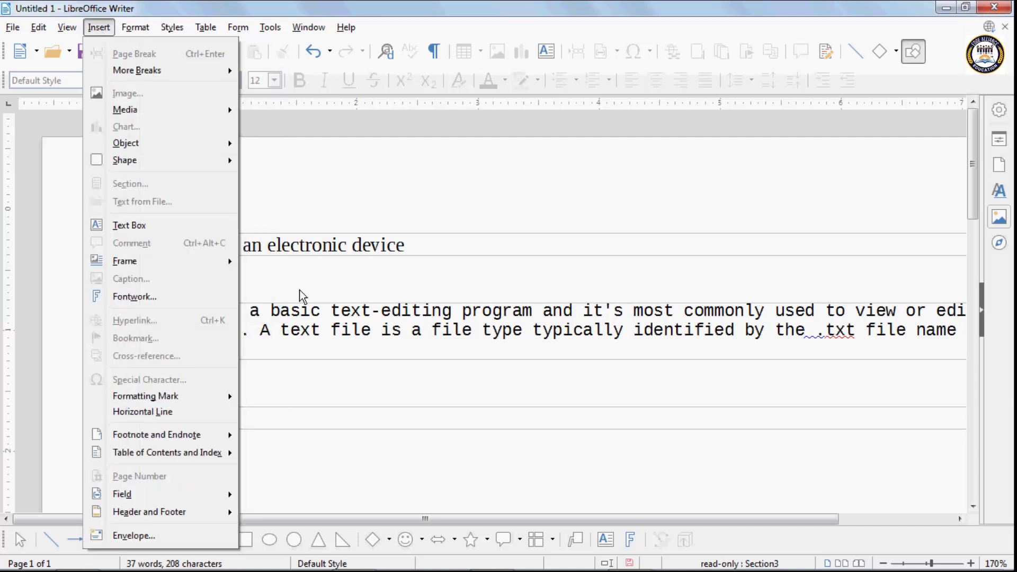
click(296, 247)
click(99, 29)
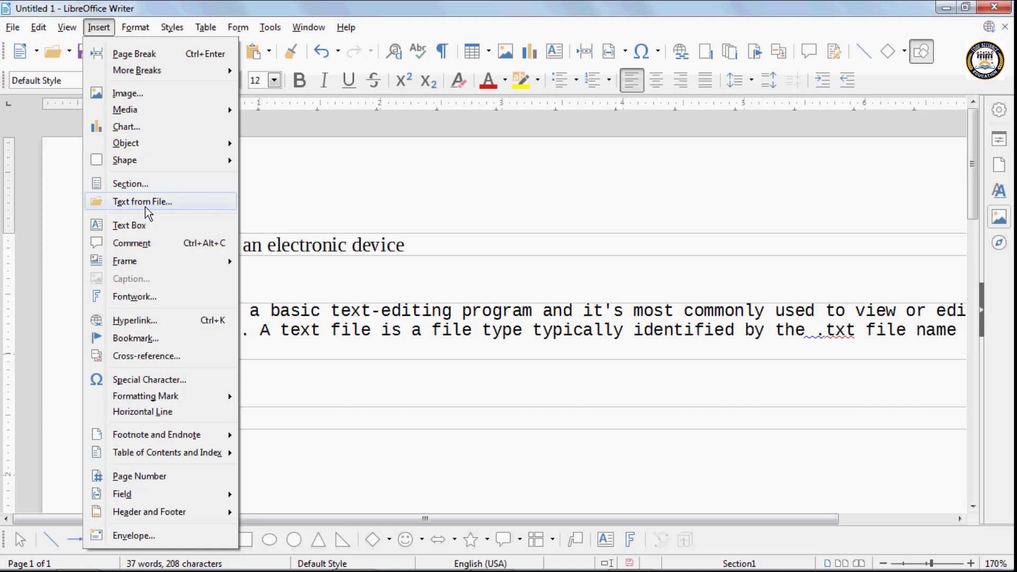
click(340, 202)
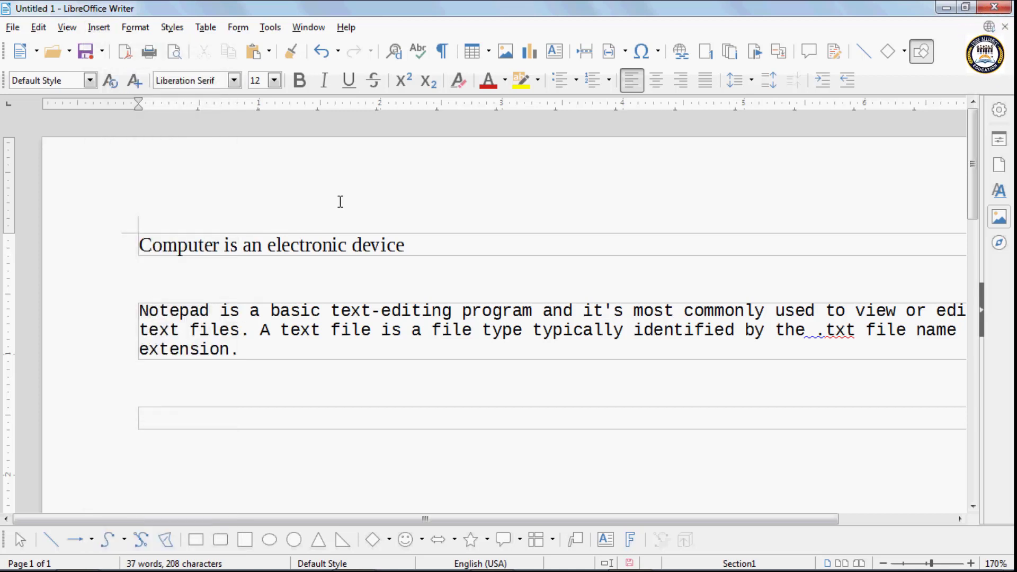
triple_click(340, 202)
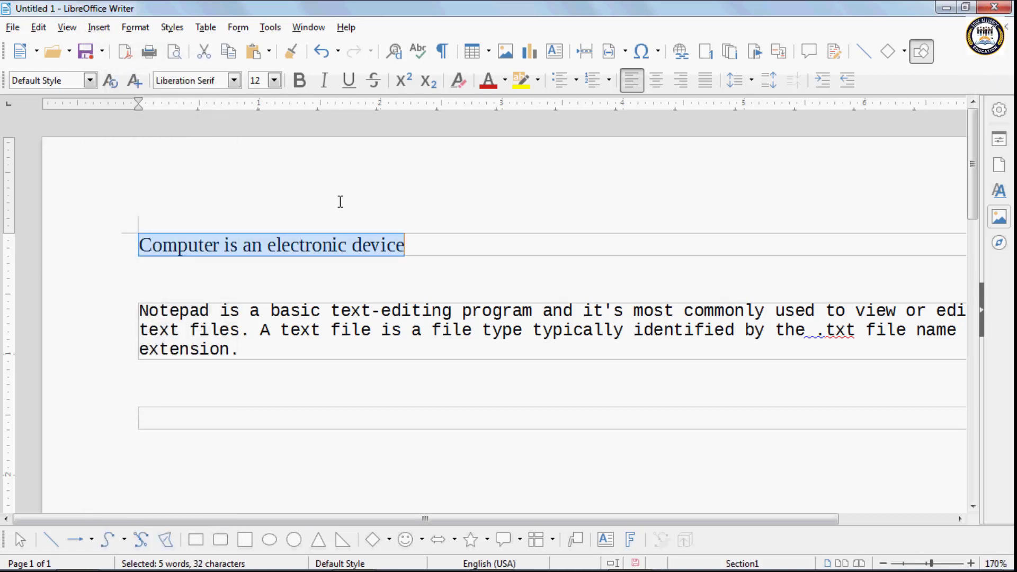
key(Delete)
key(ctrl+n)
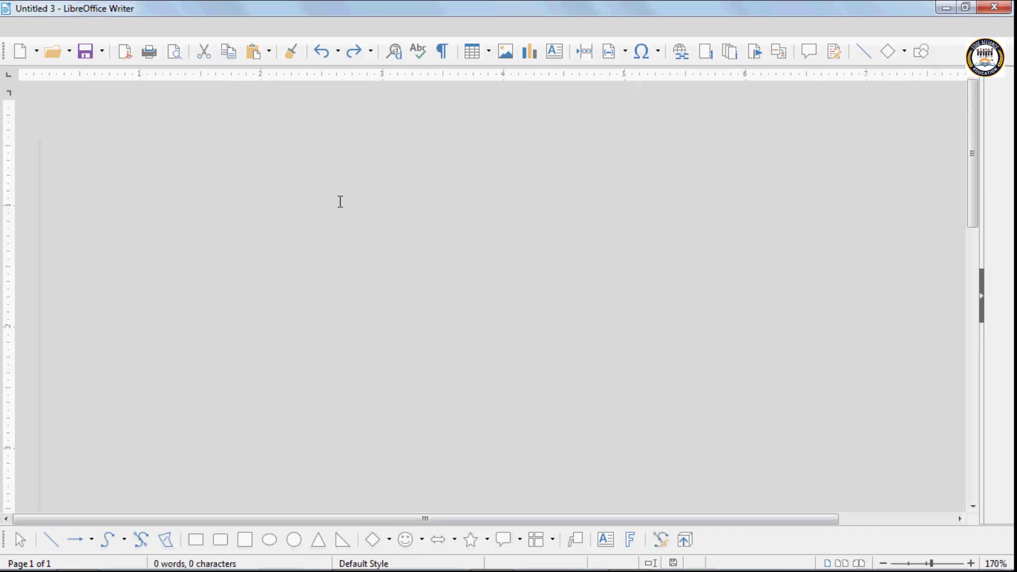
- Insert the contents of text file.txt into the blank document
click(101, 29)
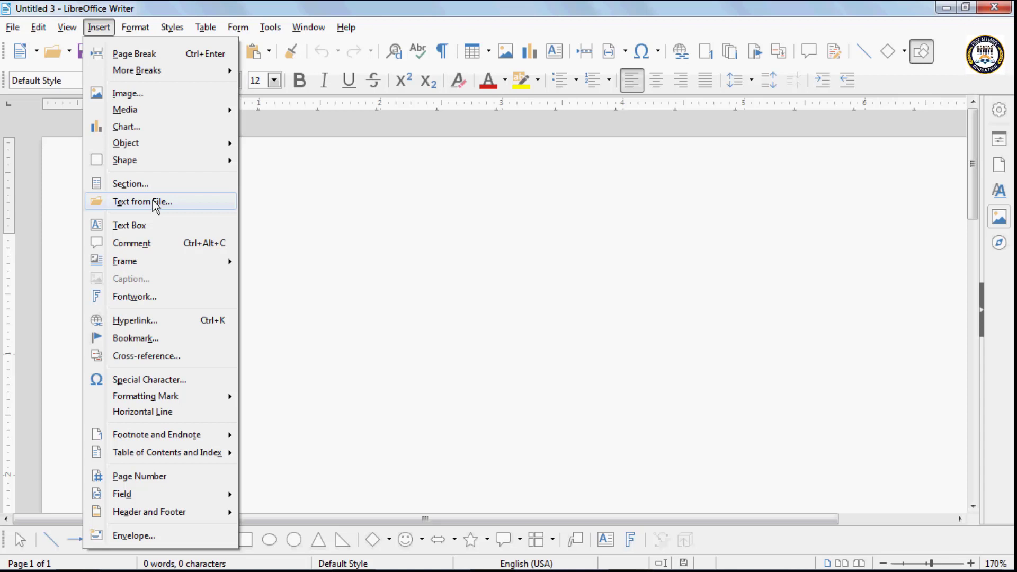
click(154, 205)
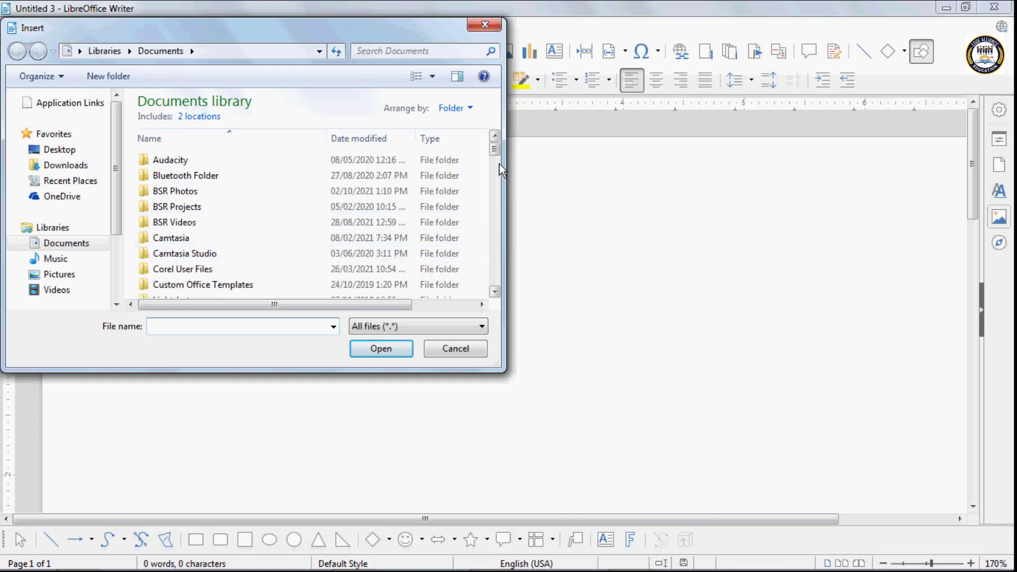
drag(498, 150, 505, 201)
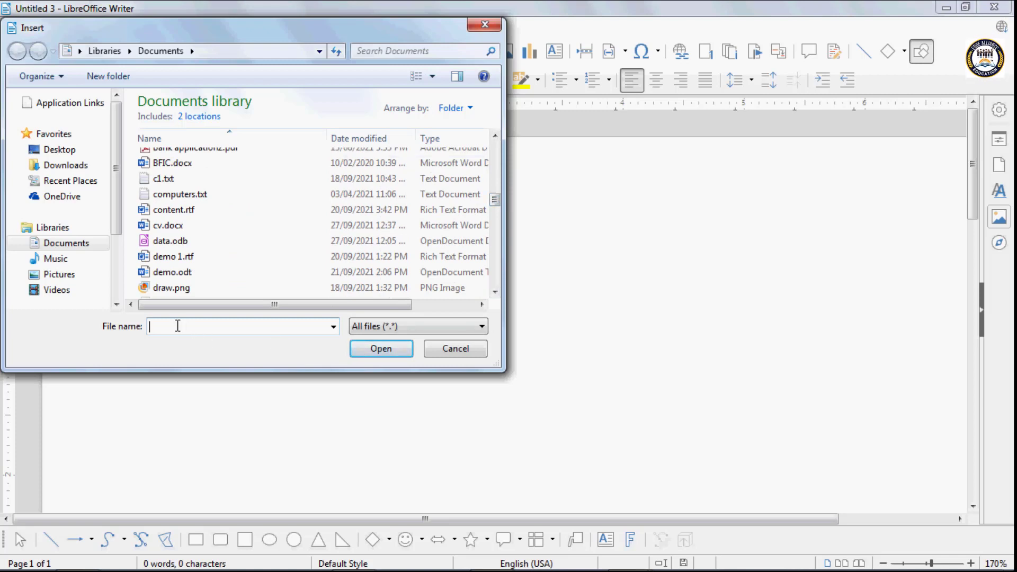
text(text)
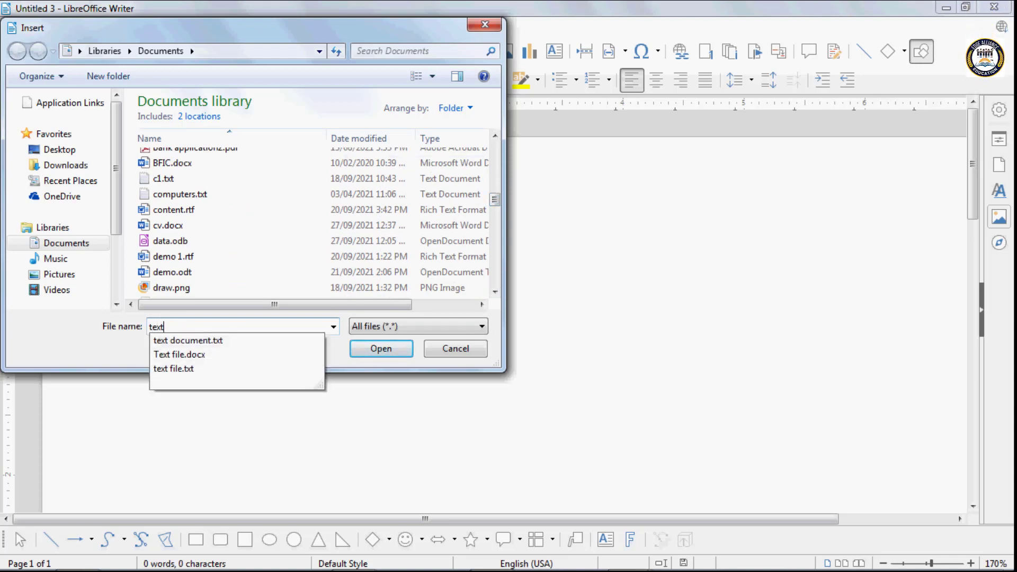
click(189, 368)
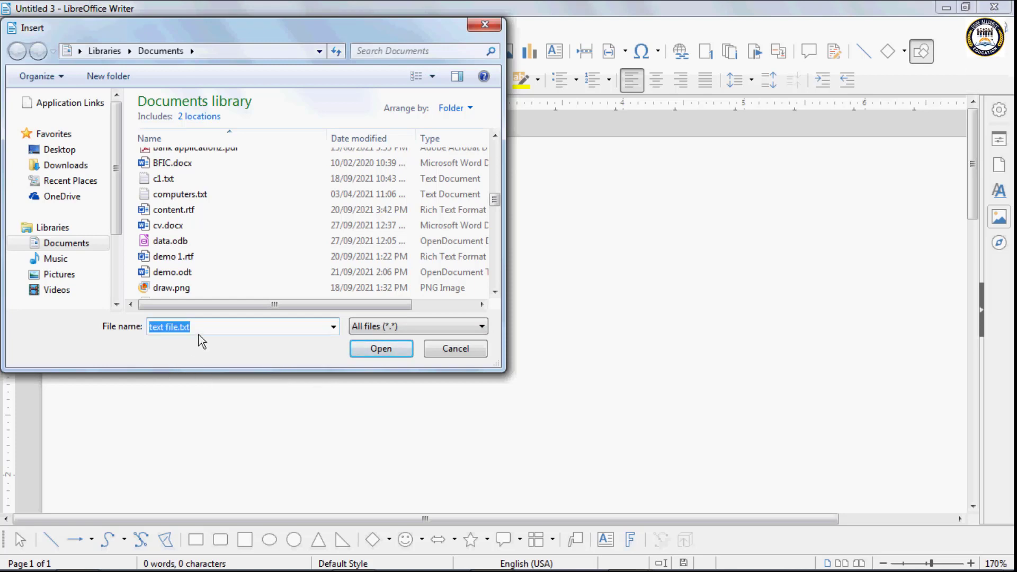
click(372, 350)
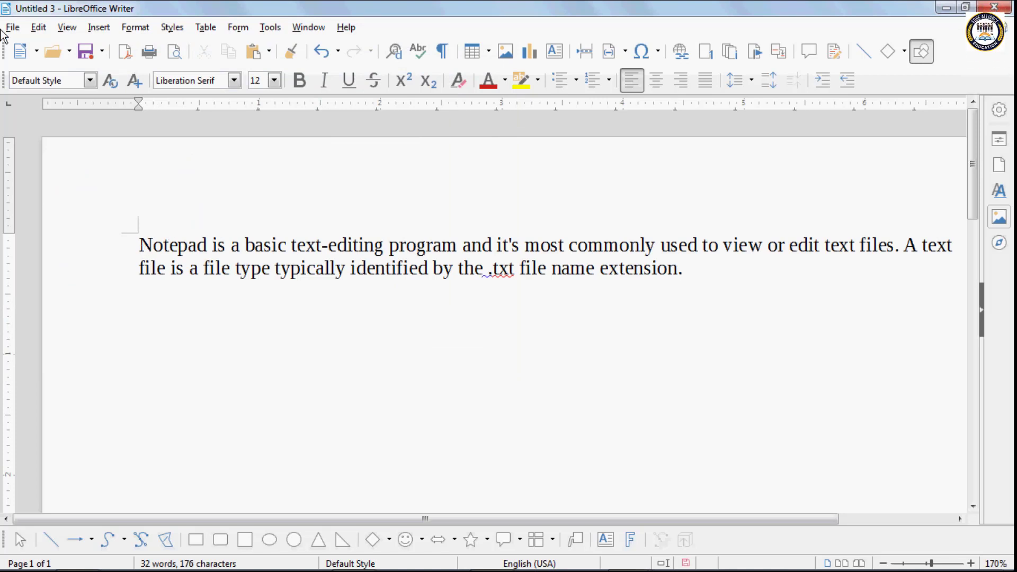
- Add an empty line below the Notepad paragraph and choose Insert > Text Box
click(92, 30)
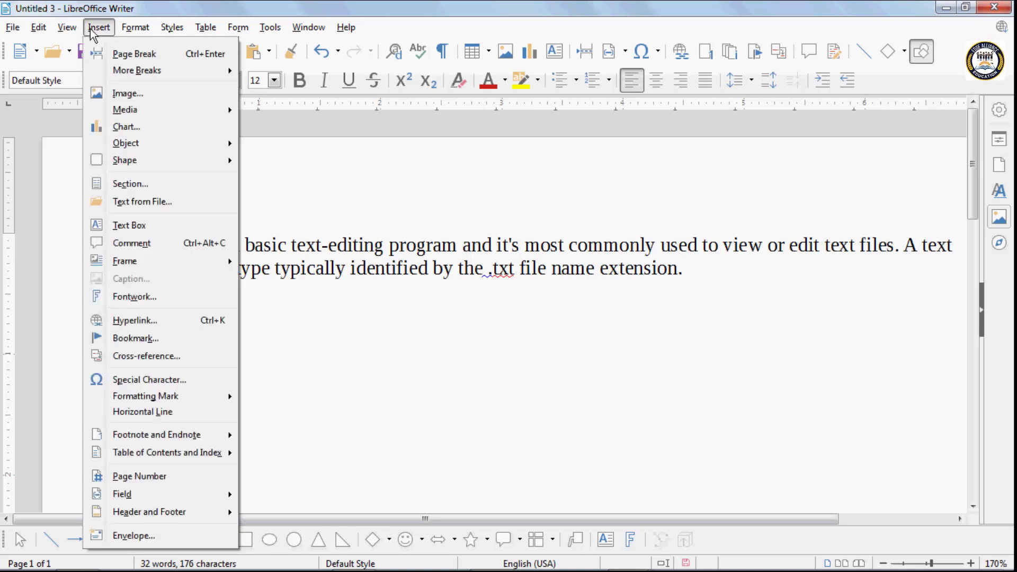
click(143, 204)
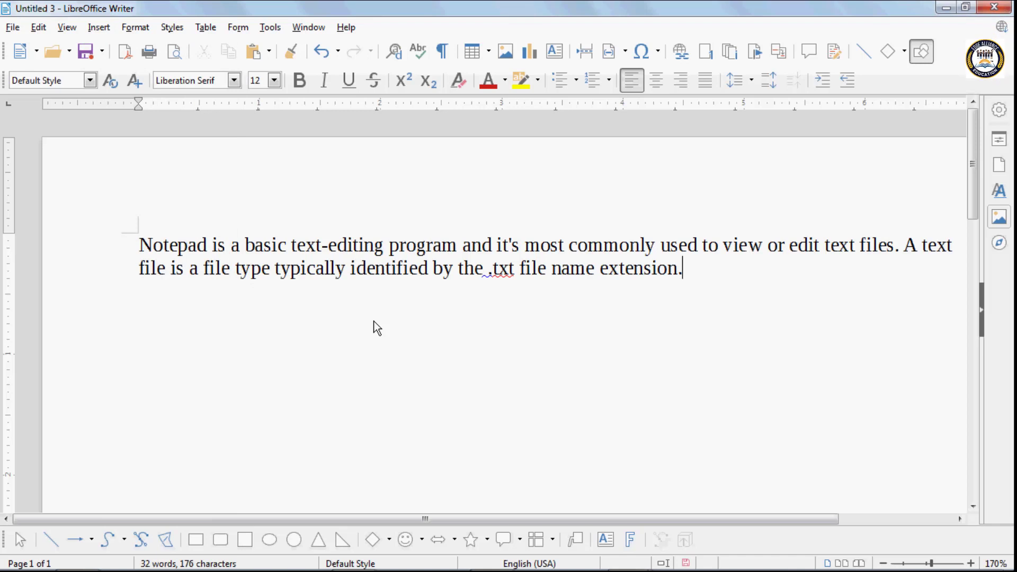
key(ctrl+a)
key(Right)
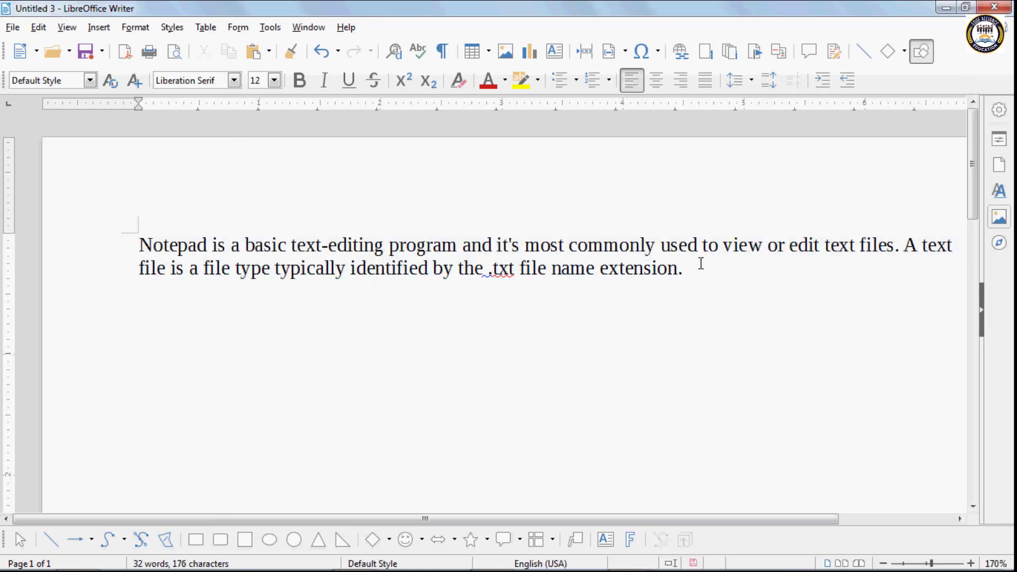
key(Return)
click(98, 27)
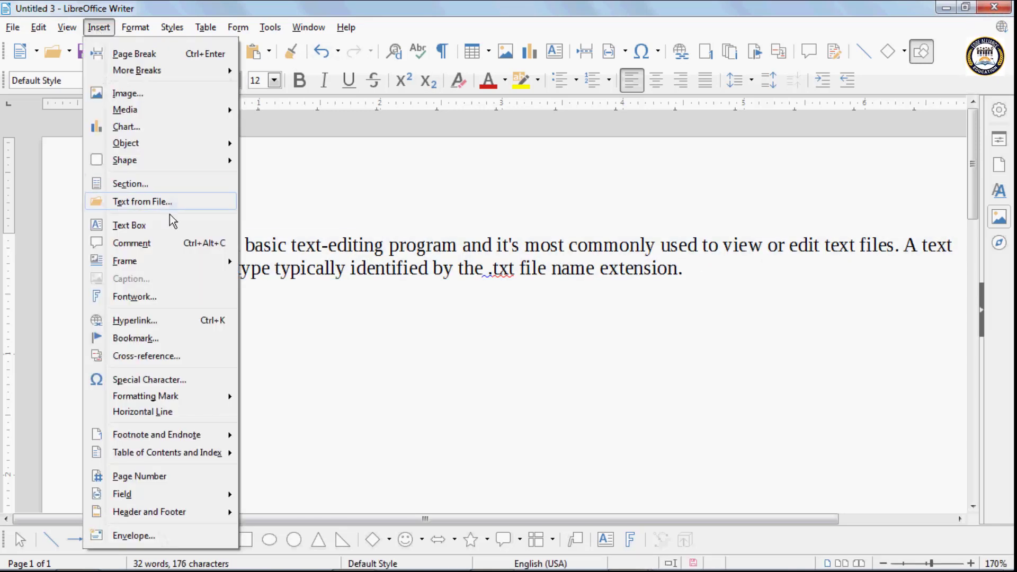
click(166, 227)
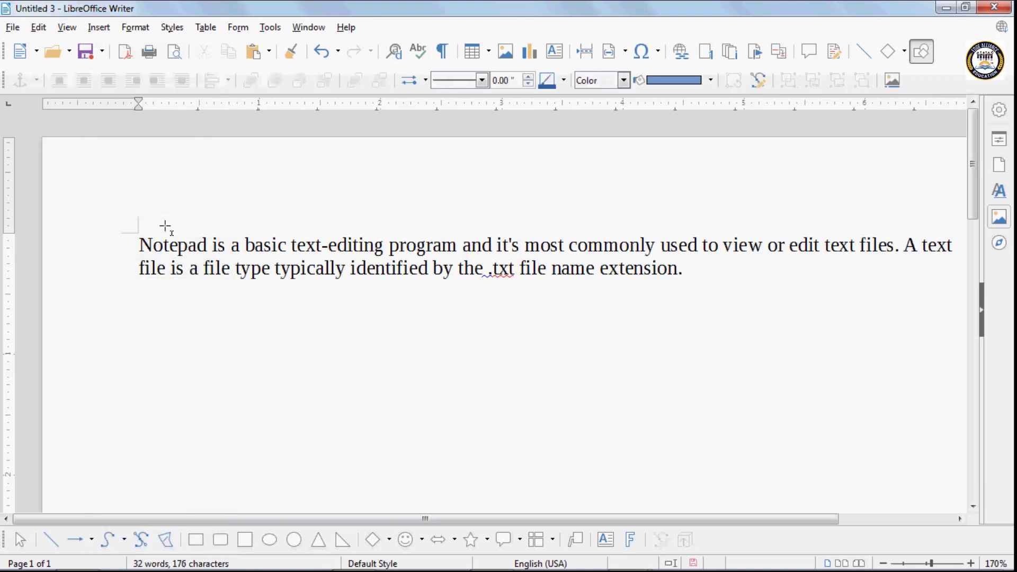
- Draw a text box below the paragraph containing 'This is my new document'
drag(266, 344, 428, 437)
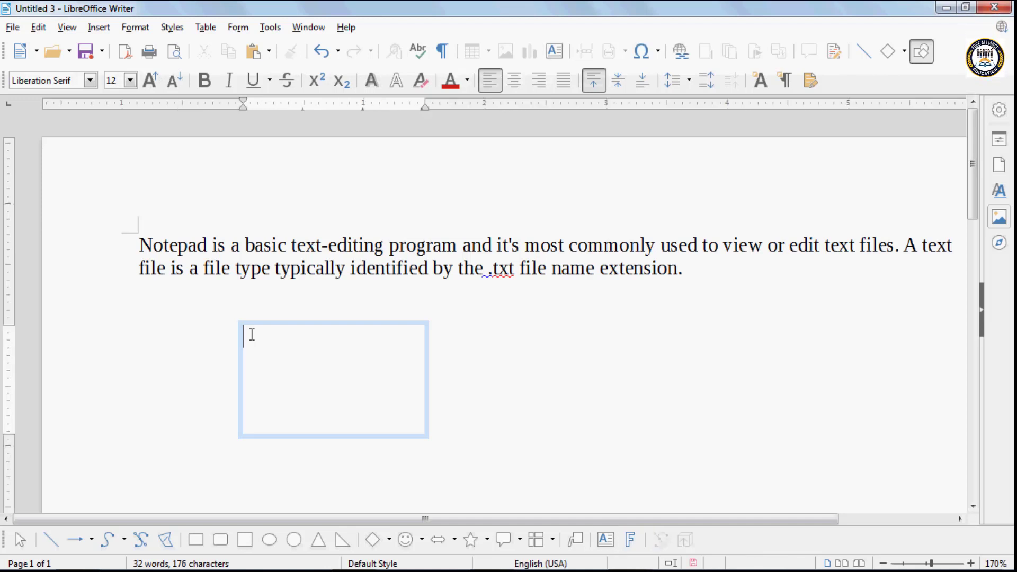
text(This )
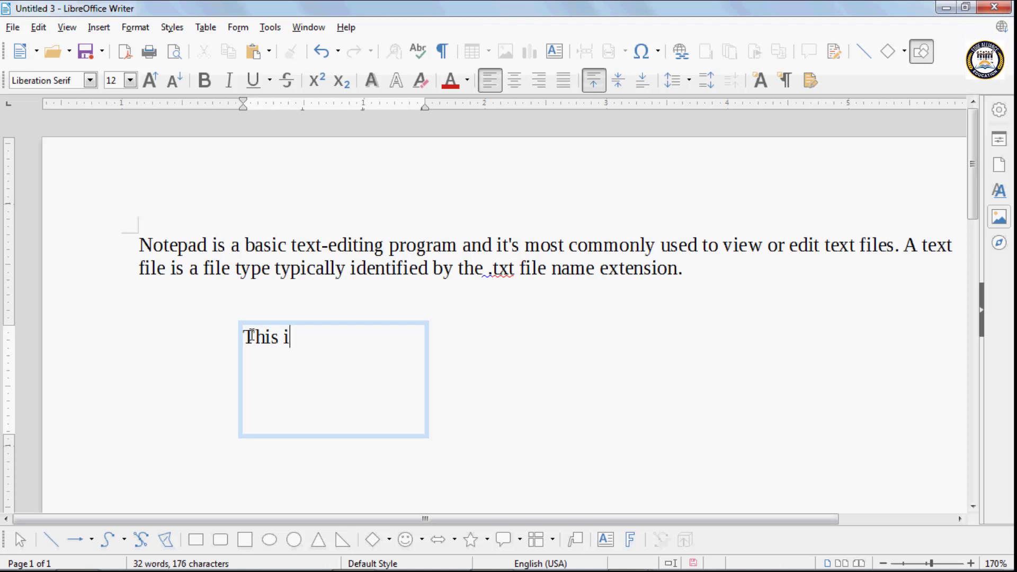
text(is my ne)
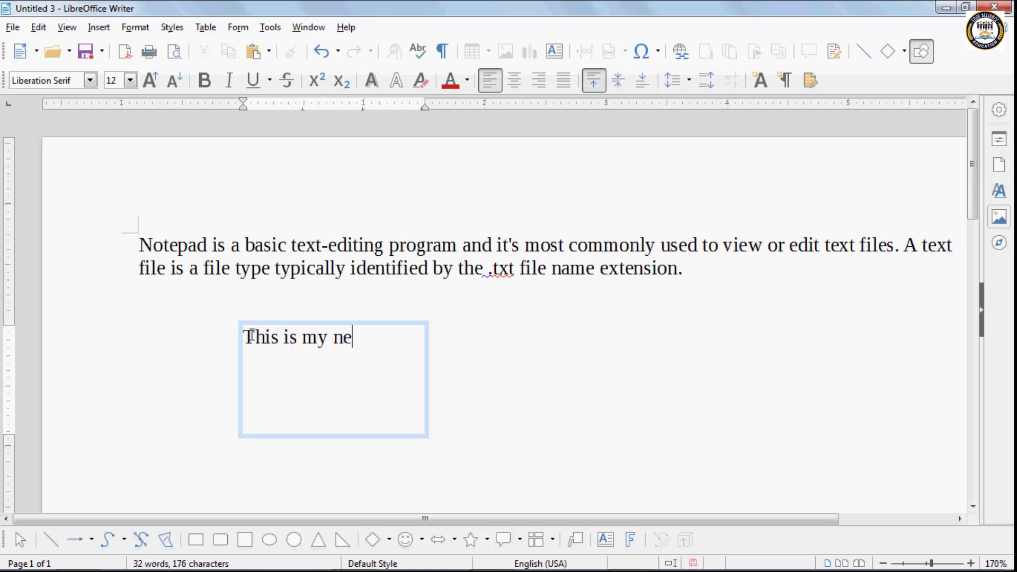
text(w docu,)
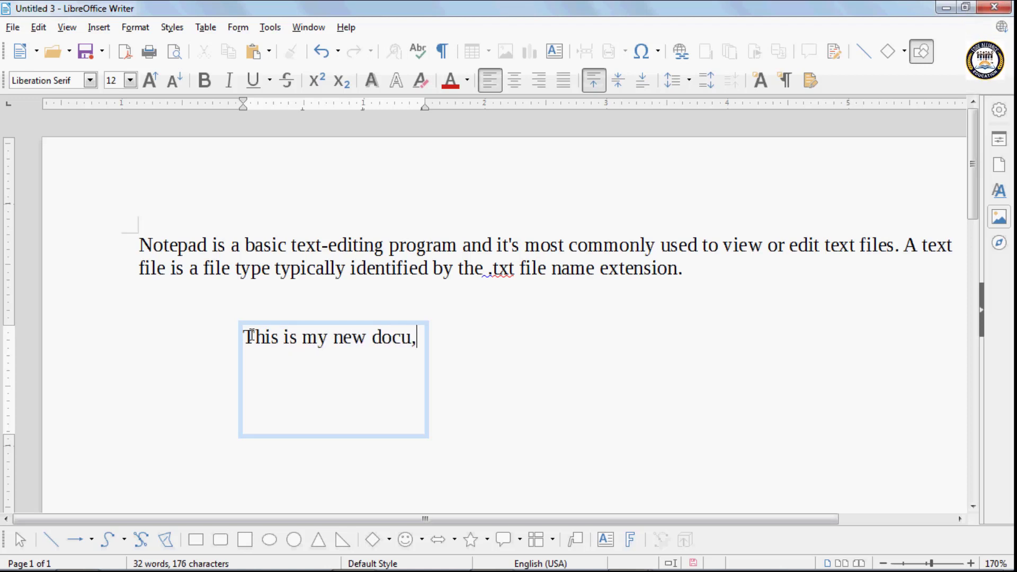
text(ent)
key(BackSpace)
key(BackSpace)
key(BackSpace)
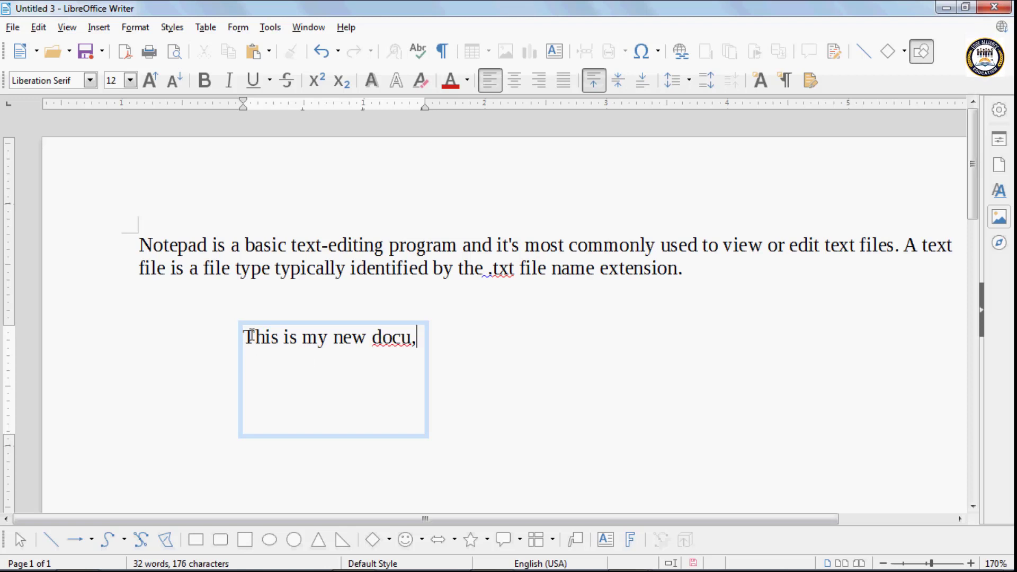
text(ment.)
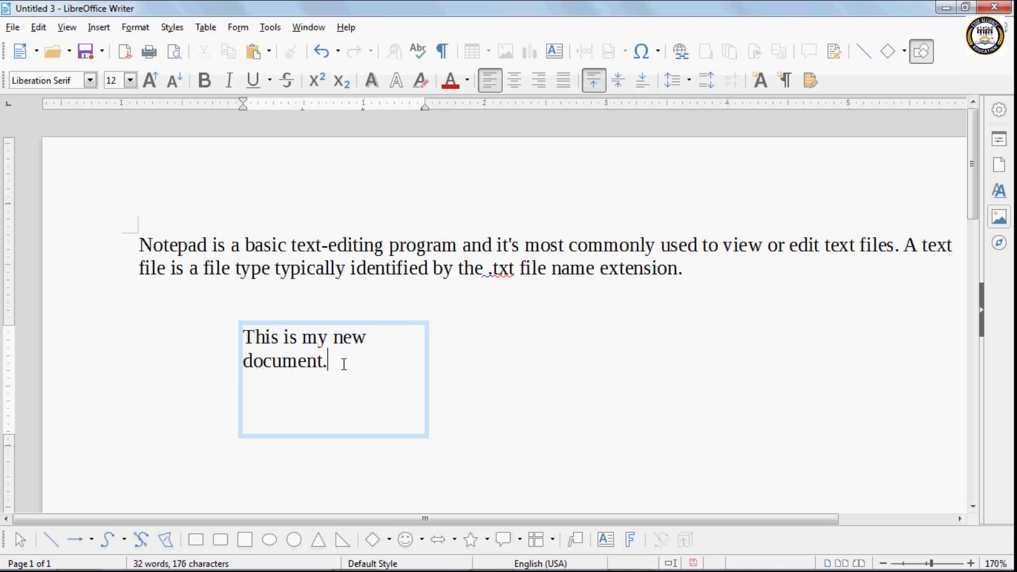
drag(331, 360, 288, 355)
key(ctrl+a)
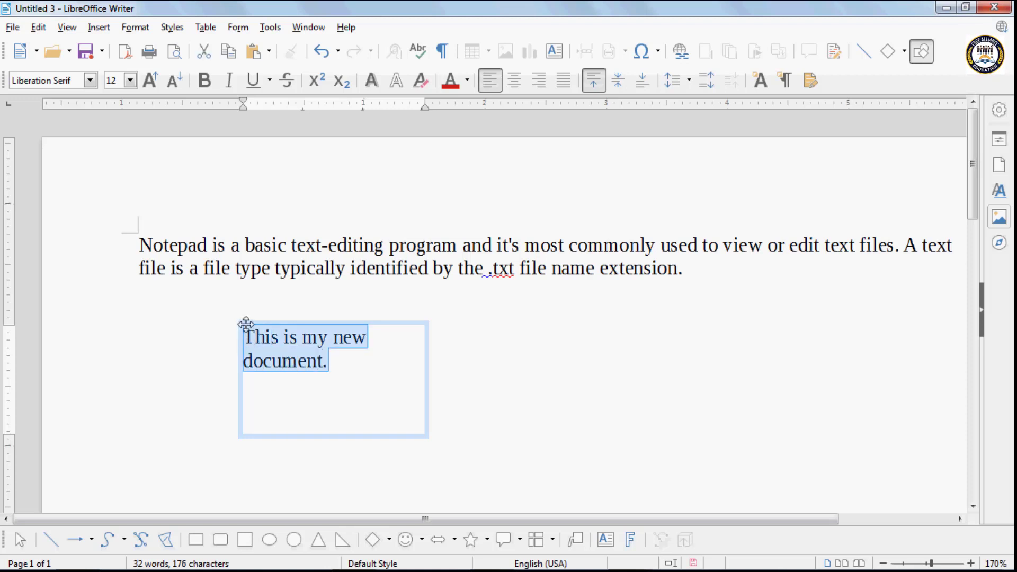
- Fill the selected text box with a plain yellow colour
click(245, 324)
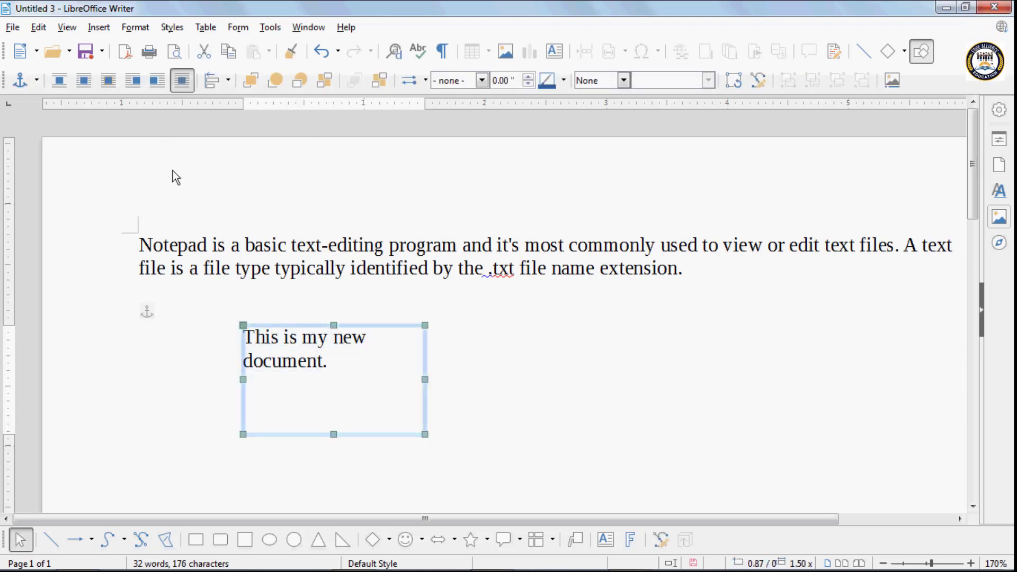
click(623, 81)
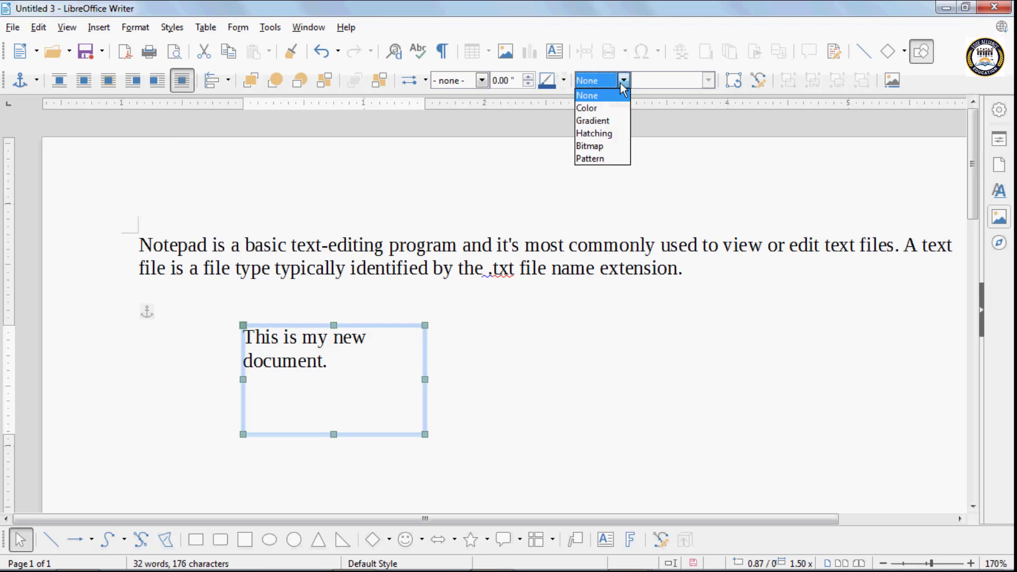
click(606, 108)
click(672, 80)
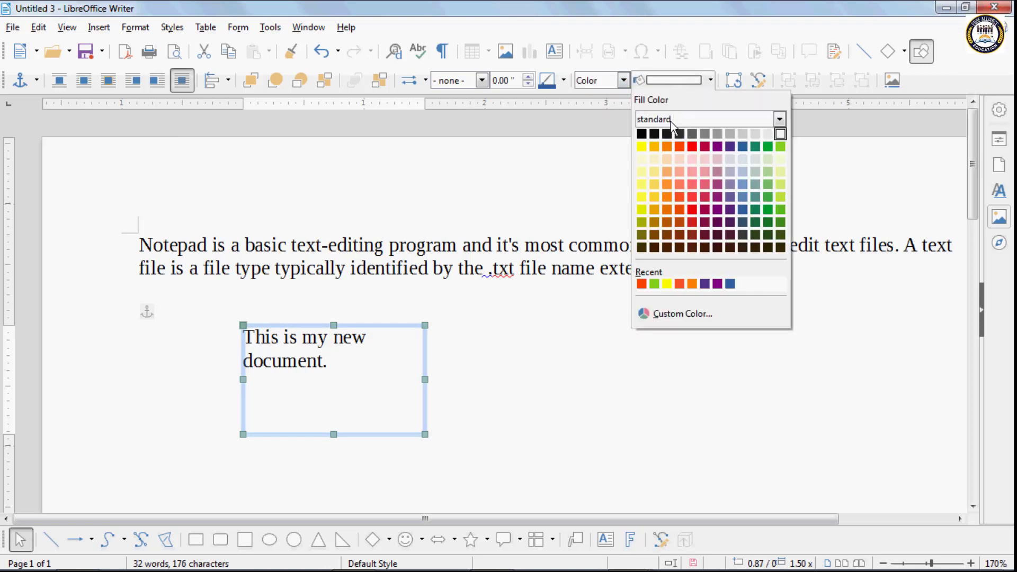
click(641, 146)
click(673, 80)
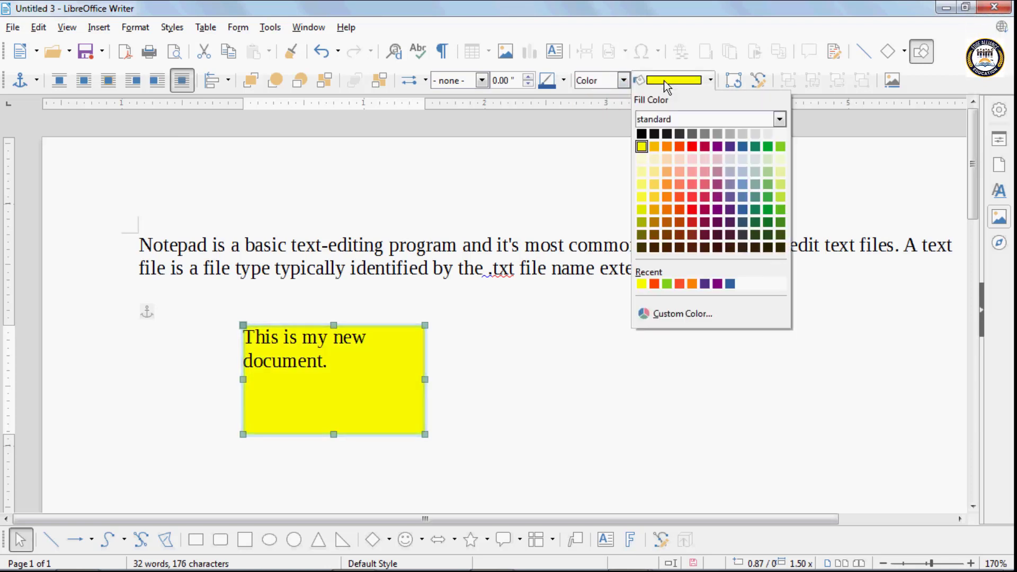
click(621, 82)
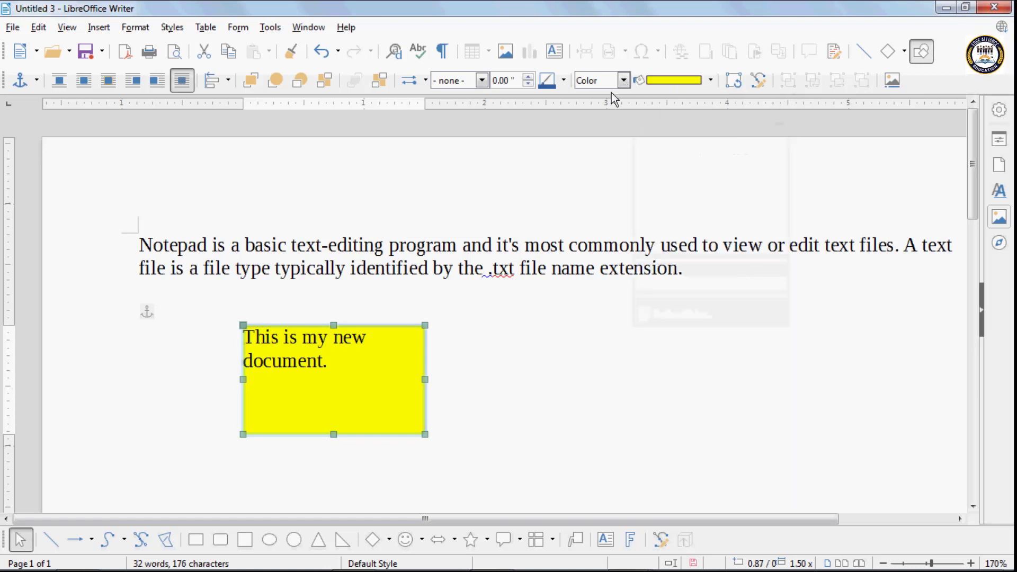
- Change the box fill to the Midnight gradient
click(622, 82)
click(593, 121)
click(678, 82)
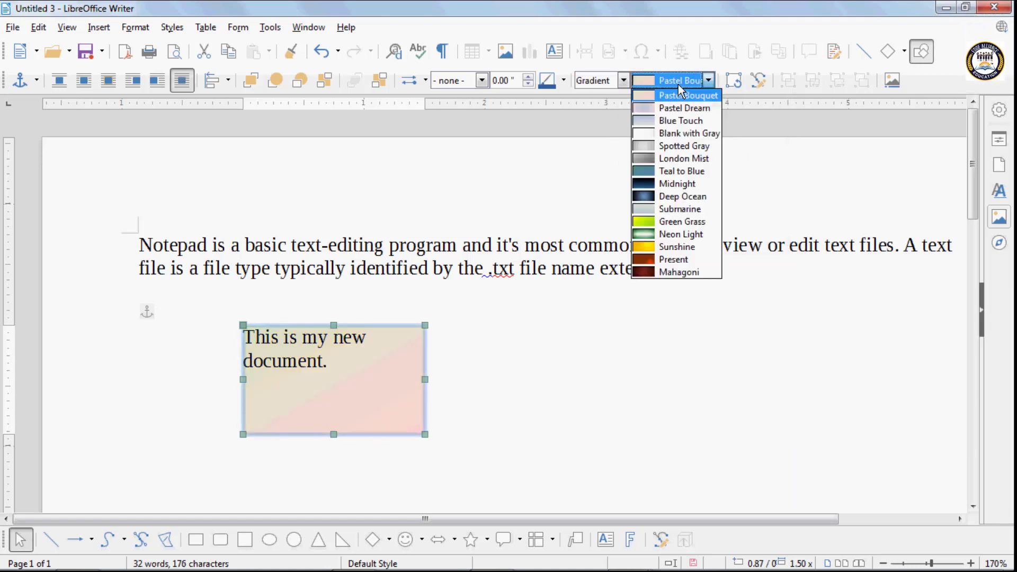
click(677, 183)
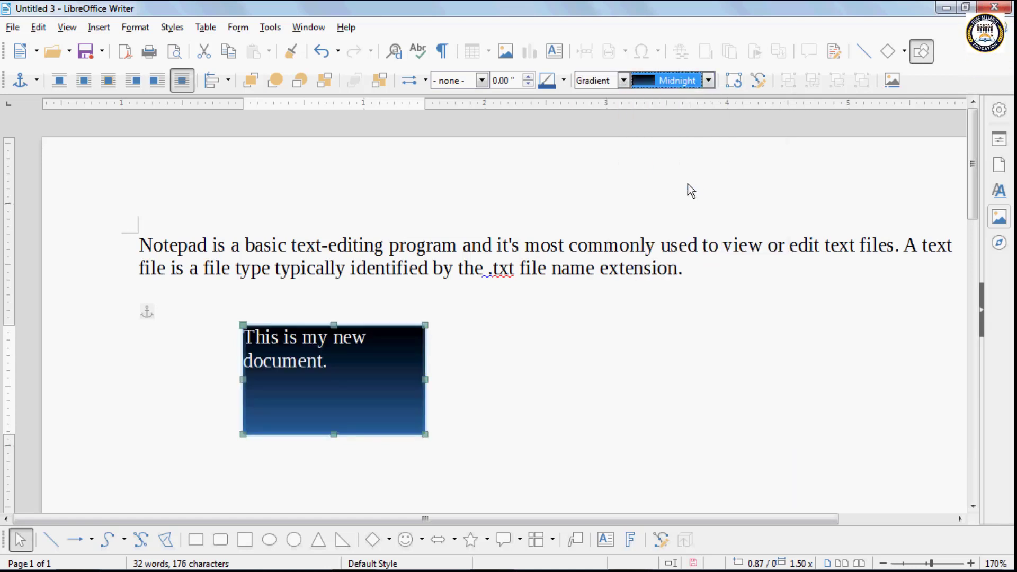
- Change the box fill to Black 45 Degrees hatching
click(613, 82)
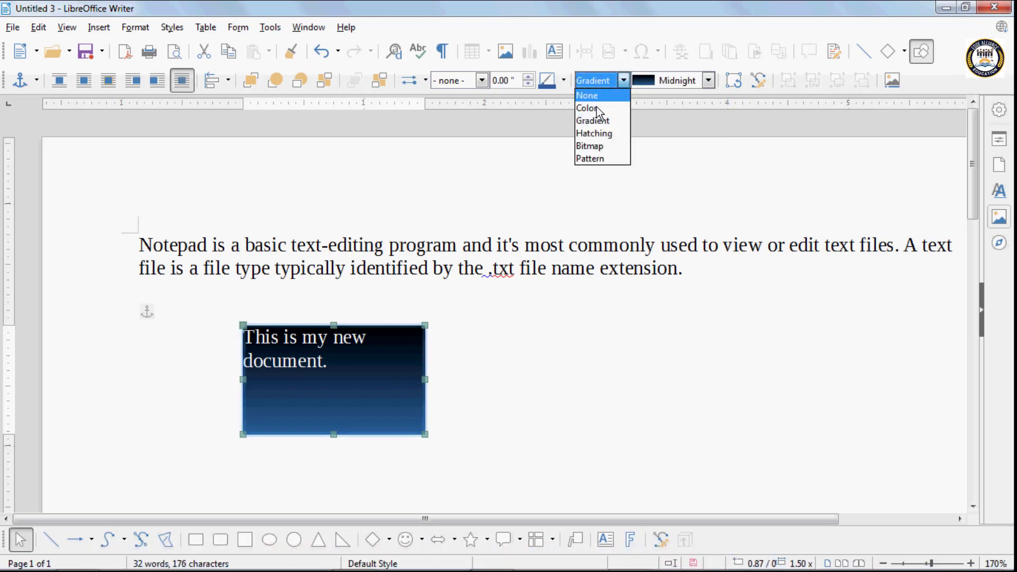
click(596, 132)
click(668, 81)
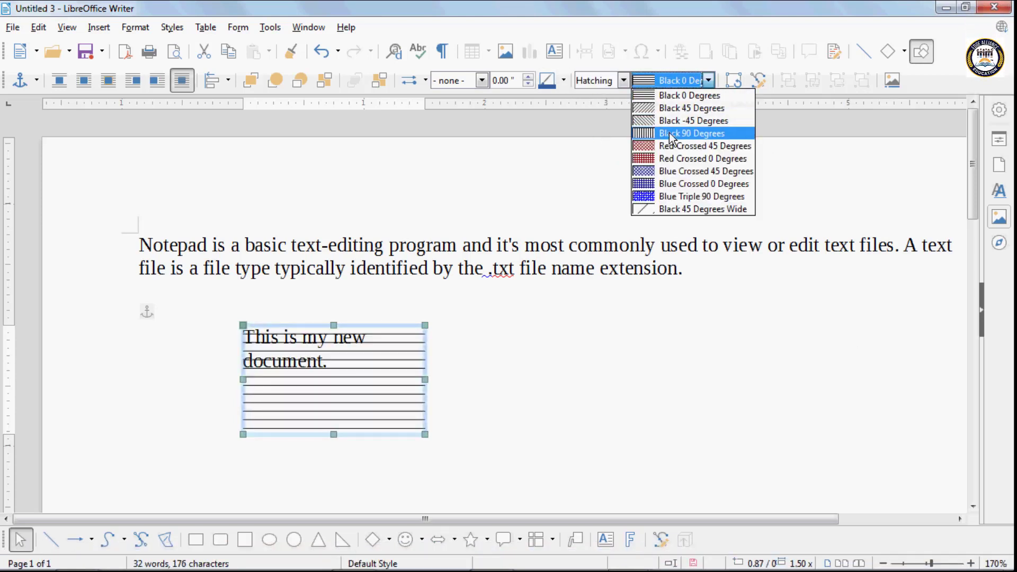
click(669, 112)
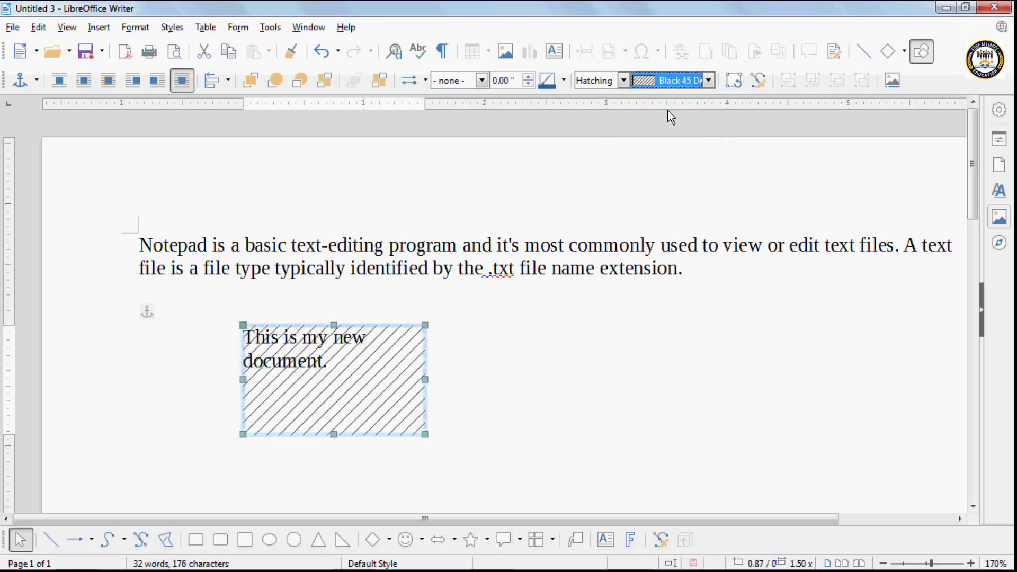
- Switch the box fill to the Parchment bitmap texture
click(624, 81)
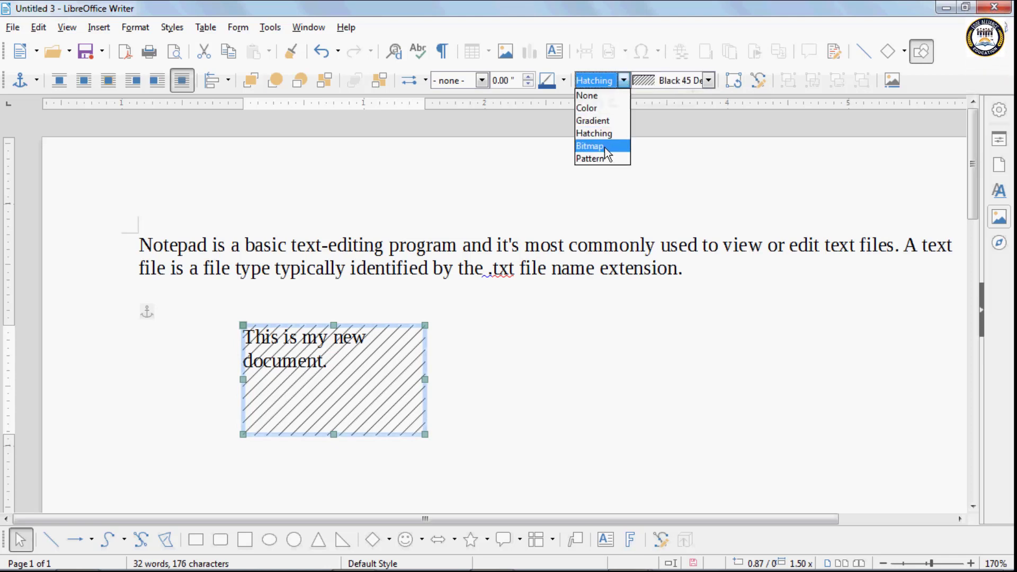
key(Escape)
key(Down)
click(708, 80)
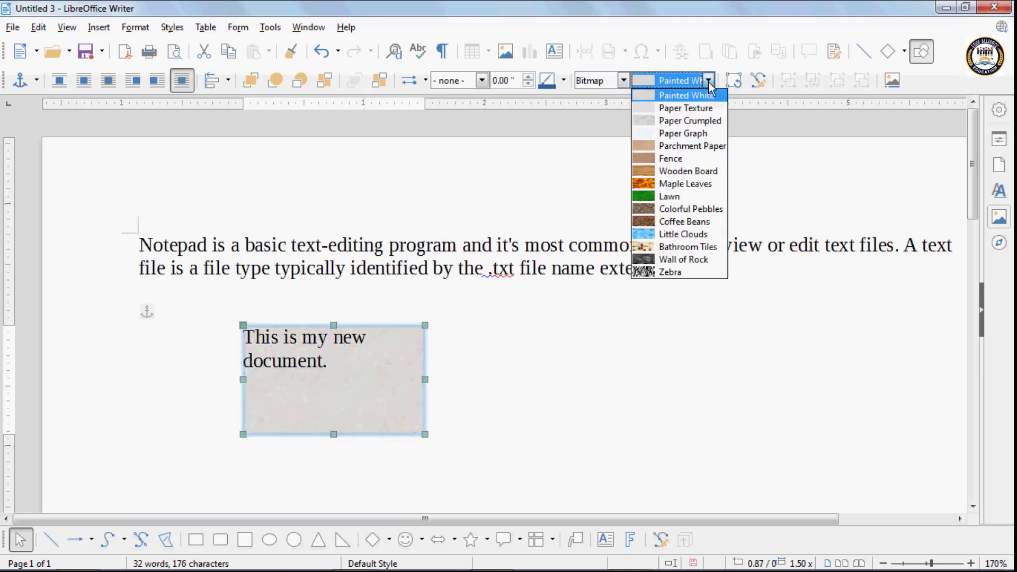
click(665, 146)
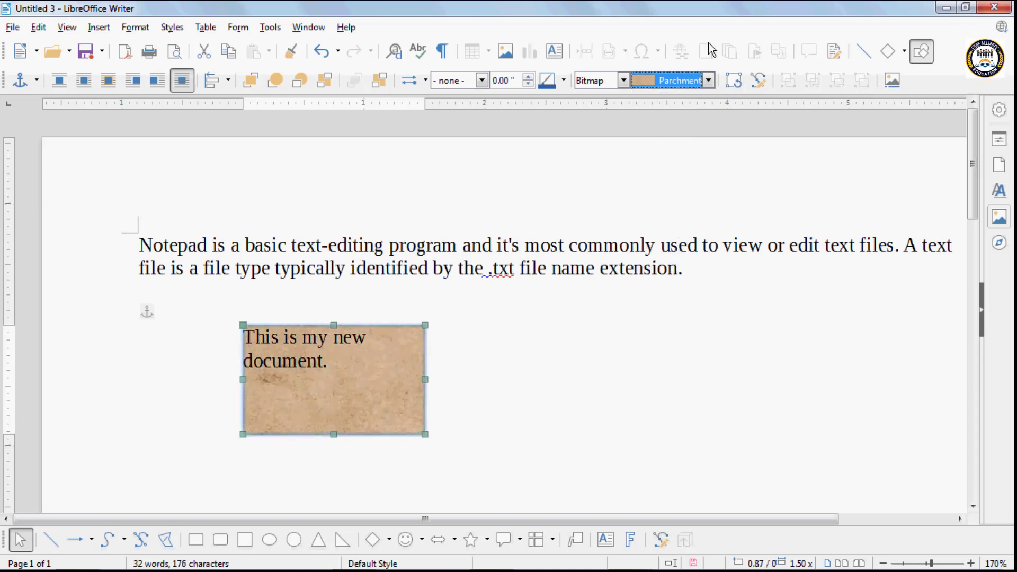
- Give the text box a 0.26-inch orange border
click(529, 77)
click(529, 77)
click(529, 78)
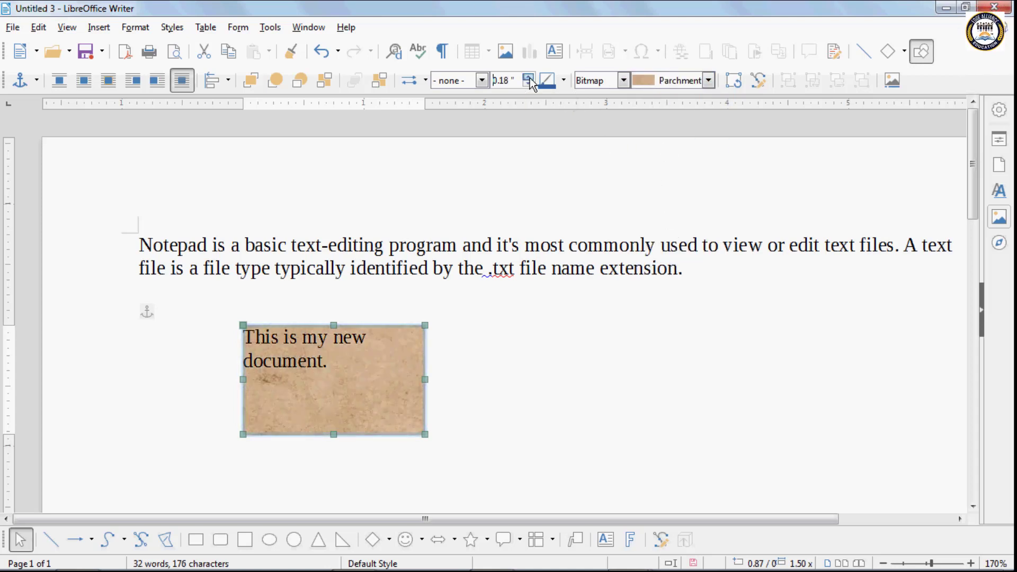
click(530, 78)
click(529, 78)
click(564, 80)
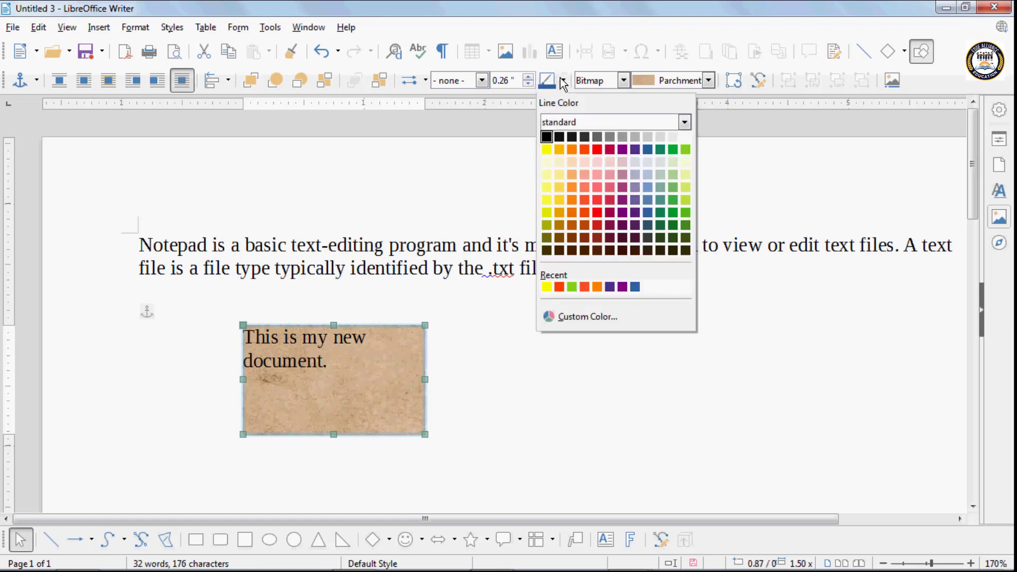
click(571, 148)
click(445, 368)
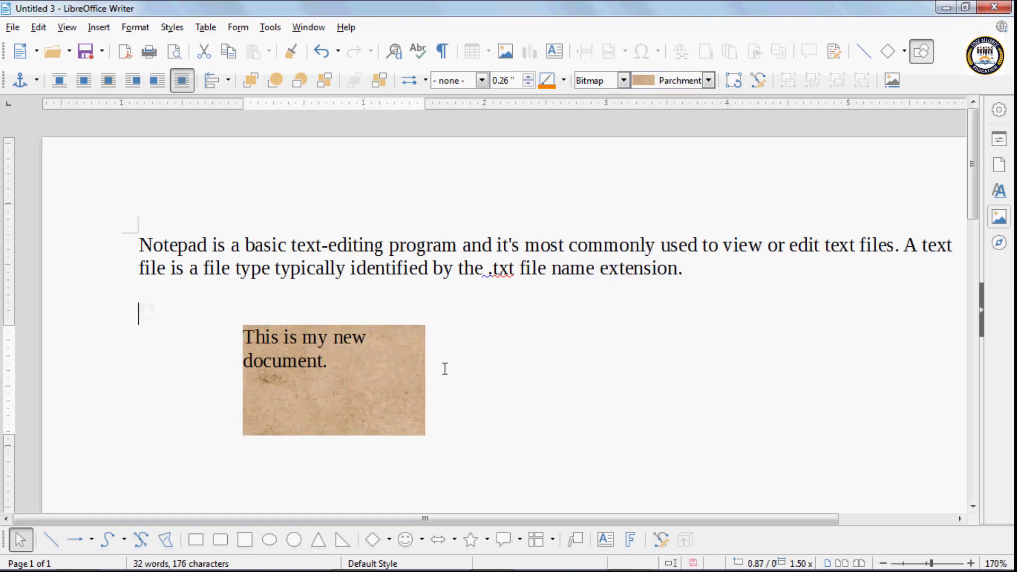
click(387, 364)
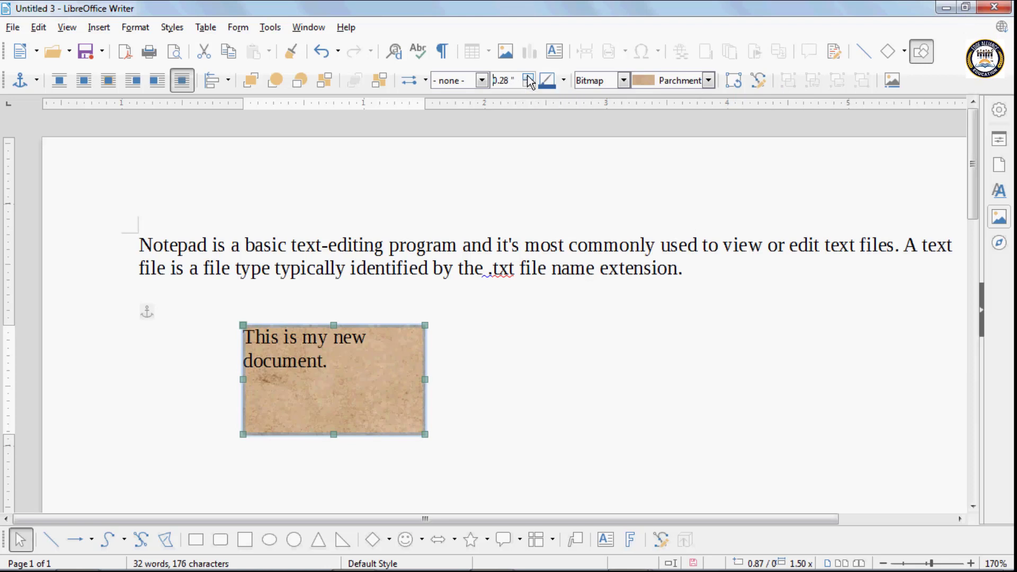
- Widen the border to 0.34 inch with an ultrafine dotted style
click(528, 78)
click(482, 80)
click(466, 123)
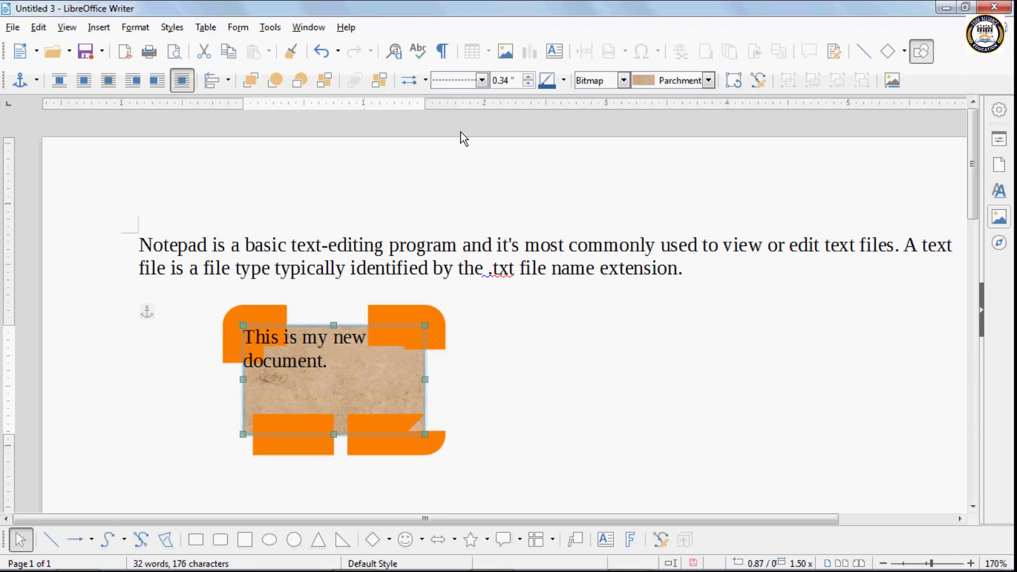
- Thin the border to 0.14 inch, make it a continuous line and colour it green
click(528, 84)
click(528, 84)
click(528, 84)
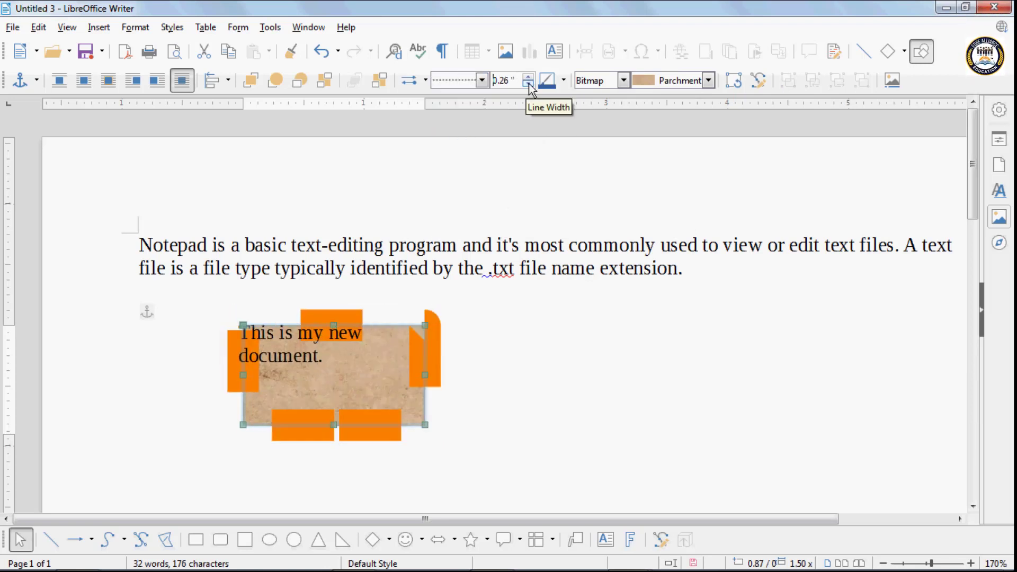
click(528, 84)
click(528, 83)
click(528, 83)
click(528, 83)
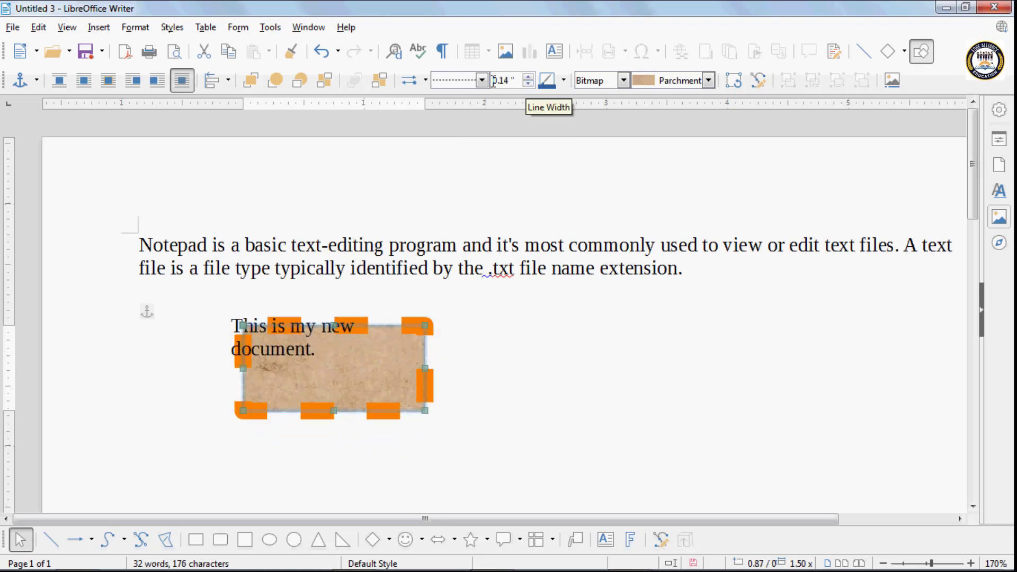
click(481, 80)
click(481, 105)
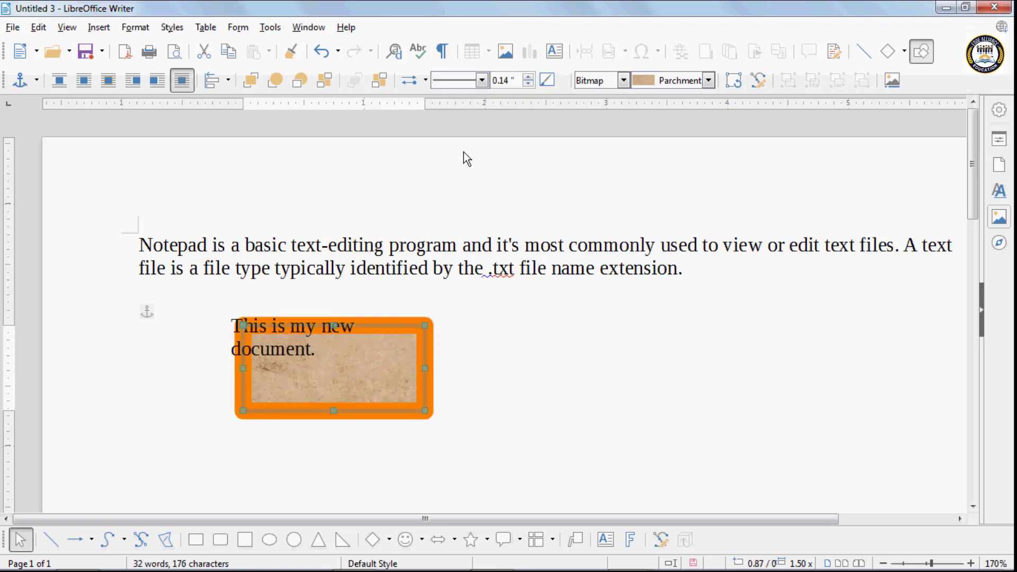
click(563, 80)
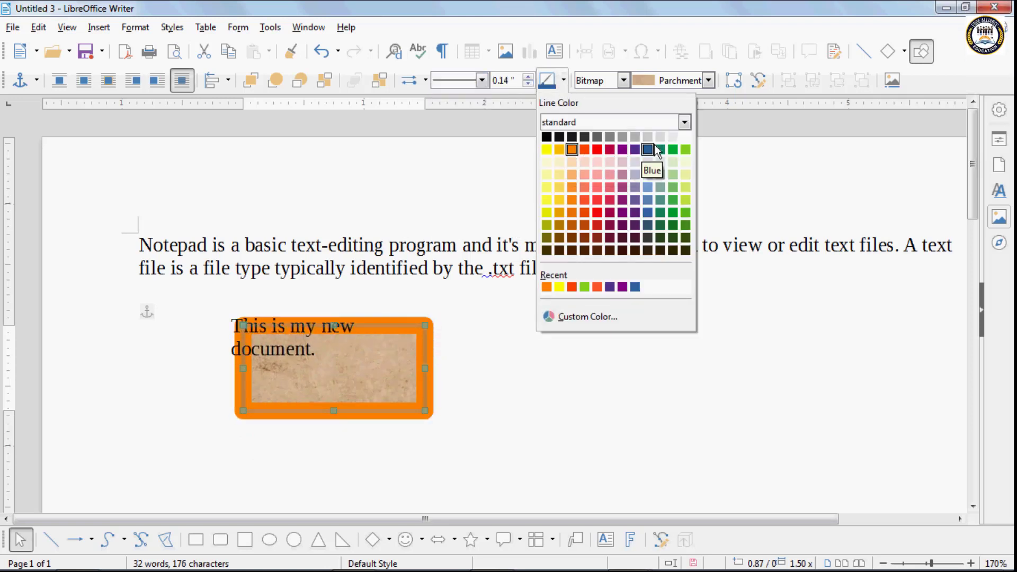
click(673, 150)
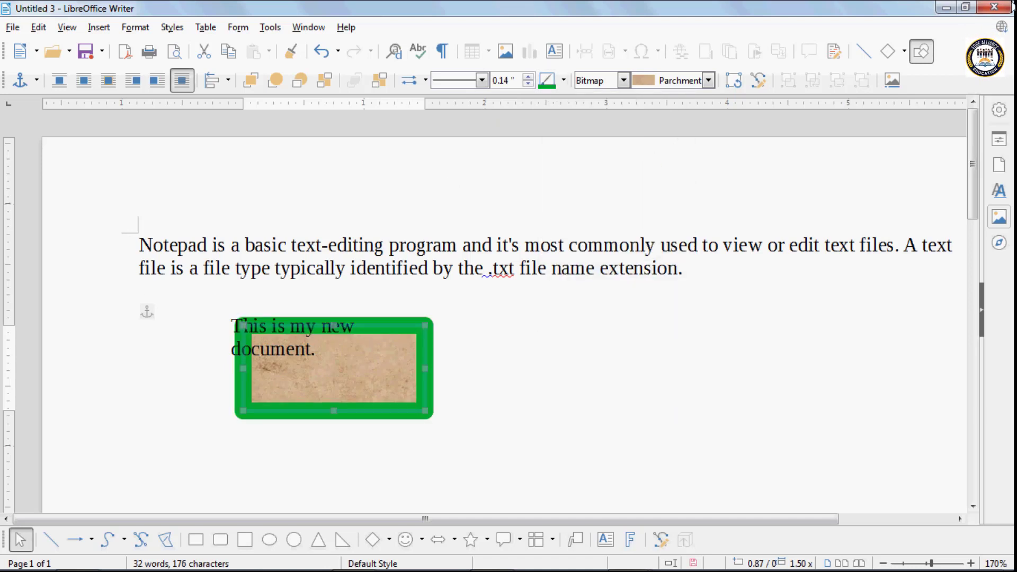
- Align the box left, centre and right on the page, ending at the left margin
drag(301, 319, 285, 302)
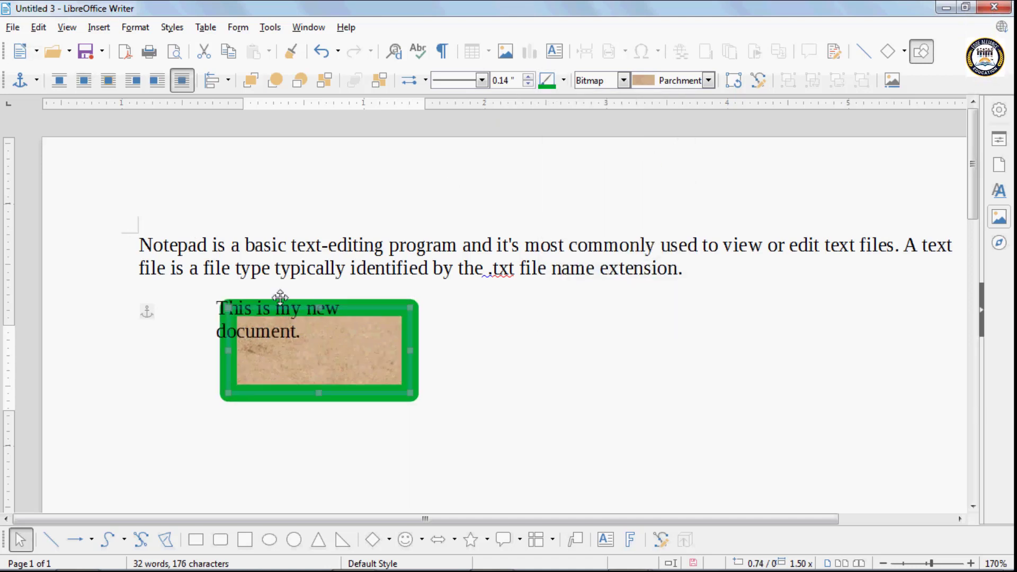
click(215, 79)
click(212, 120)
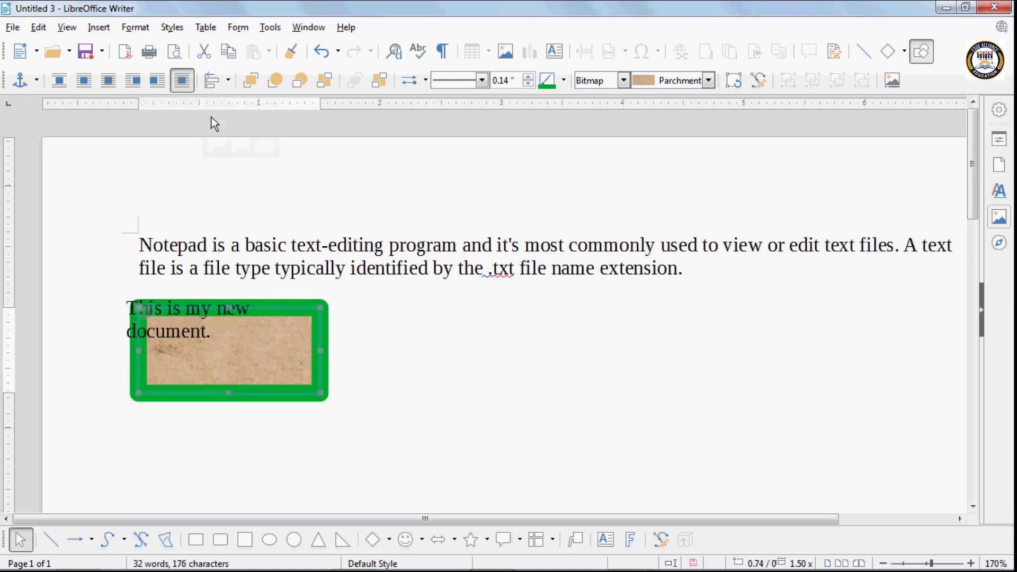
click(228, 81)
click(241, 115)
click(228, 81)
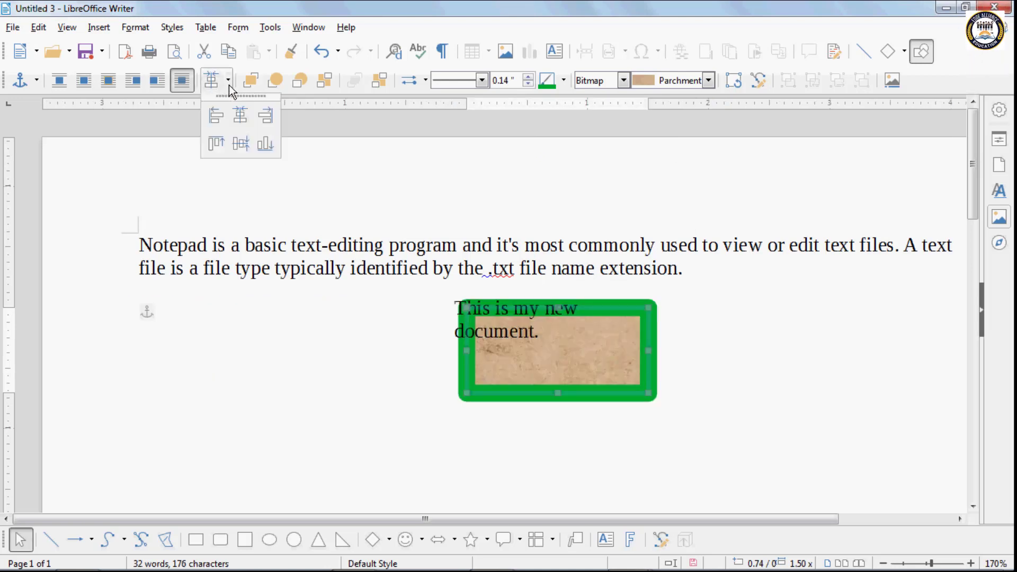
click(267, 115)
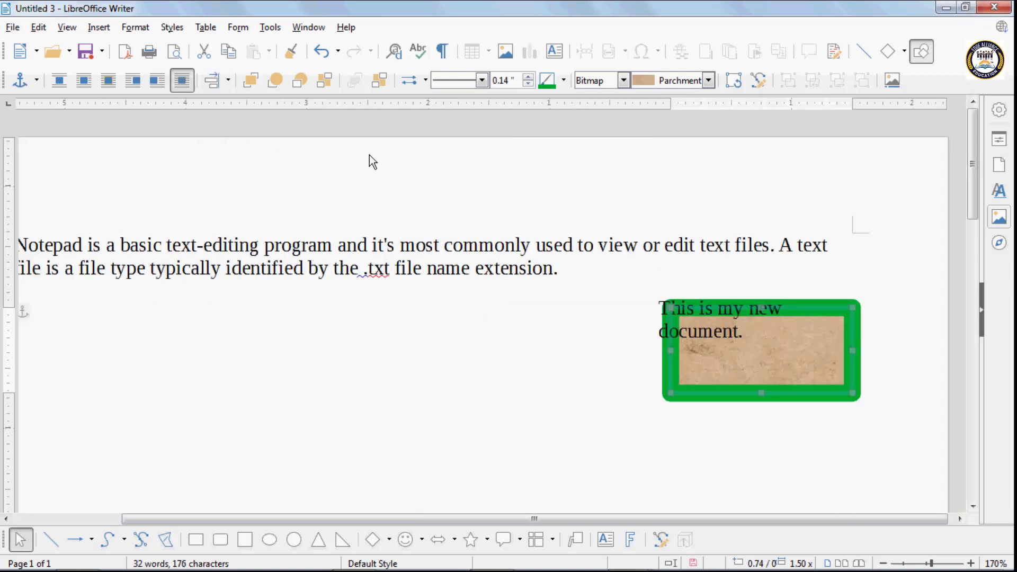
click(228, 81)
click(214, 116)
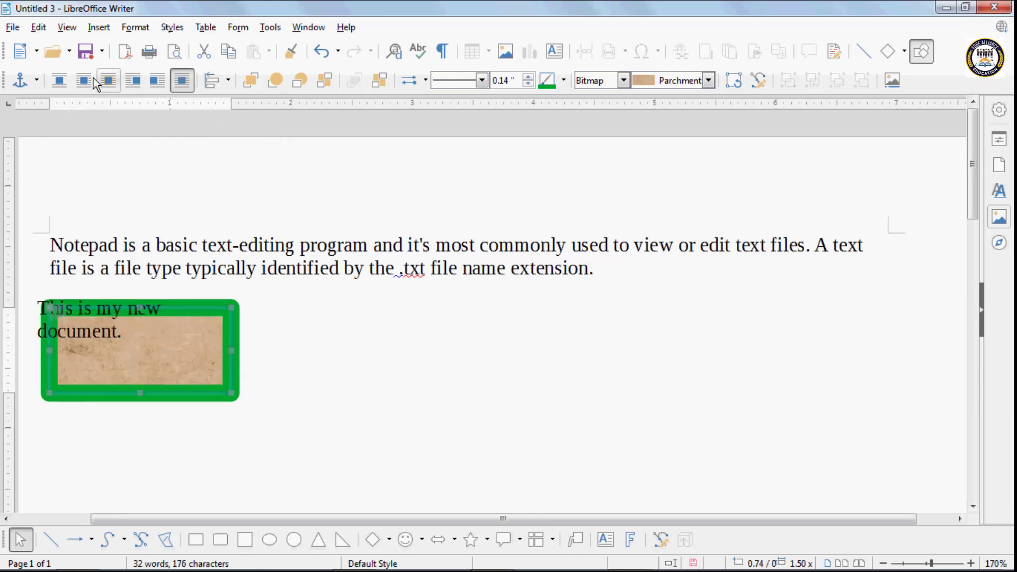
- Try Wrap Off, Page Wrap and Optimal wrapping while moving the box into the paragraph
click(64, 85)
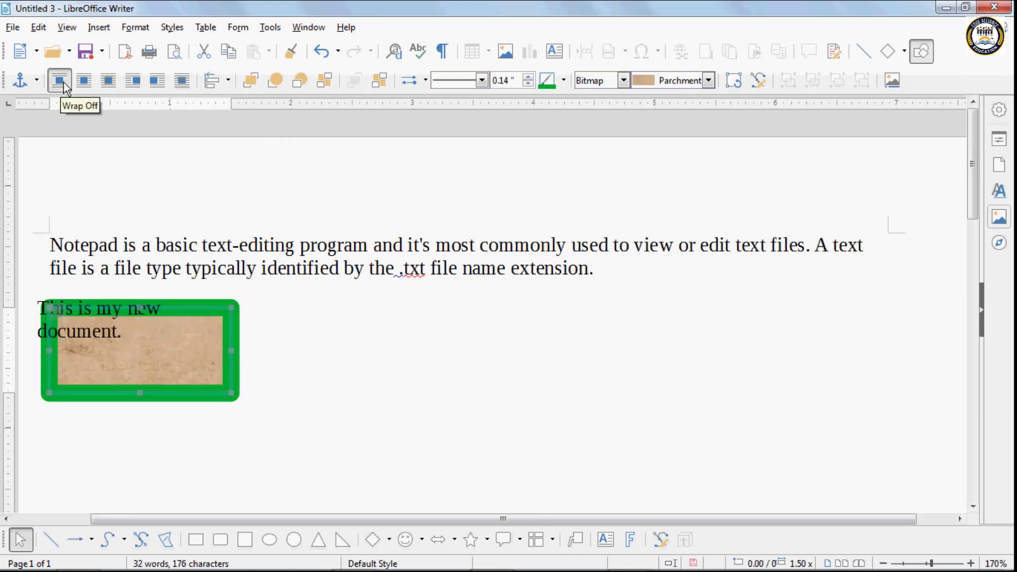
drag(153, 308, 287, 269)
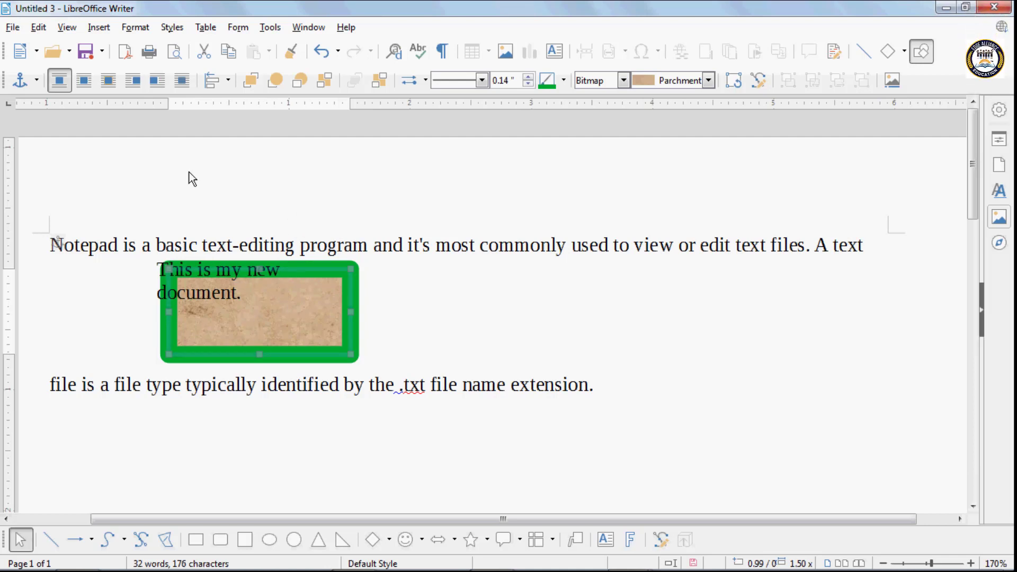
click(83, 81)
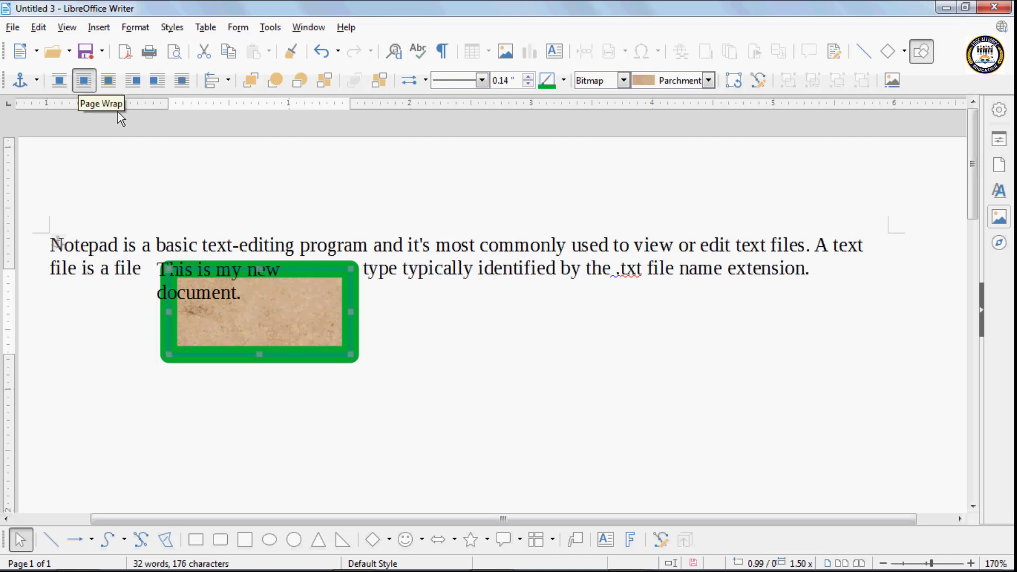
drag(291, 265, 416, 236)
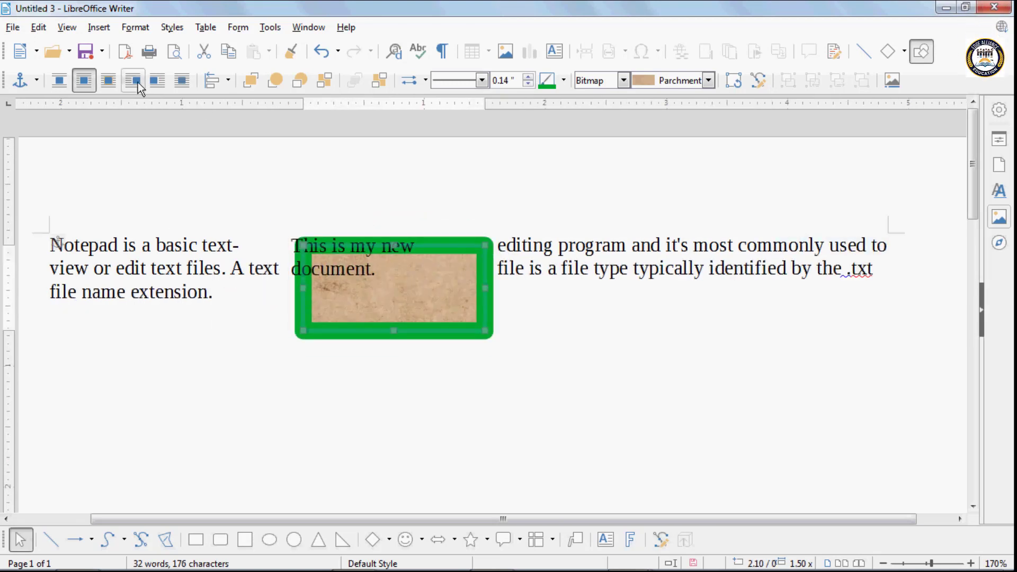
click(108, 81)
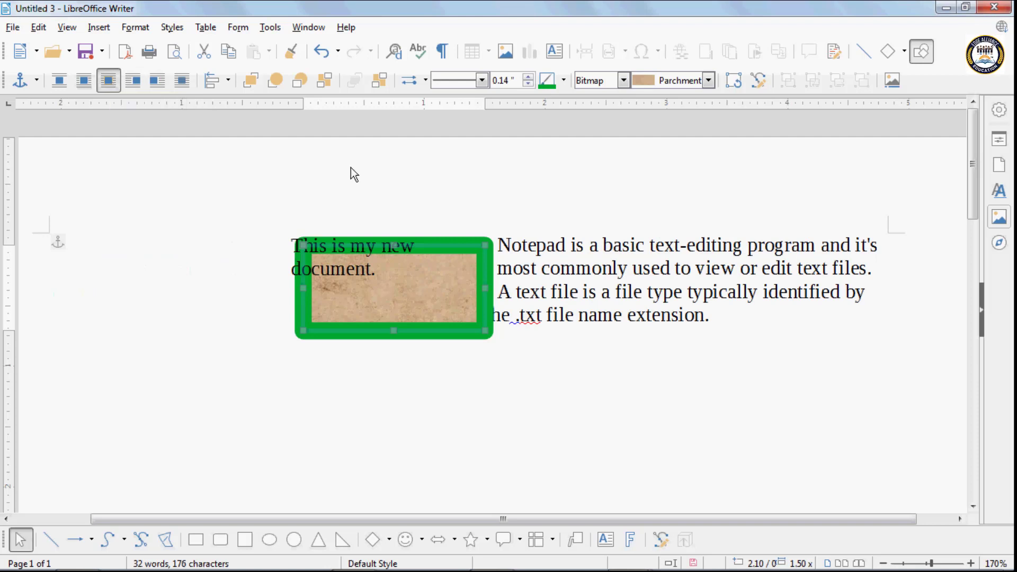
drag(439, 249, 305, 234)
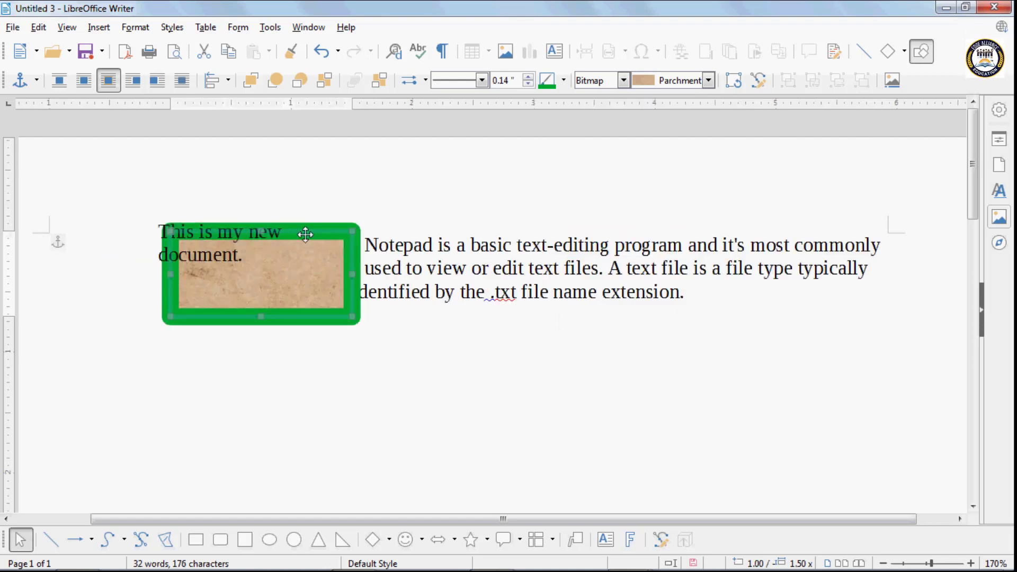
- Try Wrap Left, Wrap Right and Wrap Through, then move the box below the paragraph
click(126, 85)
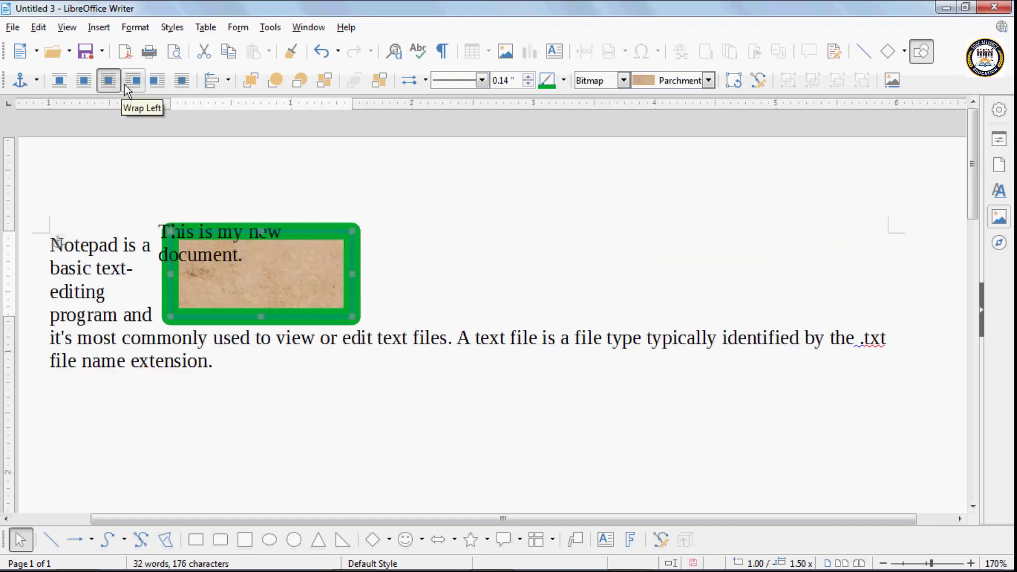
click(164, 84)
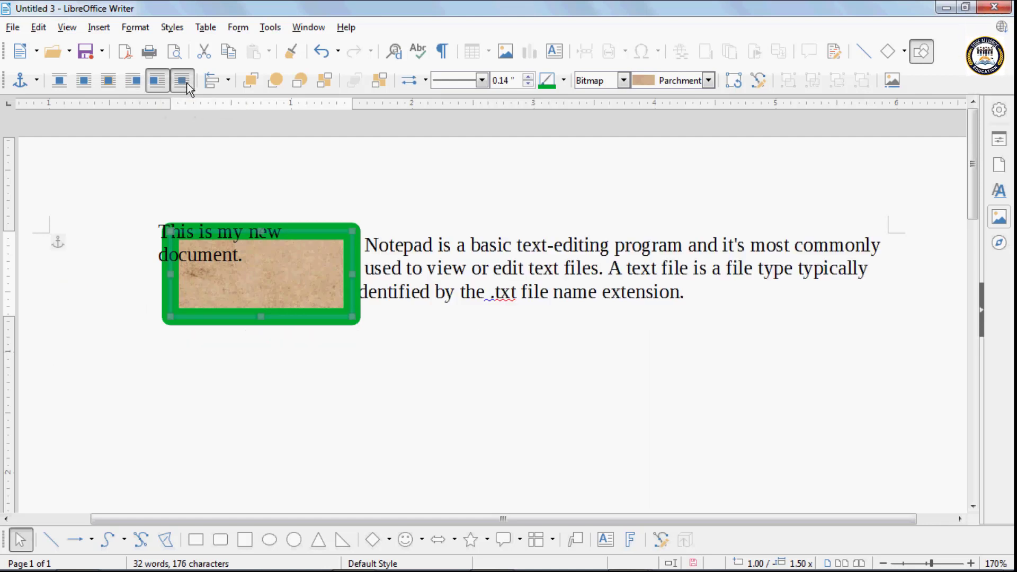
click(186, 83)
drag(303, 232, 408, 232)
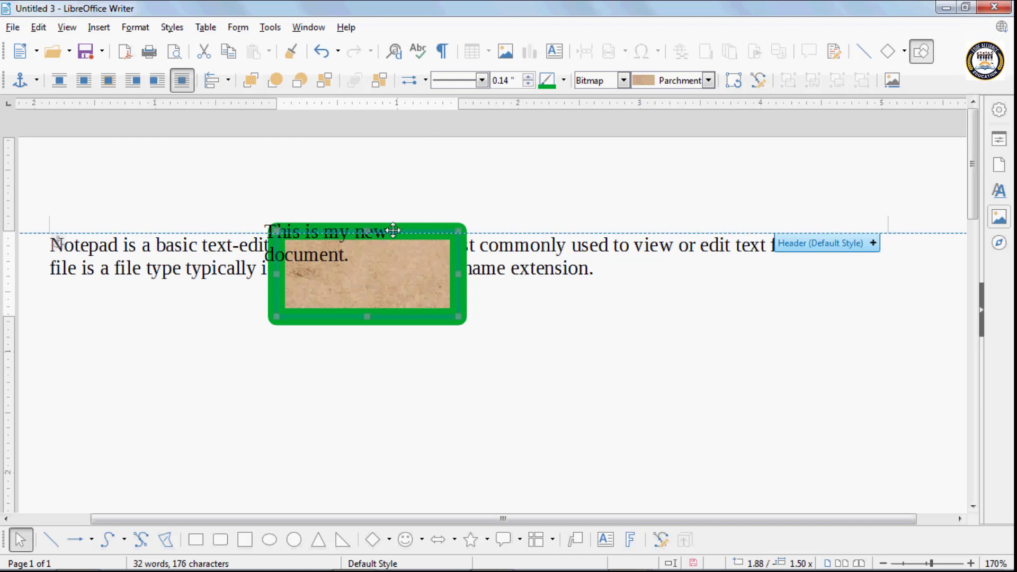
drag(393, 230, 420, 311)
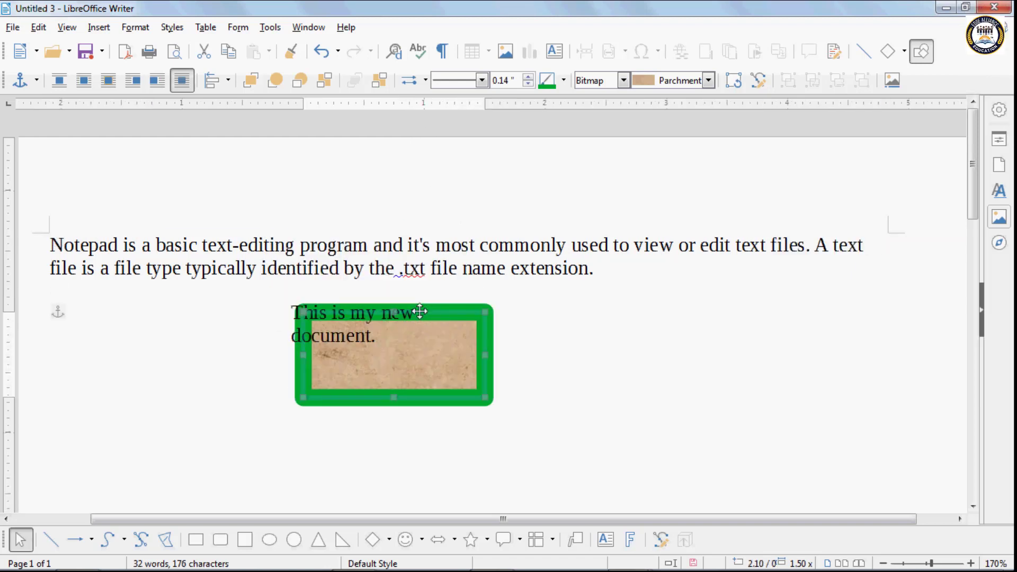
- Select the green-bordered box and delete it
click(278, 462)
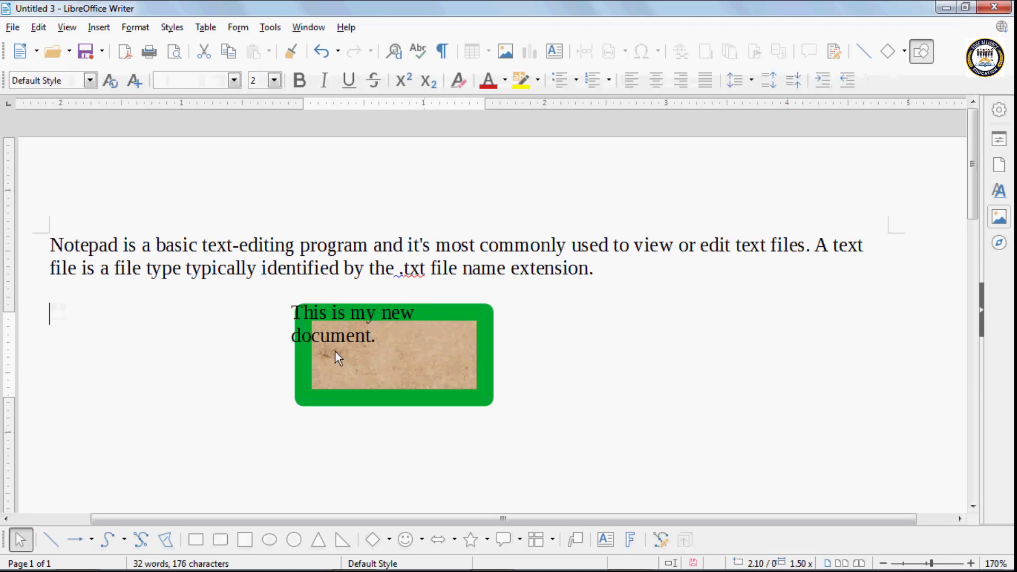
click(450, 309)
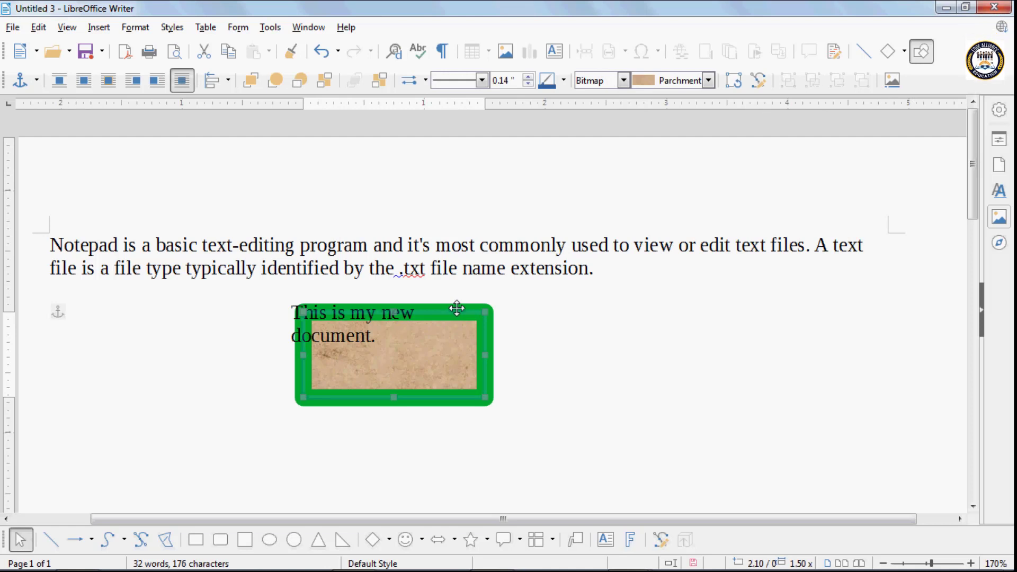
key(Delete)
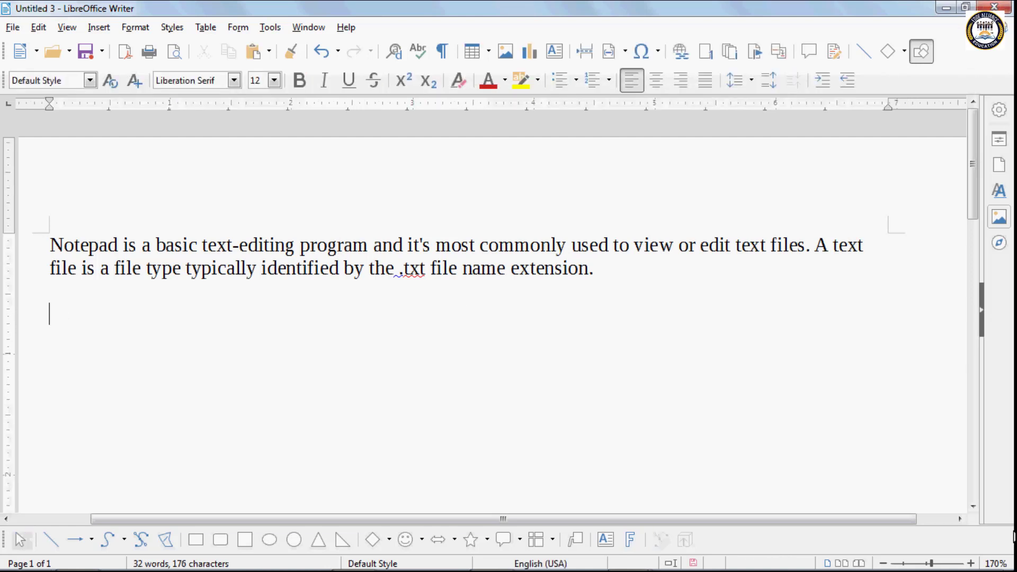
- Add a comment reading 'Intelligent' right after the word 'text' in the paragraph
click(101, 28)
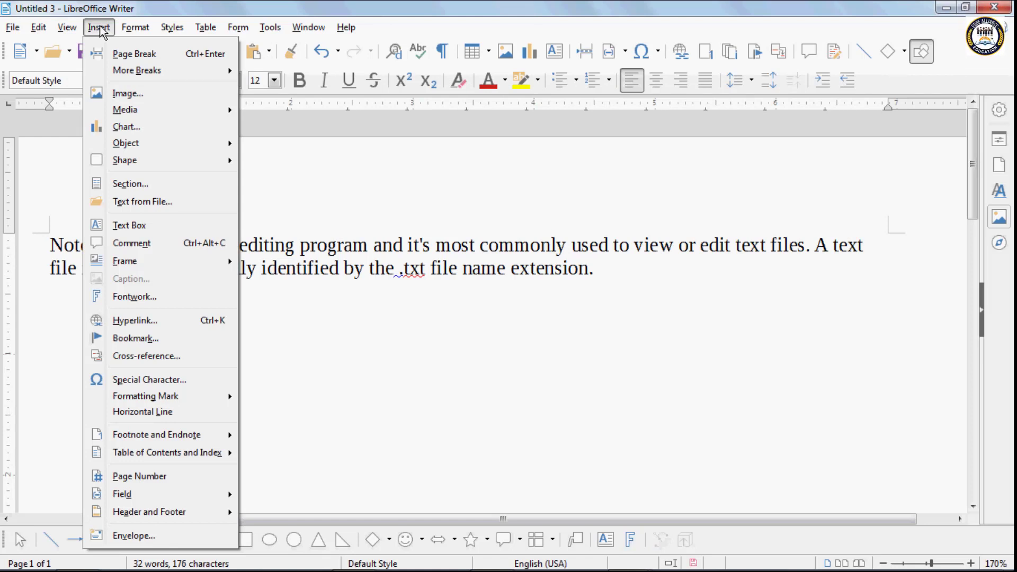
click(403, 359)
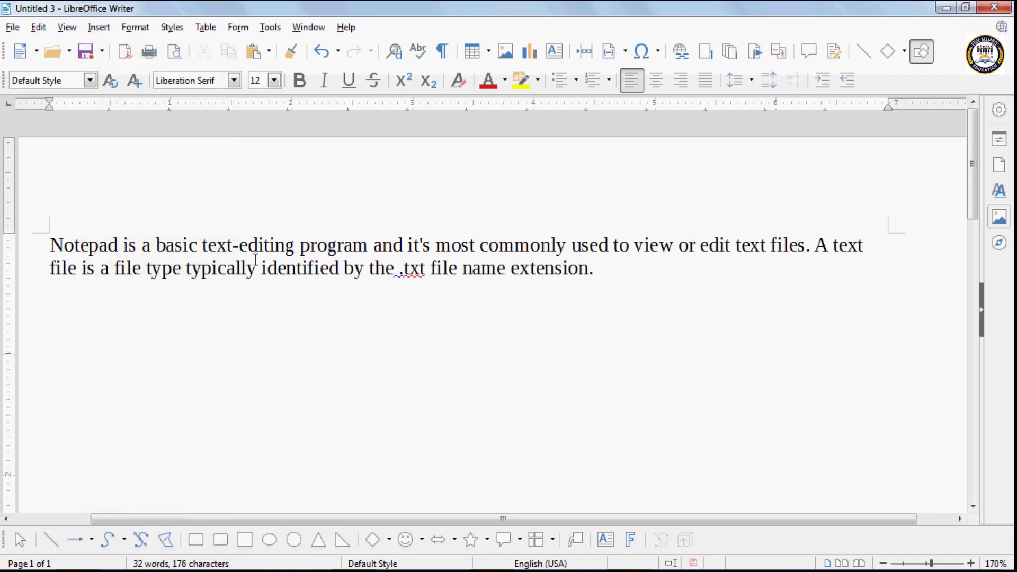
click(235, 245)
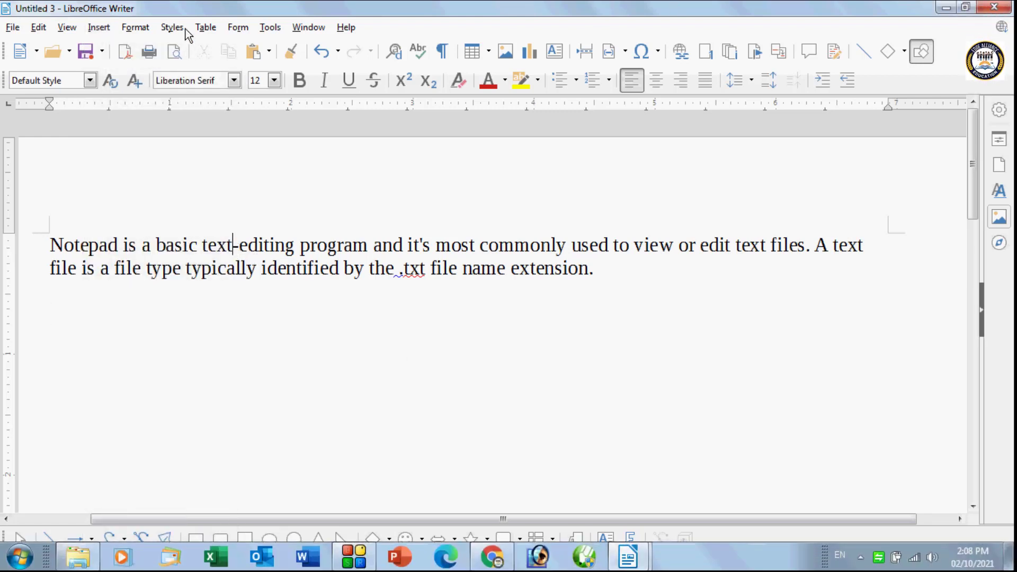
click(100, 28)
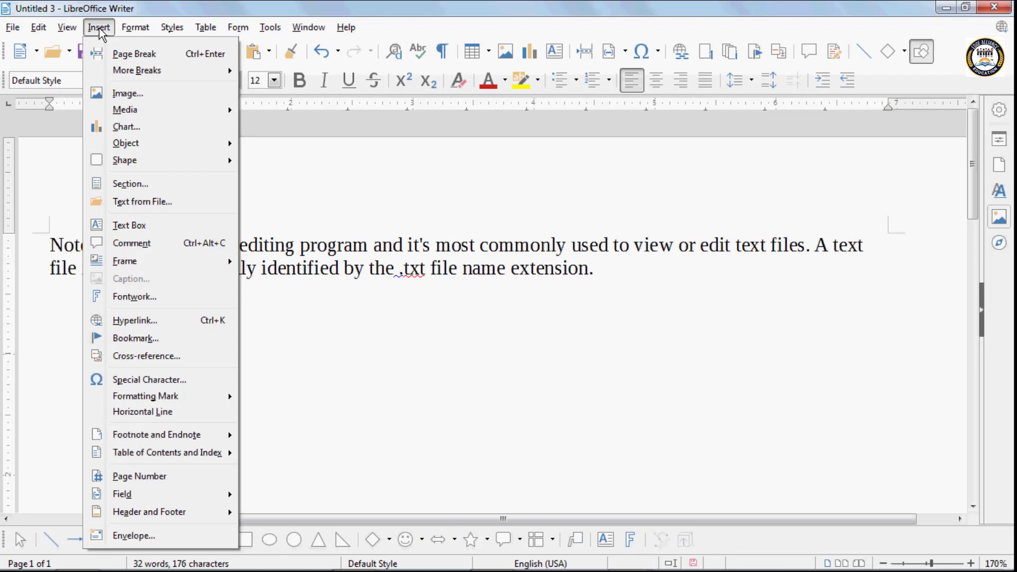
click(138, 244)
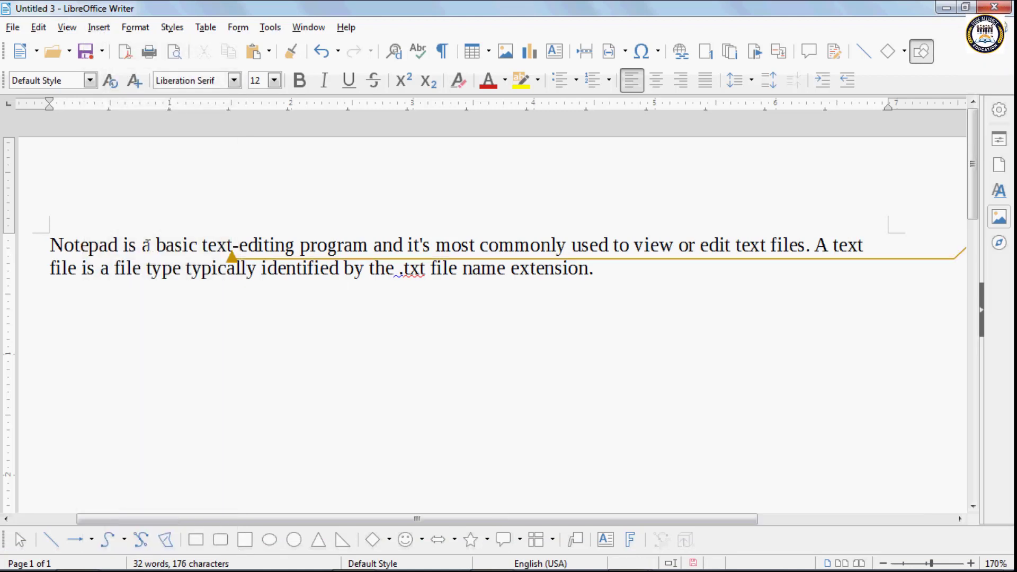
drag(735, 519, 869, 522)
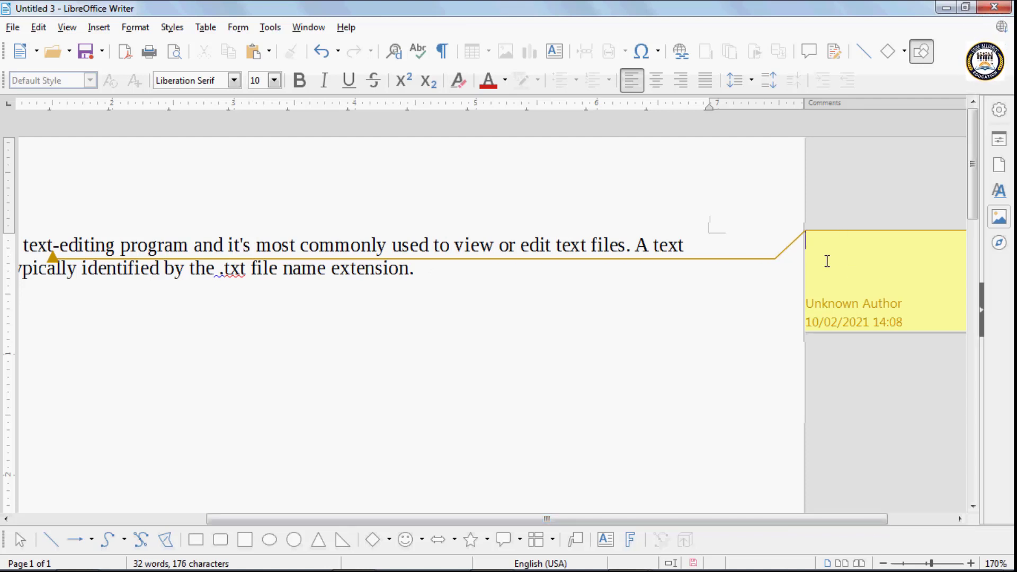
text(Intell)
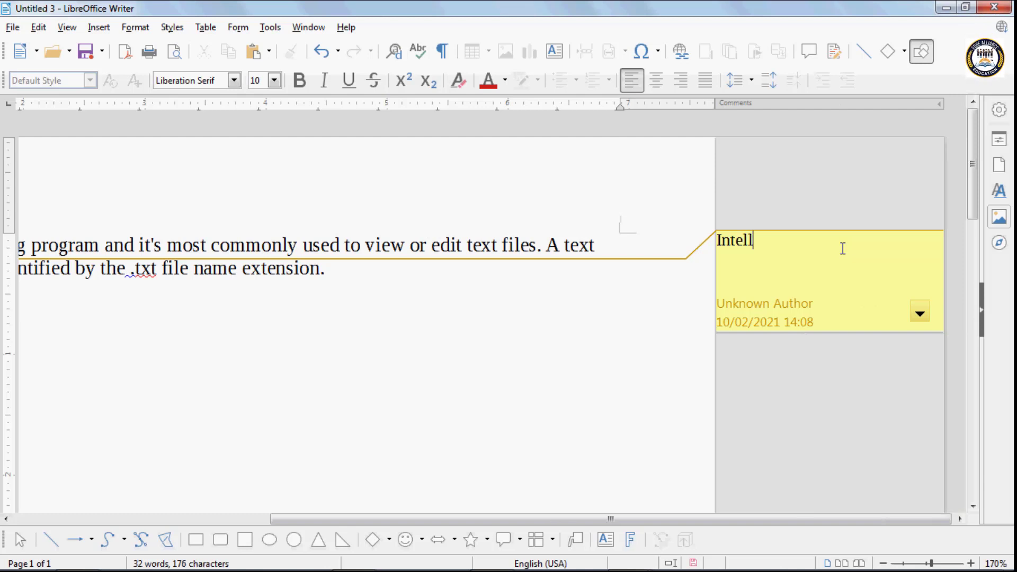
text(igent)
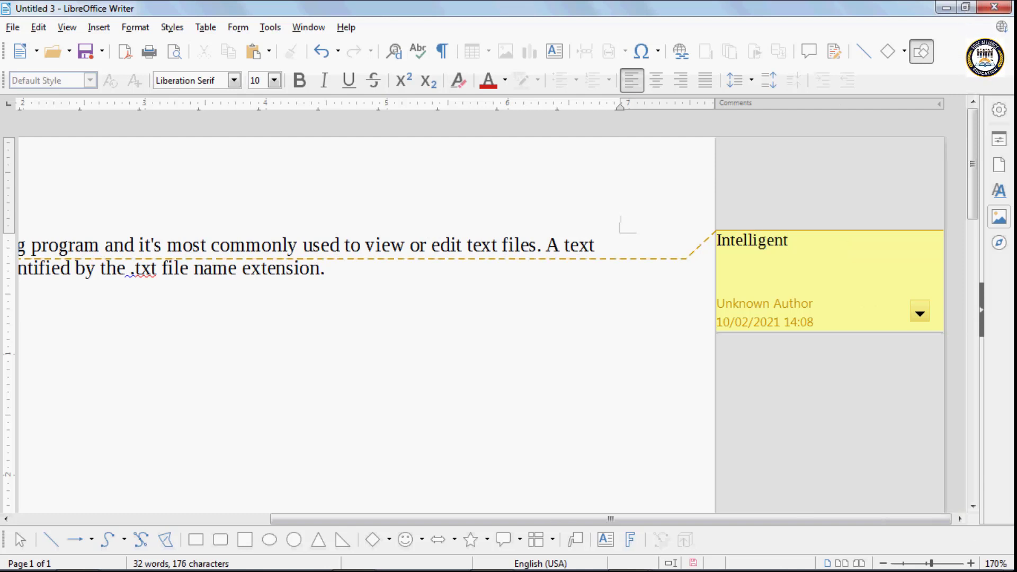
- Zoom the page out to 130%
click(884, 563)
click(885, 564)
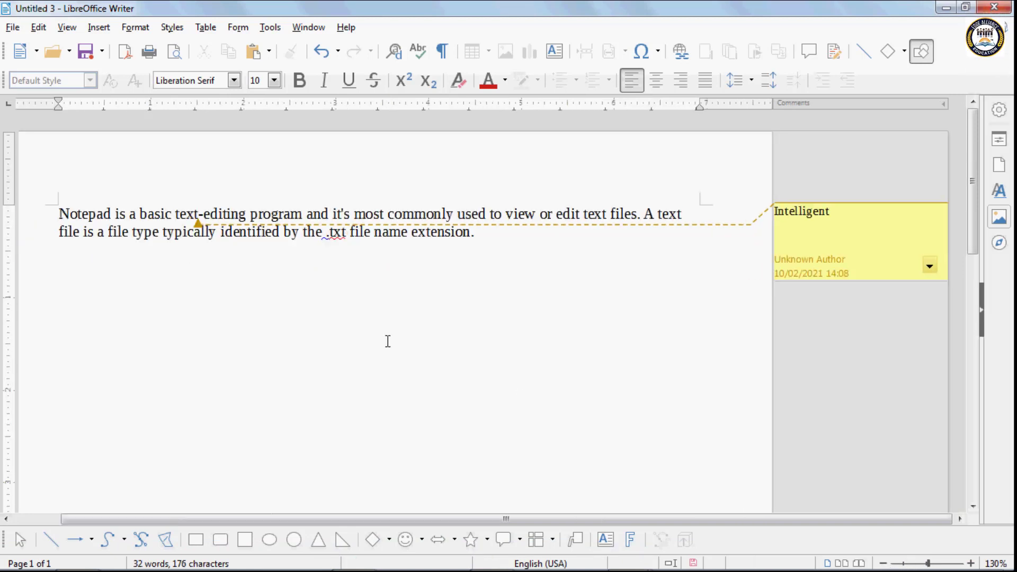
drag(312, 518, 265, 516)
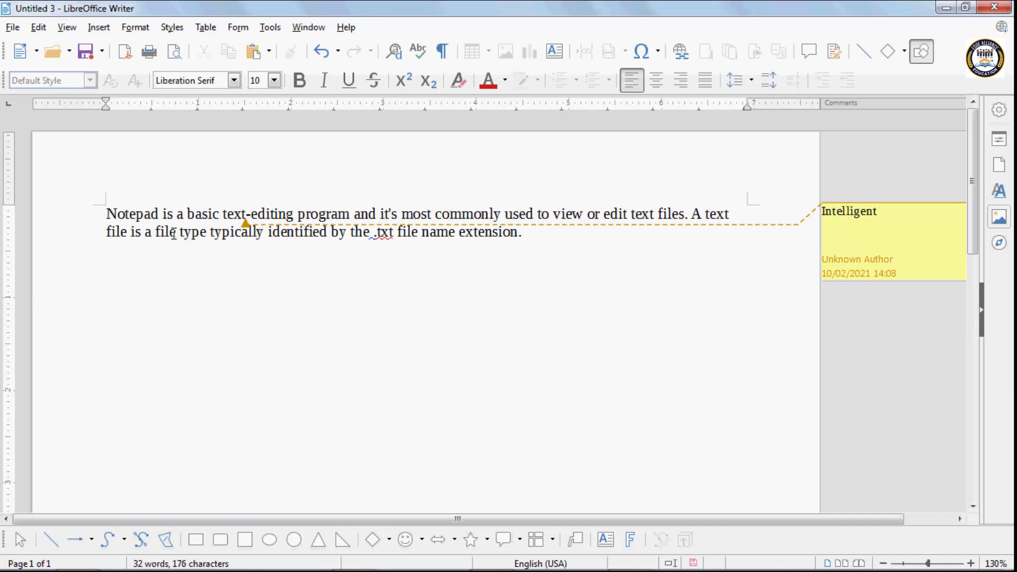
- Add a second comment typed as 'mi', then open the Intelligent comment's options menu to remove comments
click(95, 29)
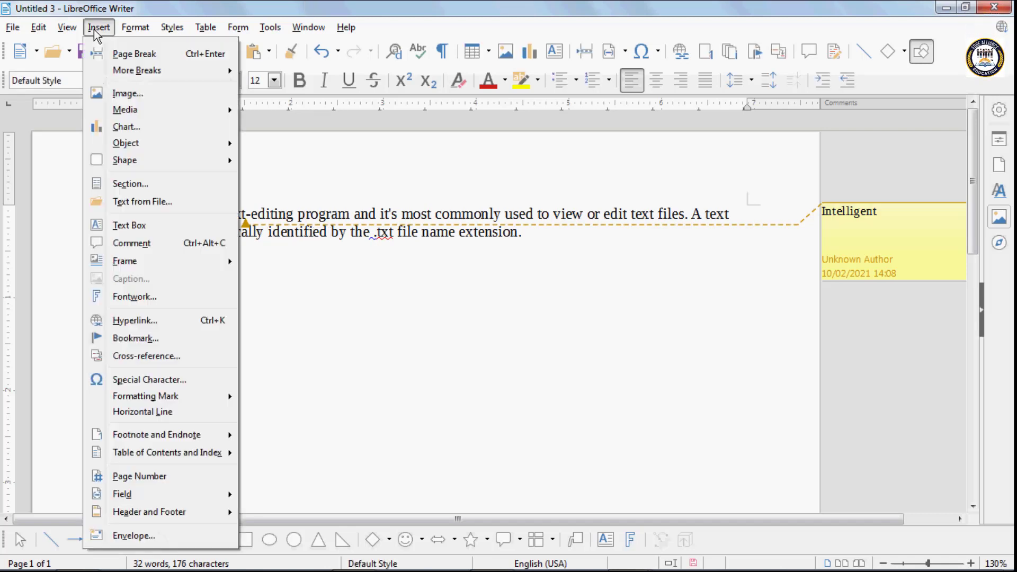
click(132, 243)
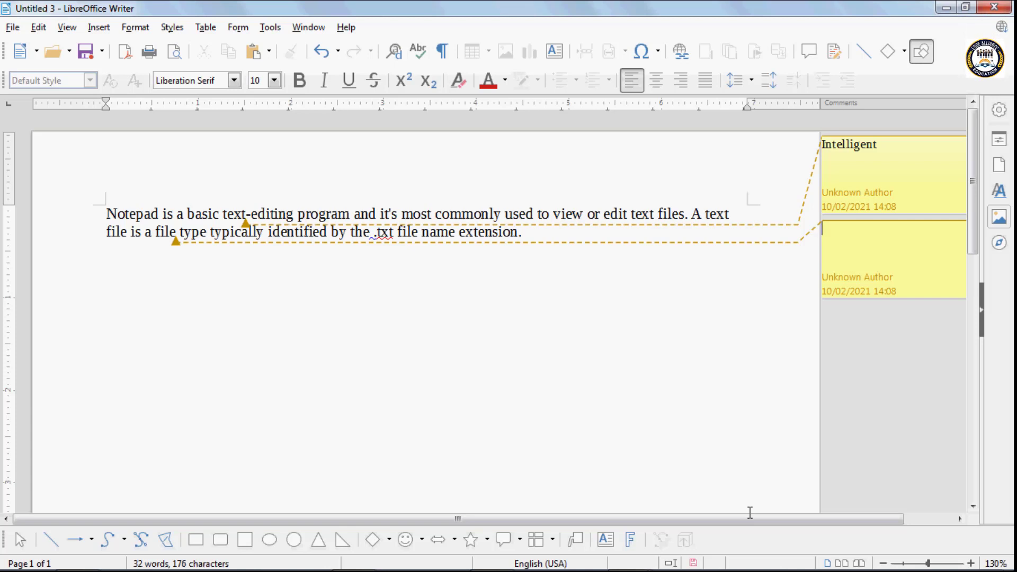
text(mild)
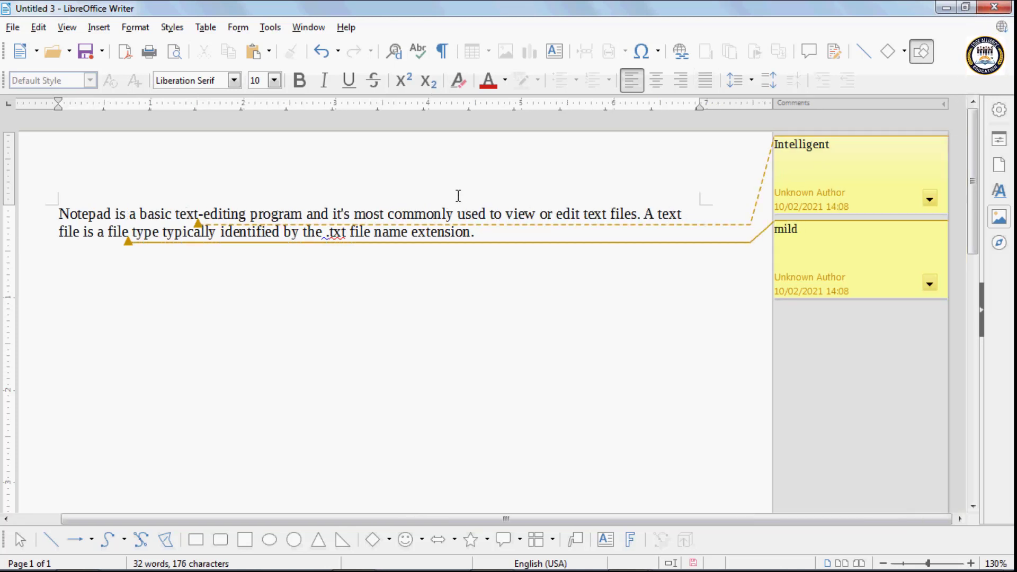
click(931, 202)
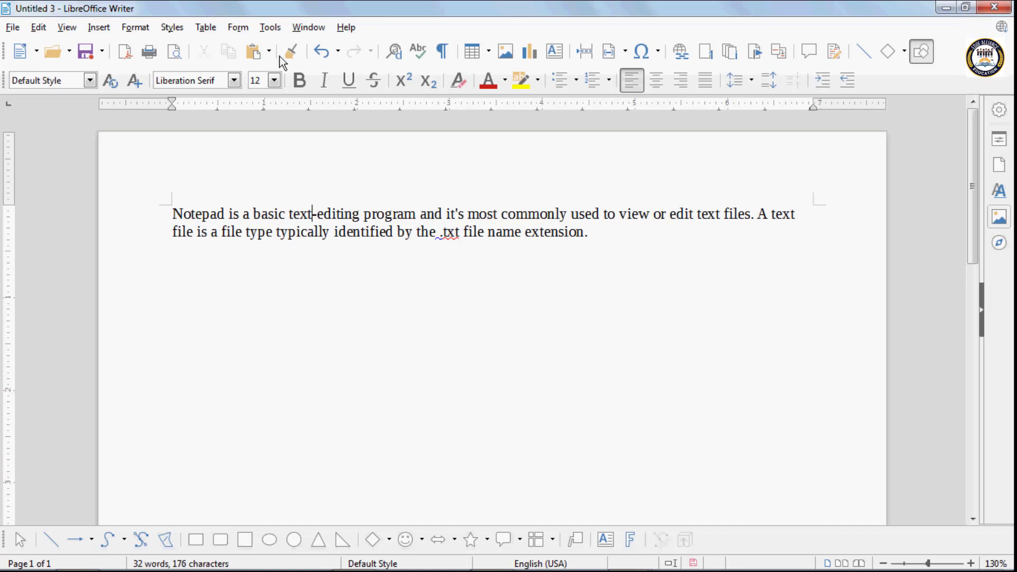
- Copy the Notepad paragraph and paste it at the end of the document to build a long text block
click(101, 28)
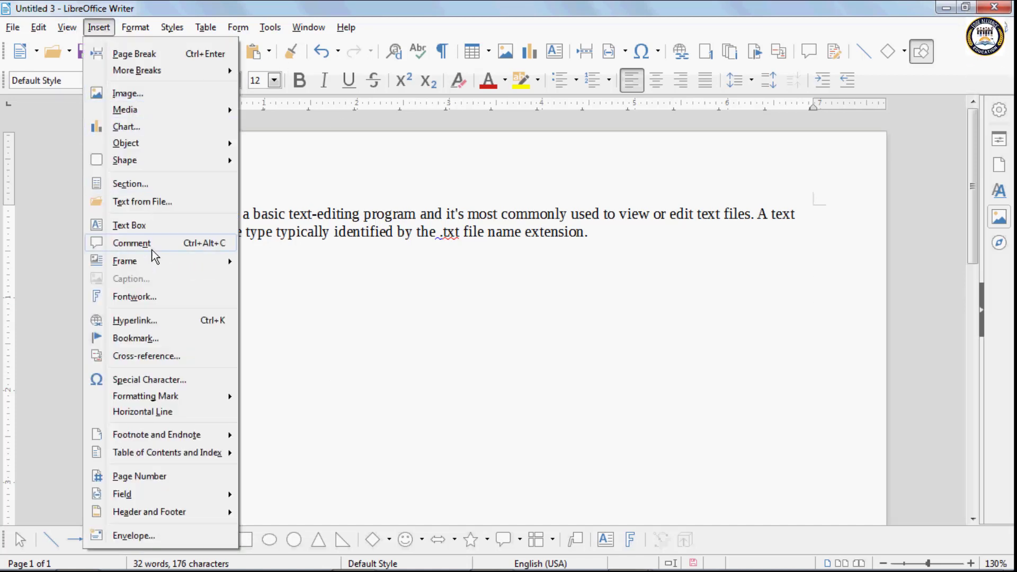
mouse_move(157, 258)
click(603, 259)
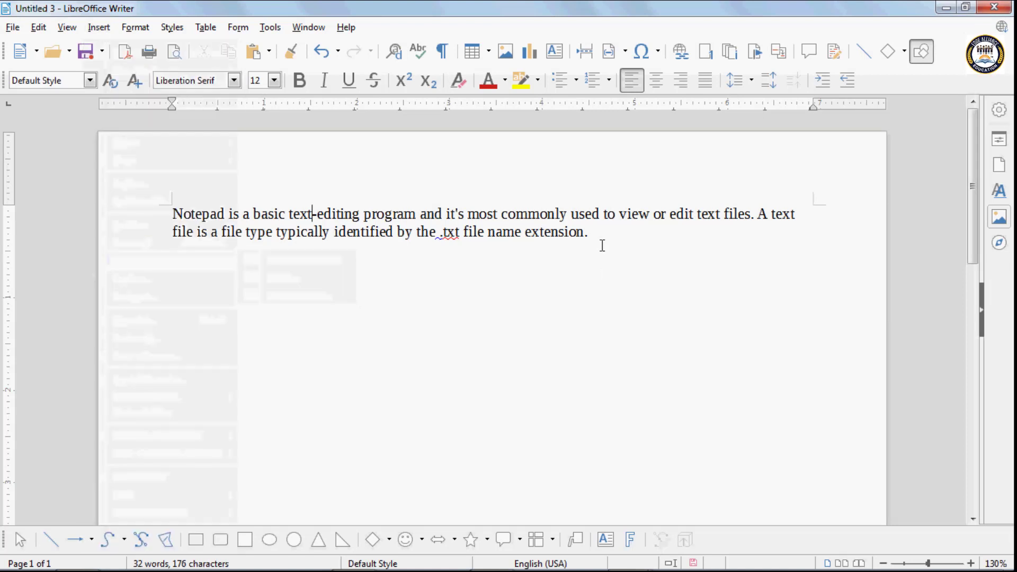
drag(602, 246, 142, 212)
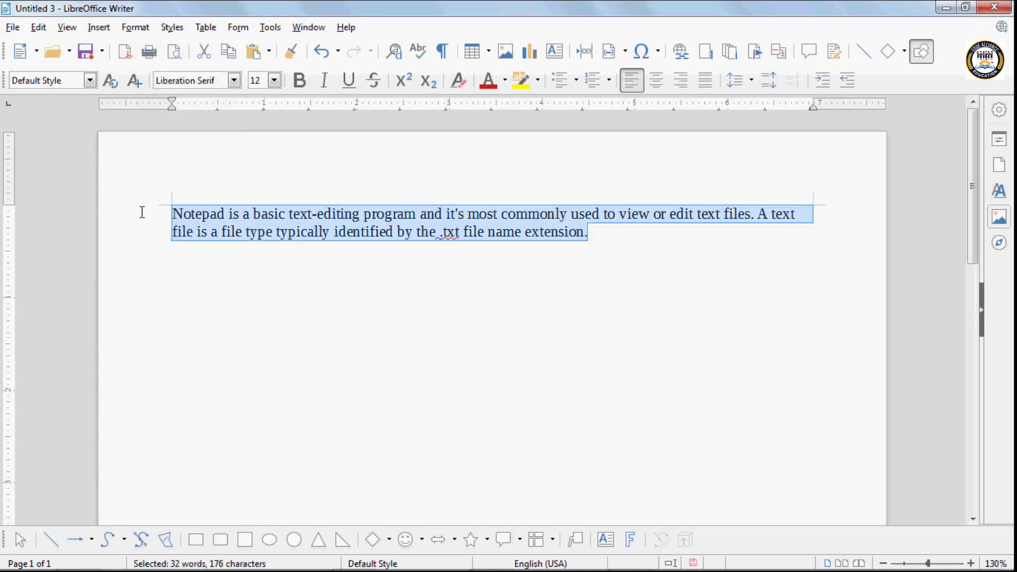
key(ctrl+c)
key(ctrl+End)
key(ctrl+v)
key(ctrl+v)
key(ctrl+v)
key(ctrl+v)
key(ctrl+v)
key(ctrl+v)
key(ctrl+v)
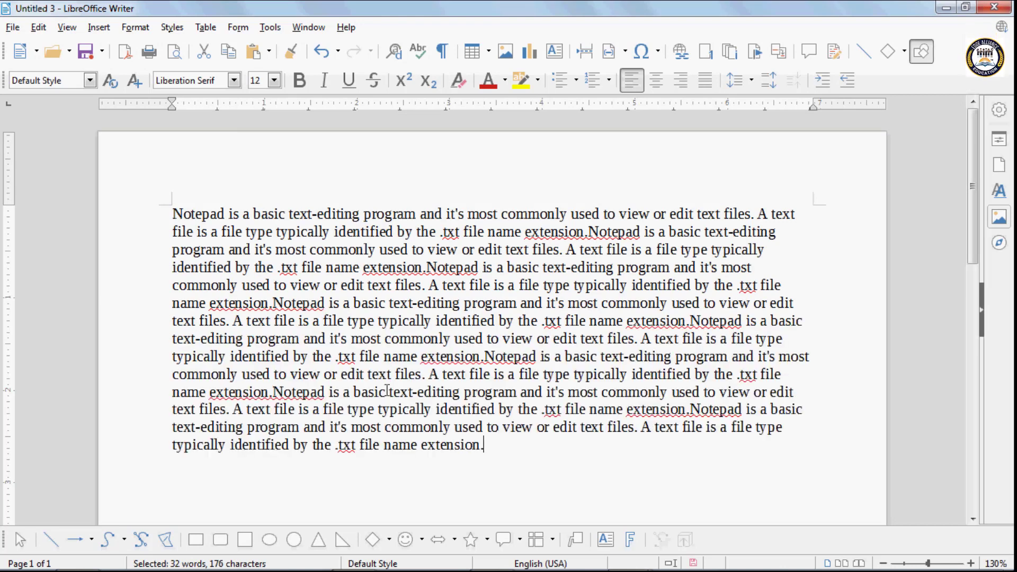
scroll(411, 493, down, 3)
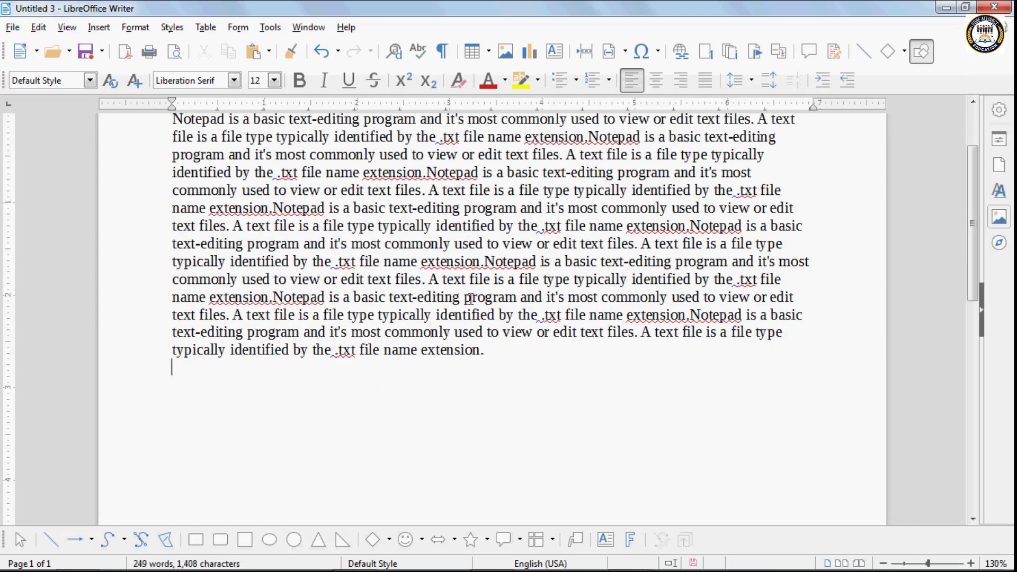
click(98, 28)
mouse_move(173, 265)
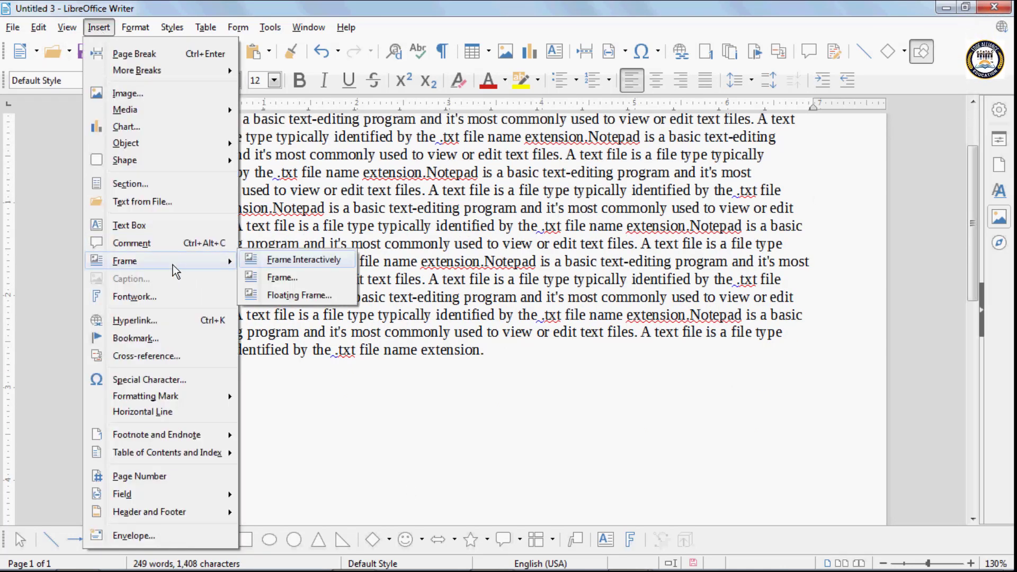
- Draw a frame in the middle of the text and type 'this is my notebook' into it
click(303, 259)
drag(295, 212, 447, 321)
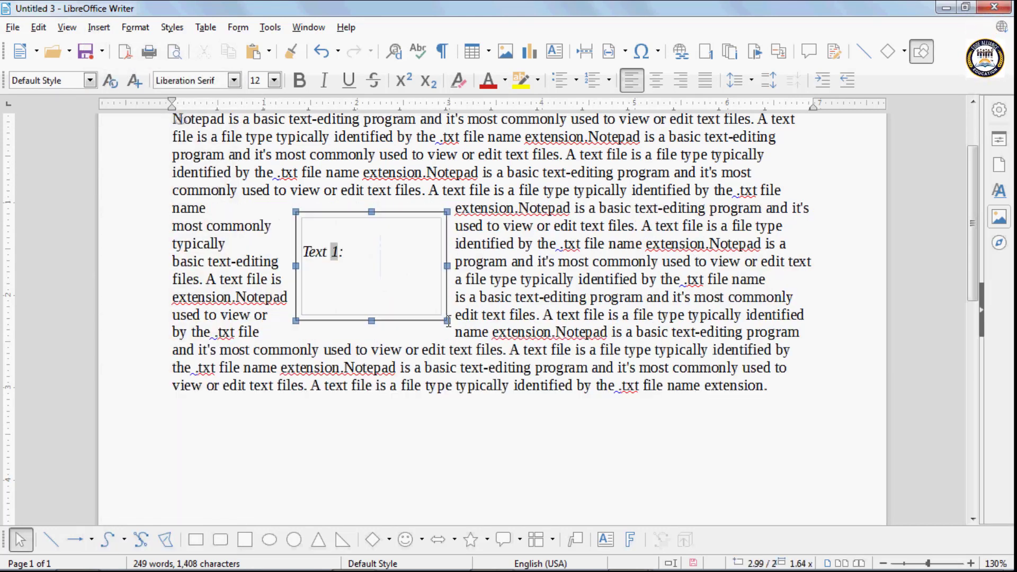
click(340, 250)
text(th)
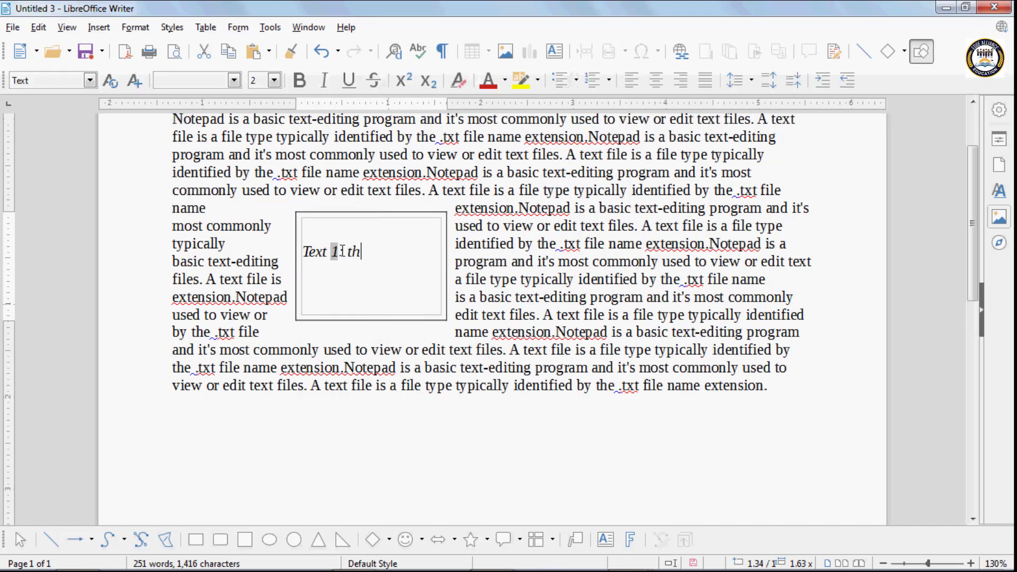
text(is is m)
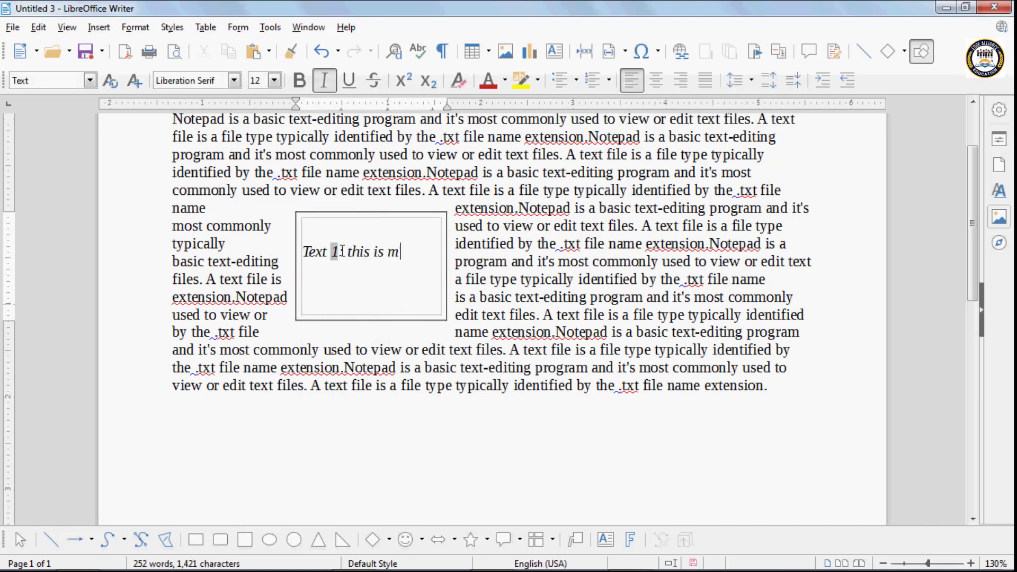
text(y note)
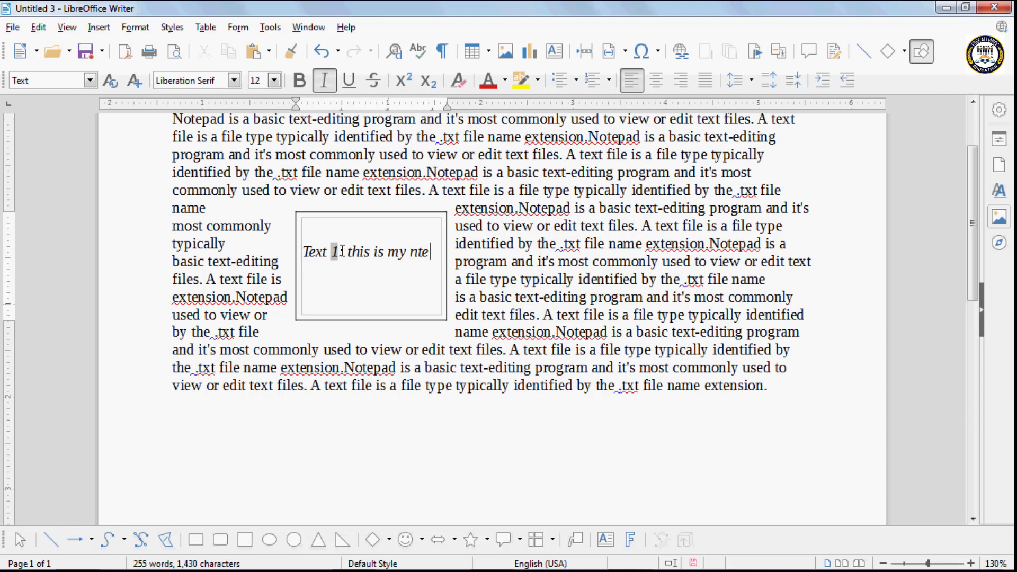
text(book)
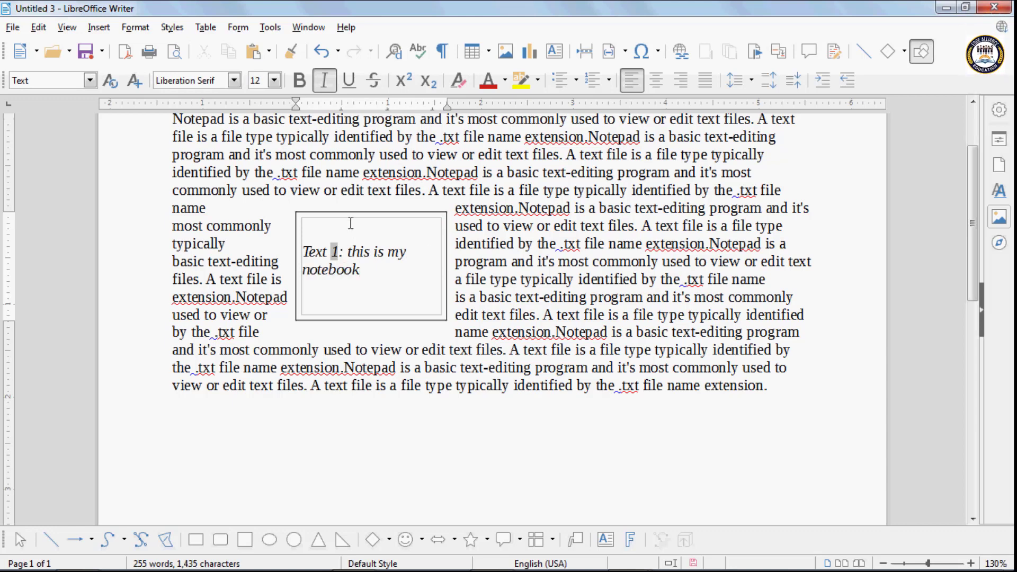
key(Escape)
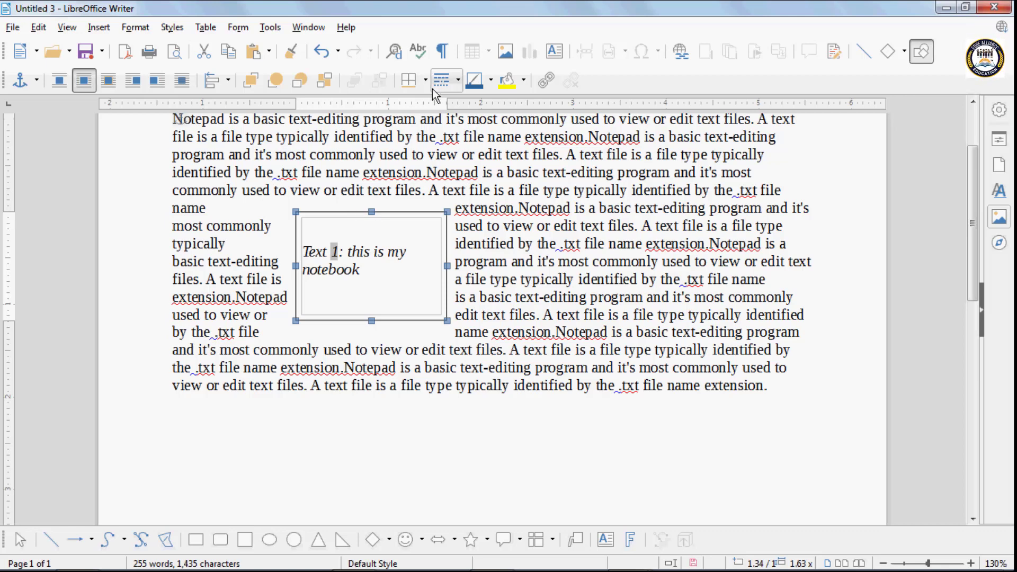
- Try several border presets on the frame, ending with a border on all four sides
click(427, 81)
click(411, 121)
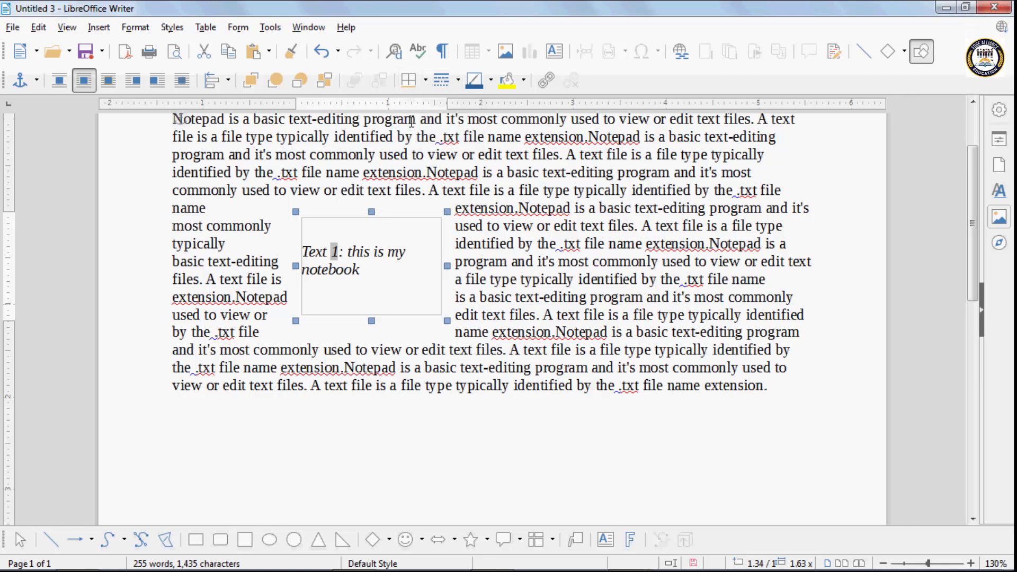
click(426, 82)
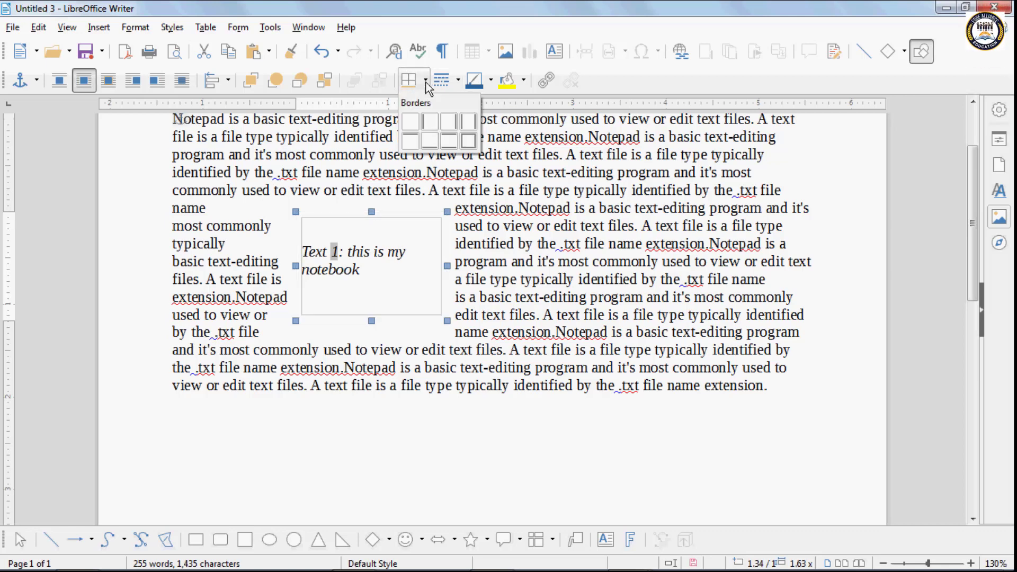
click(433, 123)
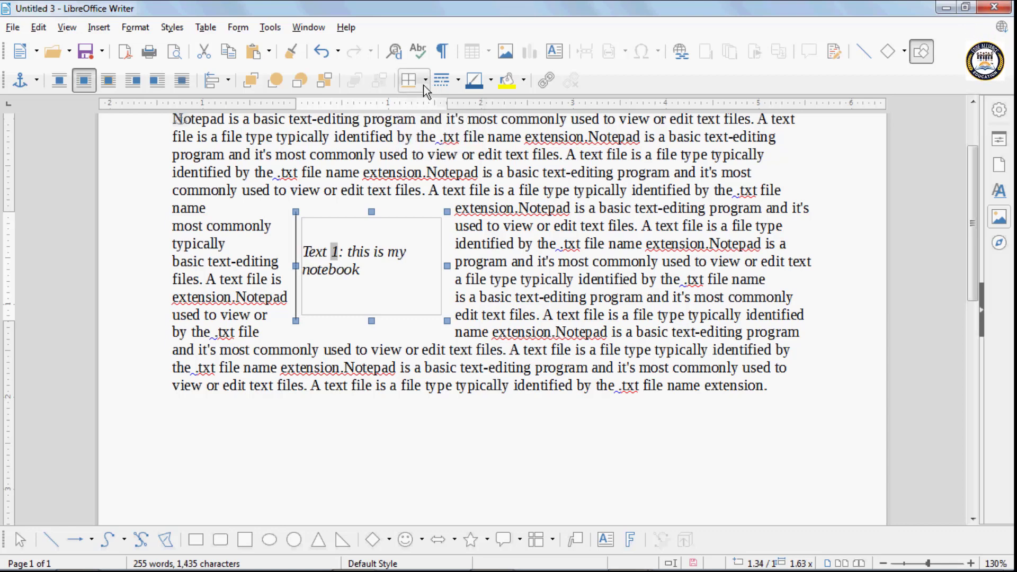
click(424, 82)
click(448, 122)
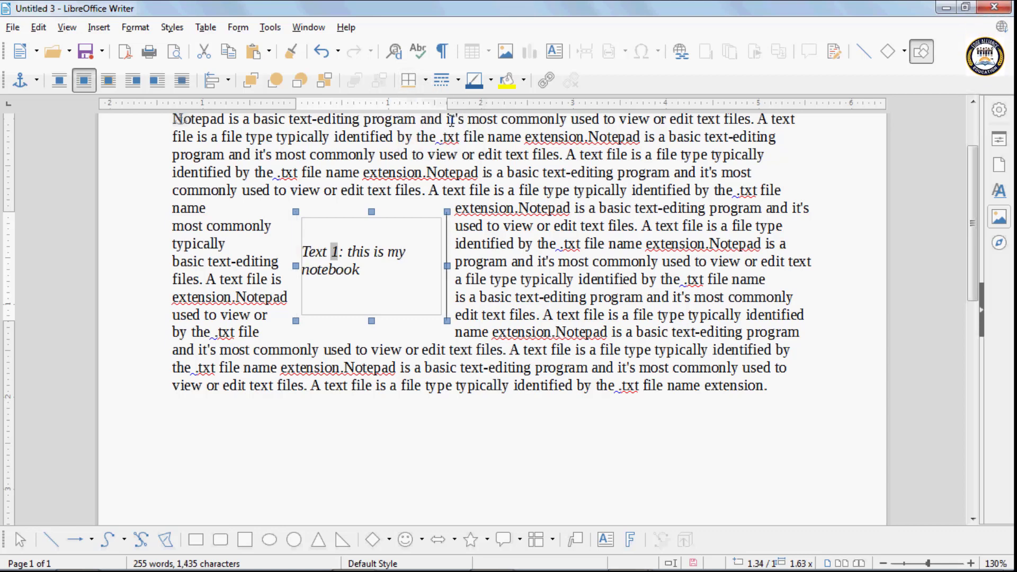
click(425, 82)
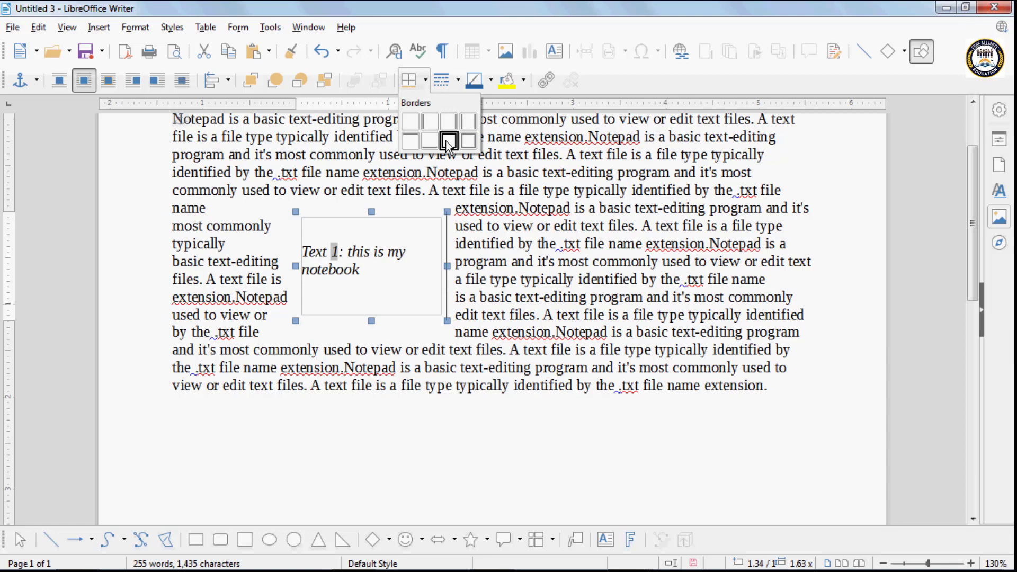
click(448, 139)
click(425, 82)
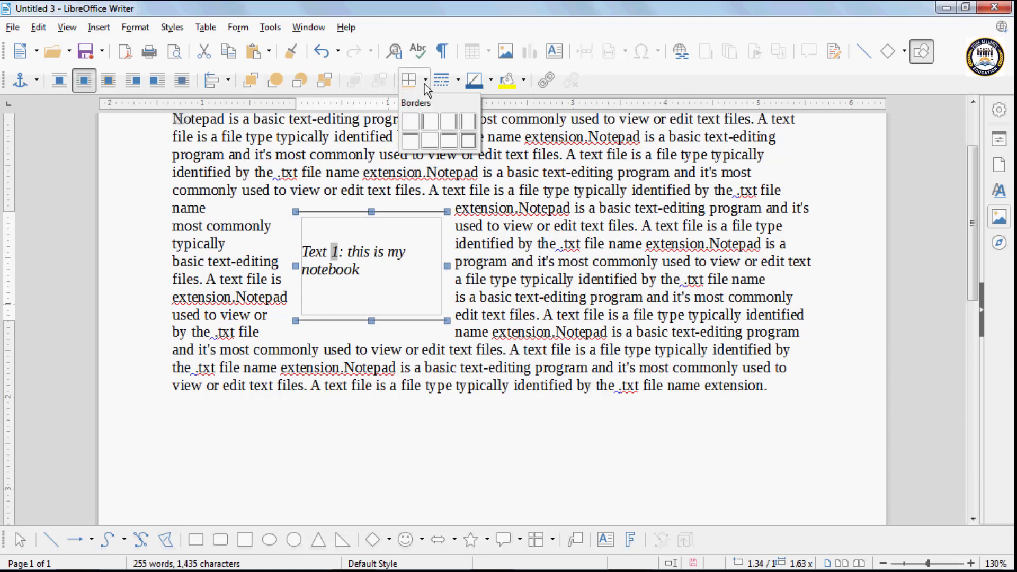
click(466, 141)
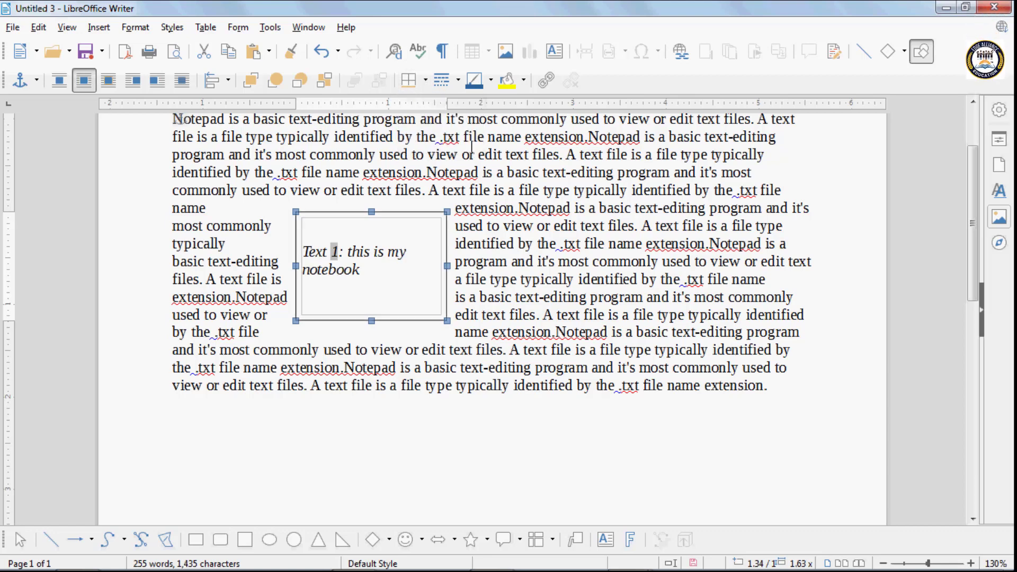
- Set the frame's border line style to a plain line
click(459, 80)
click(455, 120)
click(458, 80)
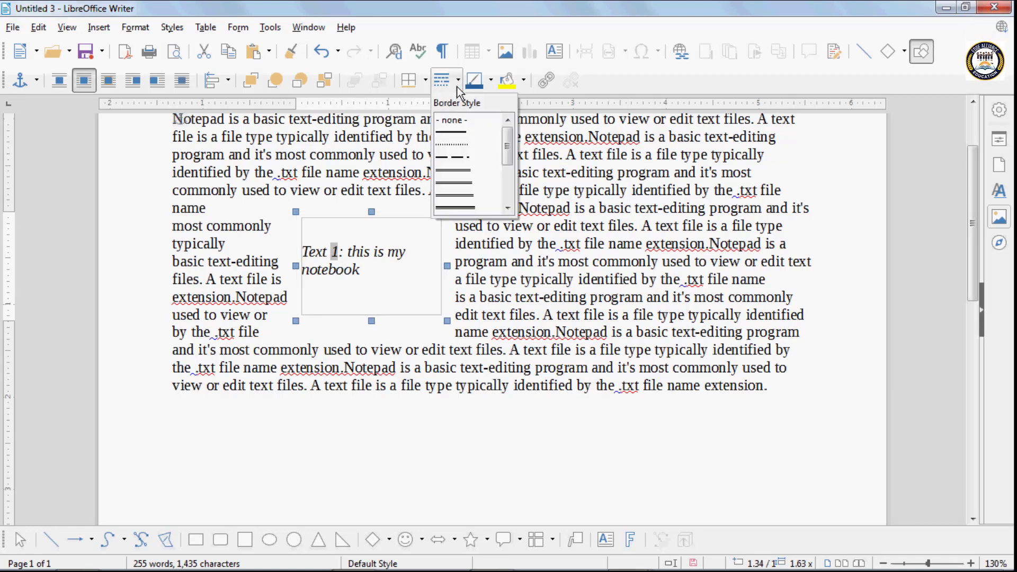
click(459, 169)
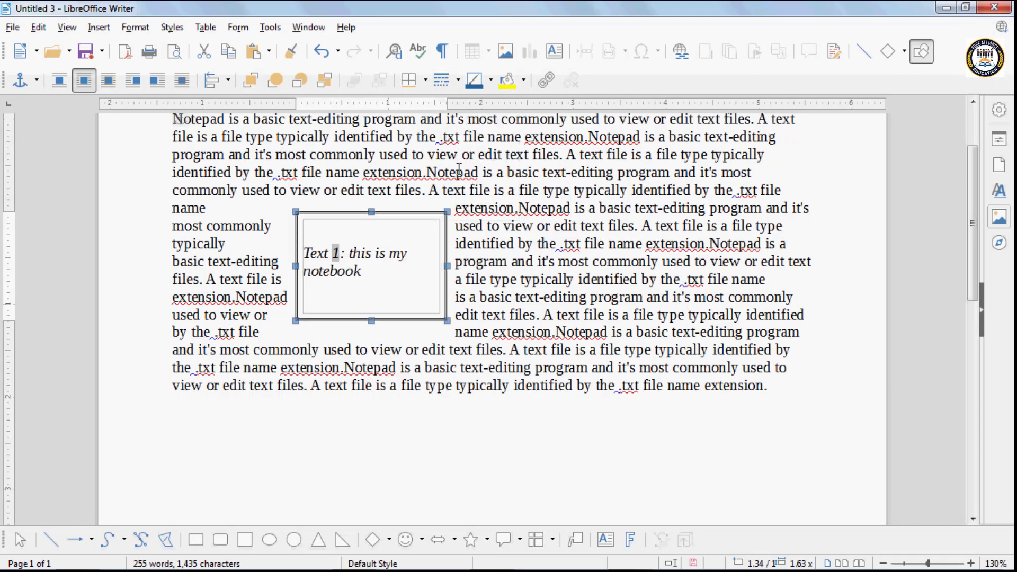
- Make the frame border green, fill it lime green, and nudge it slightly left
click(491, 80)
click(473, 150)
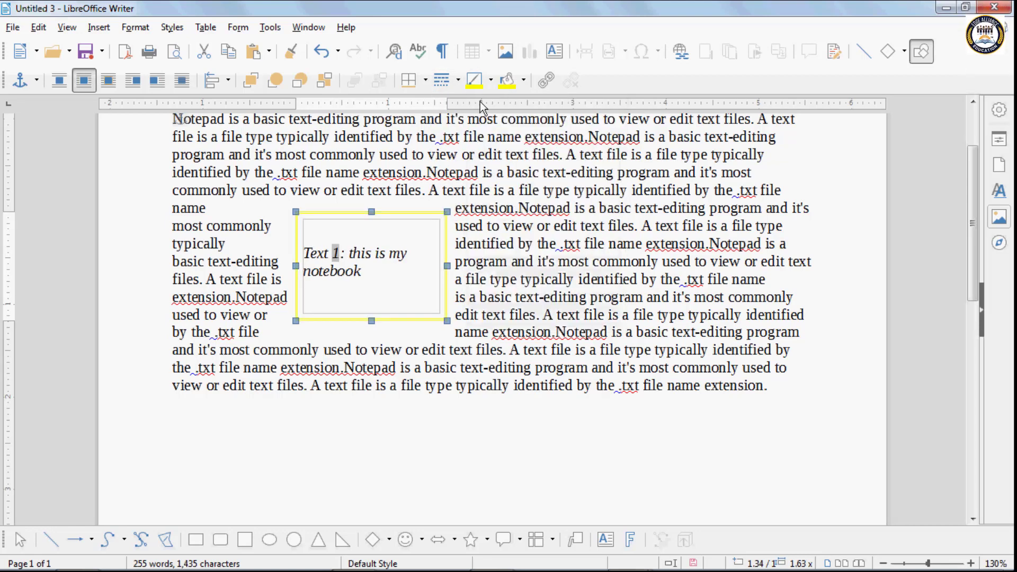
click(493, 85)
click(521, 149)
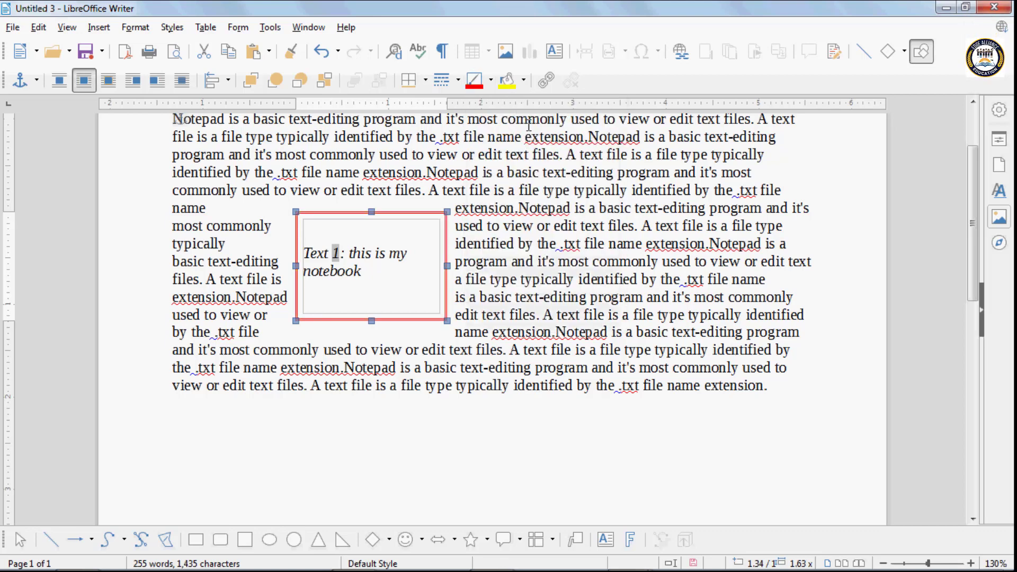
click(490, 80)
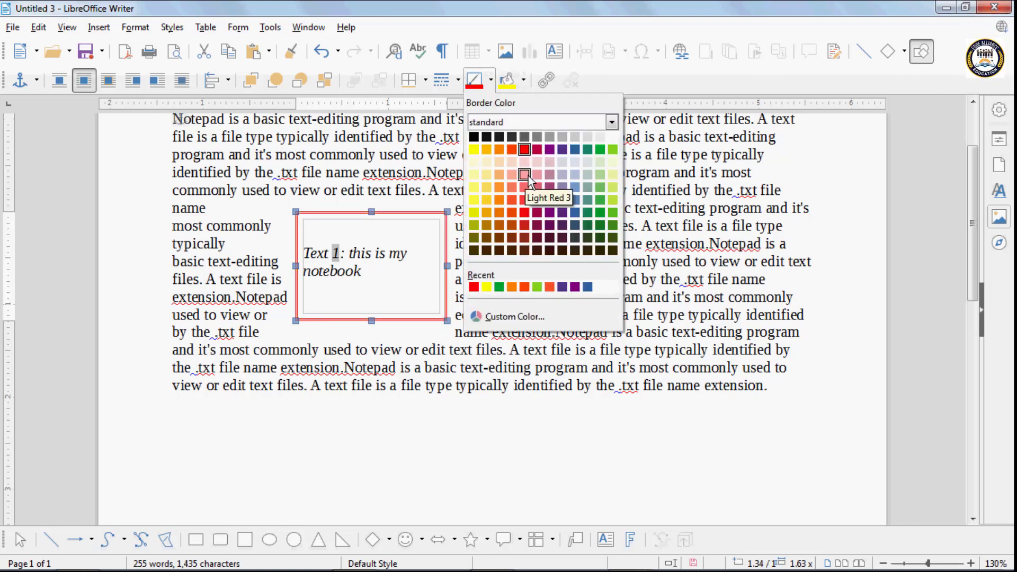
click(511, 283)
click(524, 80)
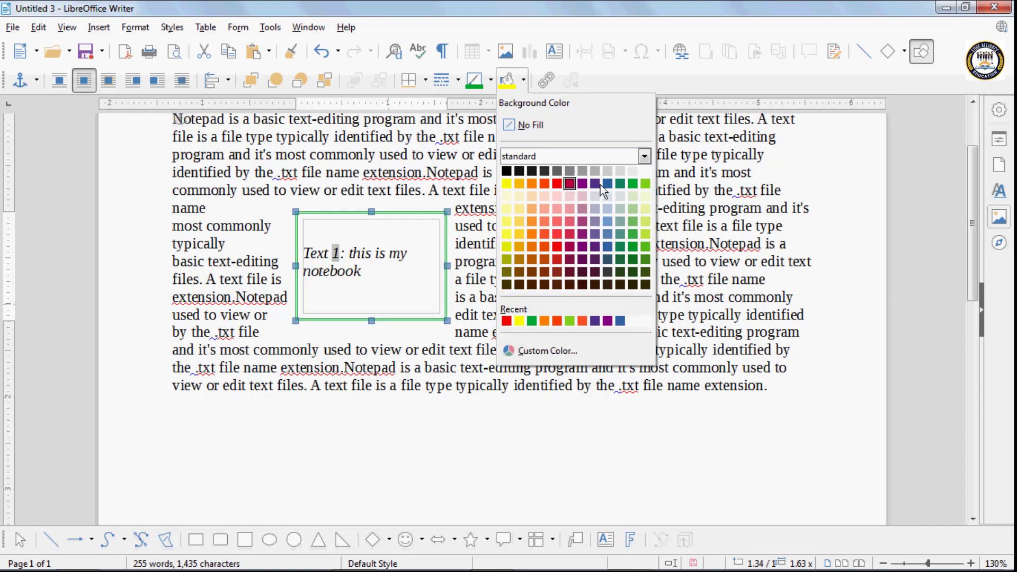
click(640, 184)
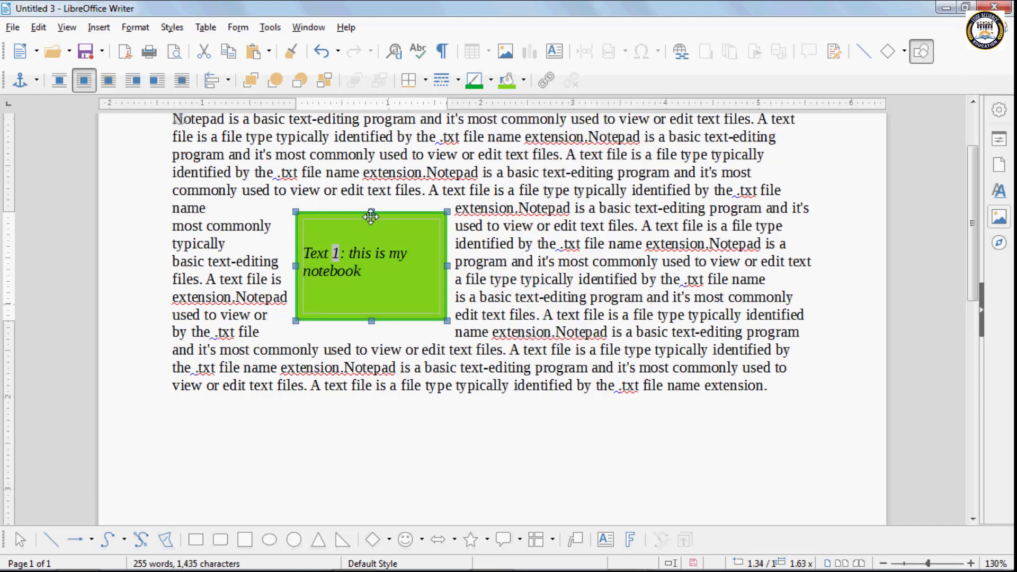
drag(372, 215, 351, 215)
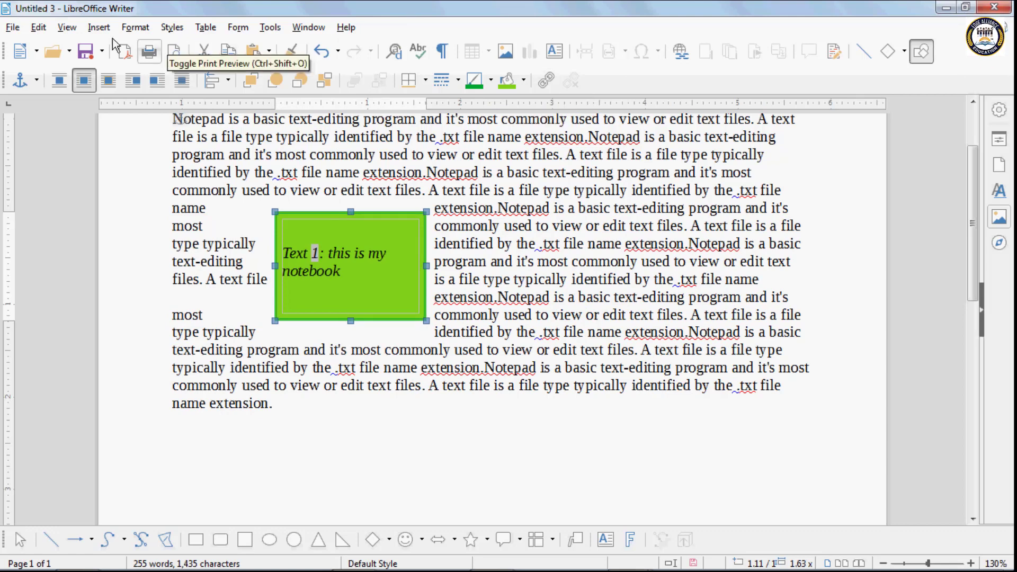
- Draw a second frame by hand to the right of the green frame
click(94, 32)
mouse_move(153, 265)
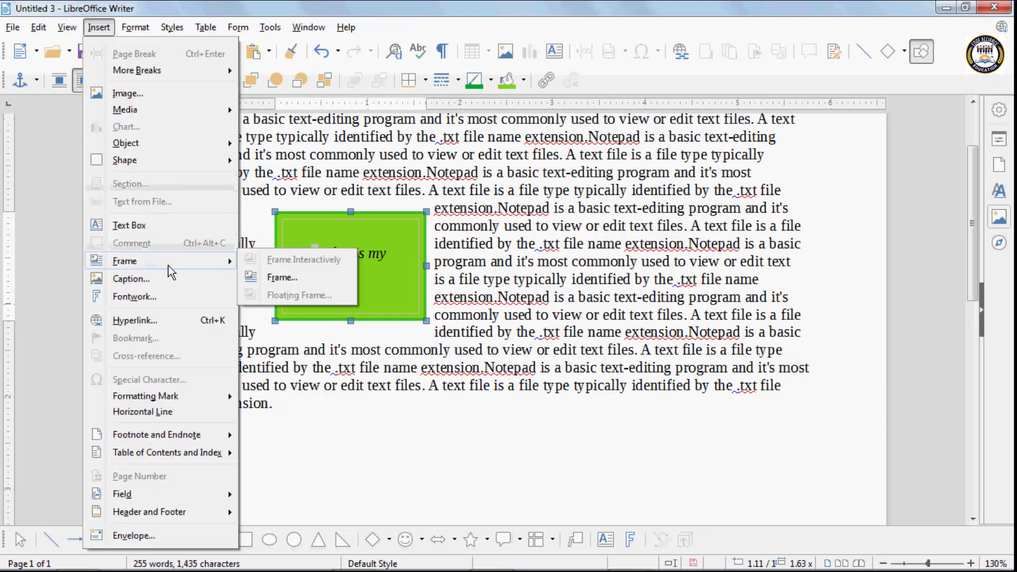
click(489, 259)
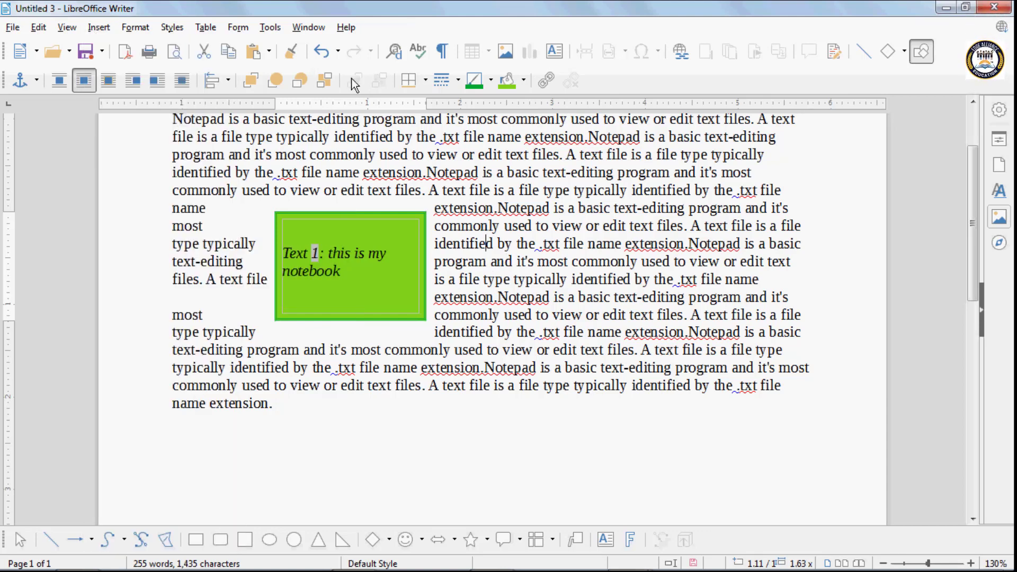
click(111, 27)
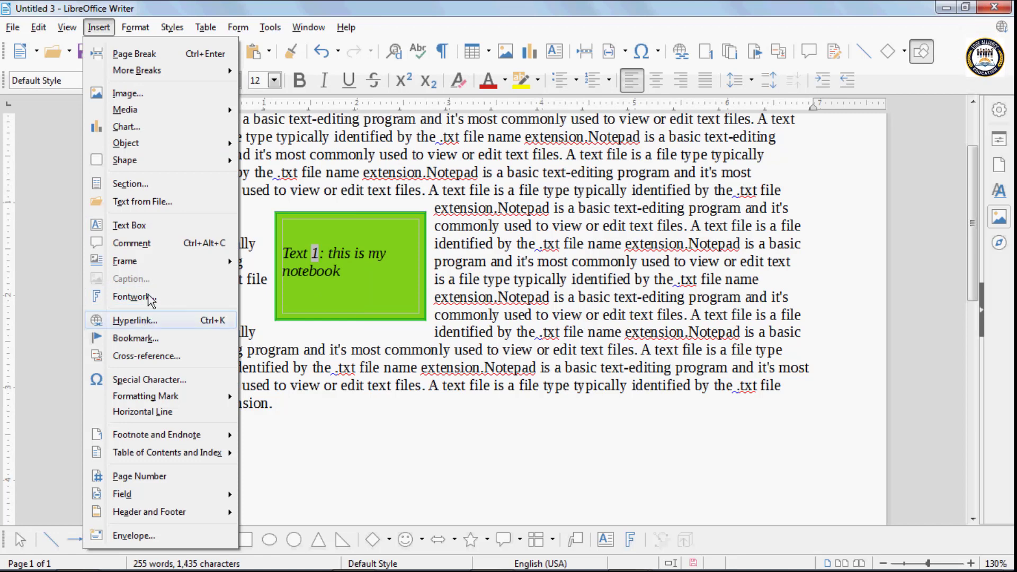
mouse_move(142, 262)
click(276, 268)
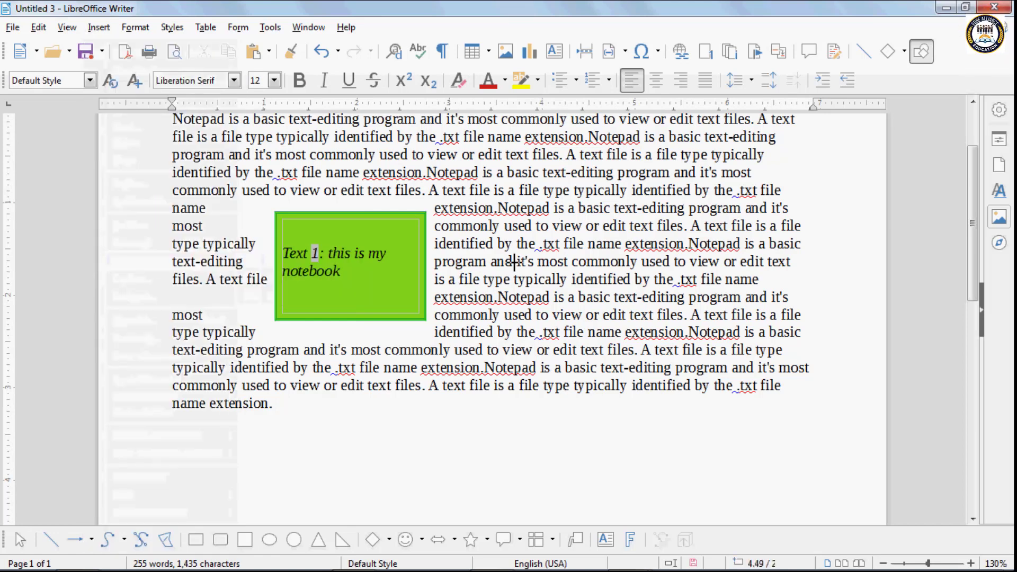
drag(514, 261, 615, 348)
- Try linking the green Text 1 frame into Text 2, then open Text 2's frame properties
click(318, 221)
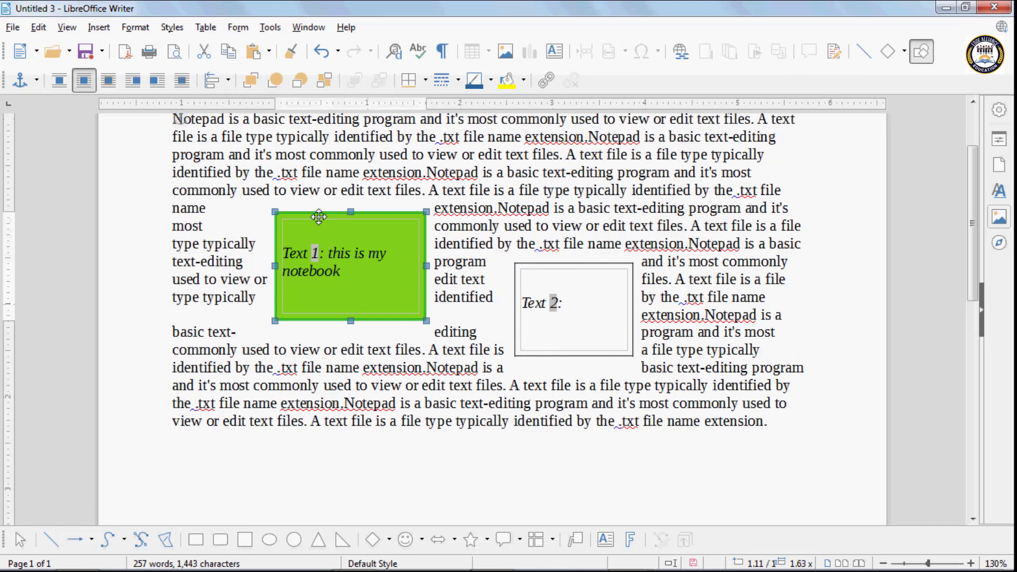
click(547, 82)
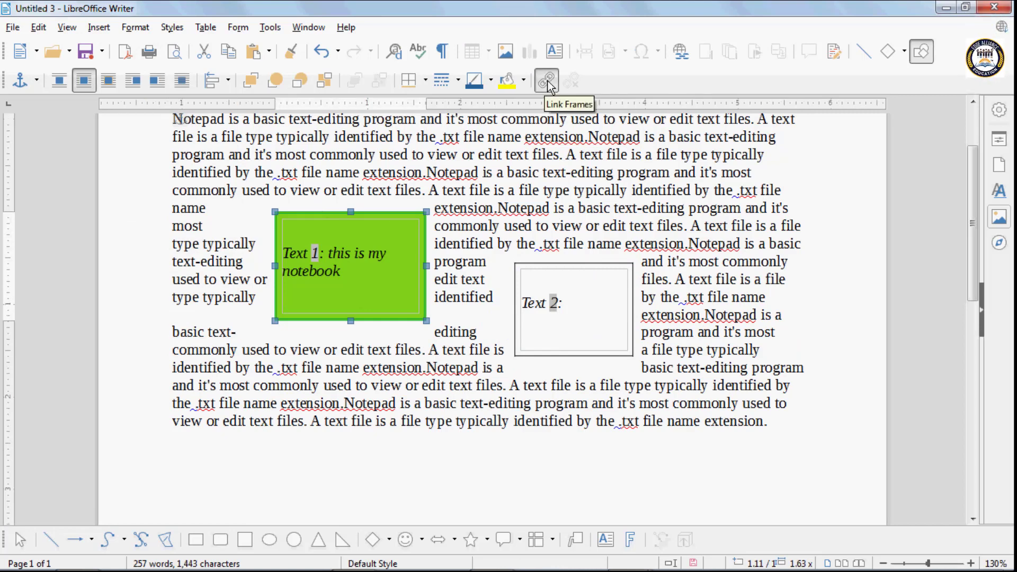
click(553, 266)
click(552, 265)
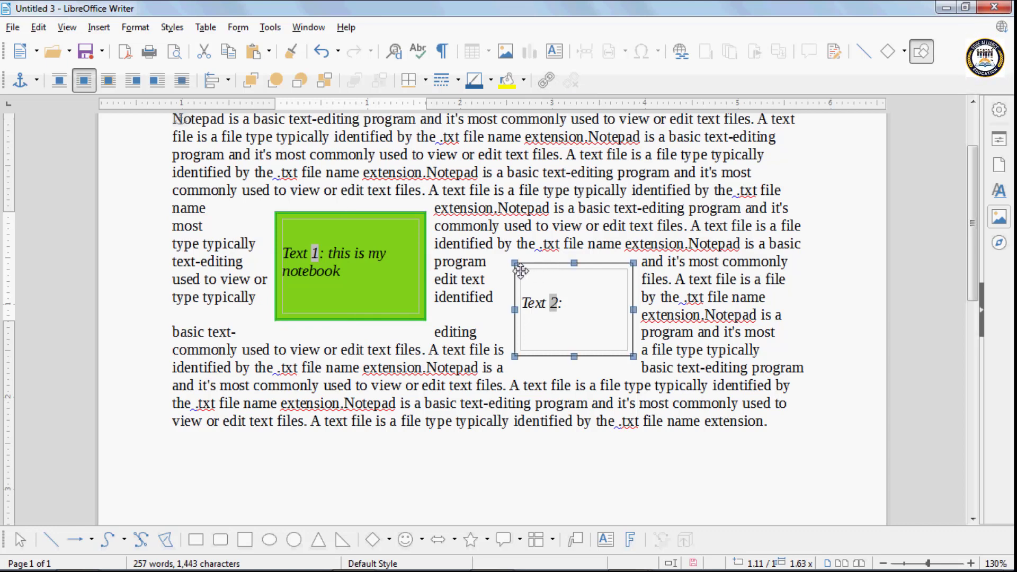
click(546, 82)
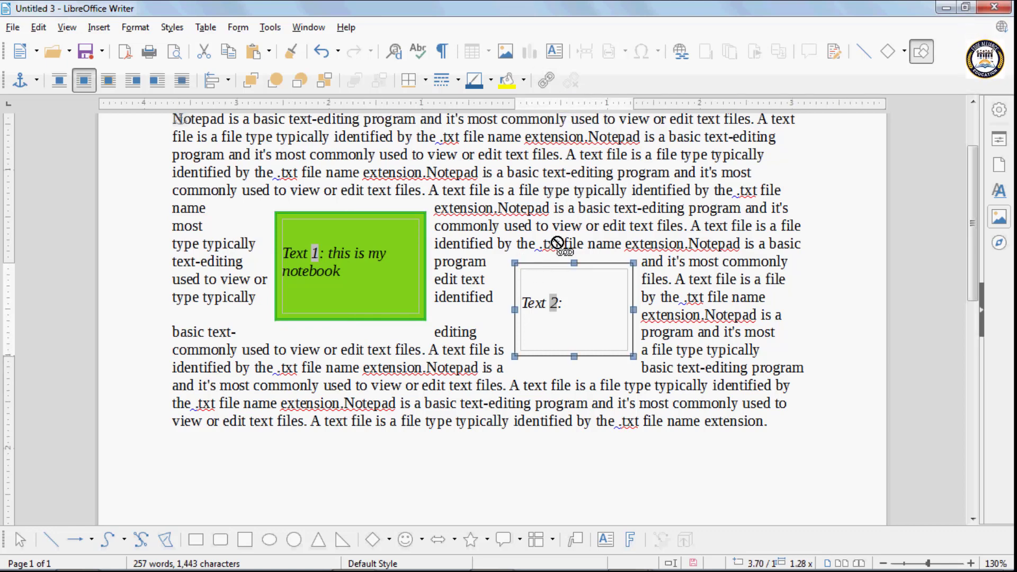
click(531, 266)
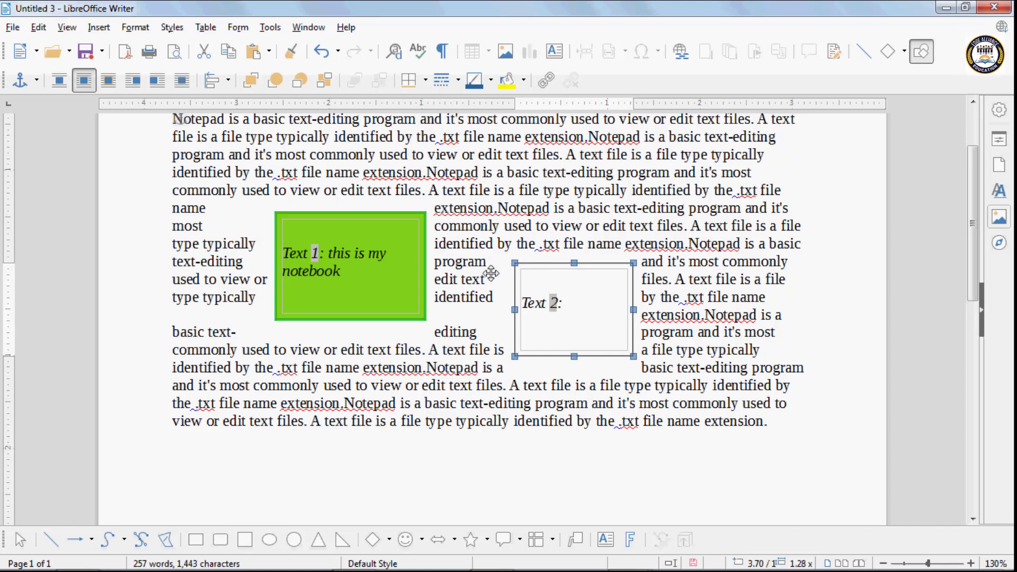
double_click(560, 307)
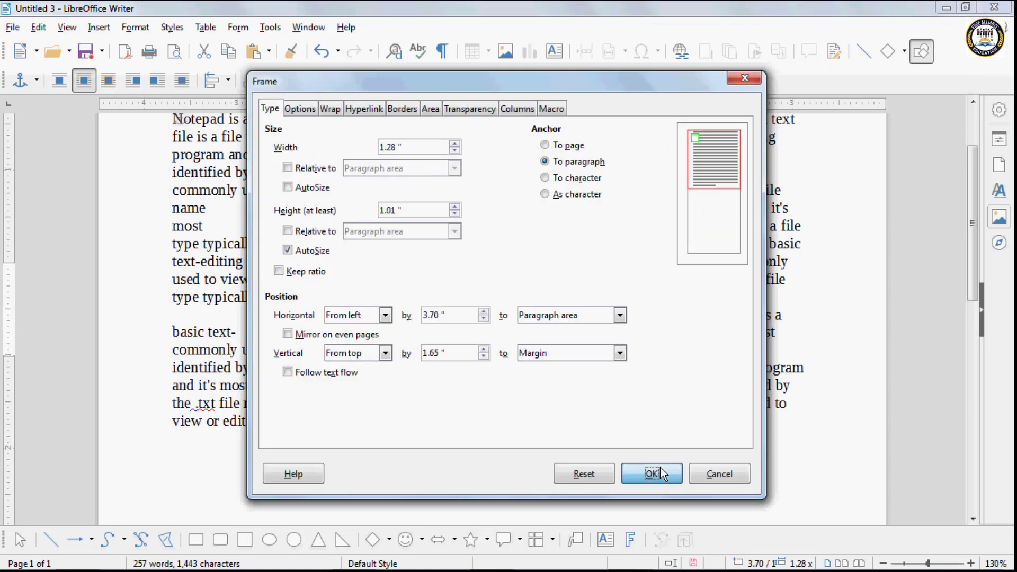
- Close the frame properties and add filler text 'cvbcbcbcb…' inside the green frame
click(658, 470)
click(323, 253)
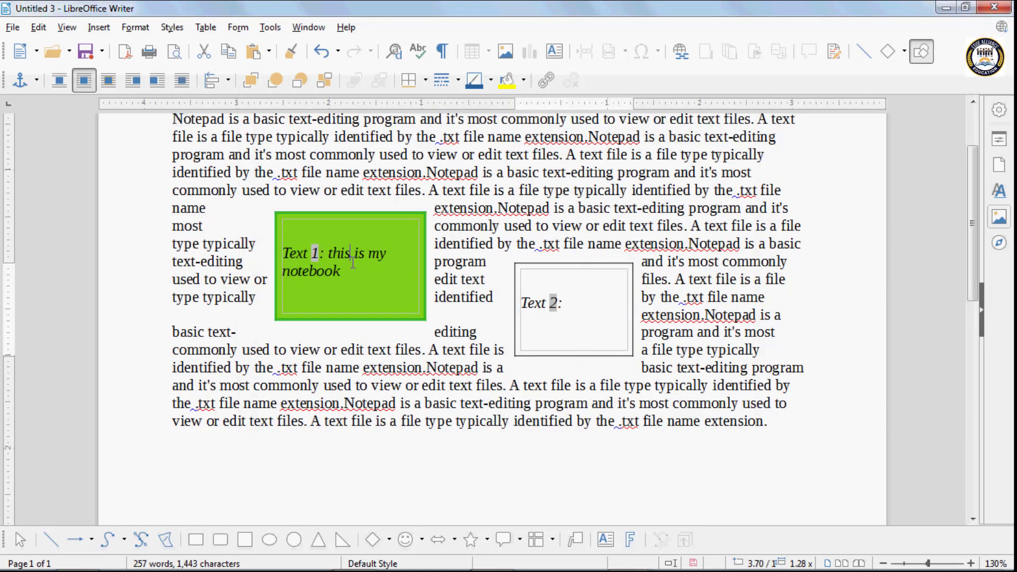
text(v)
click(352, 273)
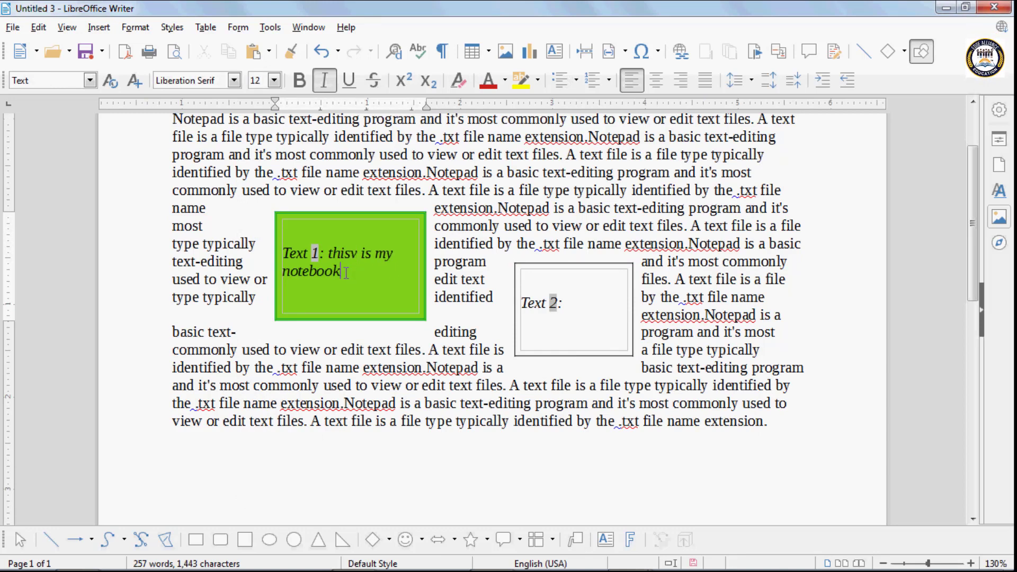
text(cvbcbcbcbccbcbcbcbcbcbcbcbcbcb)
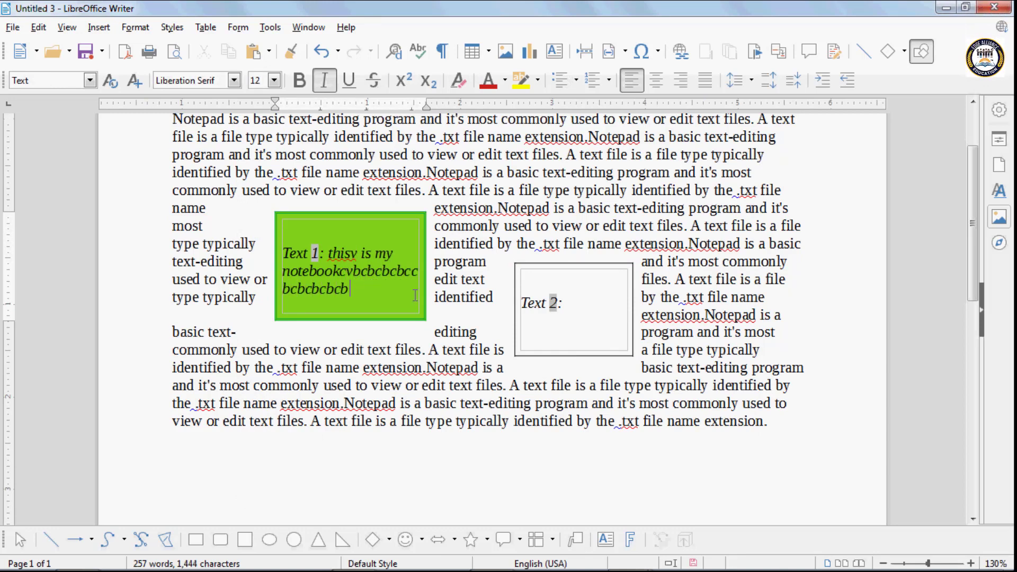
- Try linking the frames again, move the Text 2 frame lower-left, then delete it
click(412, 218)
click(545, 81)
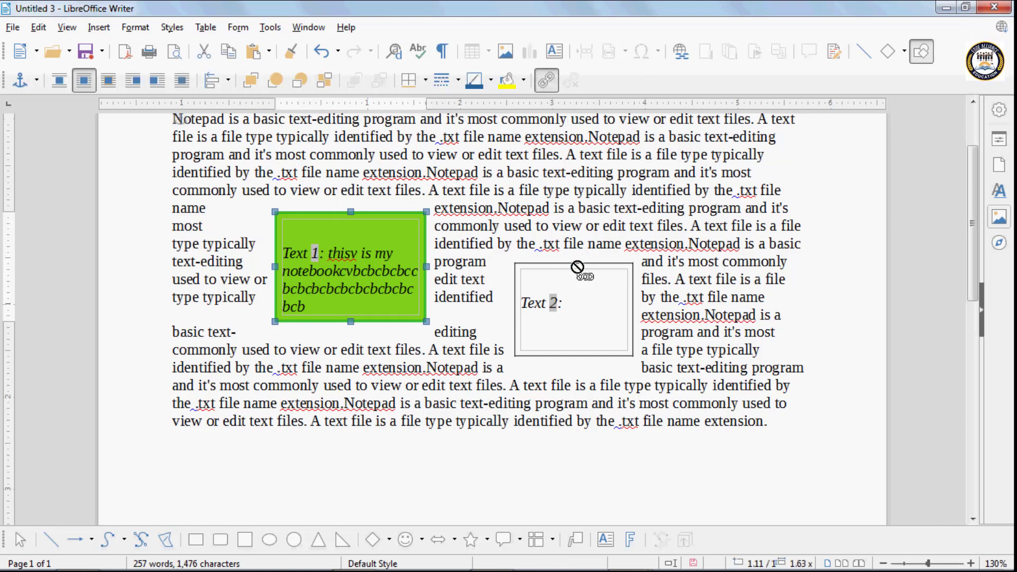
click(513, 263)
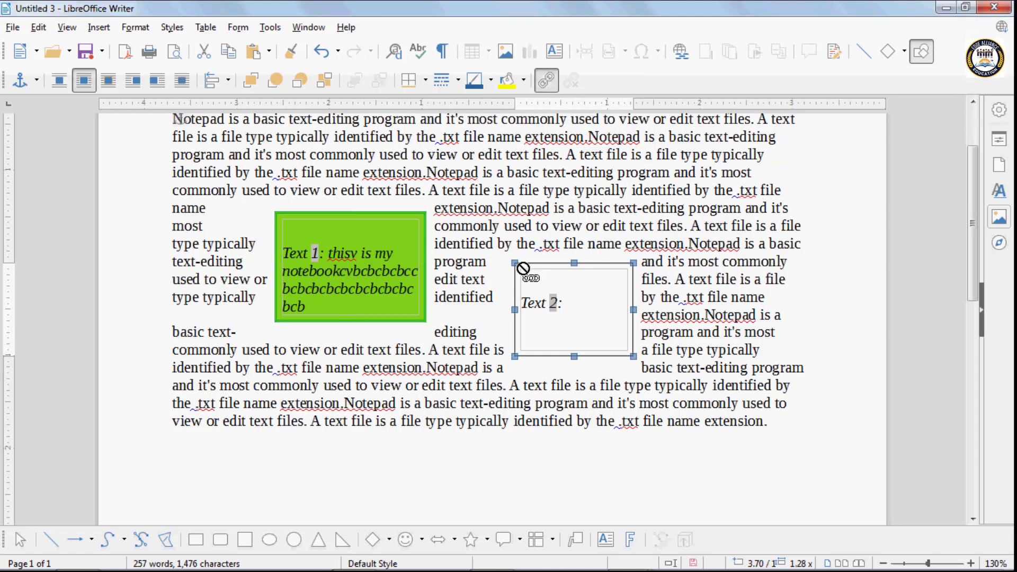
drag(524, 272, 463, 294)
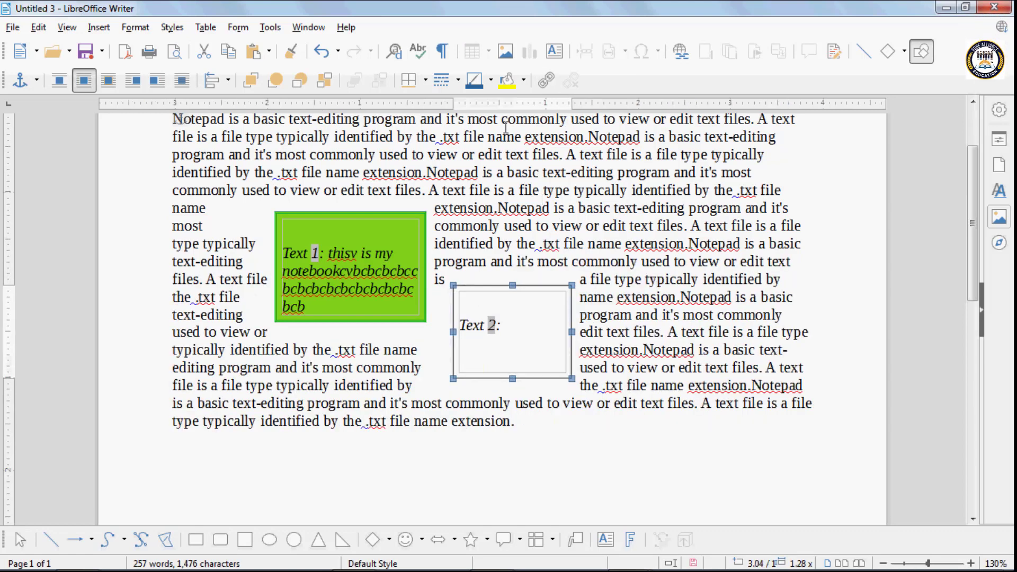
click(367, 213)
click(459, 292)
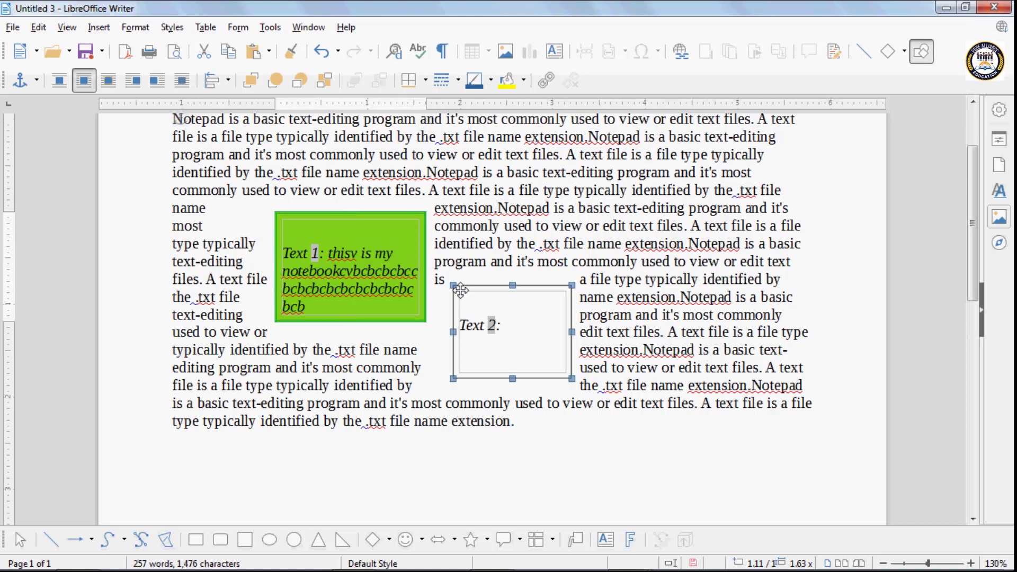
key(Delete)
- Delete the green frame and start a new page-anchored frame with a larger width
click(398, 311)
key(Delete)
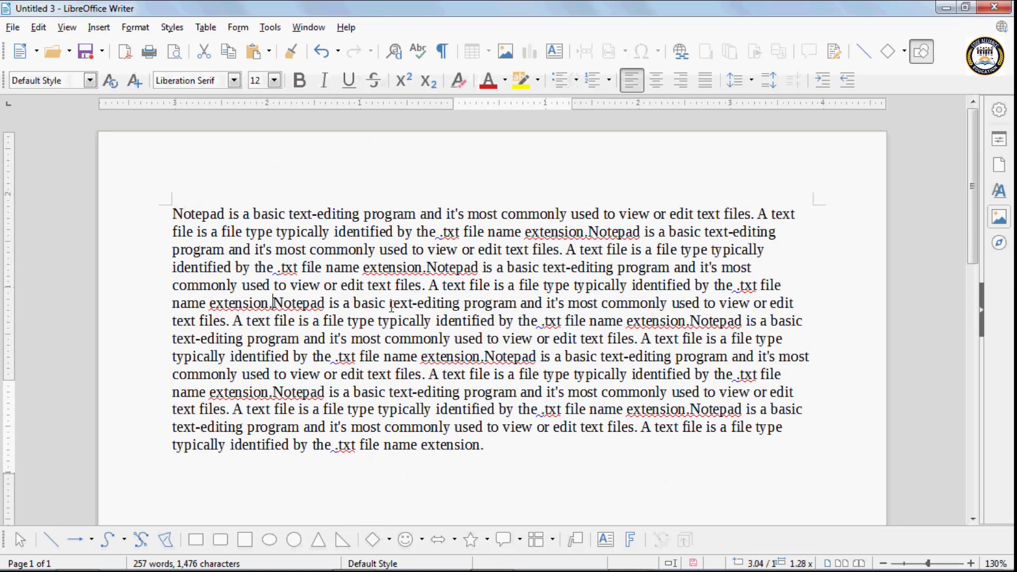
click(92, 29)
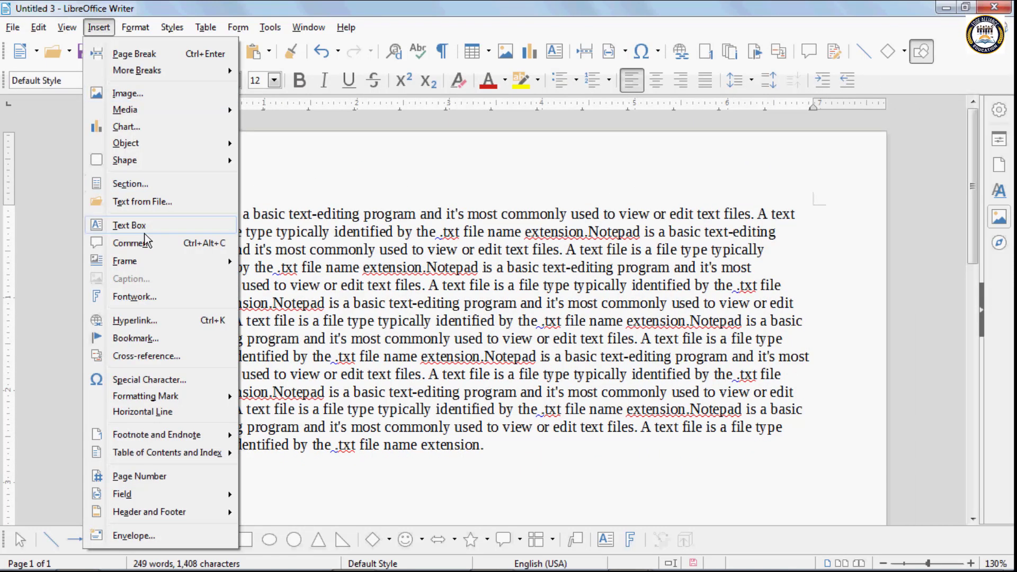
mouse_move(146, 269)
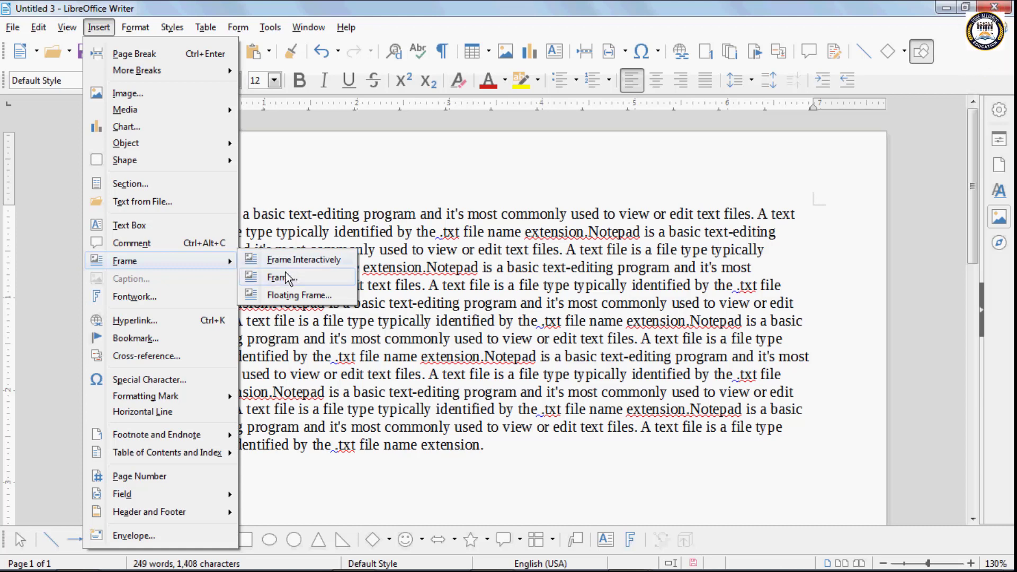
click(282, 277)
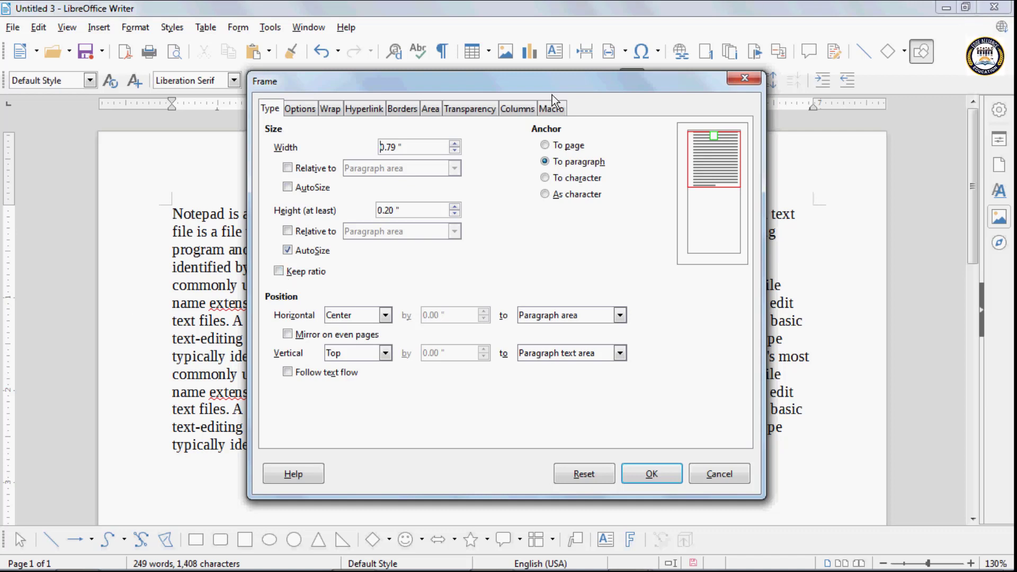
click(454, 144)
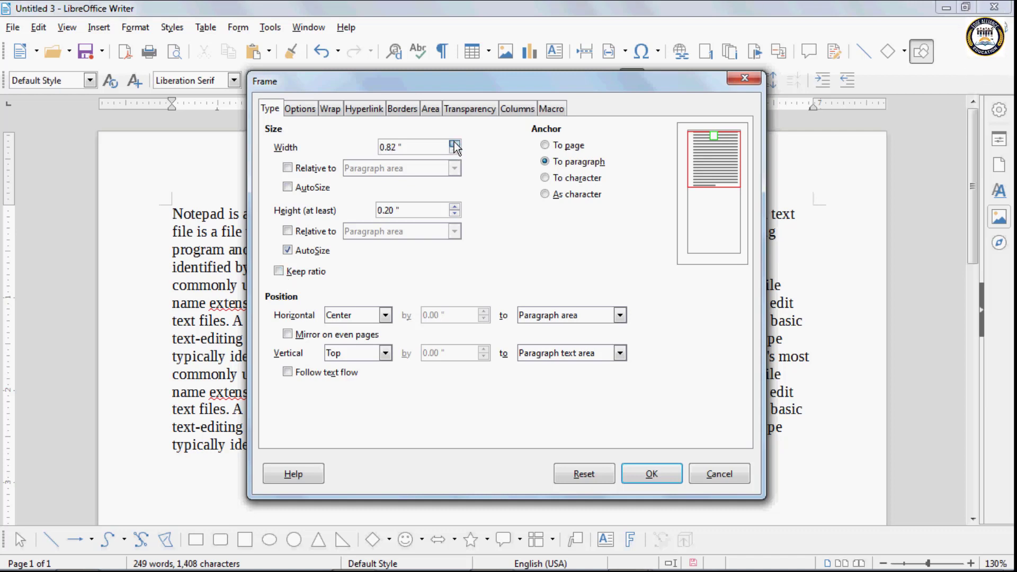
click(454, 144)
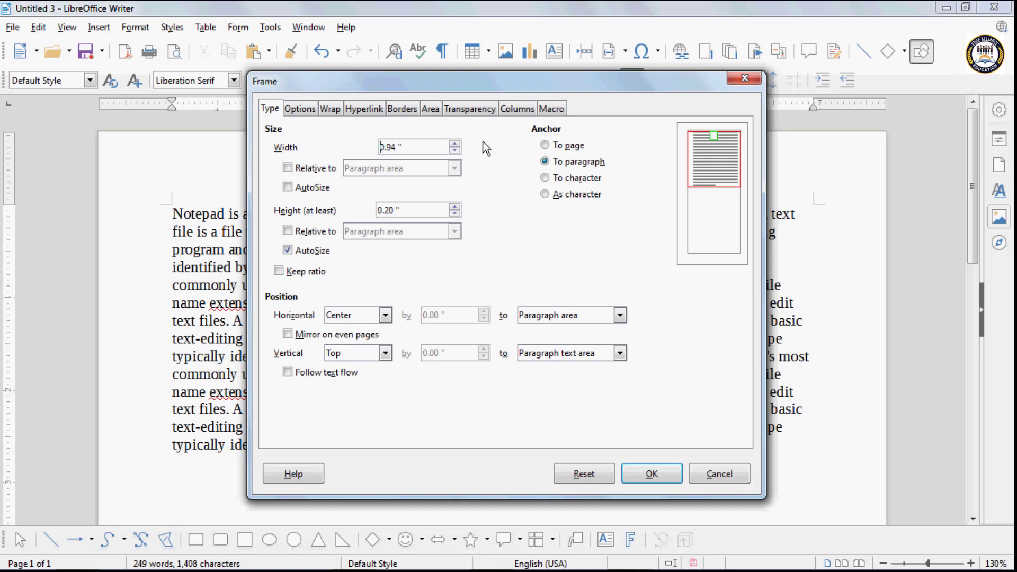
click(544, 145)
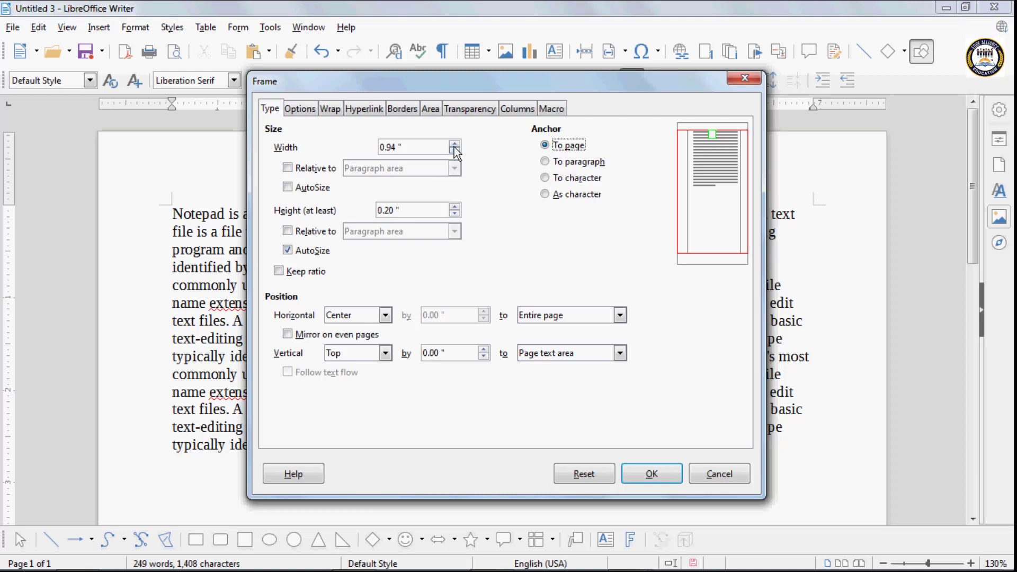
- Make the frame width 30% relative to the paragraph area and insert it
click(286, 168)
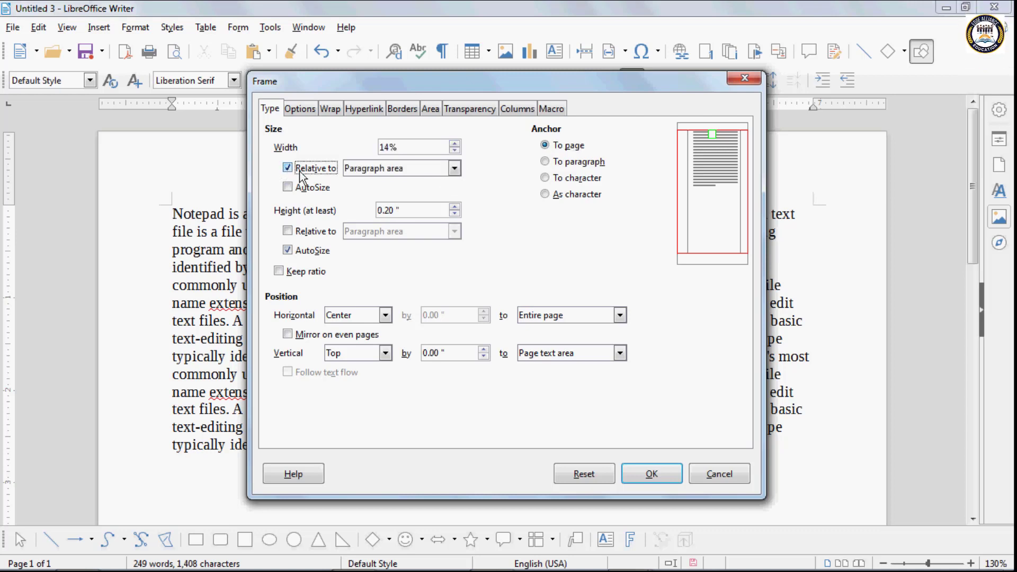
click(455, 169)
click(390, 183)
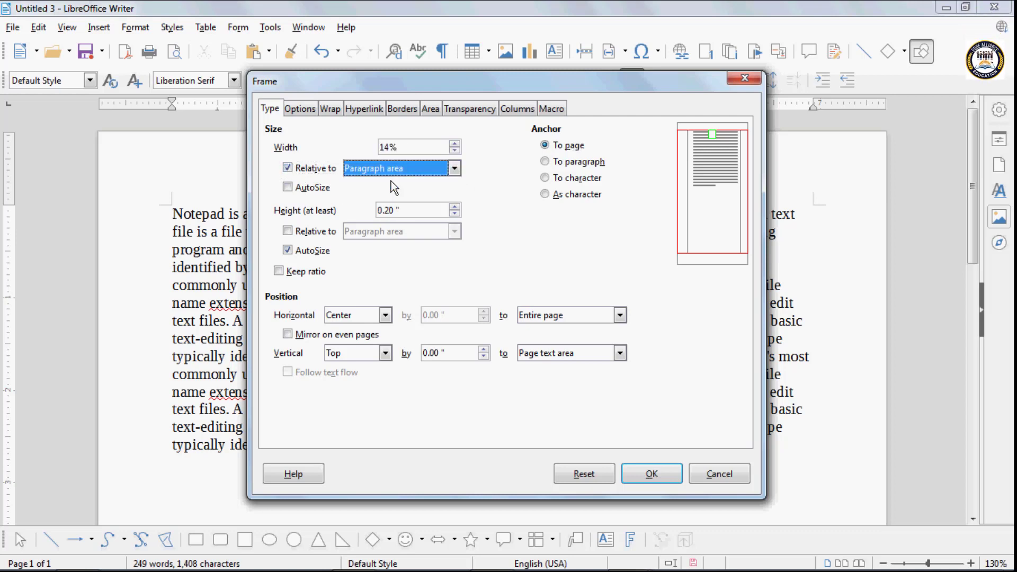
click(455, 143)
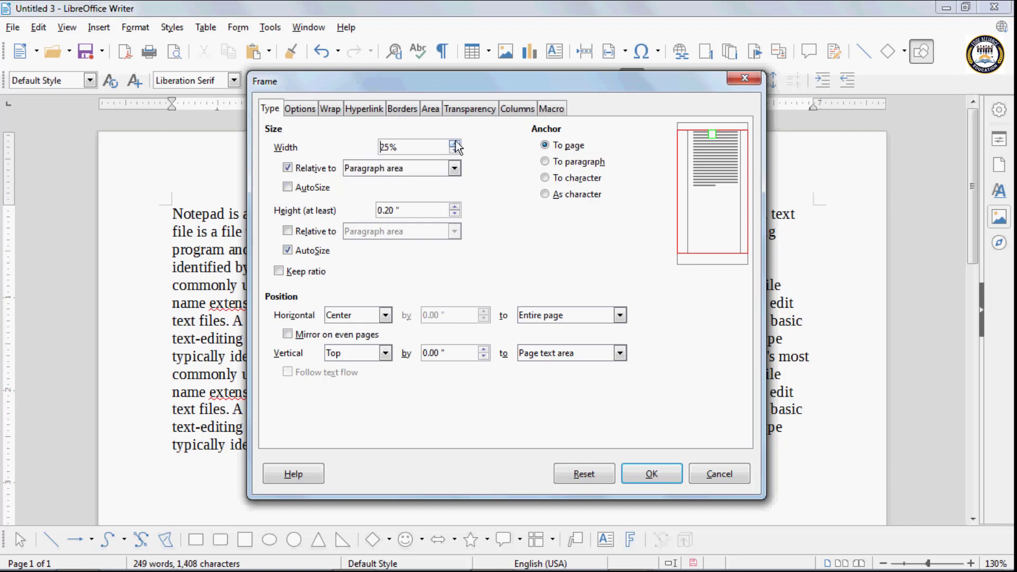
click(456, 144)
click(651, 474)
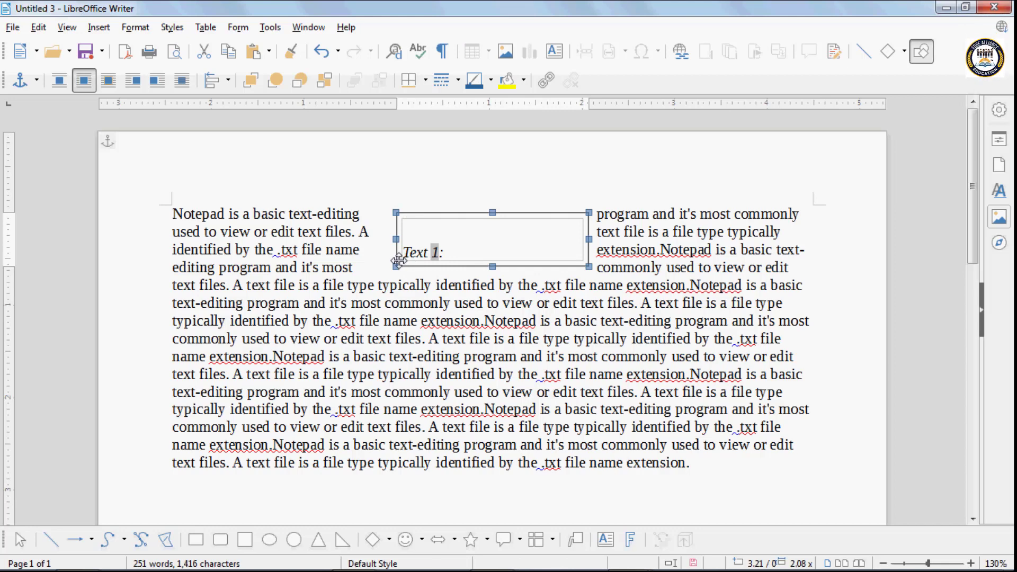
- Replace the centred frame with a page-anchored frame sized relative to the entire page, then delete it
key(Delete)
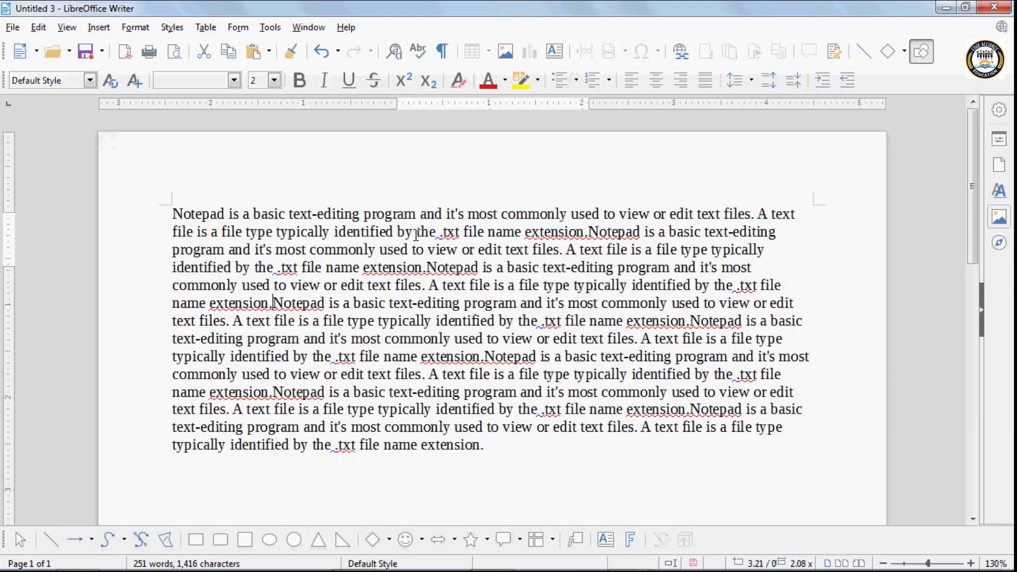
click(98, 27)
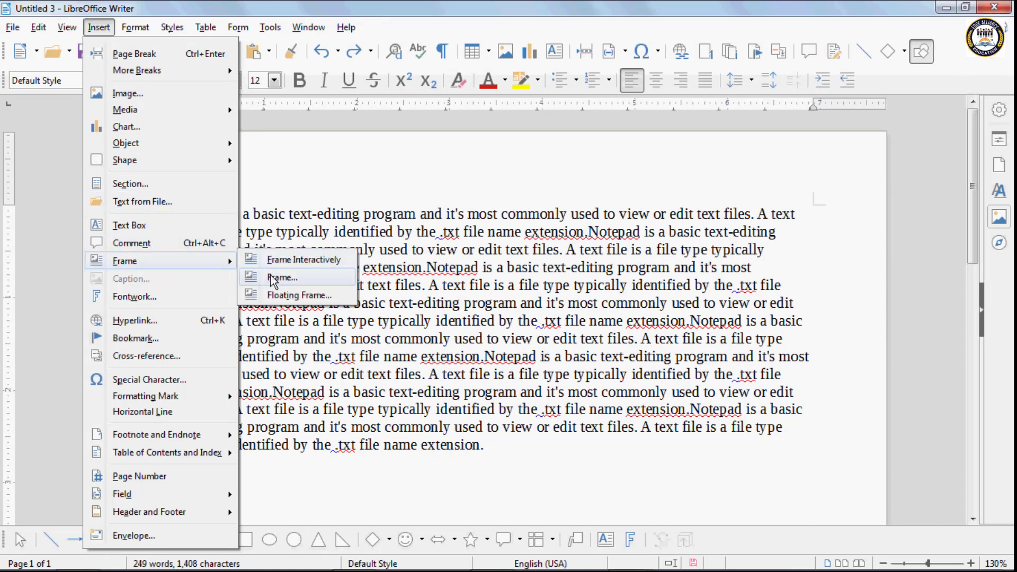
click(273, 278)
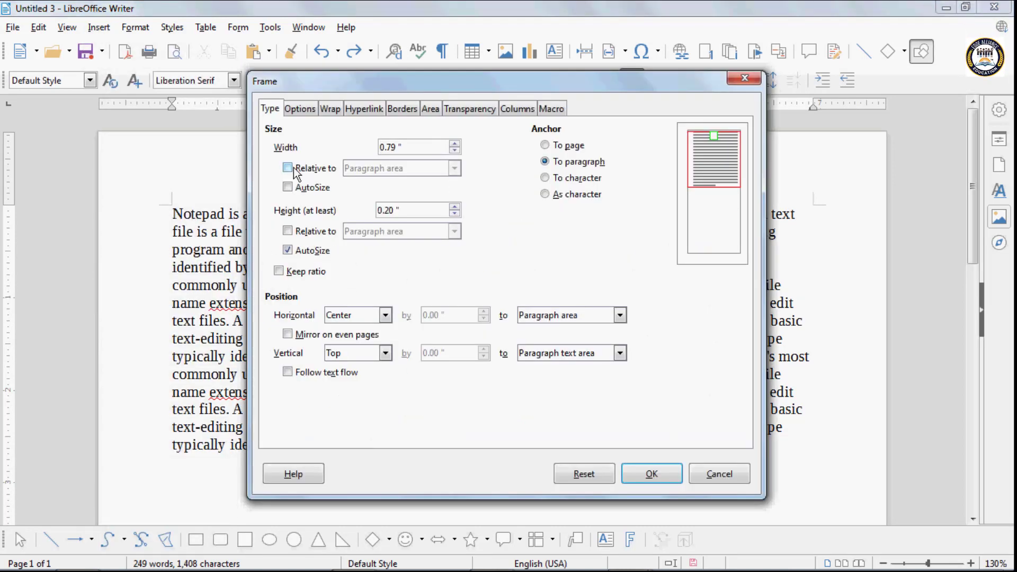
click(293, 168)
click(455, 168)
click(384, 196)
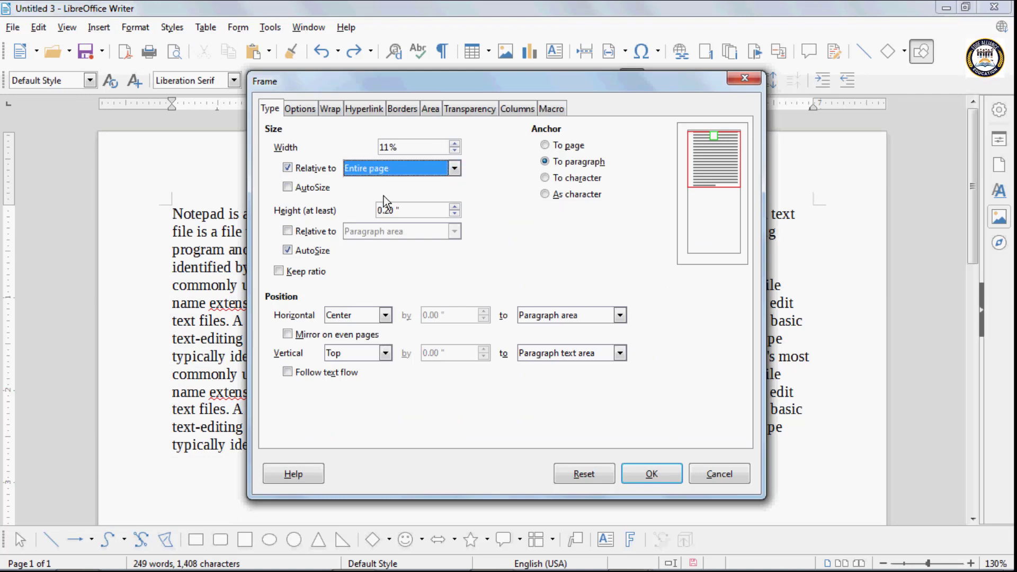
click(549, 148)
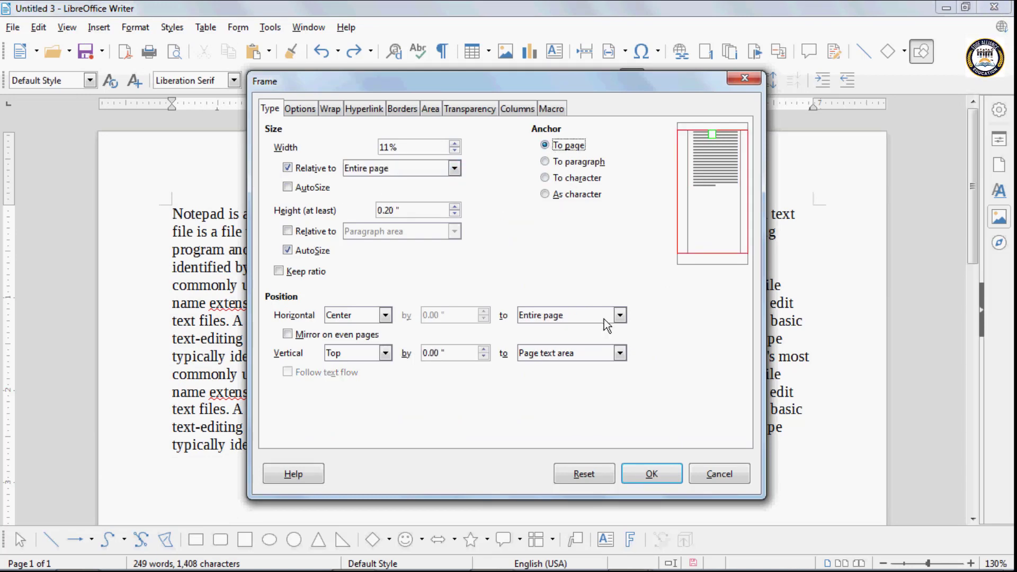
click(646, 469)
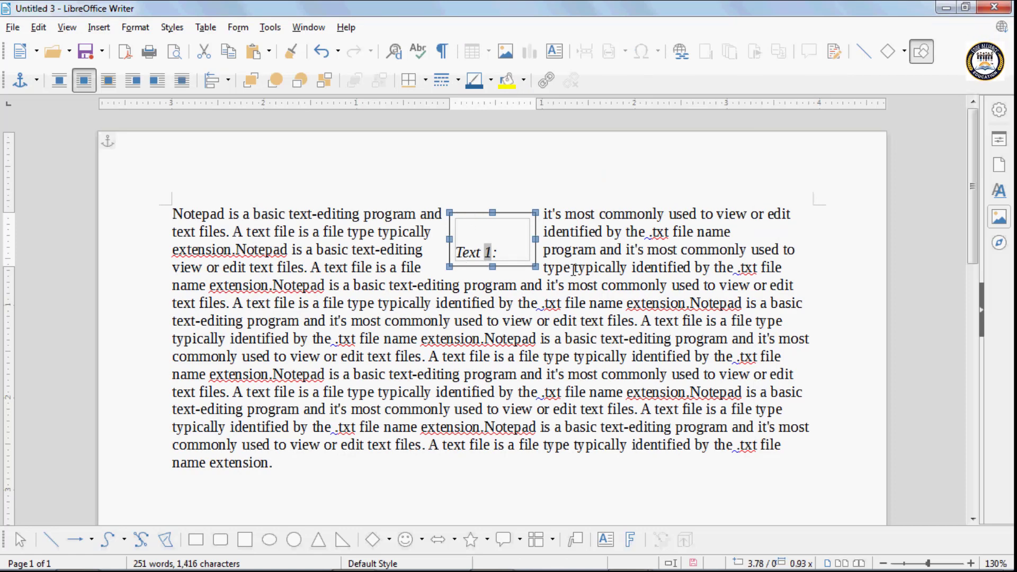
key(Delete)
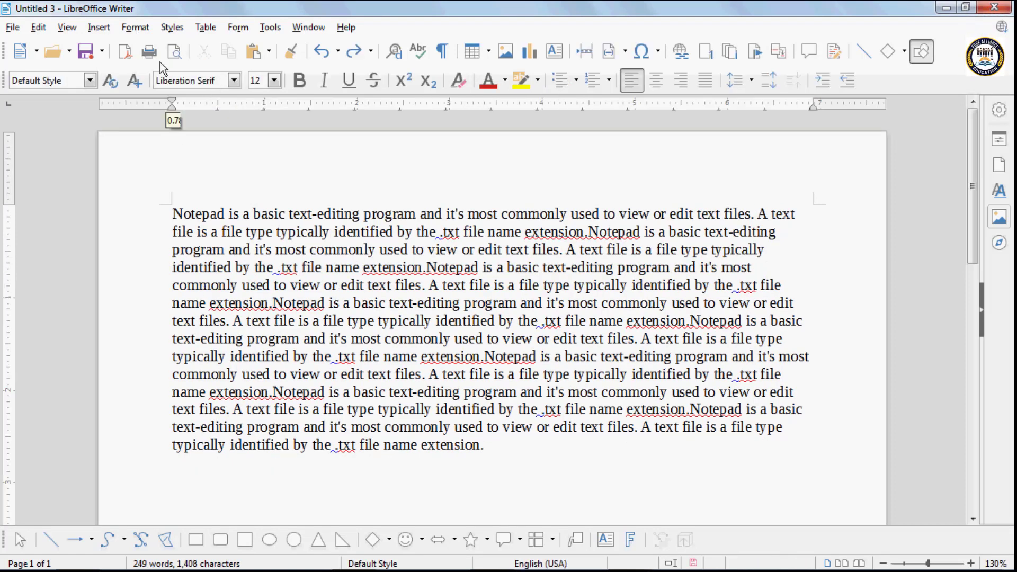
- Start a new paragraph-anchored frame and widen it to 0.94 inches
click(98, 27)
mouse_move(149, 270)
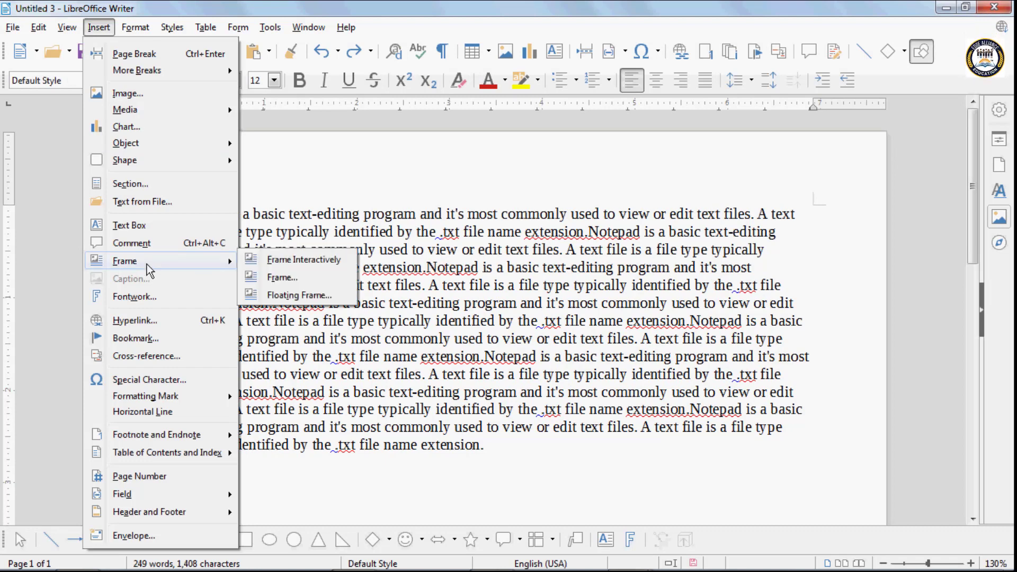
click(284, 279)
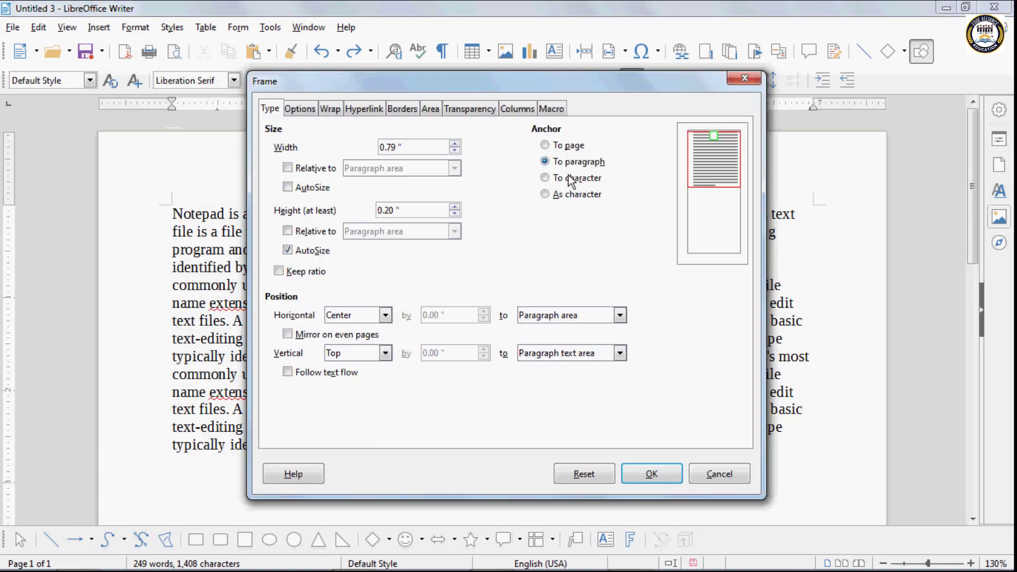
click(544, 162)
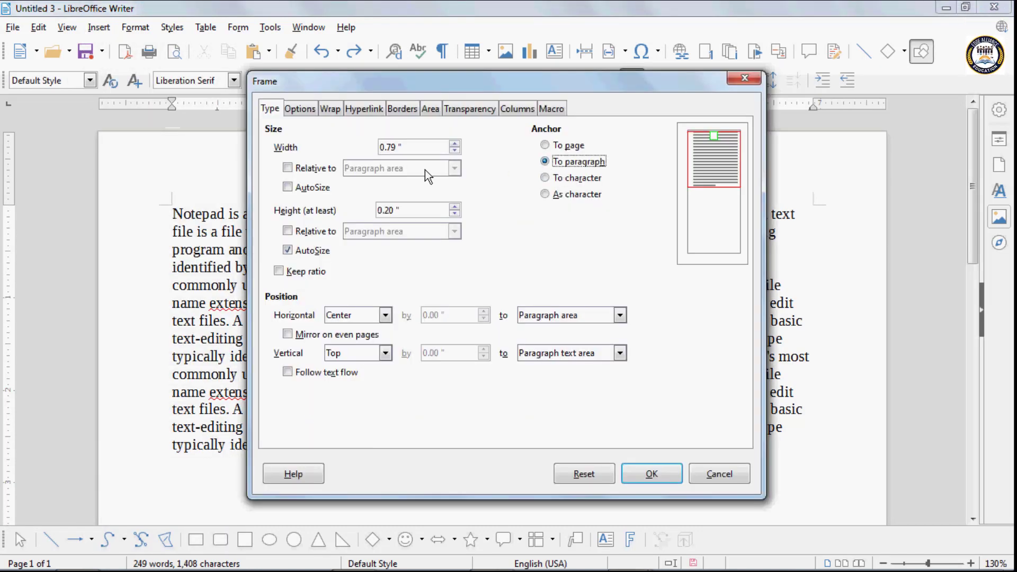
click(454, 143)
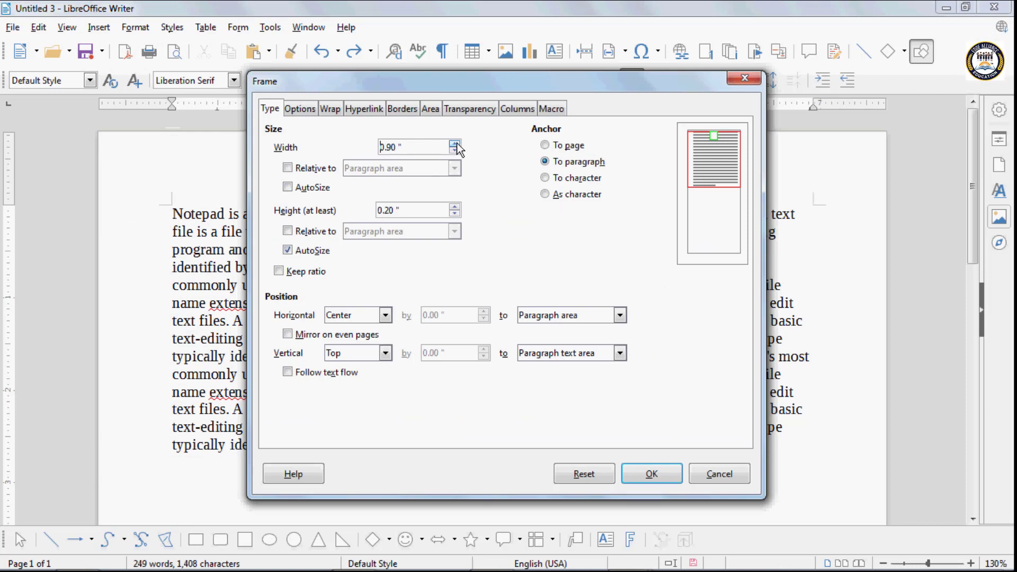
click(454, 143)
- Try Left, Right and Centre horizontal positions, settling on 'From left'
click(385, 315)
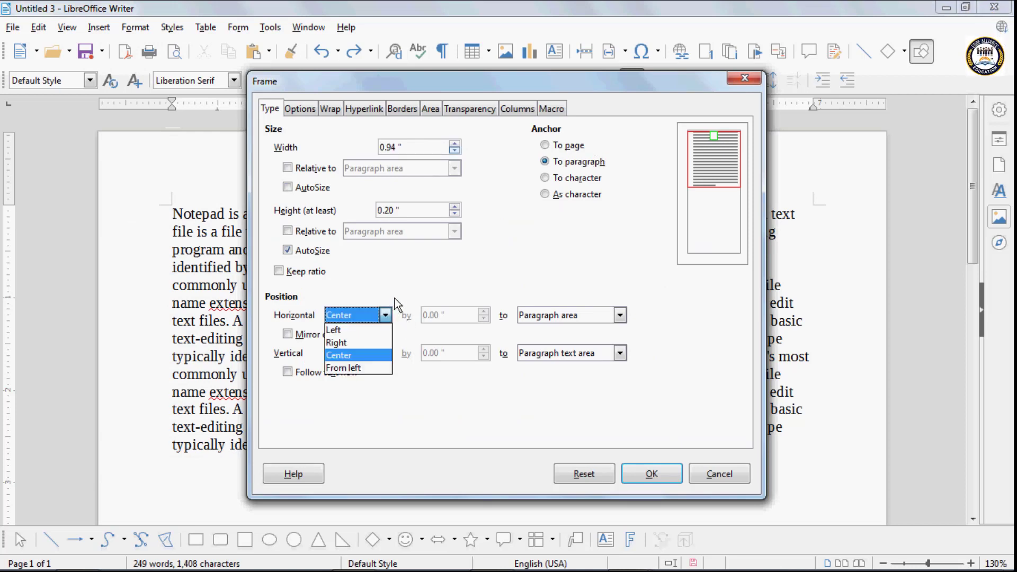
click(353, 328)
click(352, 314)
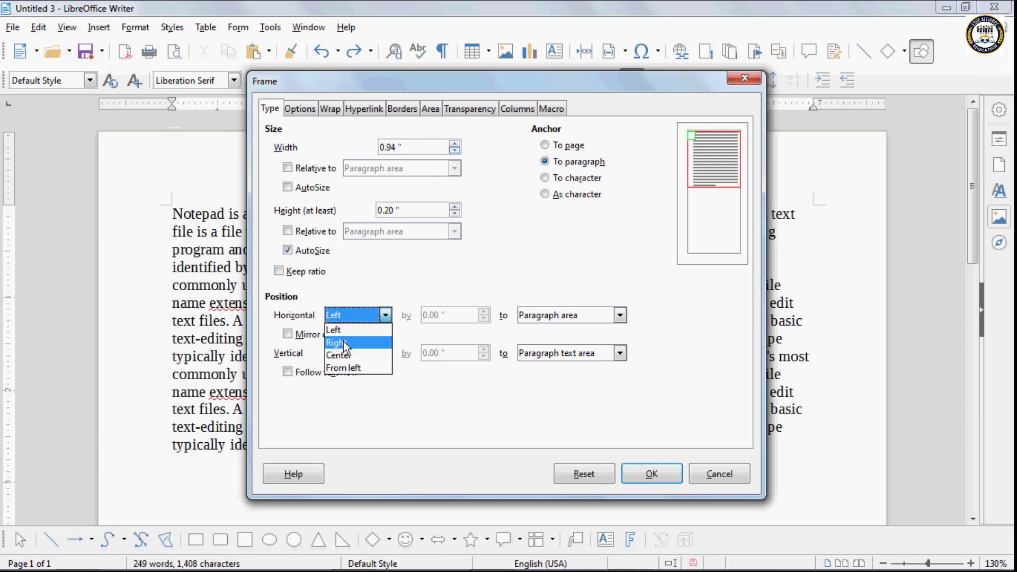
click(345, 343)
click(351, 314)
click(348, 354)
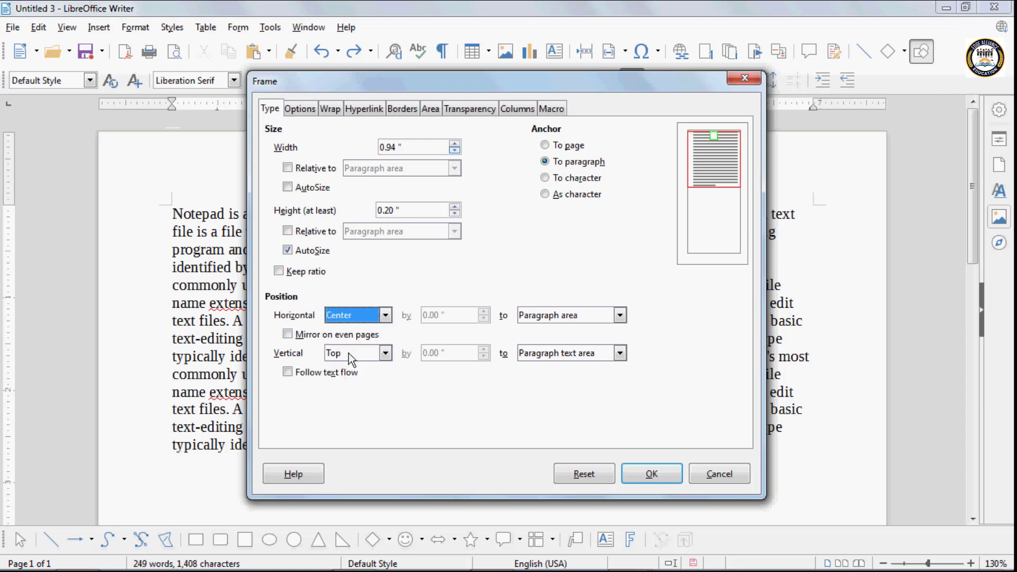
click(351, 314)
click(361, 367)
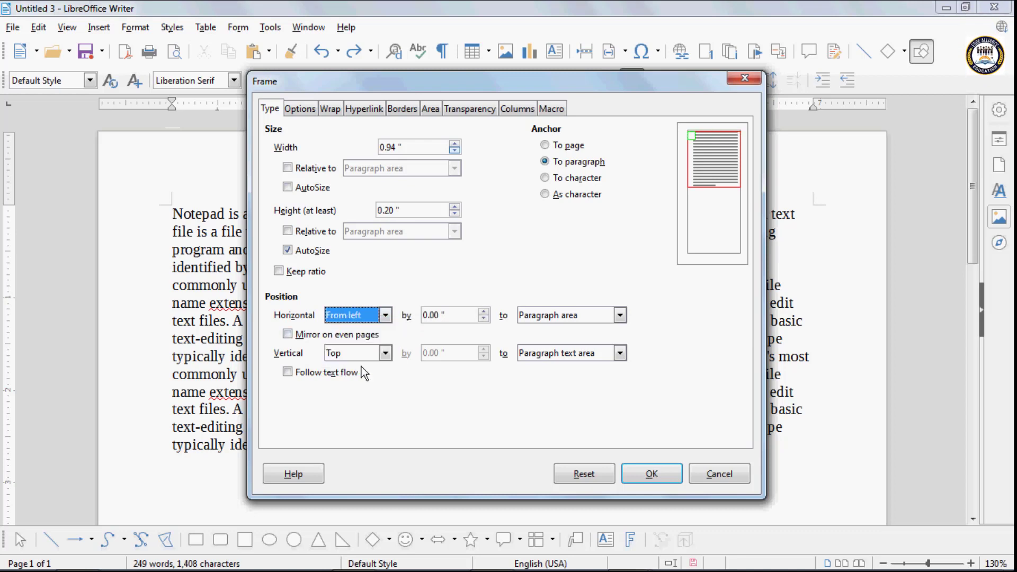
click(383, 319)
click(347, 330)
click(364, 317)
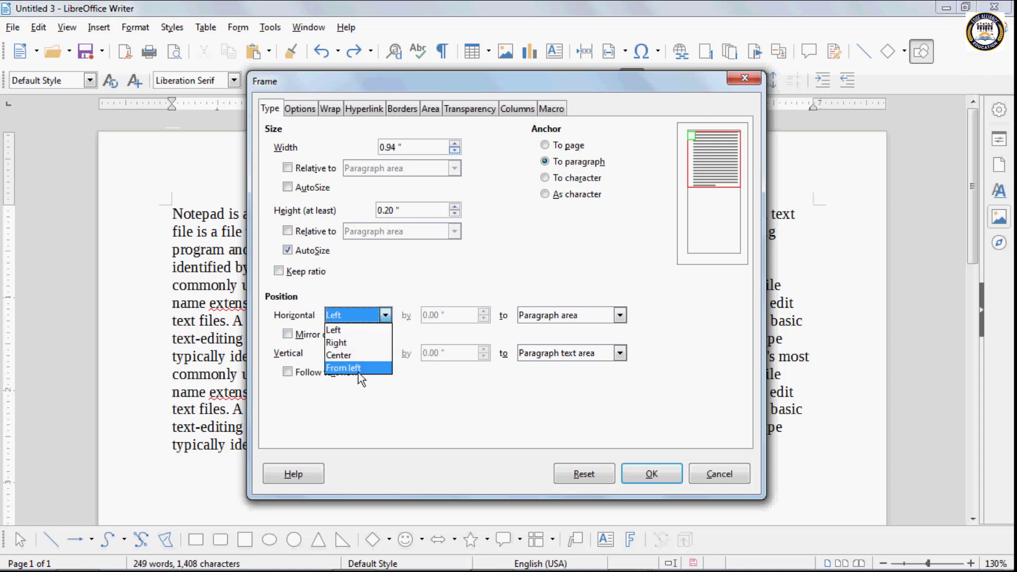
click(357, 369)
- Raise the offset from the left to 0.24 inches, then delete the frame
click(484, 312)
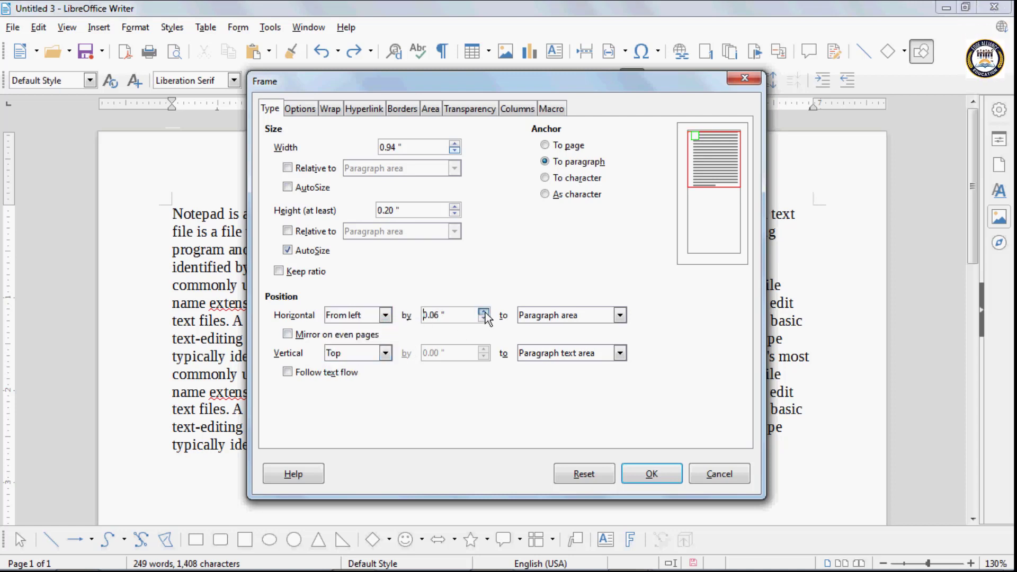
click(483, 312)
click(484, 312)
click(484, 312)
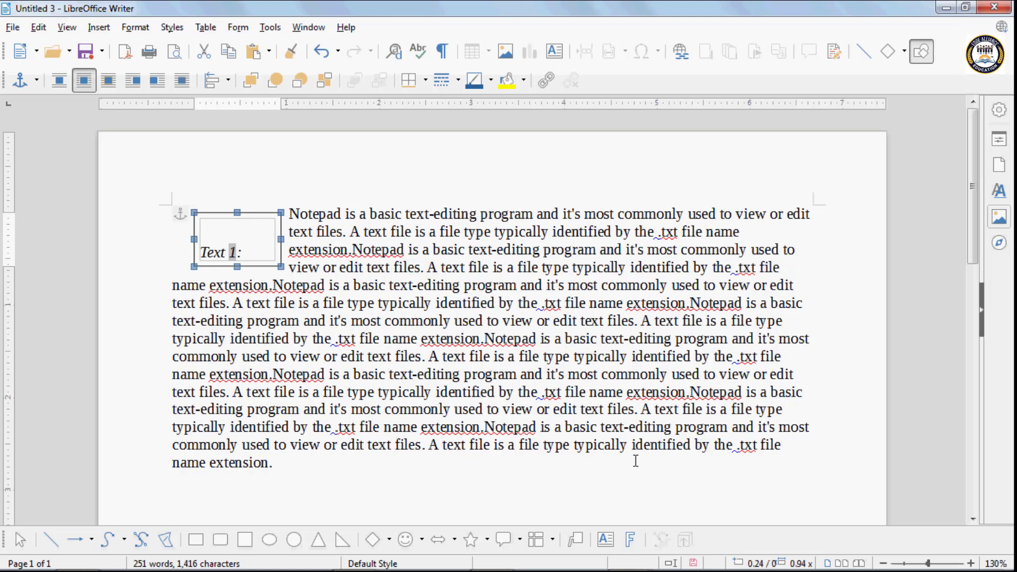
key(Delete)
click(100, 28)
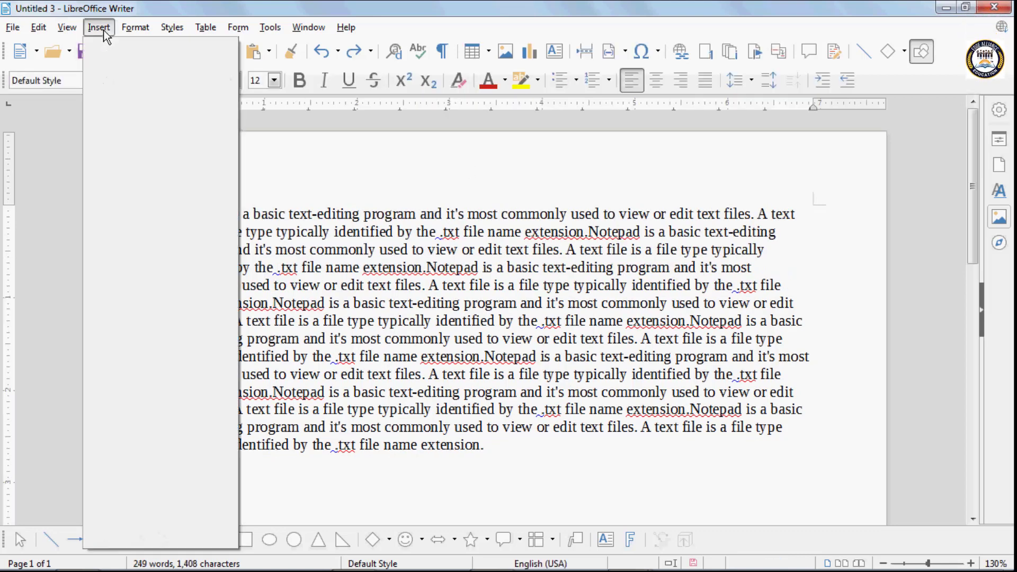
mouse_move(145, 275)
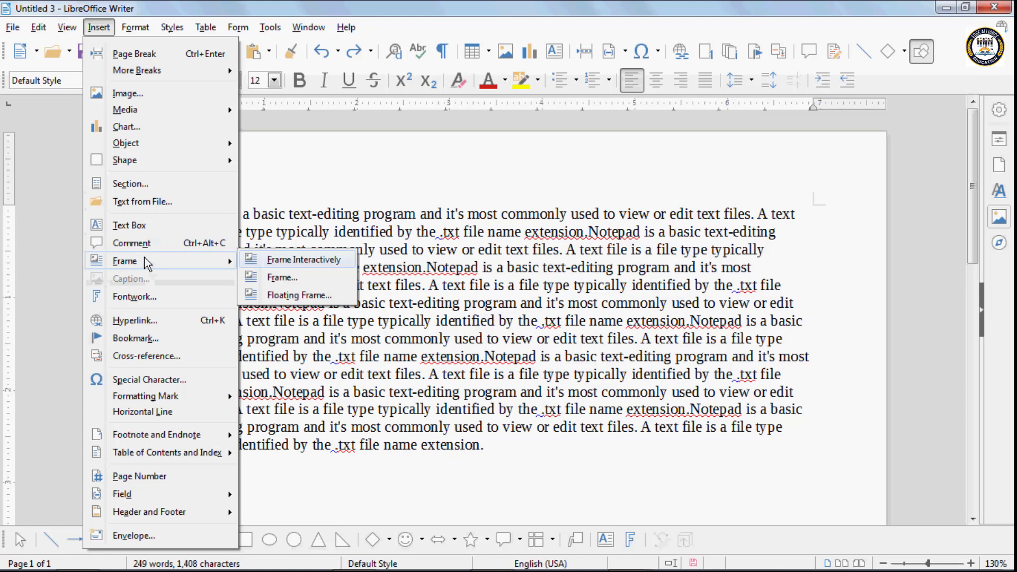
click(296, 276)
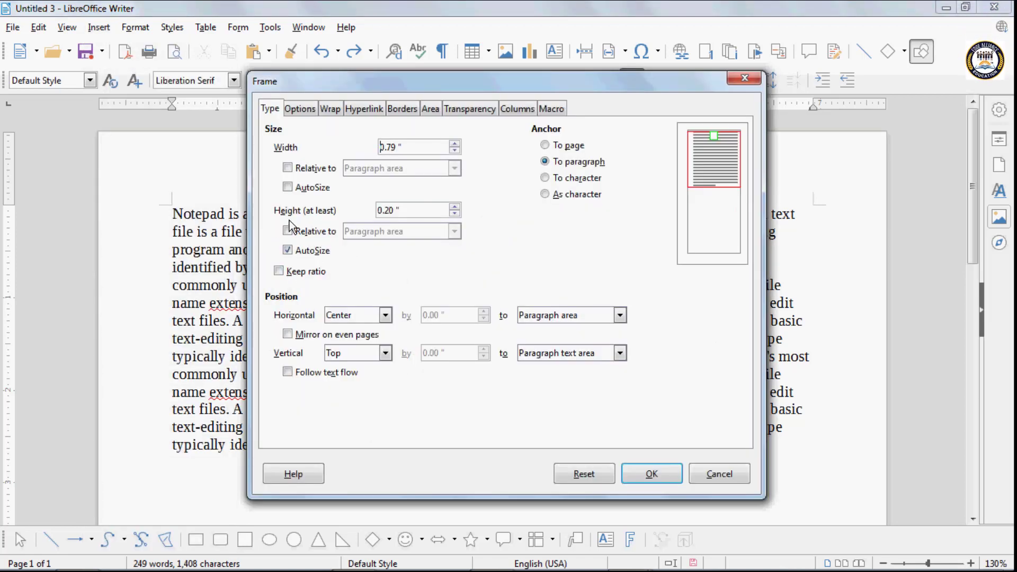
click(456, 205)
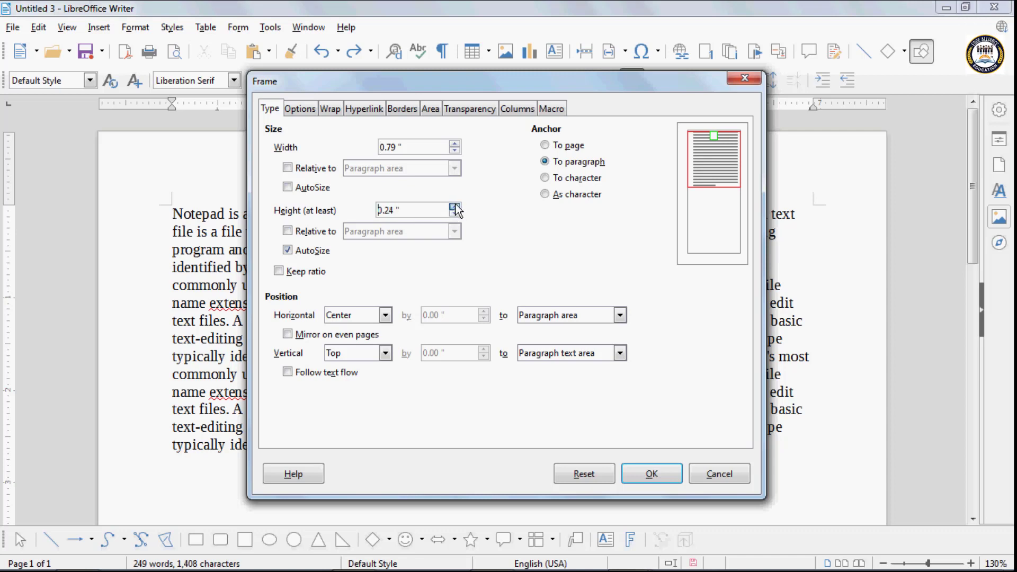
click(455, 207)
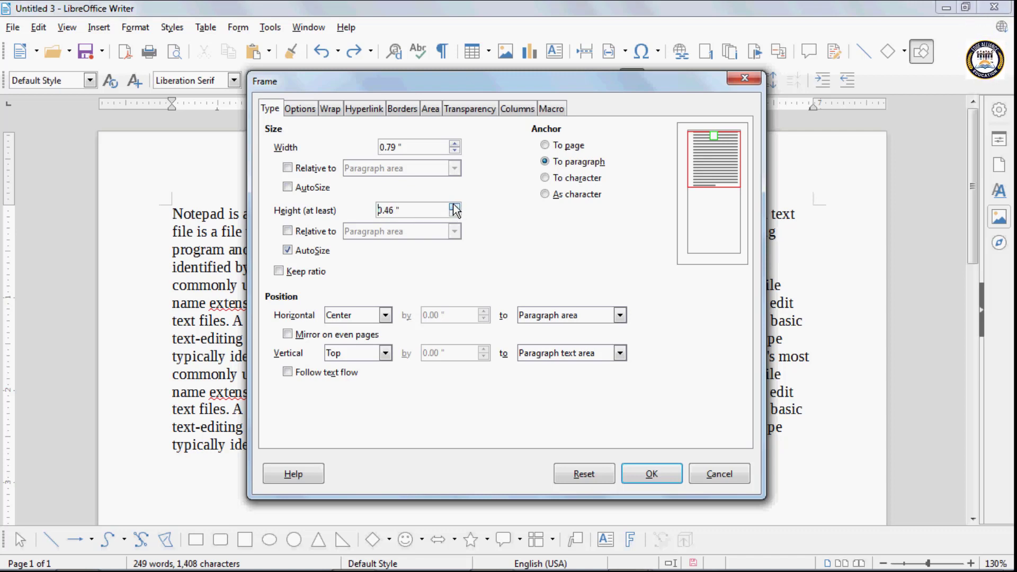
click(455, 207)
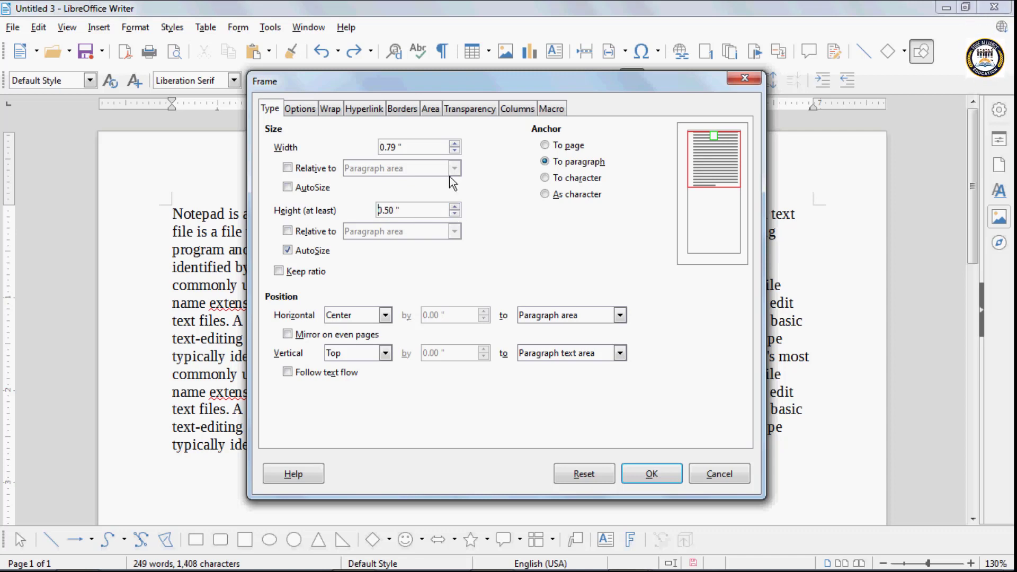
click(548, 179)
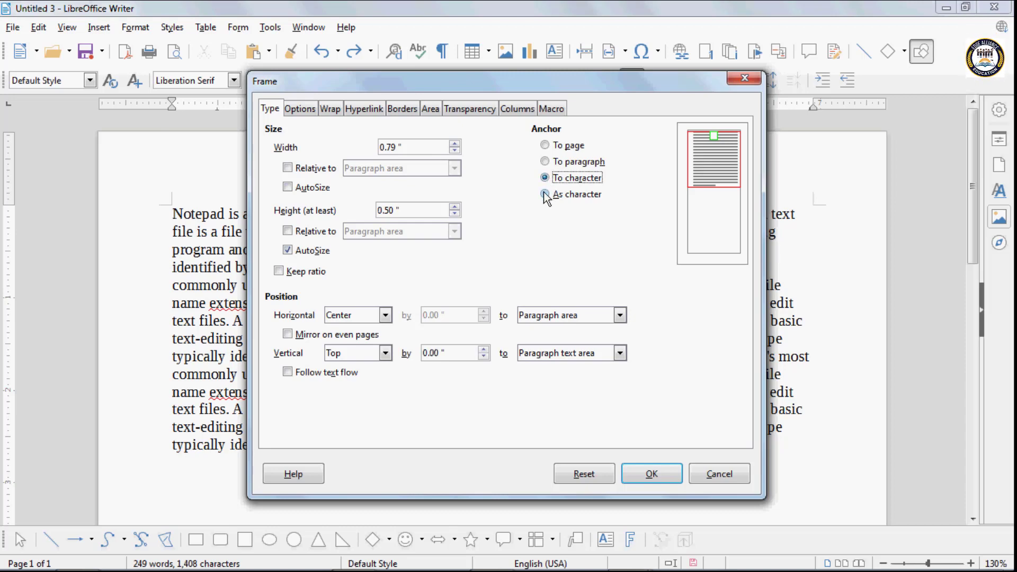
click(545, 194)
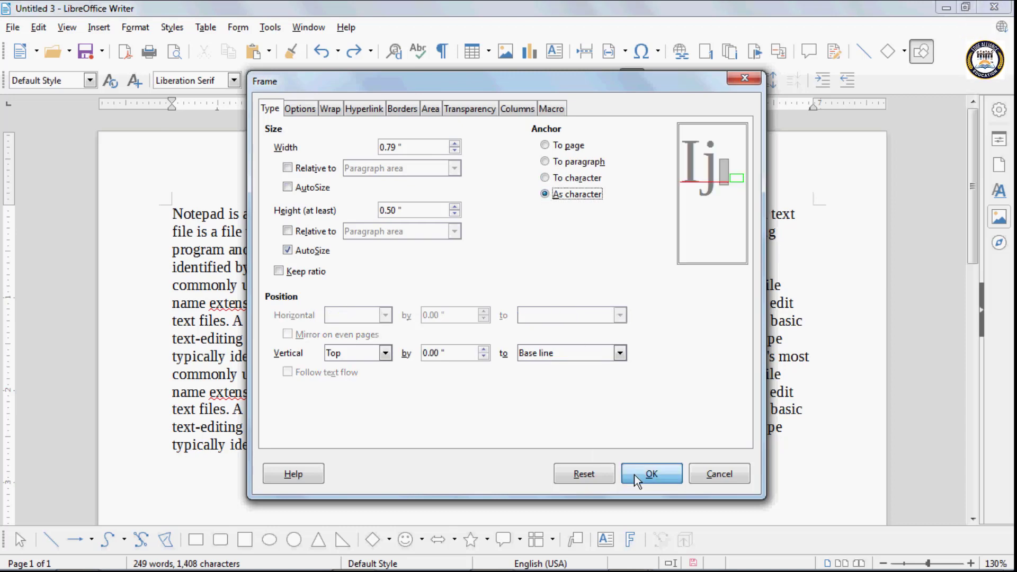
click(651, 473)
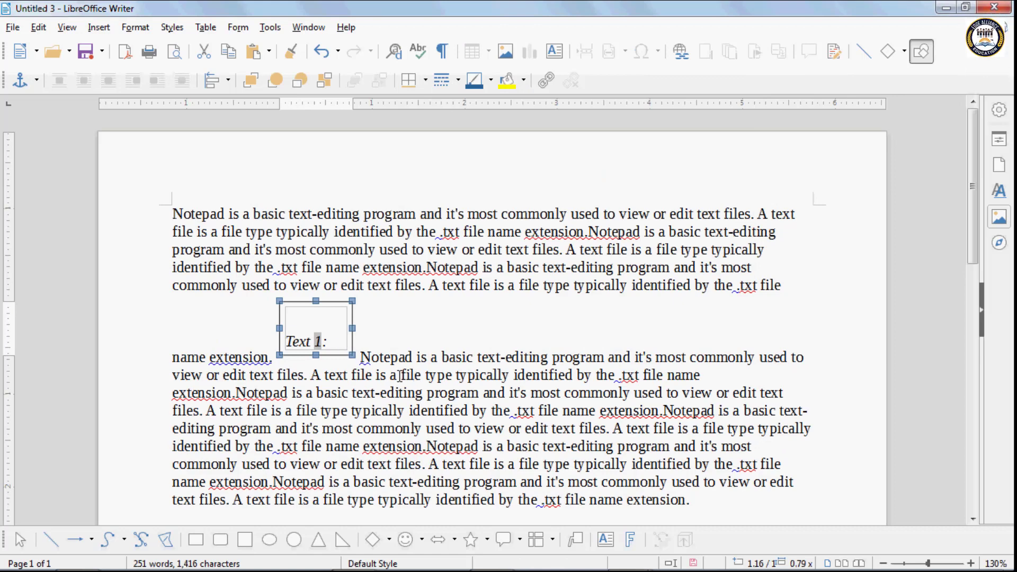
key(ctrl+z)
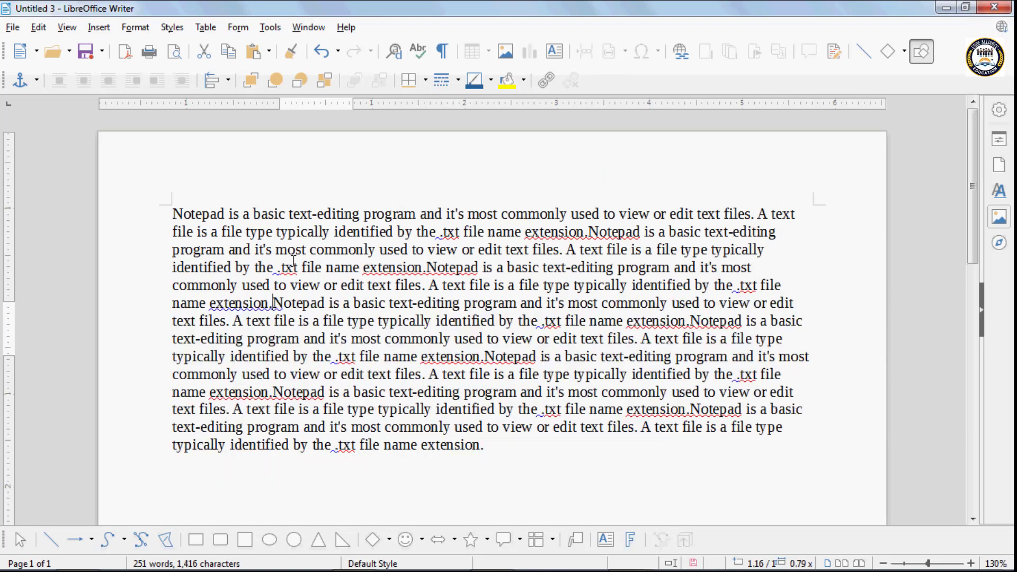
click(98, 27)
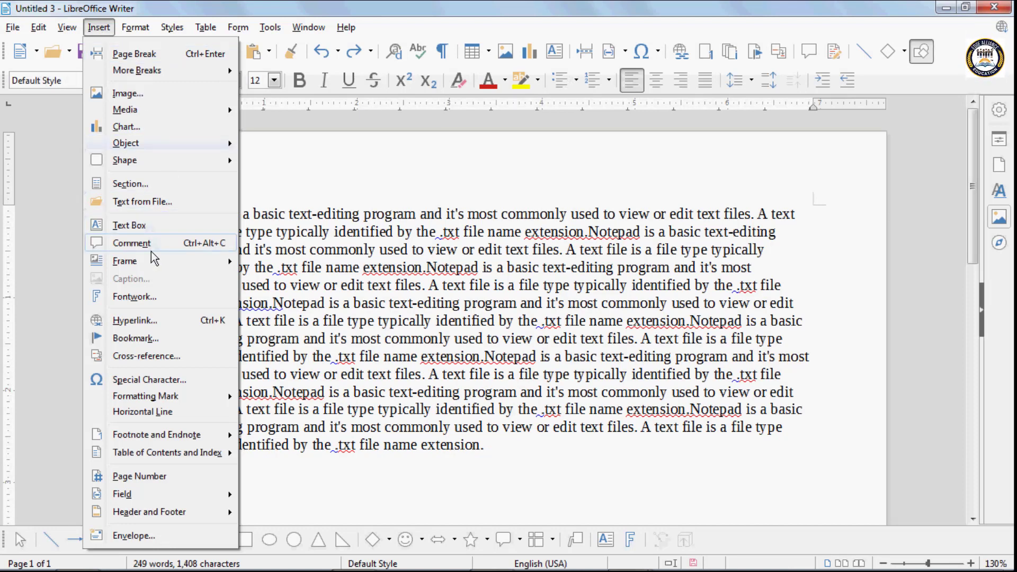
mouse_move(127, 261)
click(264, 278)
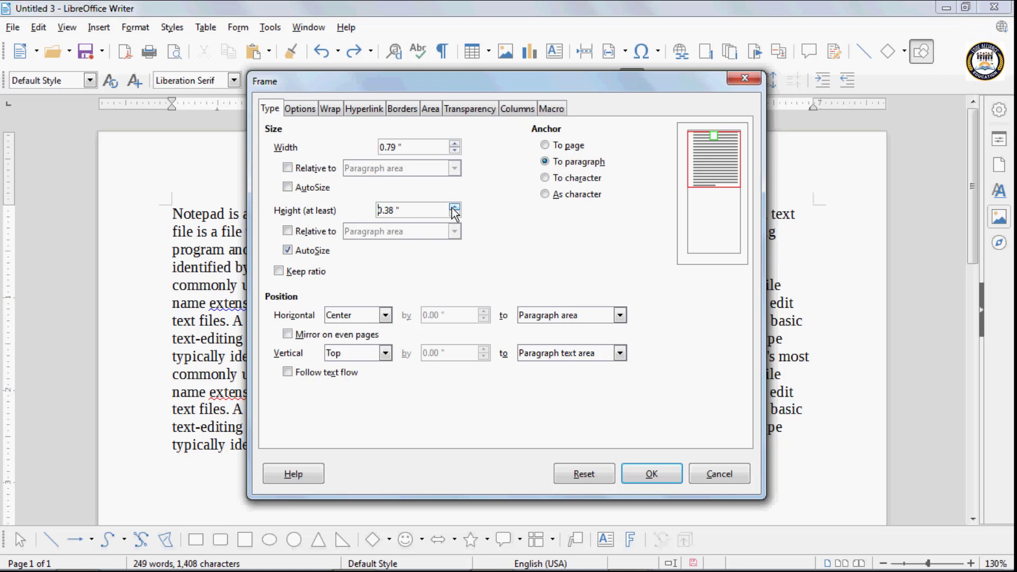
click(352, 353)
click(339, 381)
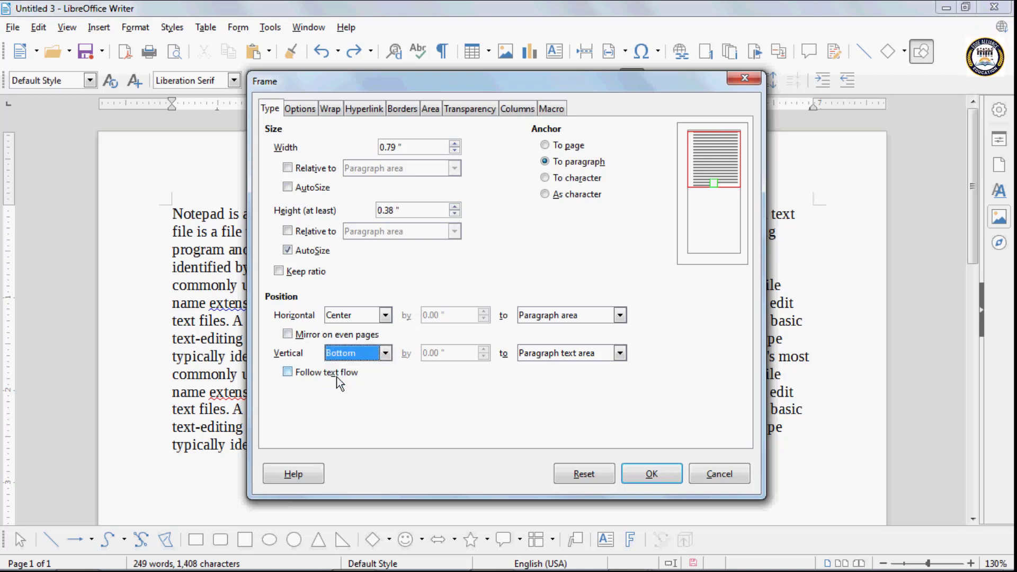
click(343, 353)
click(345, 393)
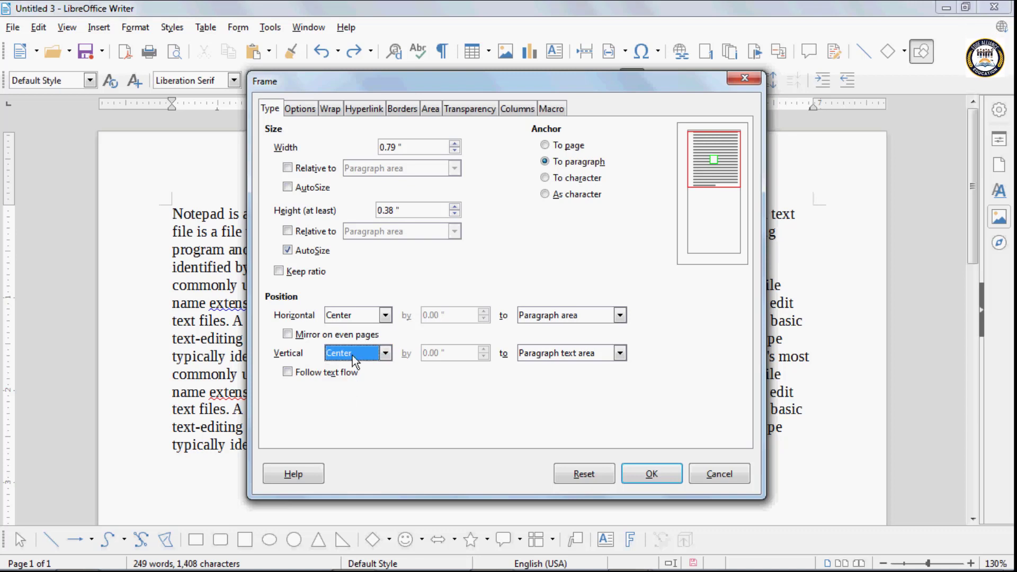
click(352, 354)
click(359, 405)
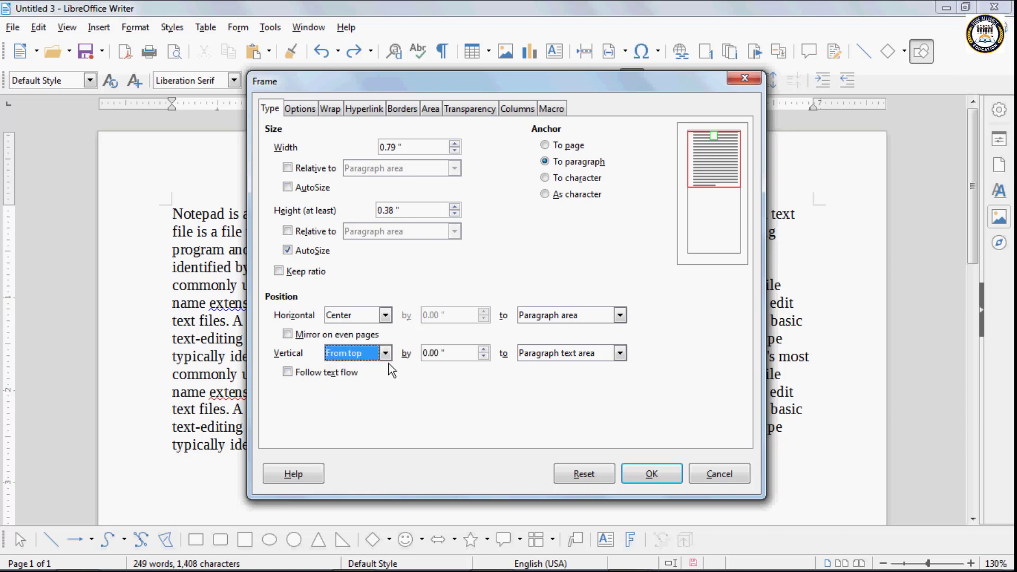
click(482, 350)
click(483, 350)
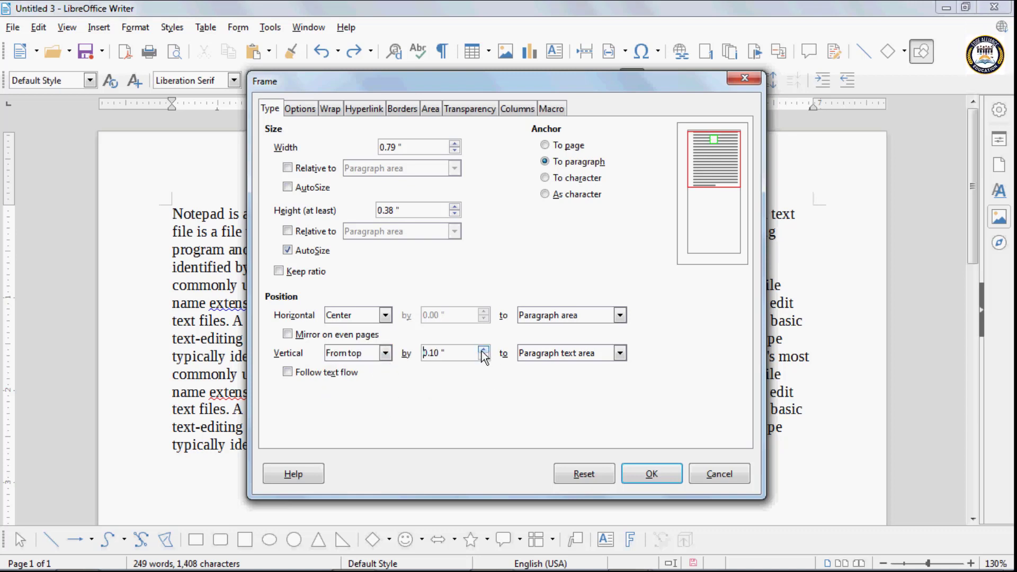
click(483, 350)
click(628, 466)
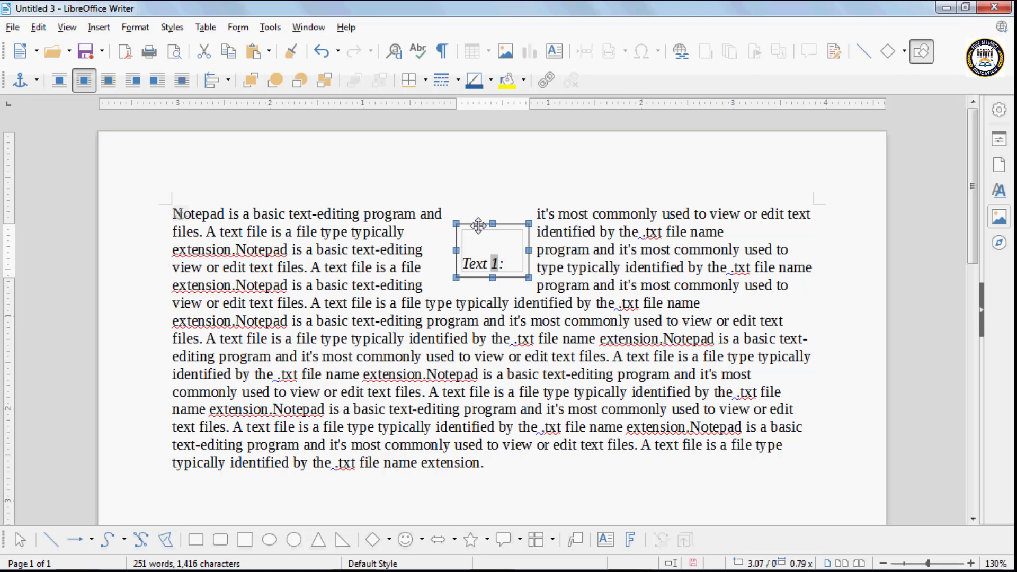
key(Delete)
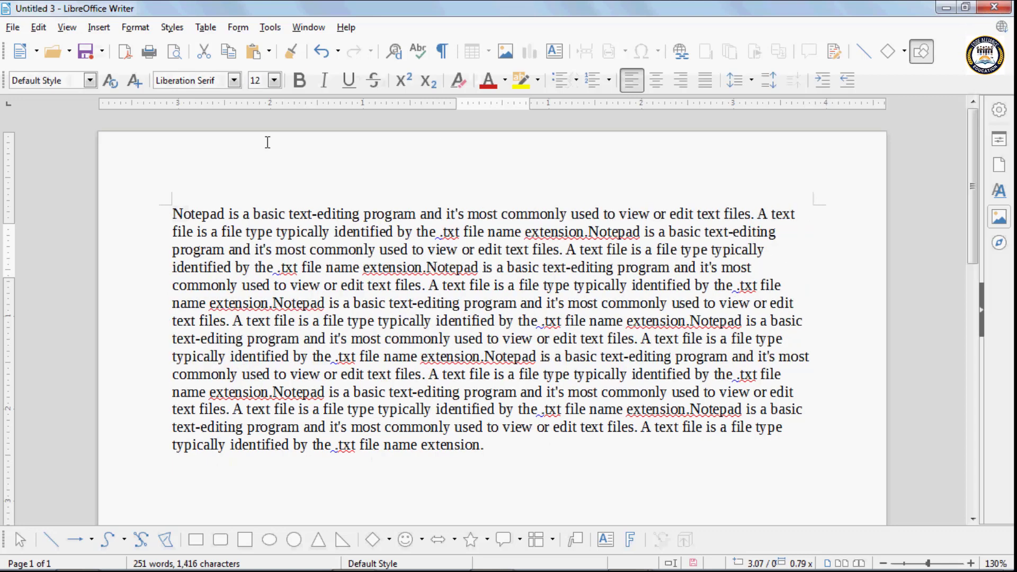
- Add an empty line below the text for the new frame
click(99, 27)
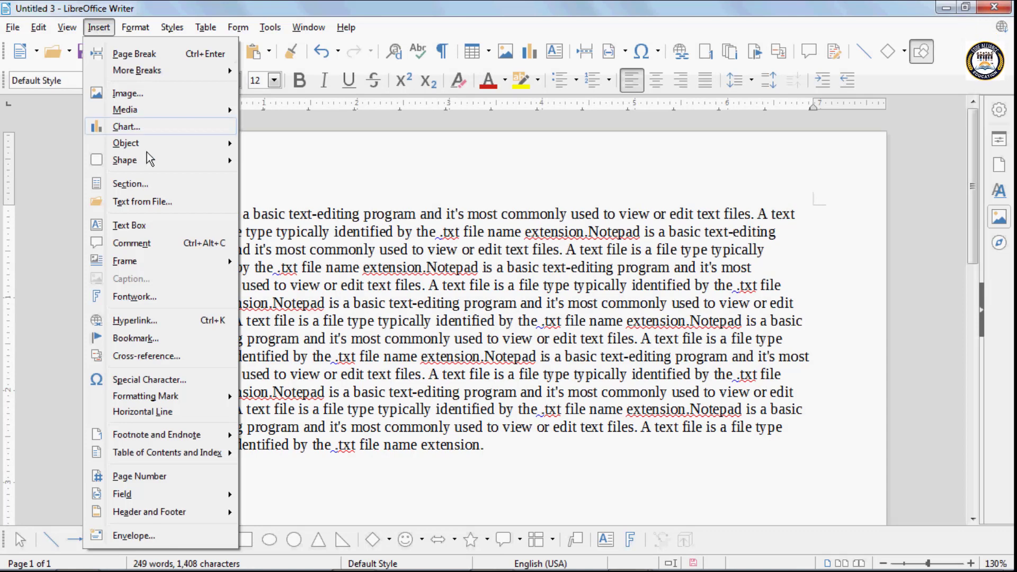
mouse_move(142, 260)
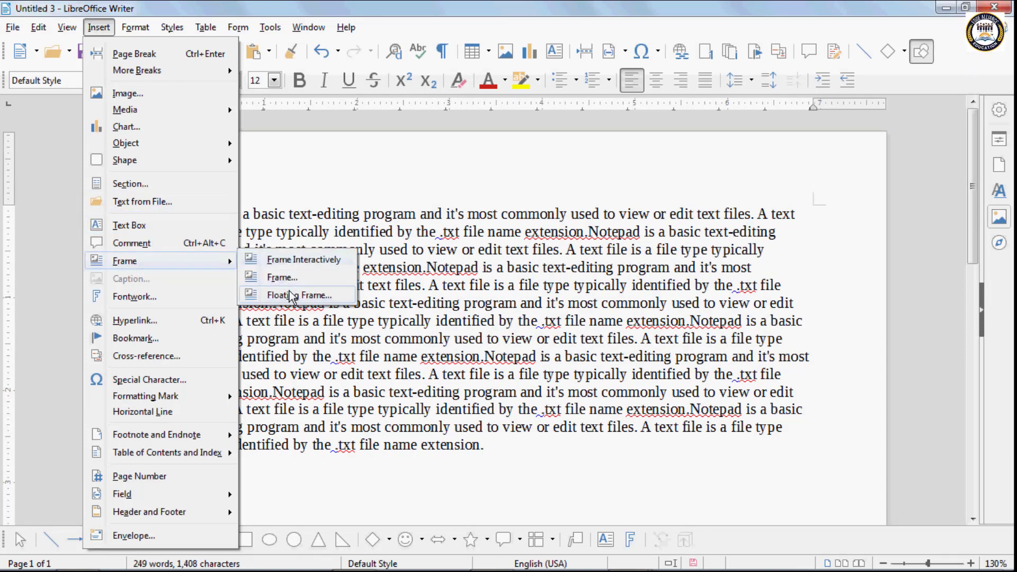
click(479, 447)
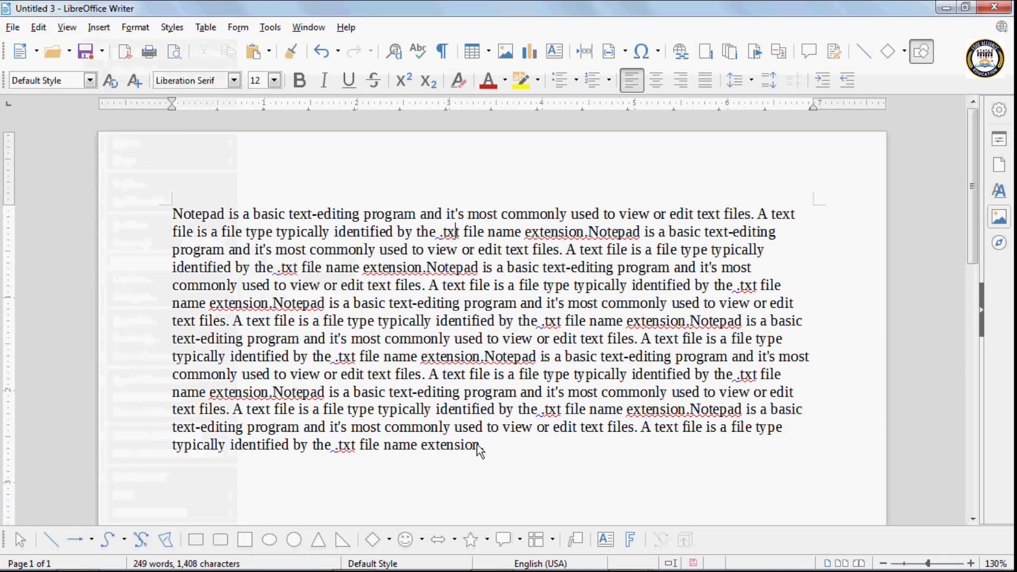
key(Return)
key(Return)
key(Return)
key(Return)
scroll(365, 382, down, 3)
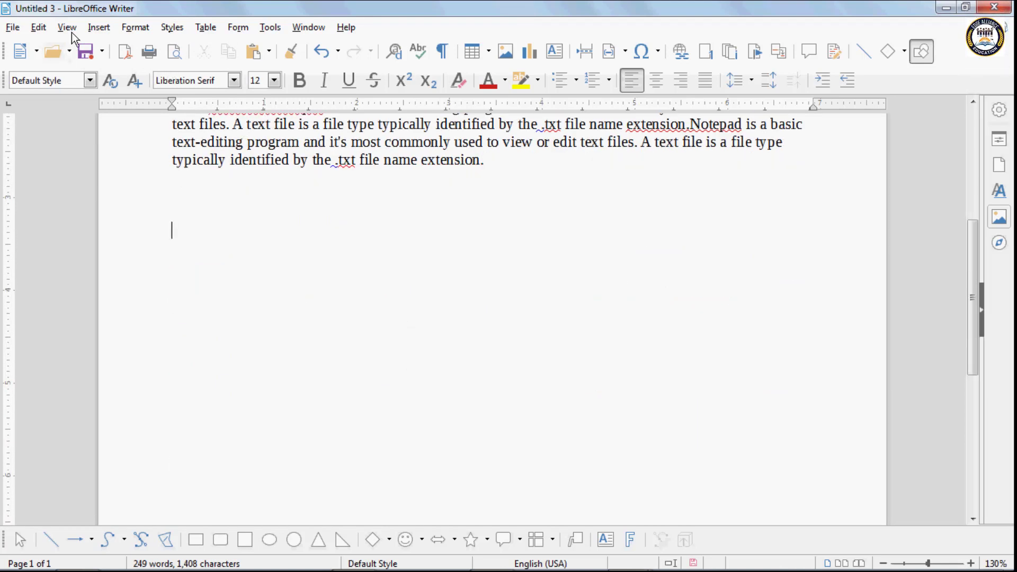
- Insert a floating frame and name it Frame 1
click(98, 27)
mouse_move(136, 261)
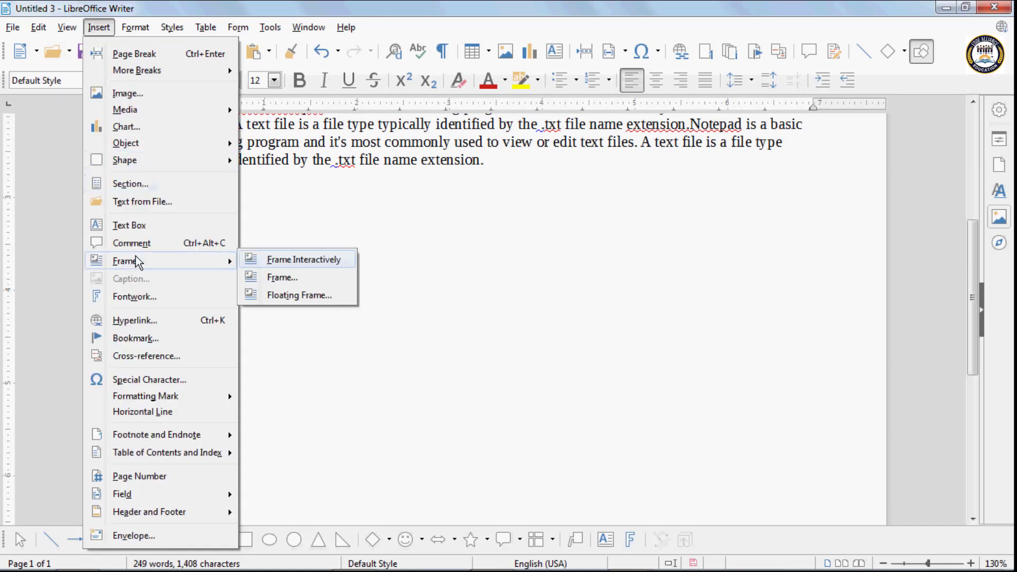
click(286, 297)
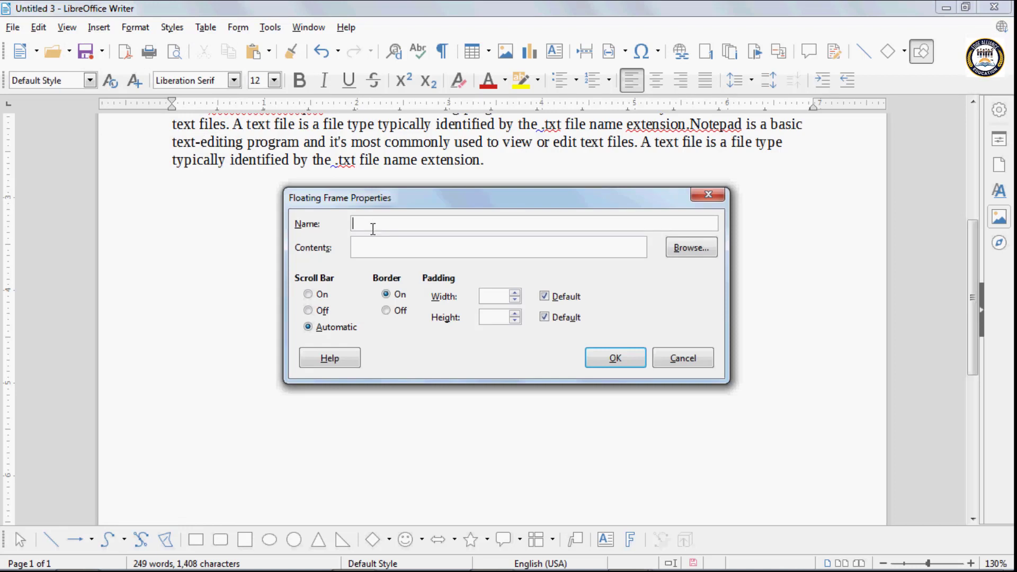
text(Frma)
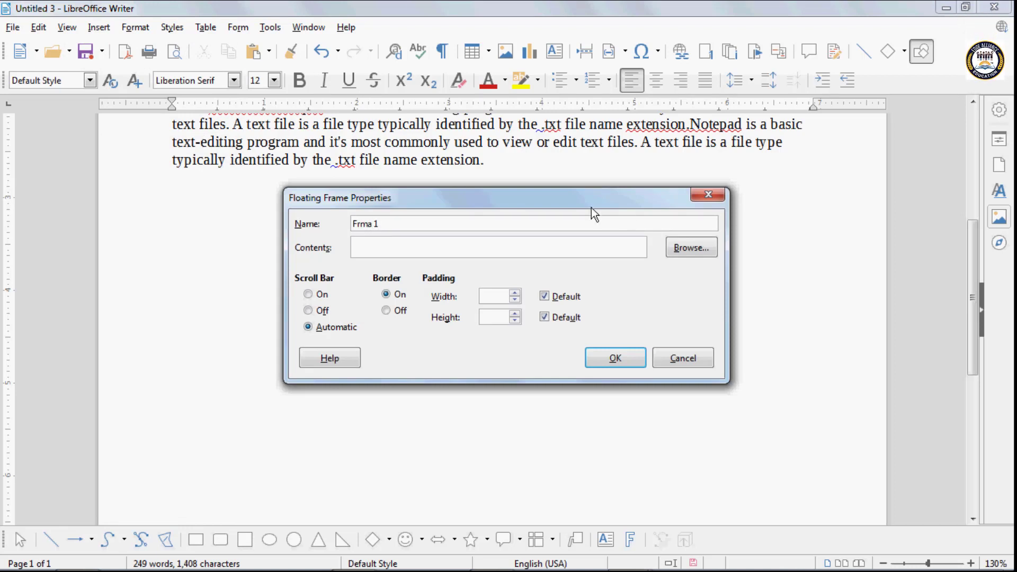
text( 1)
key(BackSpace)
key(BackSpace)
key(BackSpace)
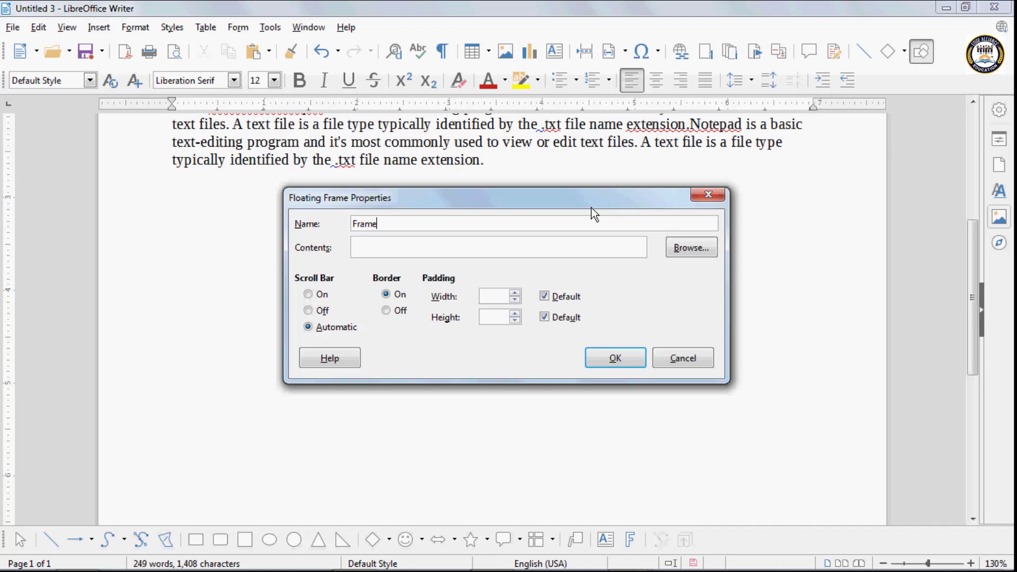
text(me q)
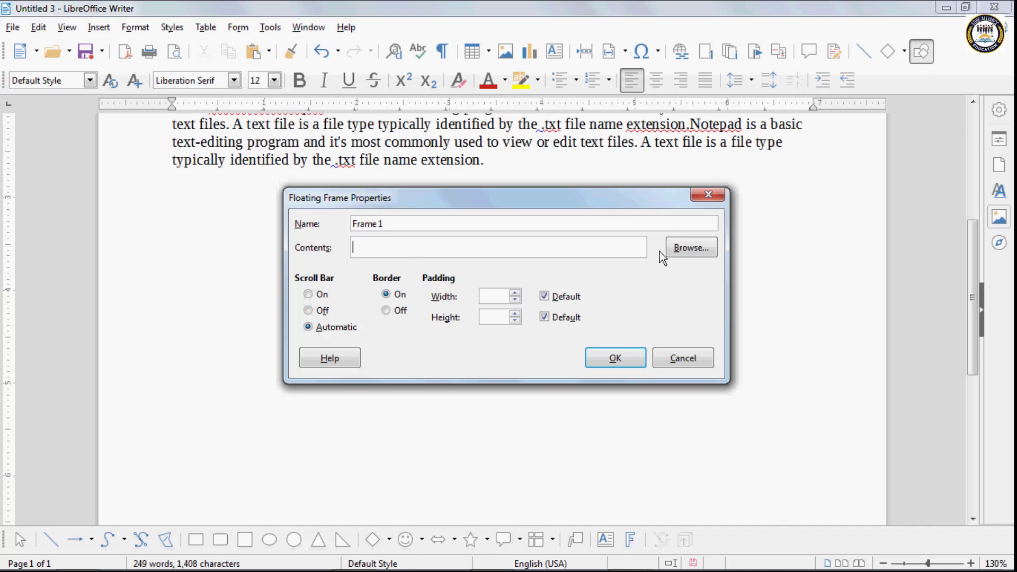
- Choose paint file.png as the floating frame's contents
click(689, 248)
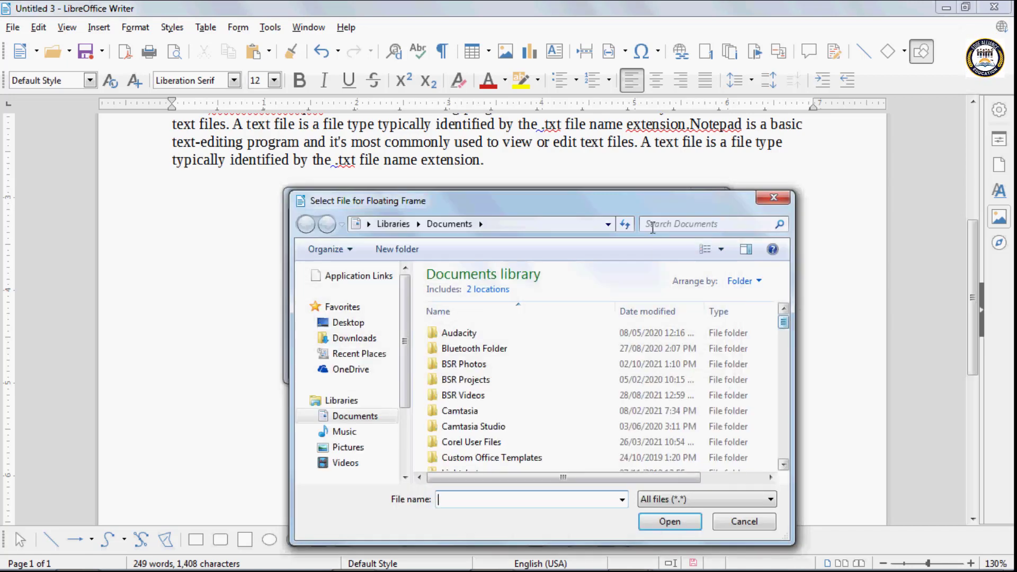
drag(612, 203, 498, 116)
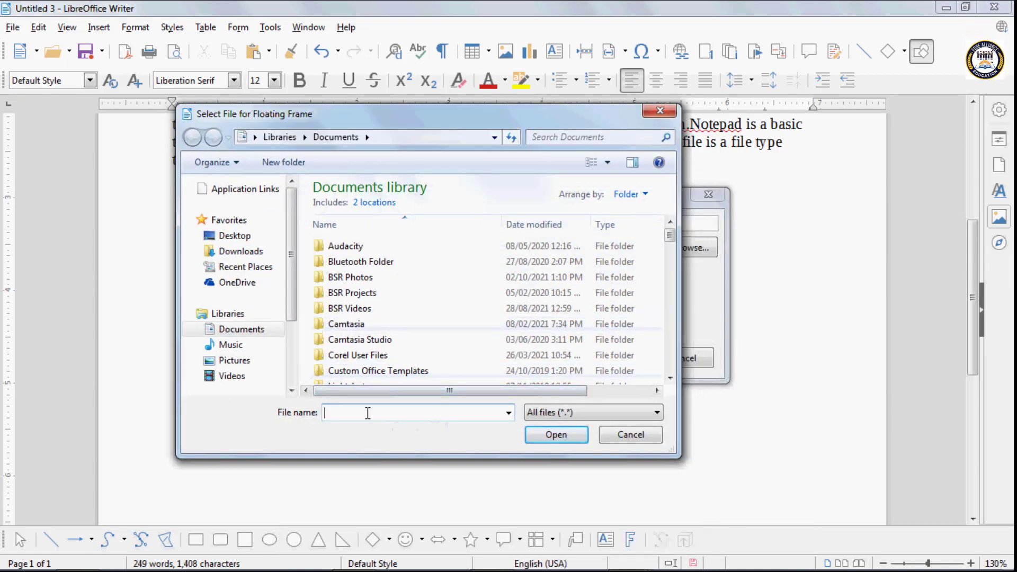
text(pai)
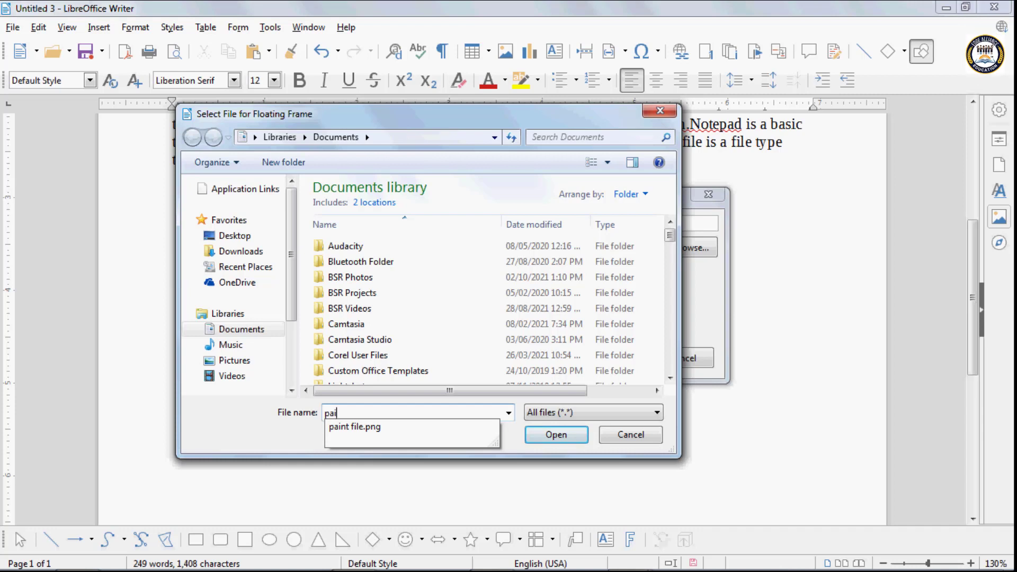
click(354, 427)
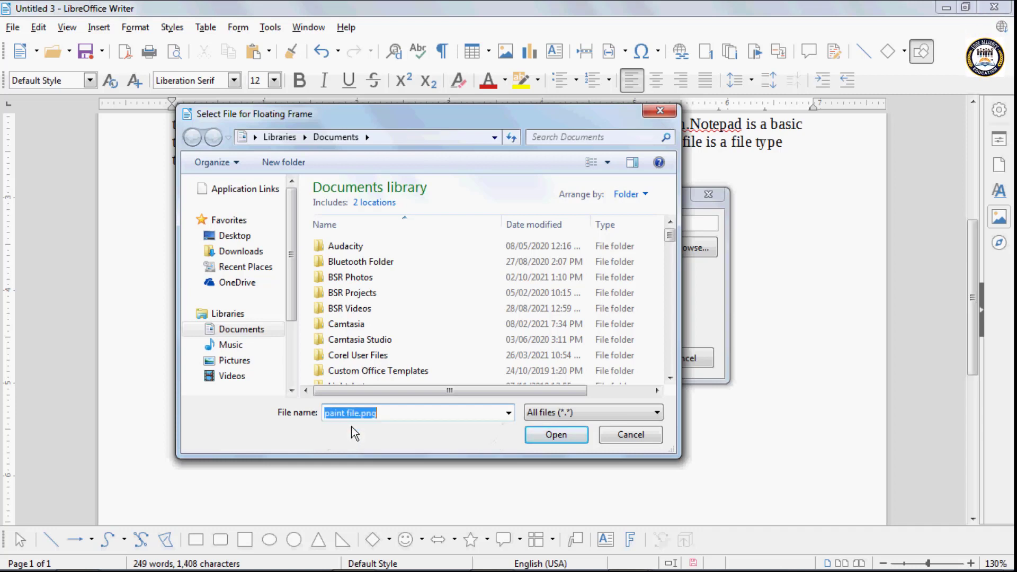
click(542, 435)
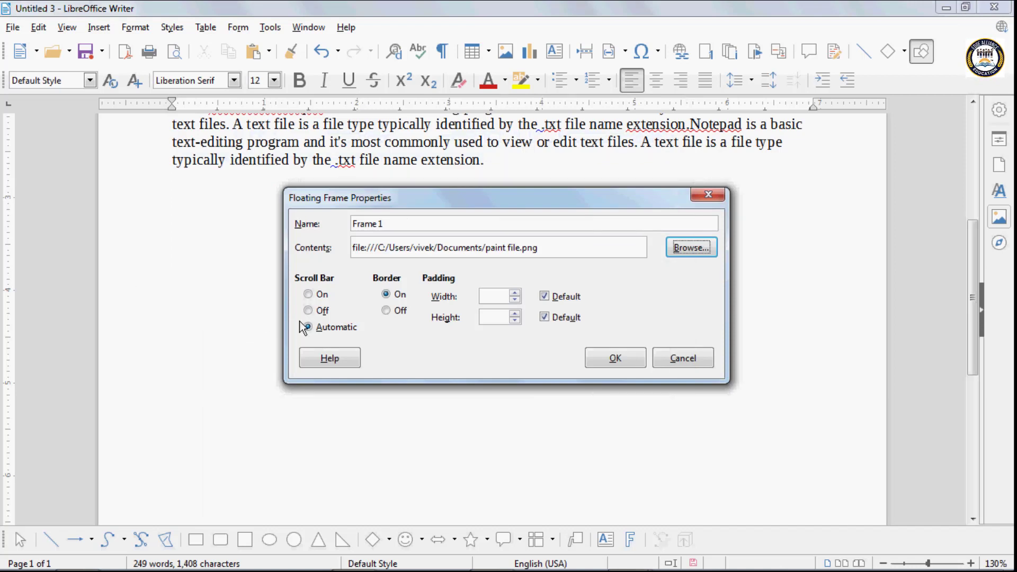
- Turn scroll bars and border on, set horizontal padding to 3, and insert the frame
click(309, 295)
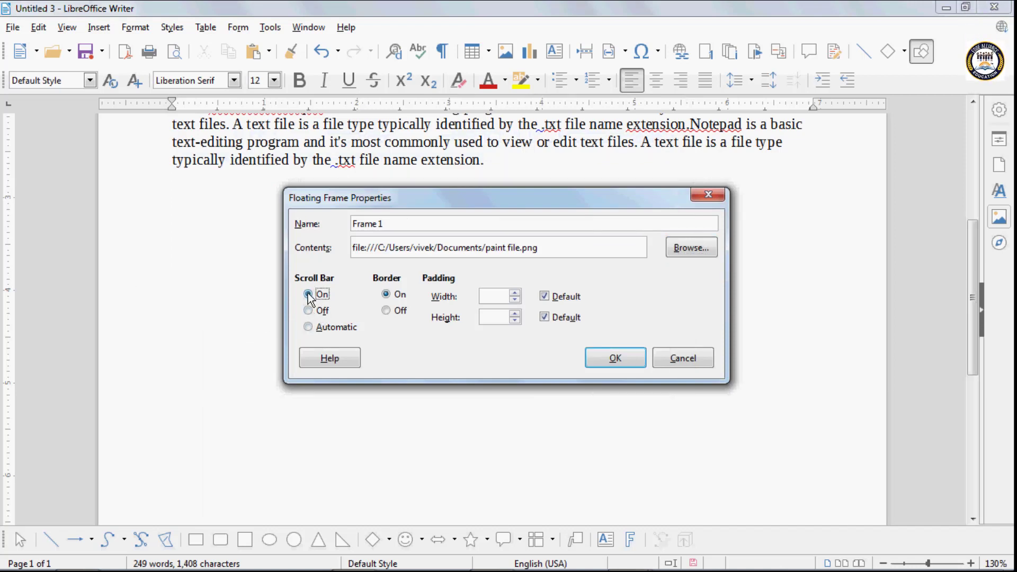
click(387, 295)
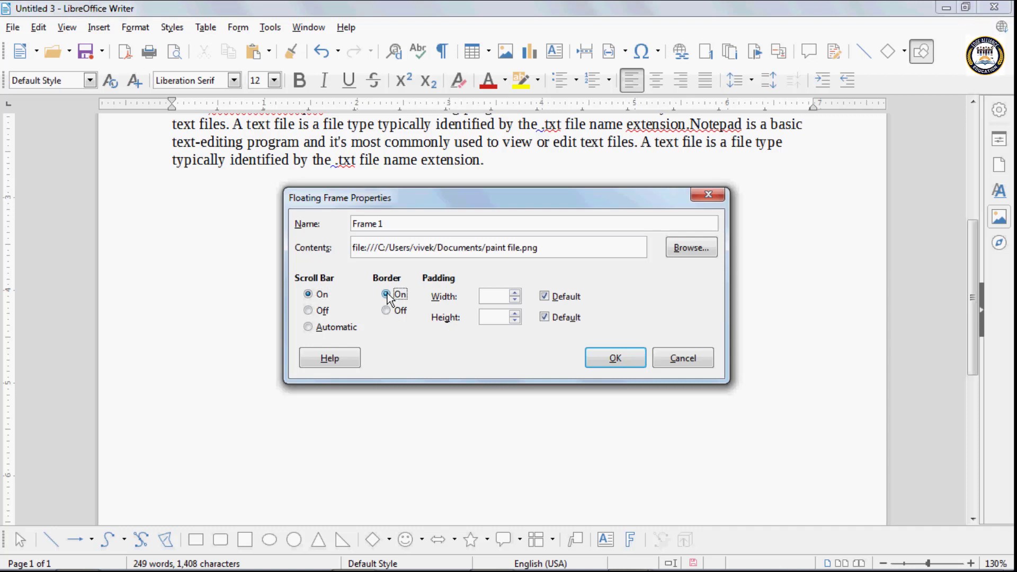
click(514, 293)
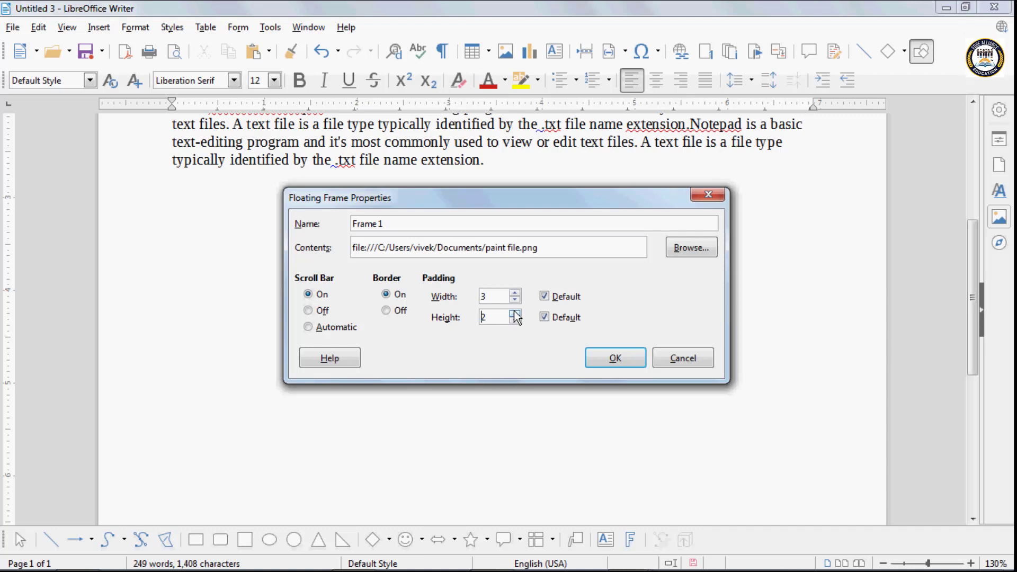
click(609, 358)
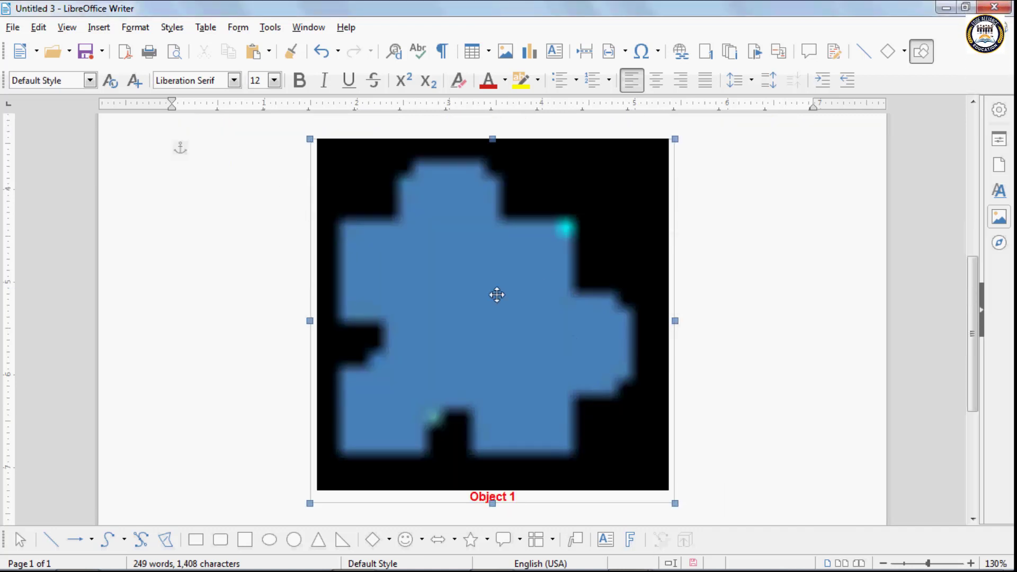
- Enter the floating frame's smiley drawing and view its Controls, Dimension Lines and Layout layers
double_click(525, 374)
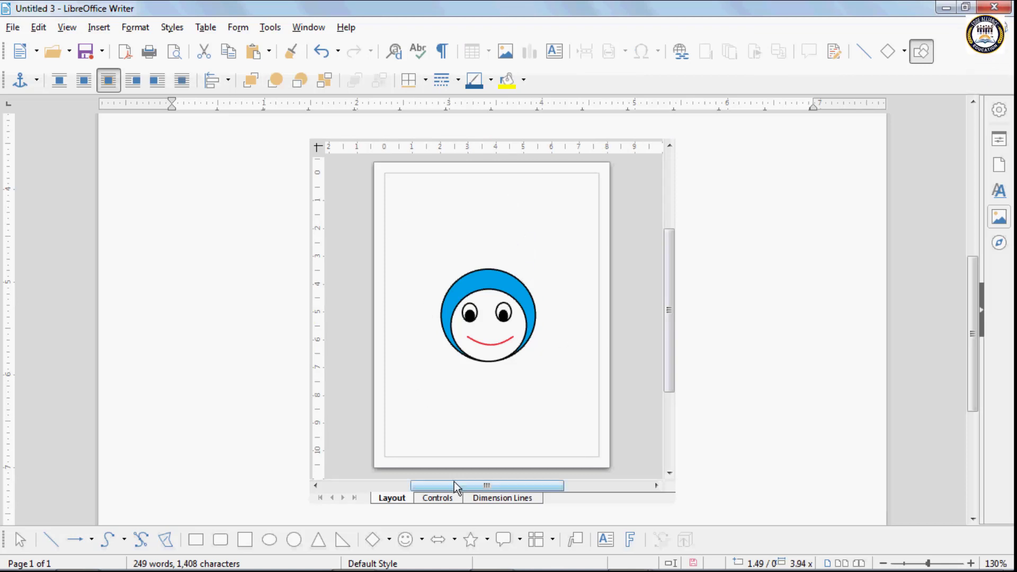
click(450, 499)
click(482, 499)
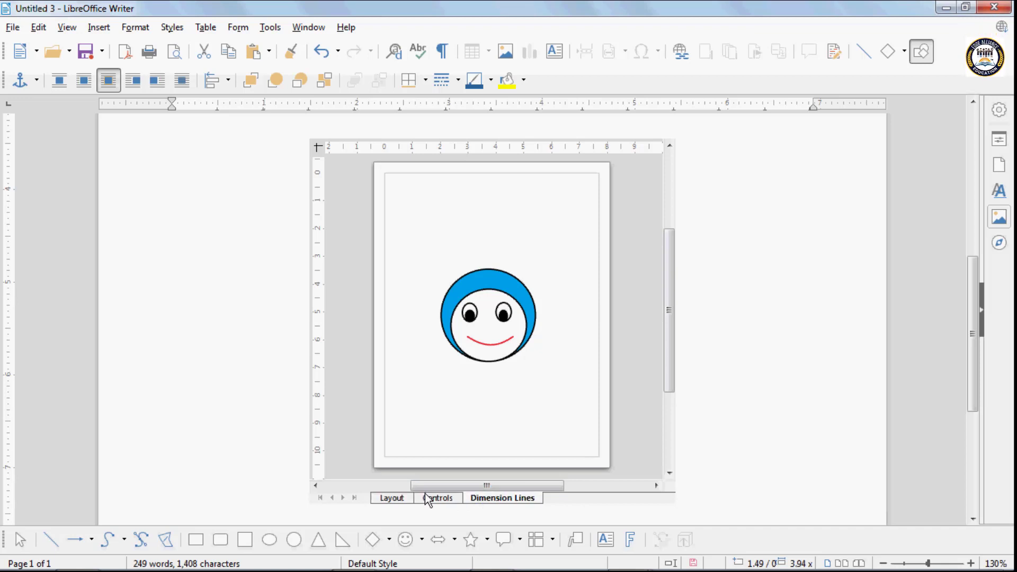
click(393, 498)
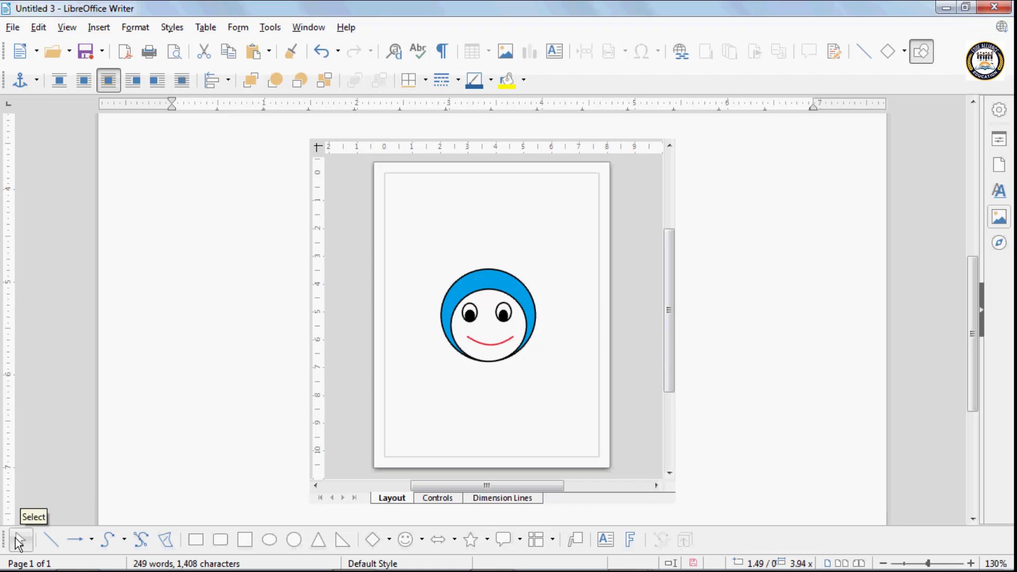
- Select the whole smiley-face drawing, leave editing, and delete the floating frame
click(19, 540)
mouse_move(286, 128)
mouse_down()
mouse_move(676, 470)
mouse_move(697, 523)
mouse_up()
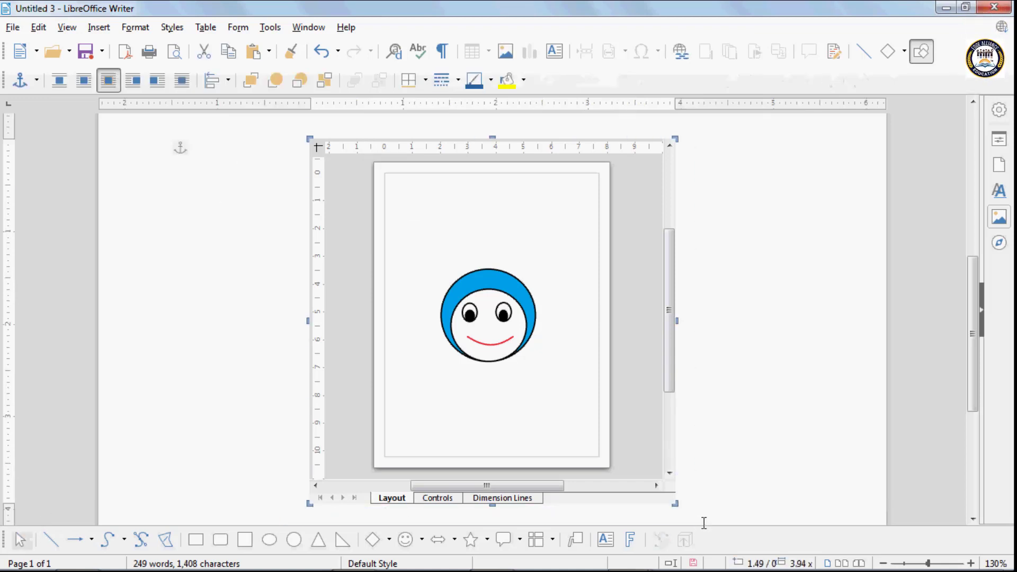
key(Escape)
key(Delete)
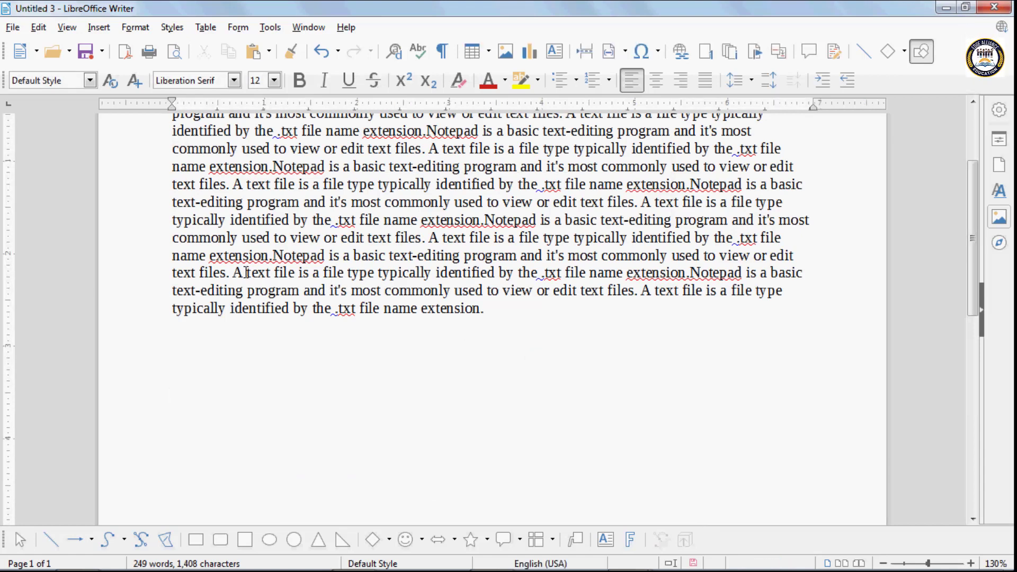
- Insert the Chrysanthemum.jpg photo from file into the document
key(ctrl+Home)
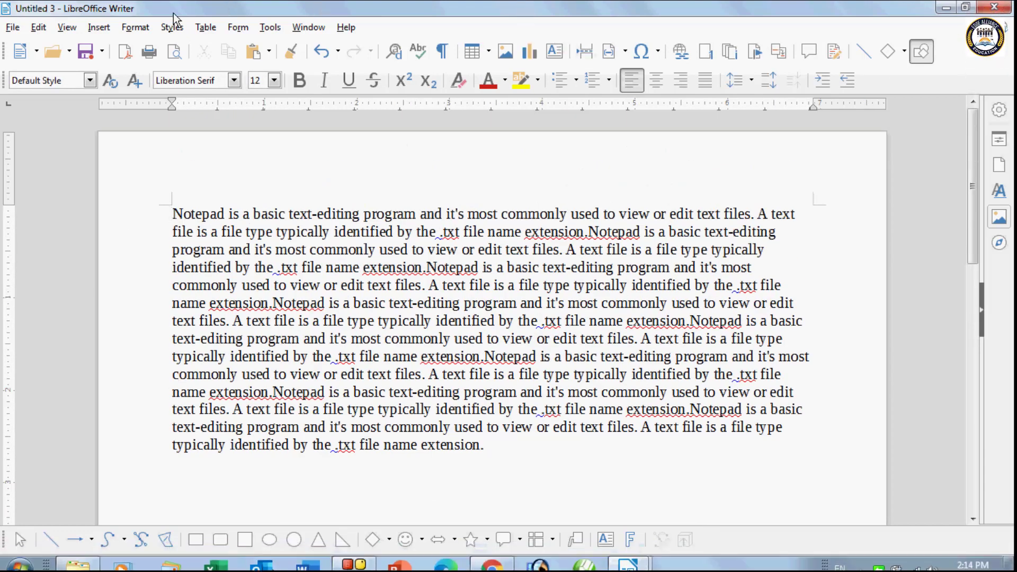
click(99, 27)
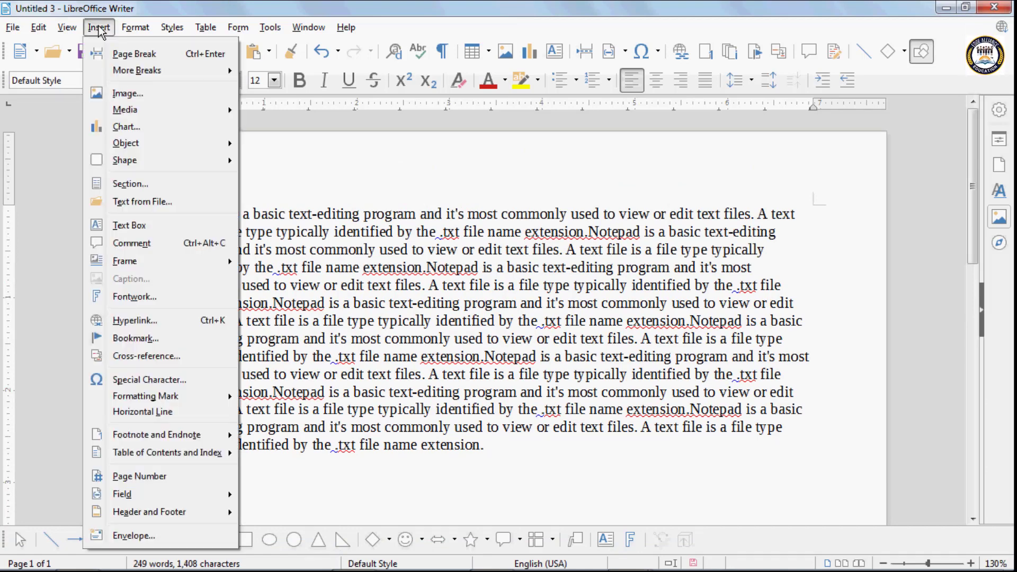
click(135, 27)
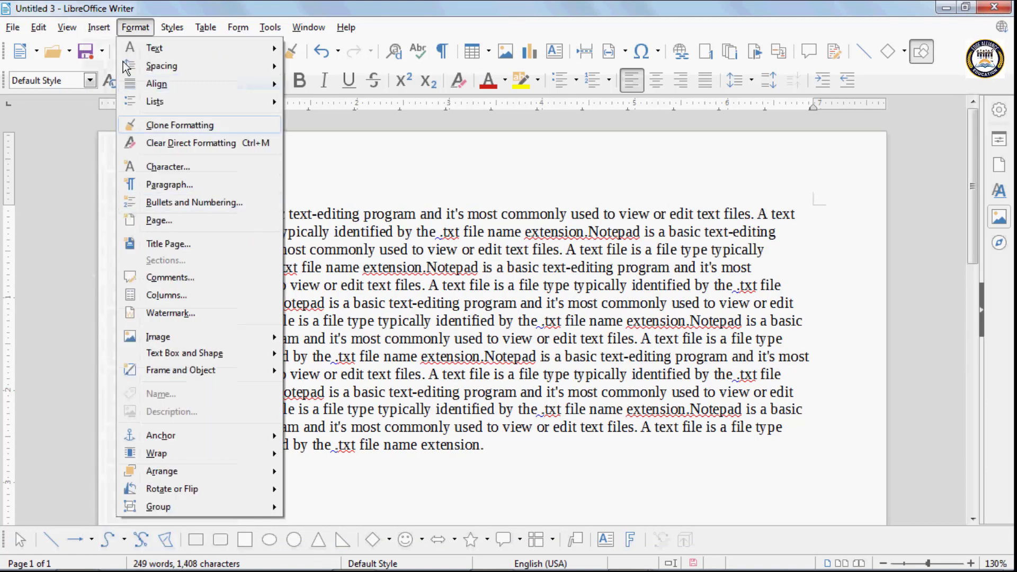
mouse_move(98, 31)
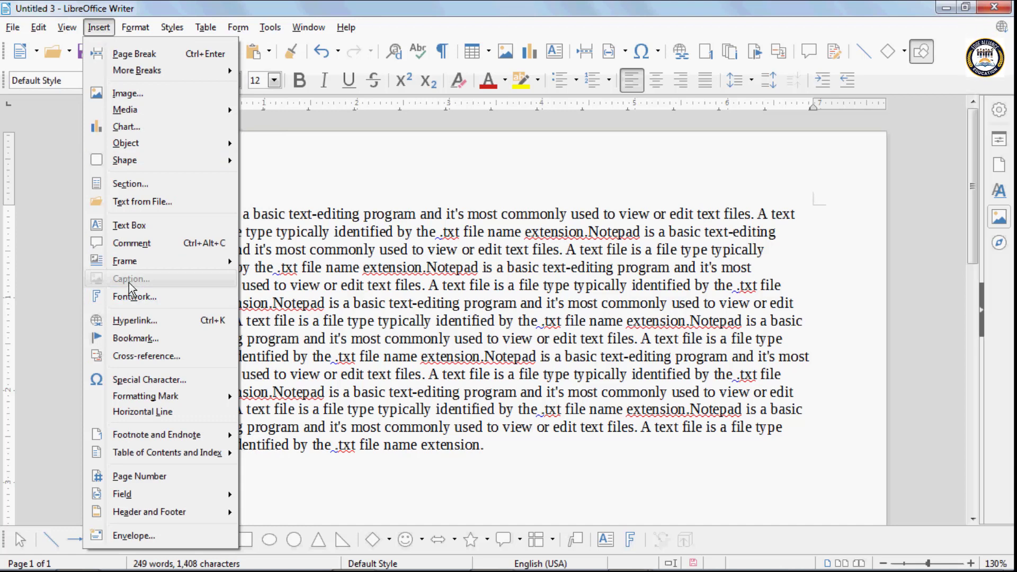
click(516, 449)
scroll(511, 450, down, 5)
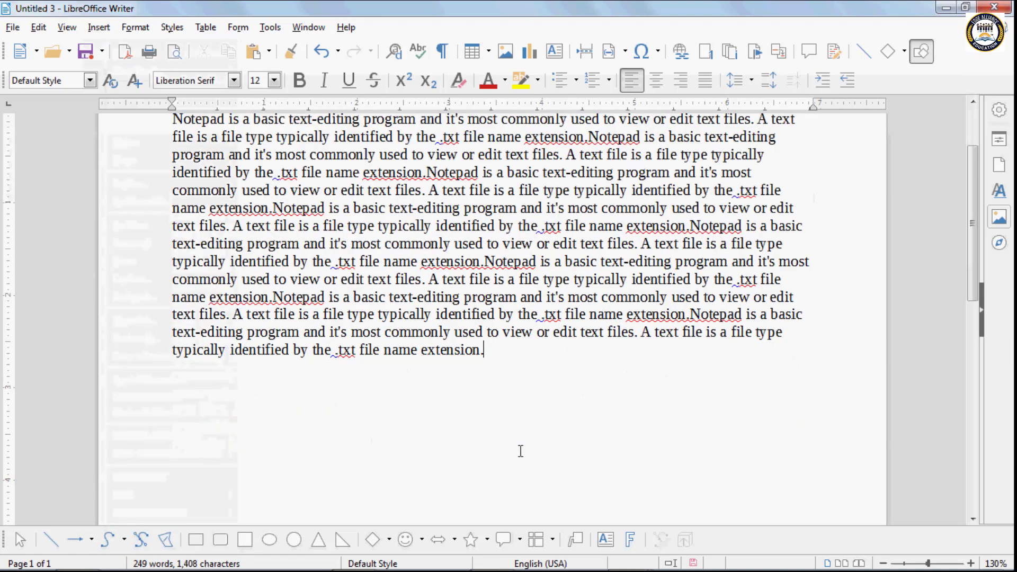
click(504, 53)
click(341, 245)
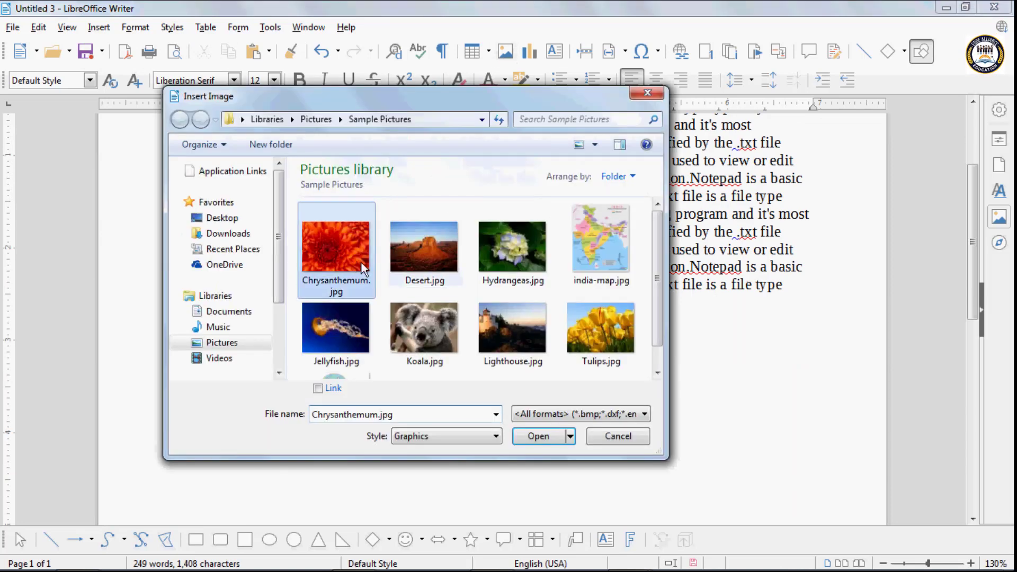
click(536, 432)
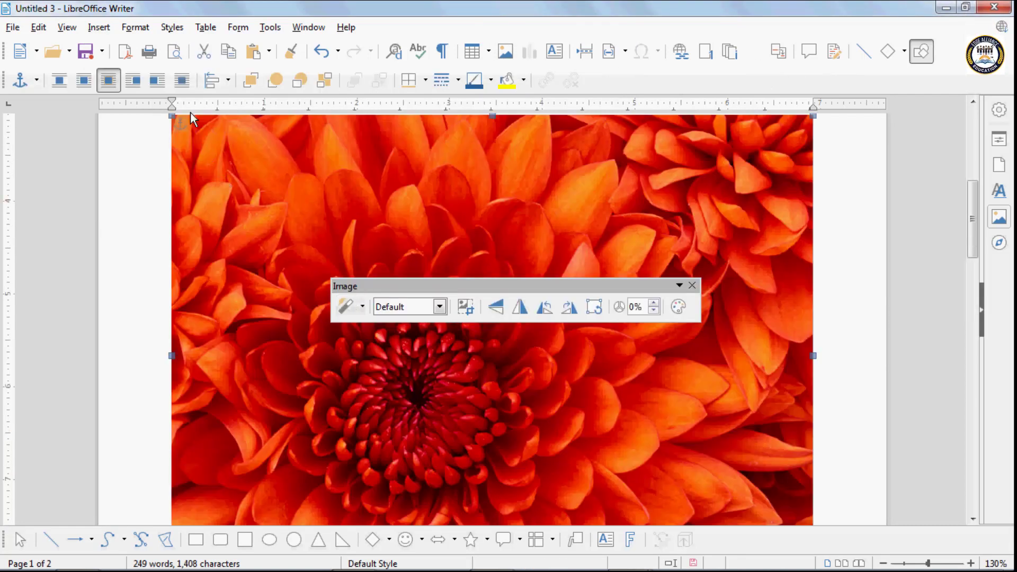
- Shrink the flower photo and position it near the left margin, then add empty lines below
drag(178, 122, 622, 455)
drag(502, 166, 256, 210)
drag(431, 287, 556, 151)
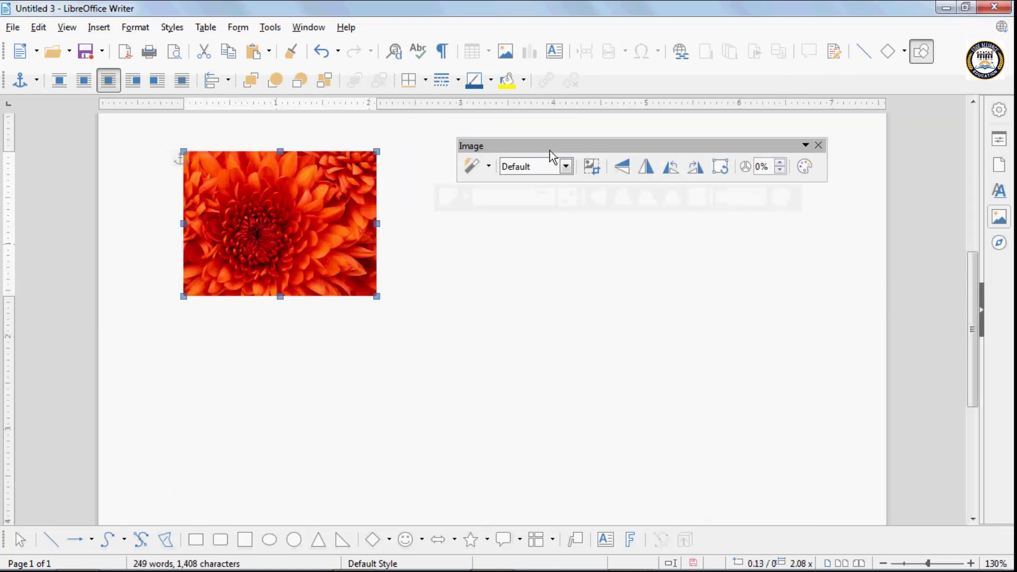
mouse_move(307, 209)
mouse_down()
mouse_move(325, 207)
mouse_move(295, 220)
mouse_up()
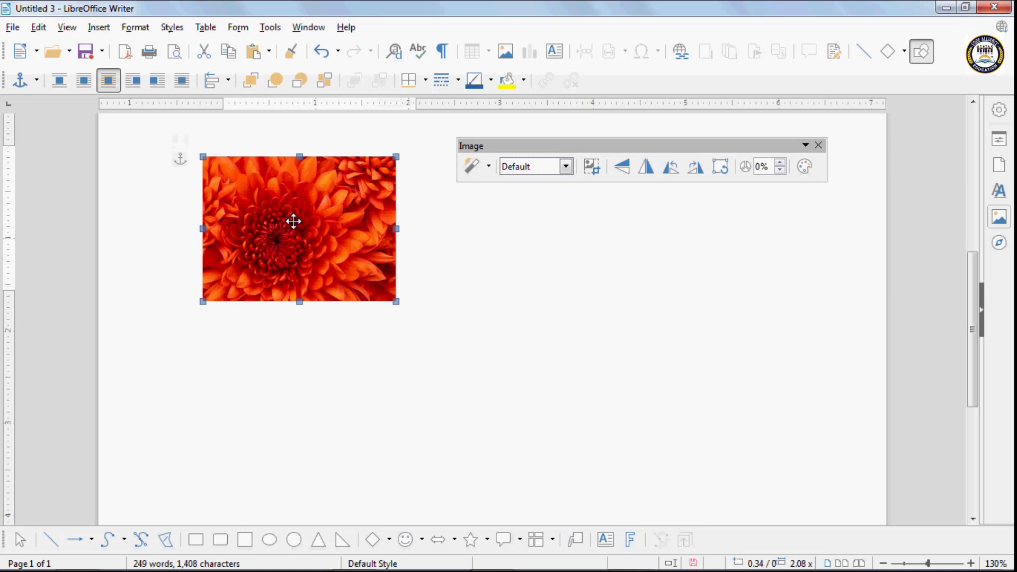
click(422, 288)
key(Return)
key(Return)
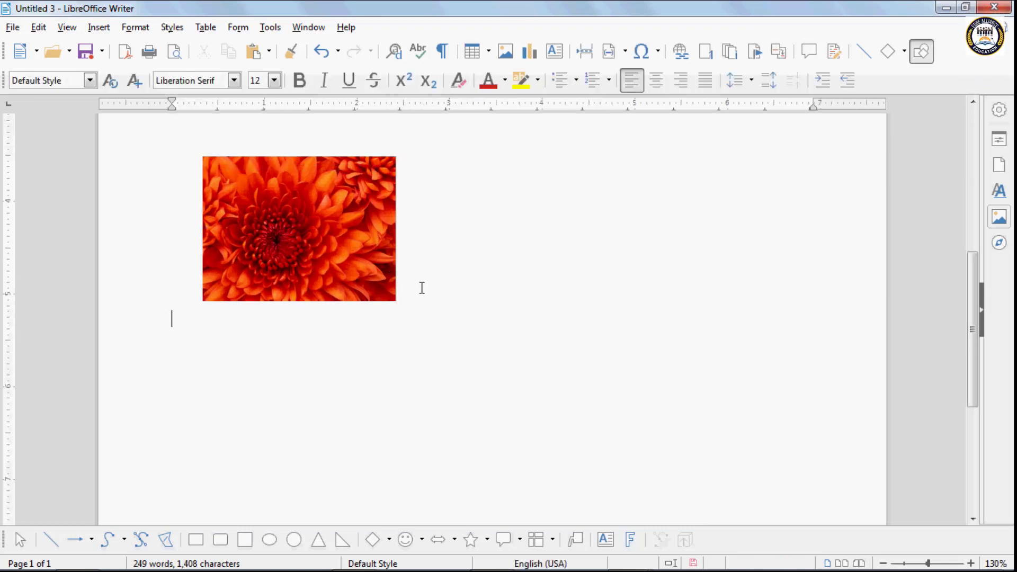
- Start a Figure caption with the text 'Image' for the selected flower photo
click(101, 27)
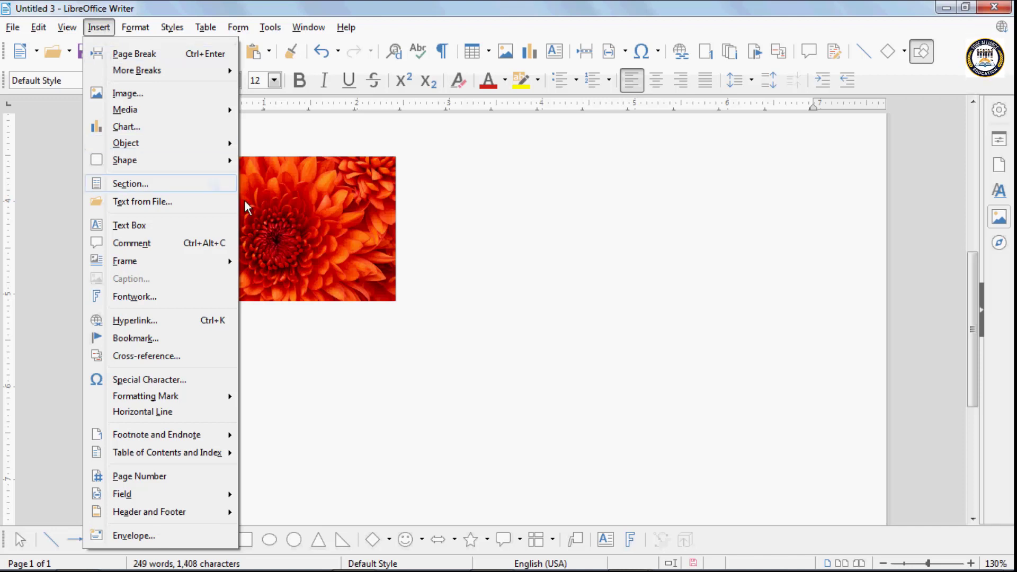
click(249, 205)
click(98, 28)
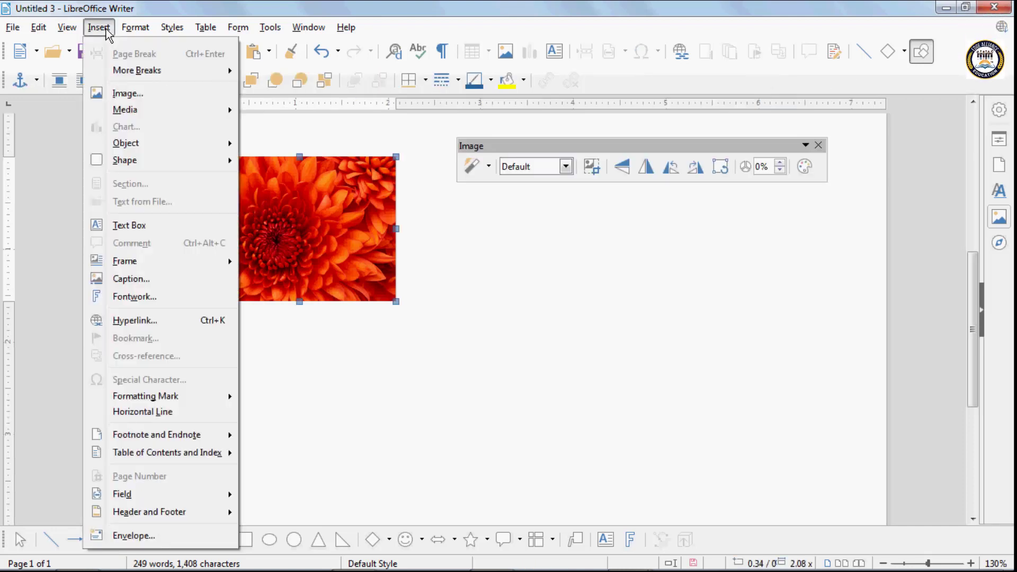
click(147, 278)
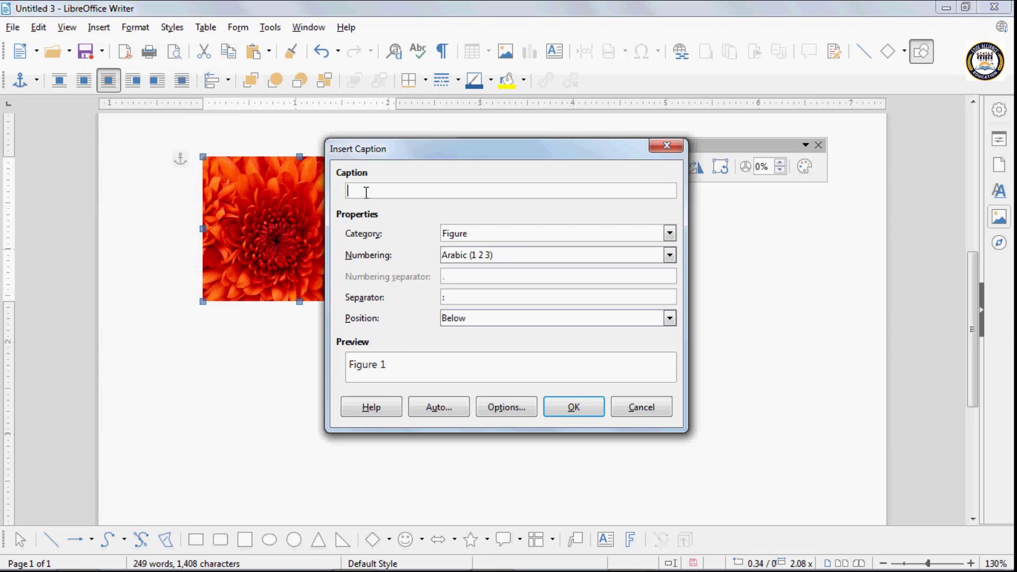
text(Image)
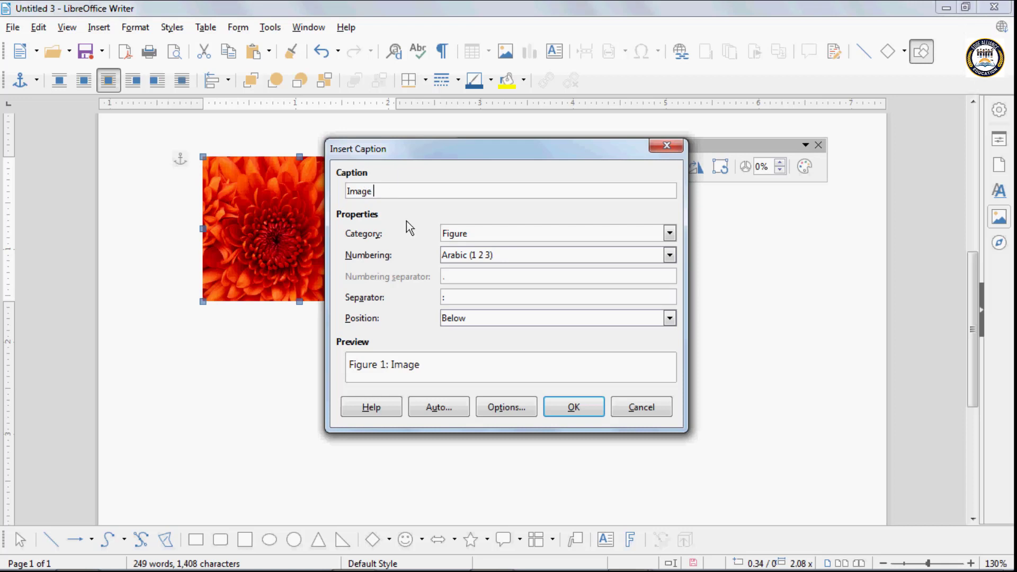
click(669, 234)
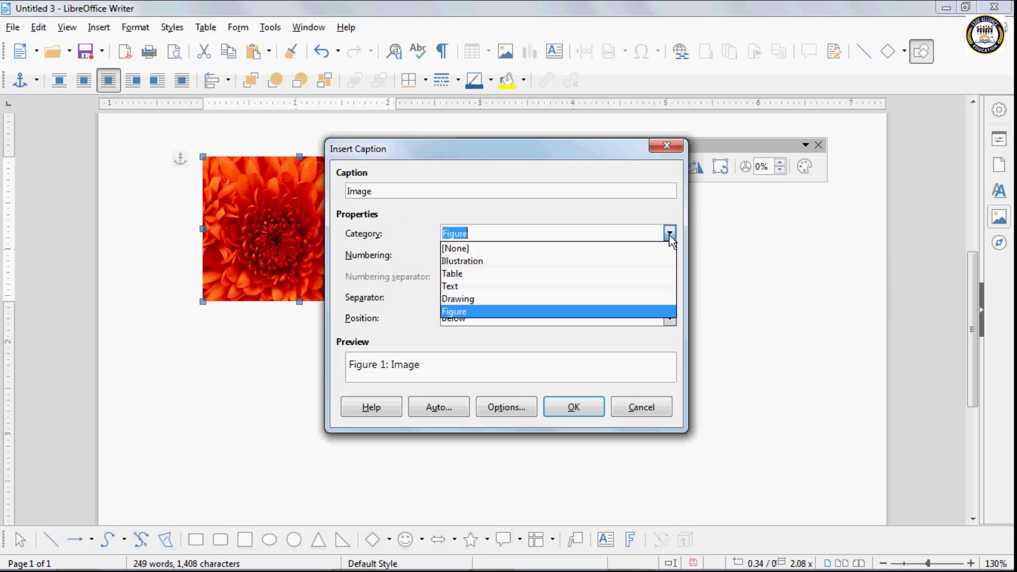
click(668, 234)
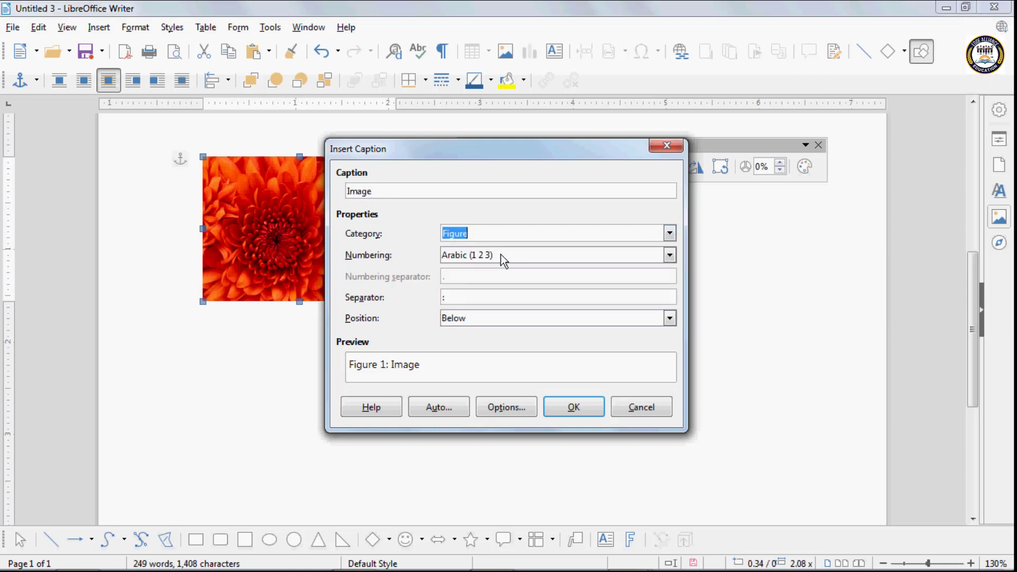
- Use 1st, 2nd, 3rd caption numbering, keep the caption below, and apply it
click(478, 259)
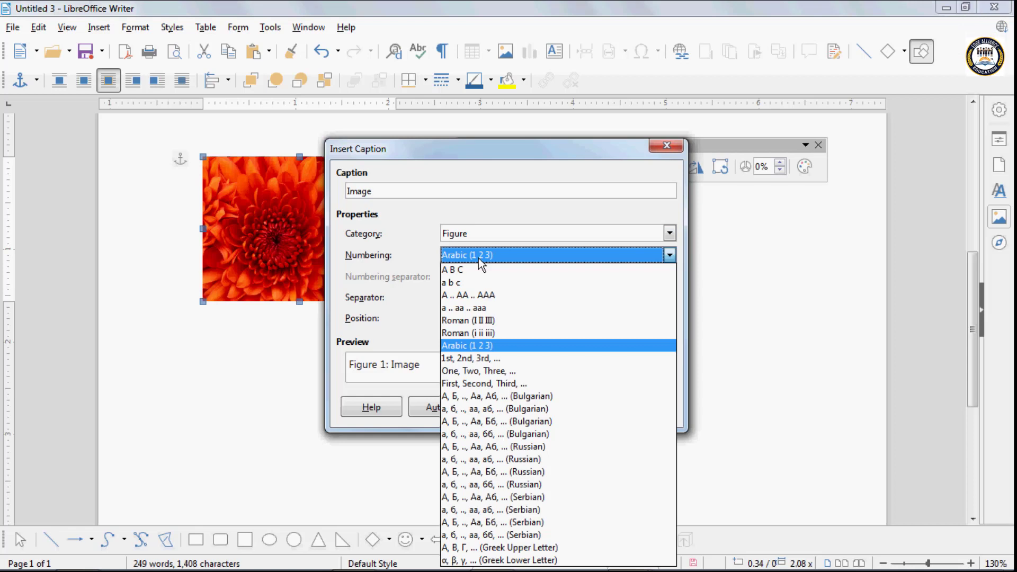
click(470, 358)
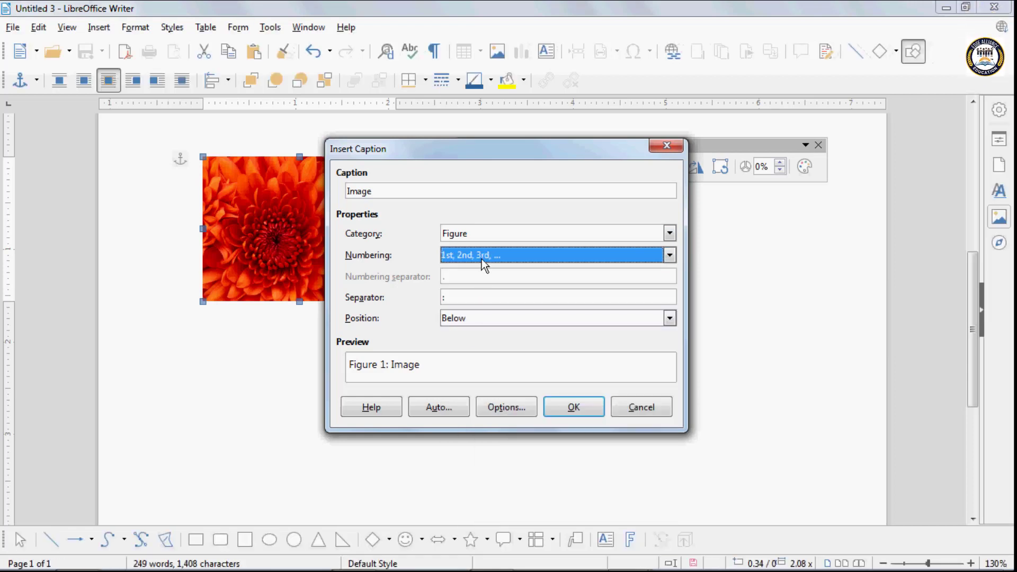
click(474, 318)
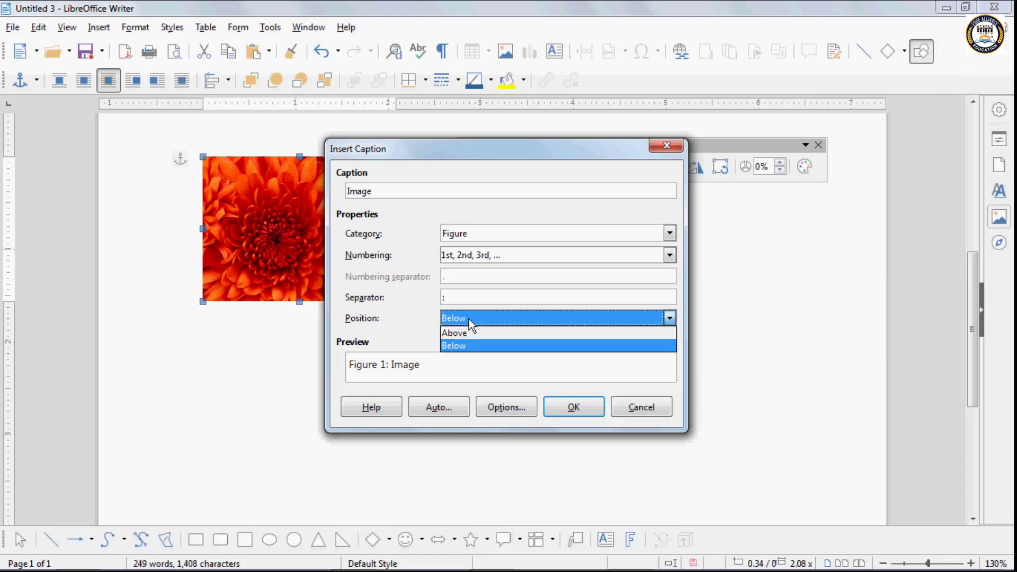
click(465, 330)
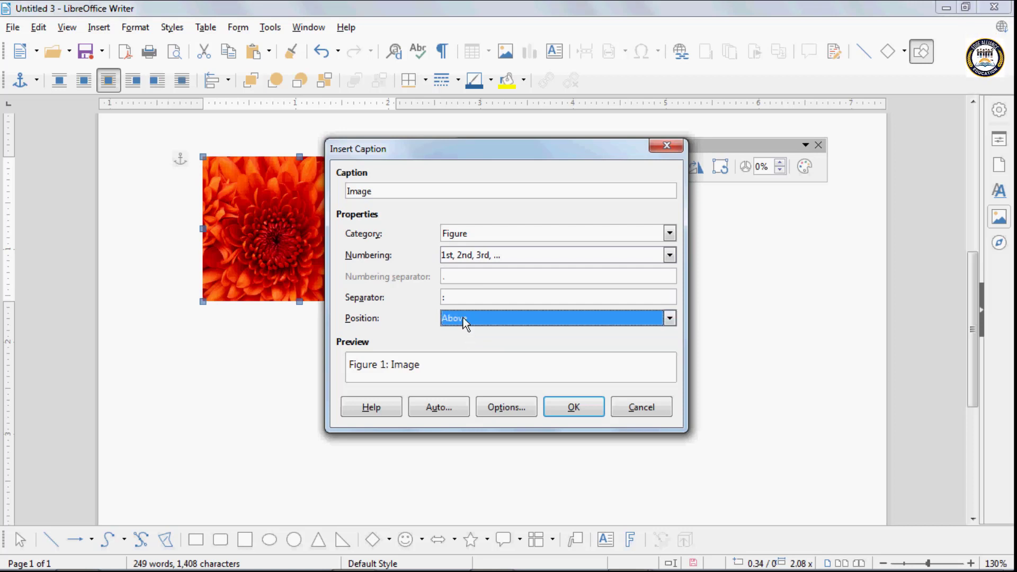
click(463, 318)
click(462, 343)
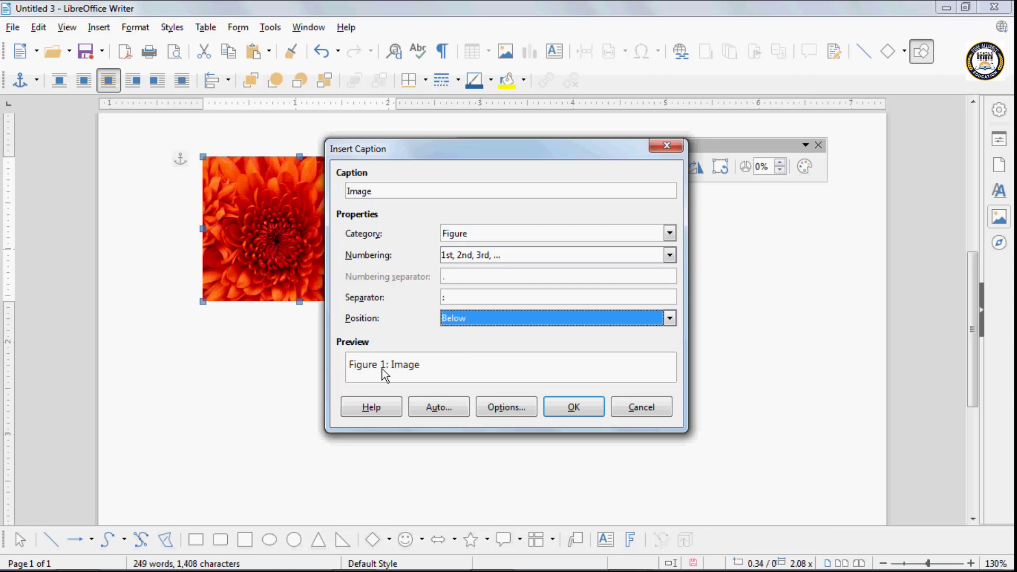
click(596, 410)
click(283, 345)
click(324, 321)
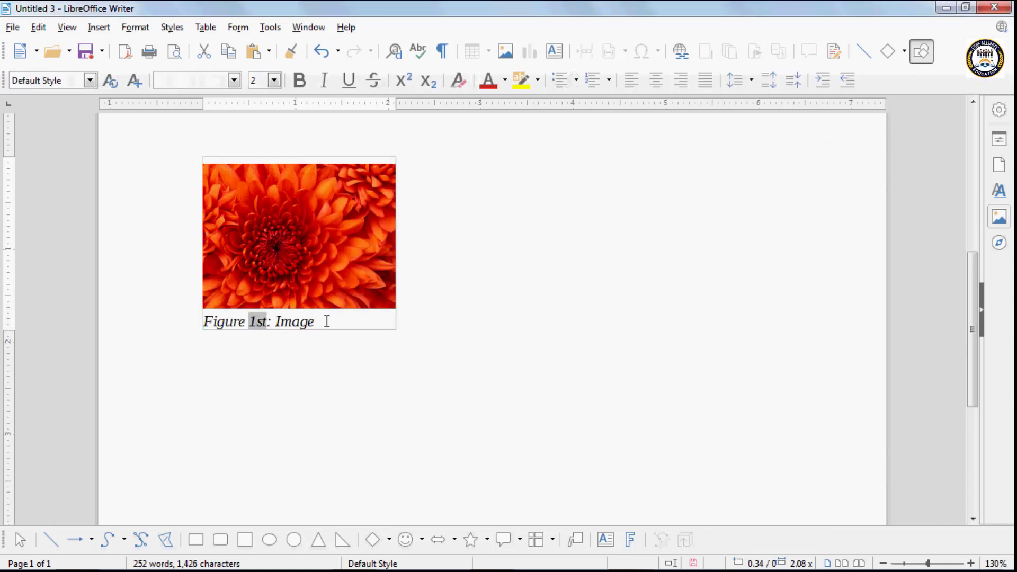
- Delete the Chrysanthemum photo and then its leftover empty caption frame
click(334, 252)
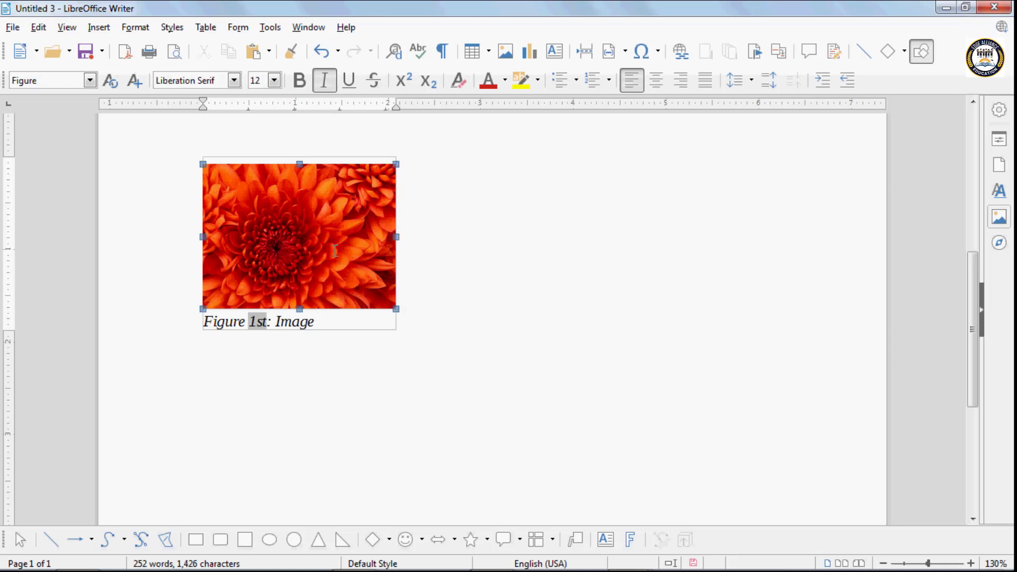
key(Delete)
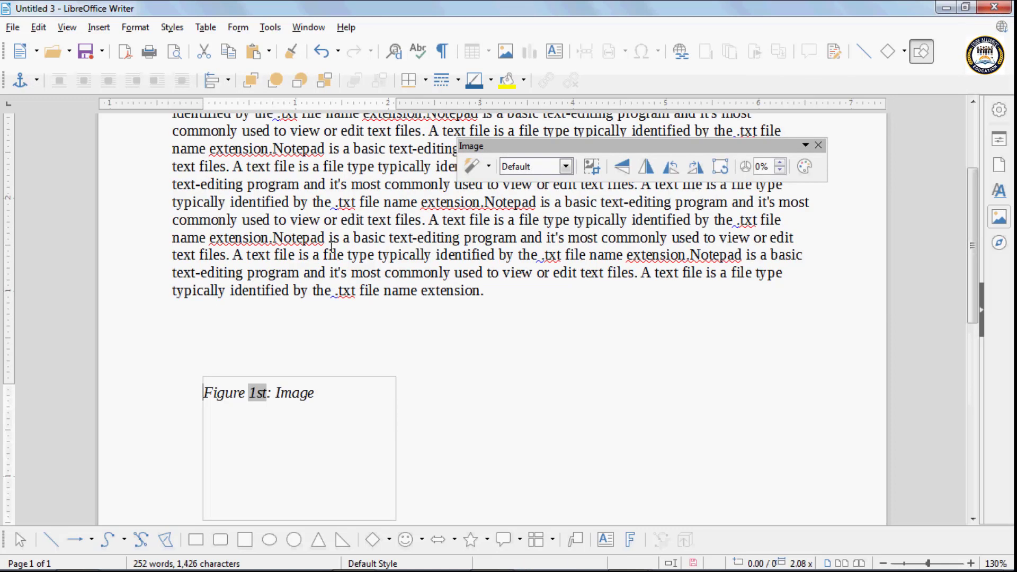
click(212, 377)
key(Delete)
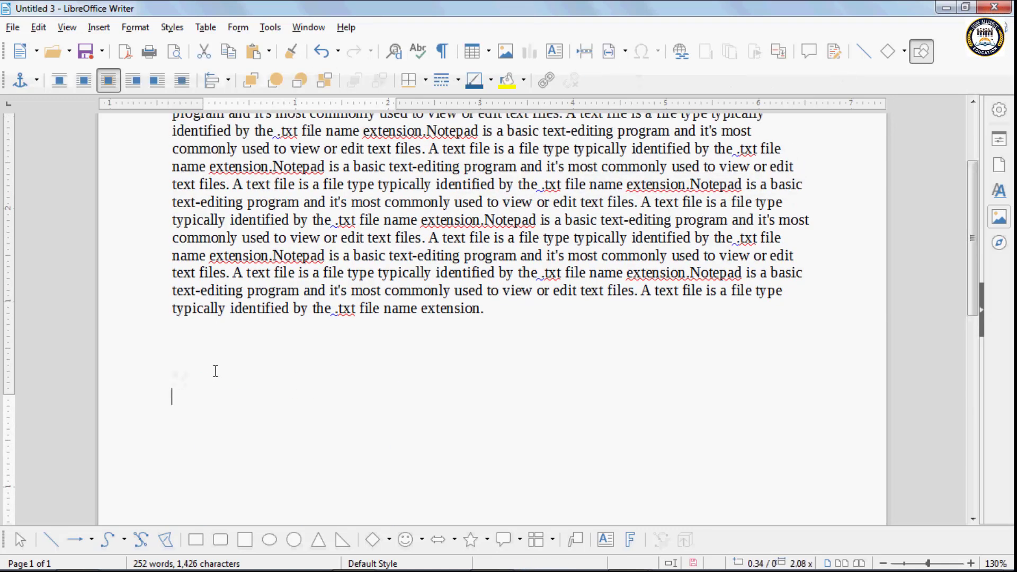
click(95, 28)
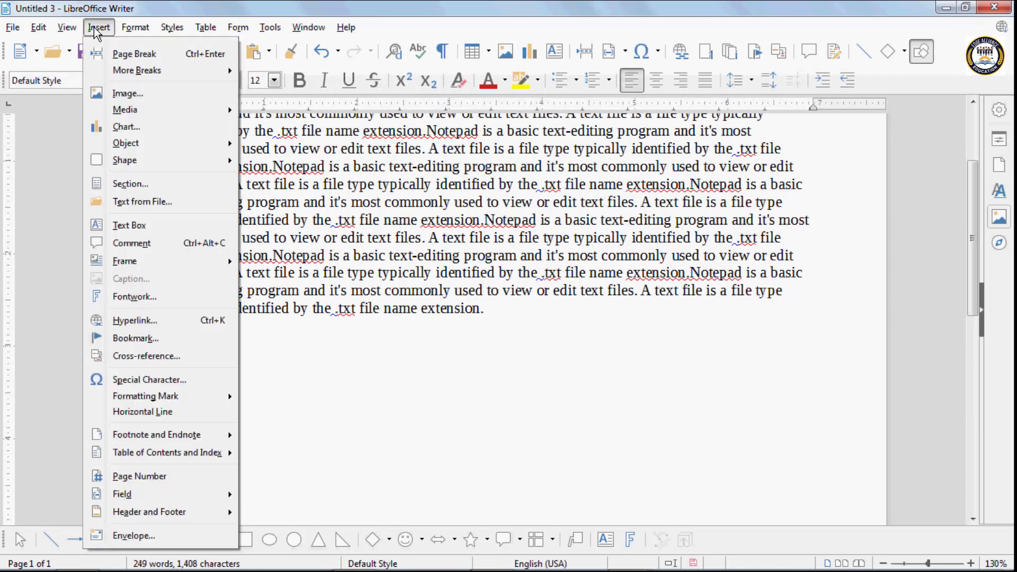
- Insert the plain light-blue arched style from the Fontwork Gallery below the body text
click(154, 298)
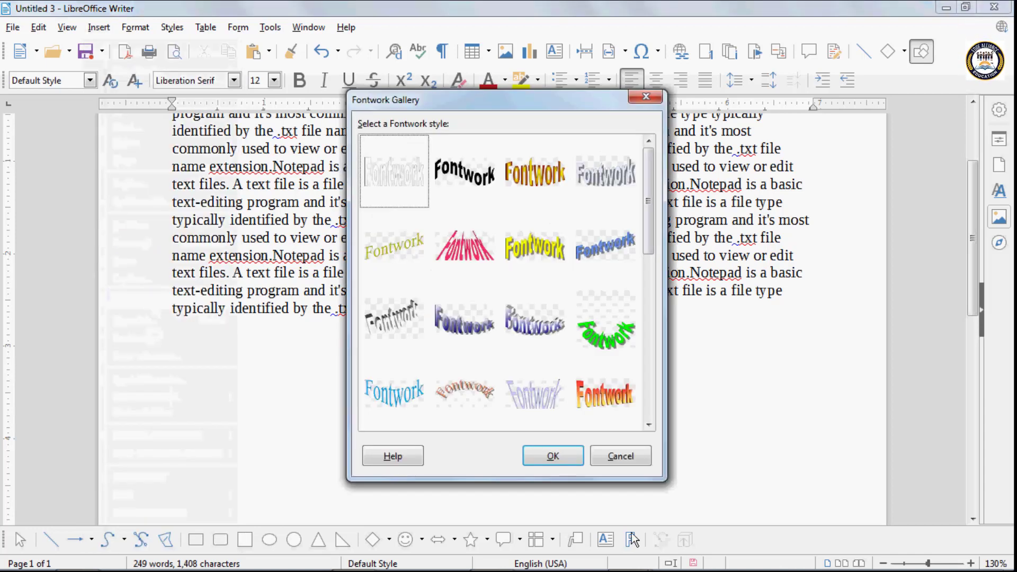
drag(648, 239, 654, 297)
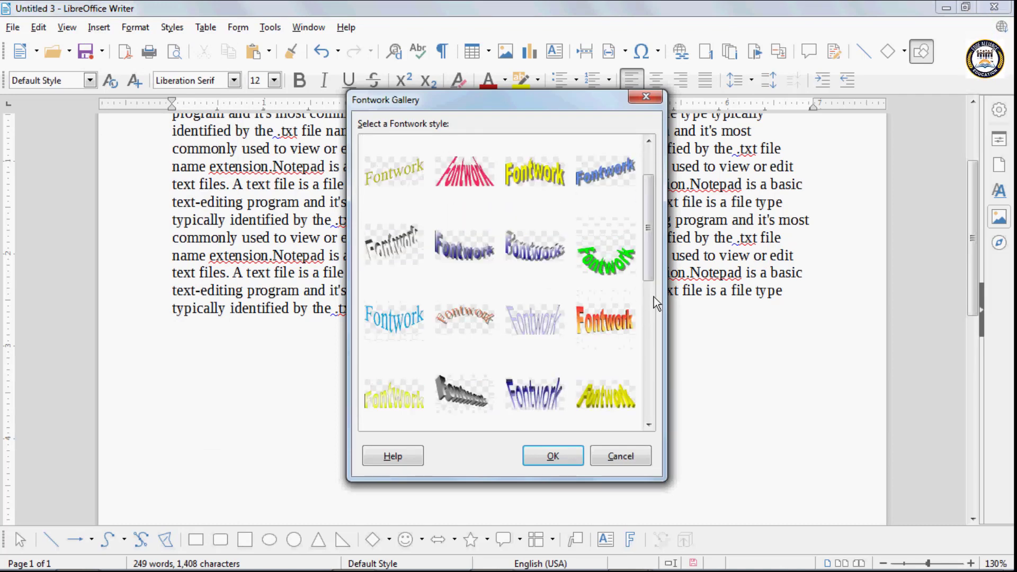
click(395, 321)
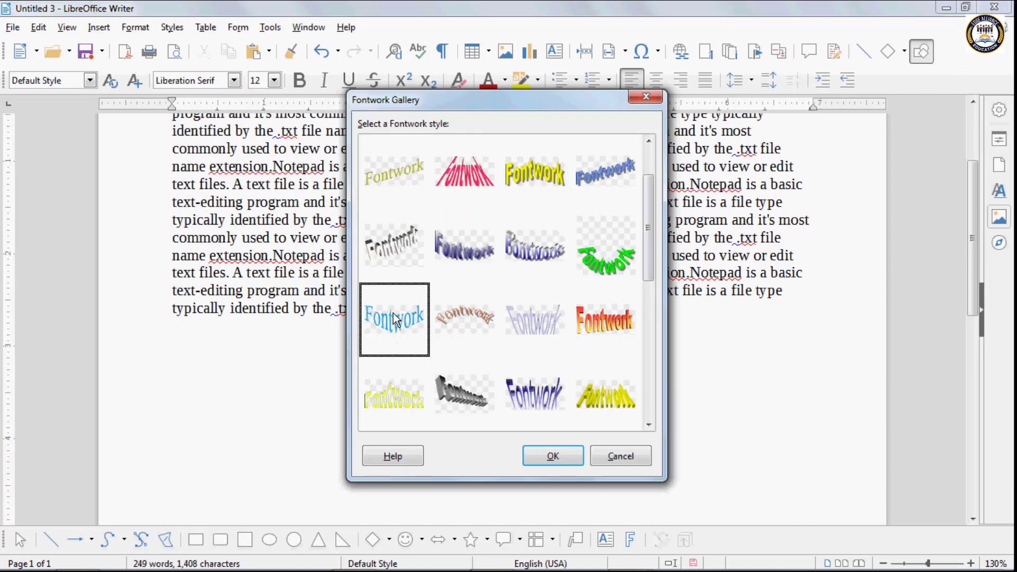
click(551, 458)
scroll(532, 412, down, 5)
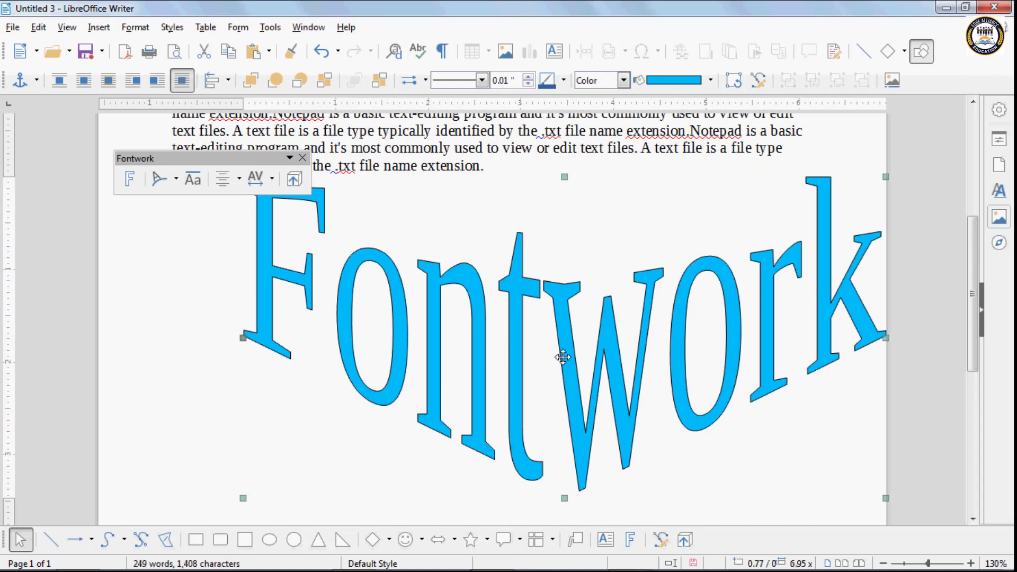
- Replace the Fontwork's default 'Fontwork' wording with 'this is my book'
double_click(563, 358)
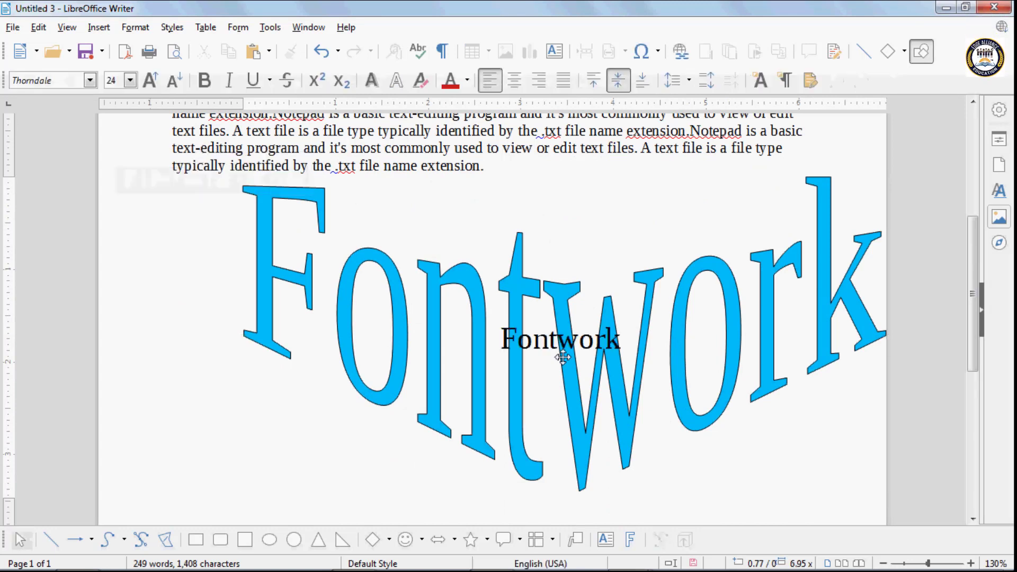
key(BackSpace)
key(BackSpace)
key(BackSpace)
key(BackSpace)
key(BackSpace)
key(BackSpace)
key(BackSpace)
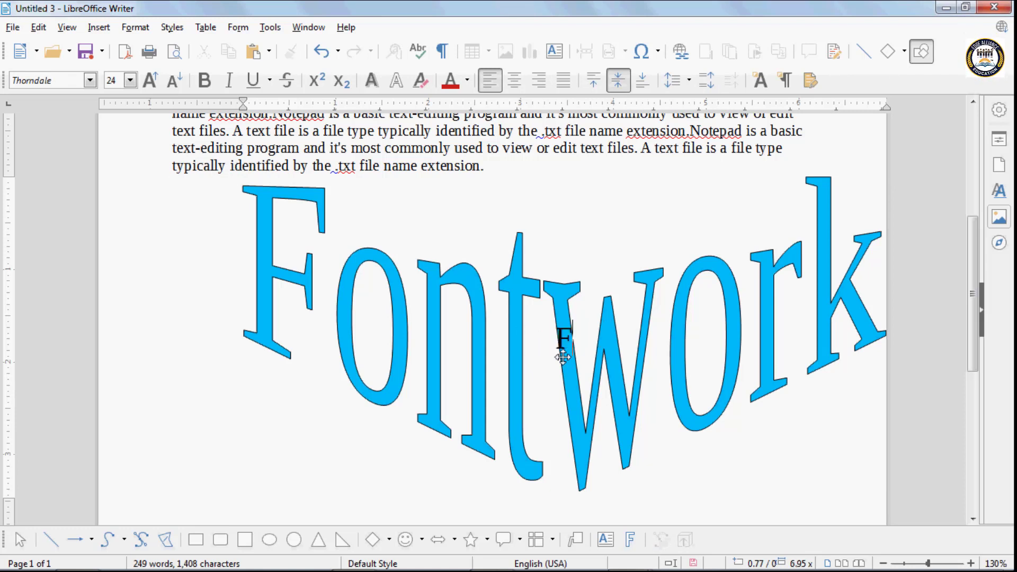
text(t)
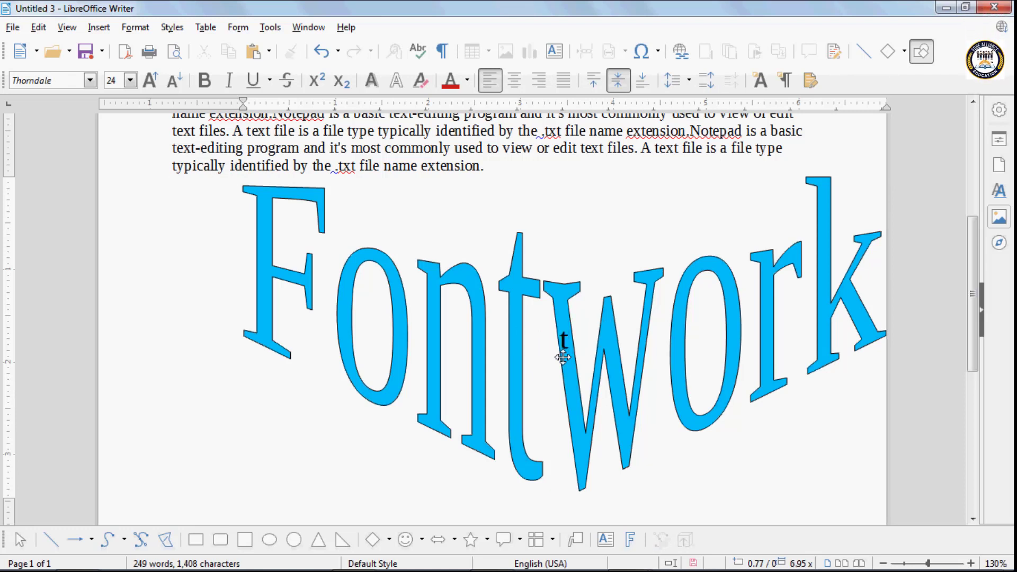
text(his is my)
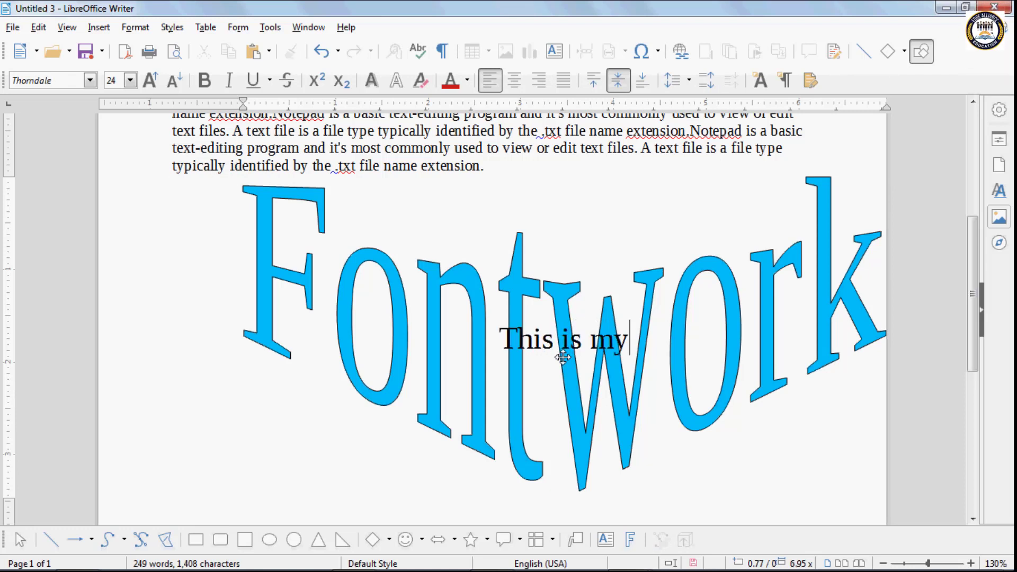
text( book)
click(563, 364)
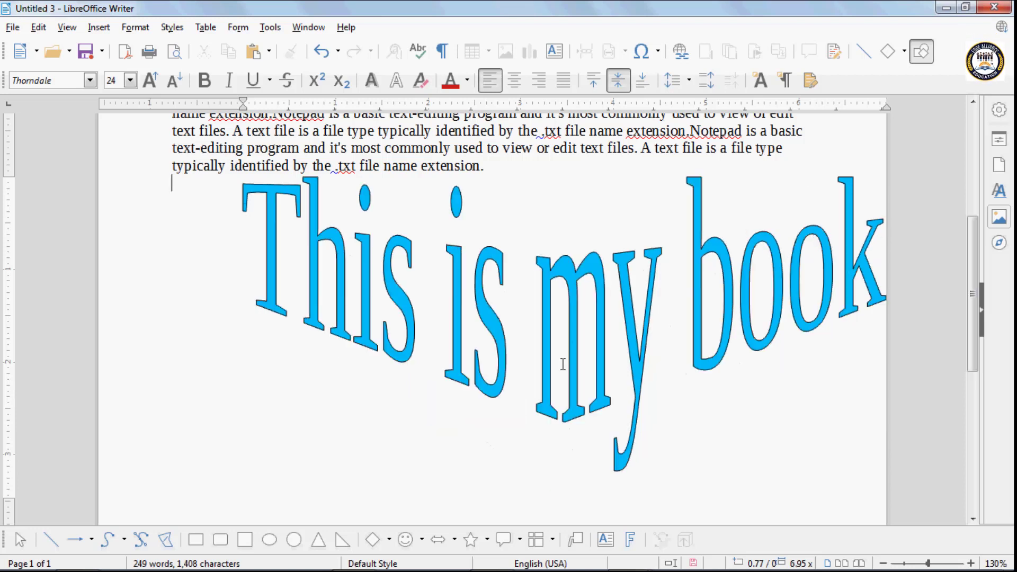
- Shrink the 'This is my book' Fontwork and move it left, just under the paragraph
click(454, 272)
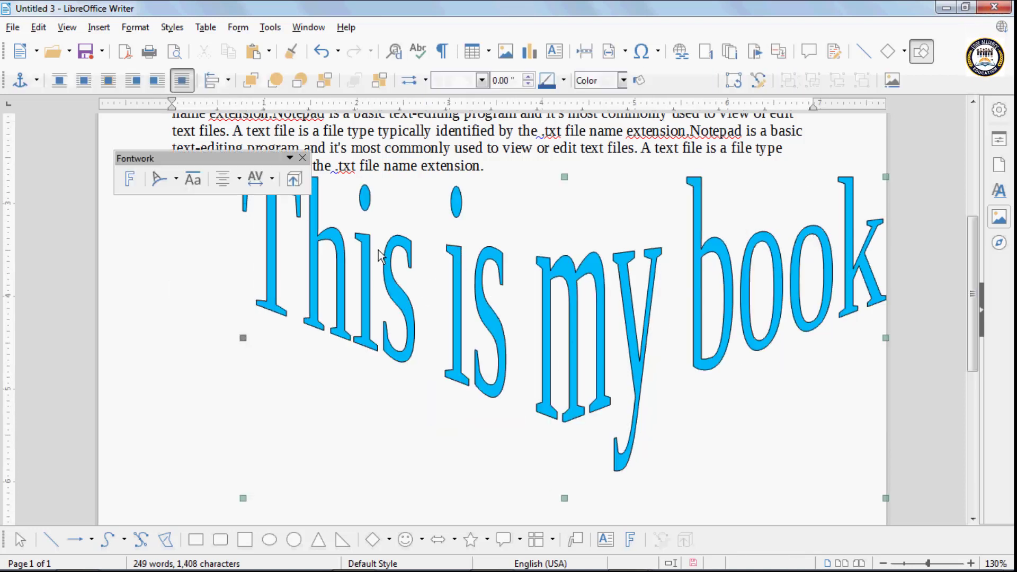
drag(254, 158, 240, 136)
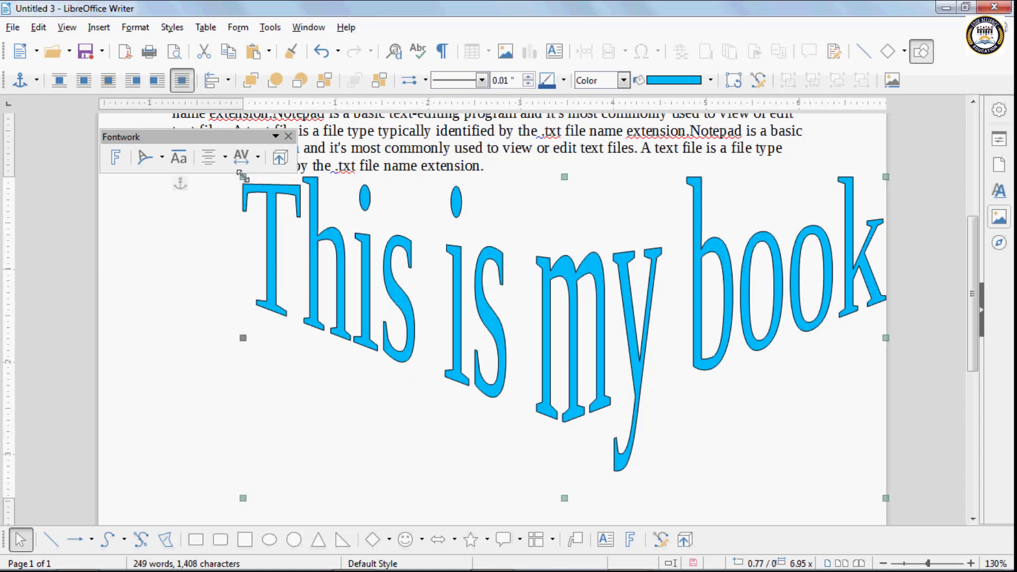
drag(243, 177, 598, 365)
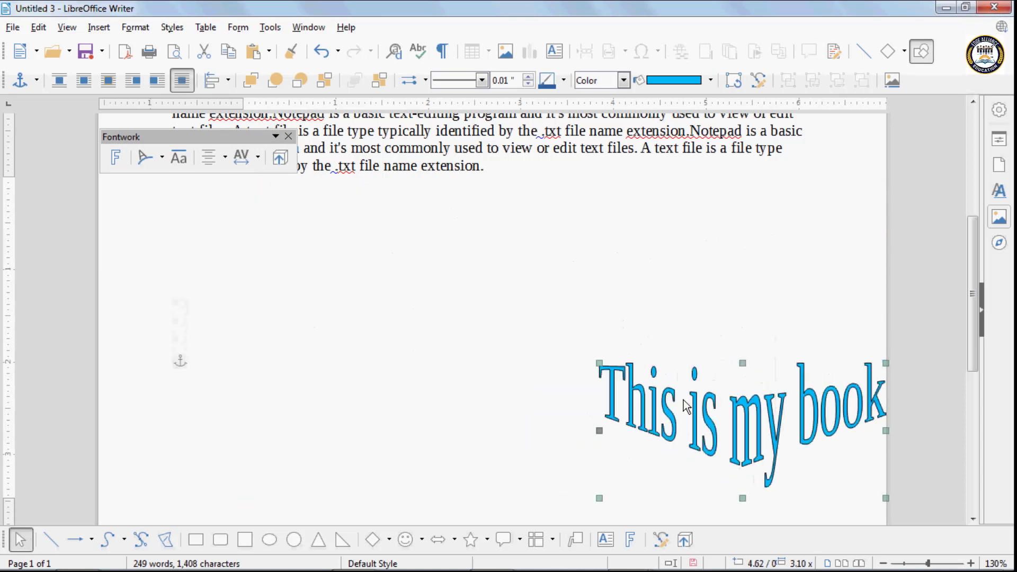
drag(694, 405, 283, 277)
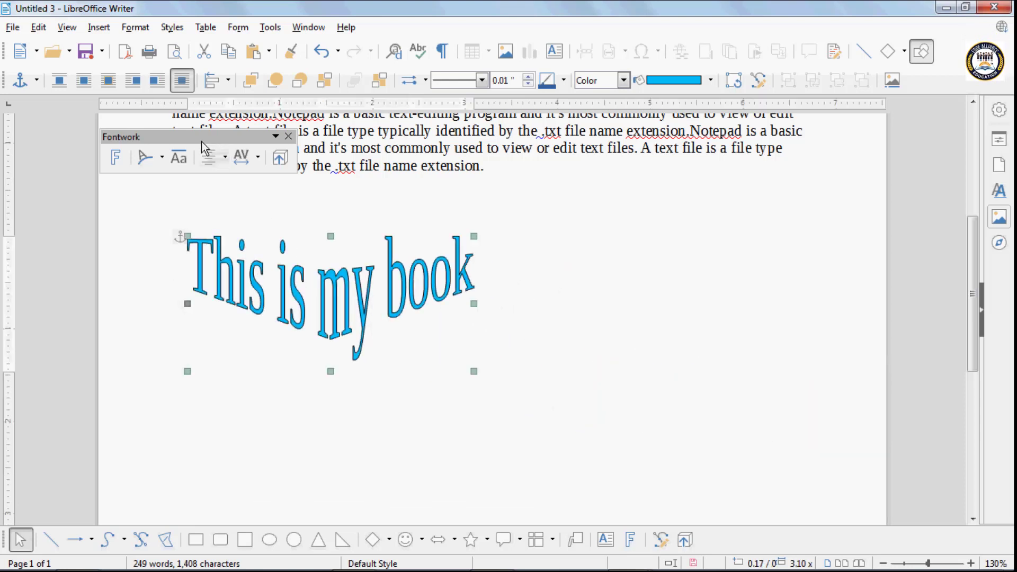
drag(206, 143, 306, 158)
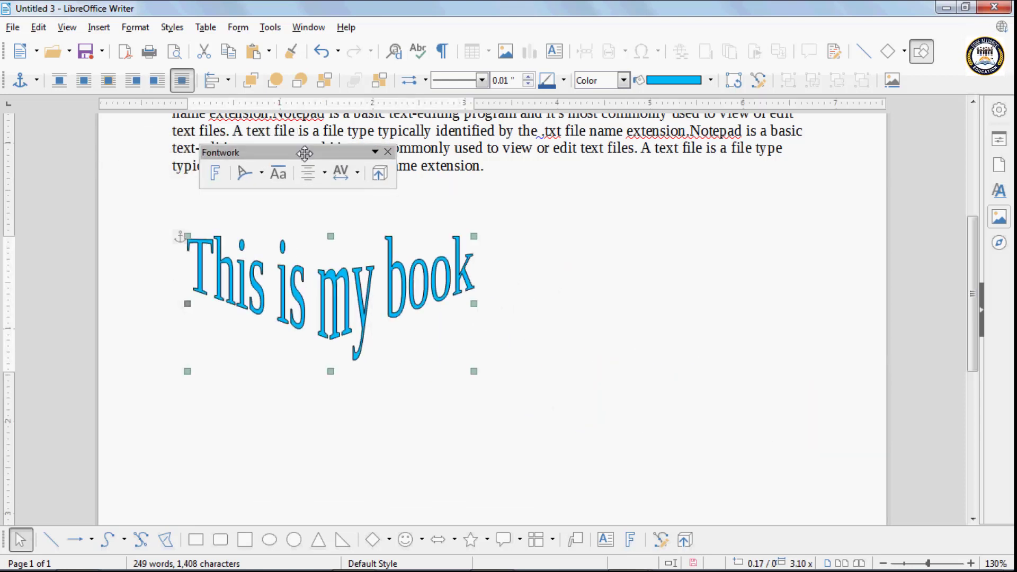
- Preview the Favorite 5 gallery style, then cancel to keep the current look
click(217, 176)
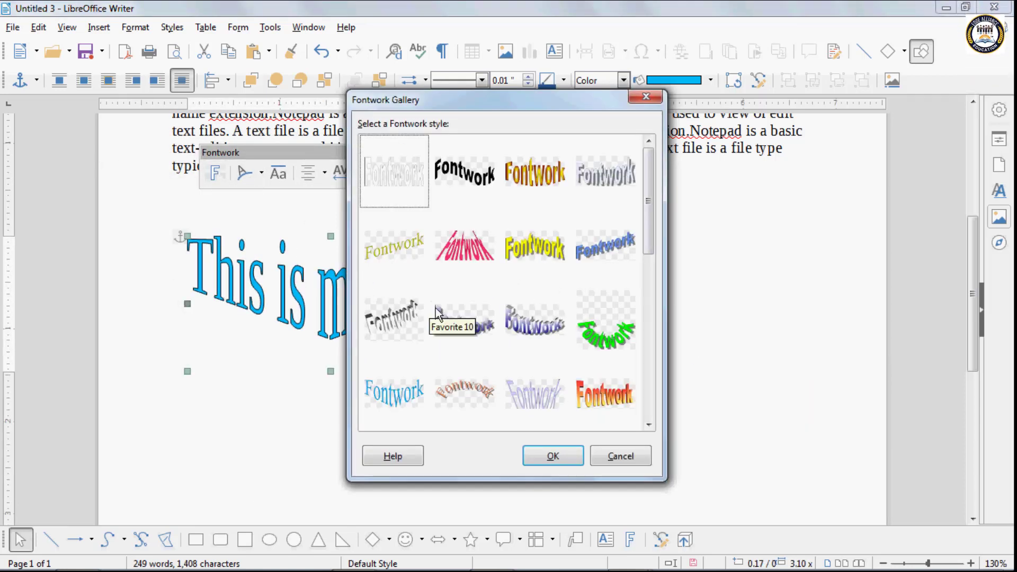
click(399, 251)
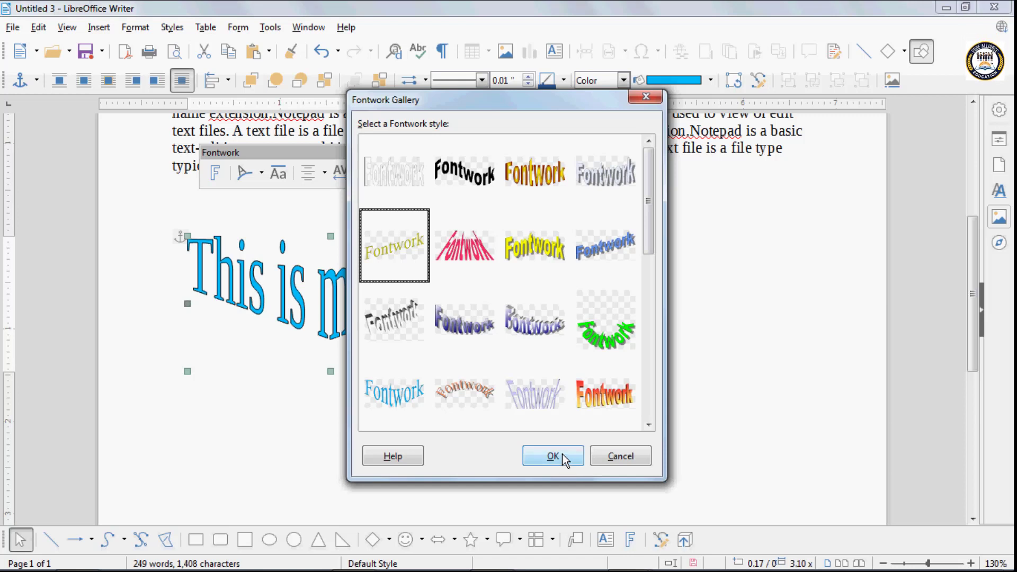
click(614, 456)
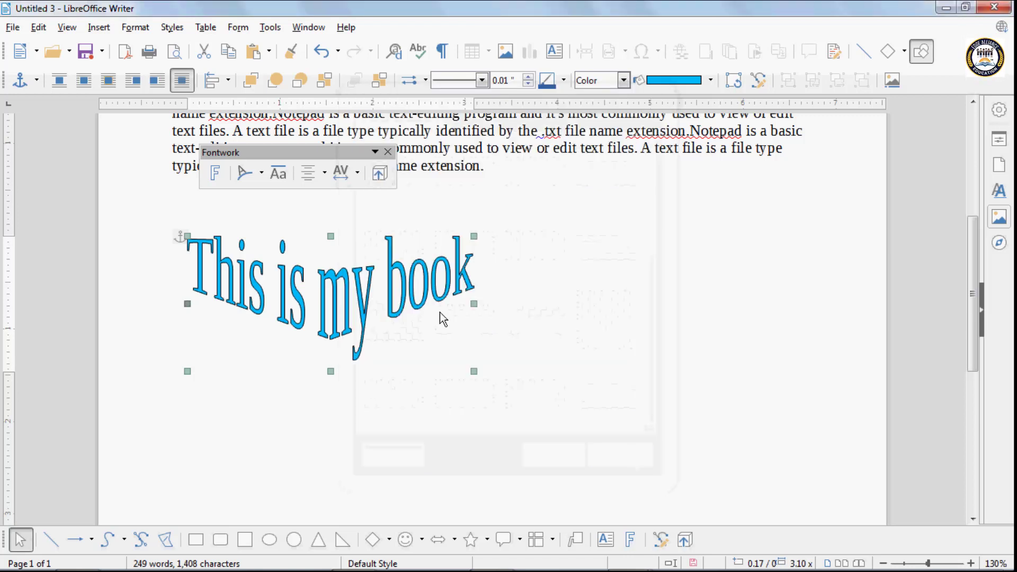
- Try straight, wave, Stop and arched Fontwork shapes, ending with the plain straight shape
click(262, 172)
click(247, 207)
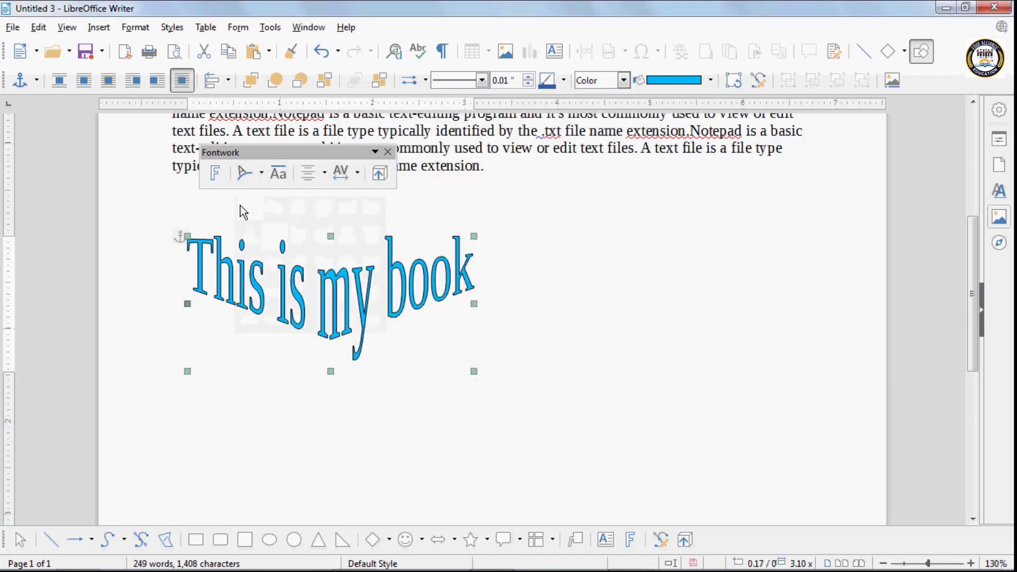
click(261, 174)
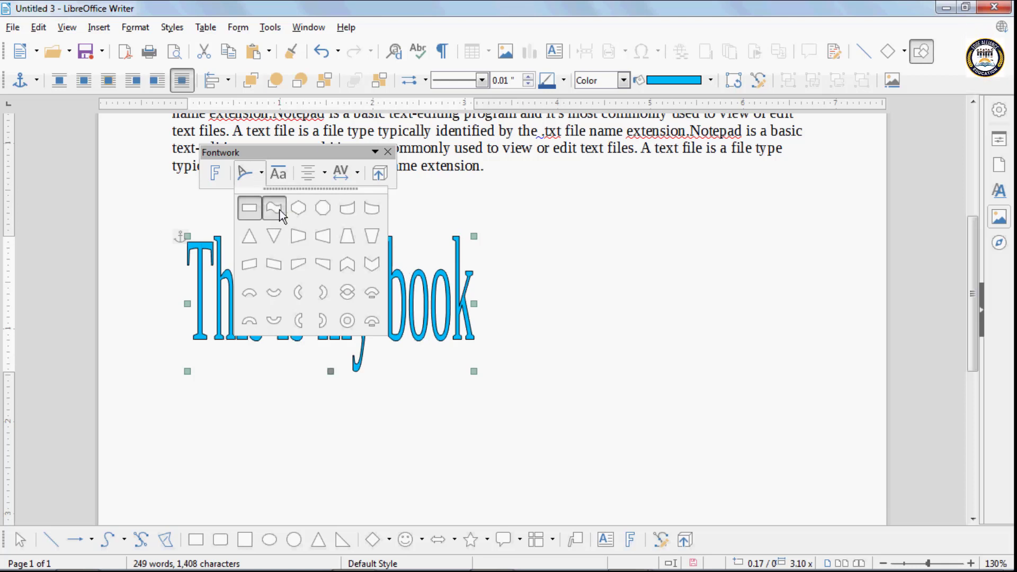
click(274, 207)
click(260, 176)
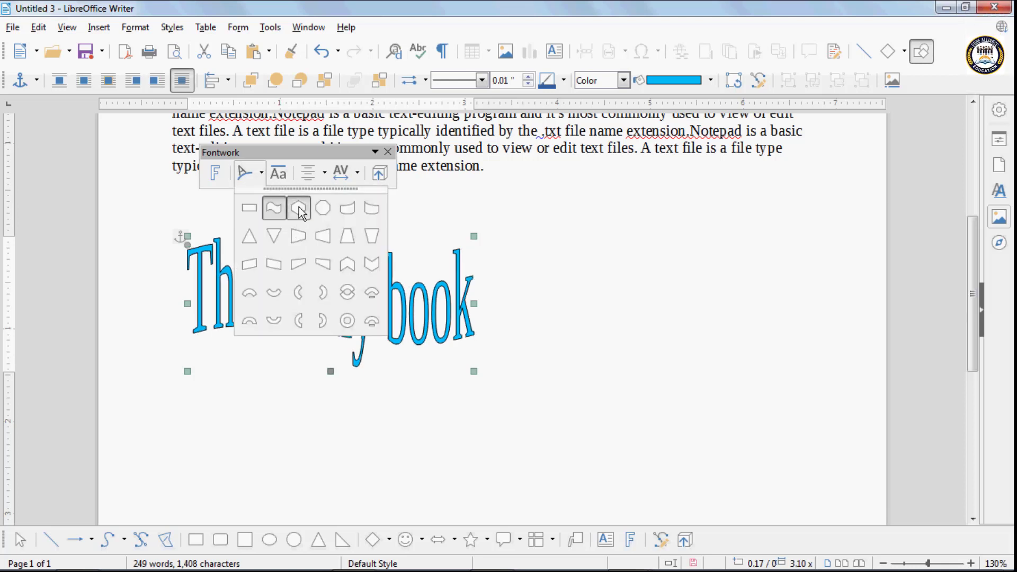
click(297, 207)
click(262, 176)
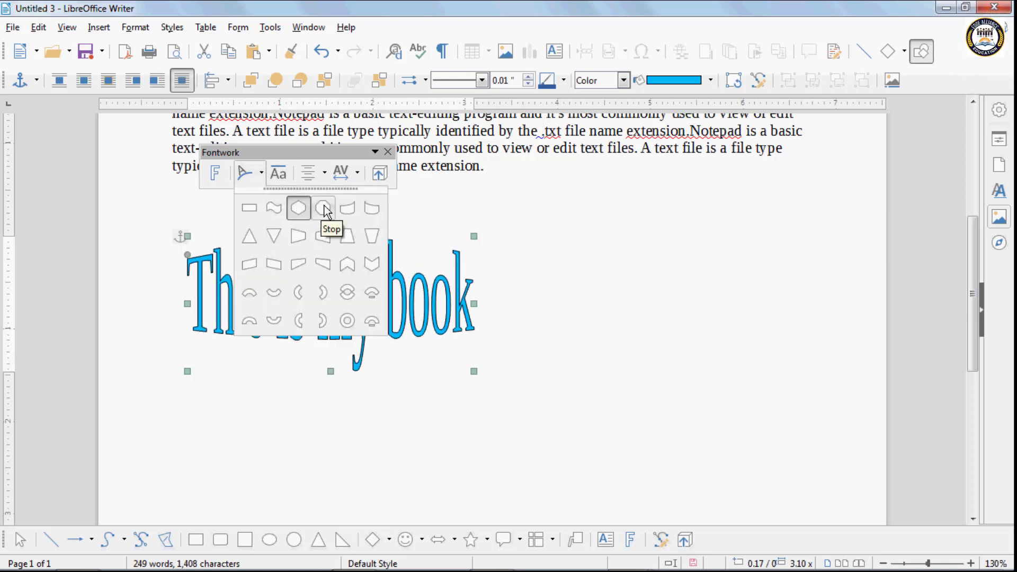
click(317, 210)
click(262, 175)
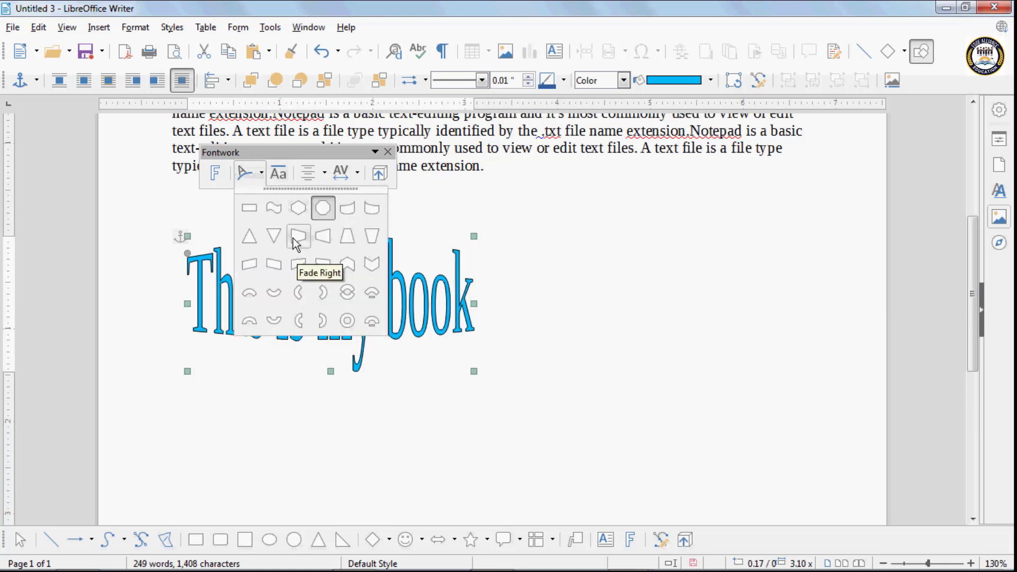
click(254, 206)
click(250, 170)
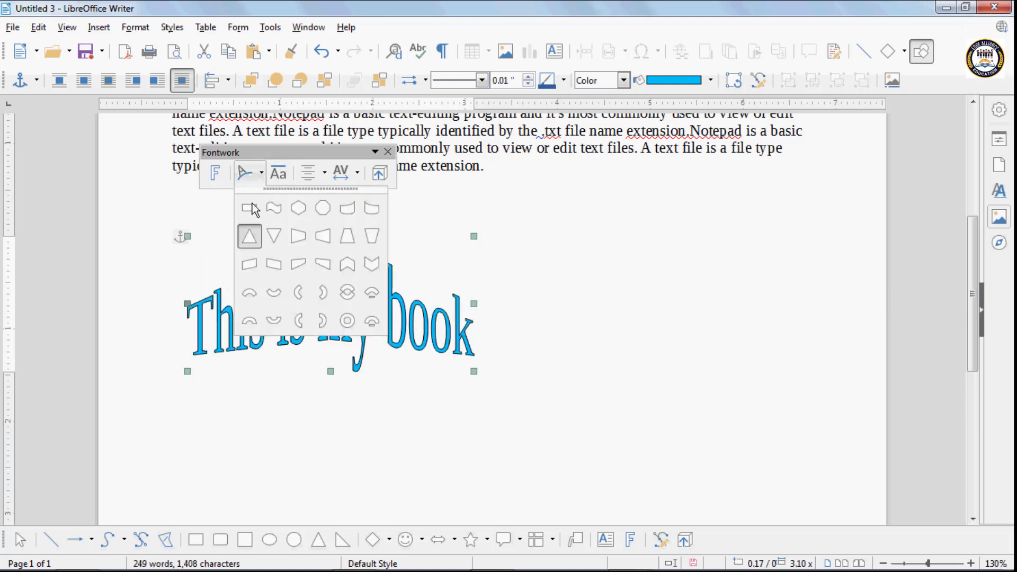
click(250, 209)
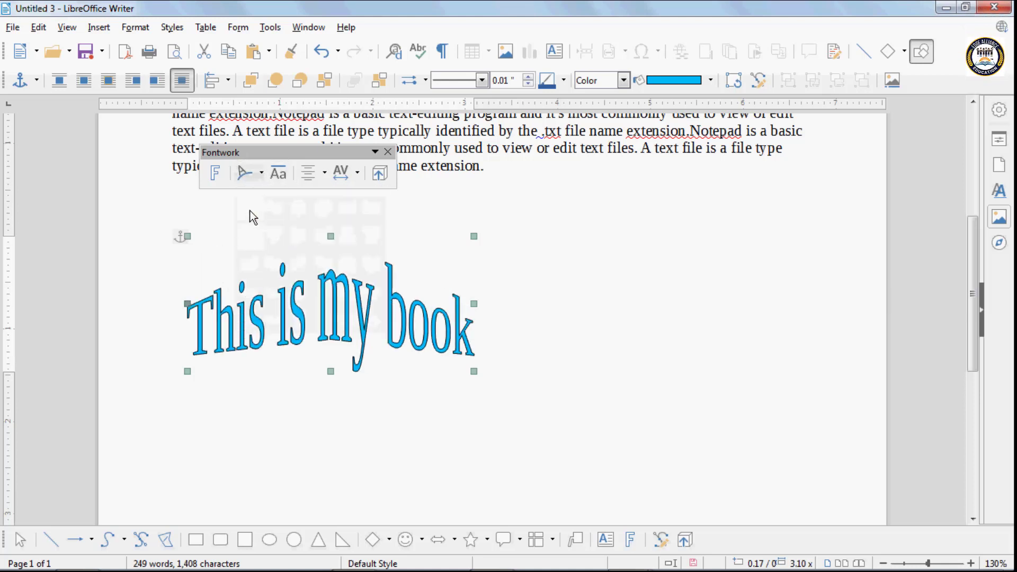
click(285, 177)
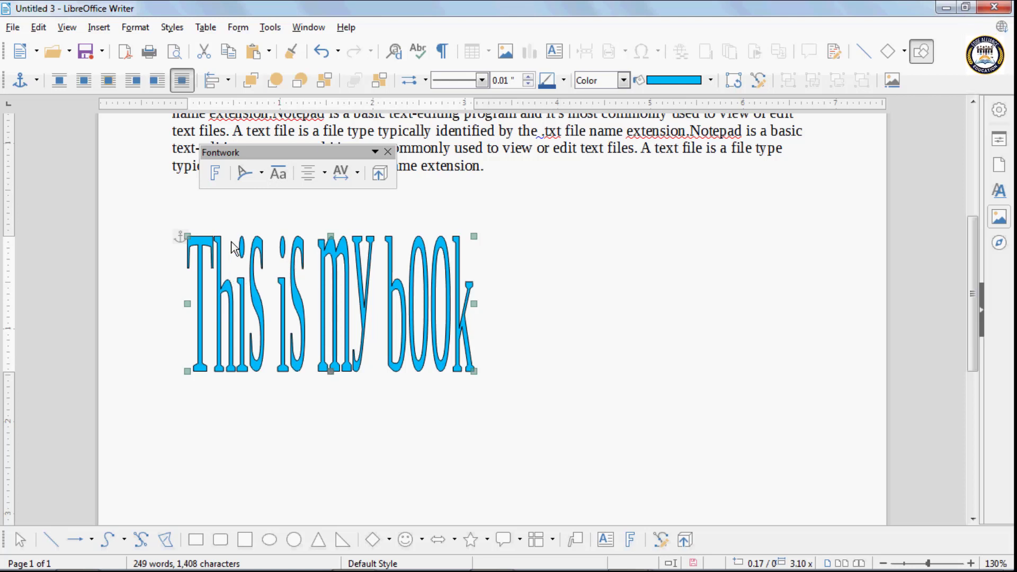
click(281, 178)
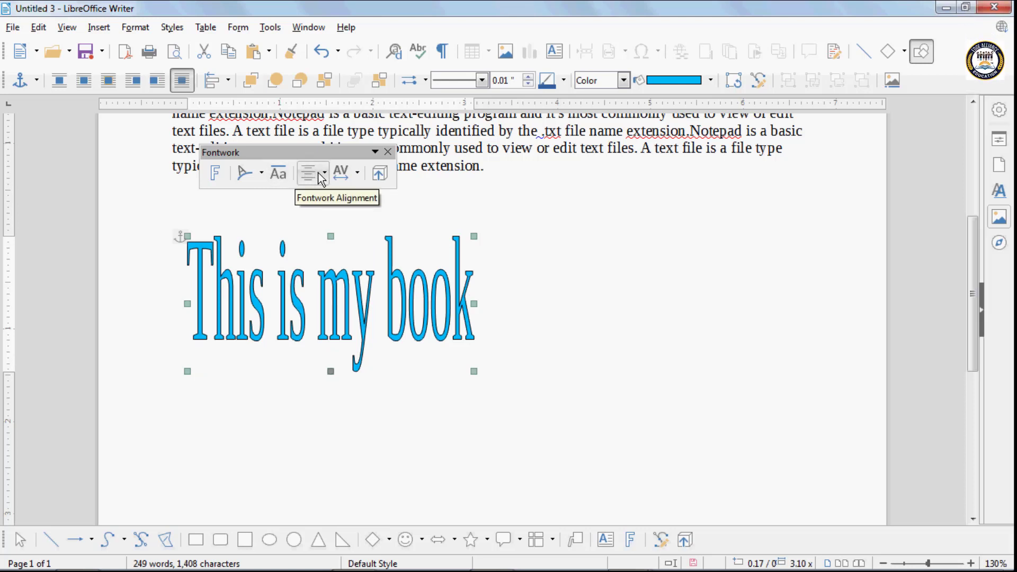
click(326, 288)
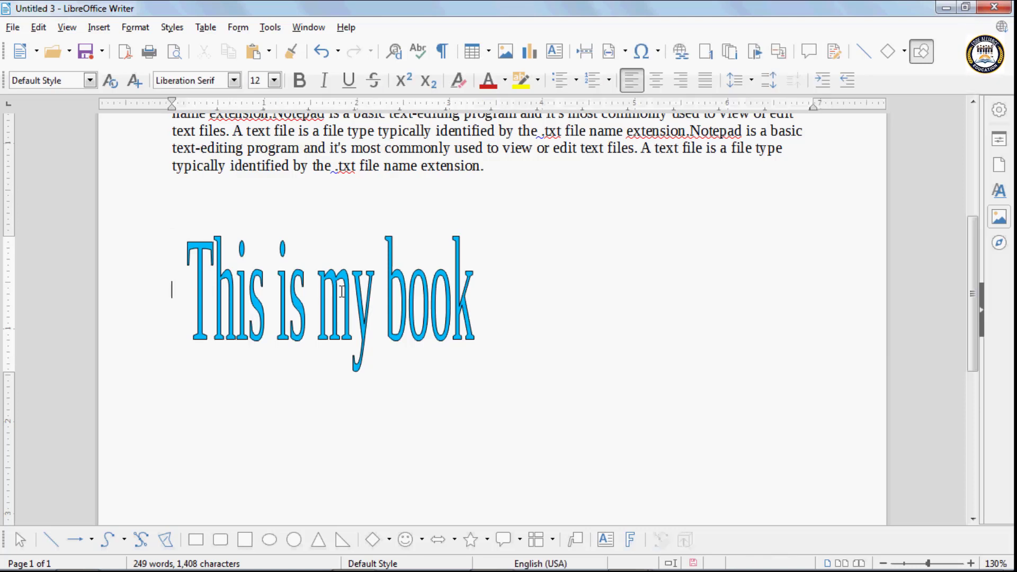
- Add the line 'My new car' under 'This is my book' and reselect the Fontwork
double_click(404, 297)
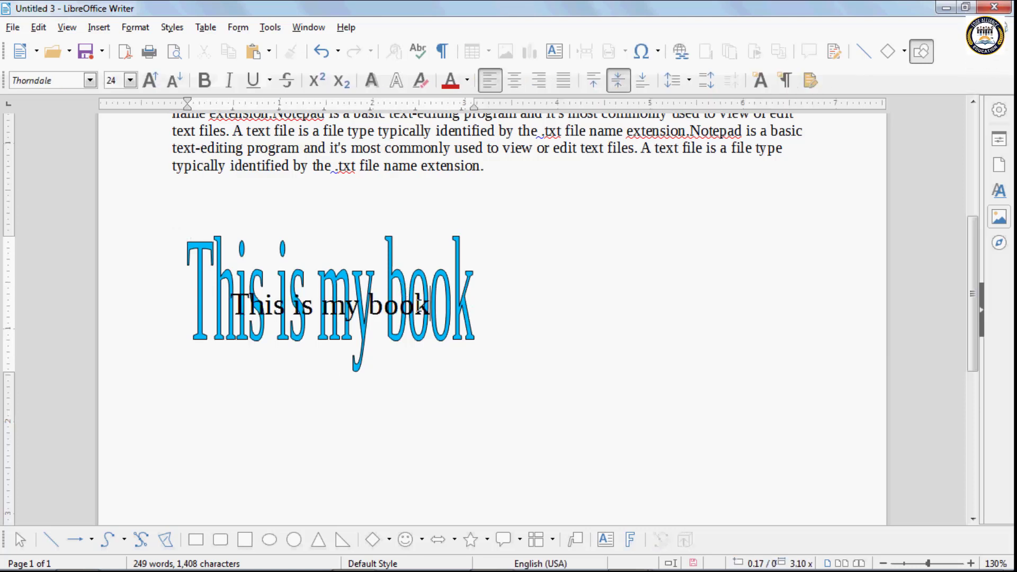
text(My new car)
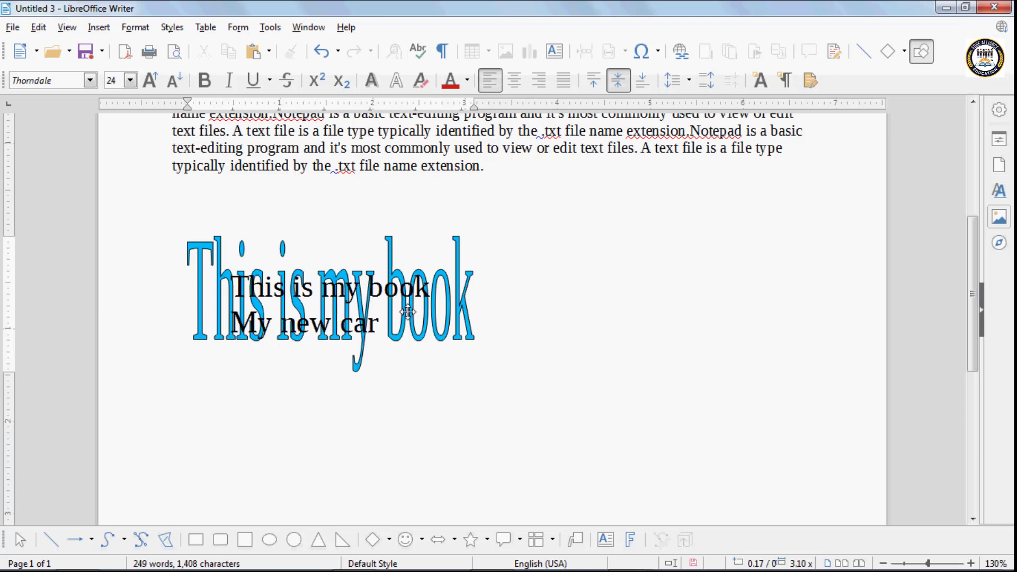
click(403, 376)
click(336, 247)
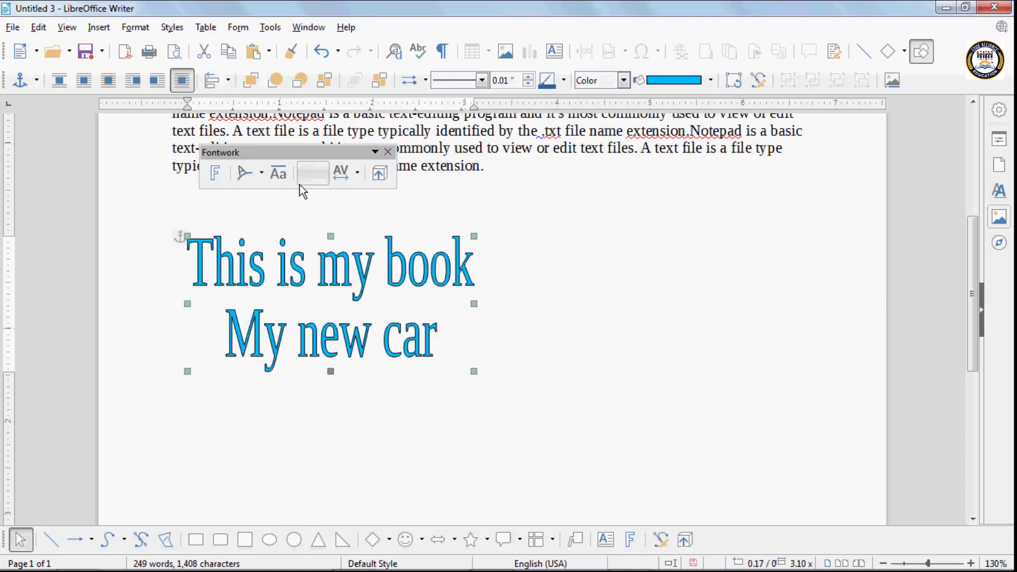
- Try left, center, right and word-justify alignment on the Fontwork text
click(322, 179)
click(331, 196)
click(324, 173)
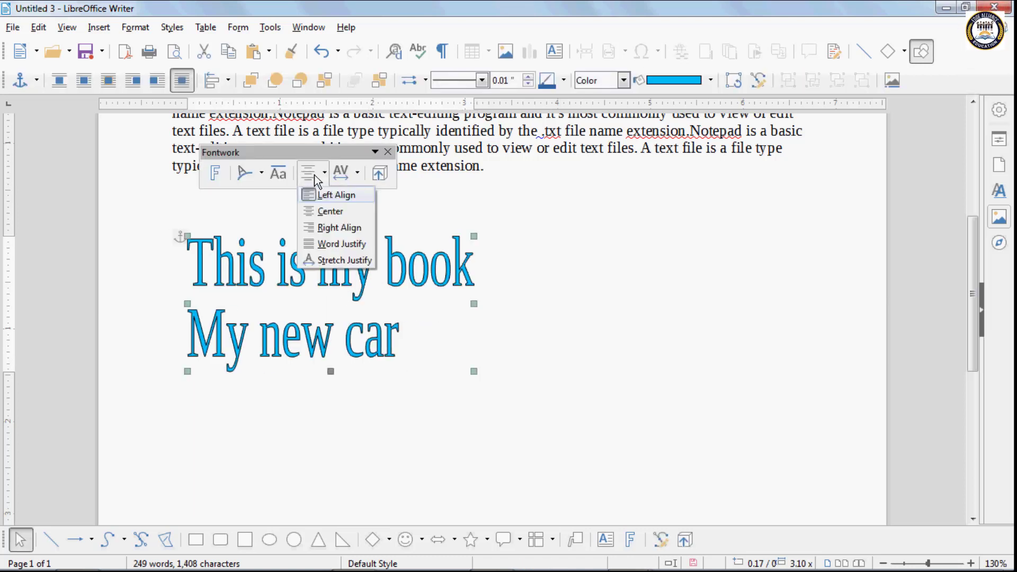
click(332, 212)
click(325, 172)
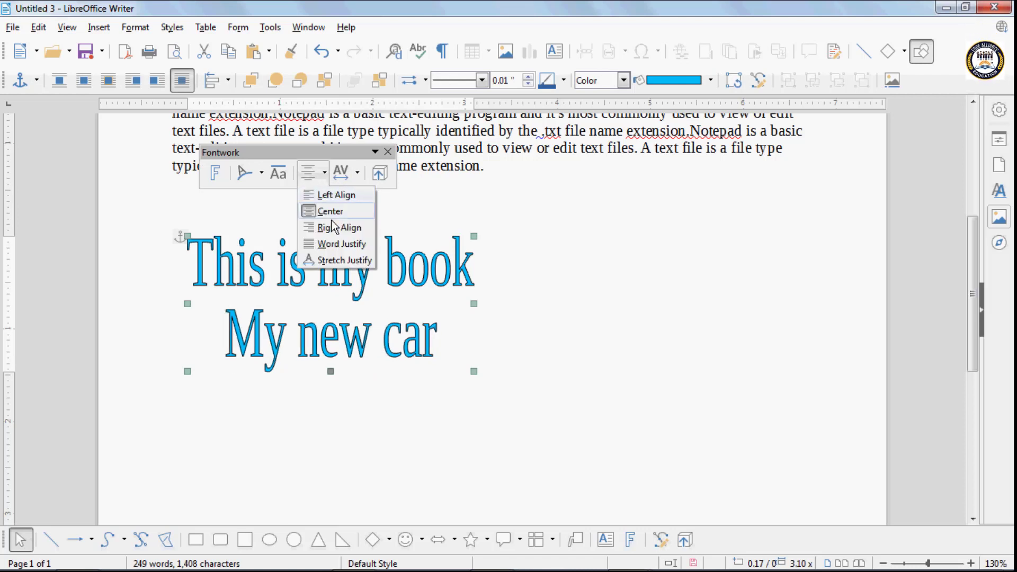
click(339, 226)
click(324, 173)
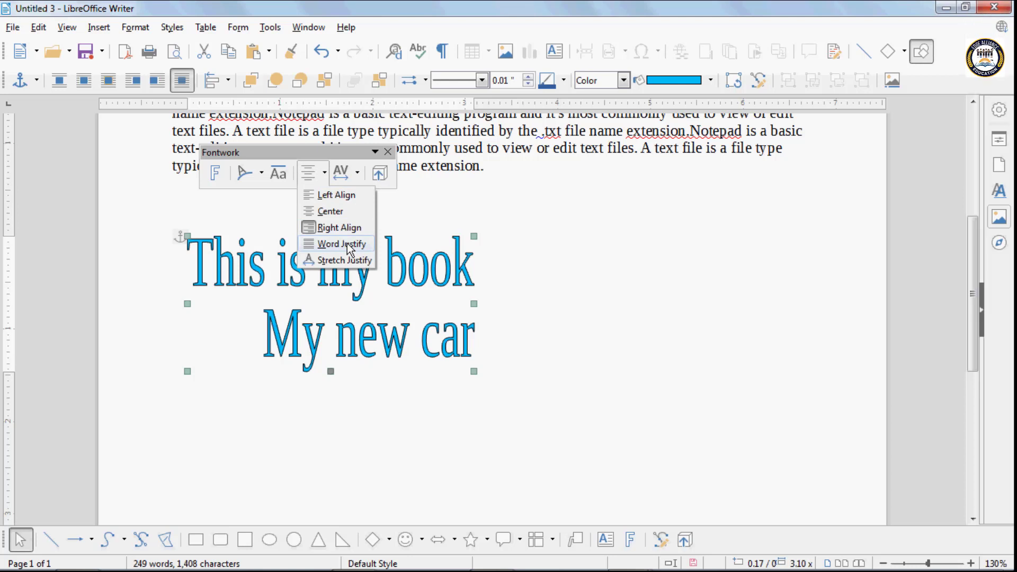
click(348, 245)
- Apply Stretch Justify alignment and Very Tight character spacing to the Fontwork
click(316, 179)
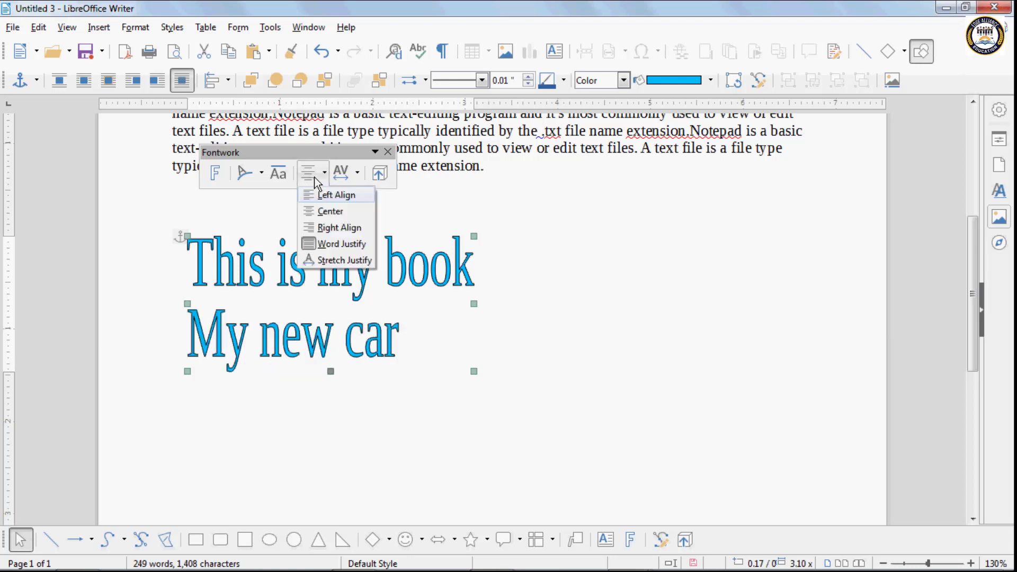
click(338, 261)
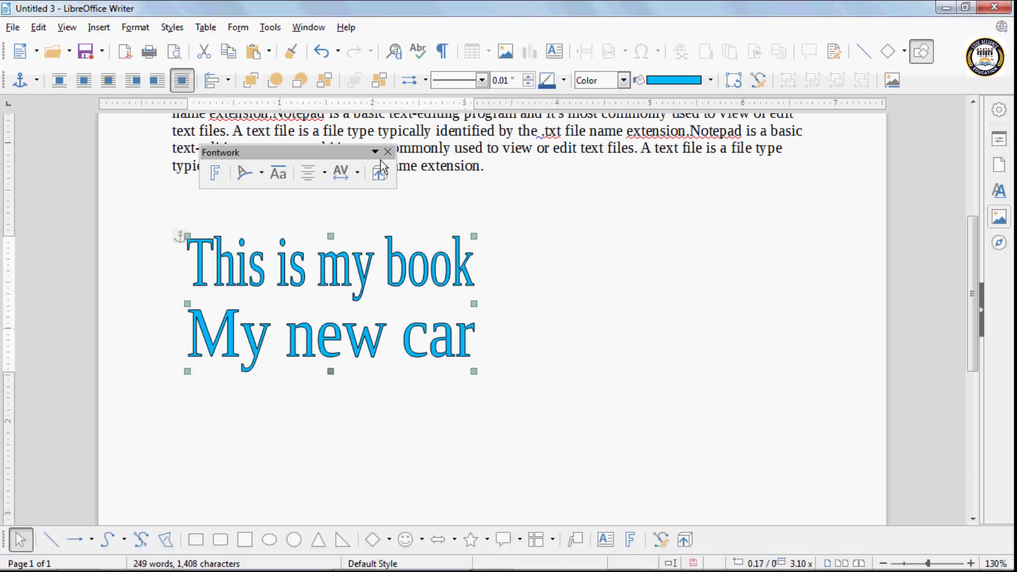
click(350, 178)
click(365, 195)
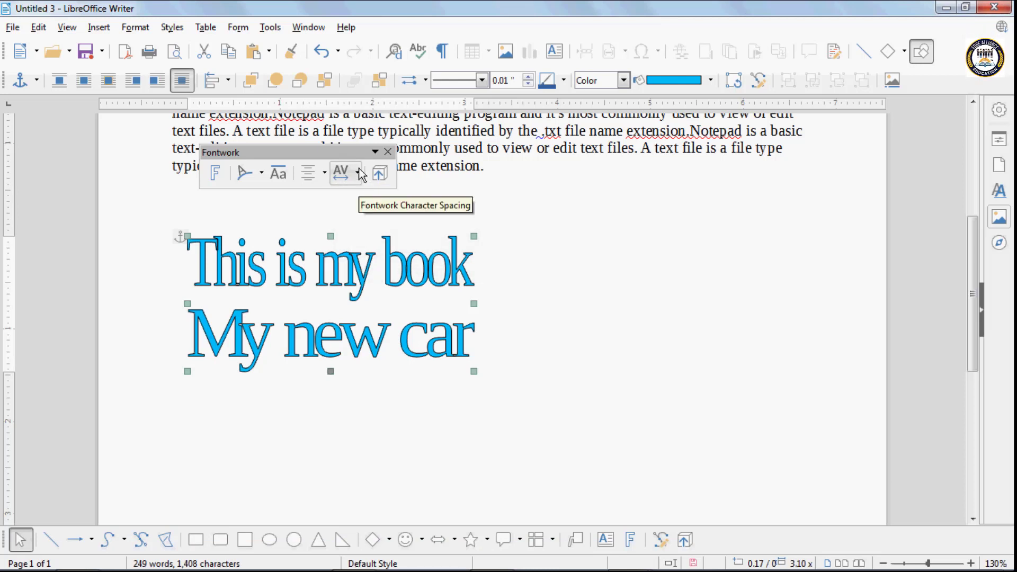
- Try Tight, Normal, Loose and Very Loose letter spacing, then tighten the spacing again
click(359, 173)
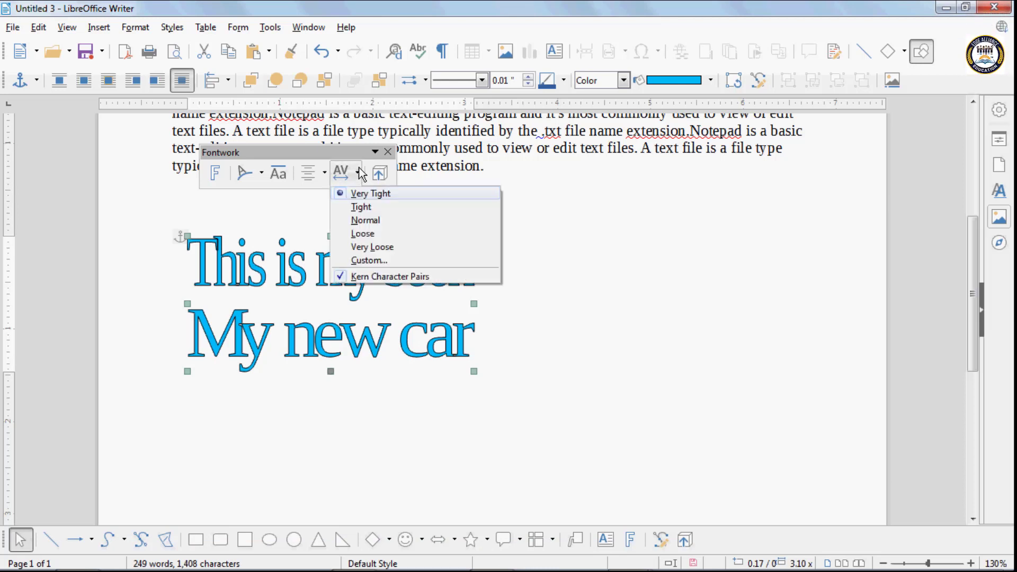
click(362, 207)
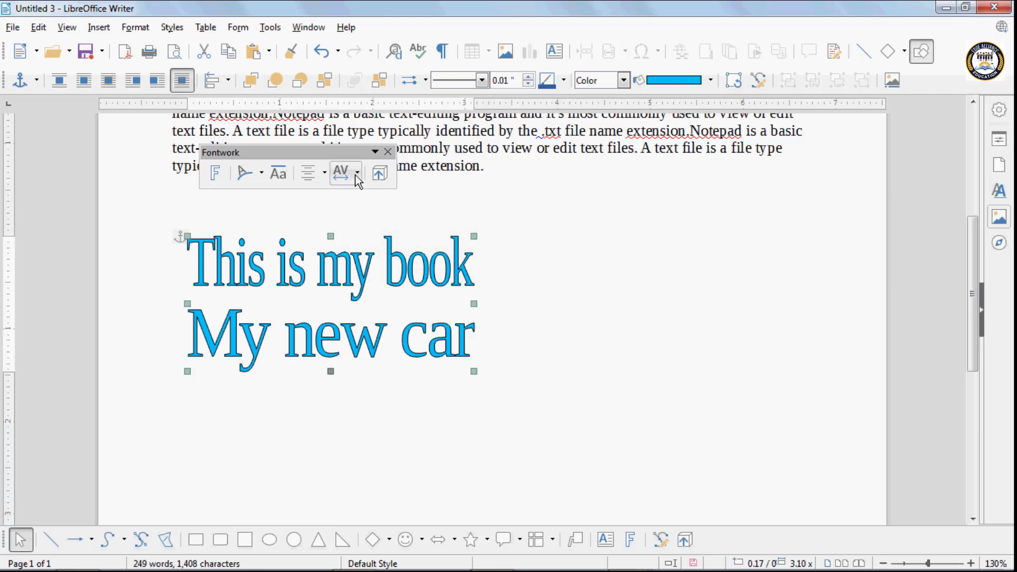
click(358, 175)
click(365, 219)
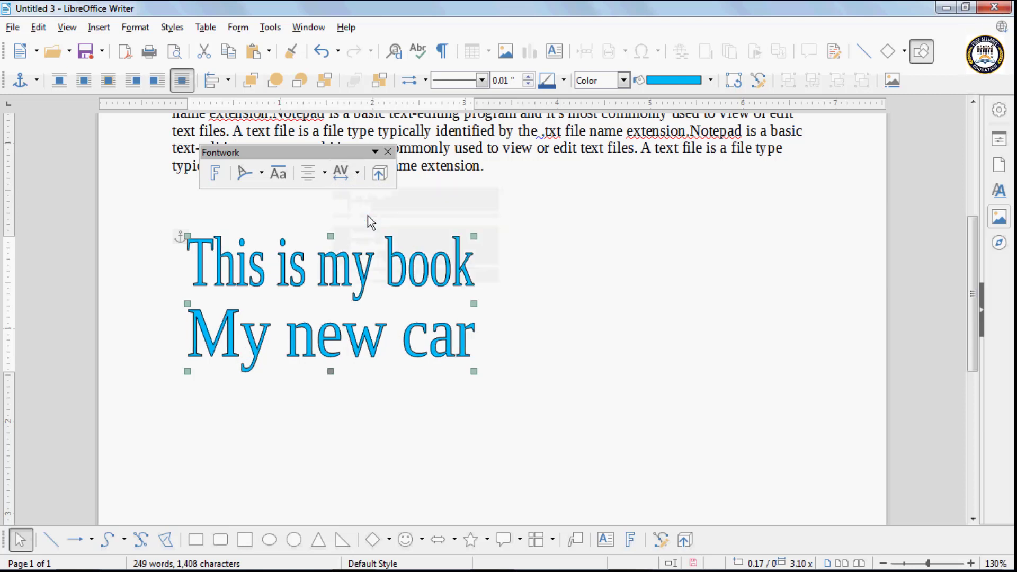
click(358, 175)
click(365, 245)
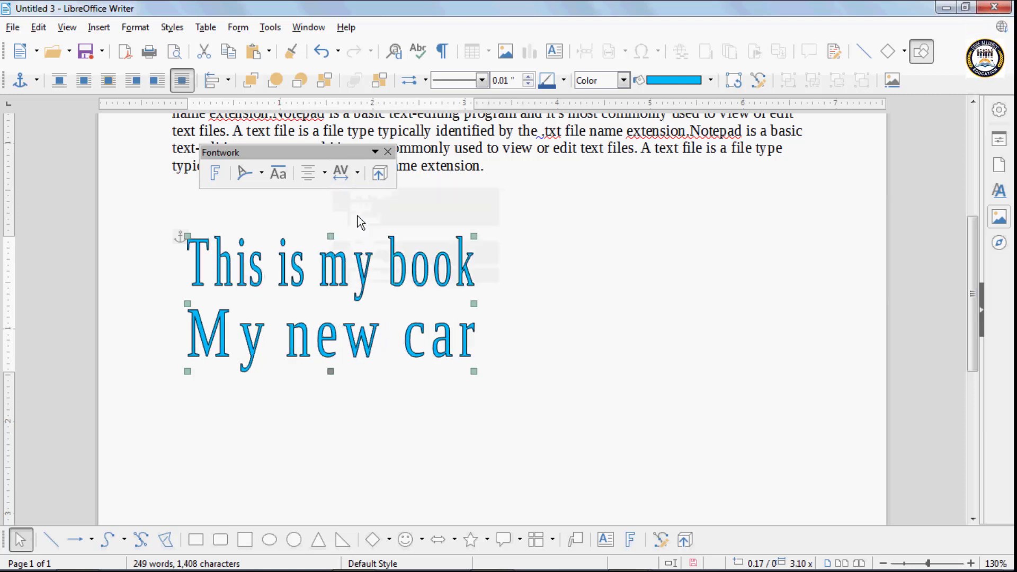
click(351, 176)
click(374, 247)
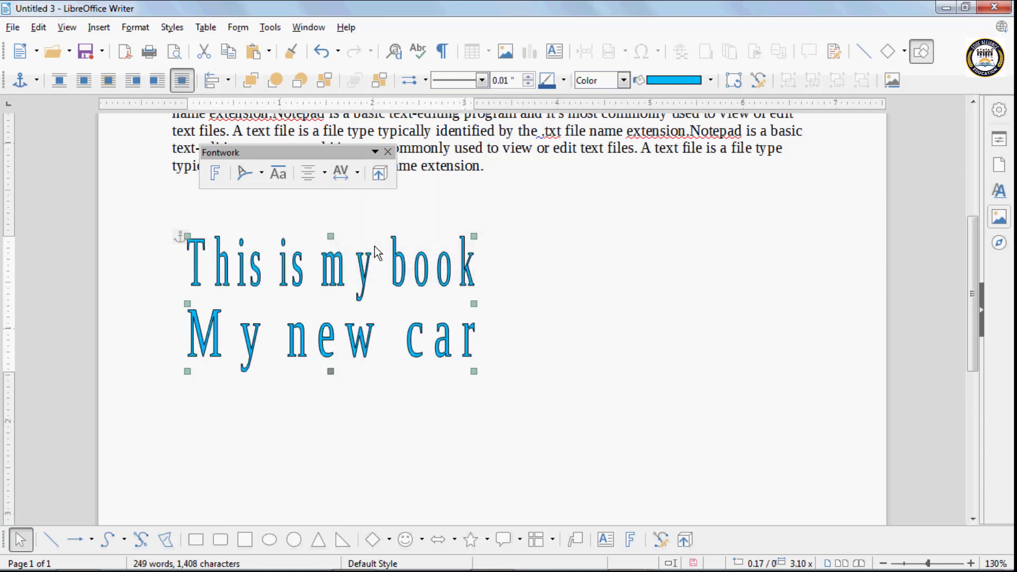
click(353, 179)
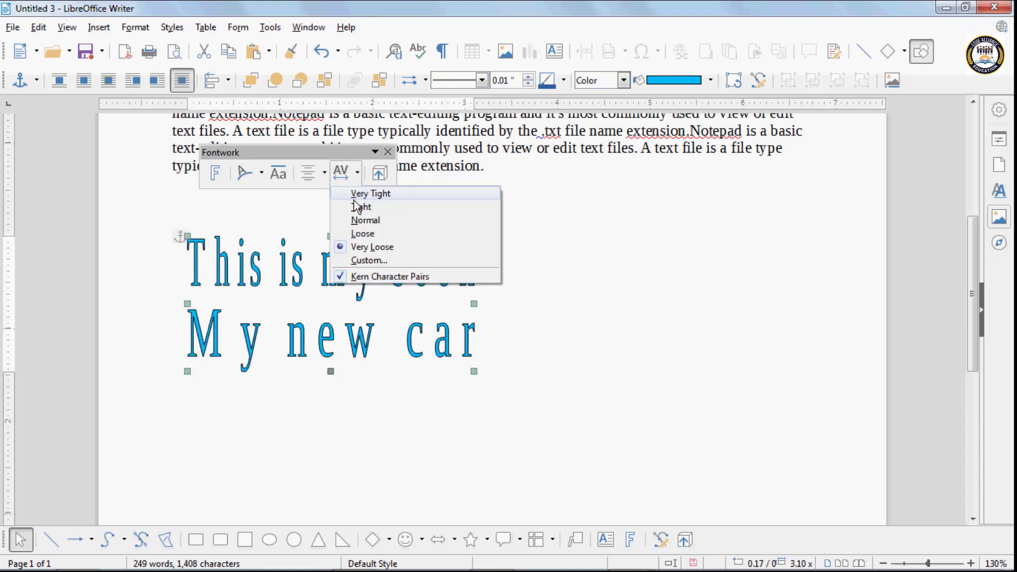
click(354, 201)
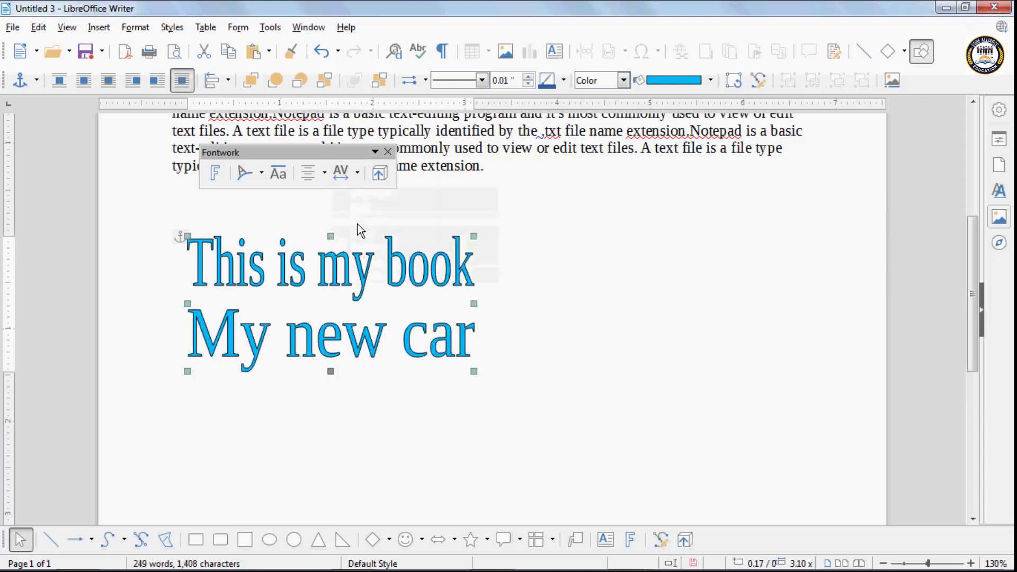
- Make the Fontwork 3D extruded text and colour the extrusion bright yellow
click(379, 179)
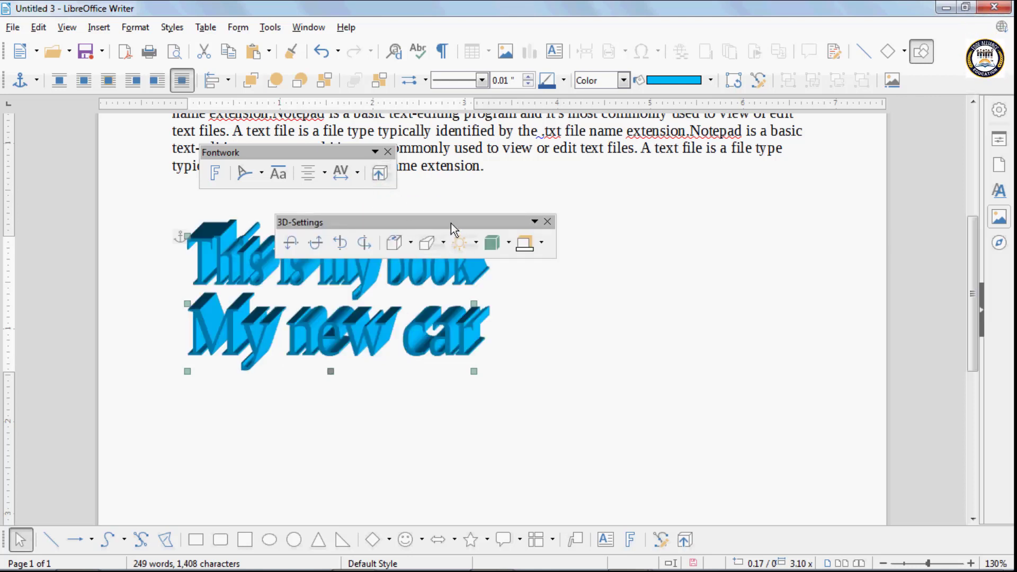
drag(452, 222, 570, 185)
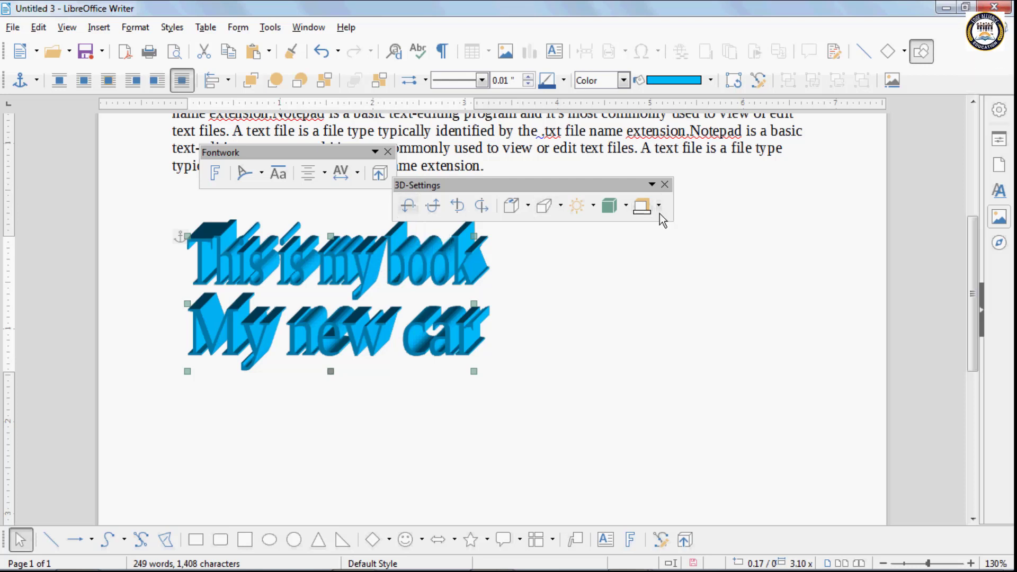
click(658, 206)
click(654, 309)
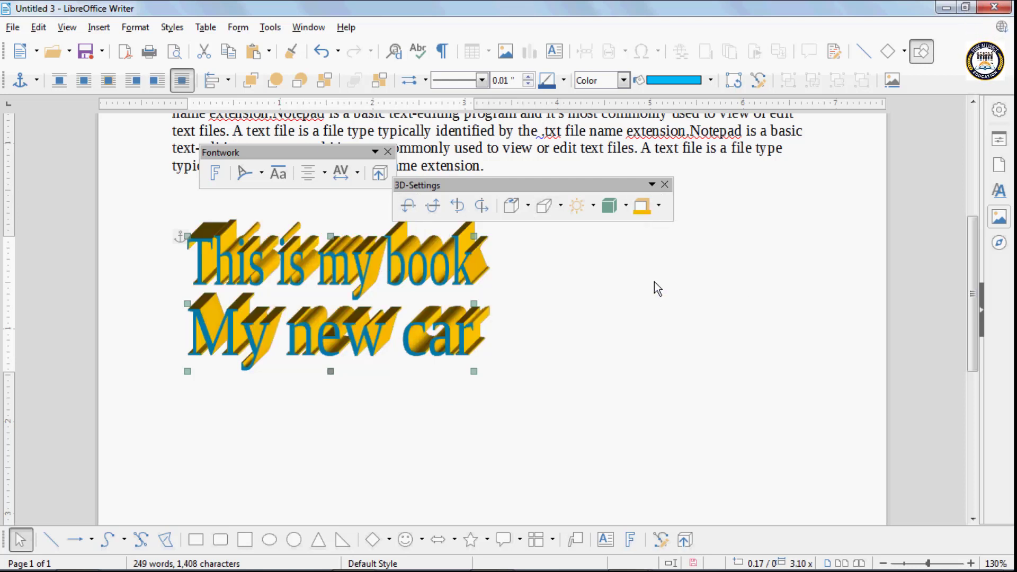
click(659, 206)
click(641, 309)
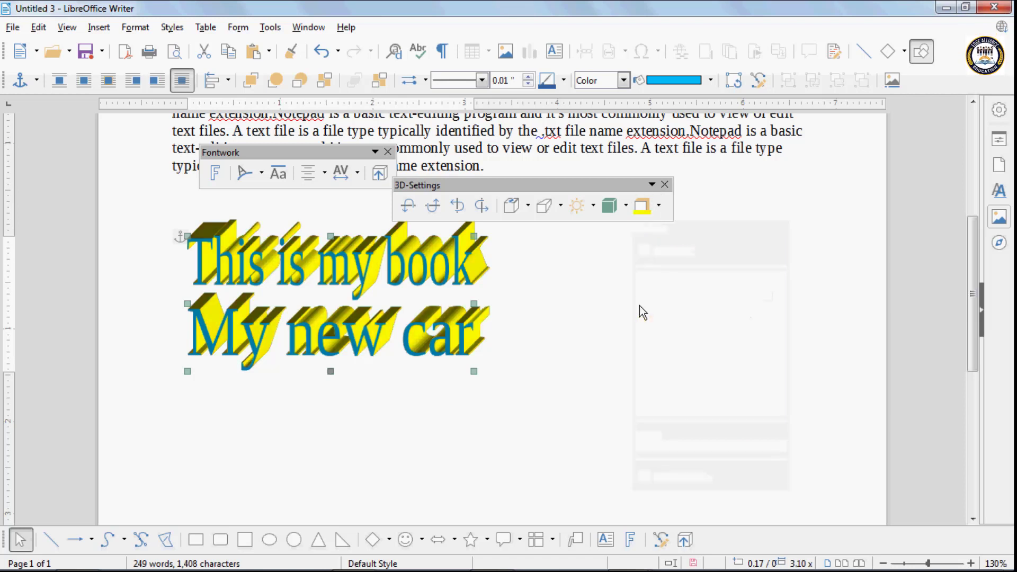
- Try wireframe, matt and plastic surfaces, settling on a metal finish for the 3D text
click(625, 206)
click(632, 229)
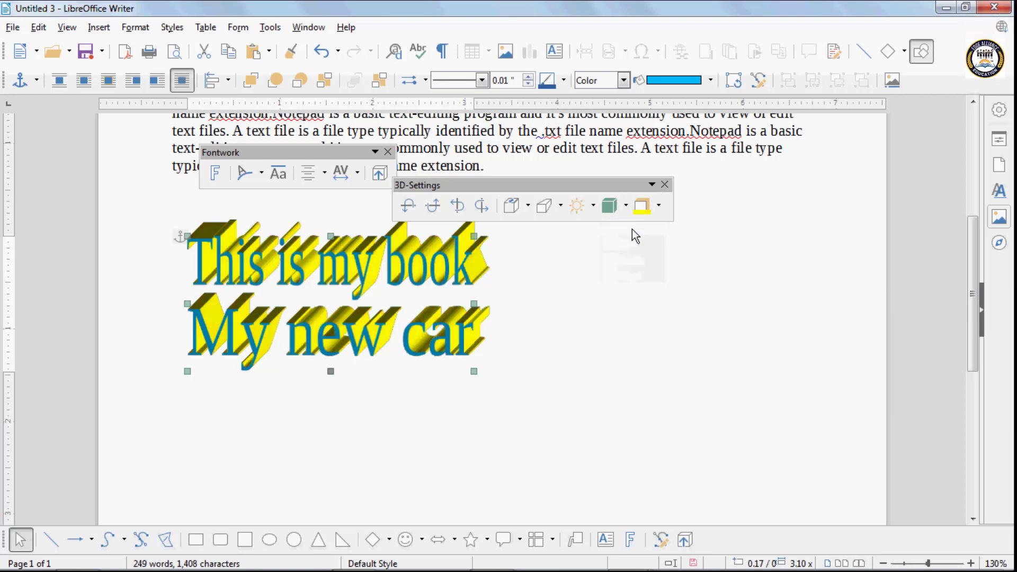
click(626, 206)
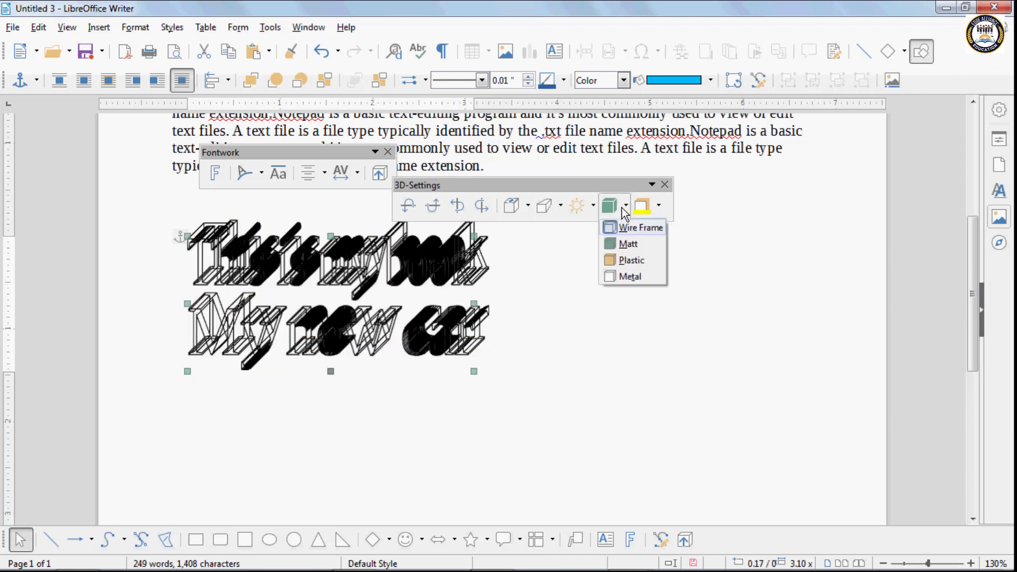
click(628, 244)
click(625, 212)
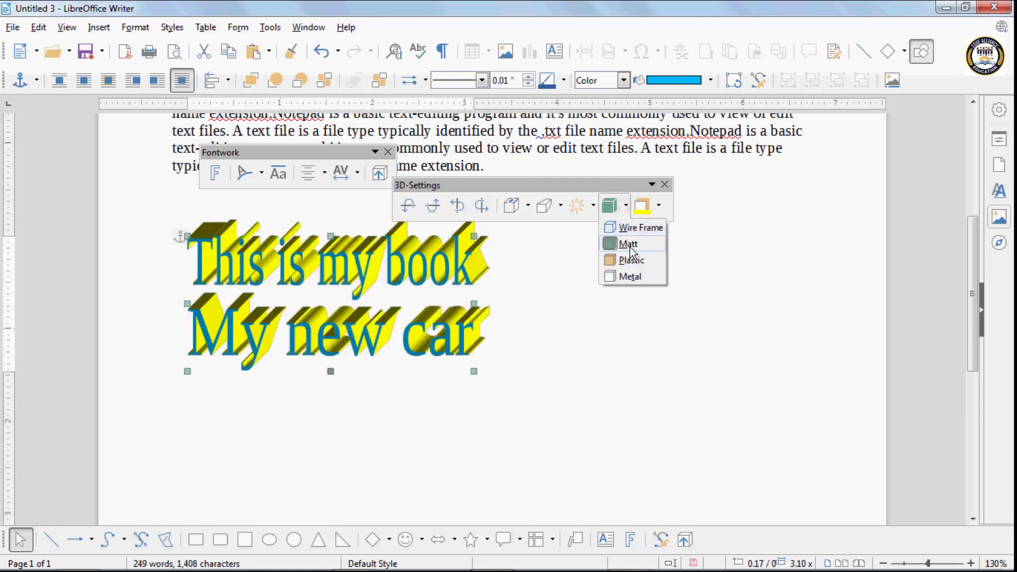
click(630, 258)
click(625, 207)
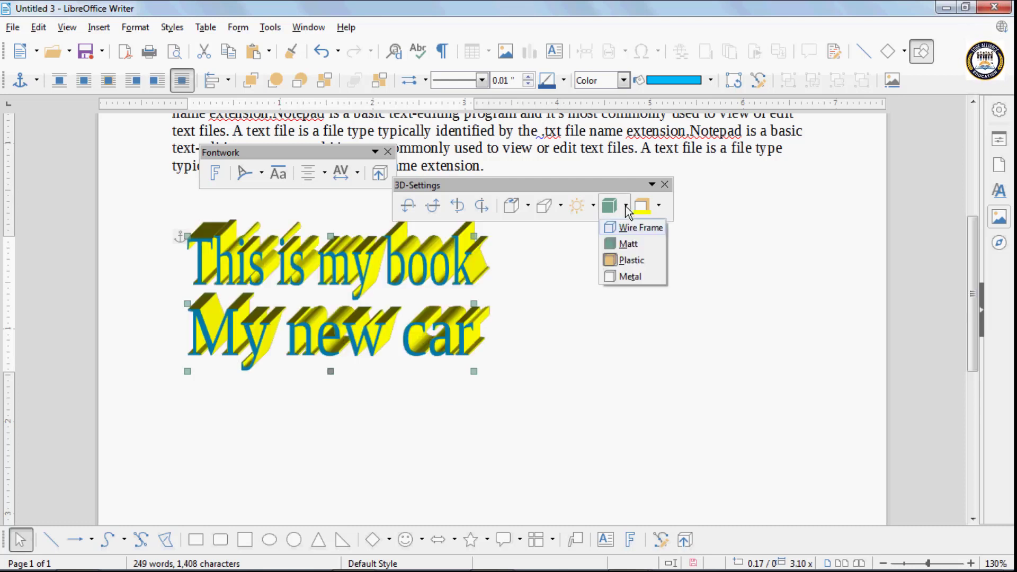
click(632, 276)
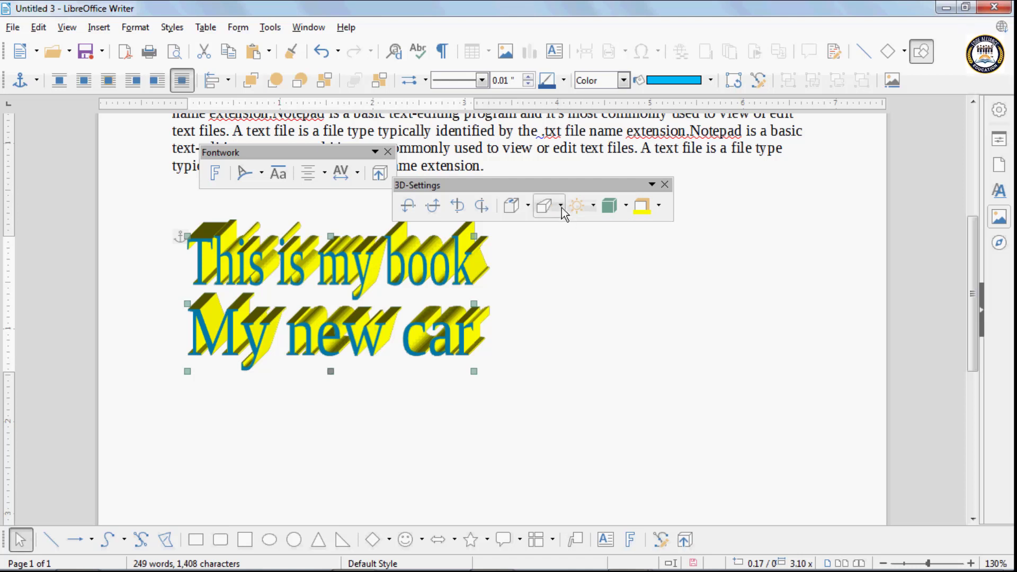
- Change the lighting direction and try north-west, north and bottom extrusion directions
click(591, 209)
click(581, 226)
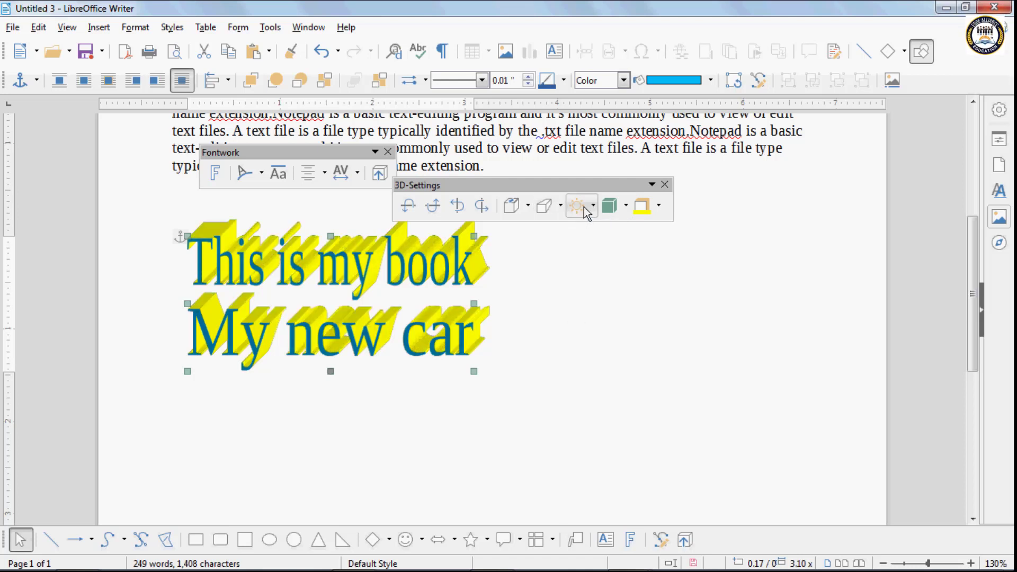
click(562, 208)
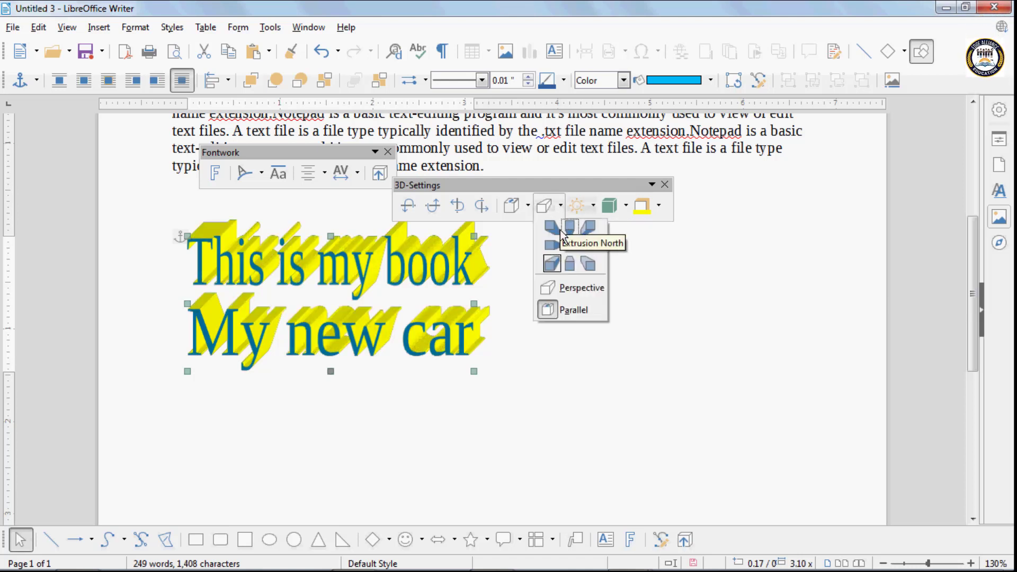
click(550, 227)
click(559, 208)
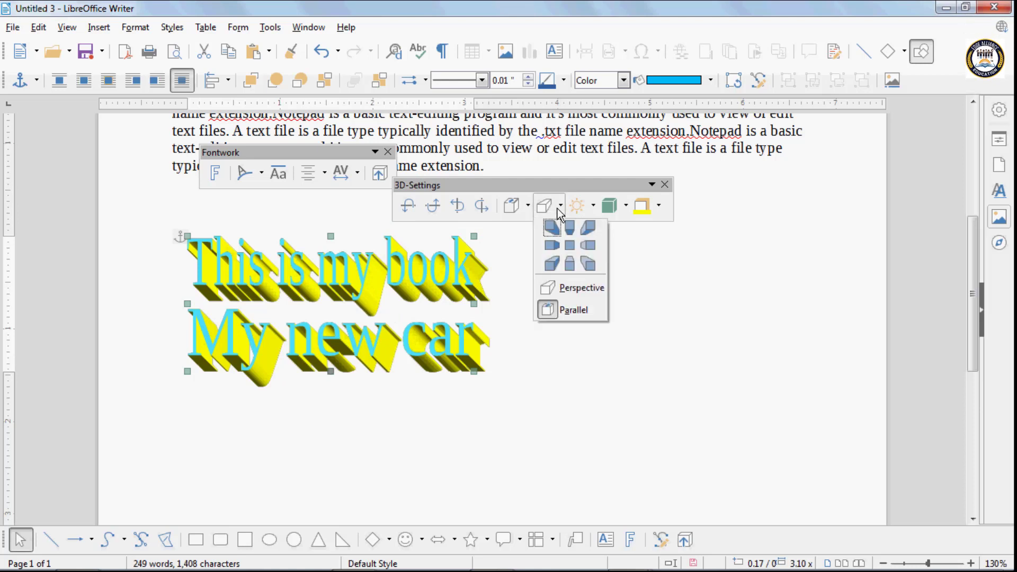
click(574, 233)
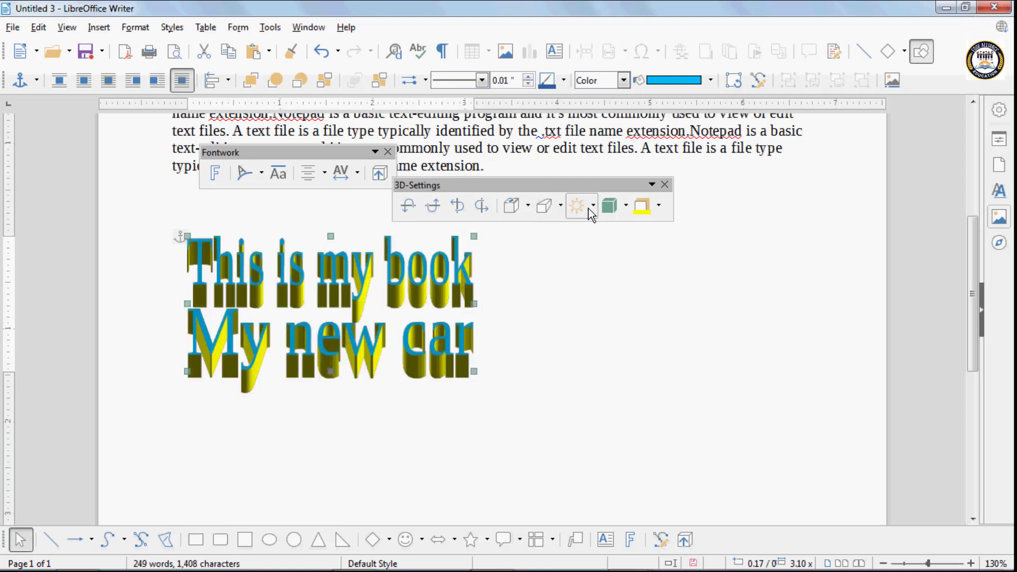
click(560, 206)
click(552, 263)
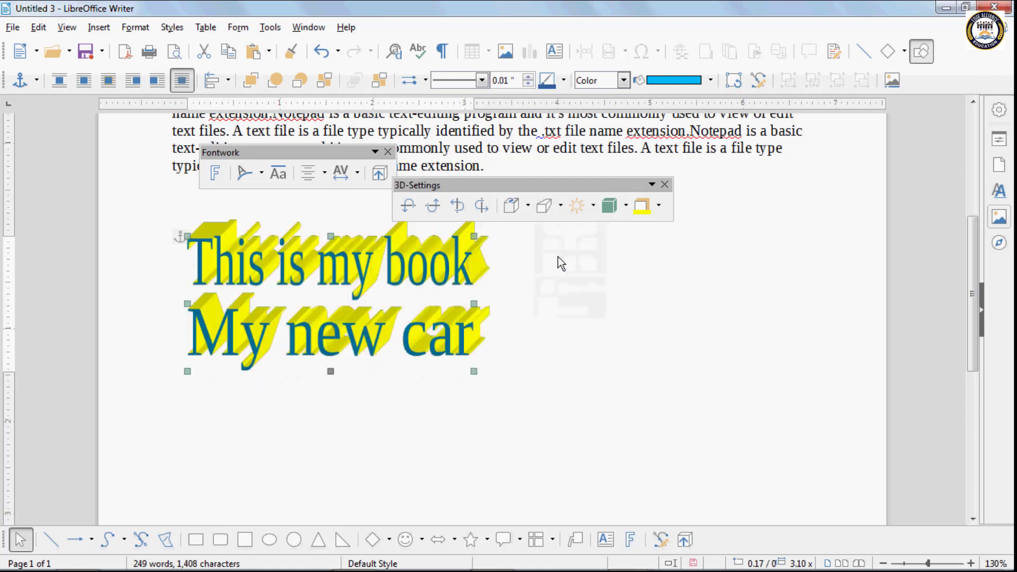
- Set the extrusion depth to 1 inch, then make it shallower
click(528, 206)
click(534, 260)
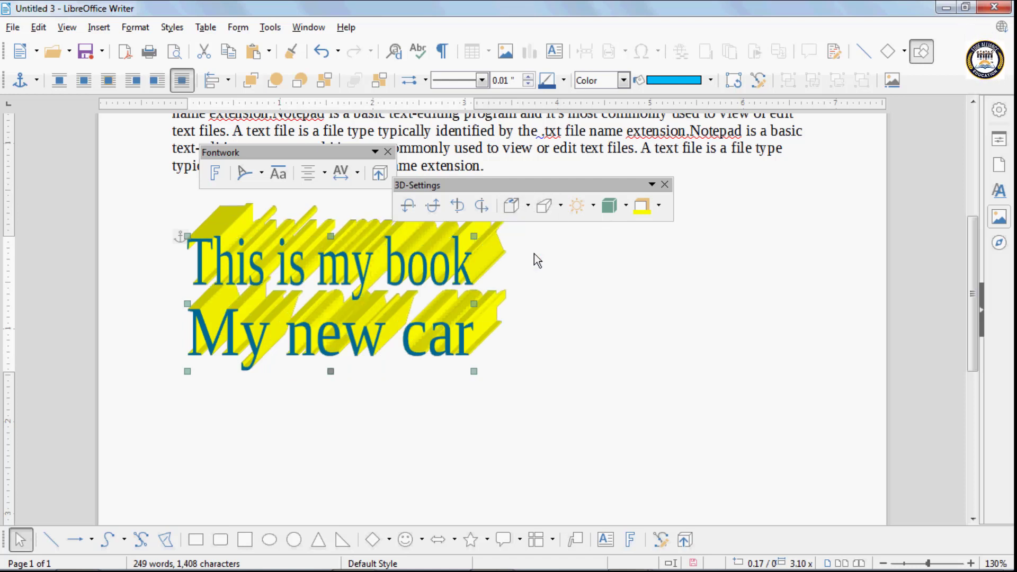
click(525, 208)
click(536, 244)
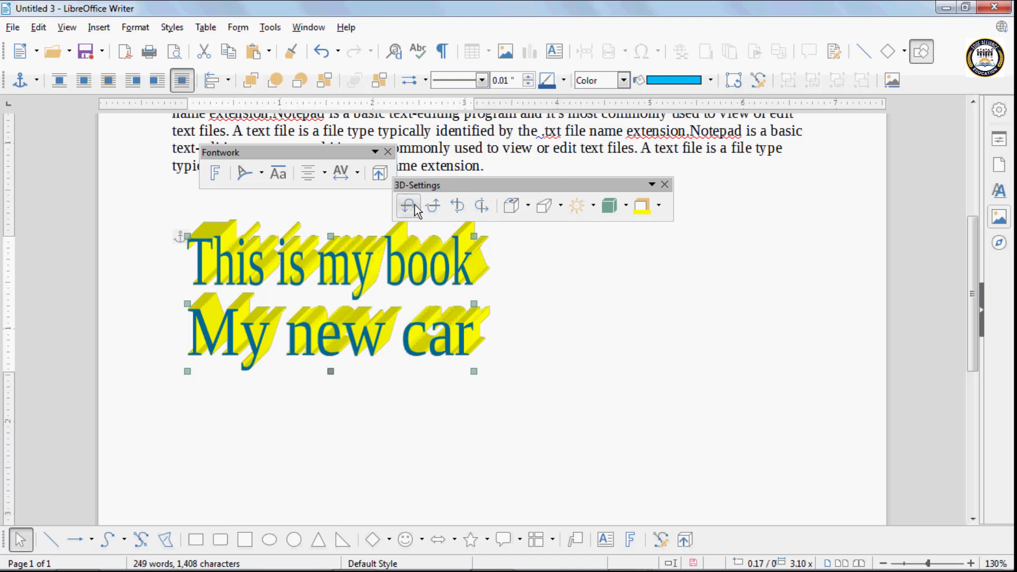
- Tilt the 3D text down, up, left and right
click(432, 207)
click(433, 207)
click(433, 208)
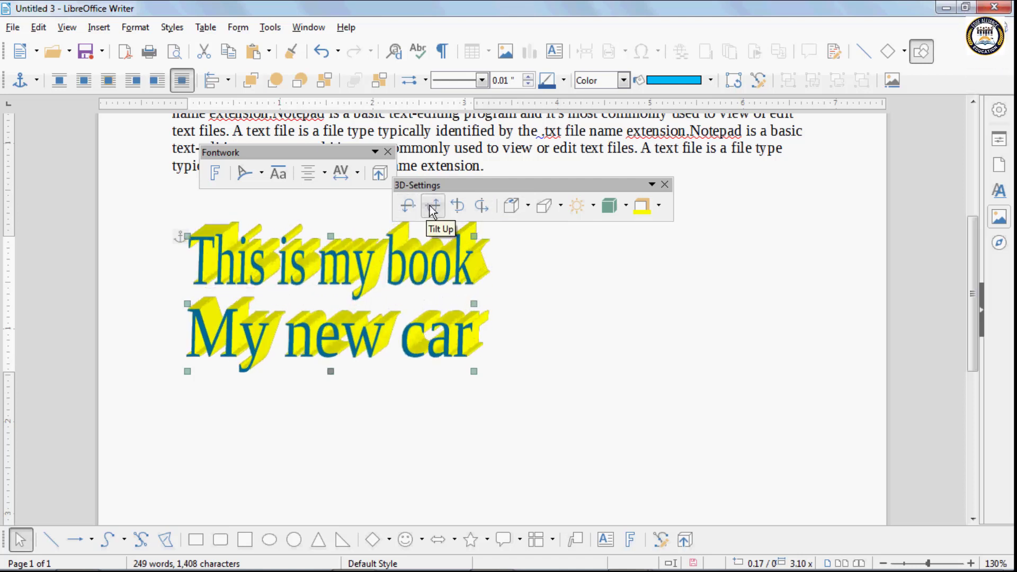
click(462, 210)
click(461, 211)
click(462, 211)
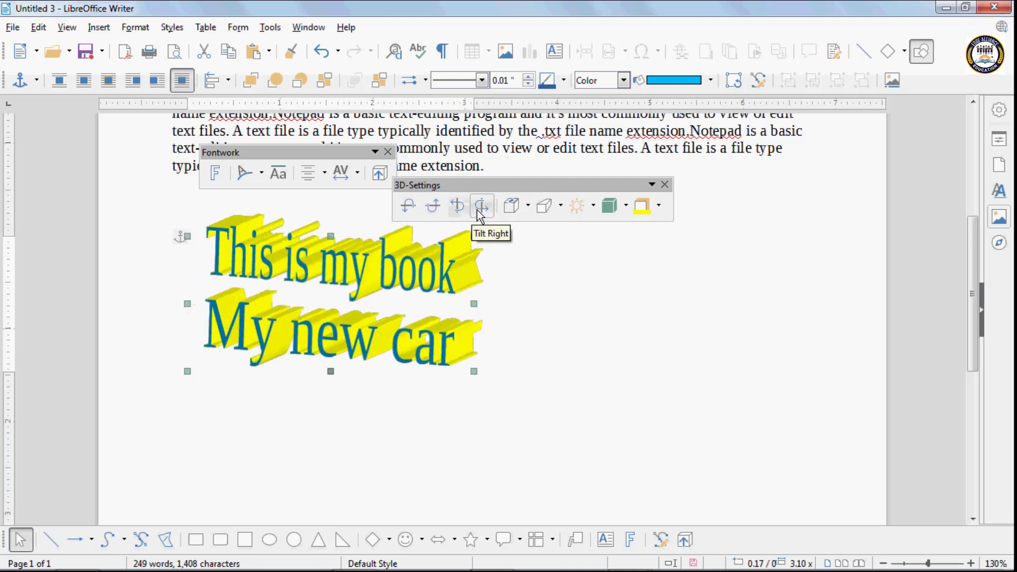
click(478, 210)
click(478, 210)
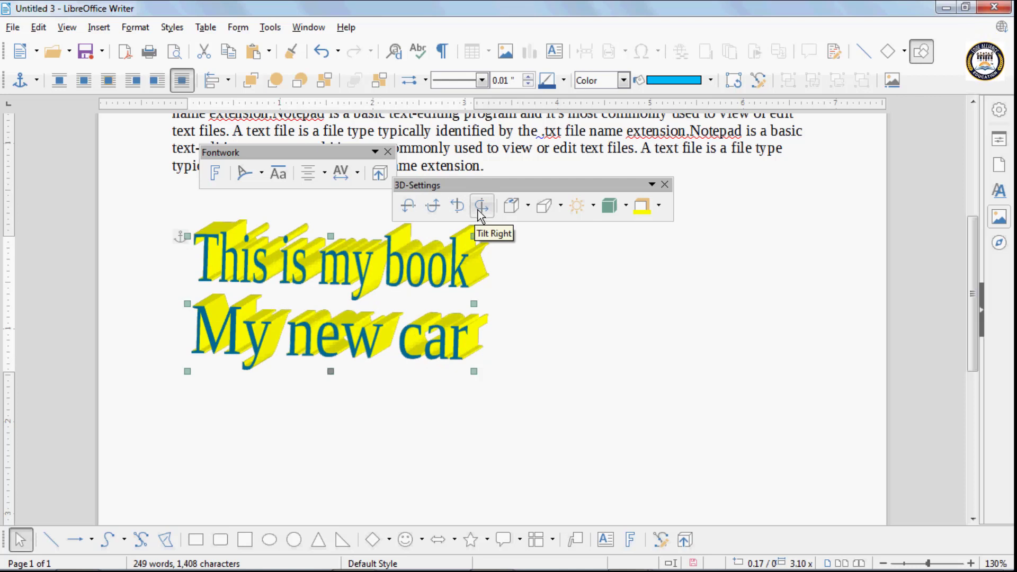
- Close the 3D-Settings and Fontwork toolbars and delete the Fontwork object
click(664, 186)
click(389, 153)
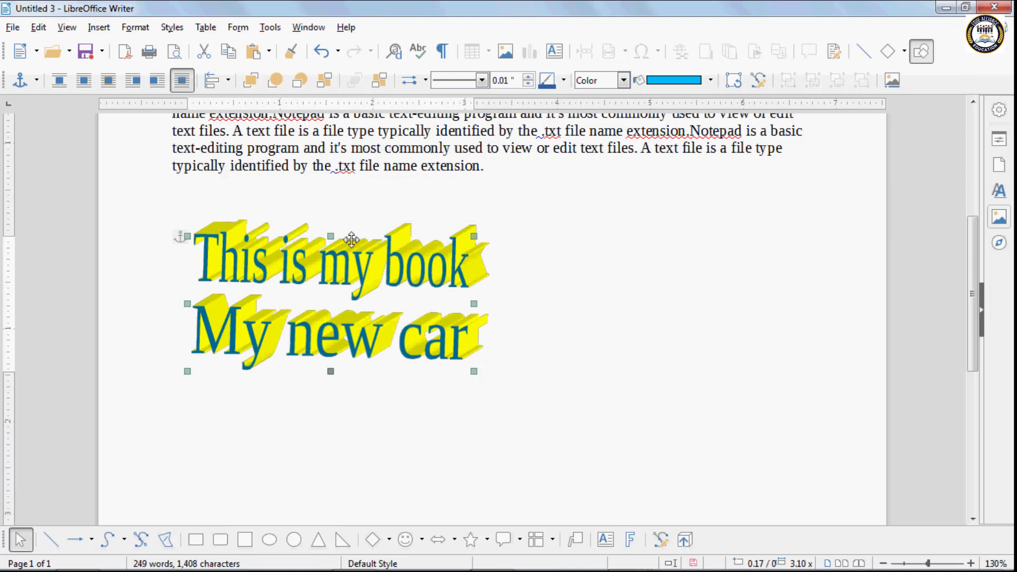
key(Delete)
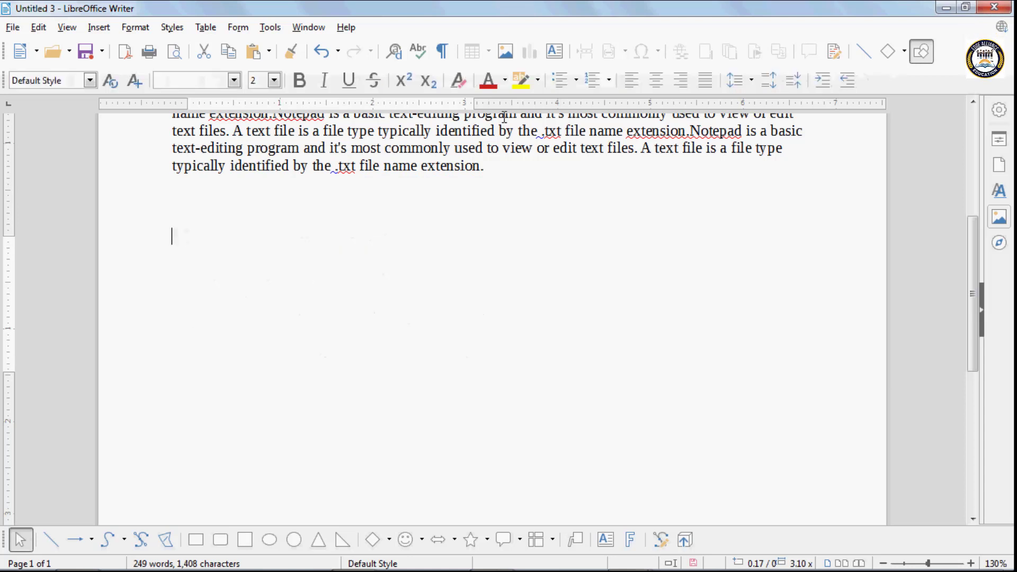
- Start a Document hyperlink targeting text file.txt in the Documents folder
click(99, 28)
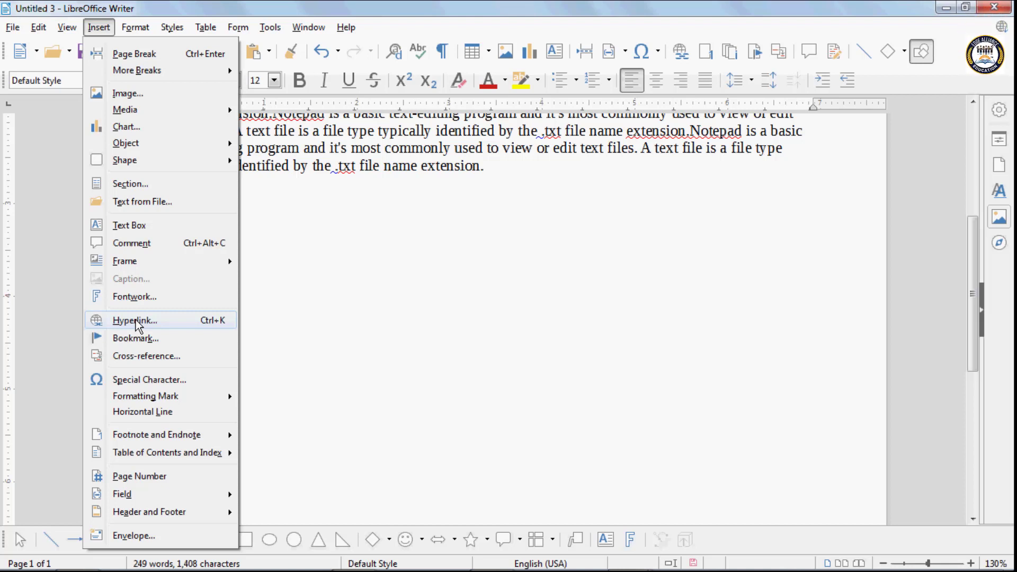
click(135, 320)
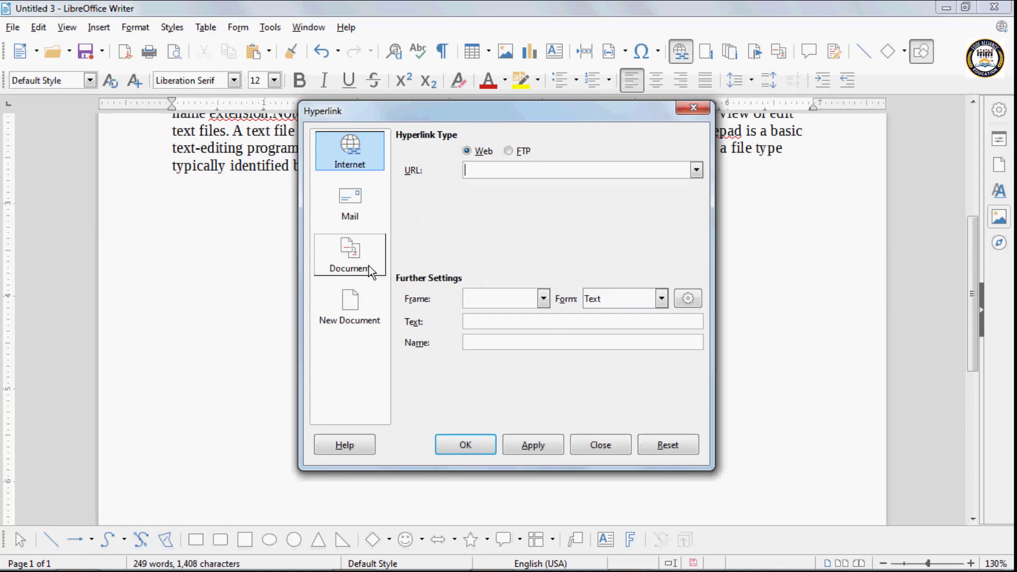
click(357, 259)
click(527, 157)
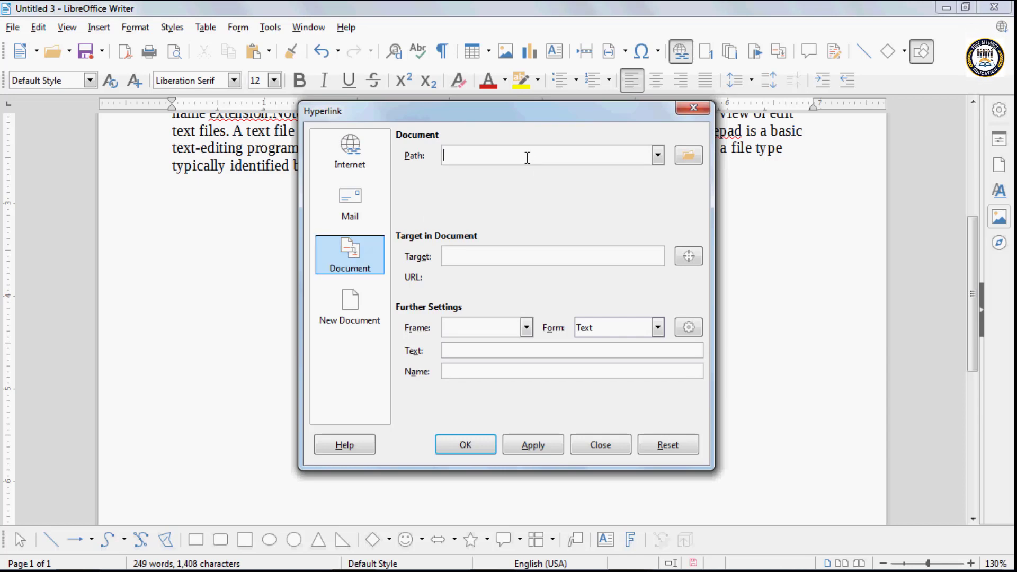
click(689, 155)
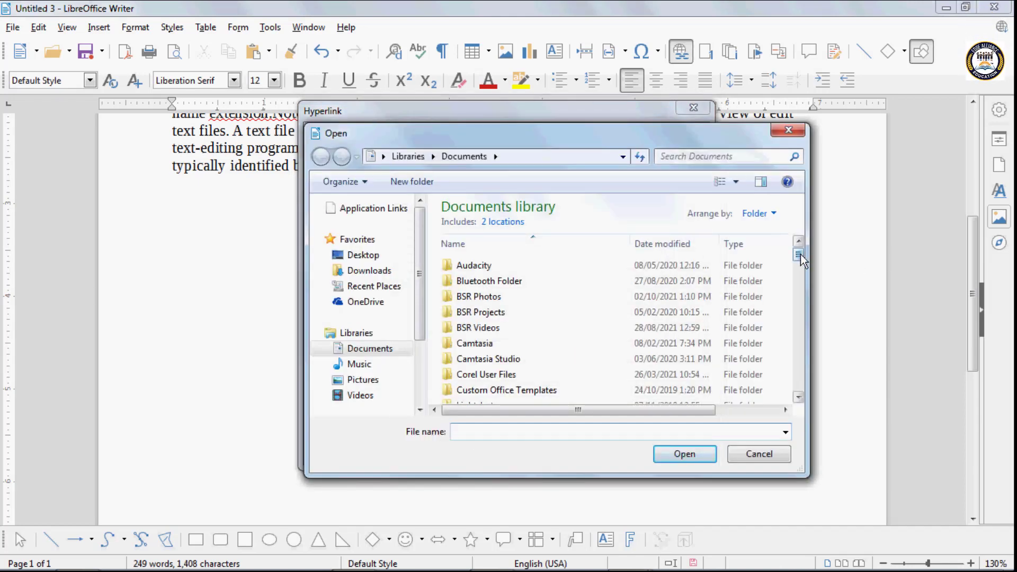
drag(798, 254, 798, 309)
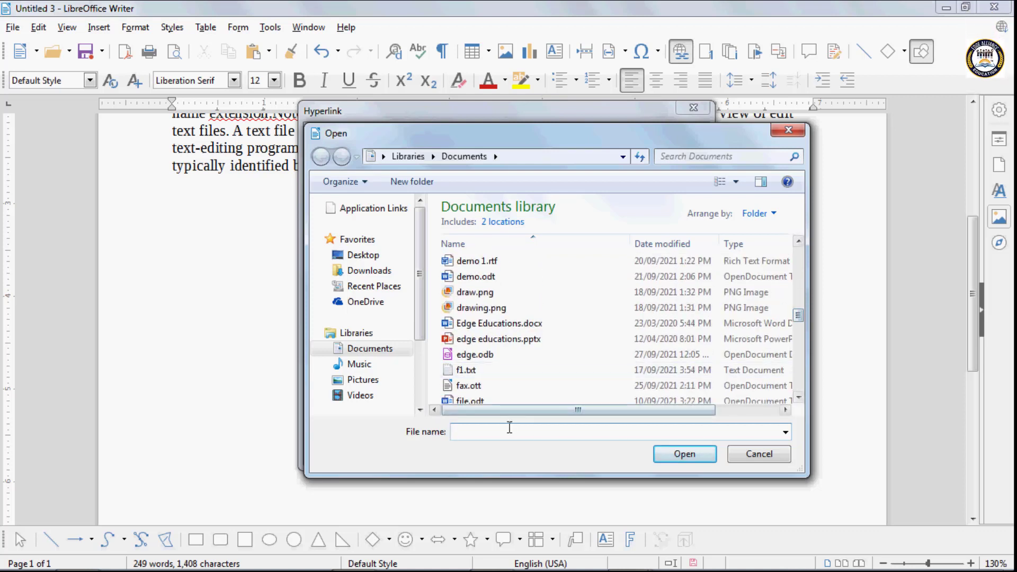
text(text)
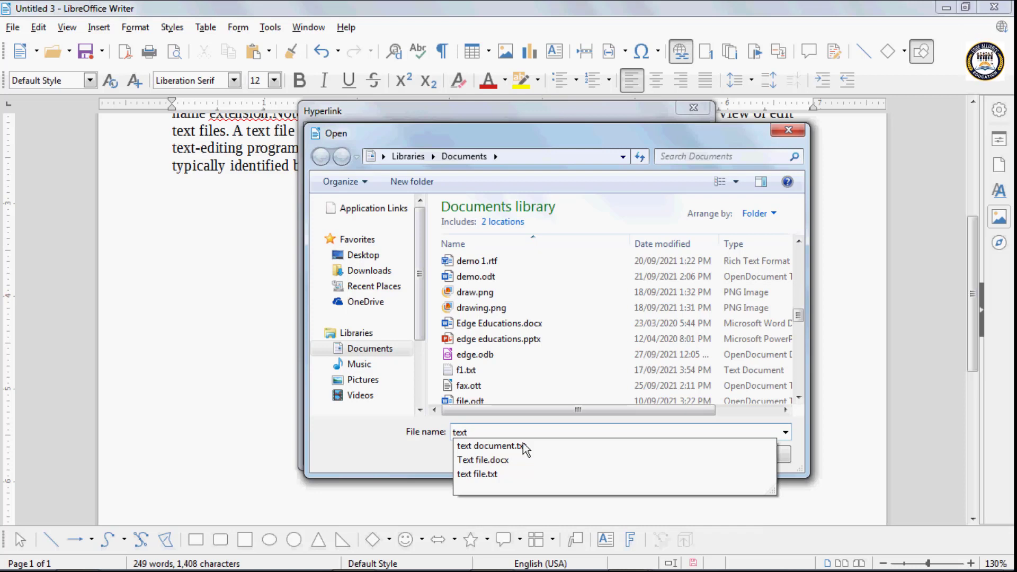
click(506, 472)
click(689, 453)
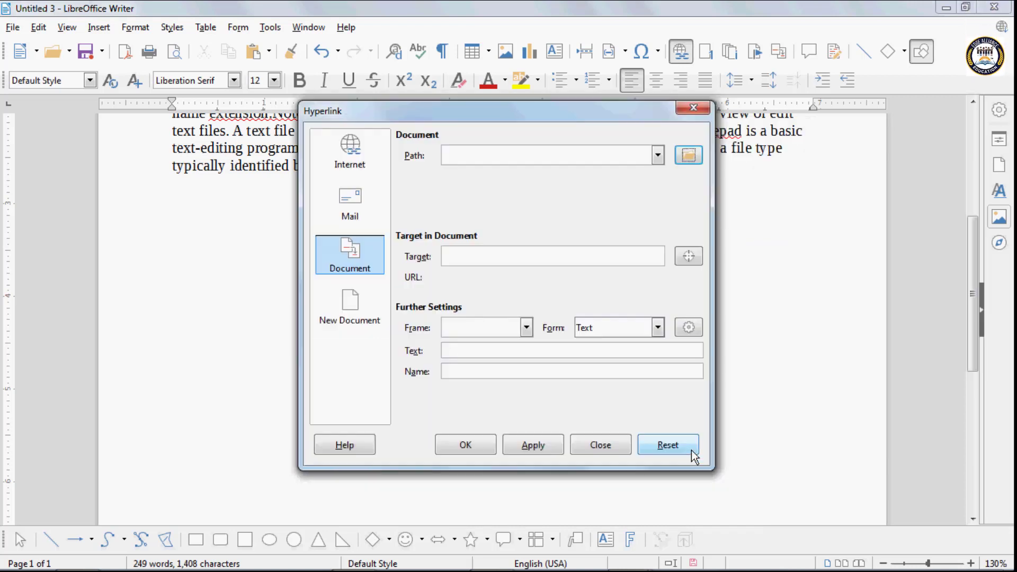
- Enter 'jneath' as the link's display text, apply it and close the dialog
click(456, 350)
text(j)
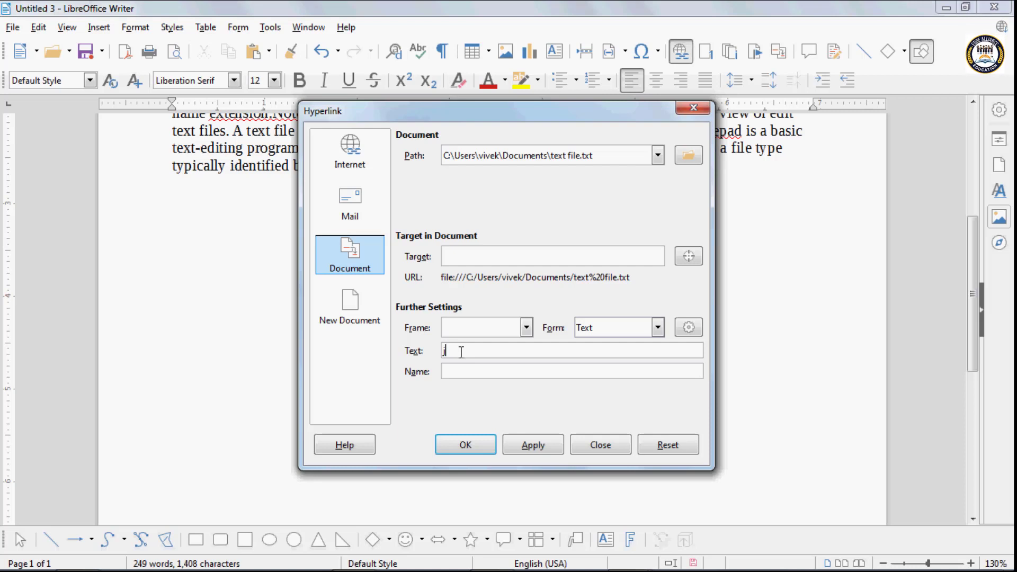
text(neath)
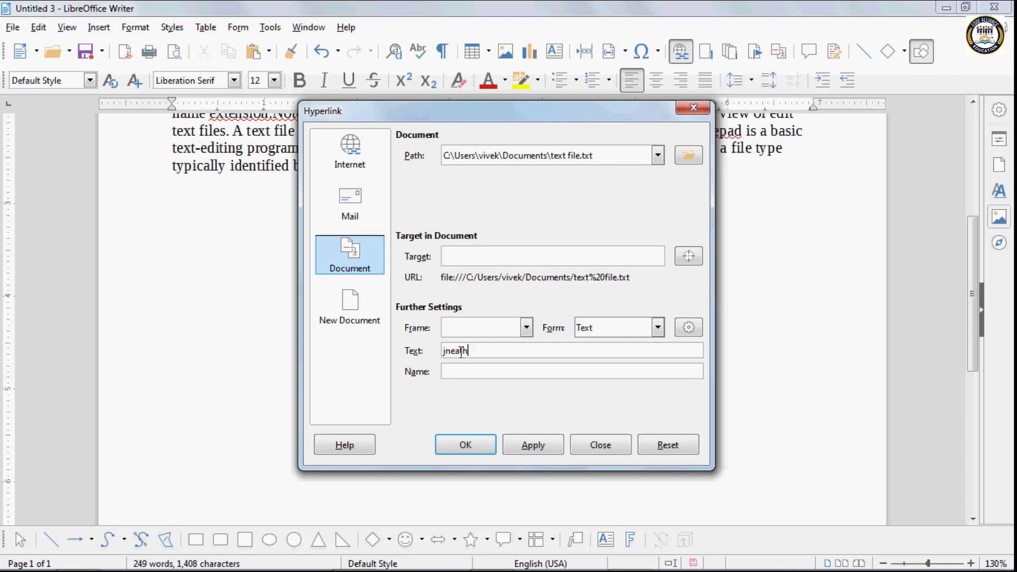
click(521, 440)
click(607, 448)
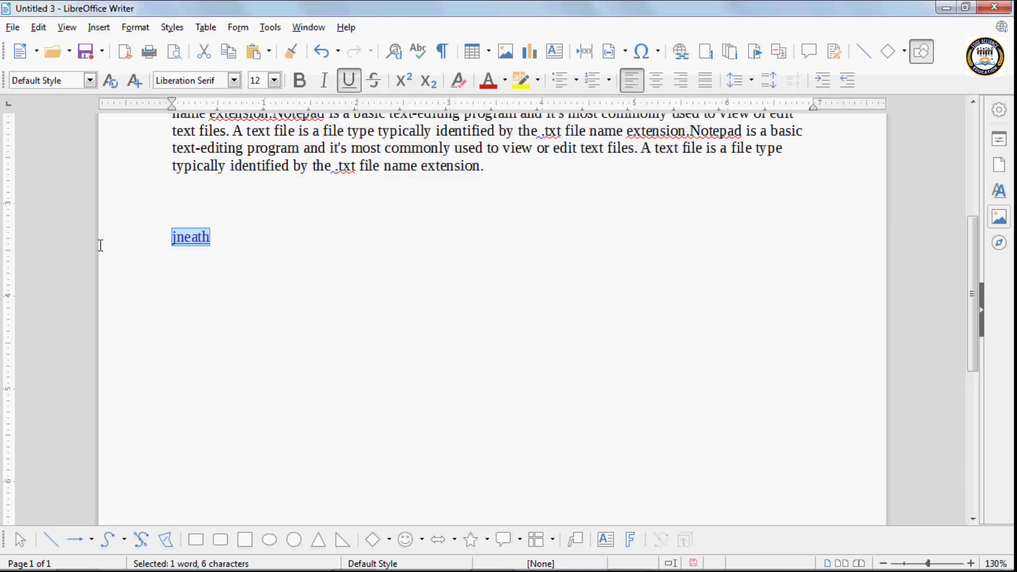
click(196, 249)
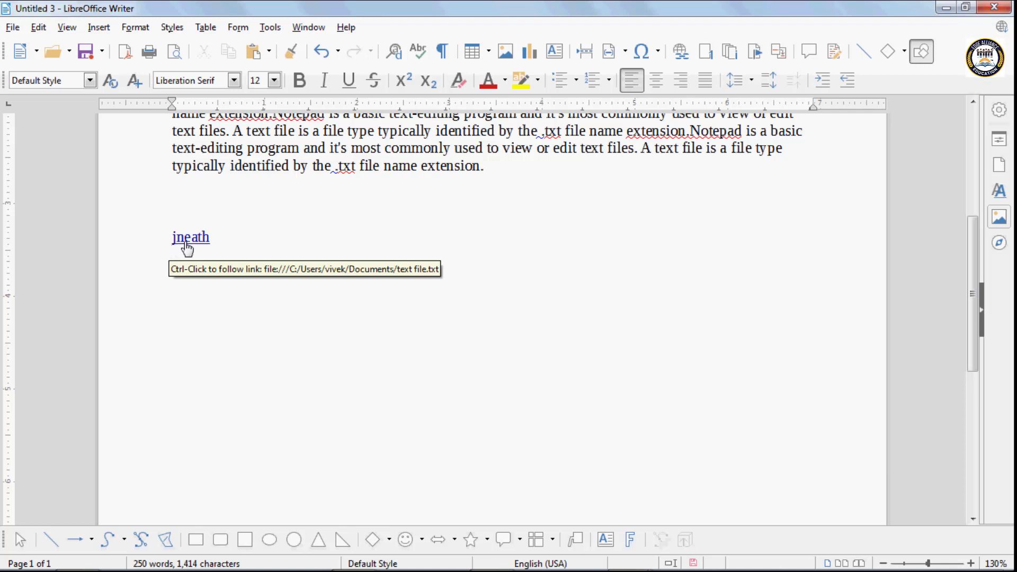
ctrl+click(186, 245)
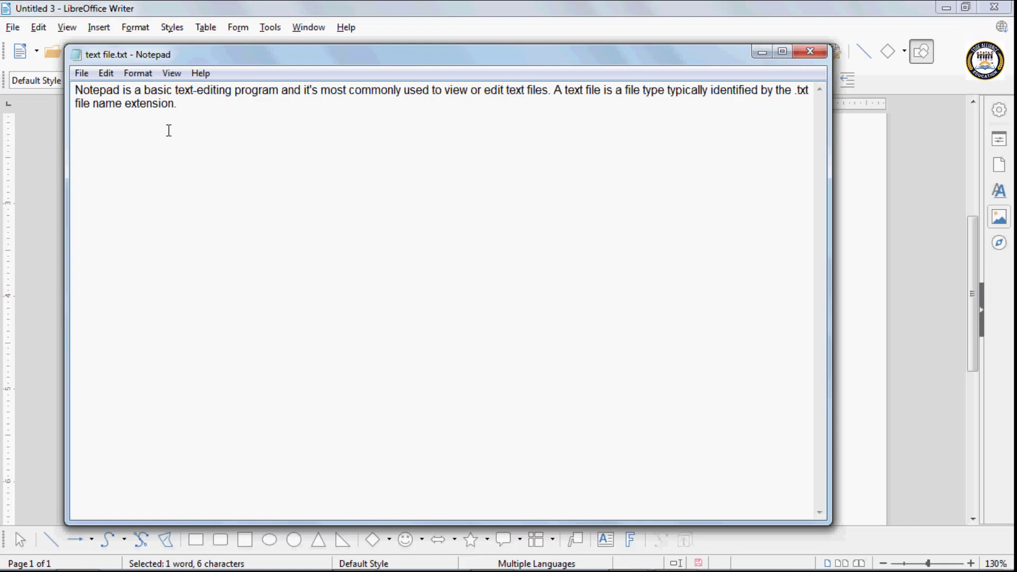
click(801, 55)
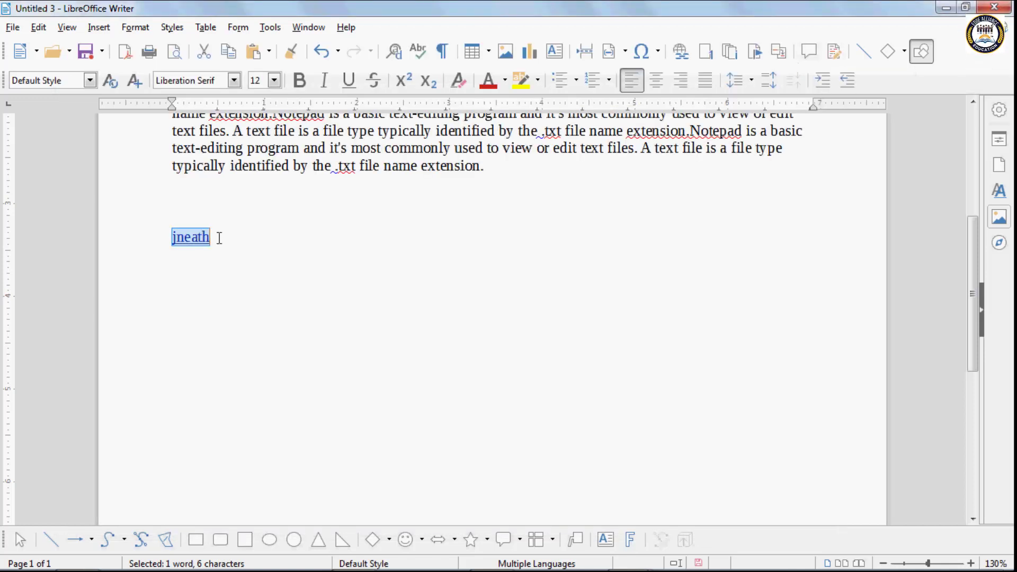
- Remove the hyperlink from the word 'jneath' via its context menu
click(188, 238)
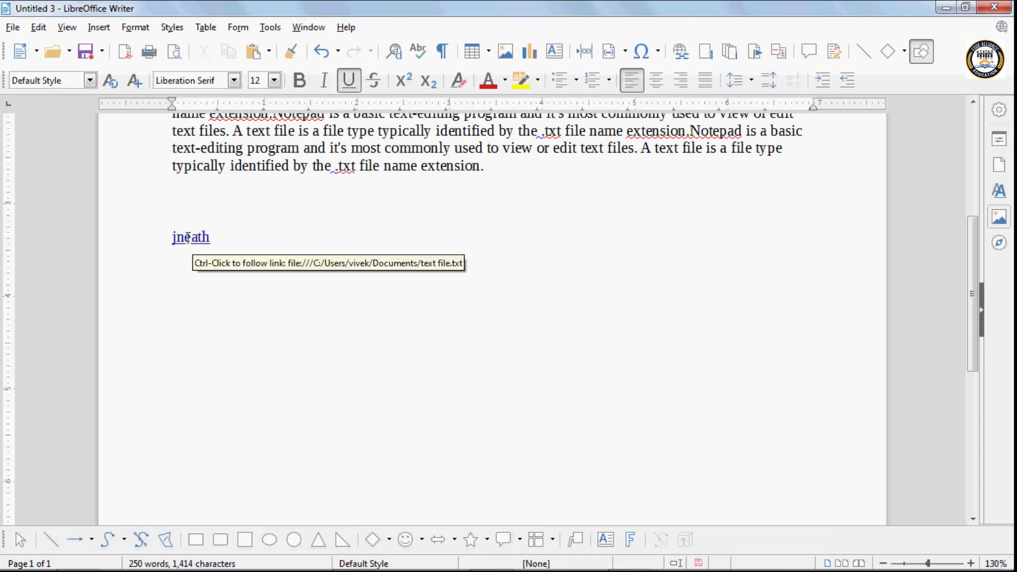
right_click(187, 240)
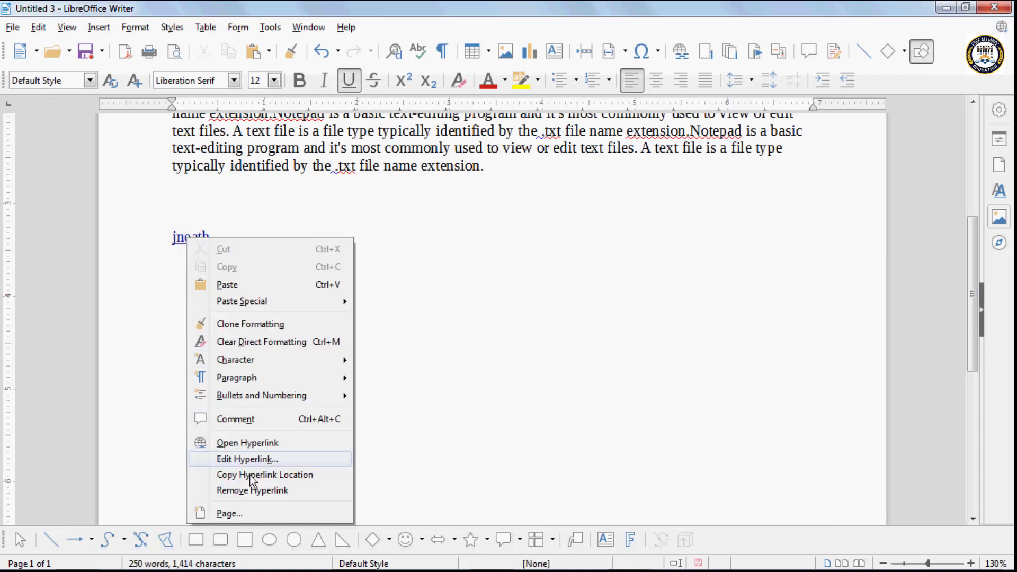
click(256, 491)
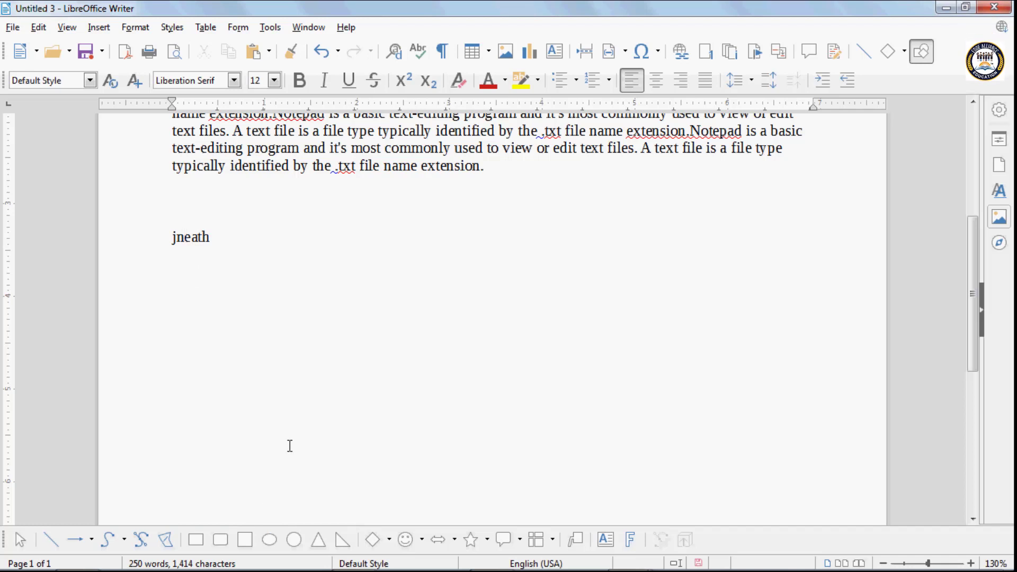
click(231, 246)
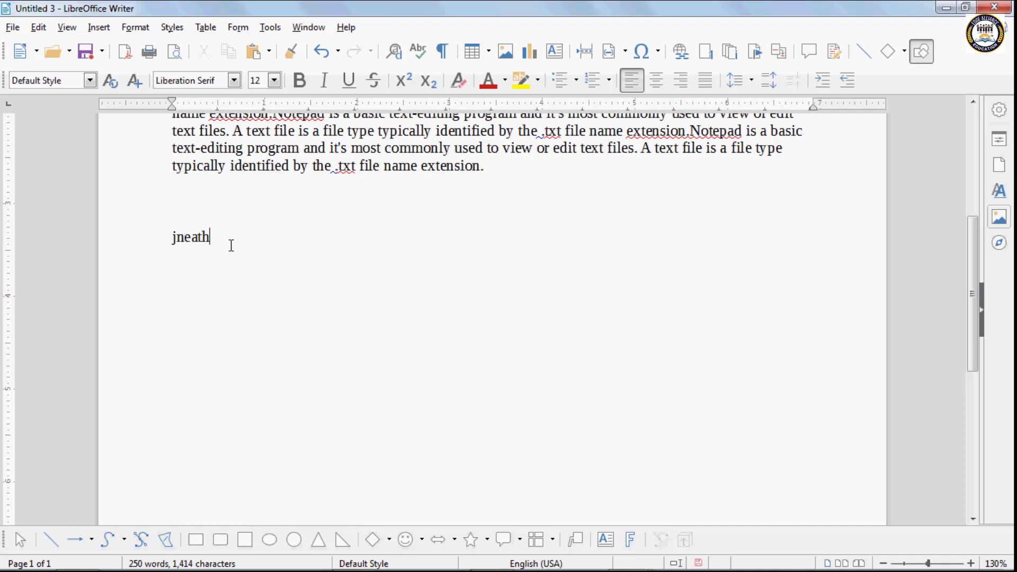
double_click(211, 246)
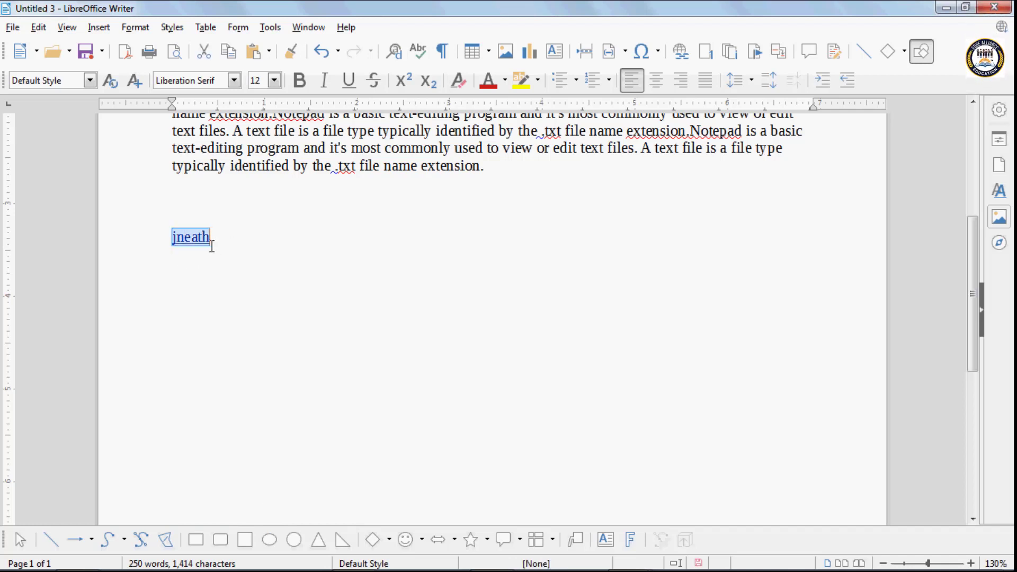
key(ctrl+k)
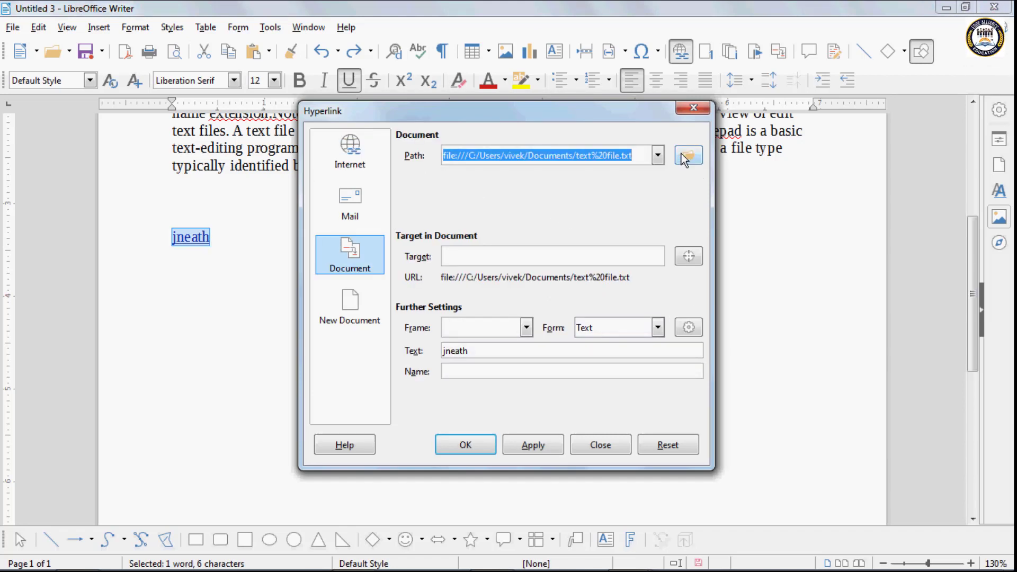
click(666, 446)
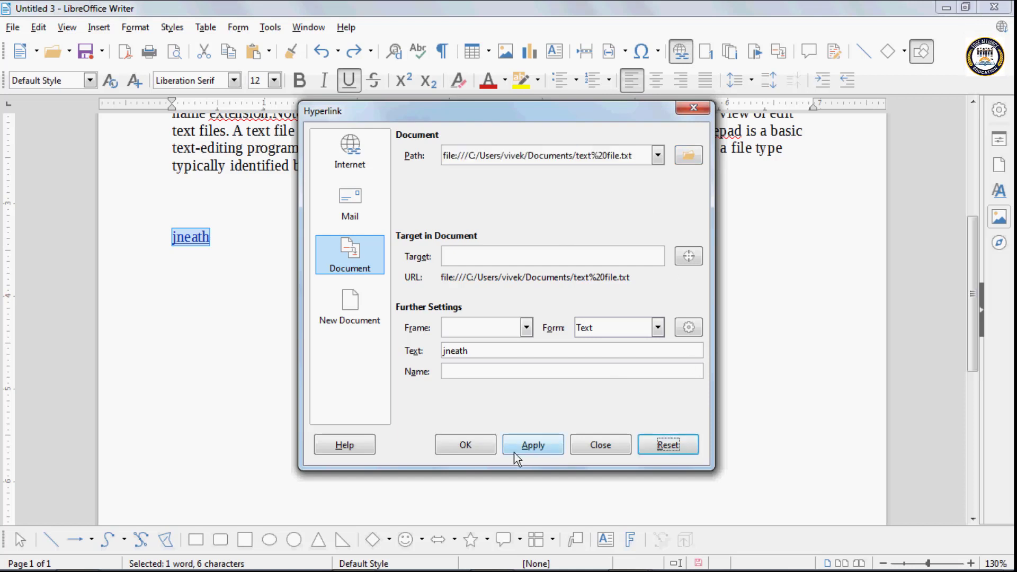
click(514, 449)
key(Delete)
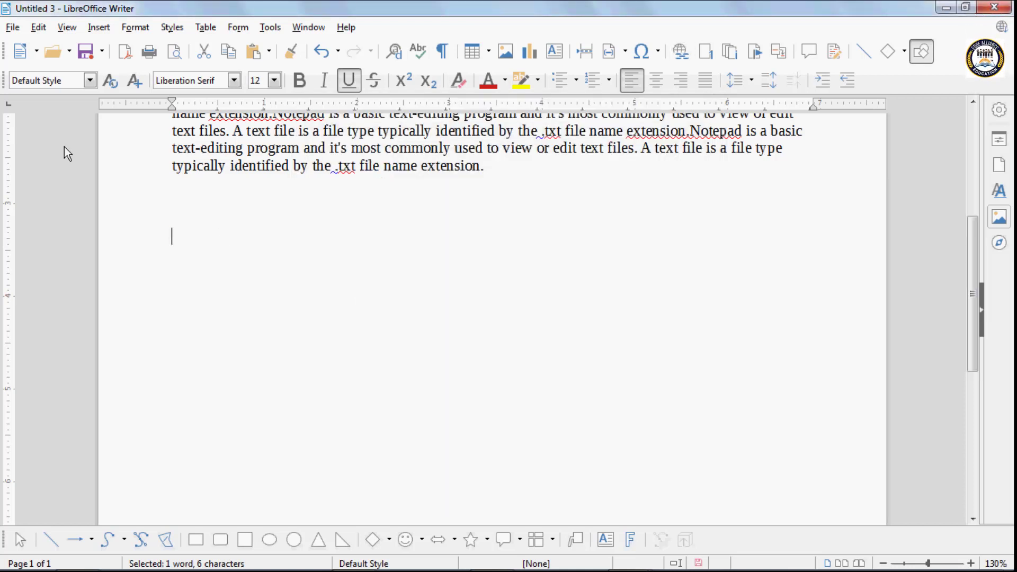
click(99, 27)
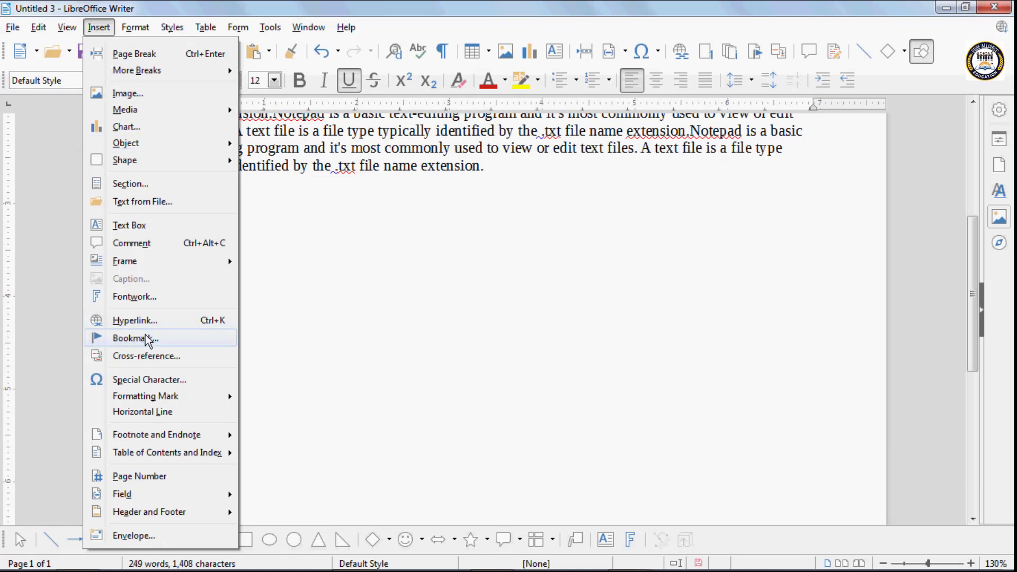
- Delete all the document text and generate sample paragraphs with =rand()
click(358, 266)
scroll(358, 266, up, 4)
scroll(359, 266, up, 1)
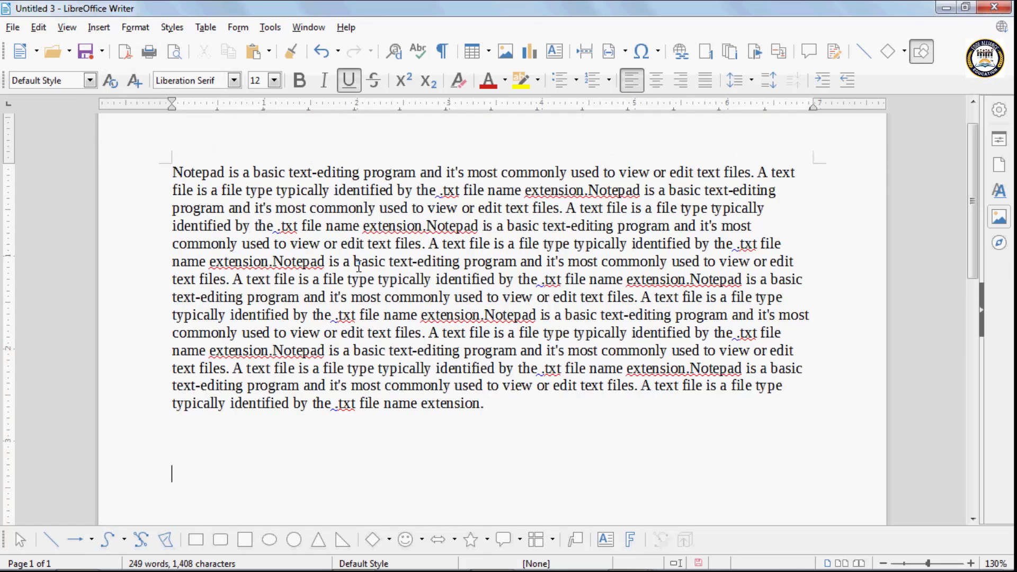
key(ctrl+a)
key(Delete)
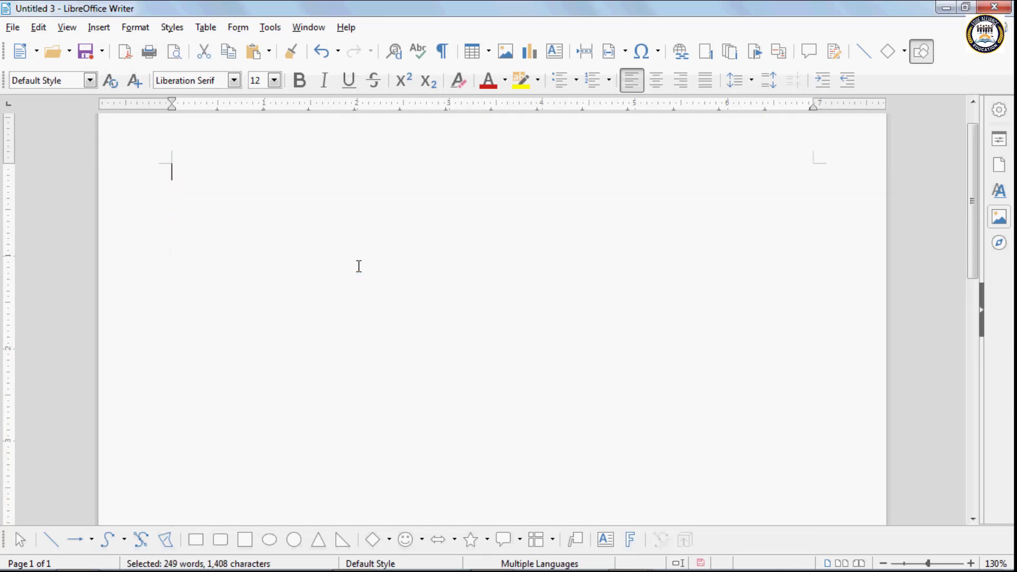
text(=ra)
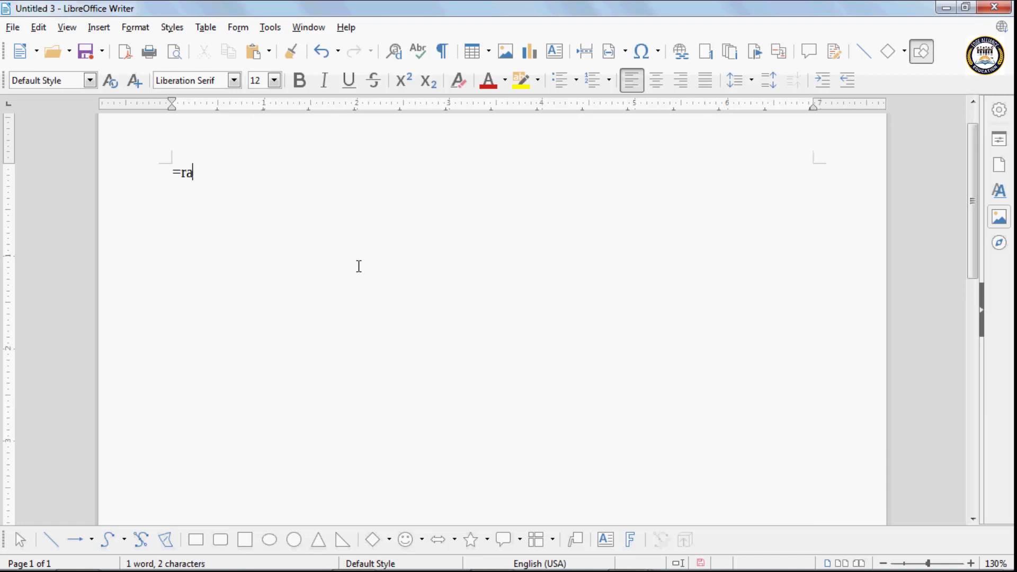
text(nd())
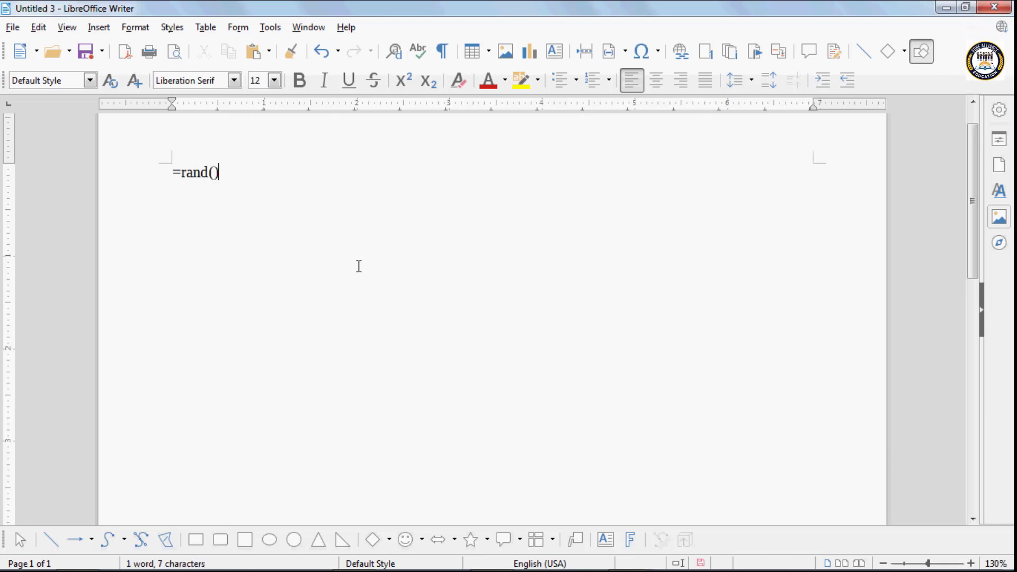
key(Return)
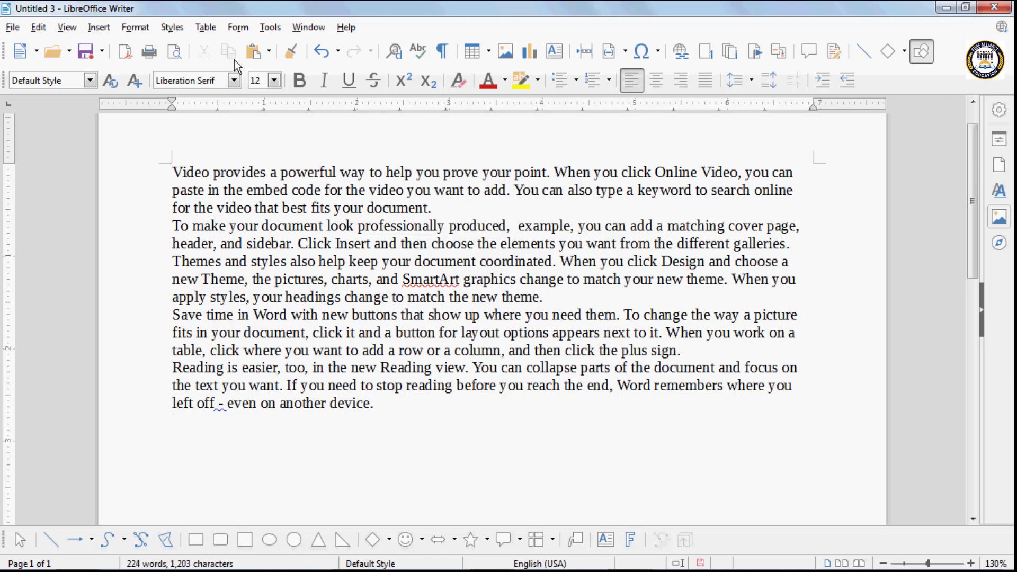
- Bookmark the opening words of the first line as 'mark 1'
drag(182, 171, 418, 175)
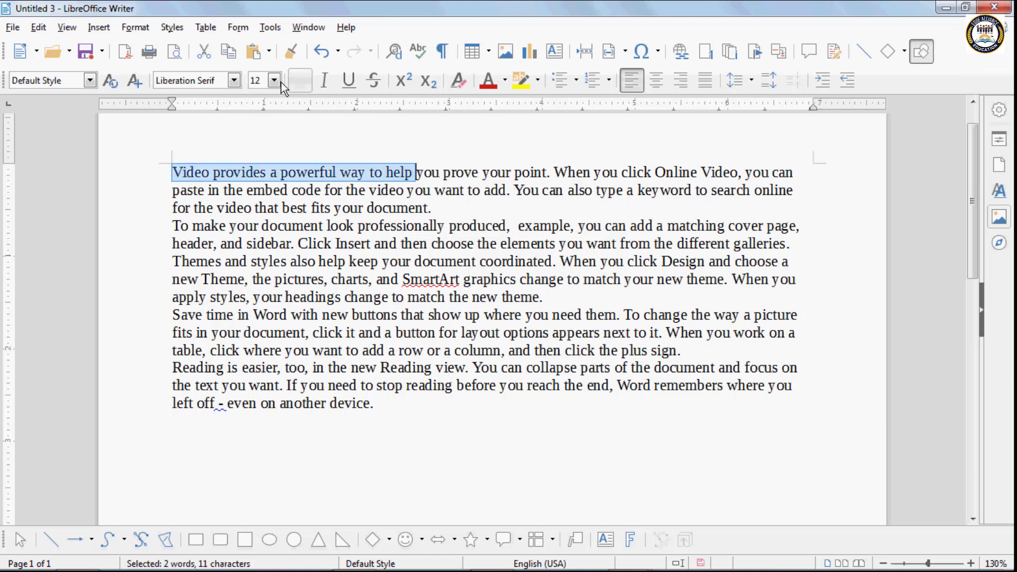
click(99, 27)
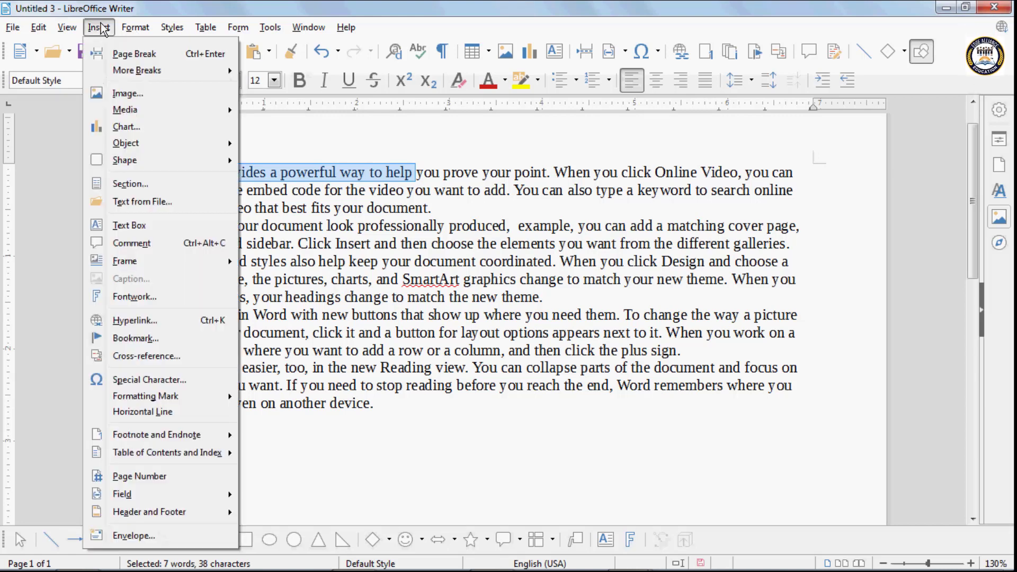
click(139, 338)
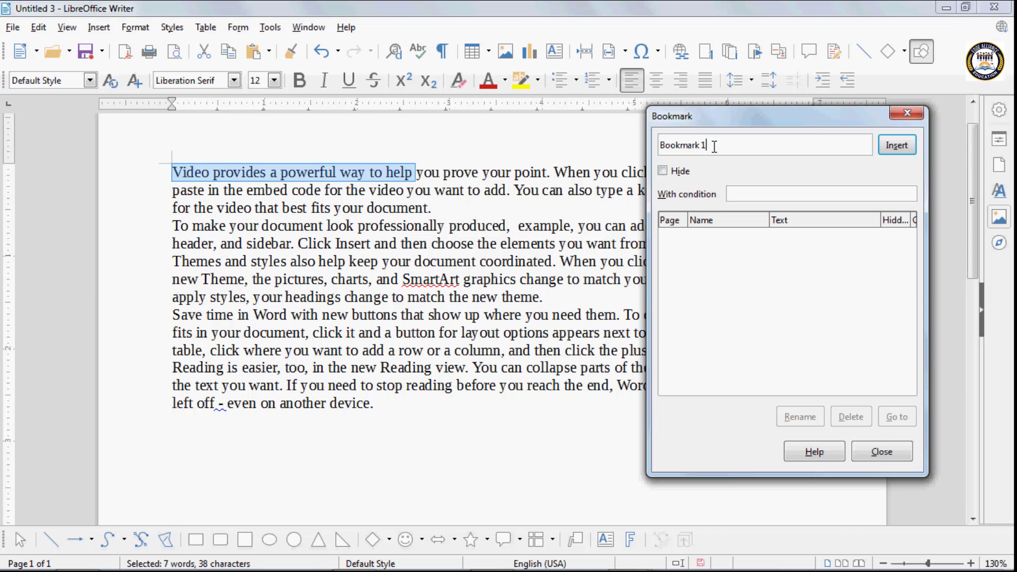
key(BackSpace)
key(BackSpace)
key(BackSpace)
key(BackSpace)
key(BackSpace)
key(BackSpace)
key(BackSpace)
key(BackSpace)
key(BackSpace)
key(BackSpace)
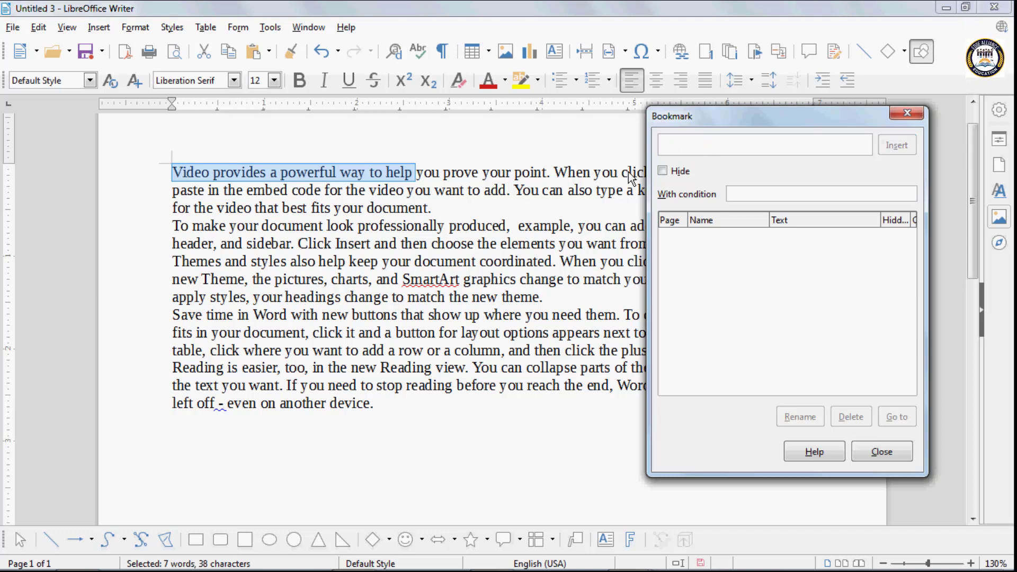
text(mark 1)
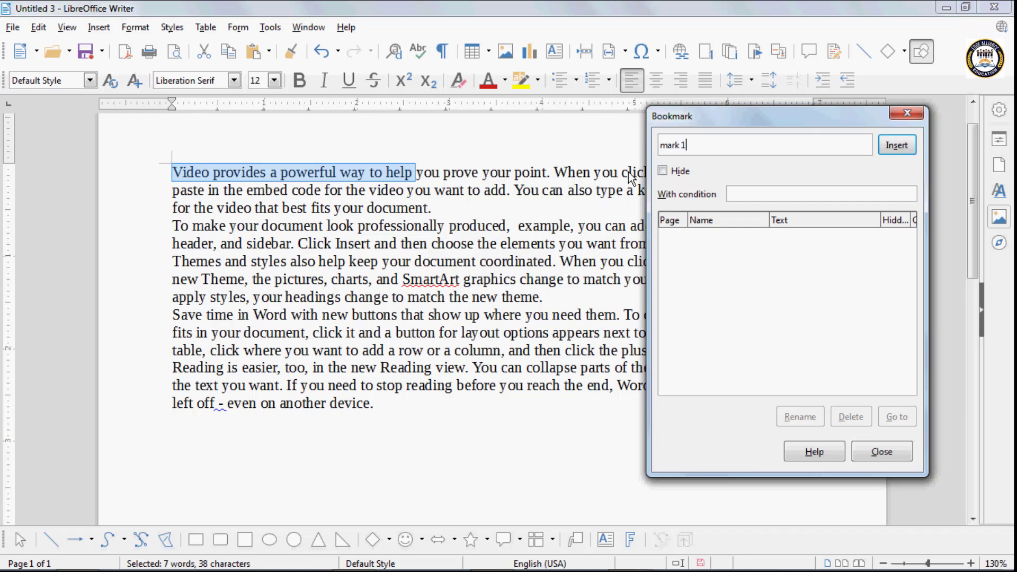
click(893, 147)
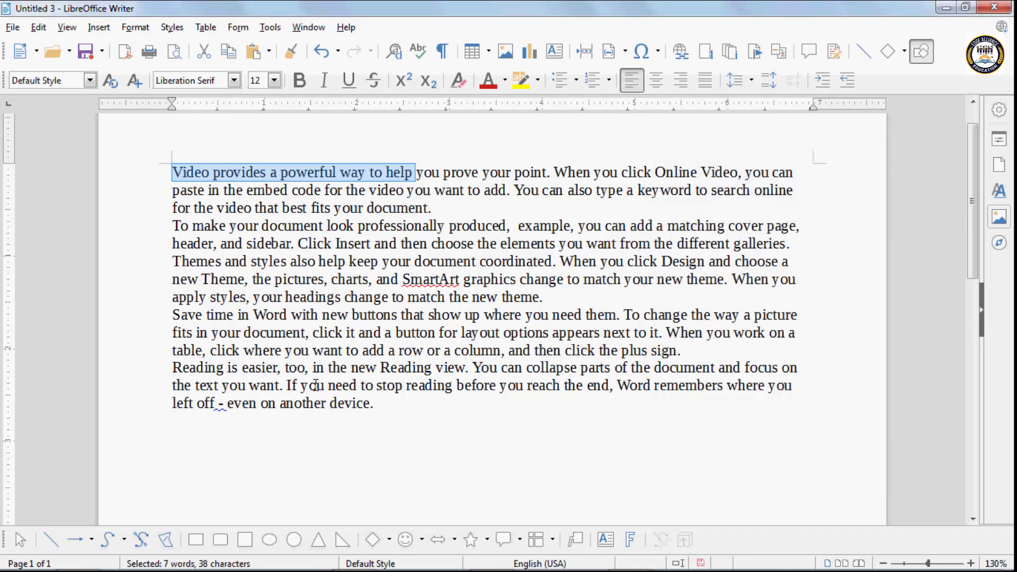
- Bookmark the phrase 'and SmartArt graphics change to match' as 'mark 2'
drag(376, 279, 620, 279)
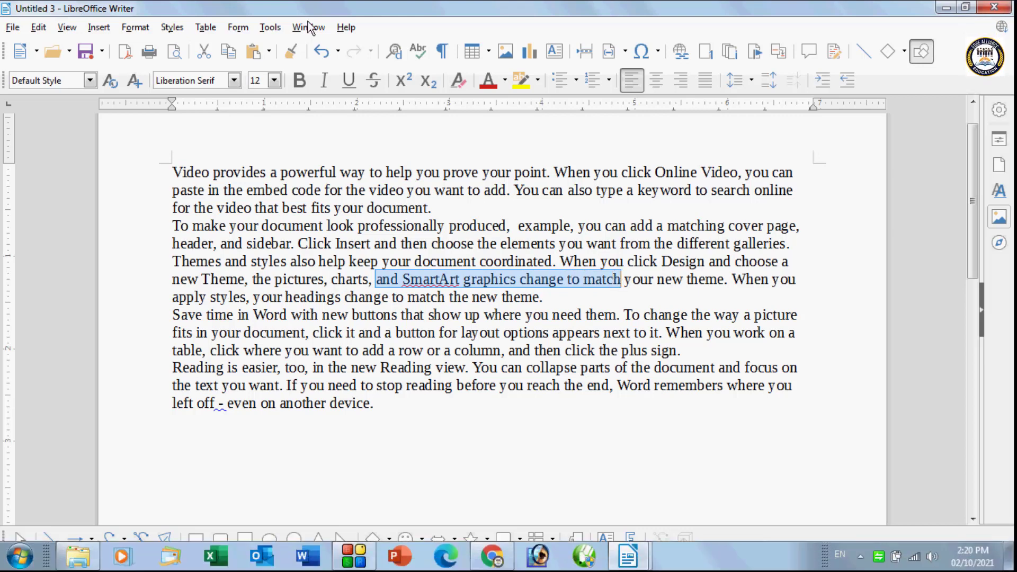
click(100, 28)
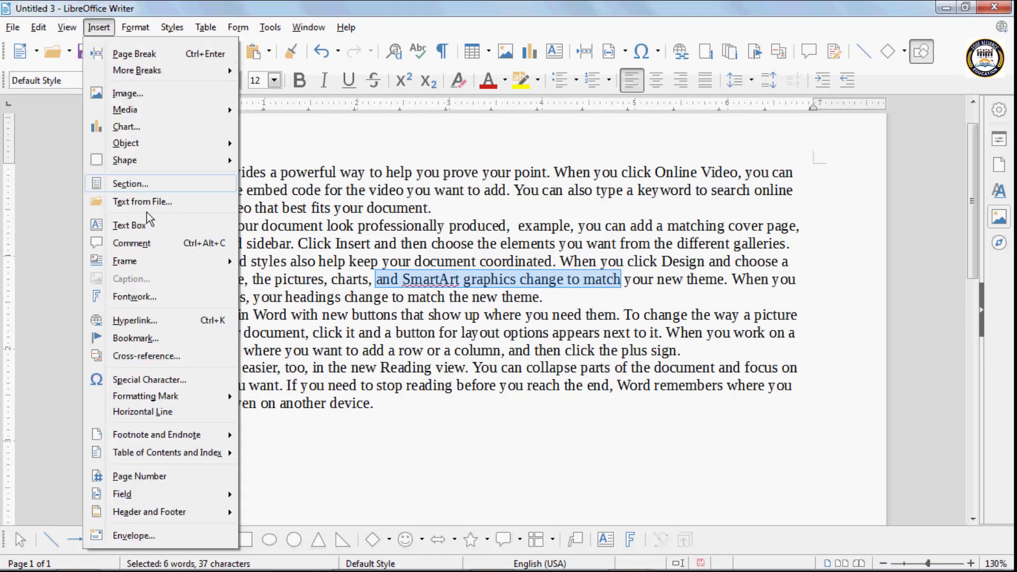
click(135, 338)
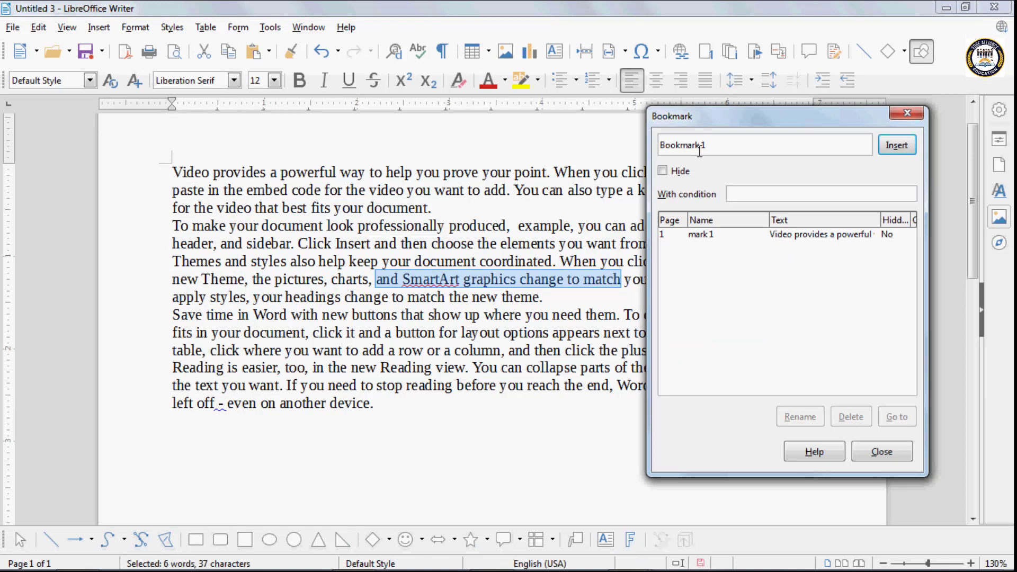
key(BackSpace)
key(BackSpace)
key(BackSpace)
key(BackSpace)
key(BackSpace)
key(BackSpace)
key(BackSpace)
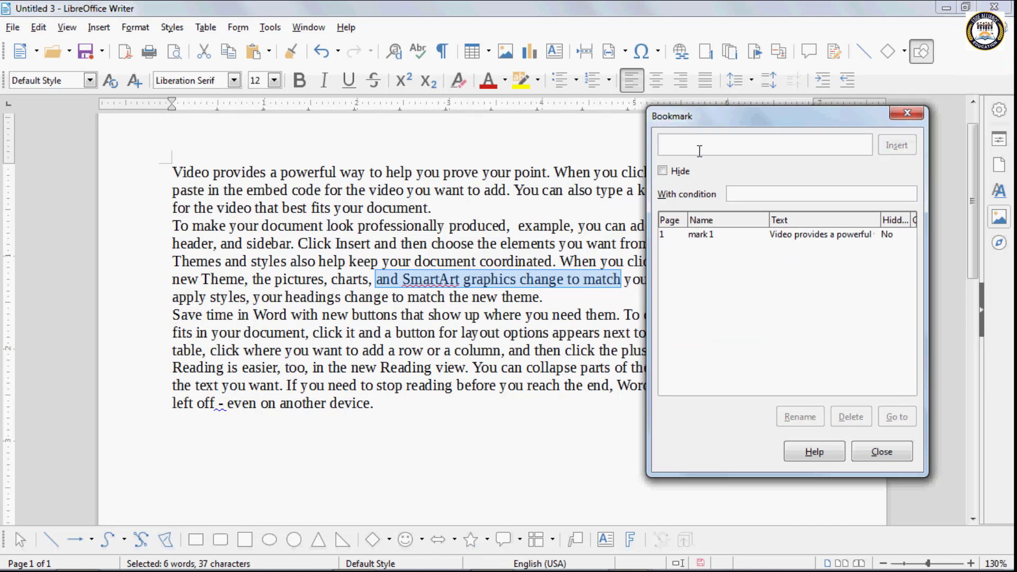
text(mark 2)
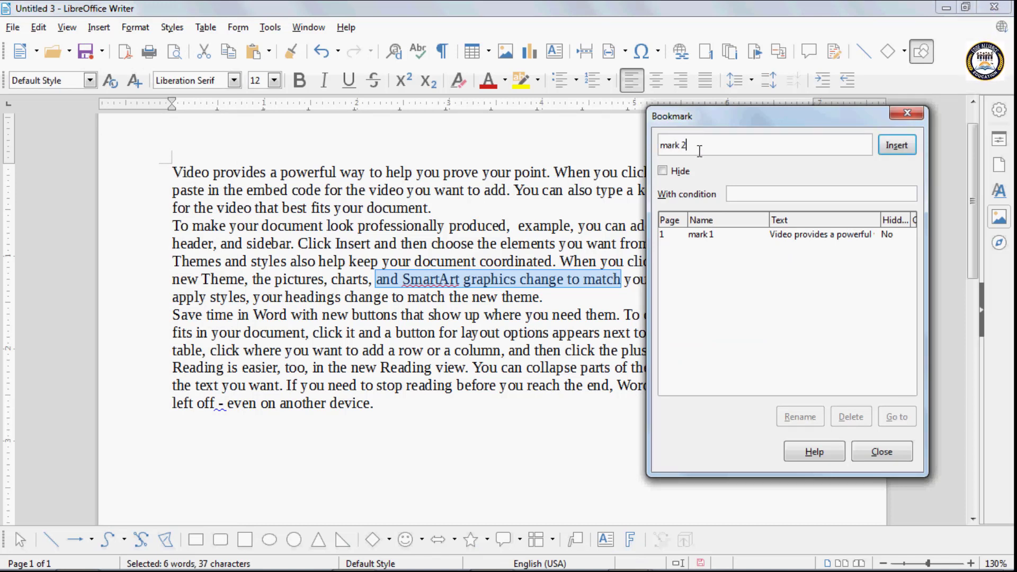
click(901, 148)
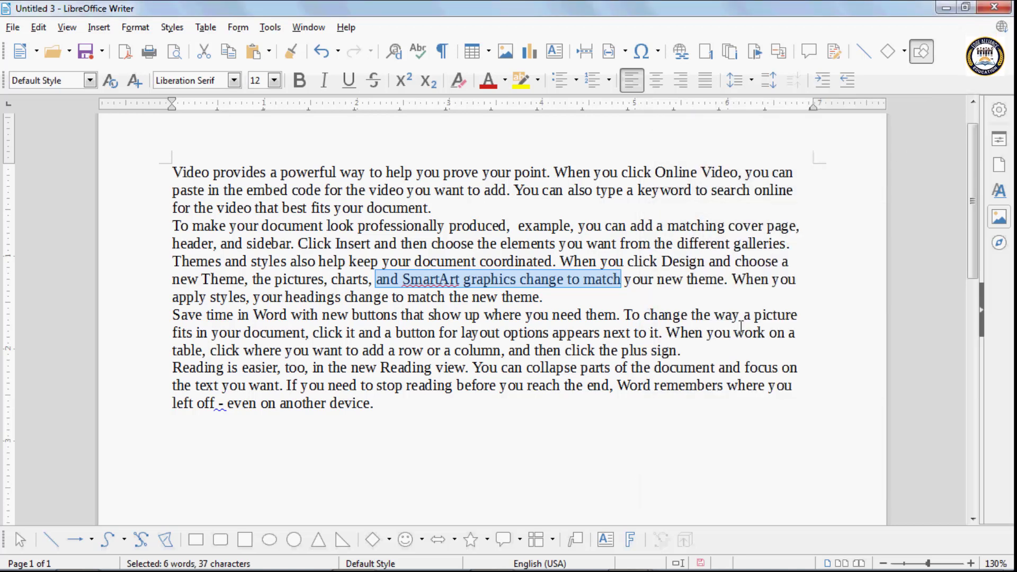
click(373, 445)
- Jump to bookmarks mark 1 and mark 2 to verify the phrases they mark
click(106, 29)
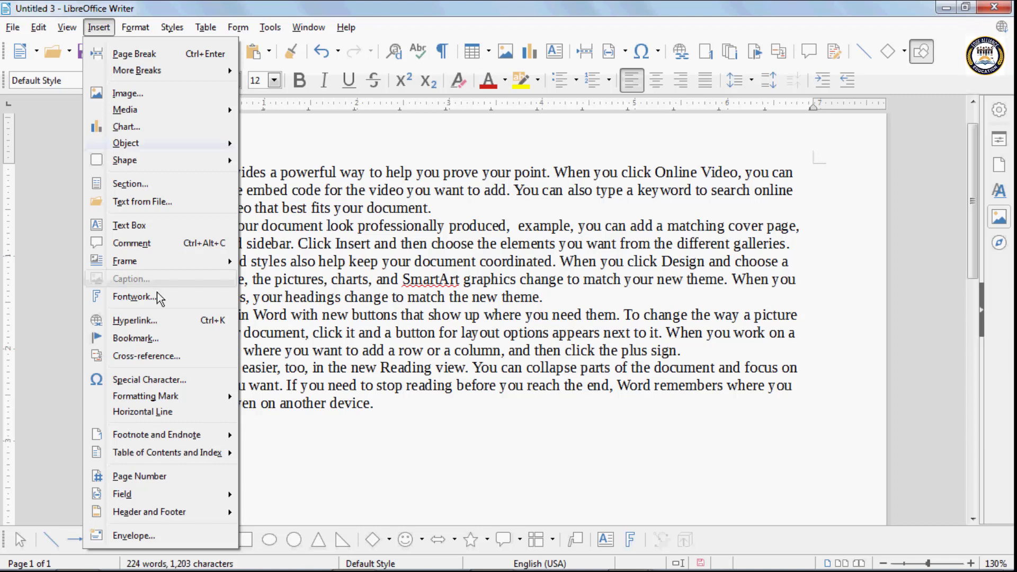
click(143, 338)
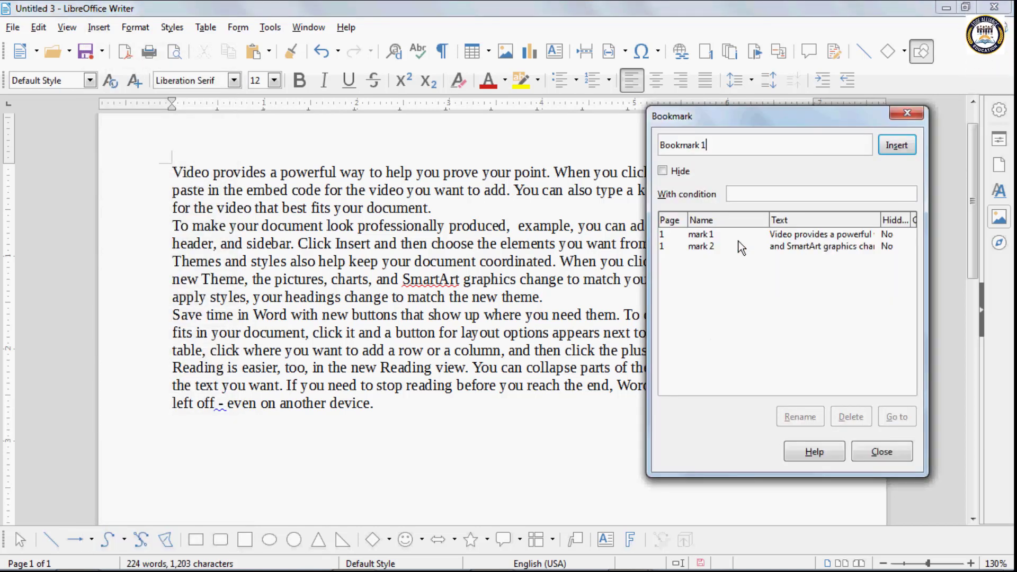
click(702, 235)
click(895, 416)
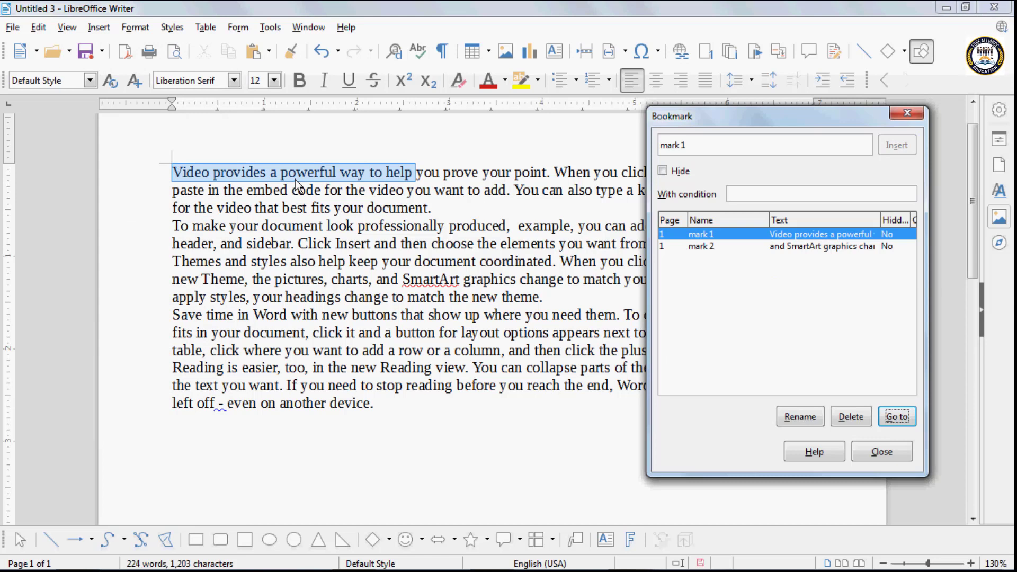
click(708, 246)
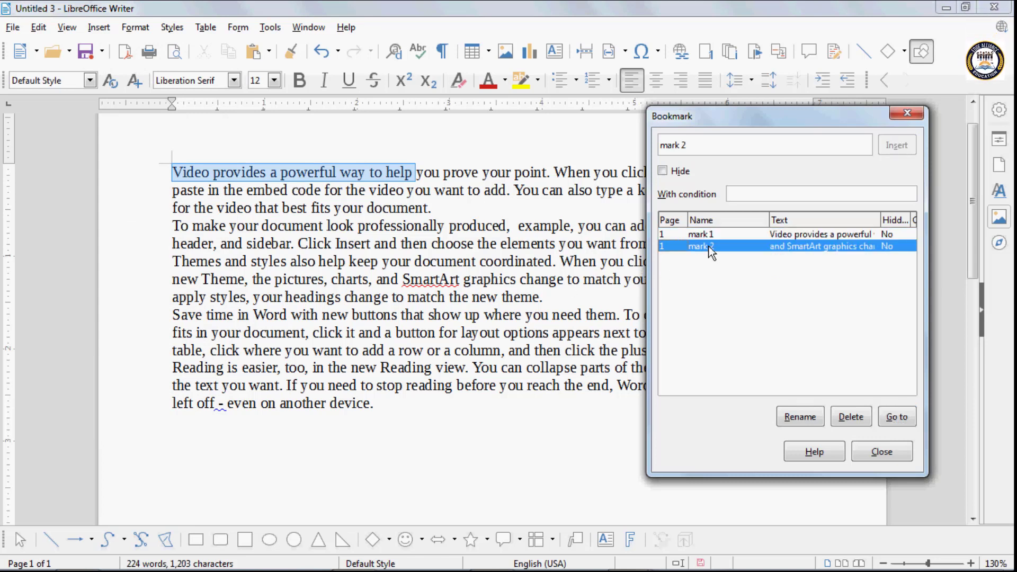
click(896, 417)
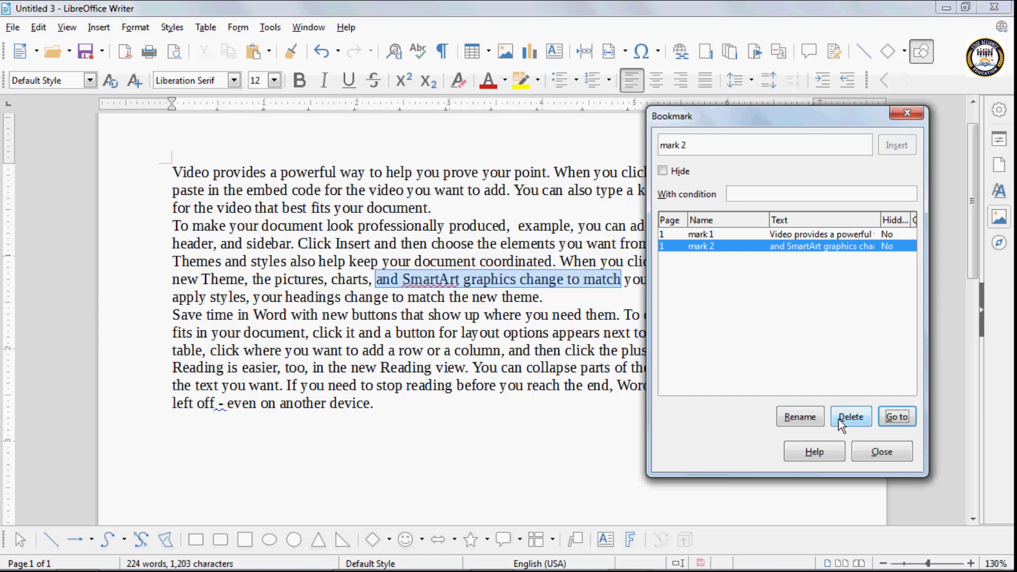
- Add an empty paragraph after the final word 'device.'
click(873, 450)
click(403, 405)
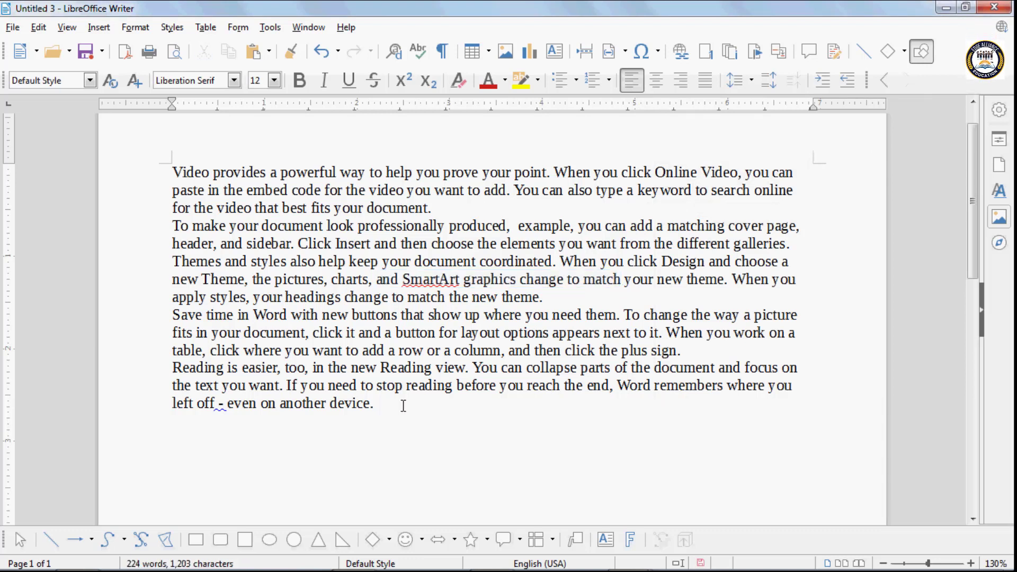
key(Return)
key(Return)
key(Return)
key(Return)
key(Return)
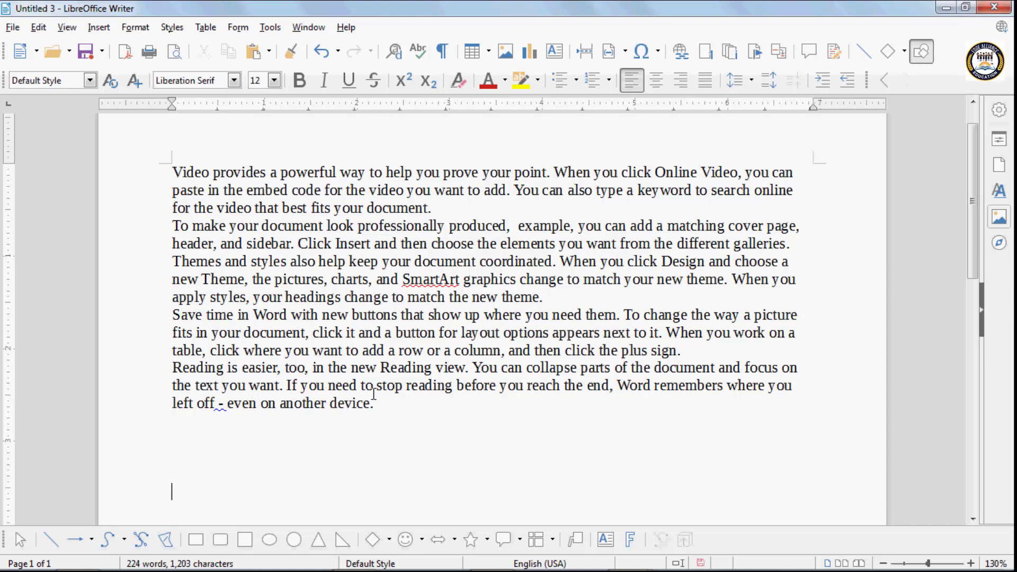
- Insert a cross-reference to bookmark mark 1 below the body text
scroll(322, 456, down, 3)
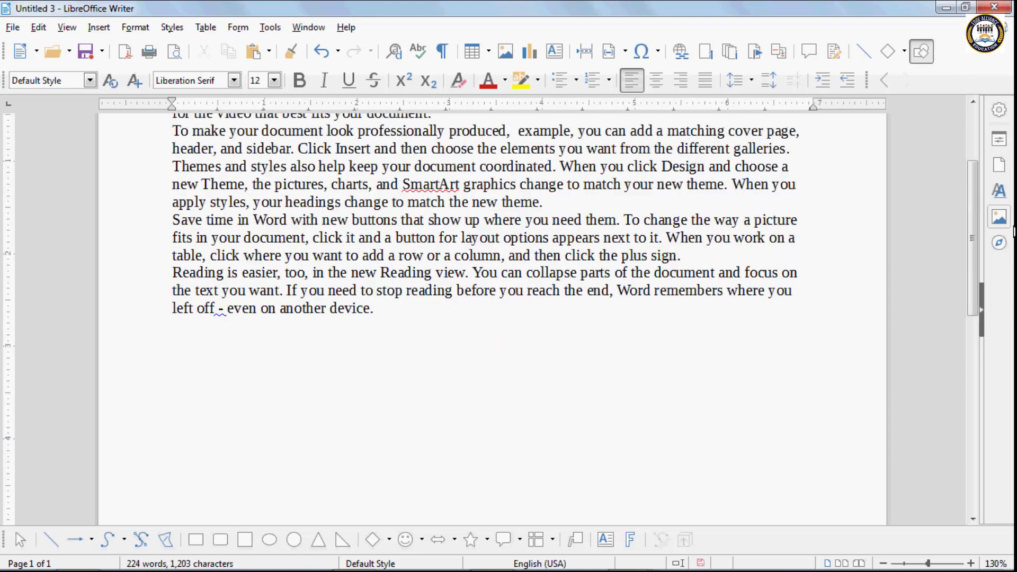
click(96, 29)
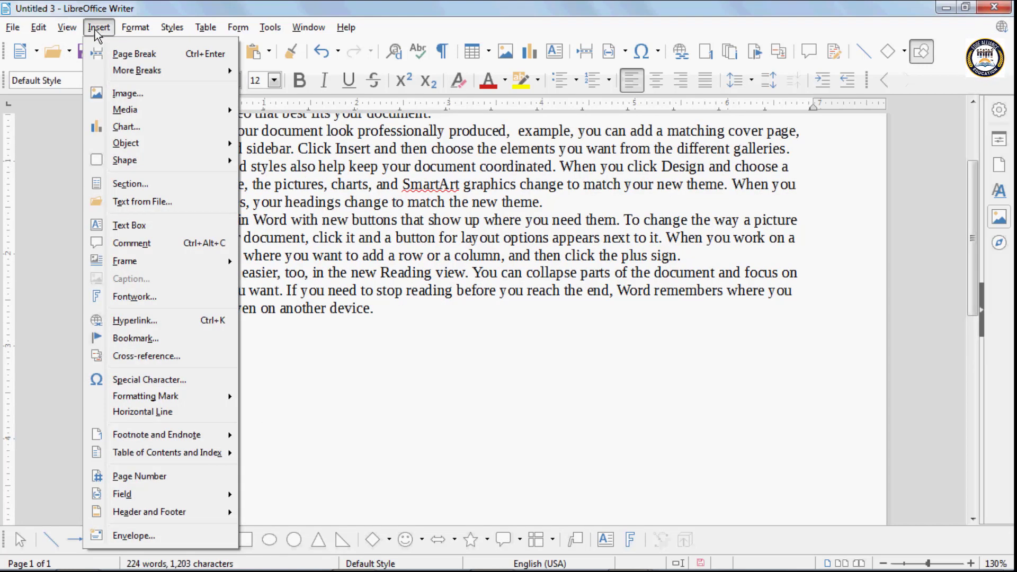
click(152, 337)
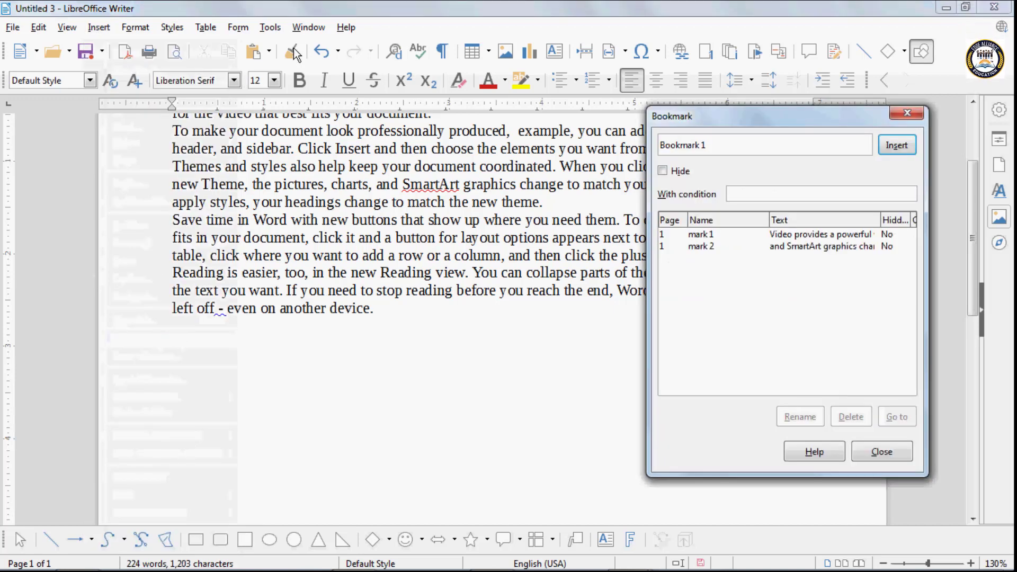
click(907, 112)
click(98, 28)
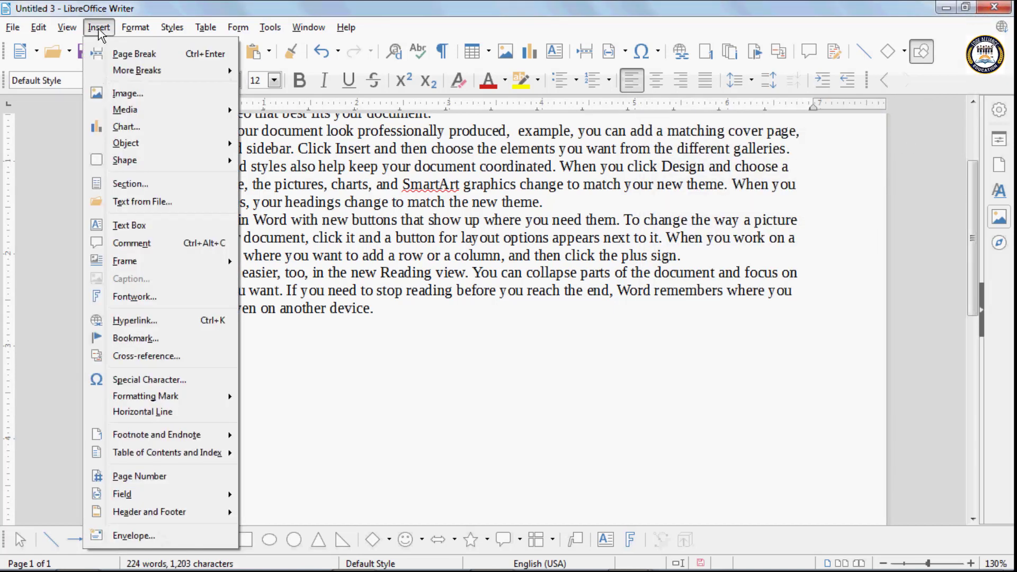
click(175, 356)
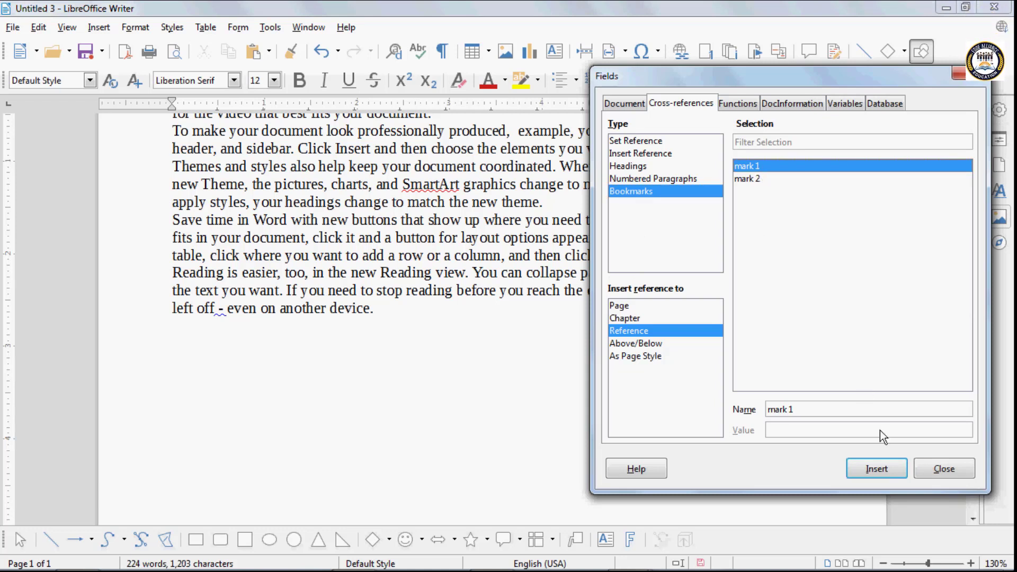
click(877, 468)
click(420, 397)
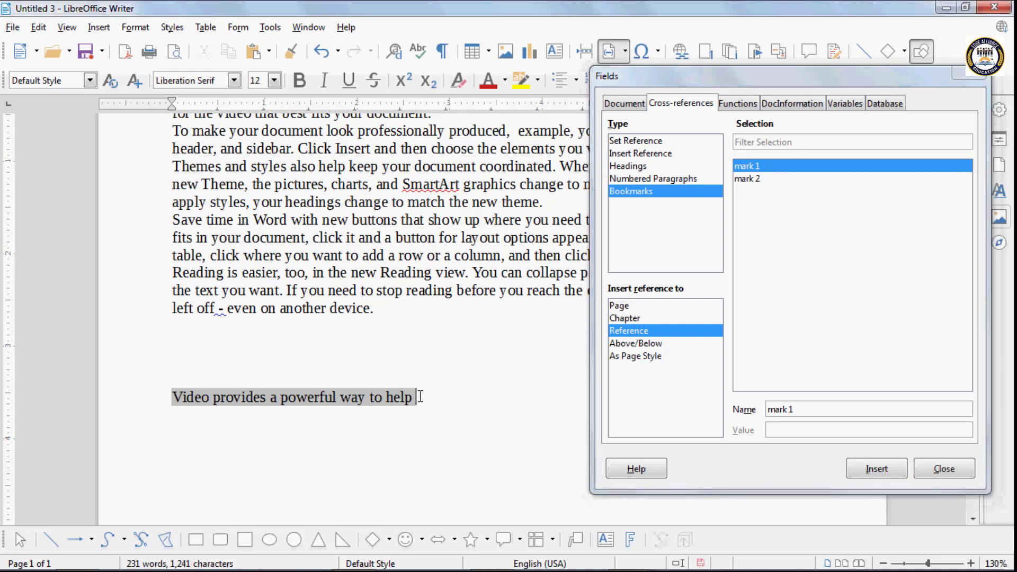
- On a new line, insert a cross-reference to bookmark mark 2
key(Return)
key(Return)
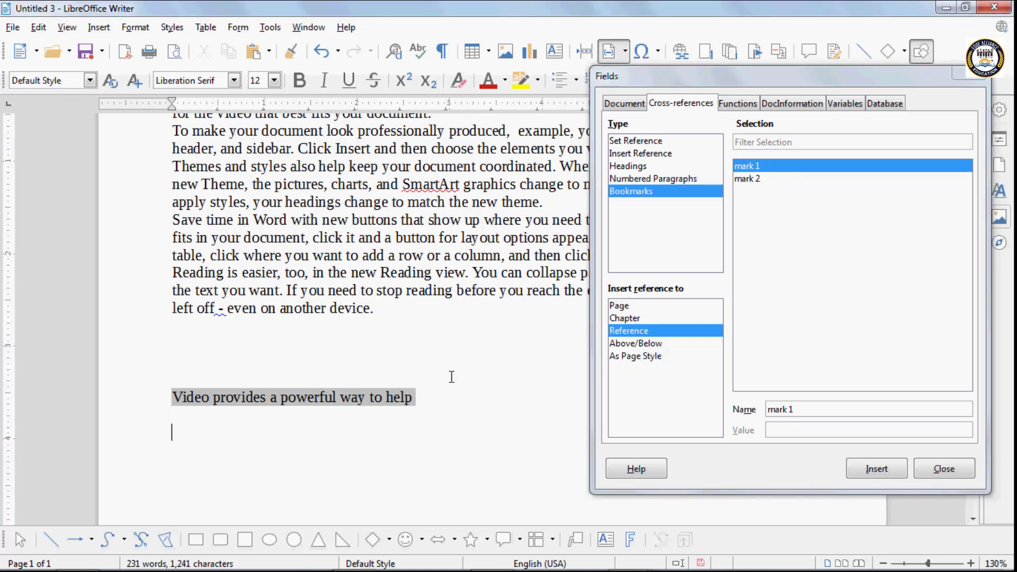
click(751, 179)
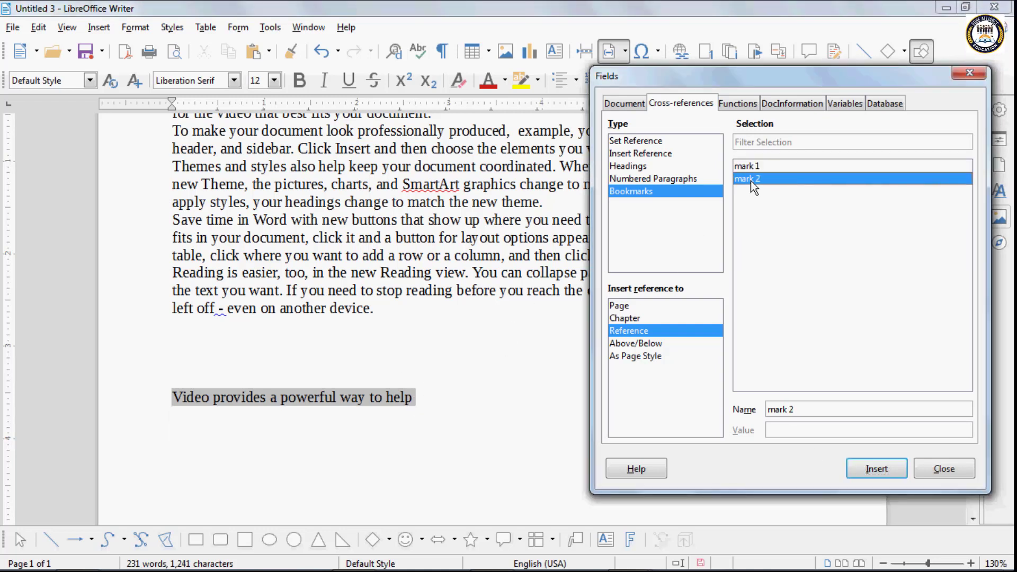
click(875, 469)
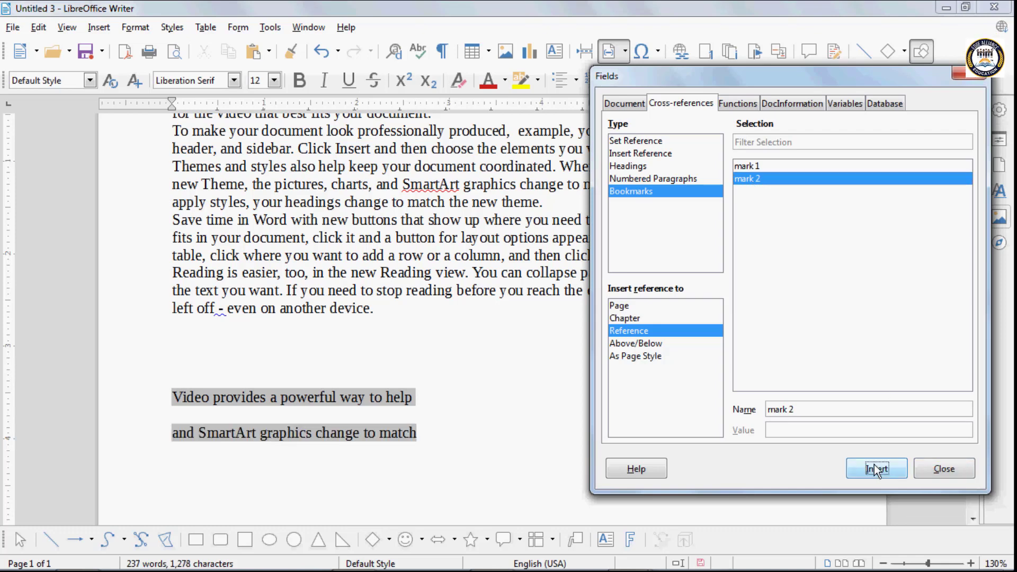
click(954, 469)
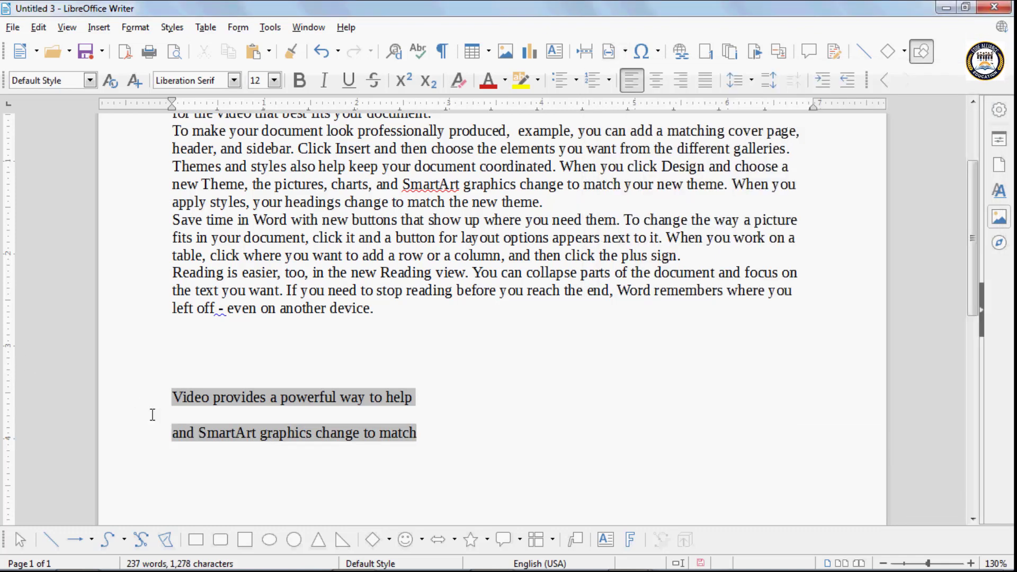
- Follow the mark 1 and mark 2 cross-references to their bookmarked phrases
click(230, 401)
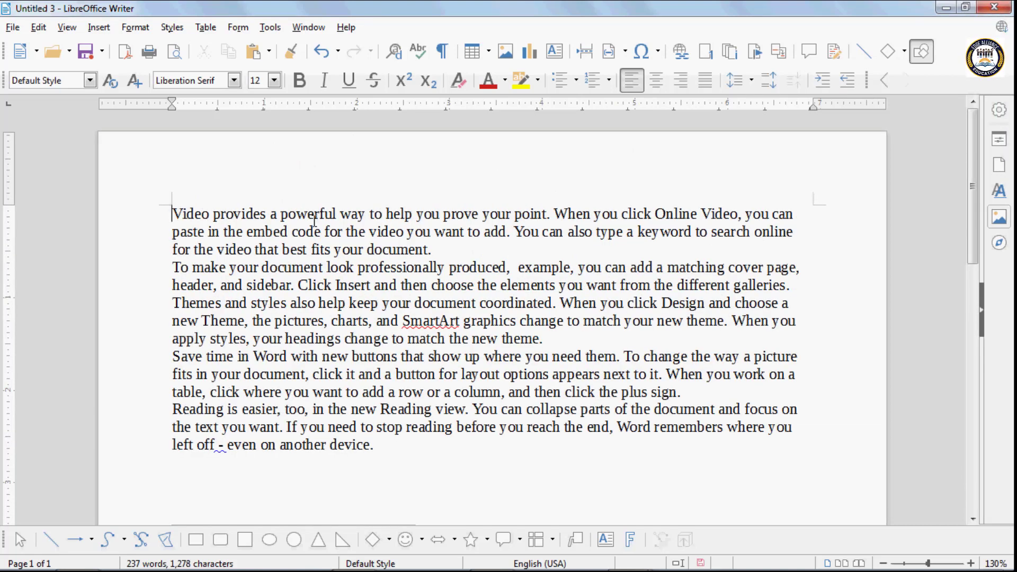
scroll(302, 265, down, 5)
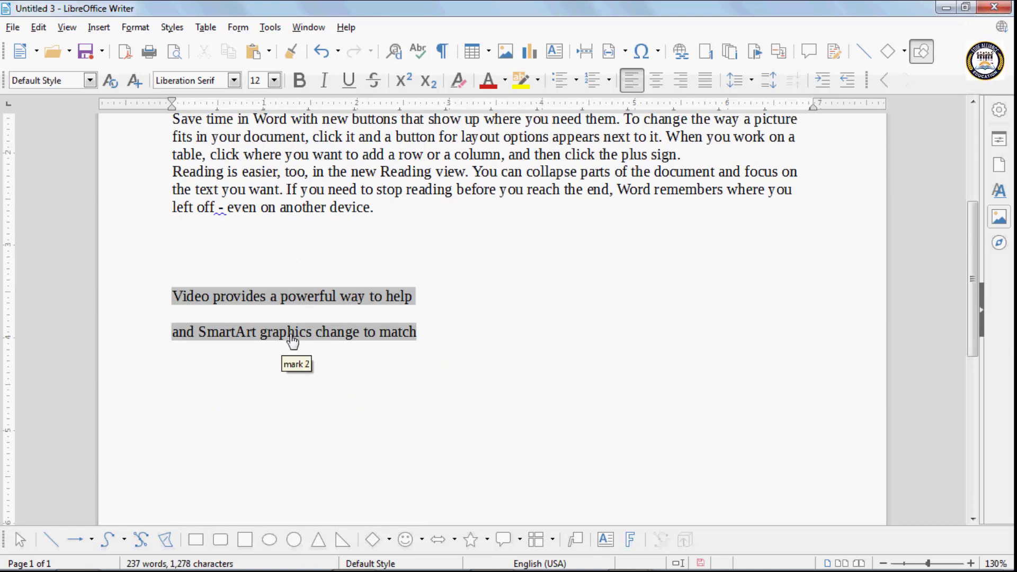
click(290, 341)
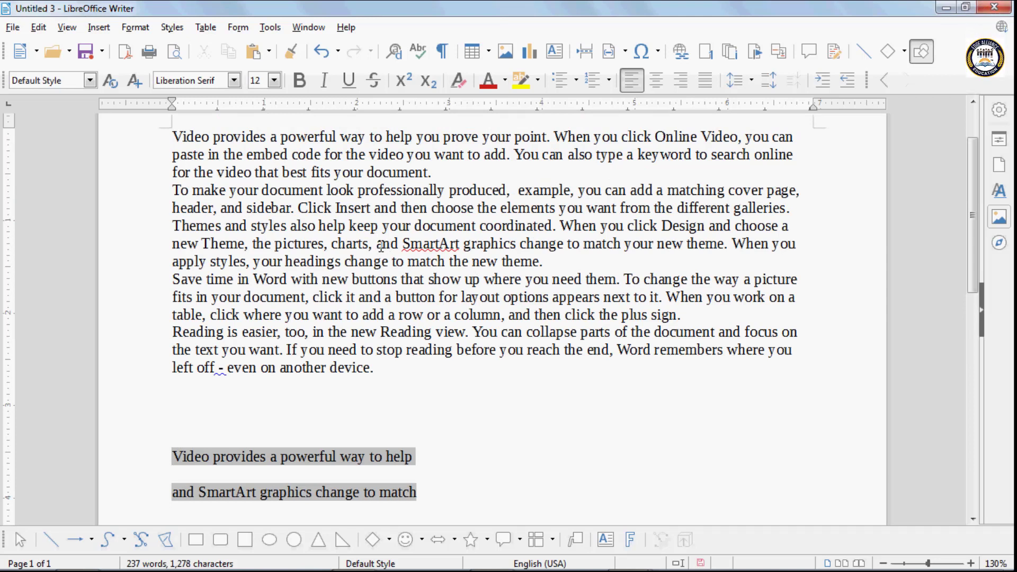
- Delete the two shaded cross-reference lines below the body text
click(95, 28)
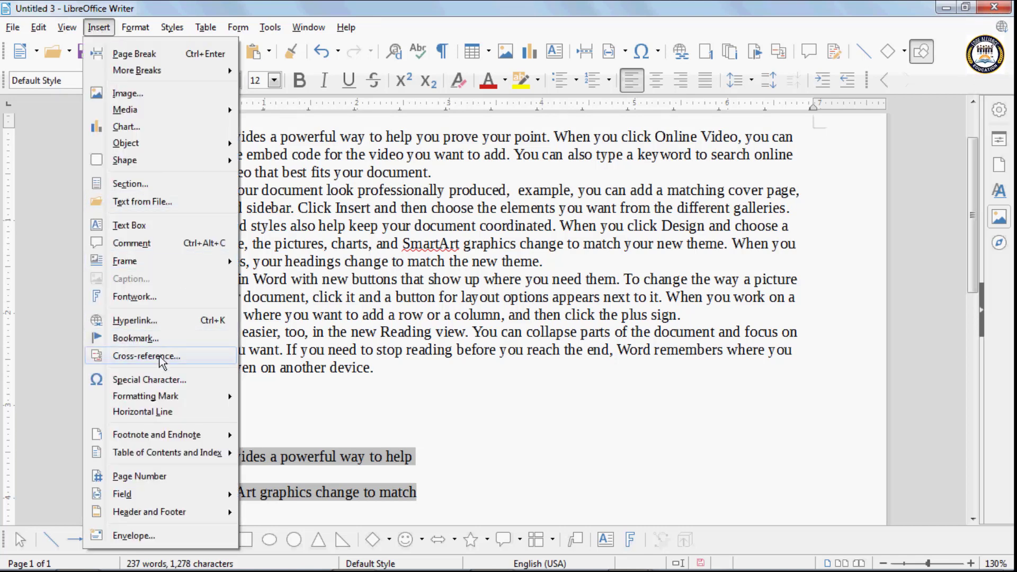
click(281, 421)
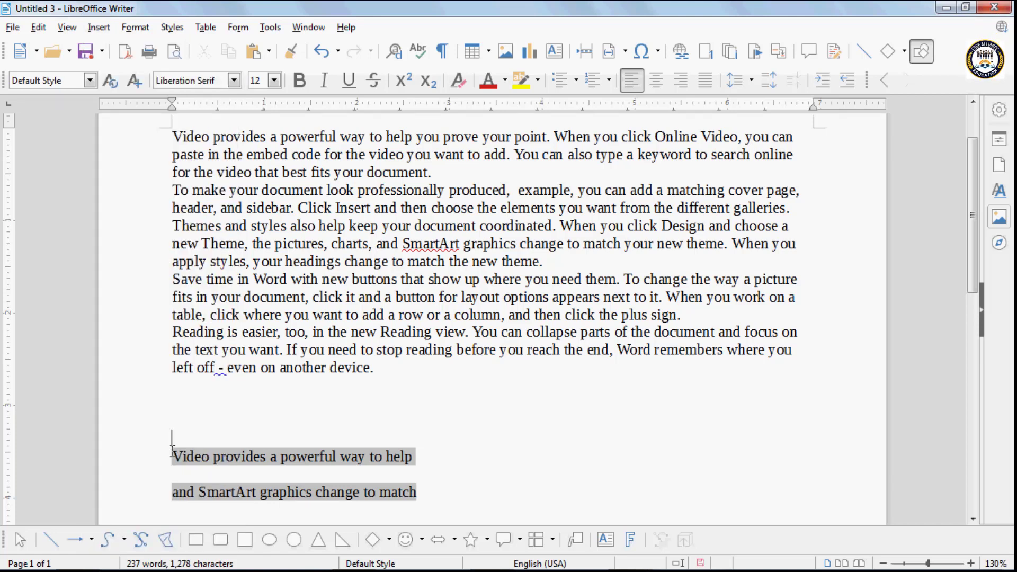
drag(172, 440, 387, 508)
key(Delete)
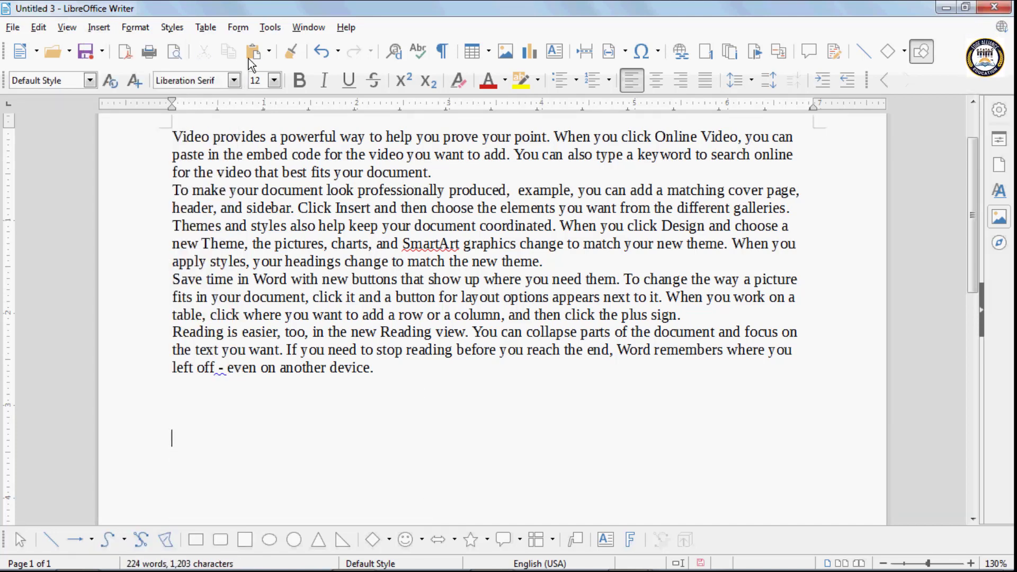
click(98, 27)
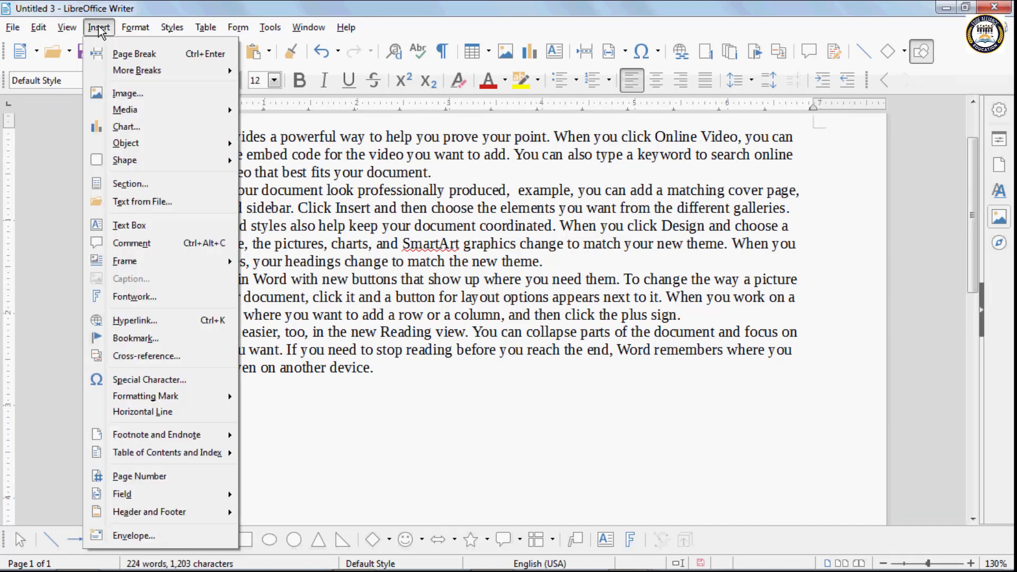
- Insert the Webdings fast-forward symbol below the body text, followed by the word 'insert'
click(176, 379)
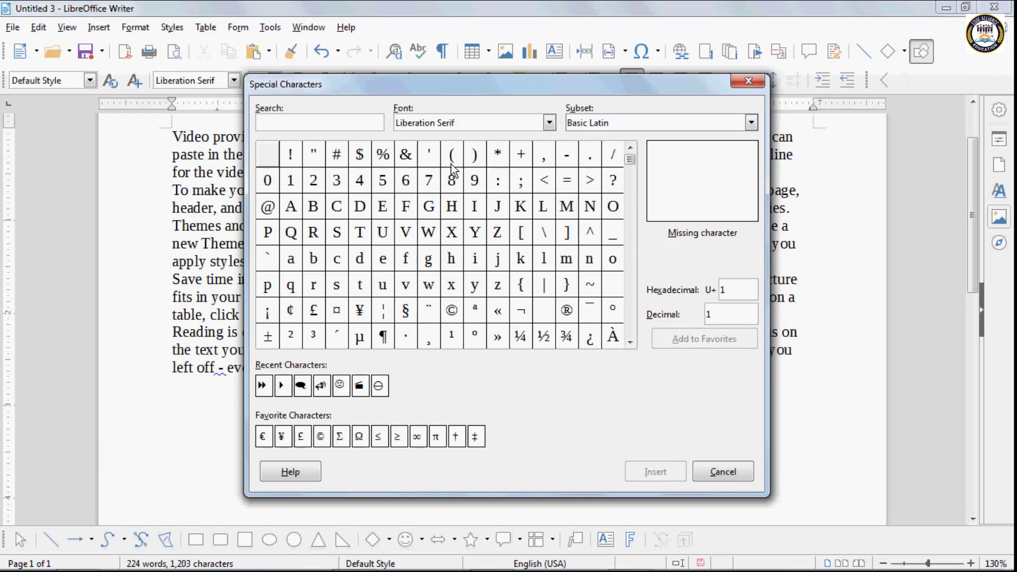
click(550, 127)
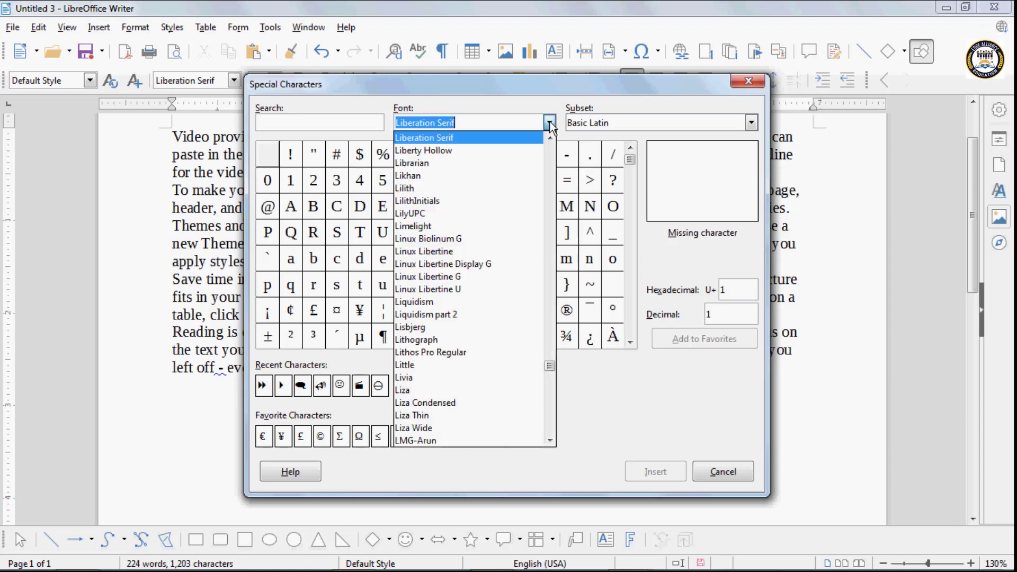
text(Webdings)
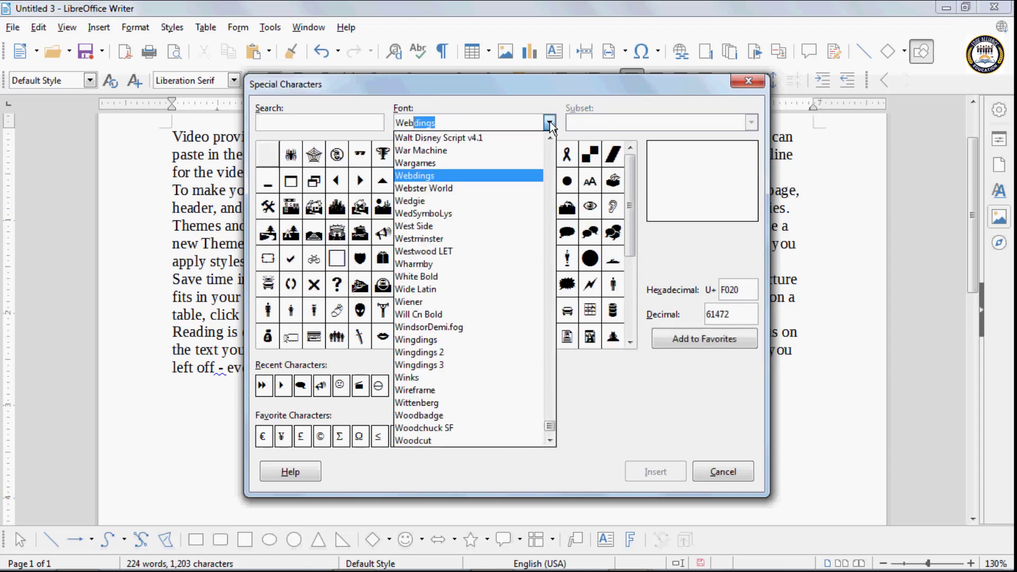
click(489, 177)
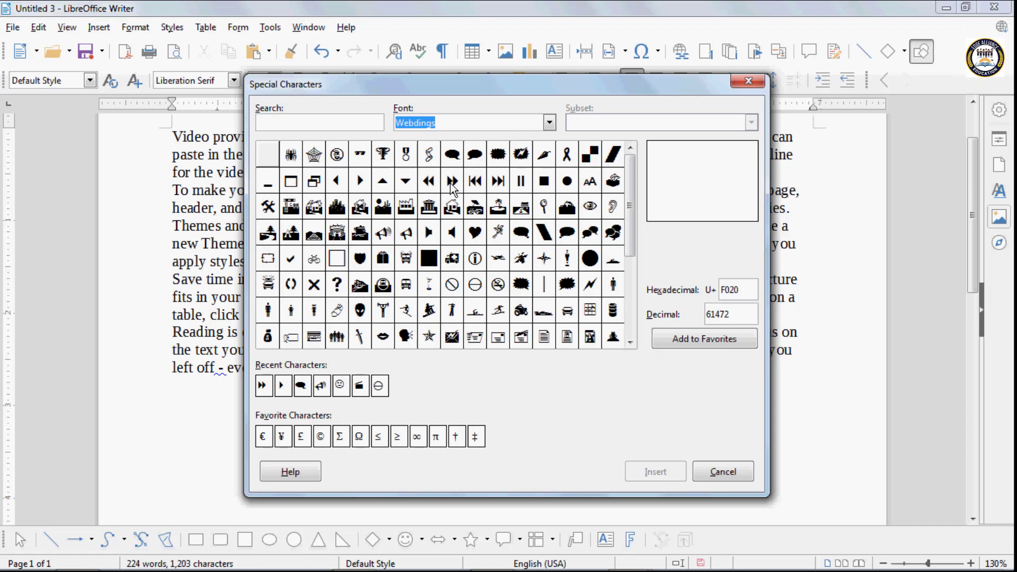
click(451, 184)
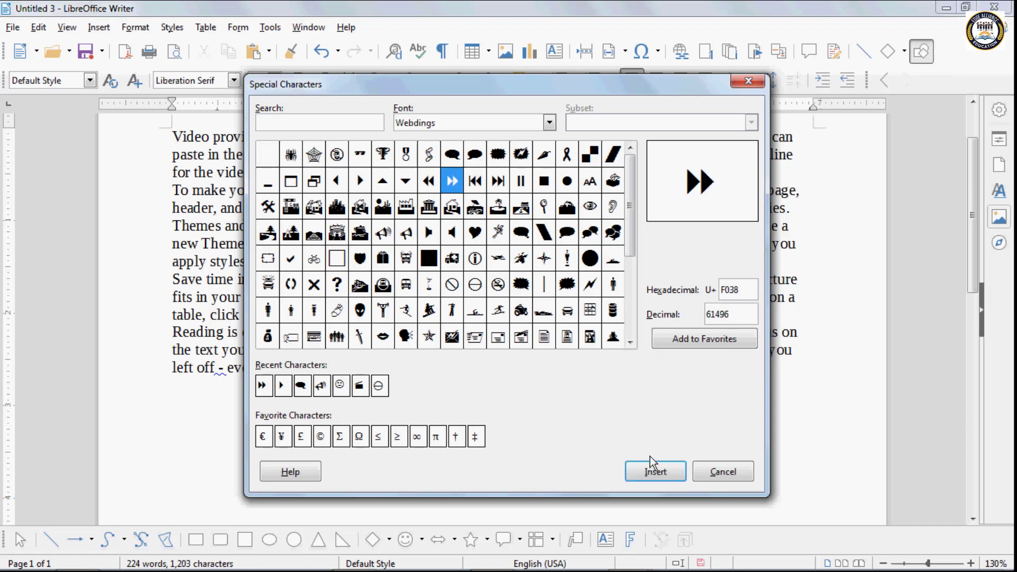
click(655, 471)
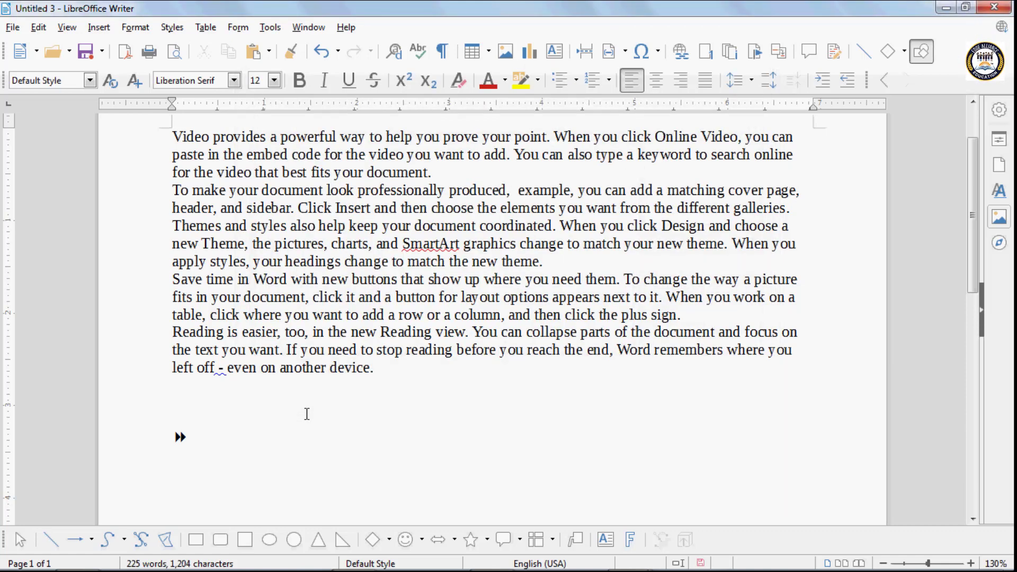
text(i)
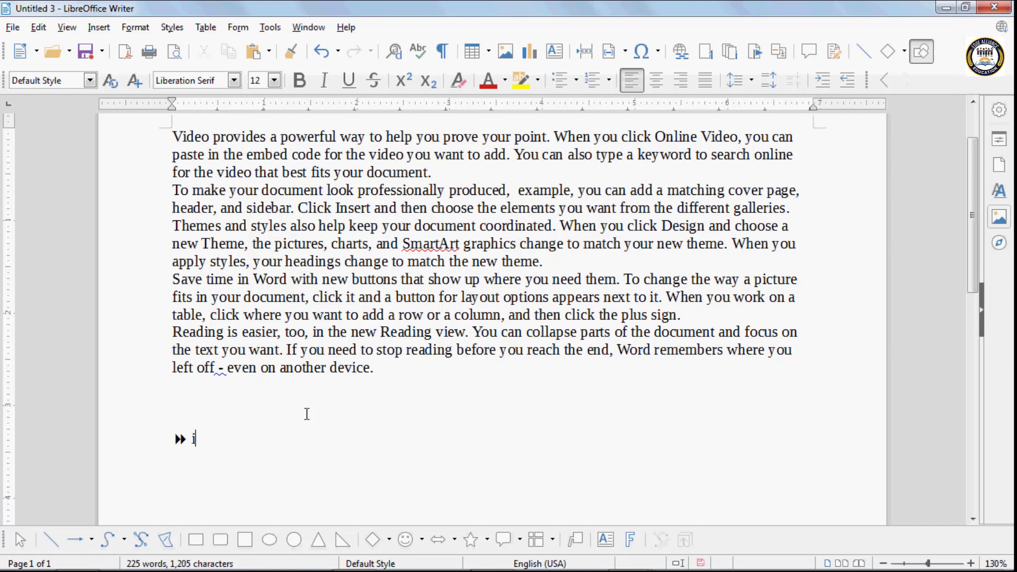
text(nsert)
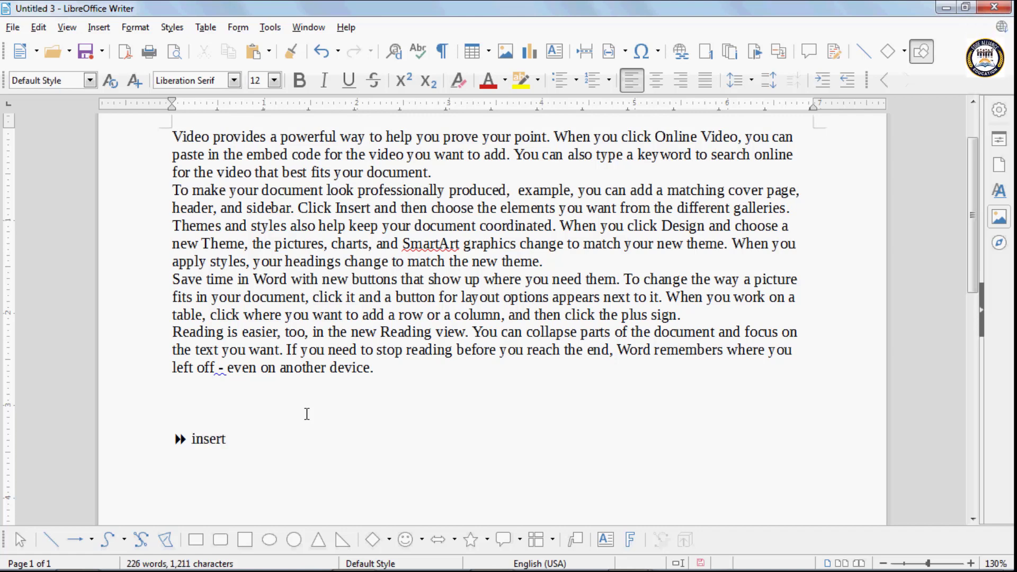
- Add the Webdings fast-forward symbol to Favorite Characters and insert it from there
click(139, 28)
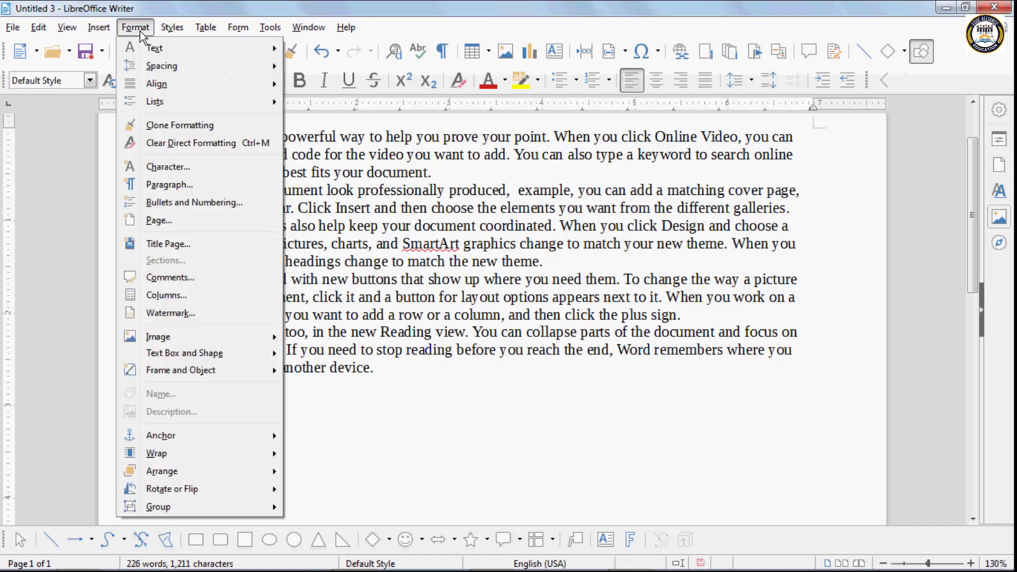
mouse_move(99, 27)
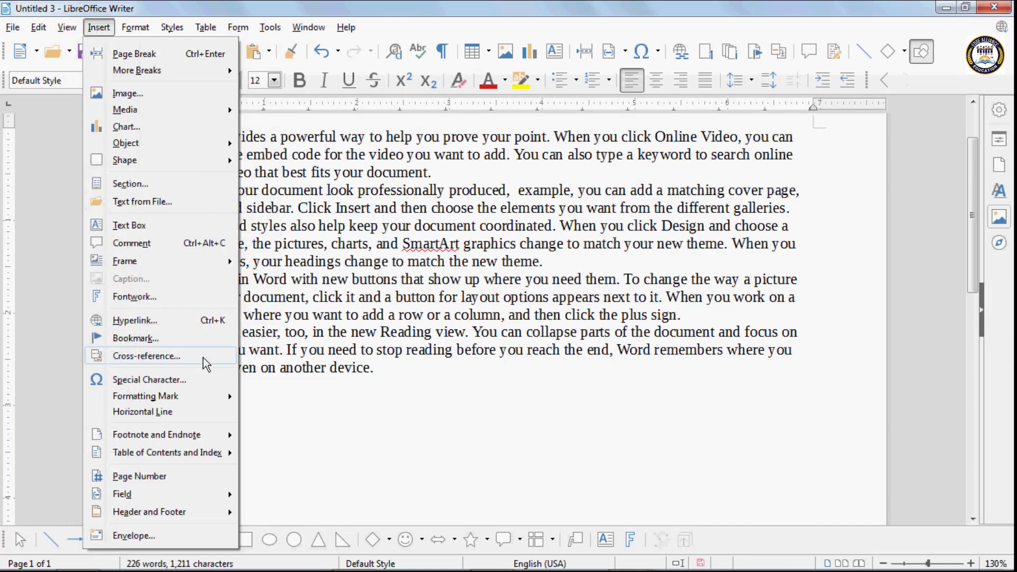
click(204, 381)
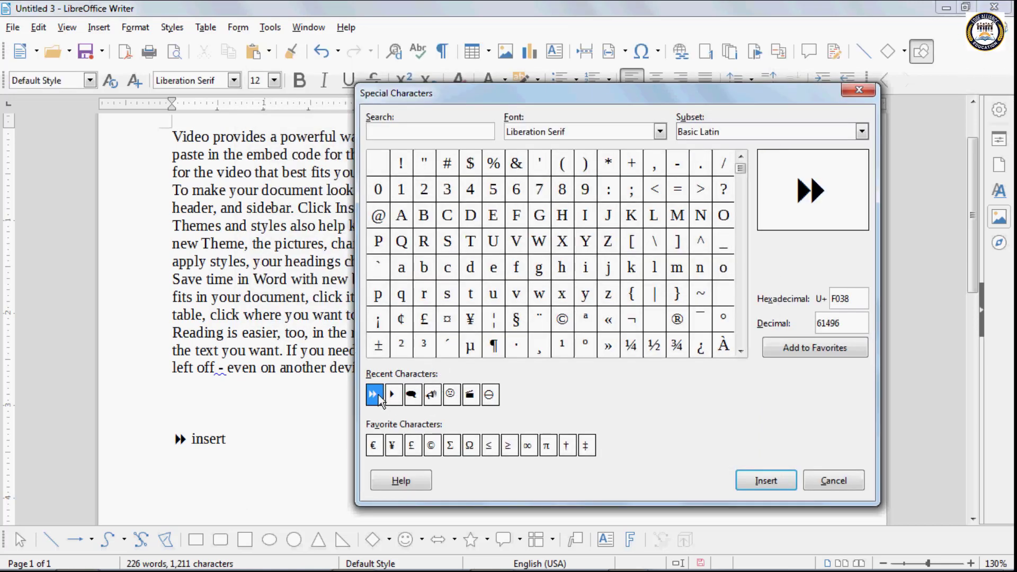
click(833, 347)
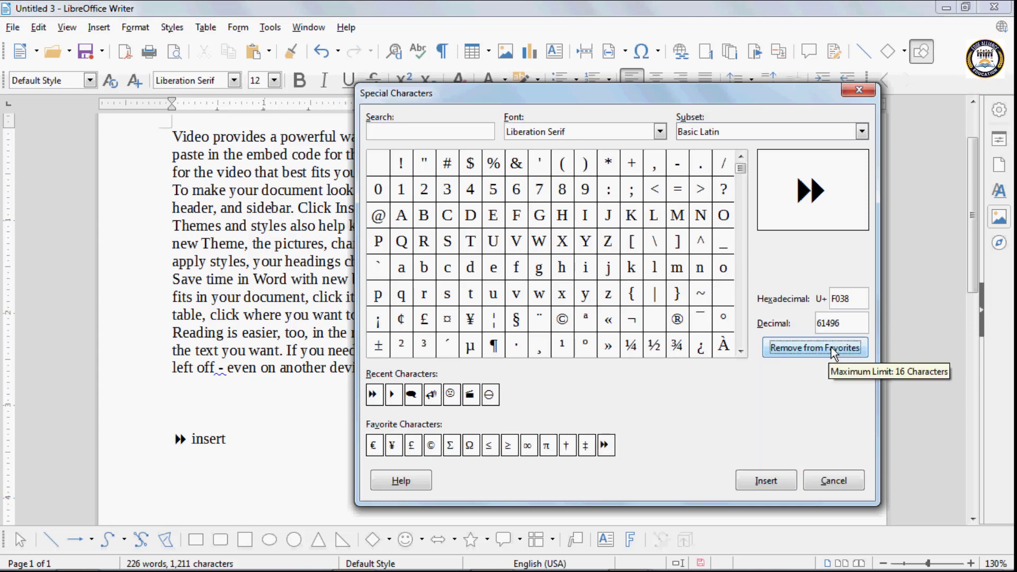
click(606, 444)
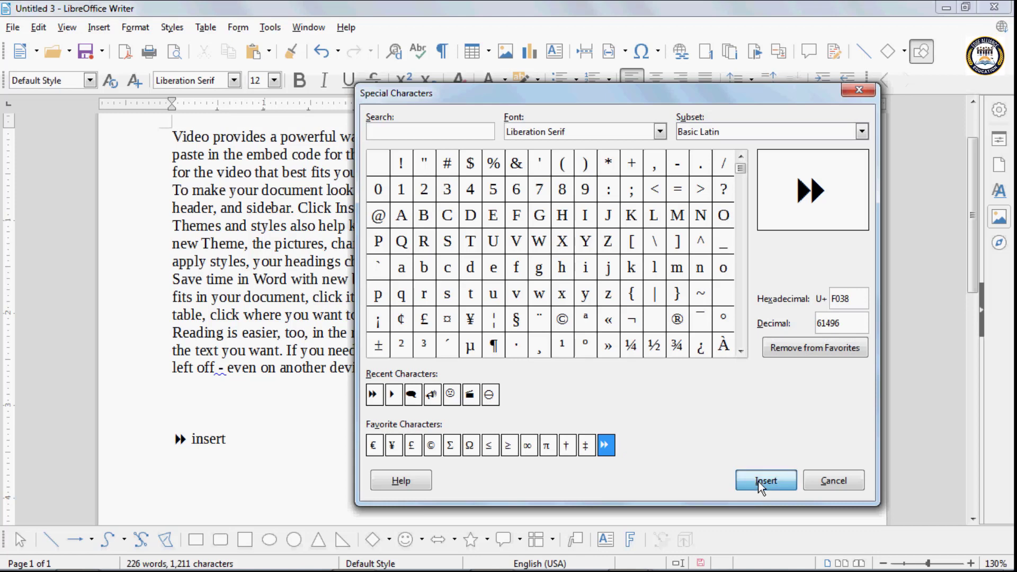
click(758, 481)
- Replace the new symbol with another copy of the favourite fast-forward symbol
key(BackSpace)
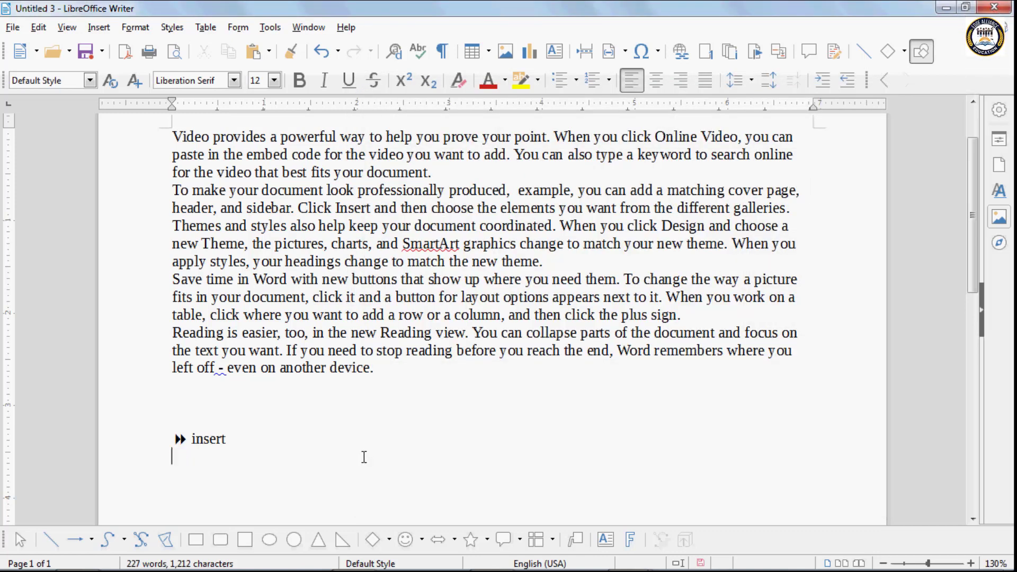
click(98, 27)
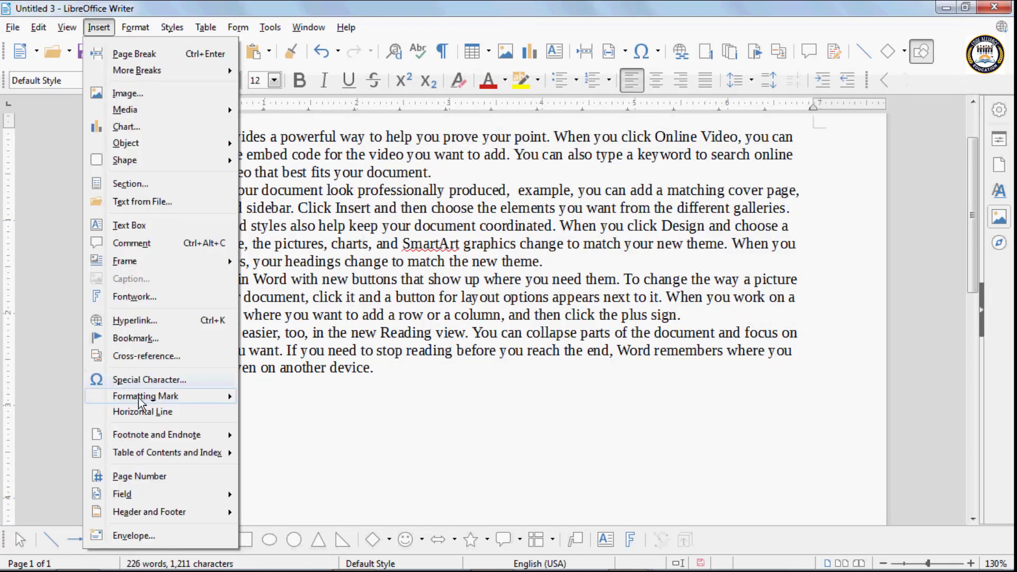
click(142, 379)
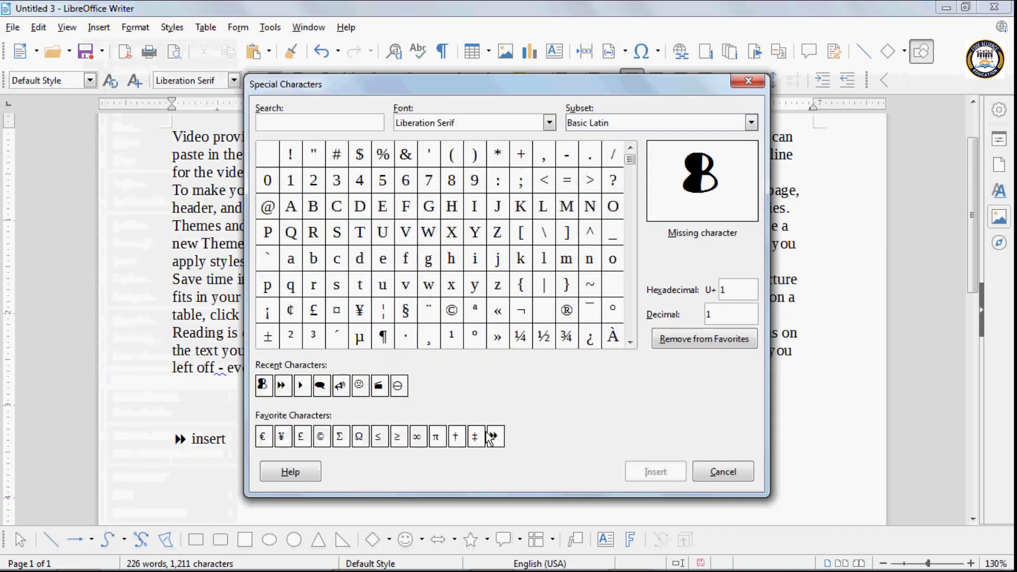
click(495, 436)
click(655, 472)
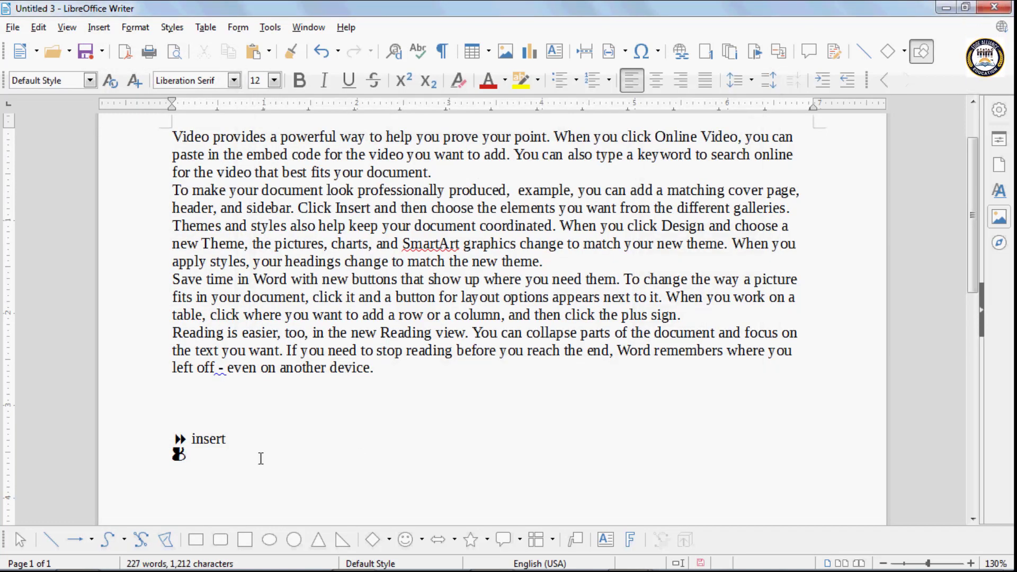
- Set the 'insert' line and the symbol line below it to Arial
drag(186, 457, 171, 437)
click(274, 81)
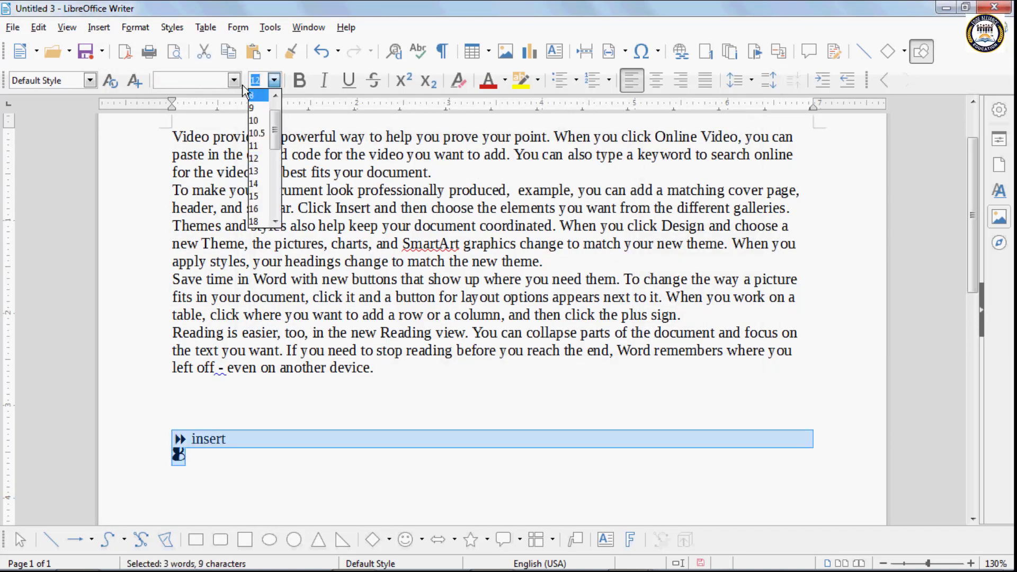
click(237, 82)
click(237, 82)
text(Ar)
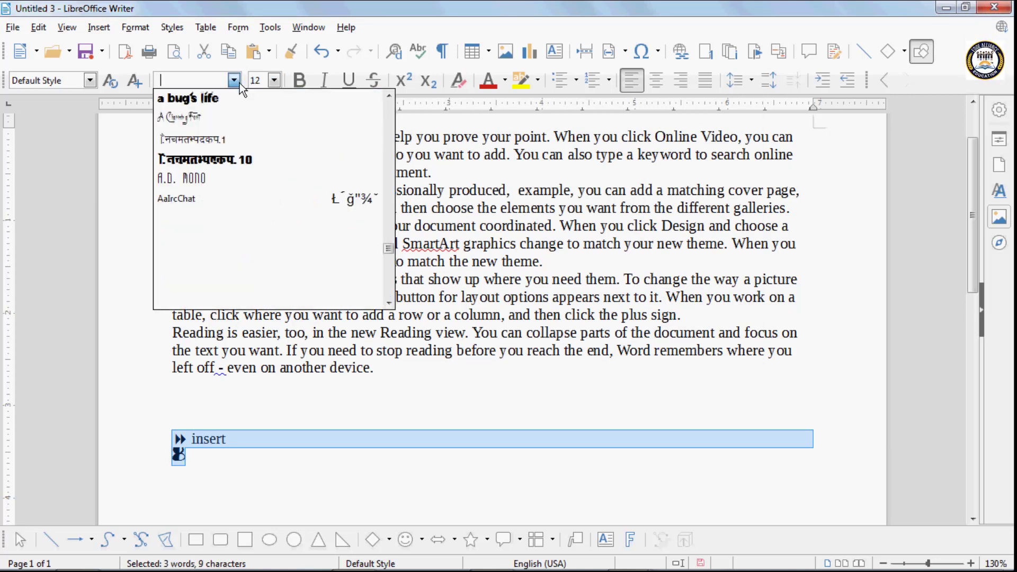
text(i)
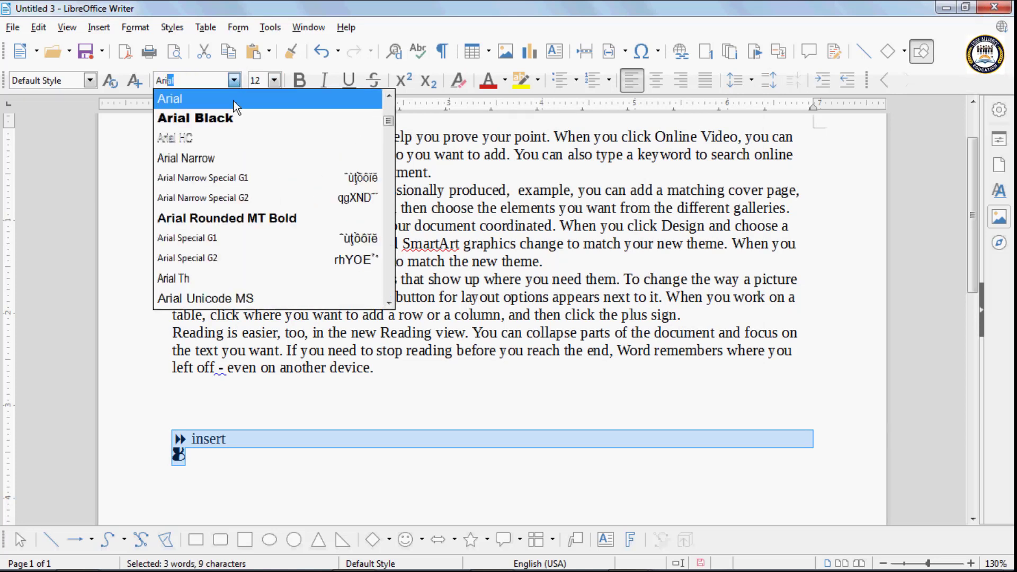
click(179, 99)
- Type 'mild' on the second symbol line, then delete both symbol lines
click(205, 462)
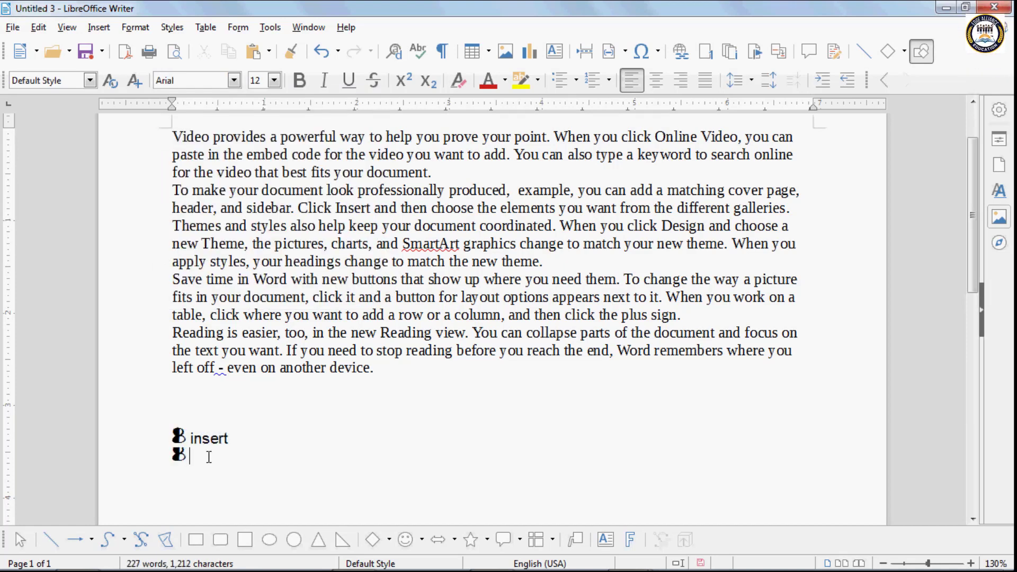
text(gfd)
key(BackSpace)
key(BackSpace)
key(BackSpace)
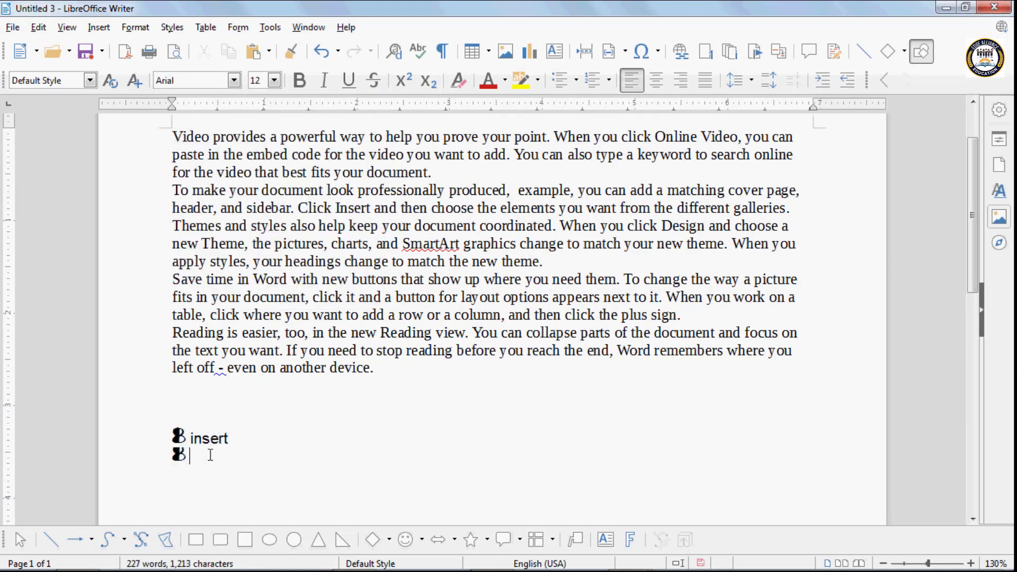
text(mild)
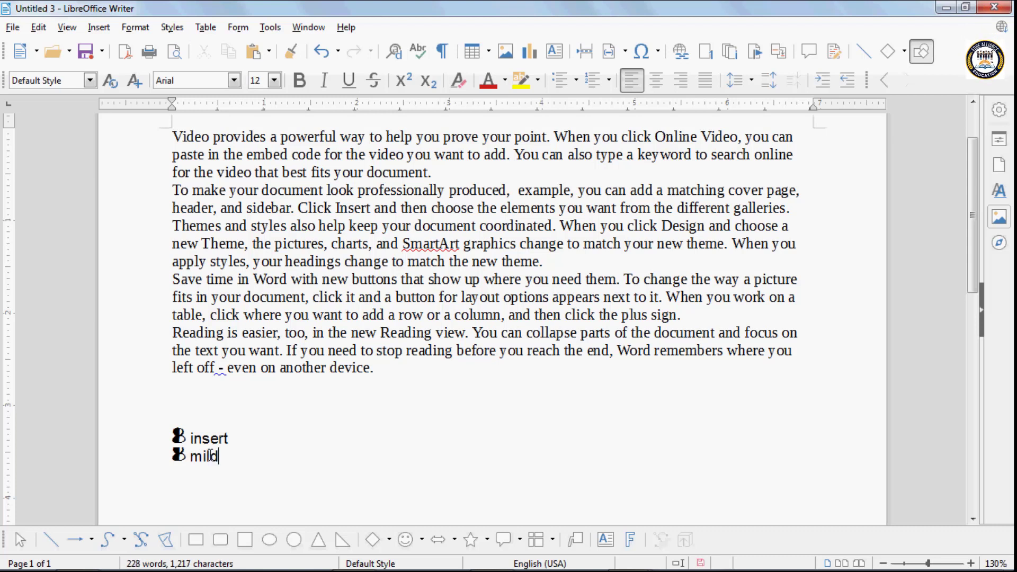
drag(243, 462, 152, 422)
key(Delete)
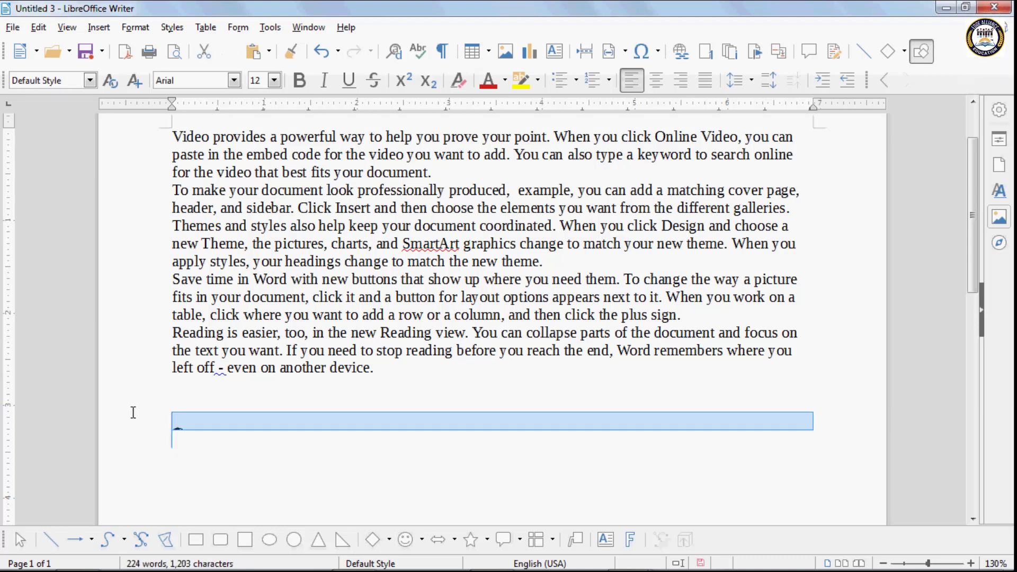
key(Delete)
- Add a horizontal rule below the final paragraph, with an empty paragraph beneath it
click(99, 28)
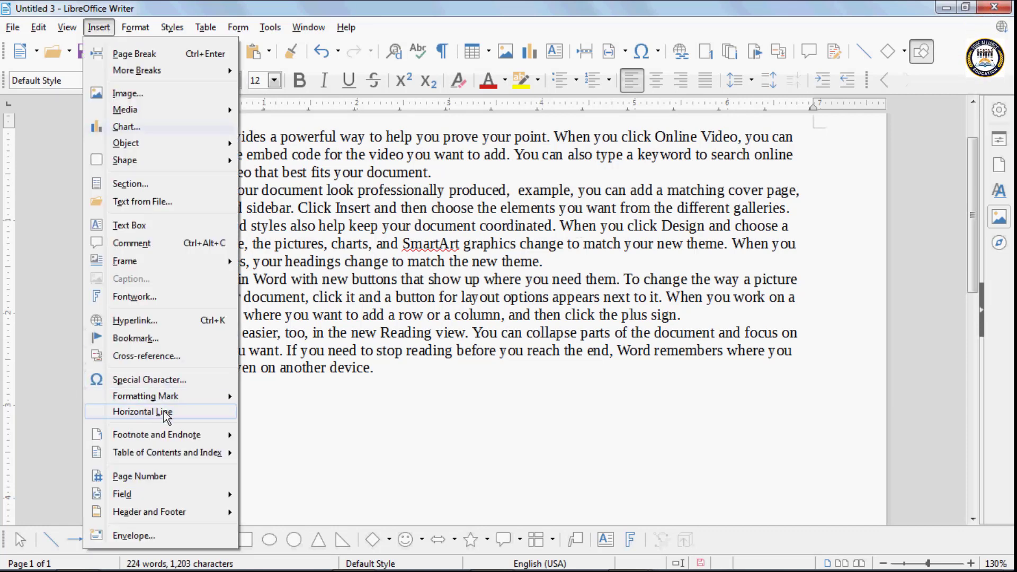
click(159, 413)
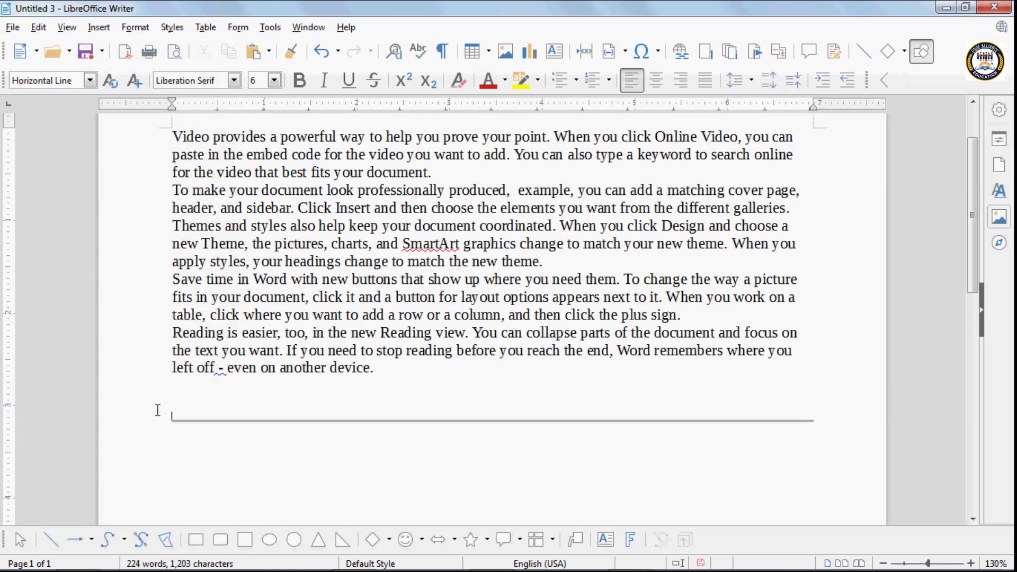
key(Return)
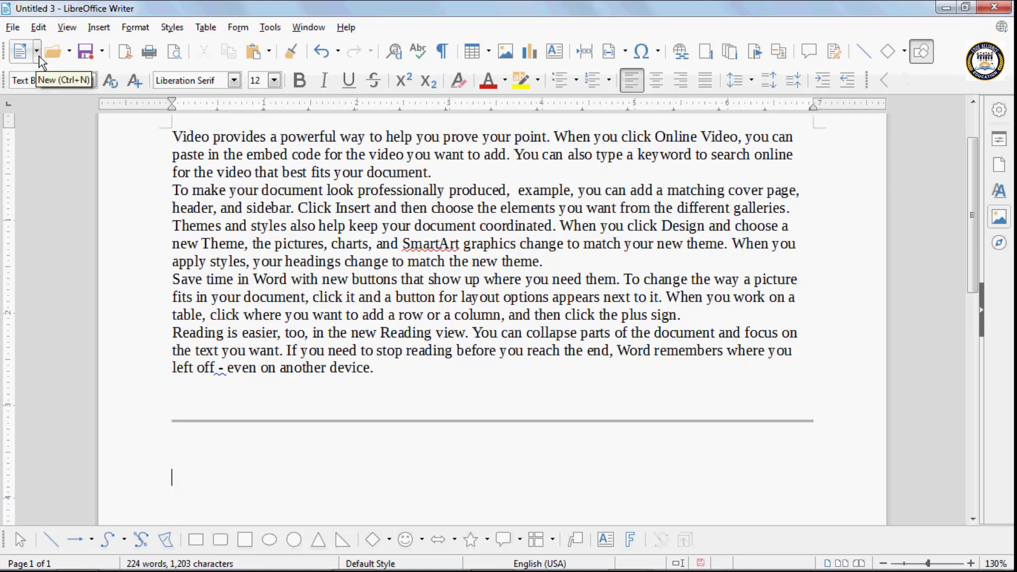
- Undo the footnote with Ctrl+Z, removing the footnote area
click(102, 27)
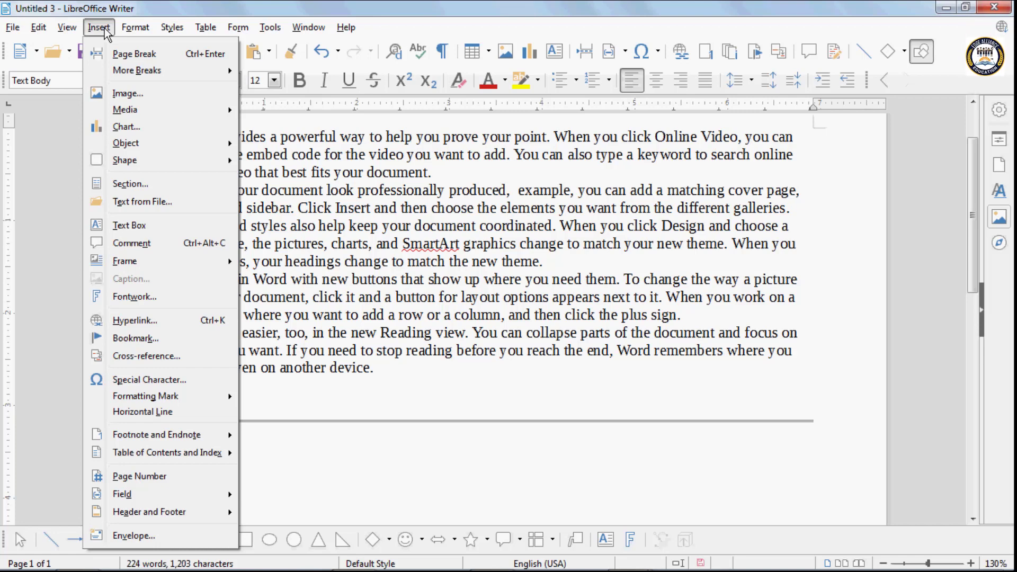
mouse_move(198, 434)
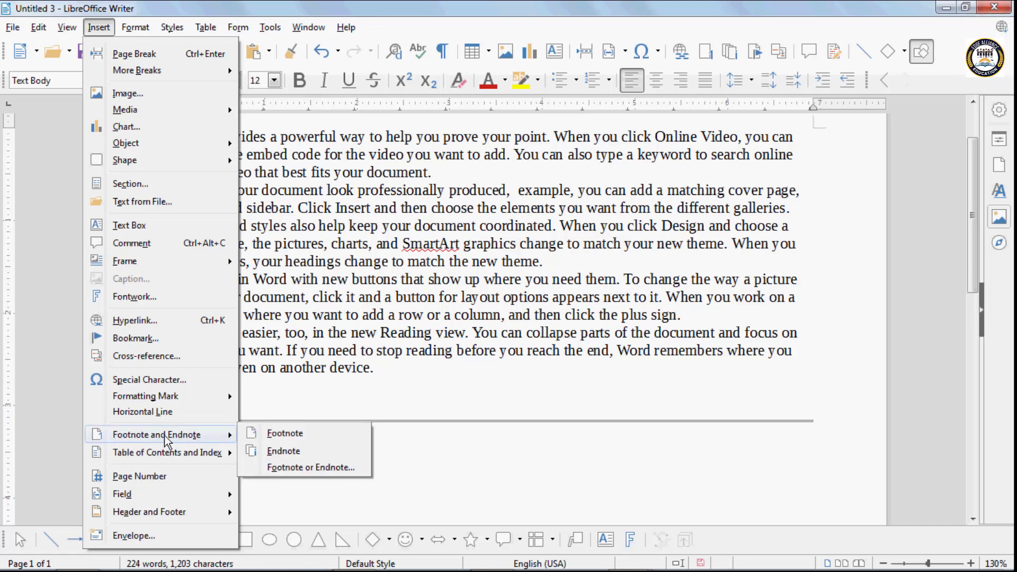
click(291, 402)
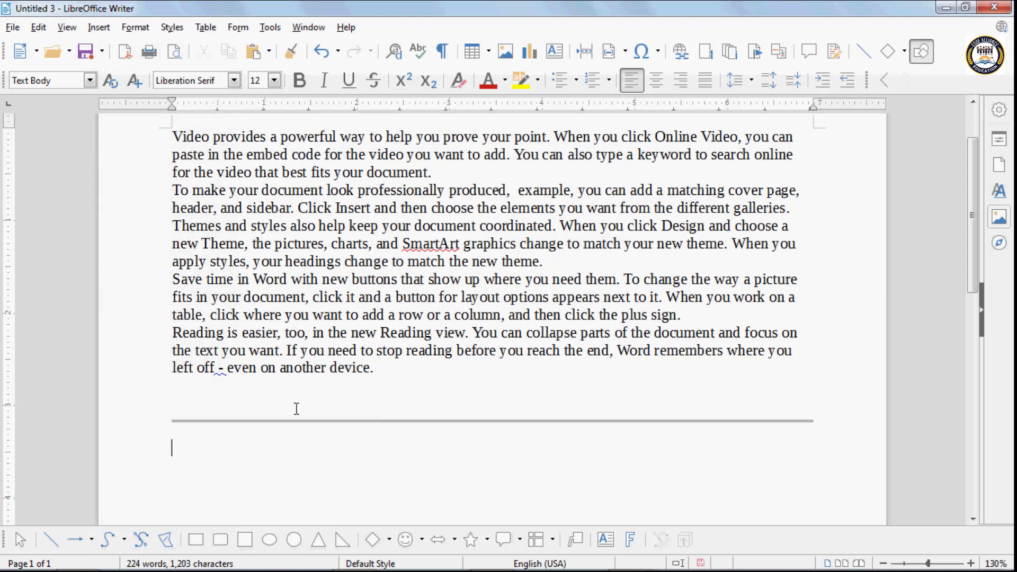
key(ctrl+z)
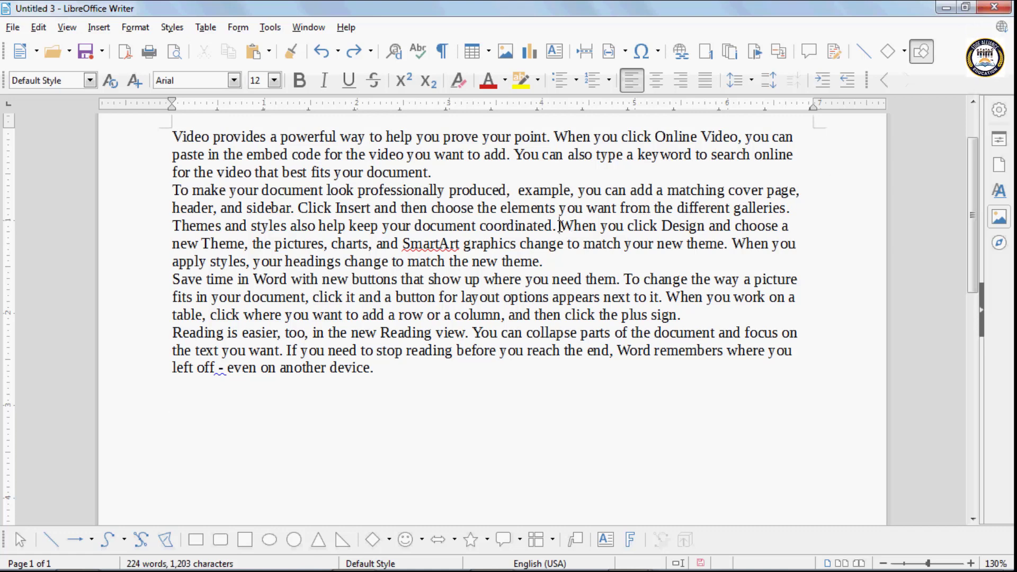
- Insert a page break so 'When you click Design' starts page 2
click(560, 227)
key(ctrl+Return)
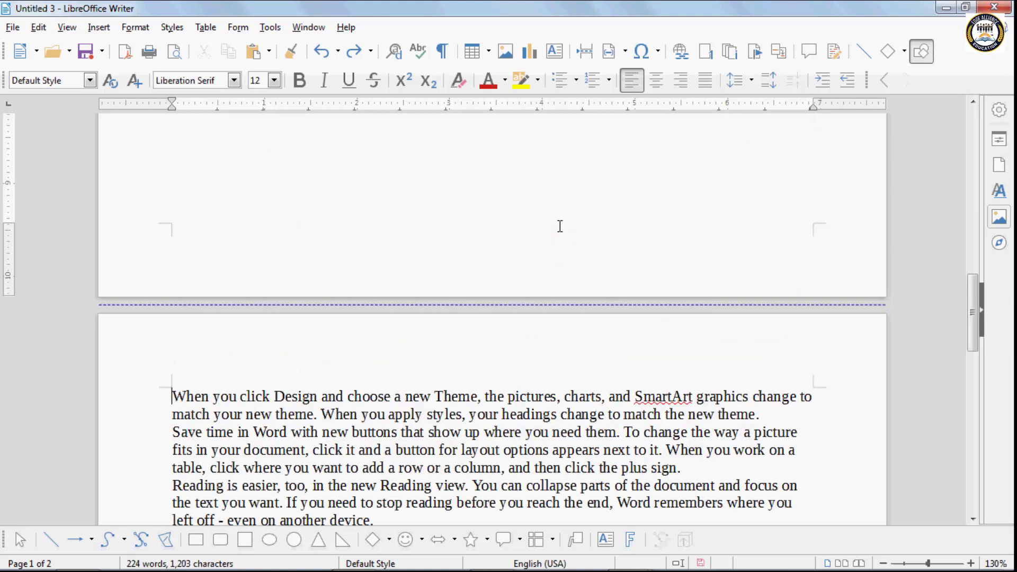
scroll(556, 228, up, 8)
scroll(549, 233, up, 5)
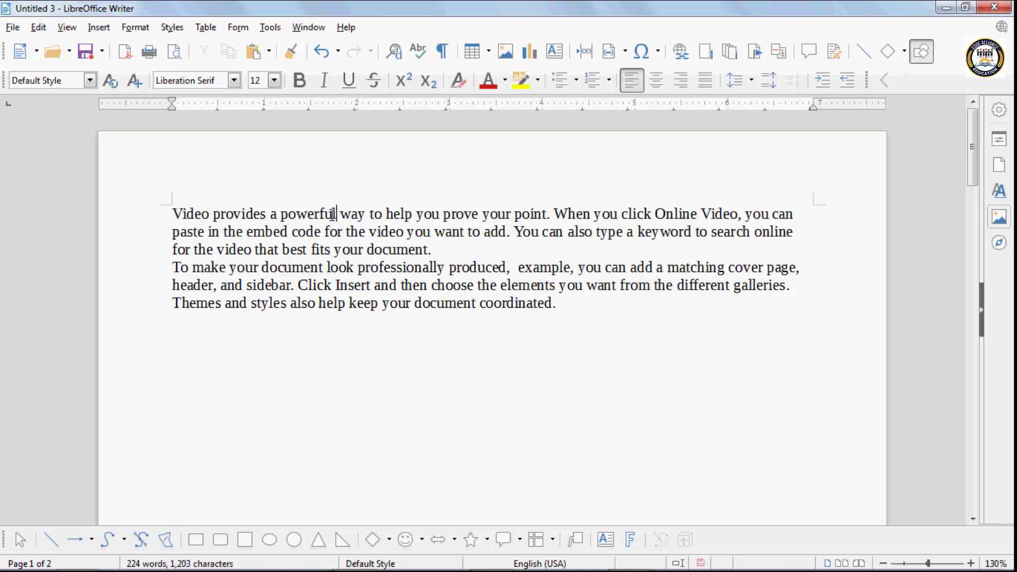
- Add a footnote reading 'strong' after the word 'powerful' on page 1
click(104, 33)
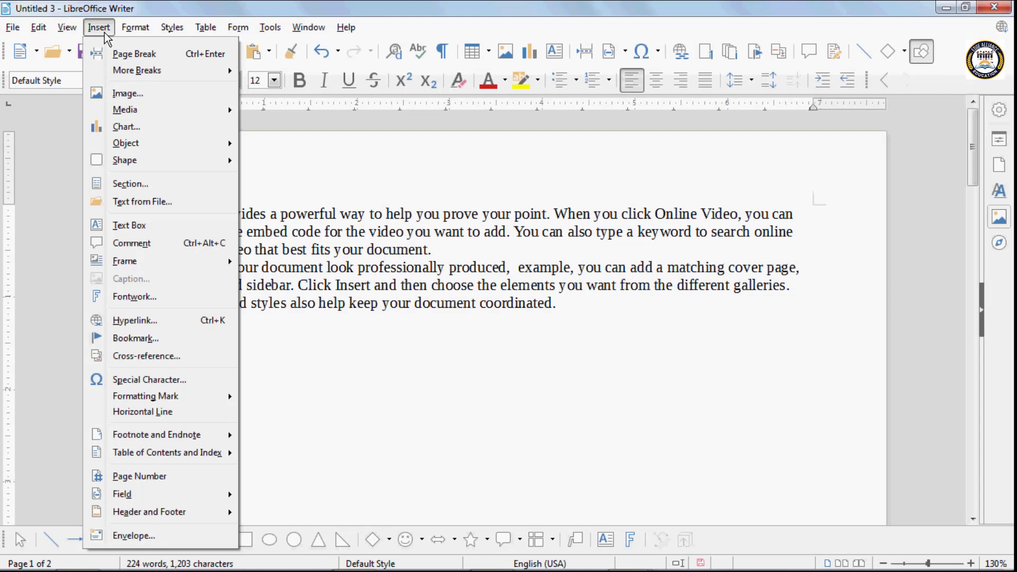
mouse_move(177, 433)
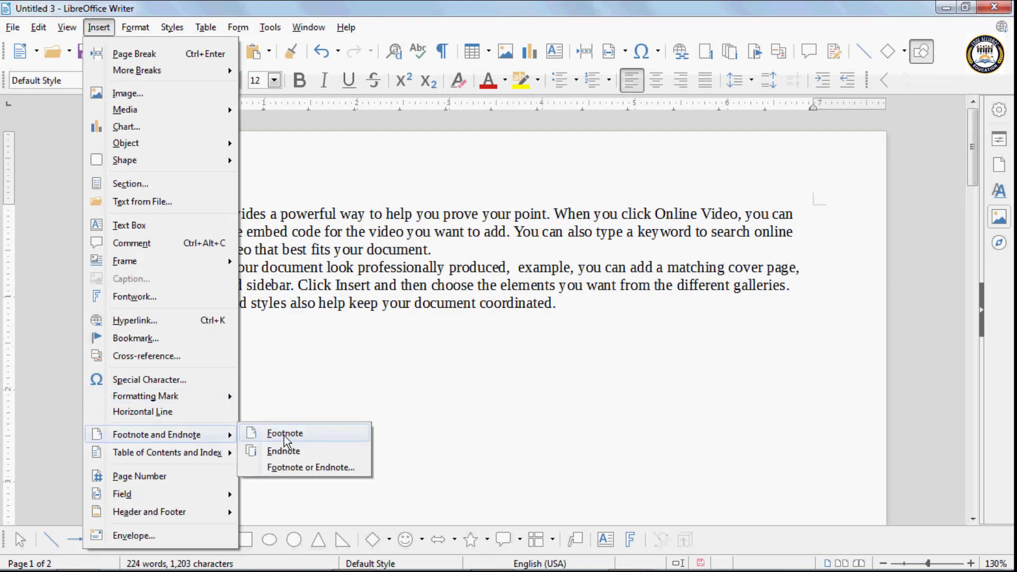
click(284, 433)
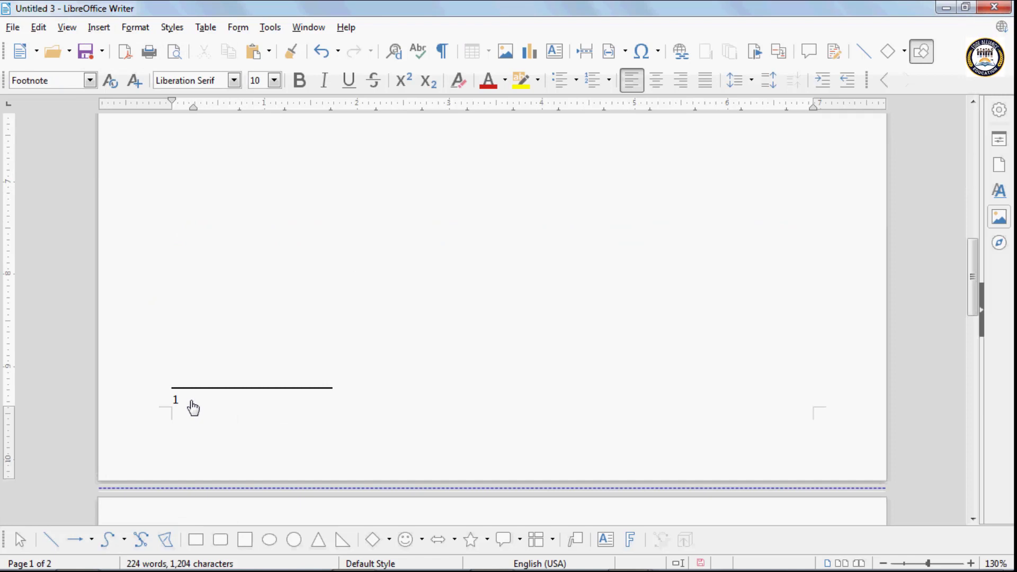
text(strong)
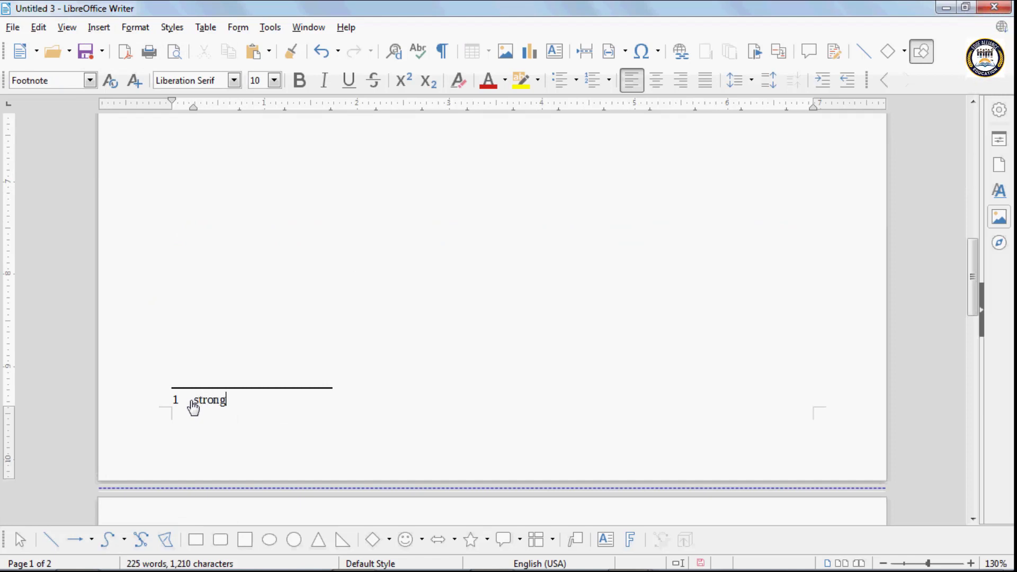
click(192, 401)
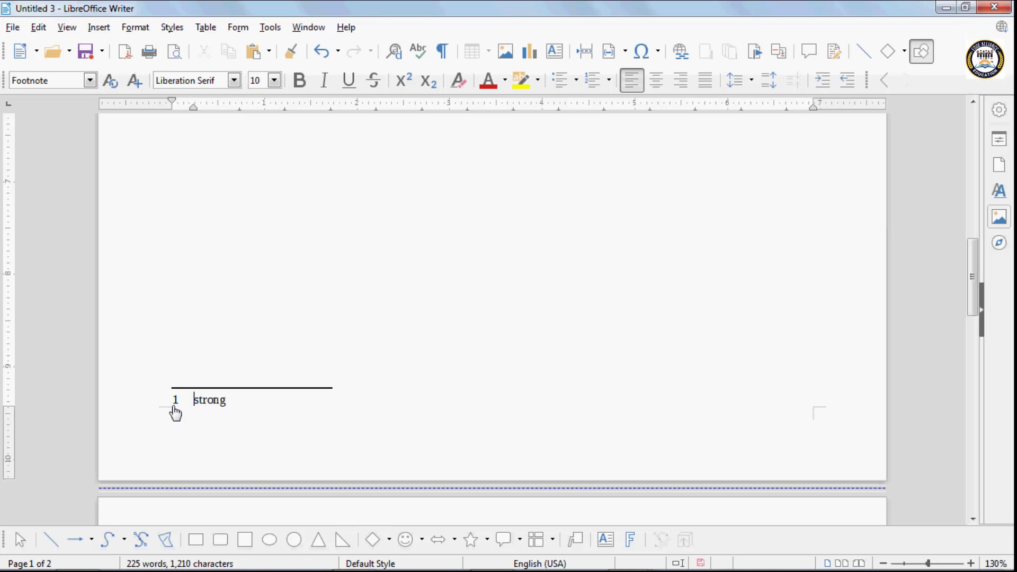
click(175, 407)
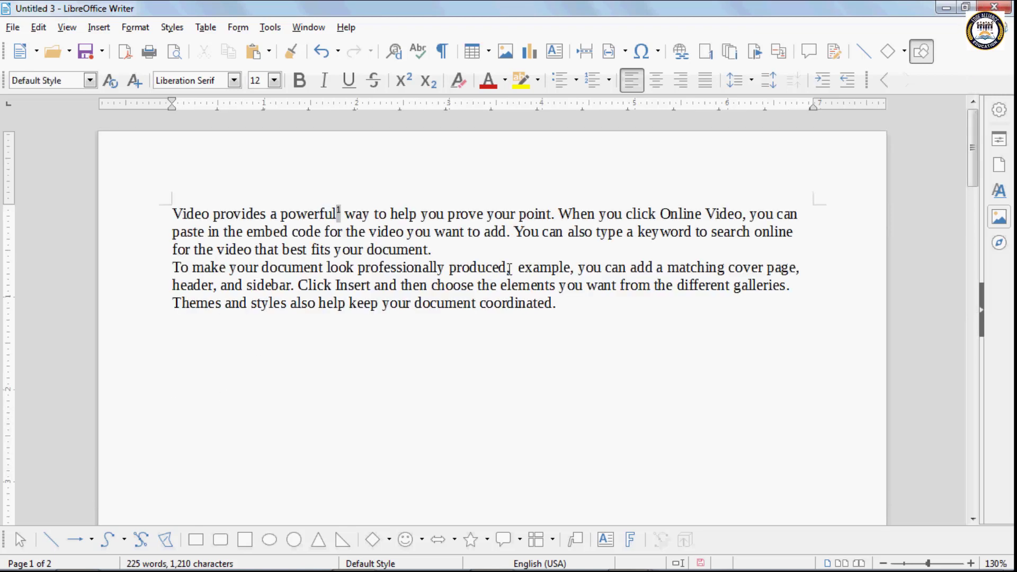
- Add a second footnote reading 'better' at the same spot
click(98, 27)
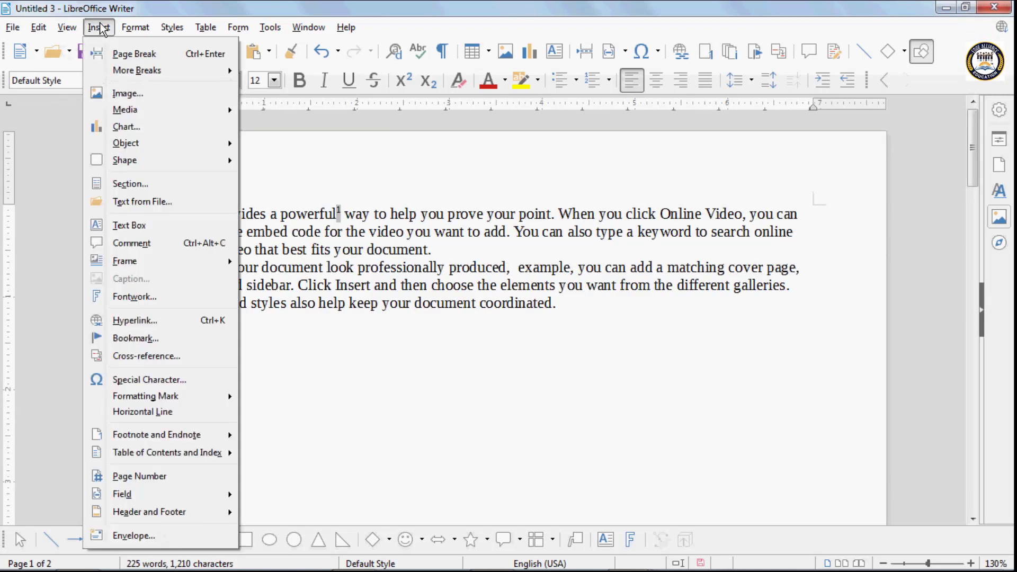
mouse_move(166, 437)
click(271, 436)
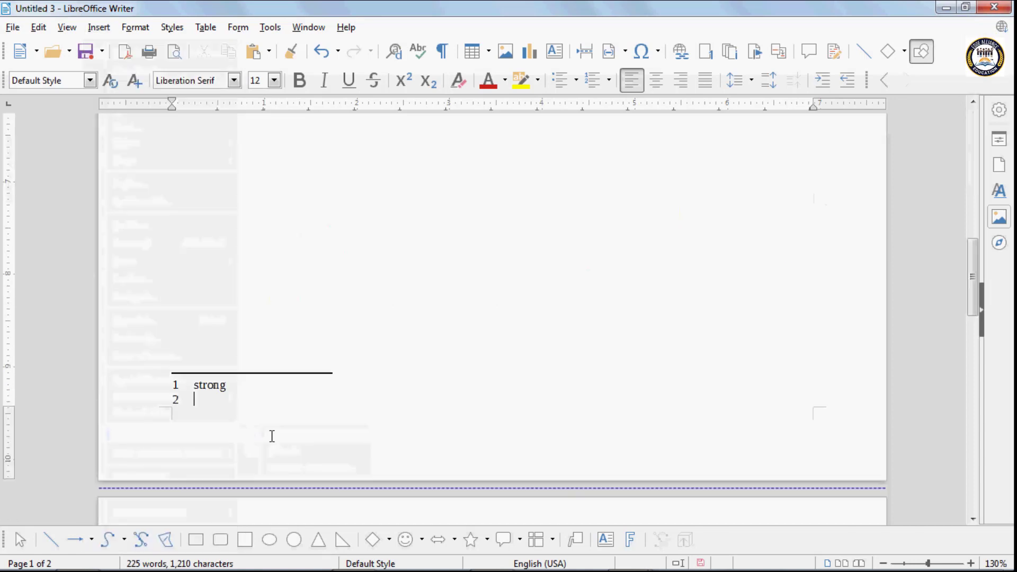
text(be)
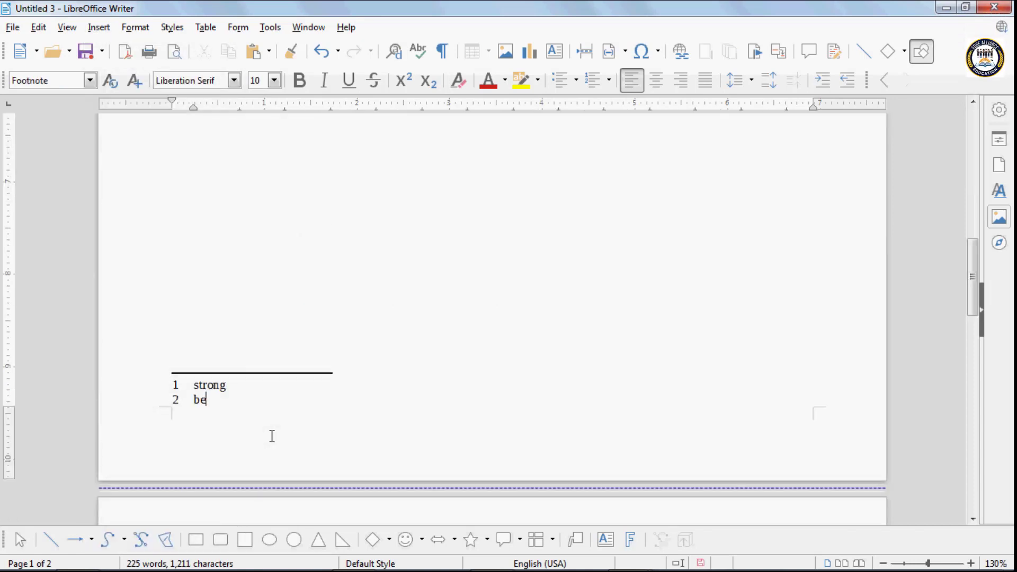
text(tter)
scroll(259, 423, down, 5)
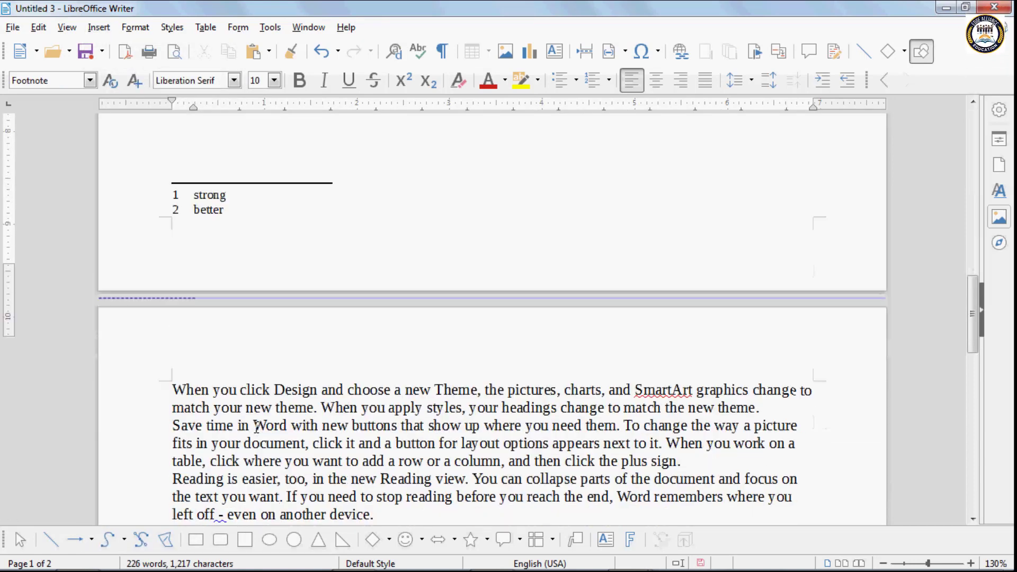
click(282, 332)
click(98, 27)
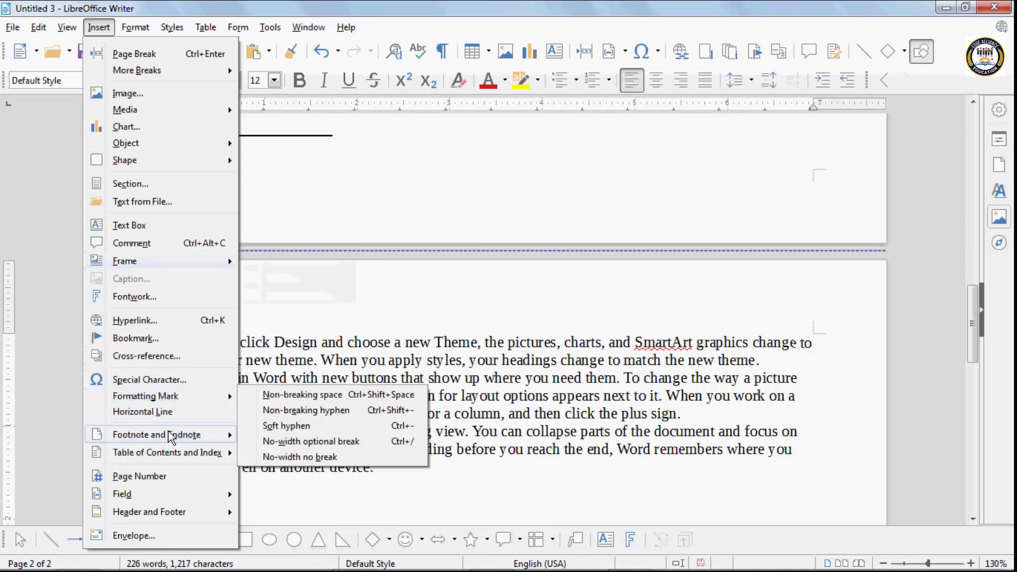
- Insert an endnote at the current position reading 'good'
mouse_move(166, 435)
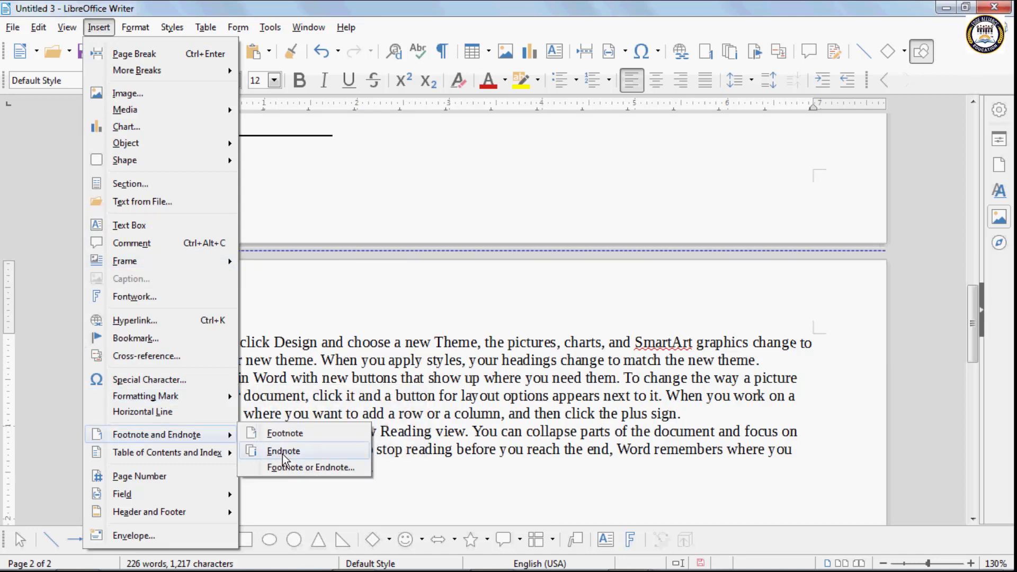
click(282, 452)
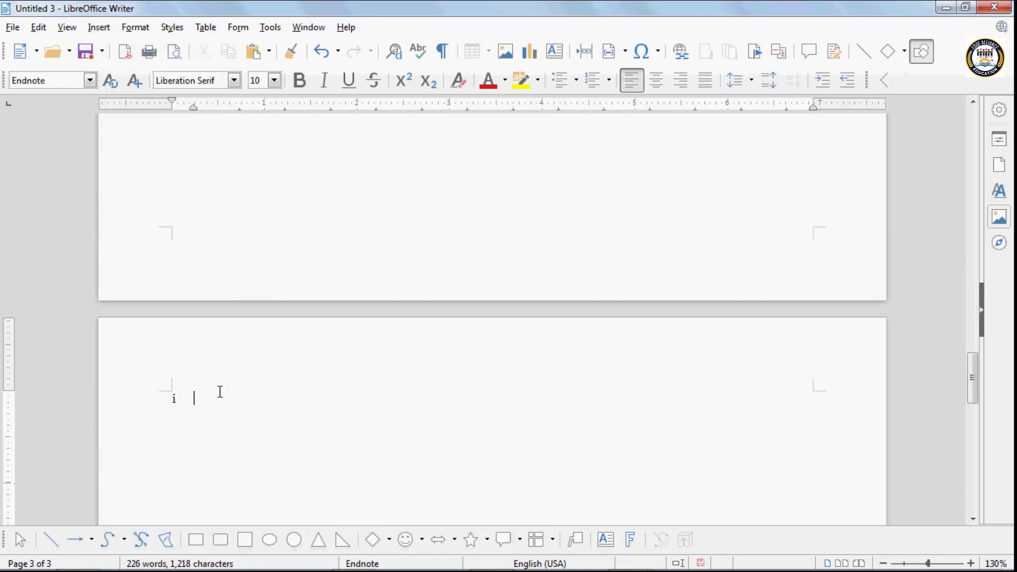
text(good)
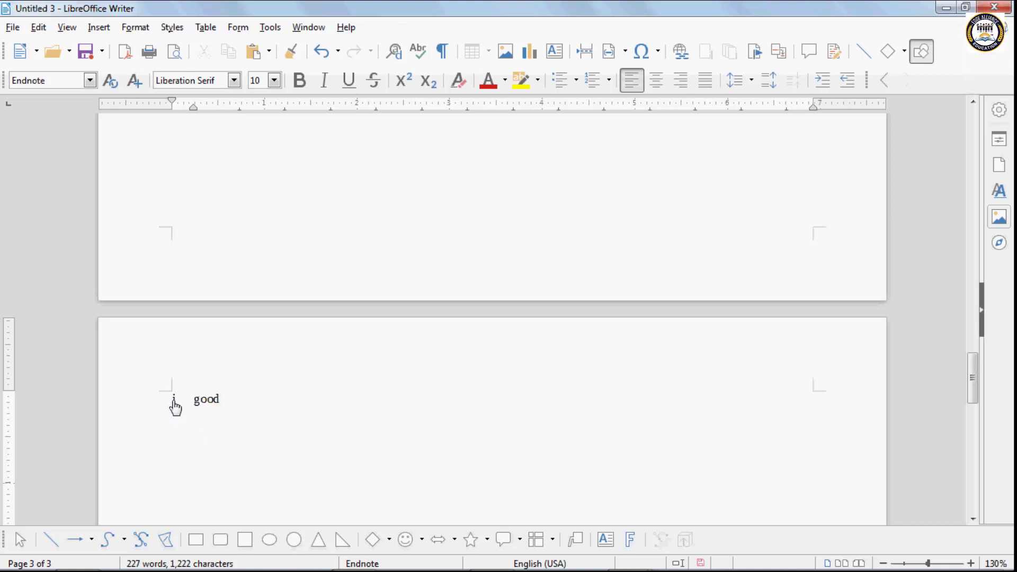
- Return to the body text and undo the notes, leaving two pages of text
click(175, 403)
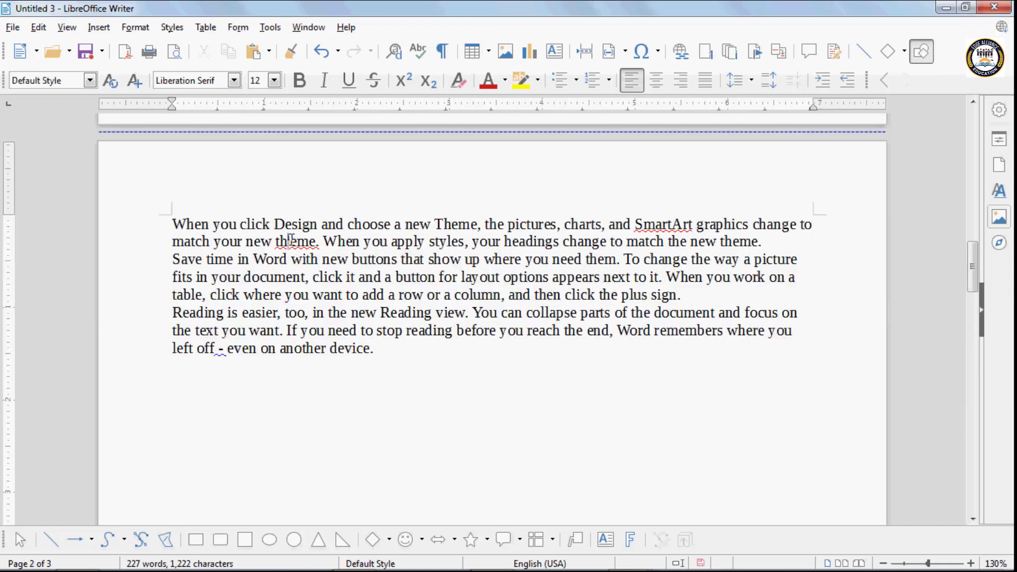
click(409, 363)
key(ctrl+z)
key(ctrl+z)
key(ctrl+z)
key(ctrl+z)
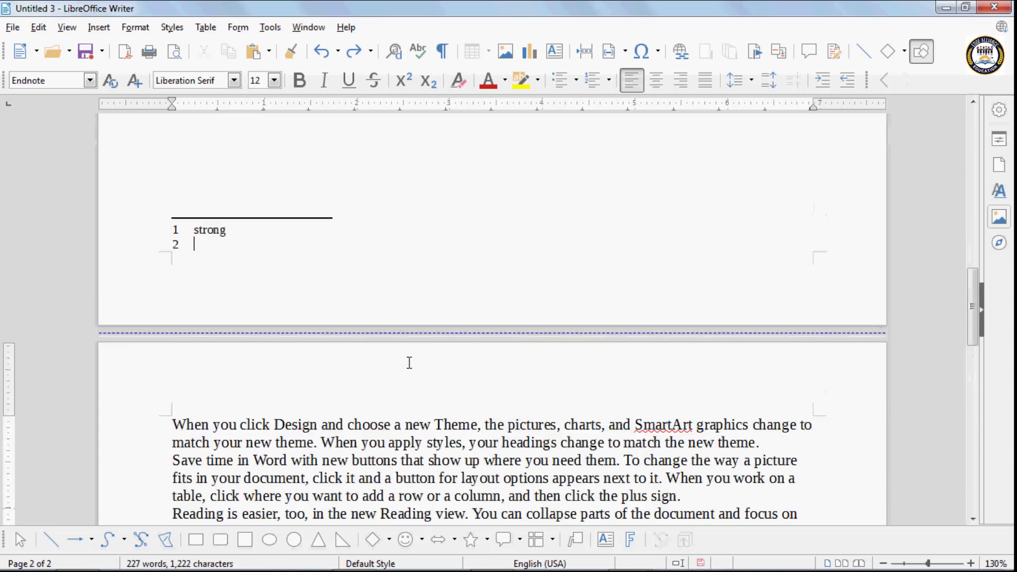
key(ctrl+z)
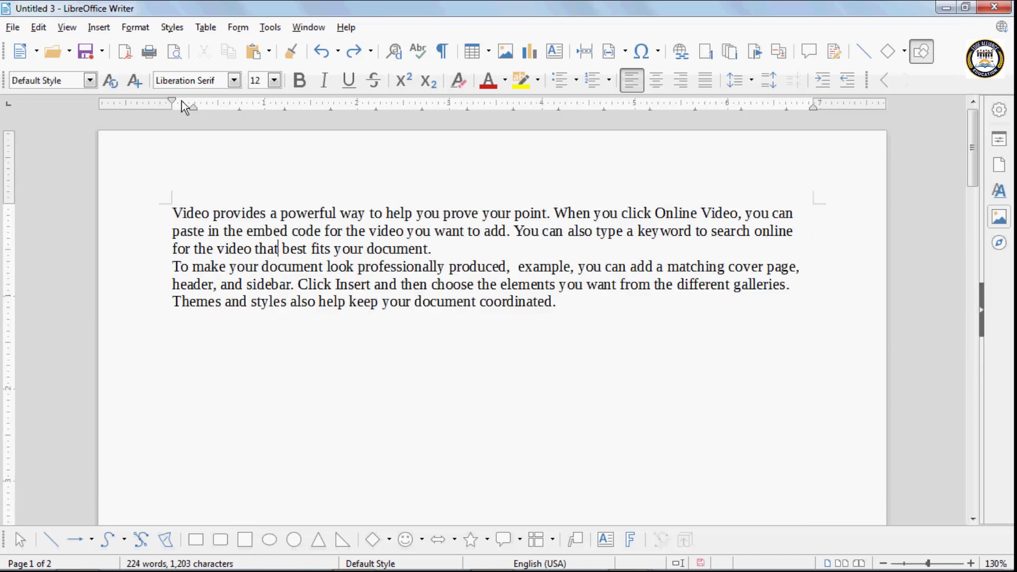
- Browse the Insert menu without inserting anything, then type 'Types cf Computer' on the first line
click(97, 28)
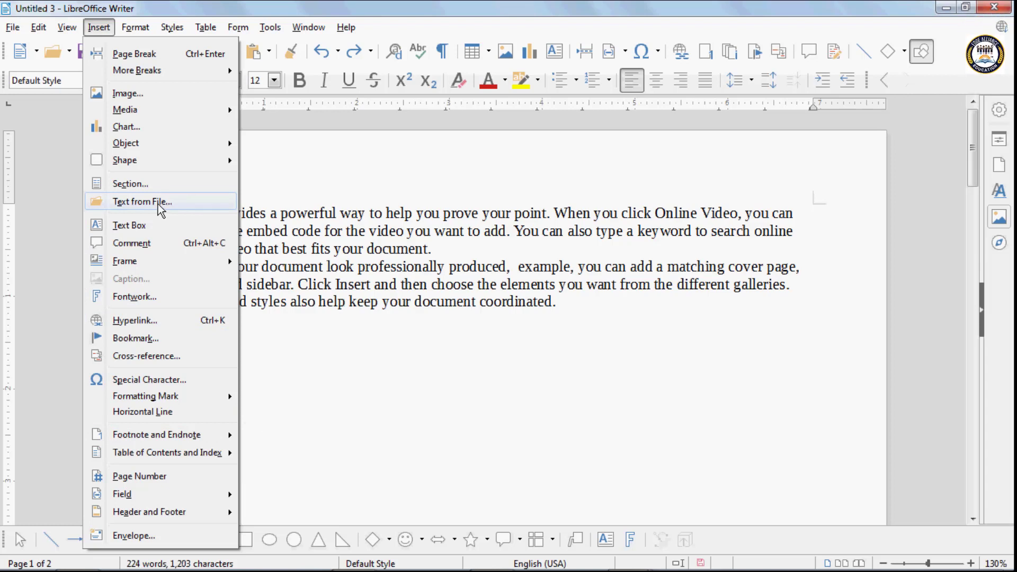
click(326, 428)
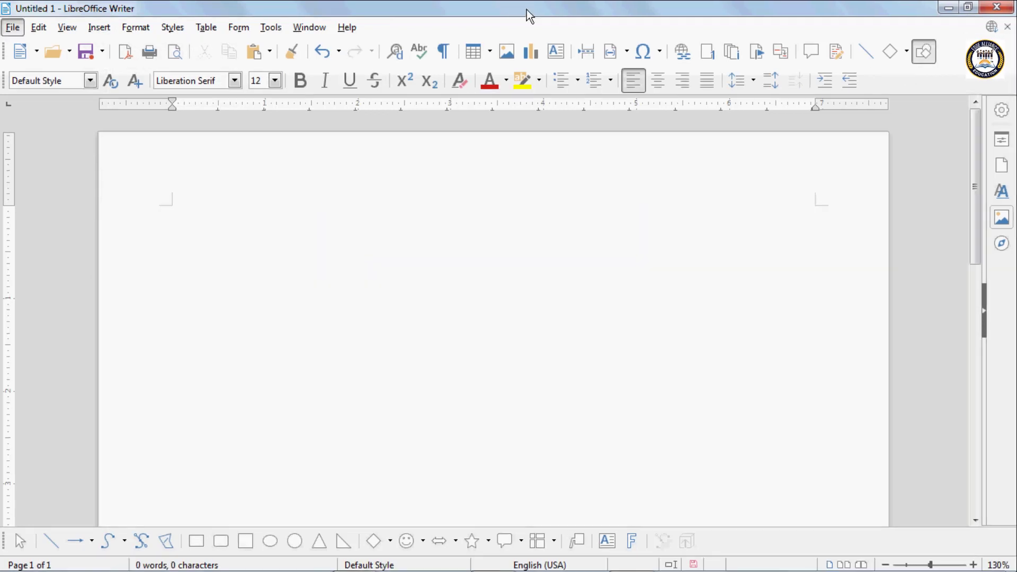
click(99, 27)
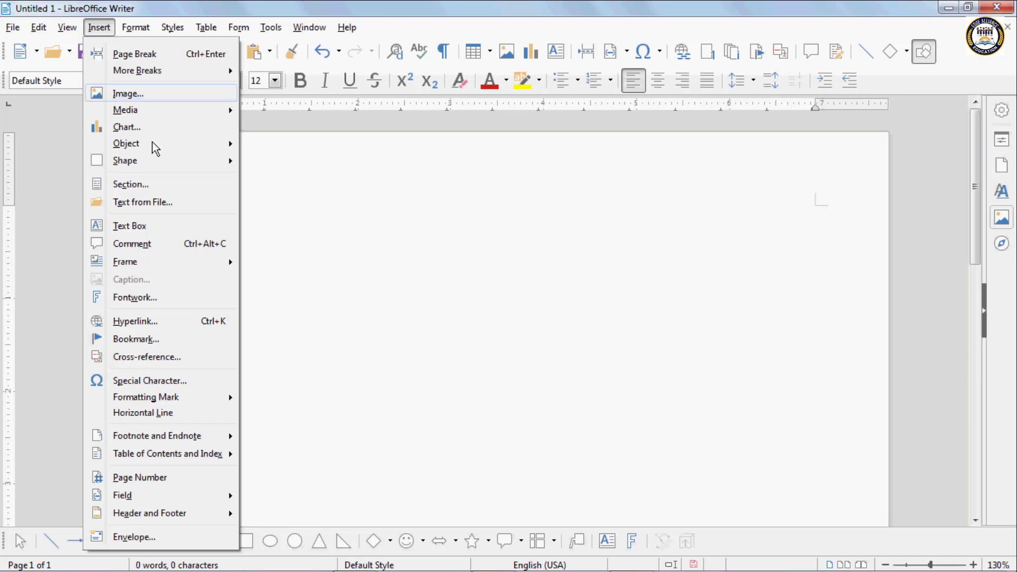
mouse_move(177, 454)
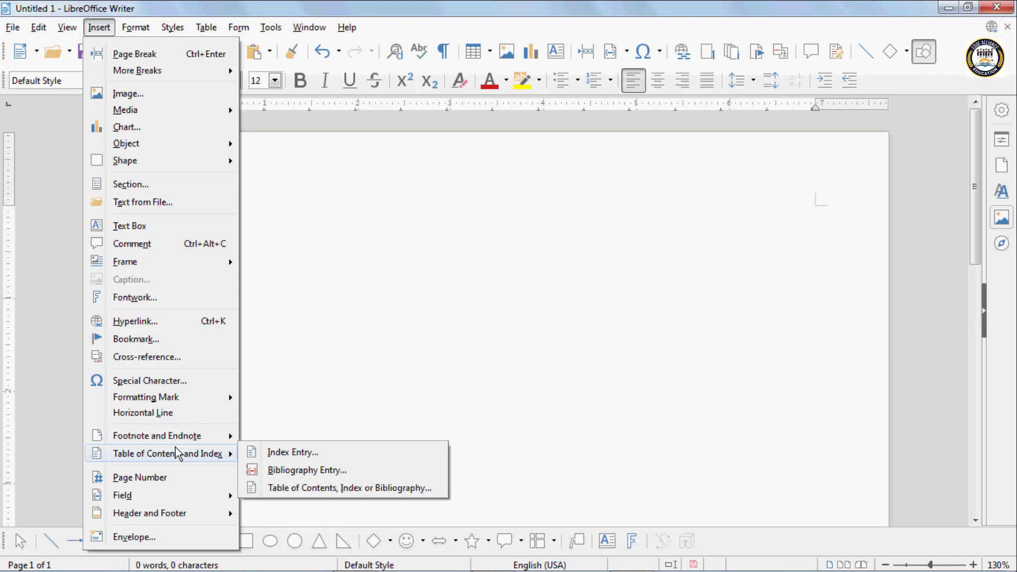
click(355, 271)
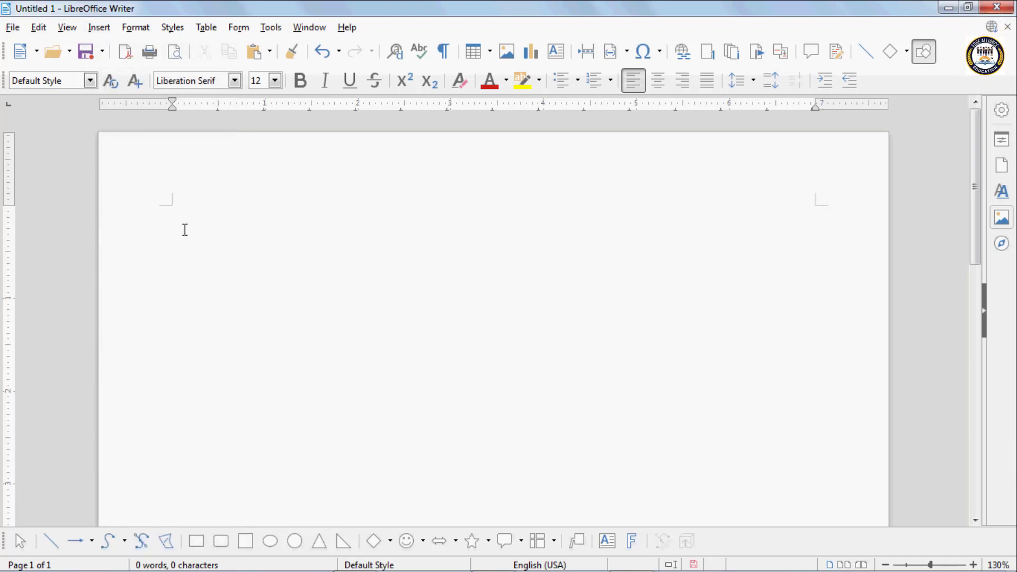
click(99, 29)
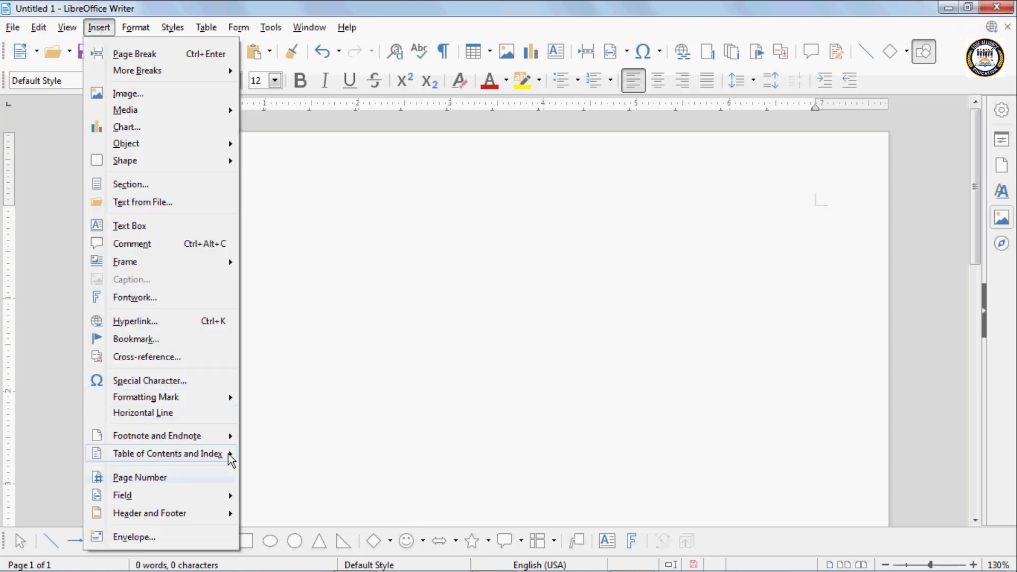
mouse_move(231, 458)
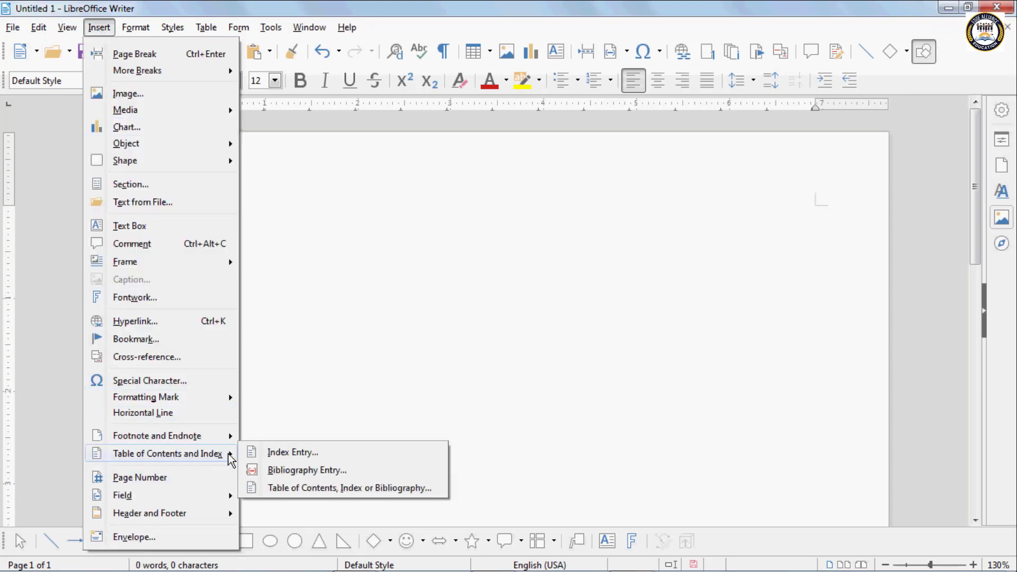
click(307, 261)
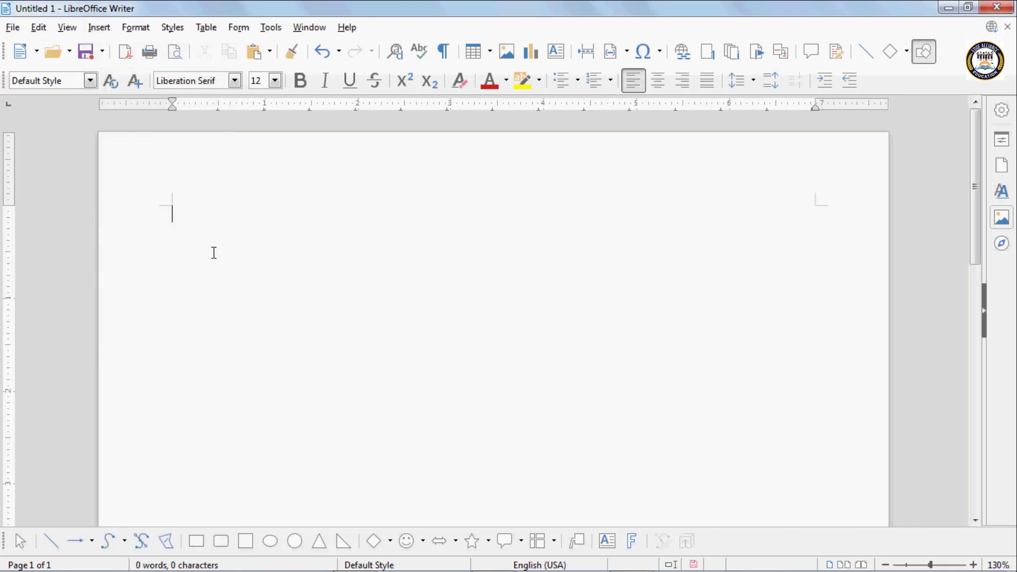
text(Ty)
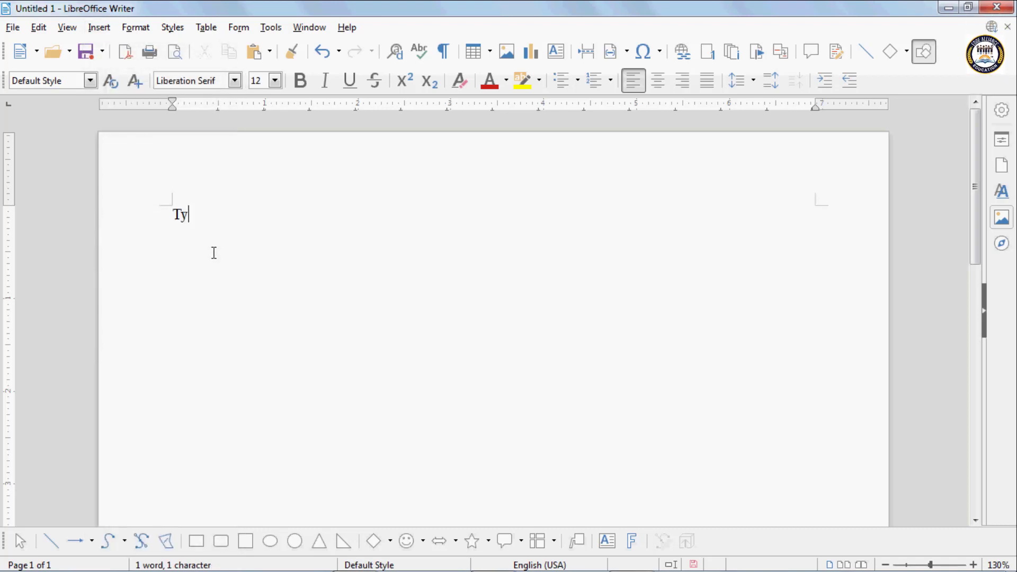
text(pes c)
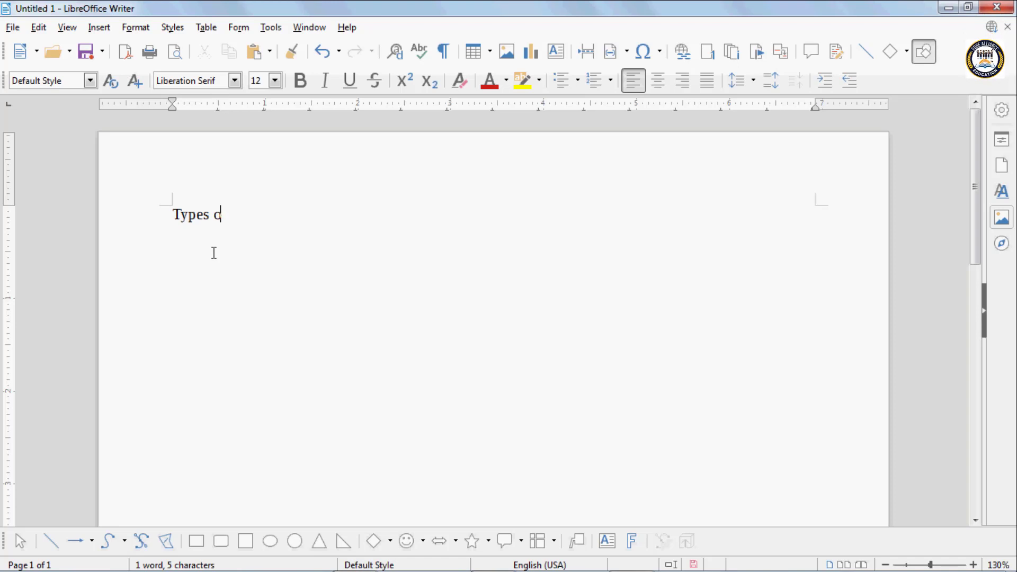
text(f Comput)
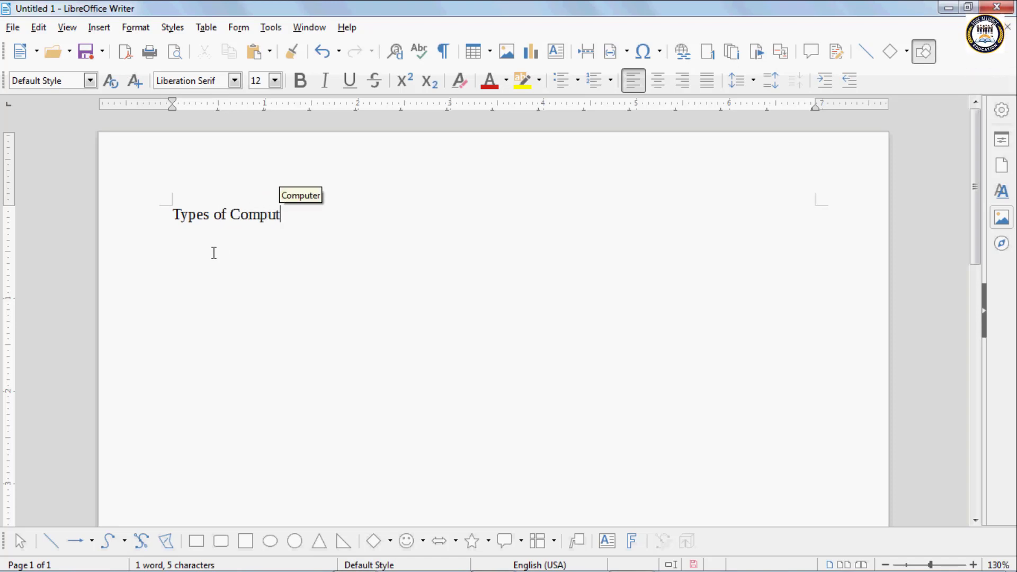
text(er)
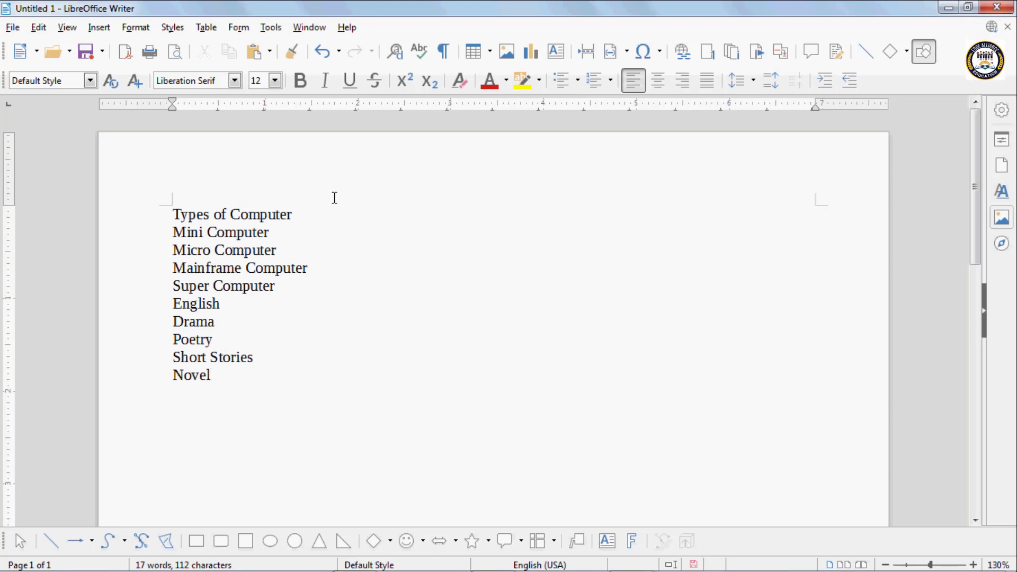
- Make the Types of Computer line Heading 1
click(302, 214)
drag(302, 214, 171, 214)
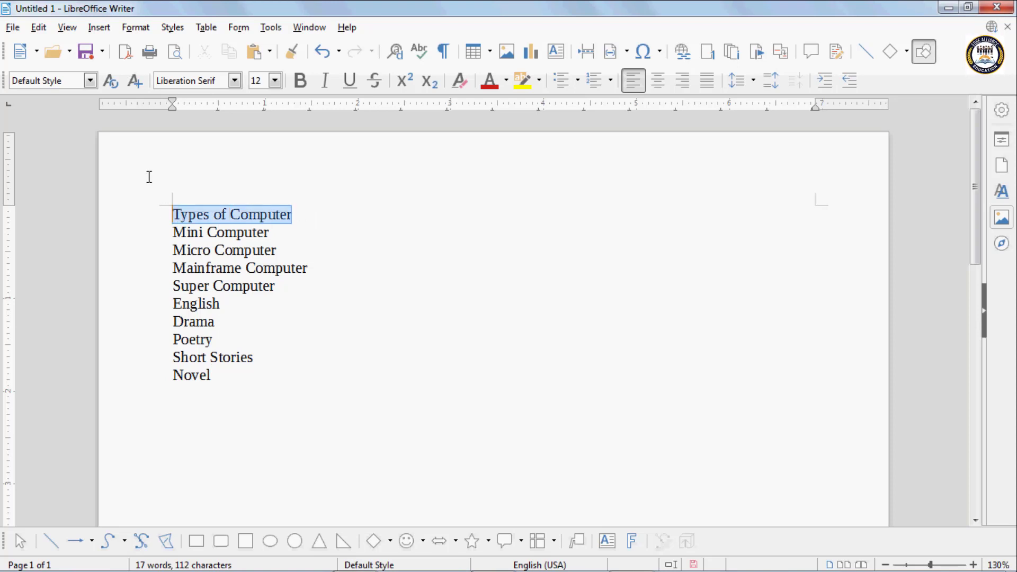
click(90, 81)
click(91, 221)
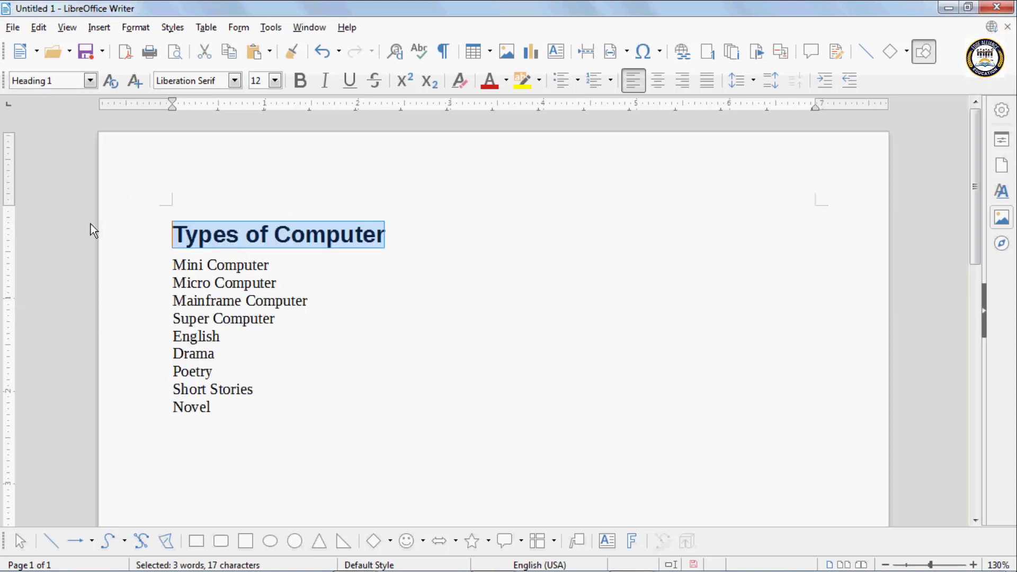
- Style Mini, Micro, Mainframe and Super Computer as Heading 2, saving along the way
drag(175, 264, 318, 300)
click(90, 81)
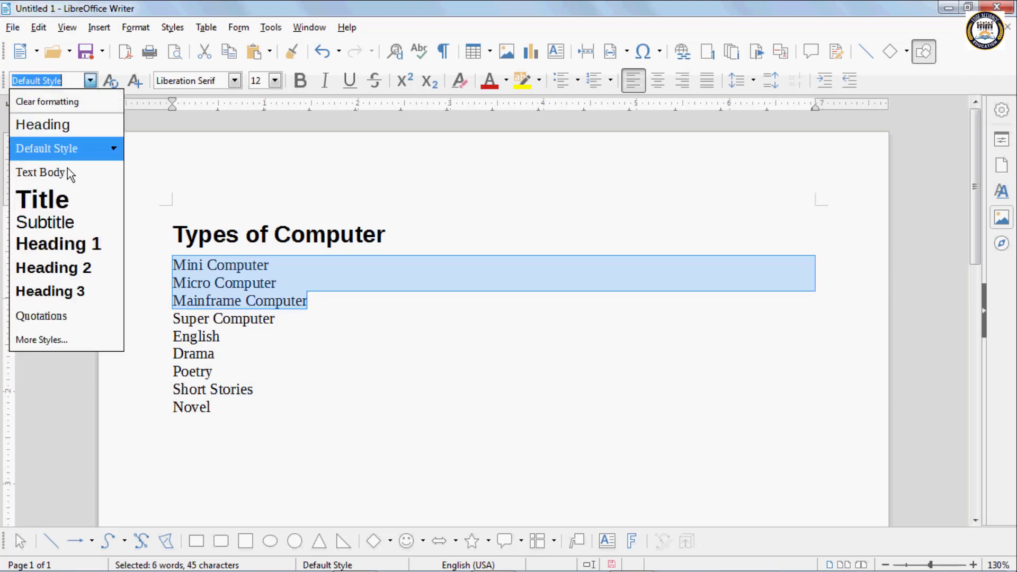
click(79, 269)
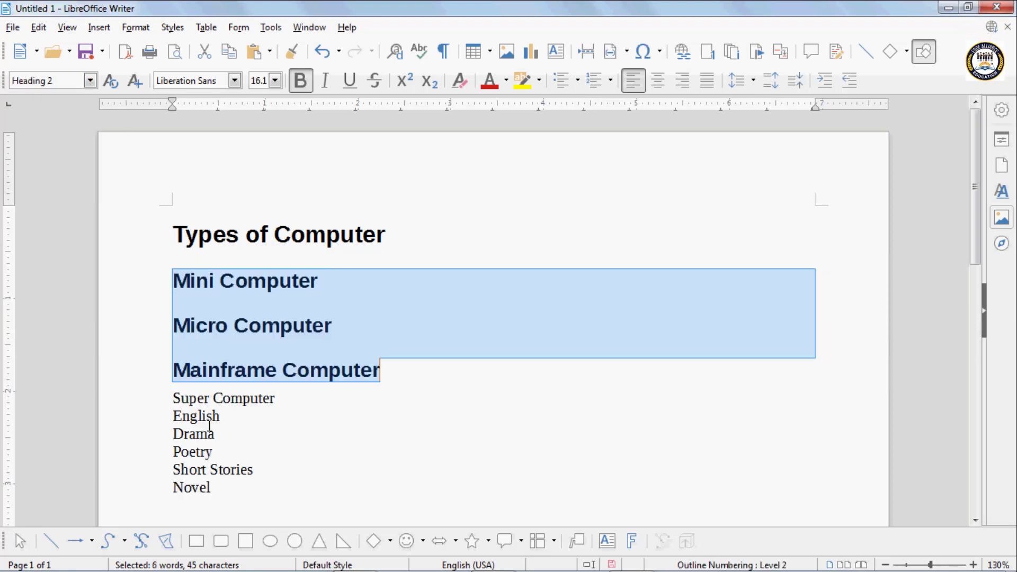
click(175, 282)
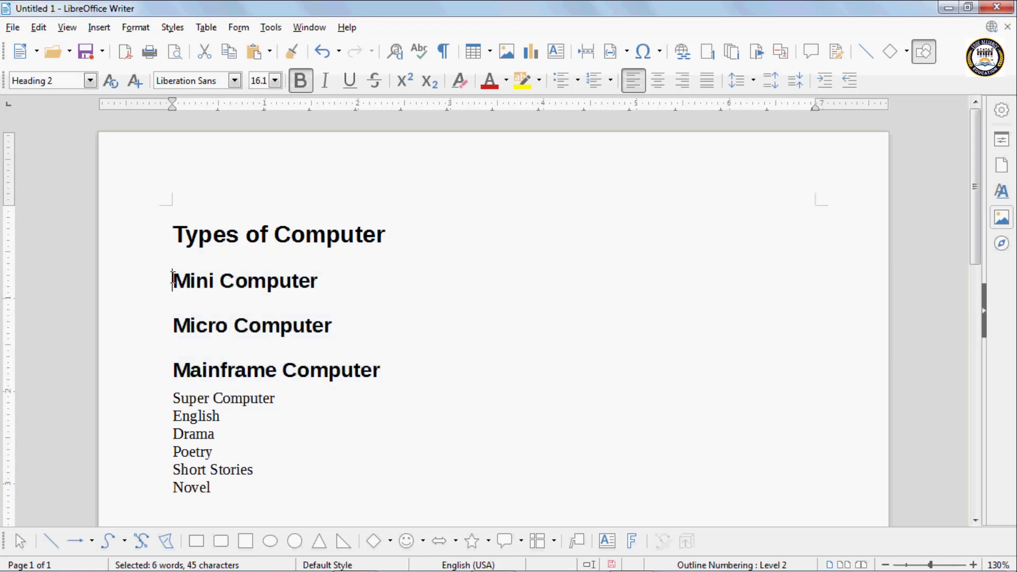
key(ctrl+s)
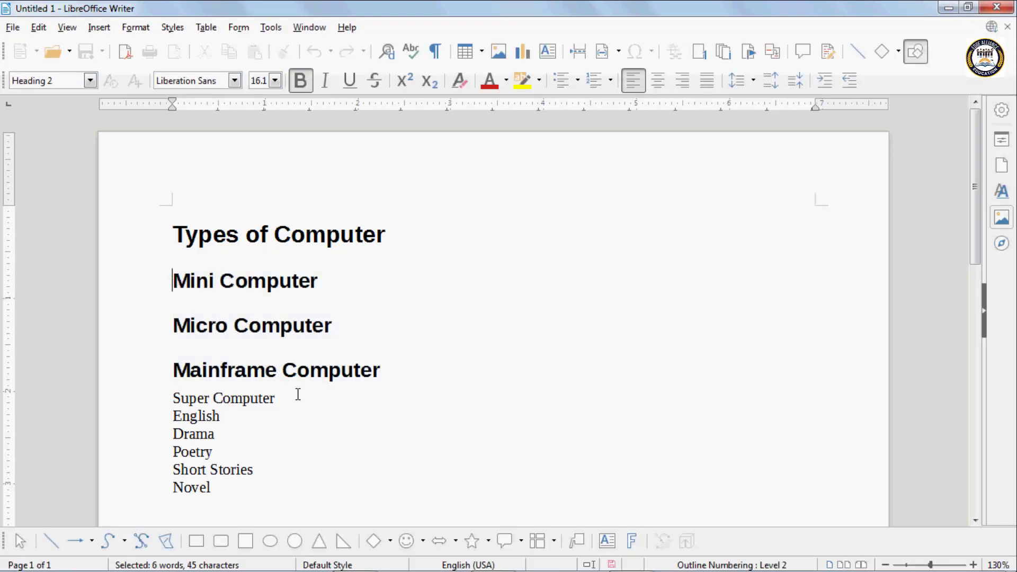
drag(297, 395, 161, 391)
click(90, 80)
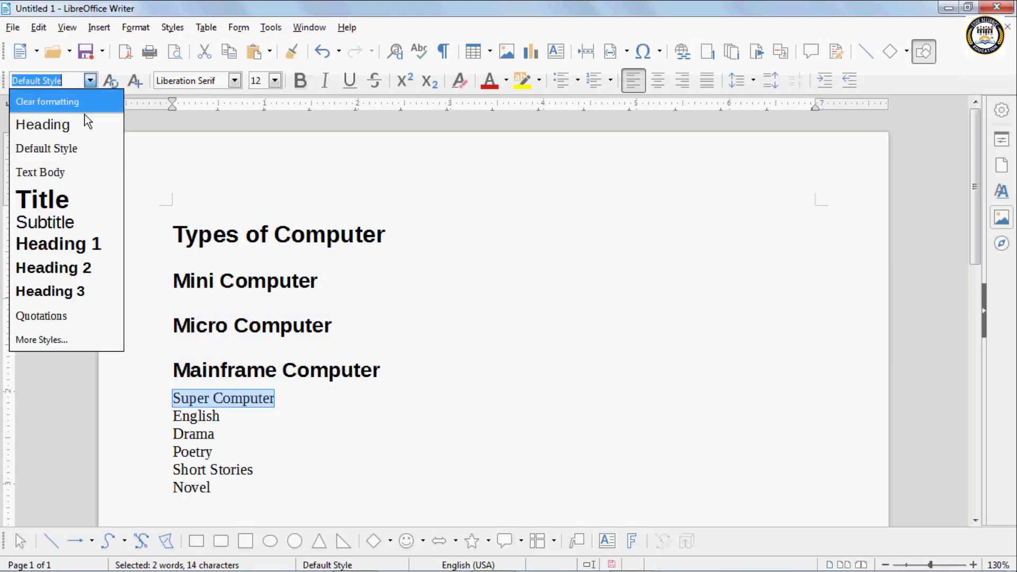
click(74, 274)
- Make the English line Heading 1
scroll(302, 465, down, 3)
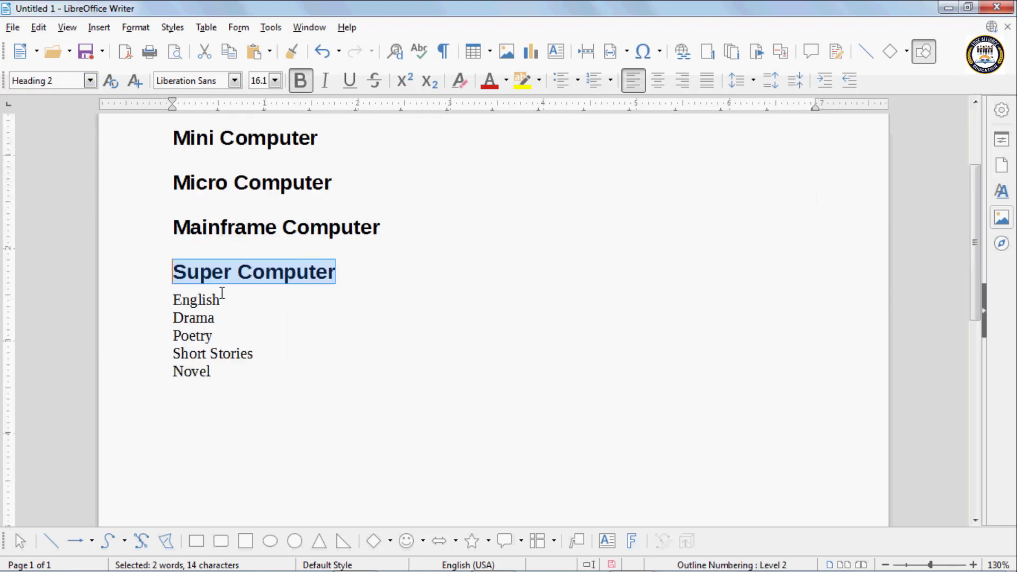
drag(223, 295, 170, 297)
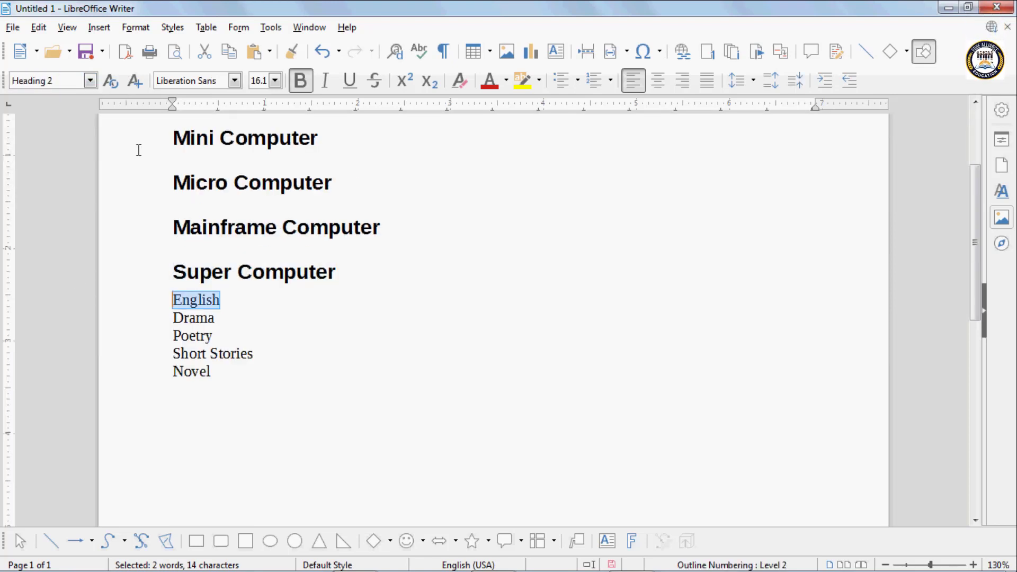
click(90, 80)
click(84, 244)
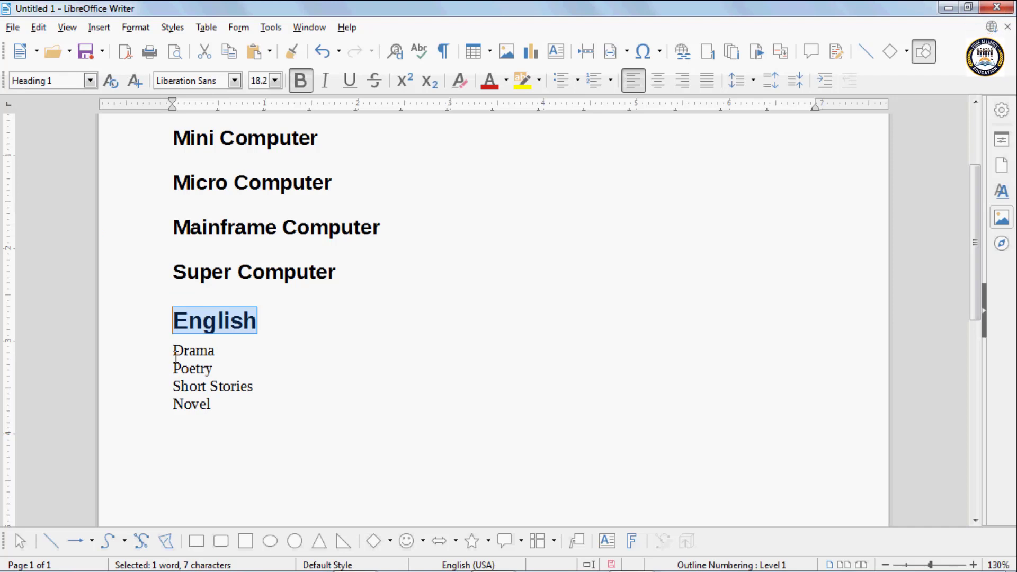
- Style Drama, Poetry, Short Stories and Novel as Heading 3
drag(174, 349, 261, 423)
click(90, 81)
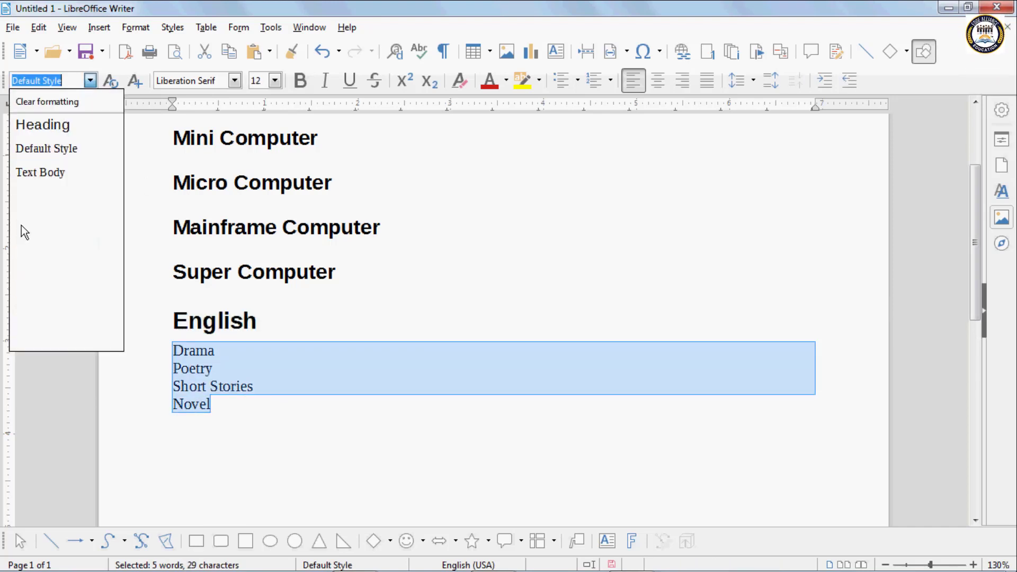
click(49, 288)
click(275, 403)
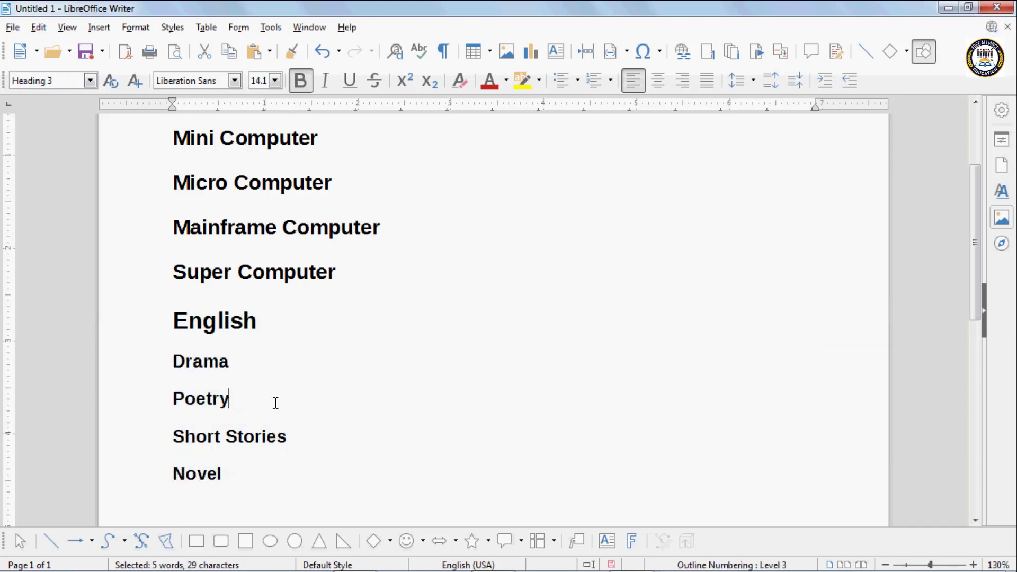
scroll(275, 405, up, 3)
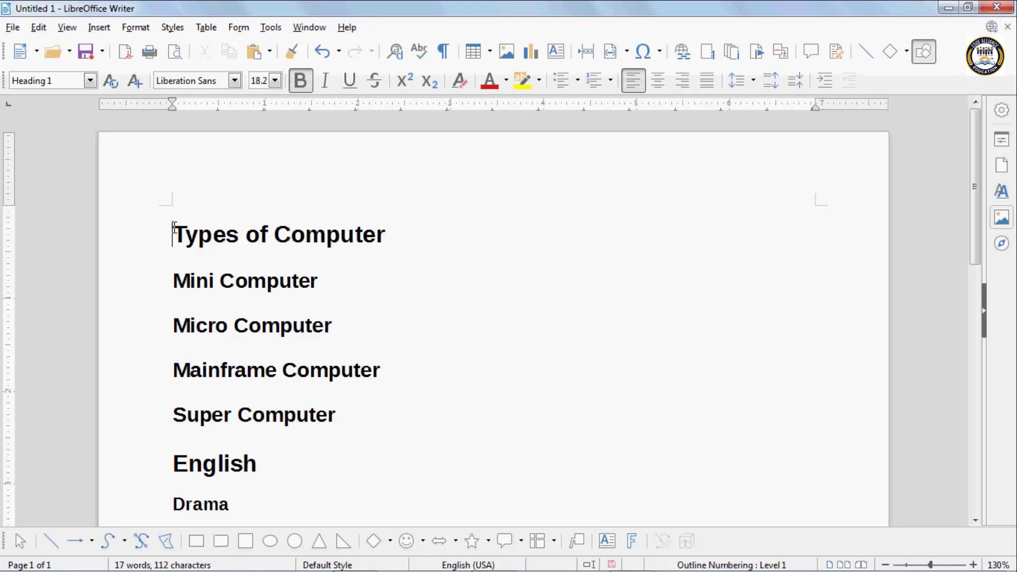
- Leave page 1 blank by pushing the title down, and start Mini Computer on a new page
key(ctrl+Return)
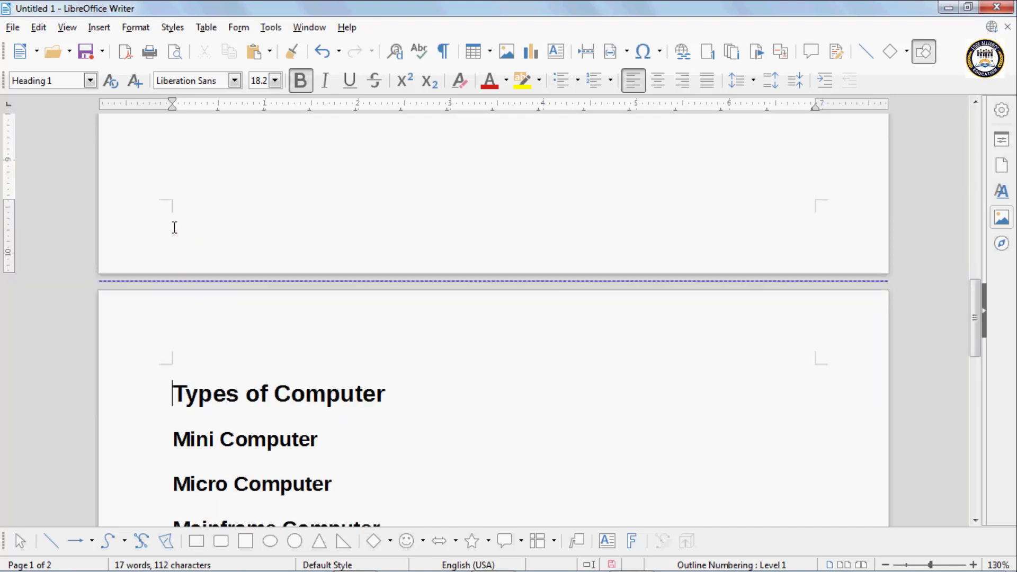
scroll(188, 245, up, 5)
scroll(188, 245, up, 2)
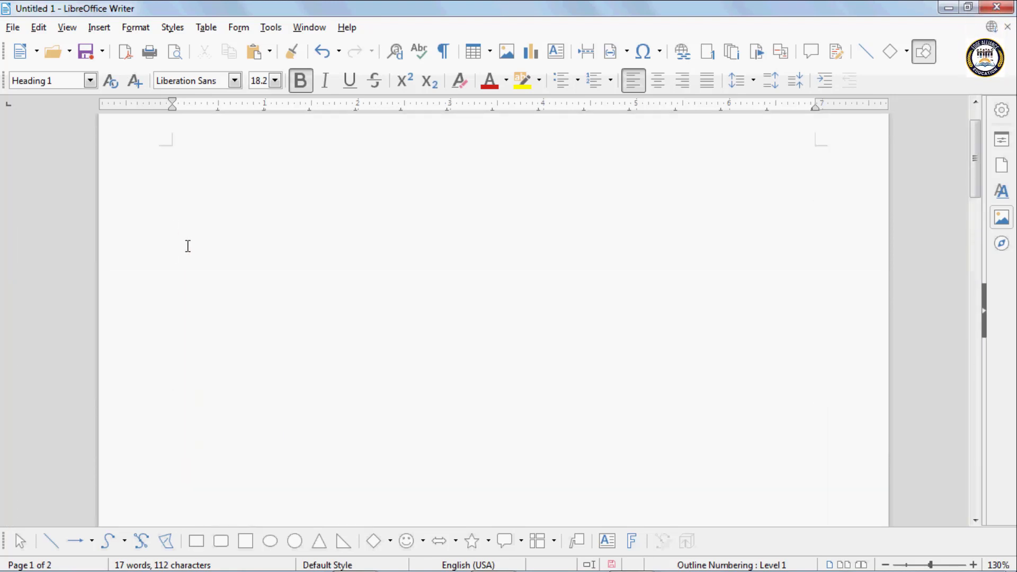
scroll(191, 238, down, 4)
scroll(195, 229, down, 5)
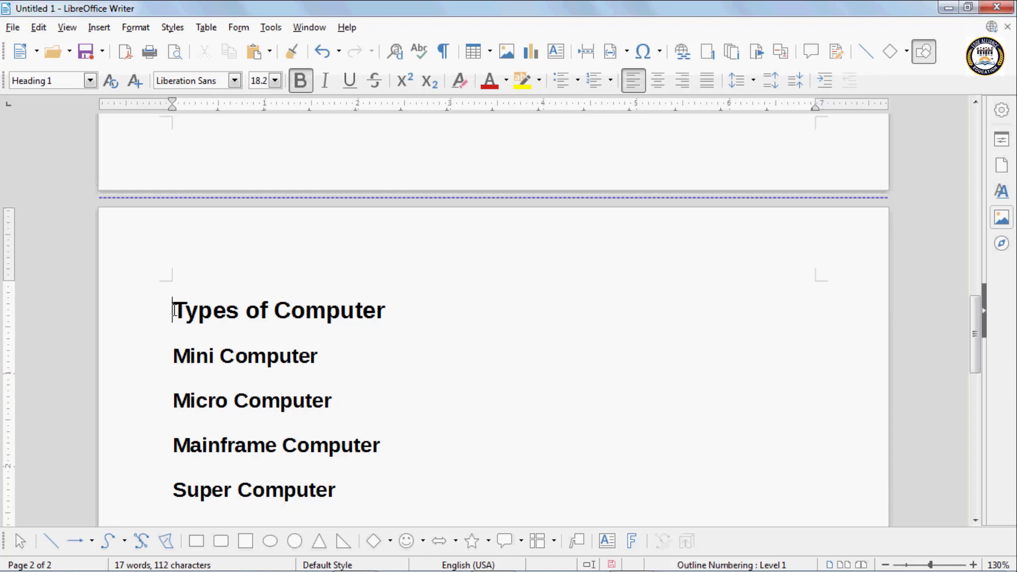
click(174, 355)
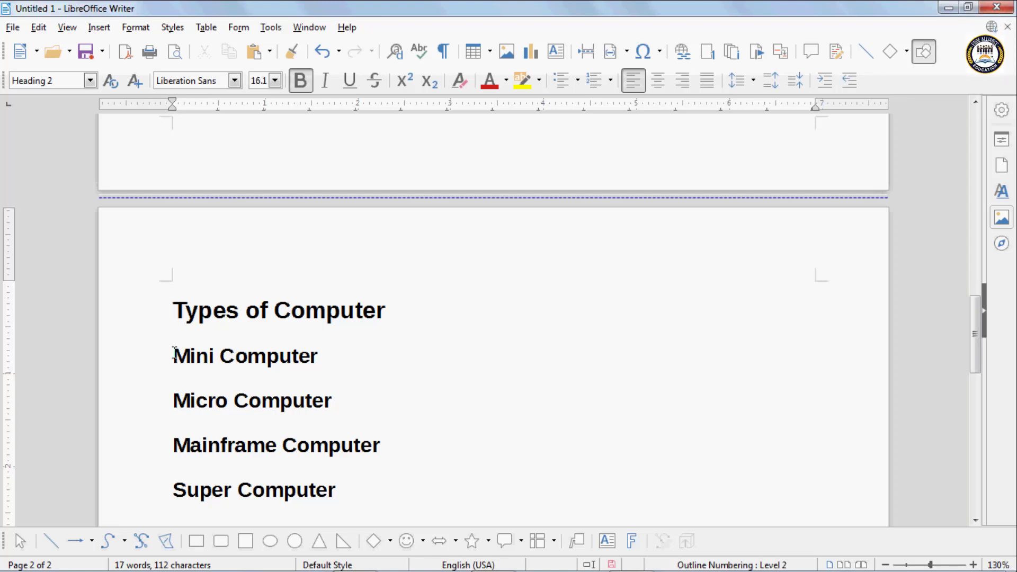
key(ctrl+Return)
- Put Micro Computer on its own page with page breaks before and after it
scroll(174, 351, up, 5)
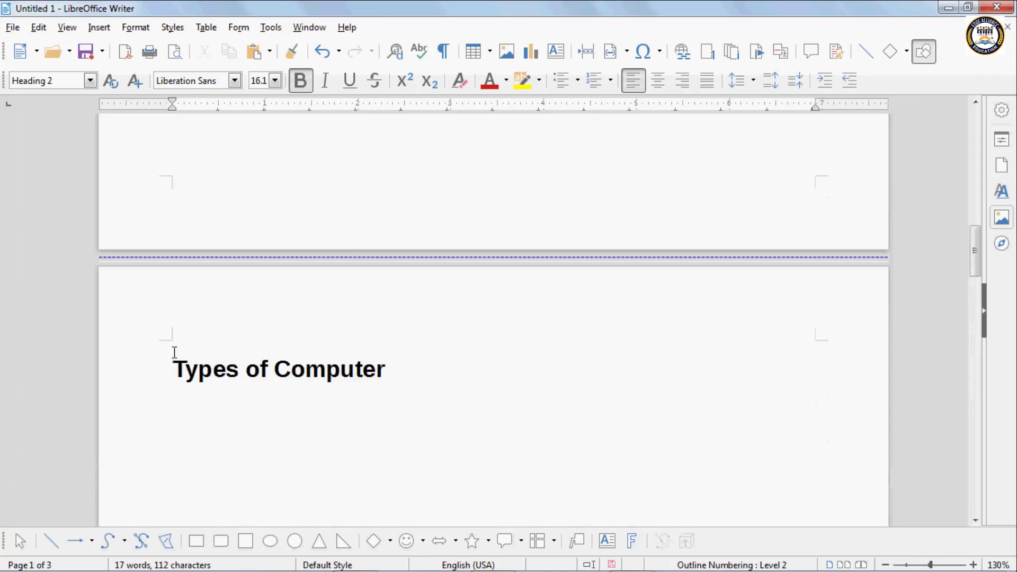
scroll(174, 351, down, 10)
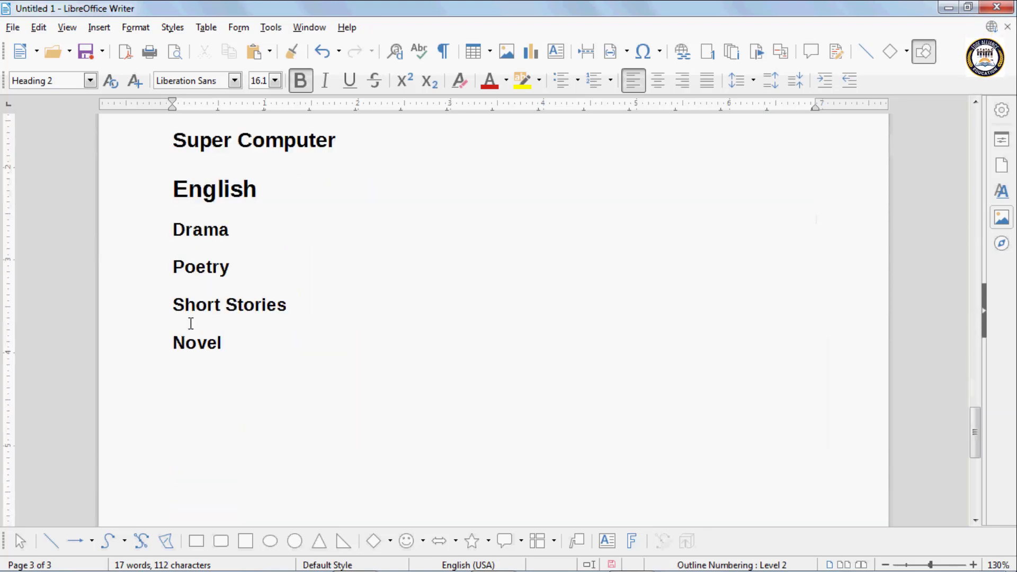
scroll(191, 323, up, 4)
click(173, 241)
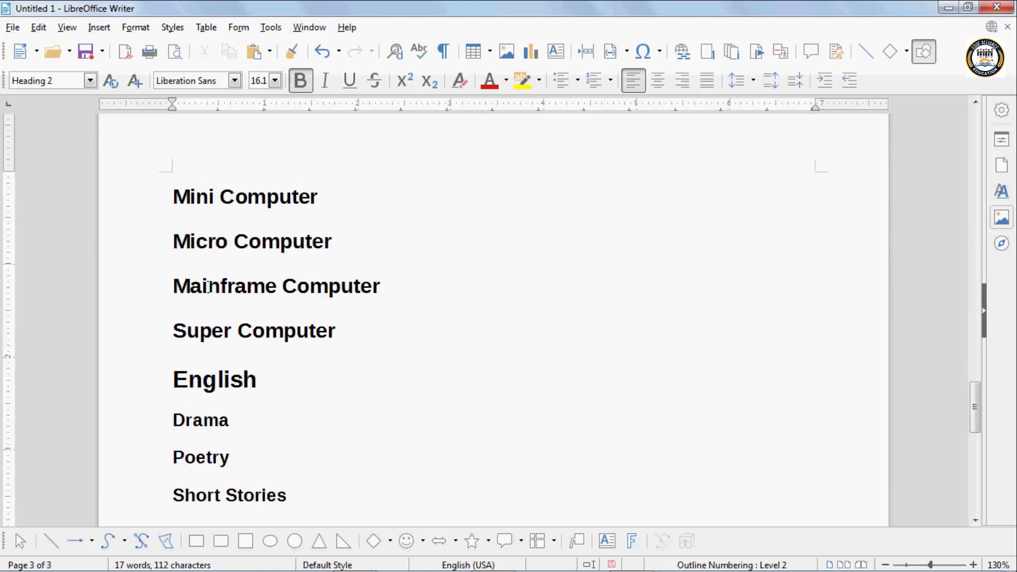
key(ctrl+Return)
scroll(208, 287, up, 8)
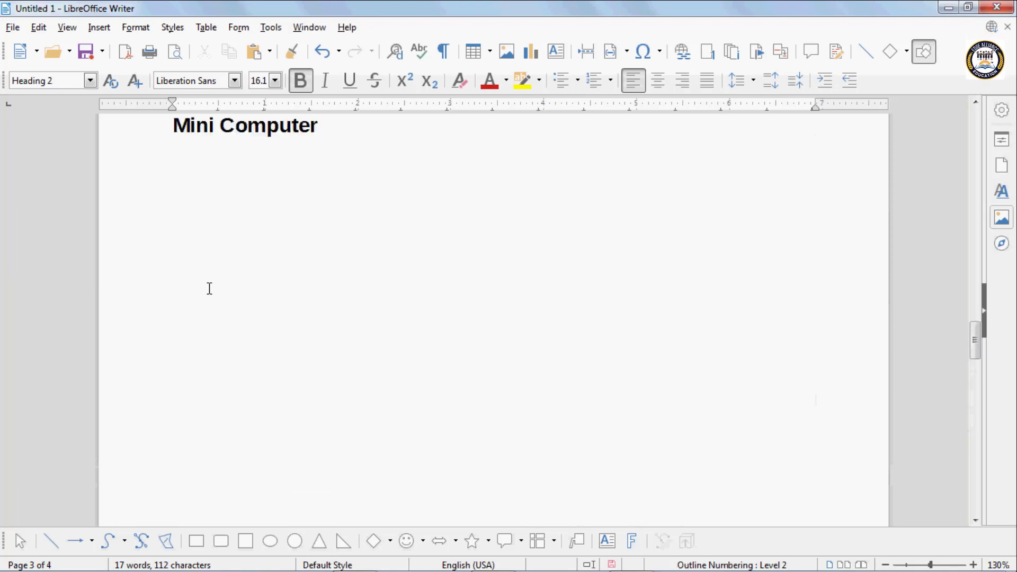
scroll(209, 288, down, 10)
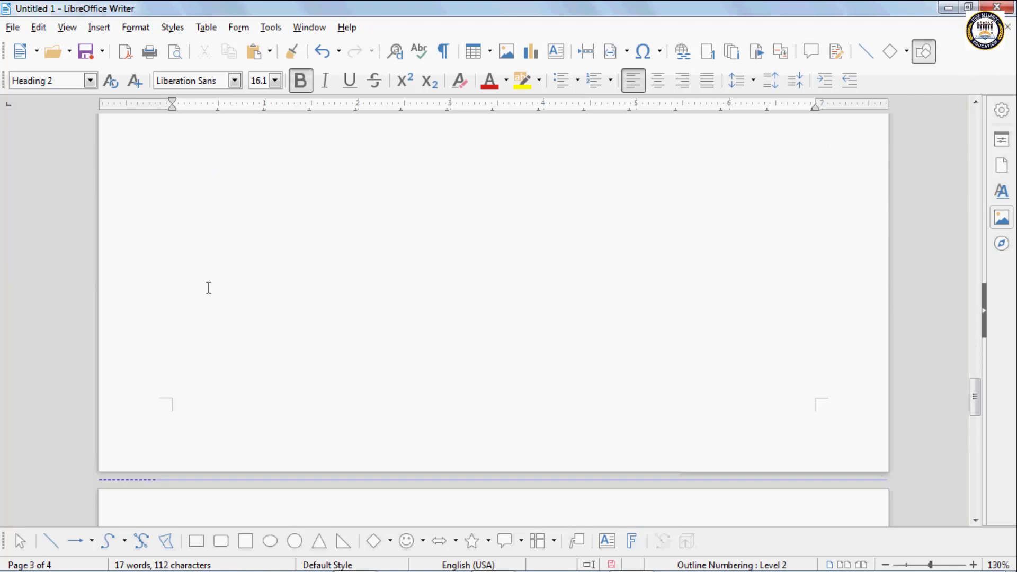
scroll(208, 288, down, 5)
scroll(190, 261, up, 3)
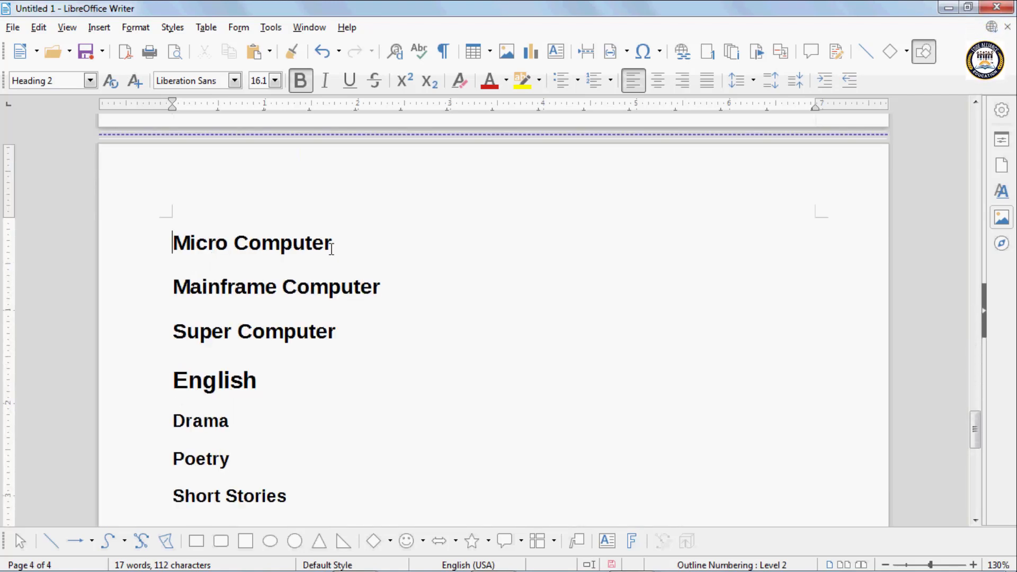
click(375, 251)
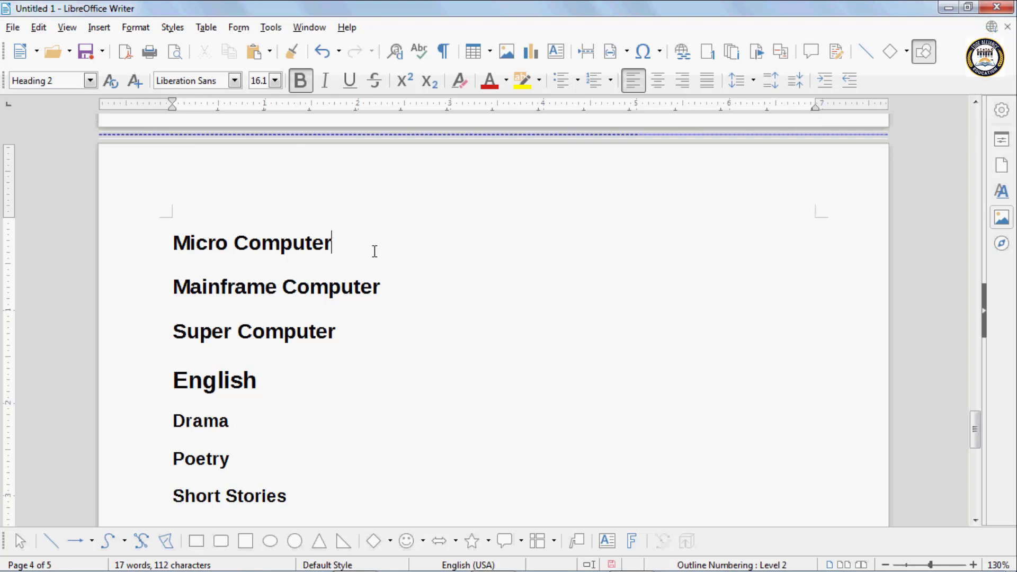
key(ctrl+Return)
- Start Super Computer, English and Drama each on a new page
click(385, 254)
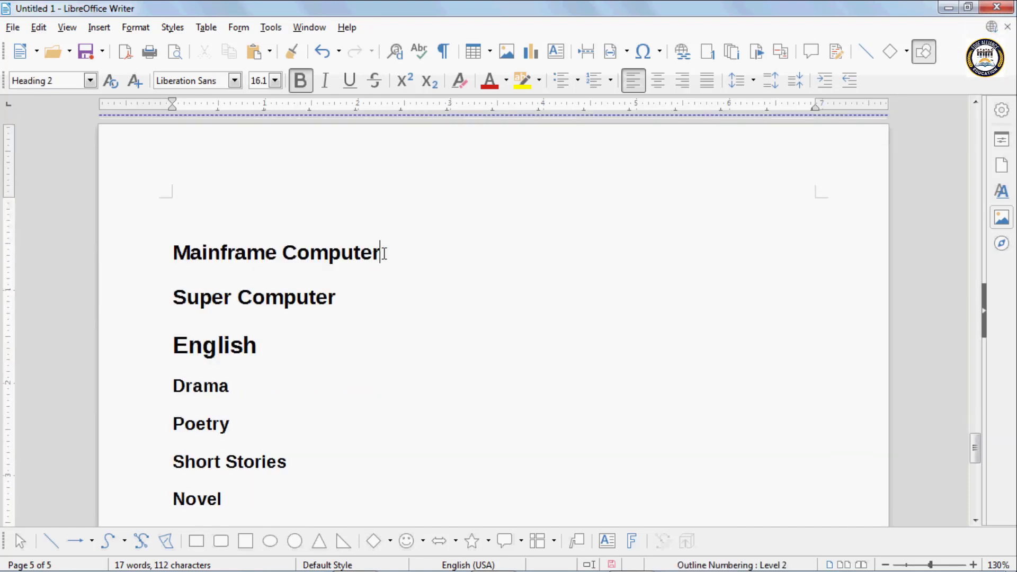
key(ctrl+Return)
scroll(409, 218, down, 3)
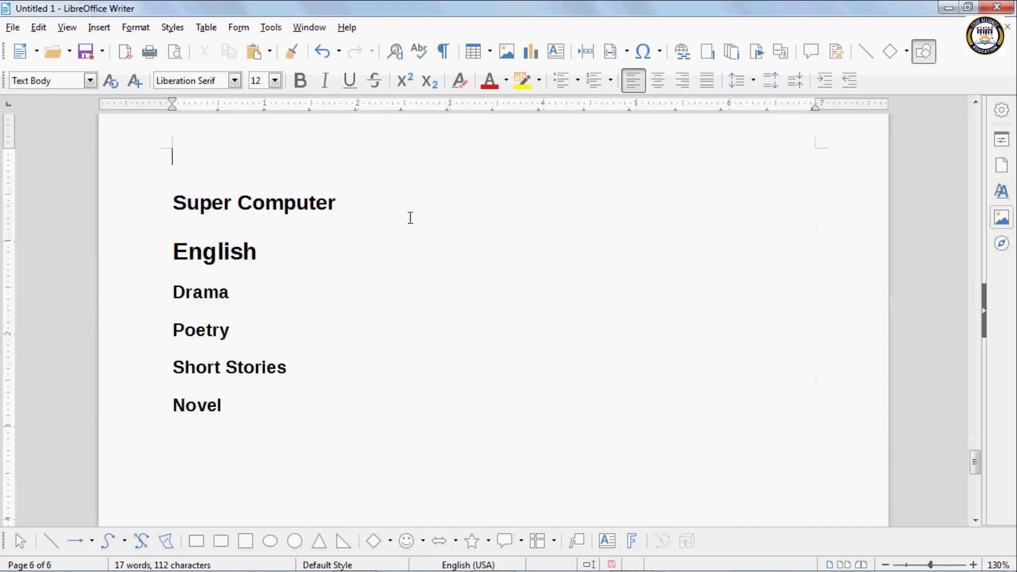
click(338, 209)
key(ctrl+Return)
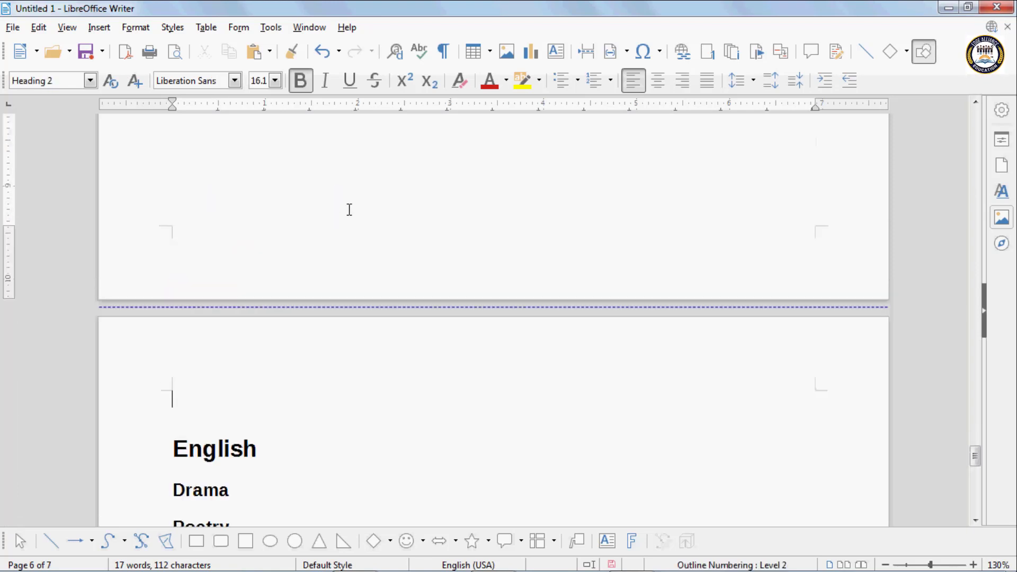
scroll(347, 208, down, 4)
click(266, 212)
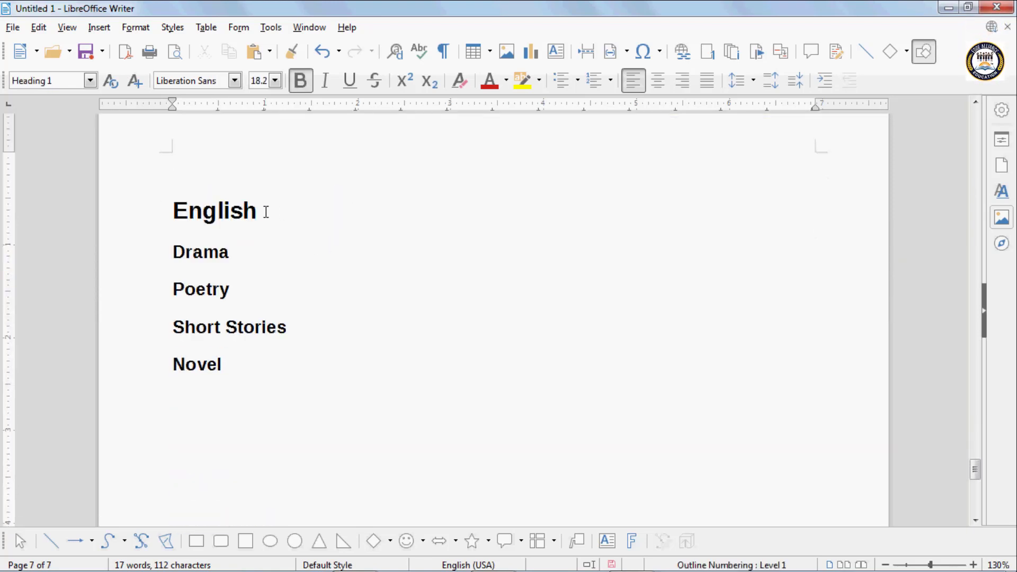
key(ctrl+Return)
- Move Poetry, Short Stories and Novel onto their own pages, then return to the document start
scroll(230, 302, down, 3)
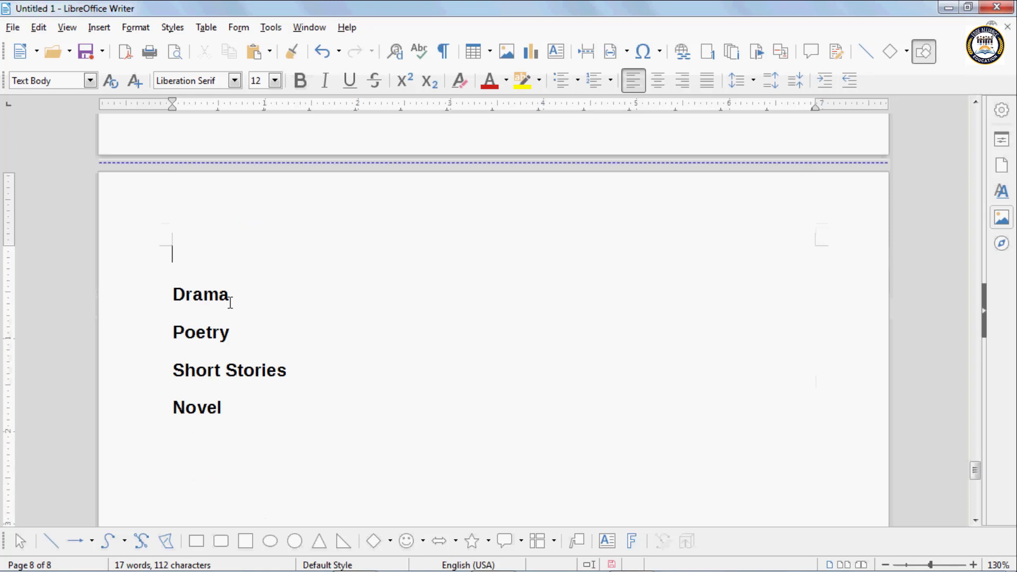
click(173, 332)
key(ctrl+Return)
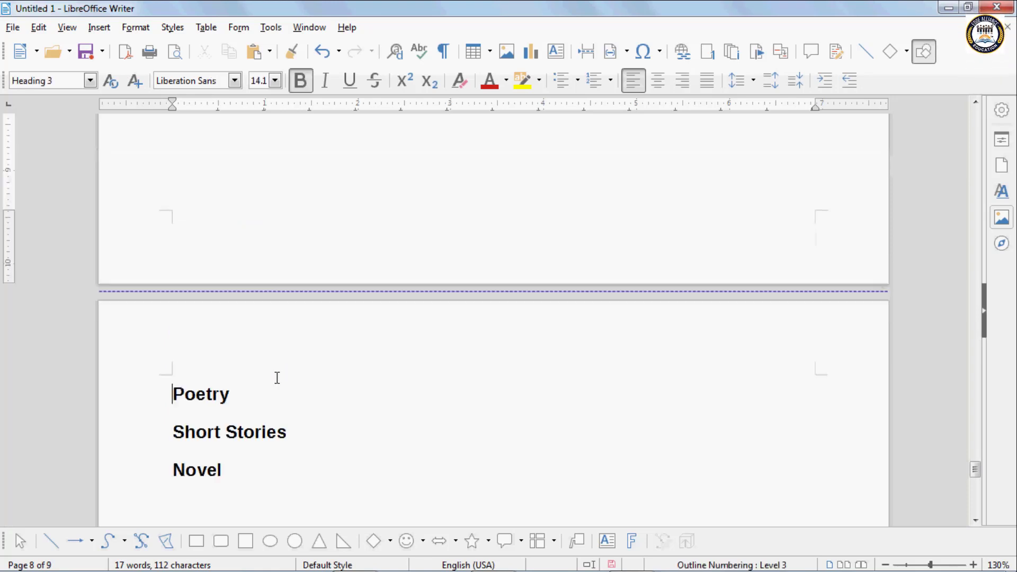
click(237, 396)
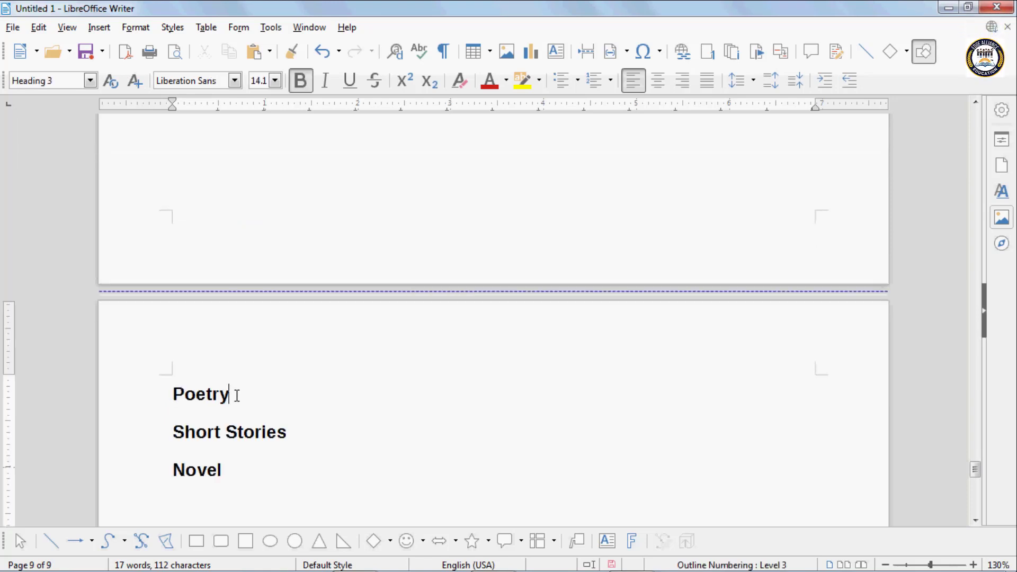
key(ctrl+Return)
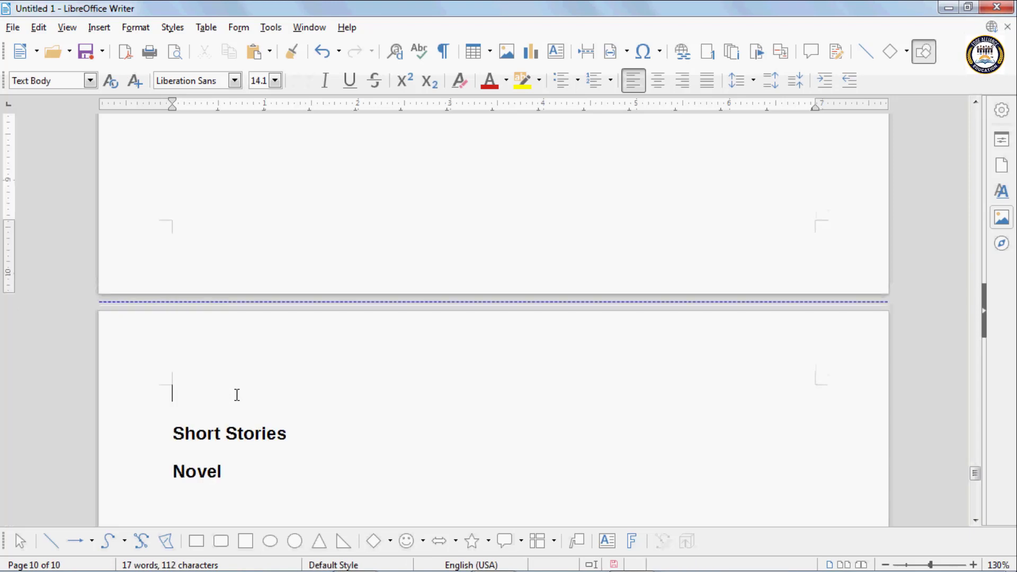
click(287, 434)
key(ctrl+Return)
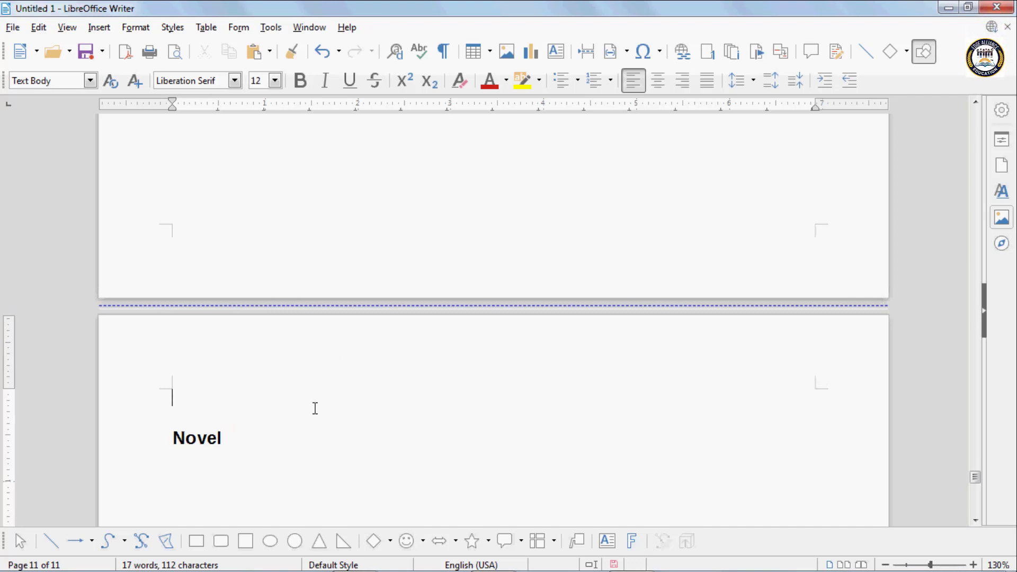
key(Up)
key(ctrl+Home)
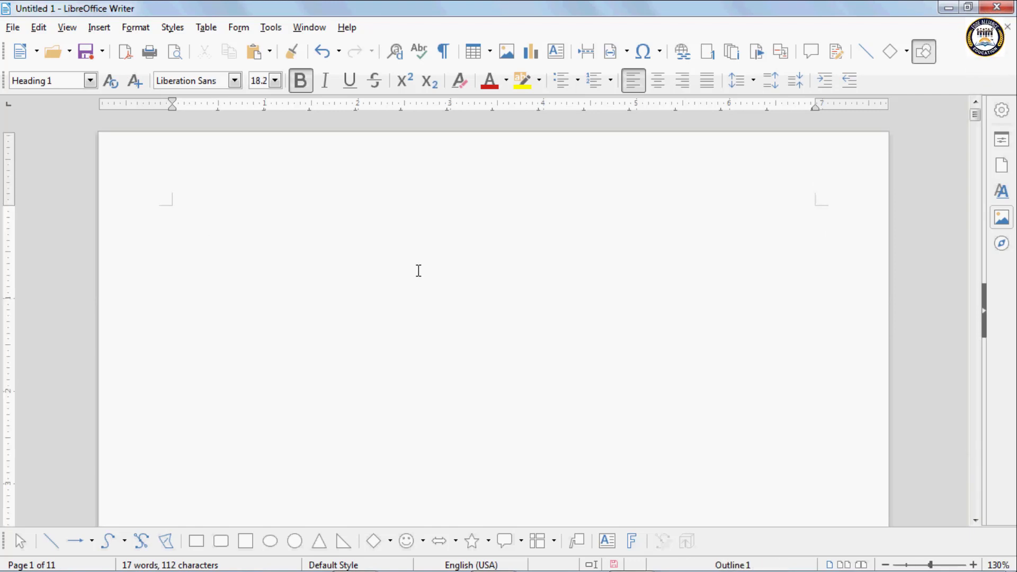
key(ctrl+End)
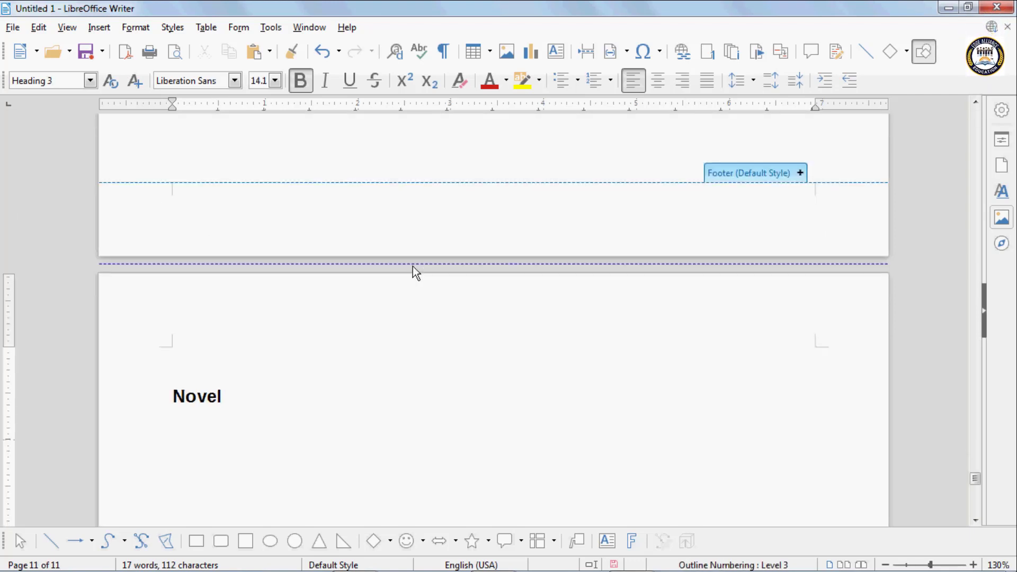
scroll(412, 266, up, 15)
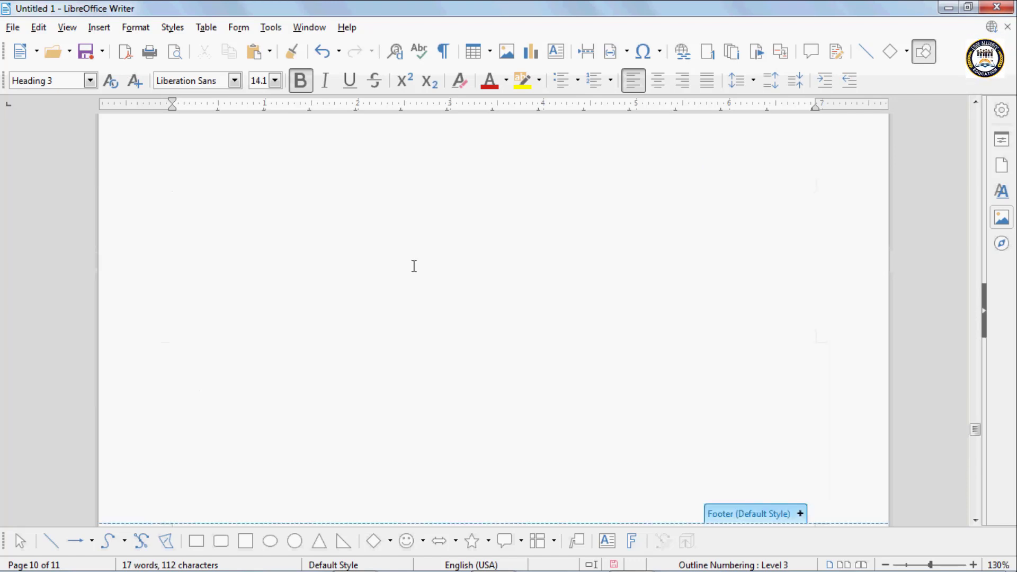
scroll(414, 265, up, 15)
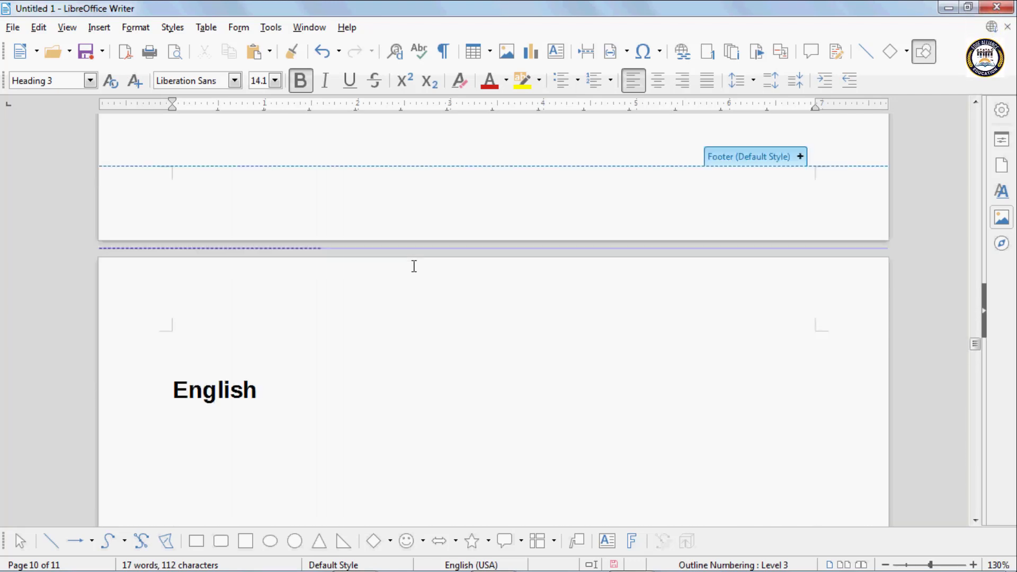
scroll(414, 266, up, 20)
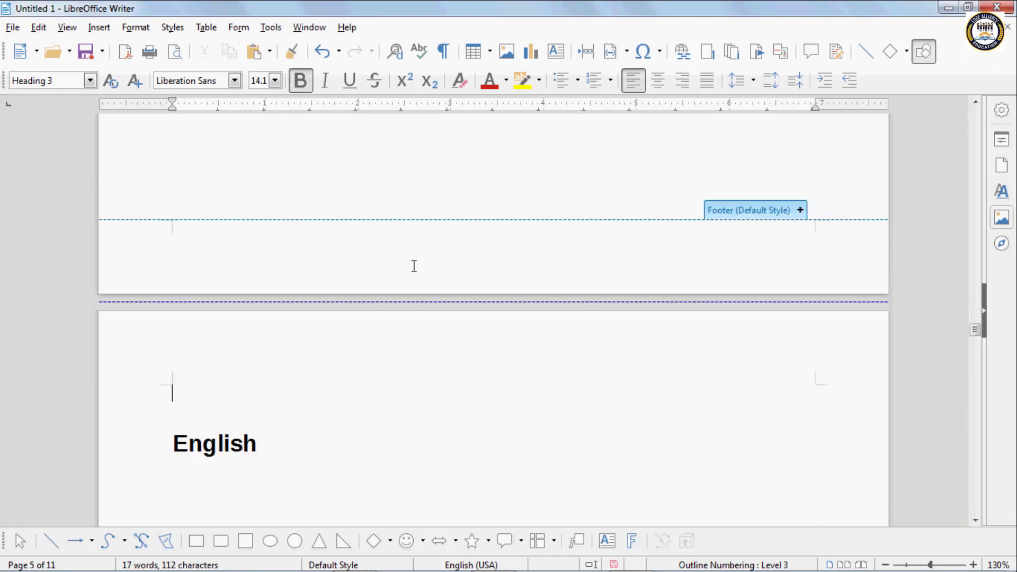
scroll(414, 266, down, 10)
click(415, 266)
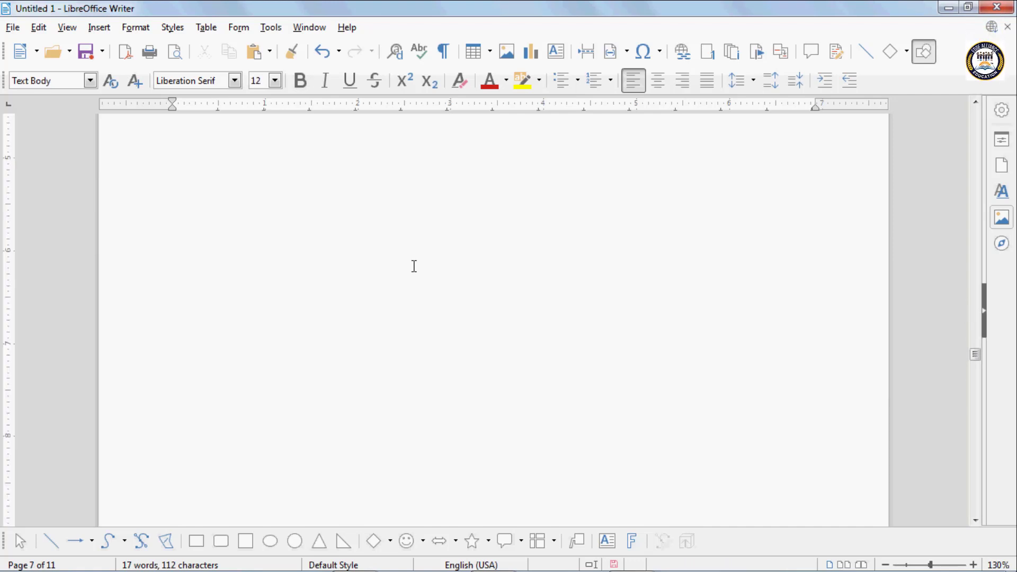
scroll(445, 260, up, 10)
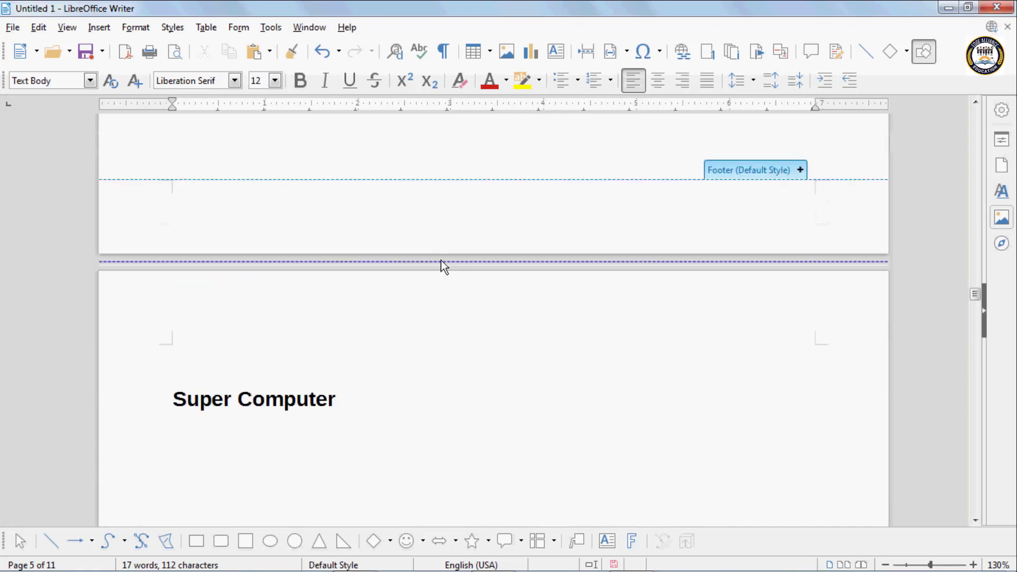
scroll(443, 262, up, 15)
click(445, 257)
scroll(418, 254, up, 3)
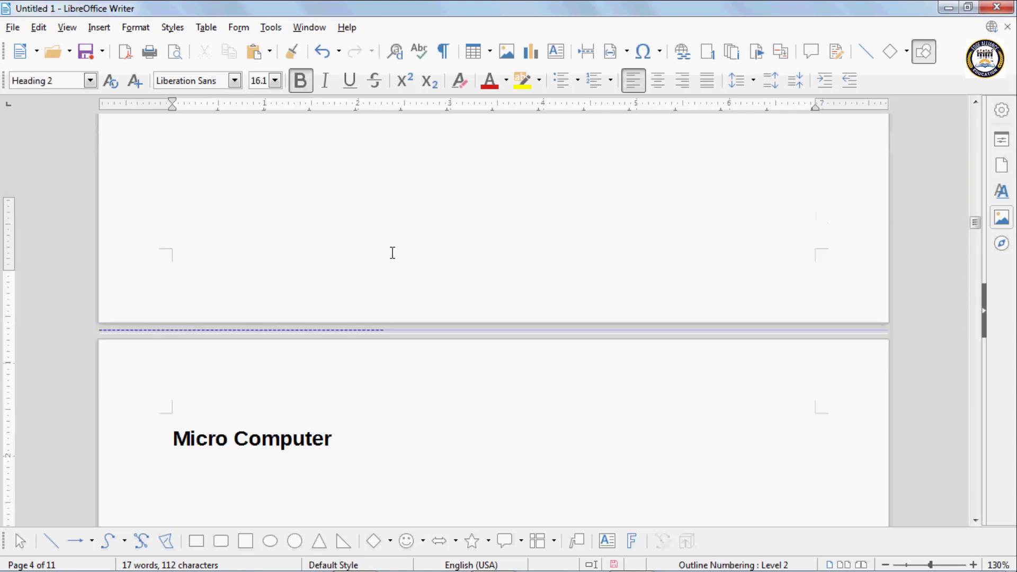
scroll(392, 253, up, 20)
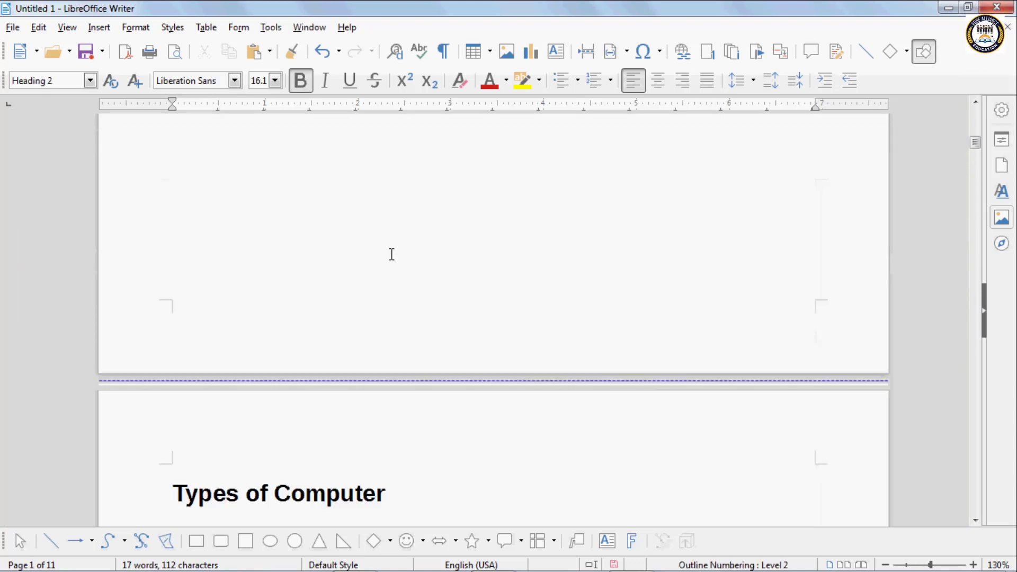
scroll(392, 254, up, 5)
scroll(392, 254, down, 7)
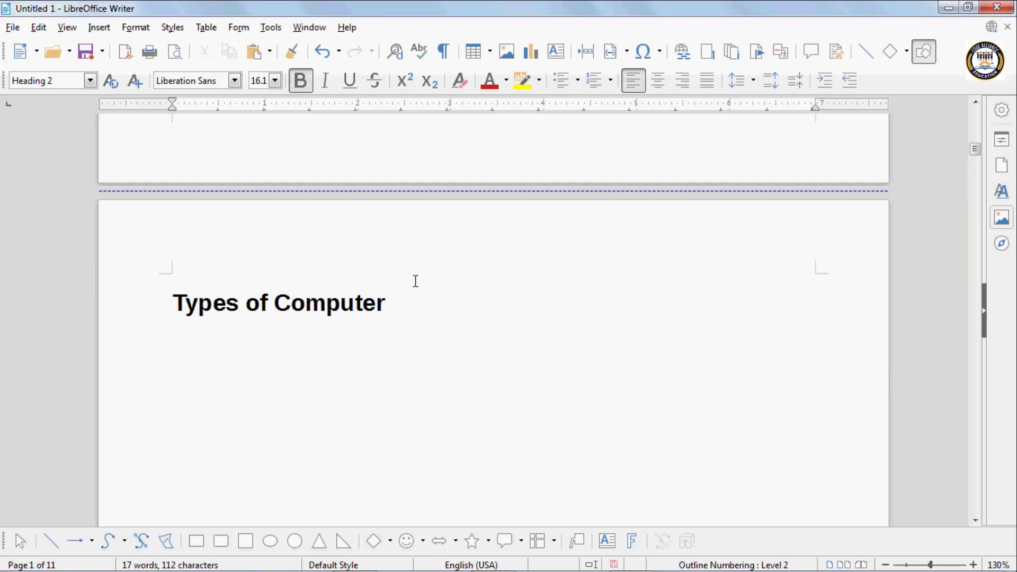
- Select the Types of Computer heading and open the Insert Index Entry dialog
drag(395, 300, 136, 300)
click(98, 27)
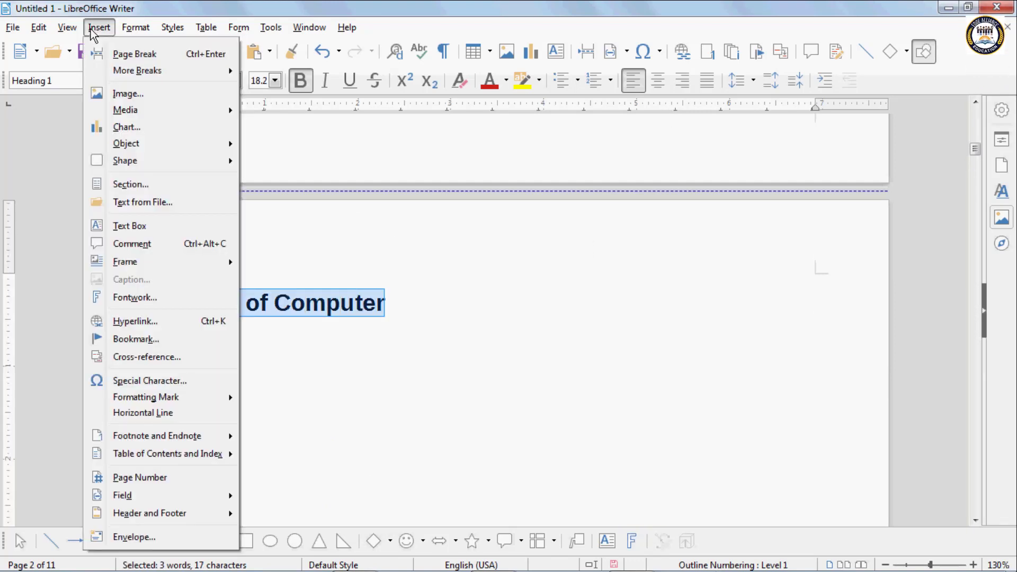
mouse_move(181, 456)
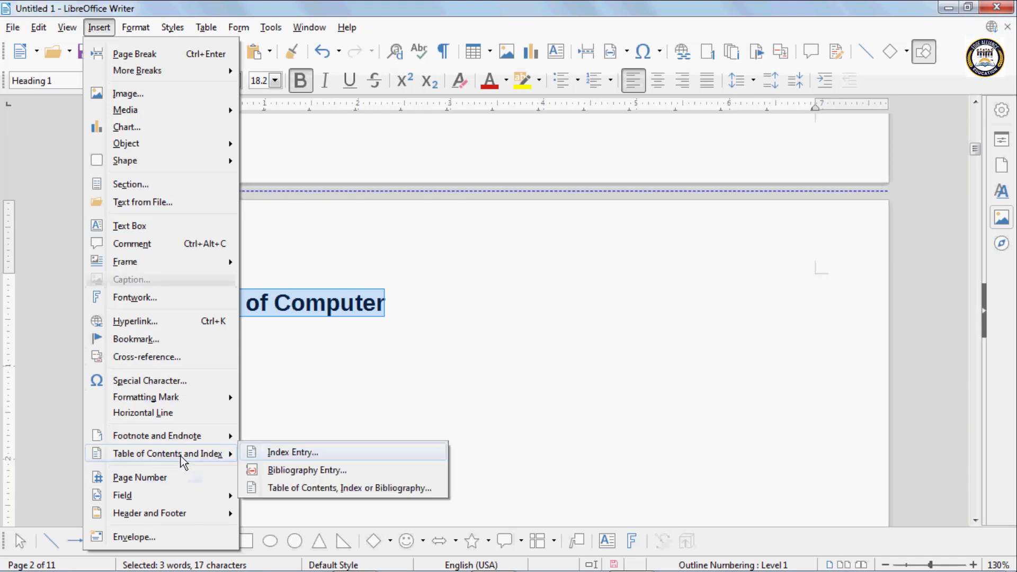
click(296, 454)
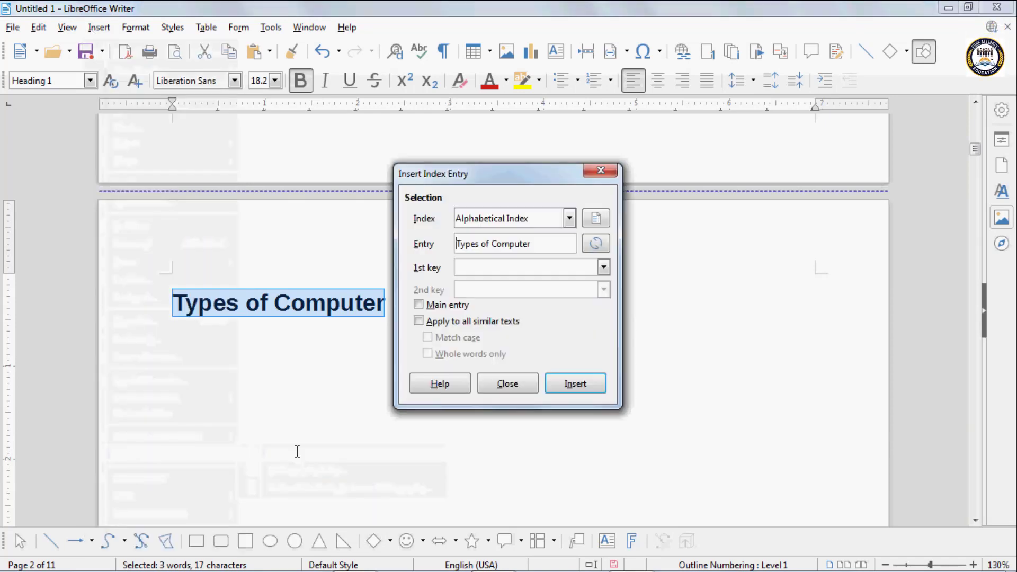
- Set the index type to Table of Contents and insert the heading as an entry
click(499, 218)
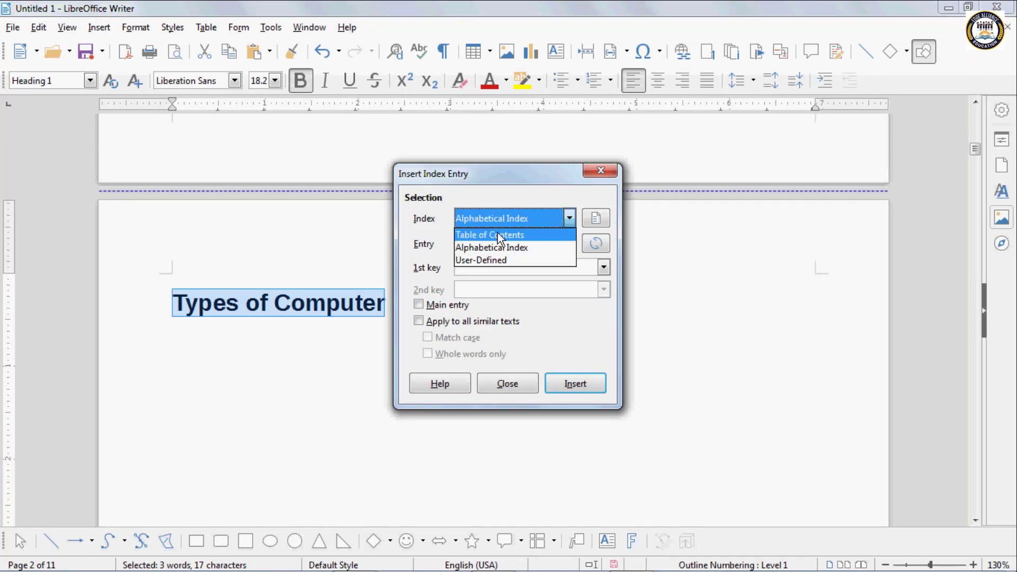
click(499, 238)
click(496, 225)
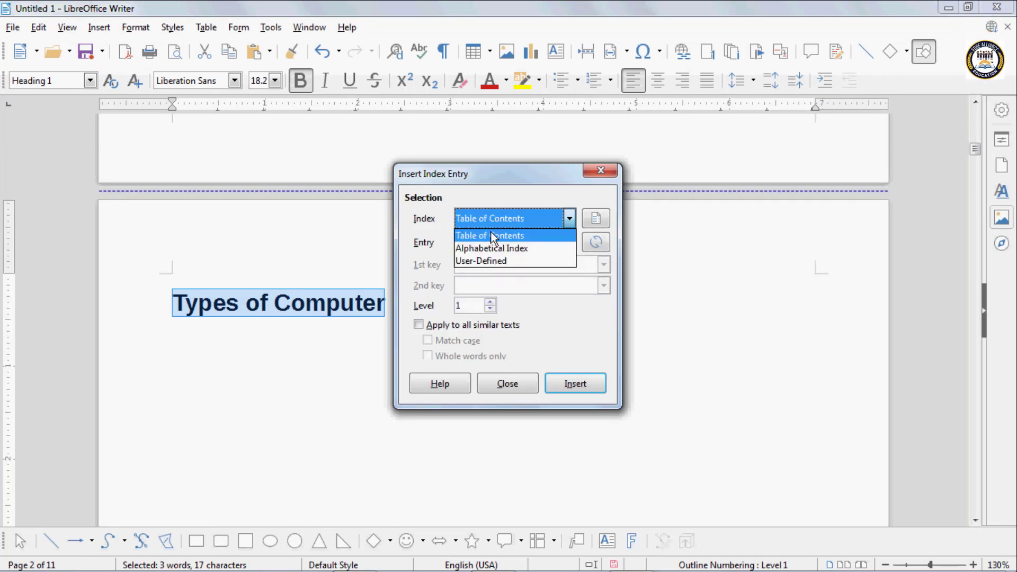
click(492, 247)
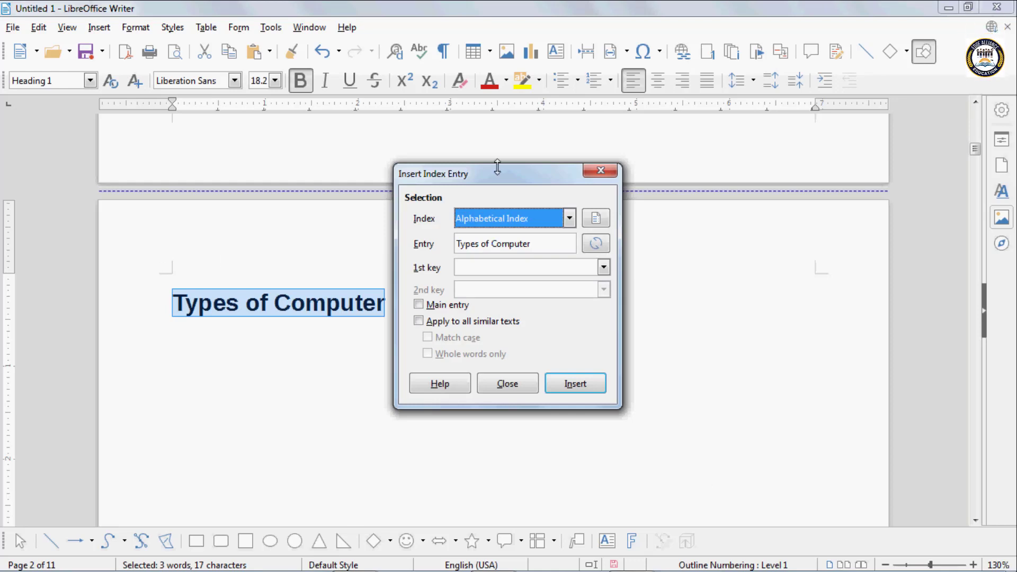
click(489, 221)
click(484, 236)
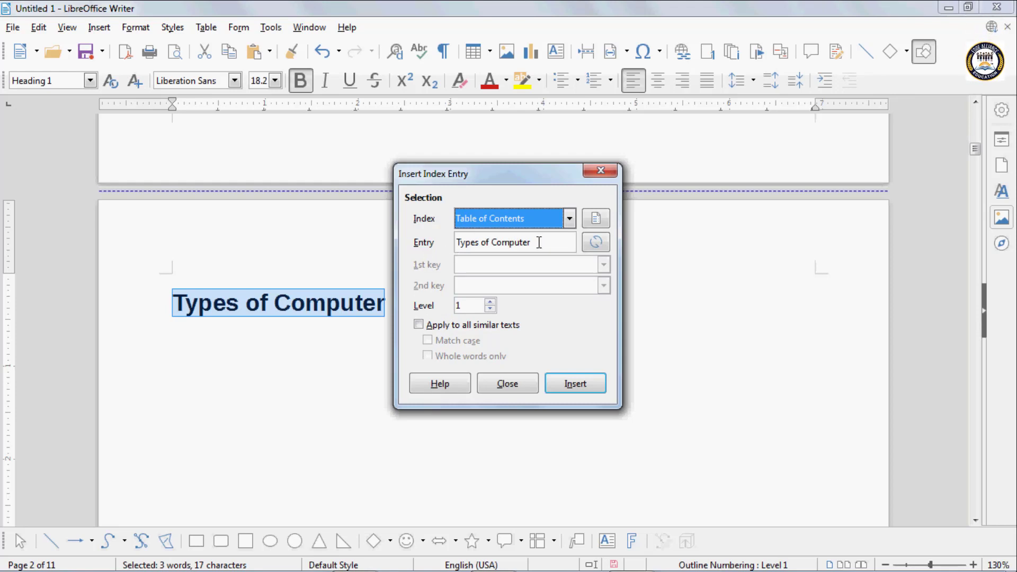
click(588, 389)
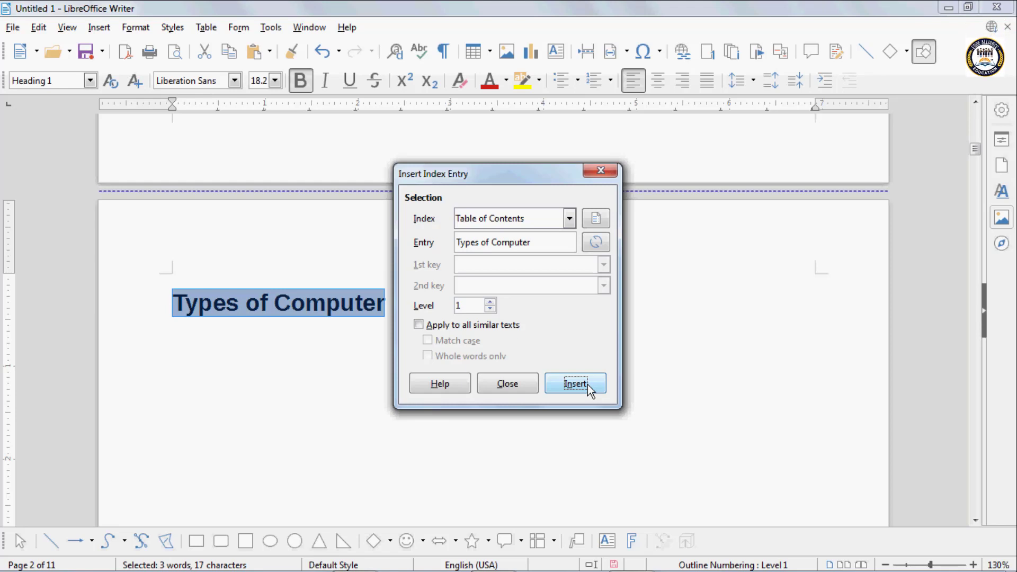
drag(977, 151, 981, 185)
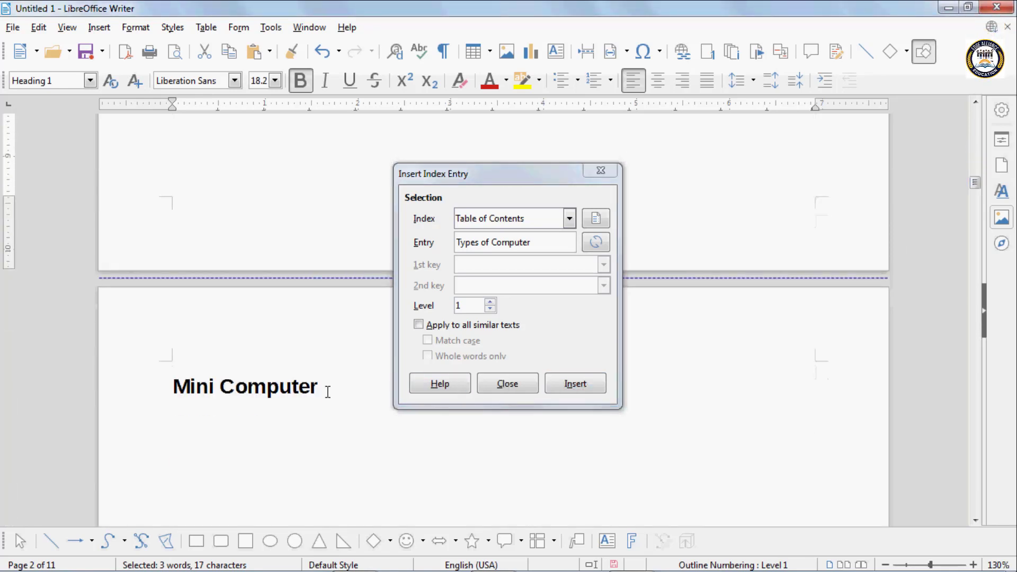
- Add Mini Computer and Micro Computer as table of contents entries
drag(328, 392, 143, 392)
click(595, 244)
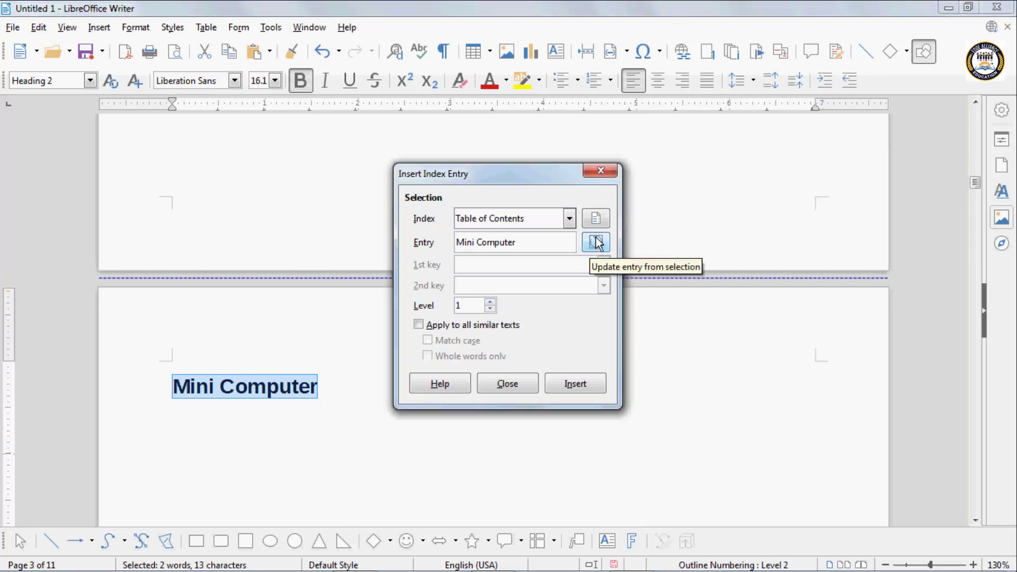
click(575, 383)
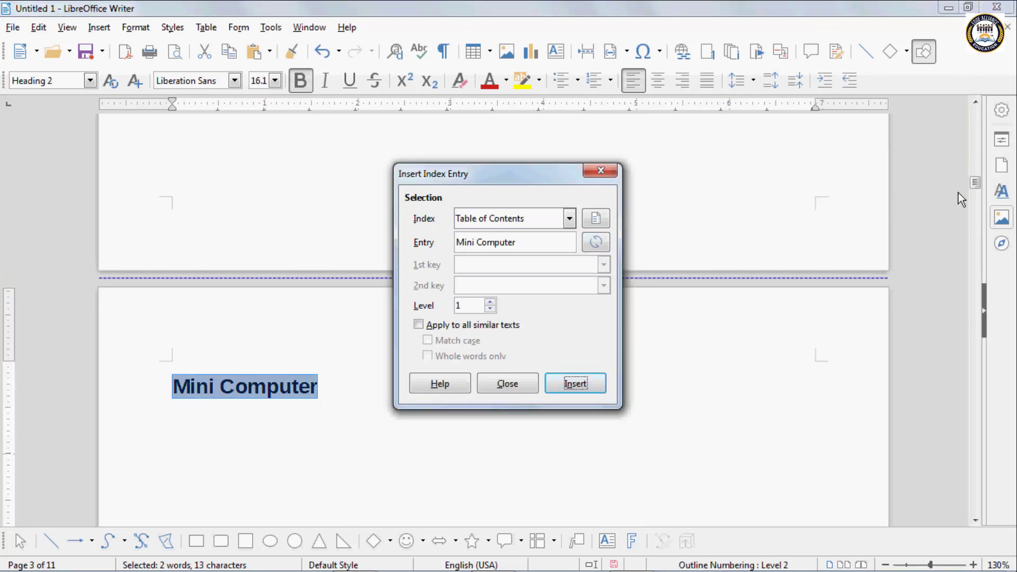
drag(976, 182, 979, 225)
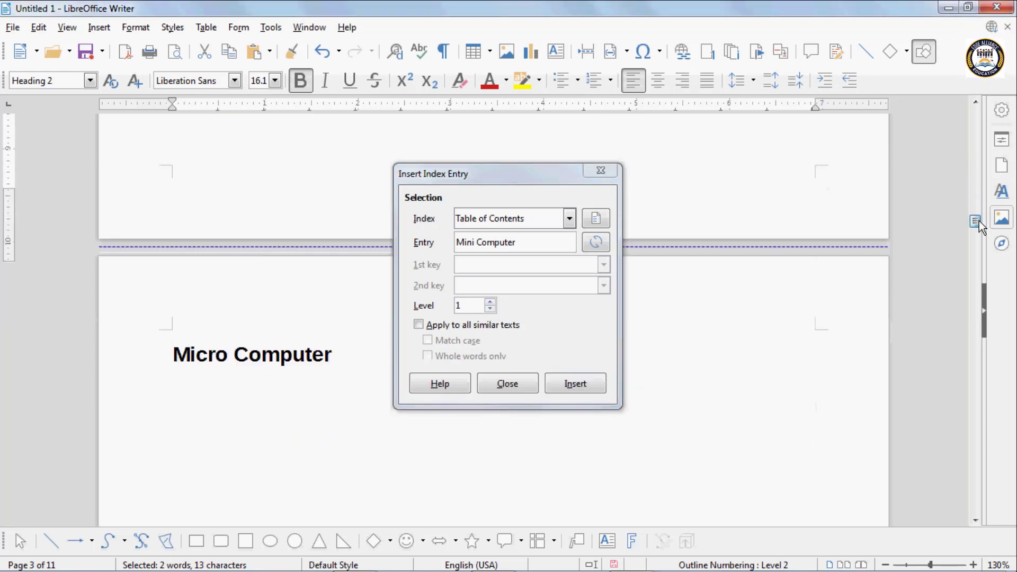
drag(347, 355, 125, 353)
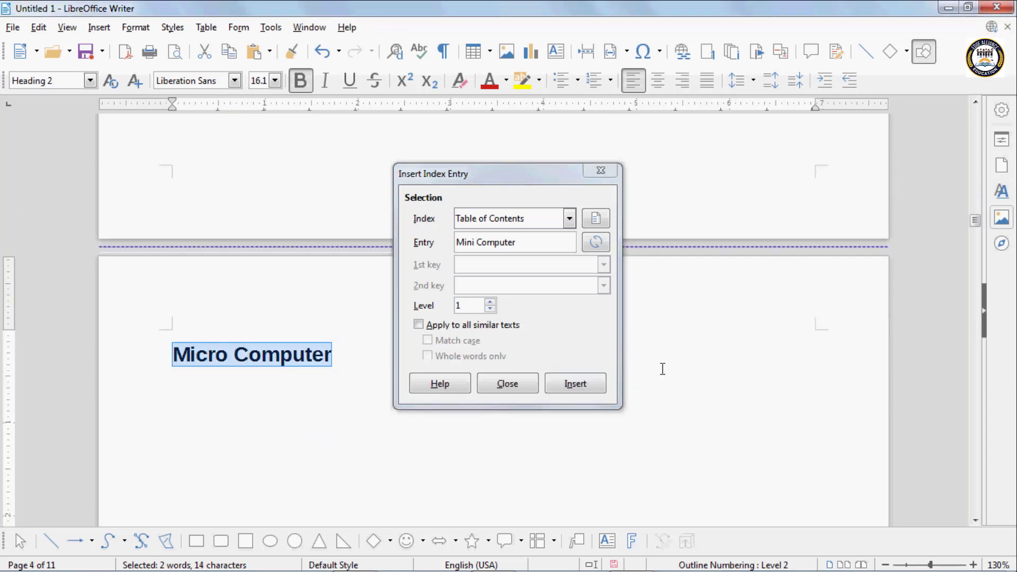
click(581, 385)
- Add Super Computer as a table of contents entry
drag(975, 221, 976, 260)
drag(392, 357, 127, 359)
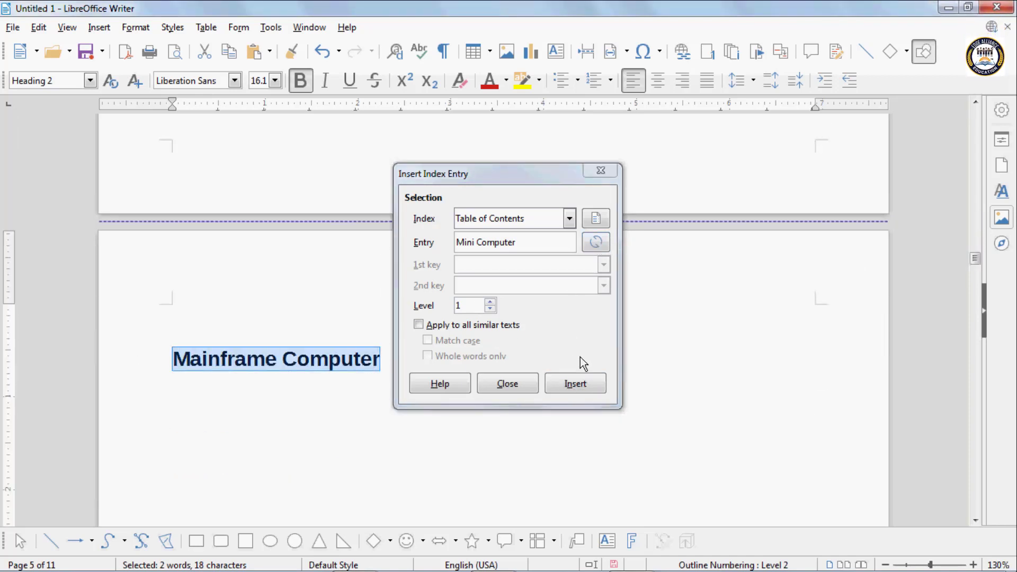
click(582, 384)
drag(978, 262, 977, 290)
scroll(275, 512, down, 3)
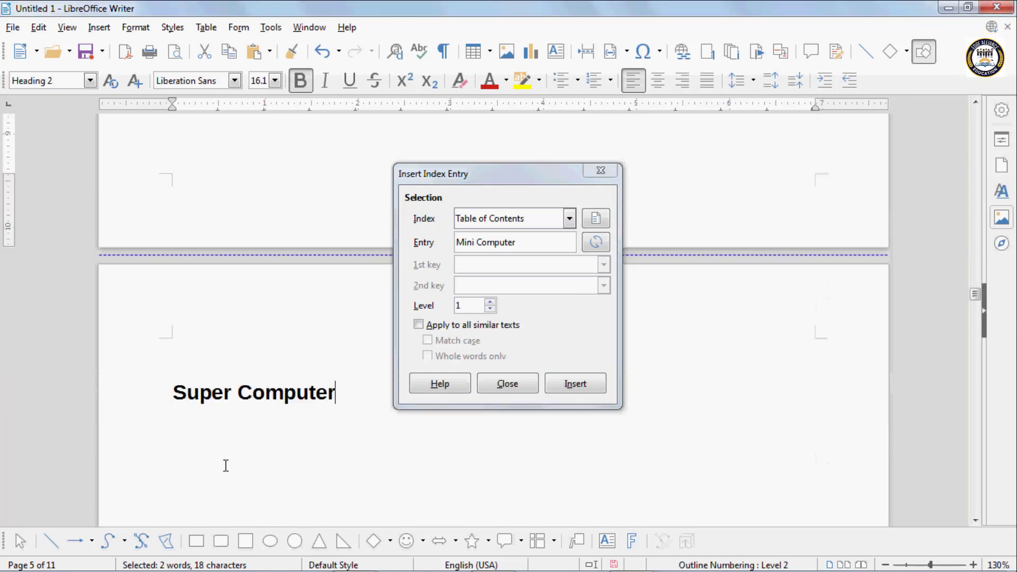
shift+click(102, 386)
click(583, 383)
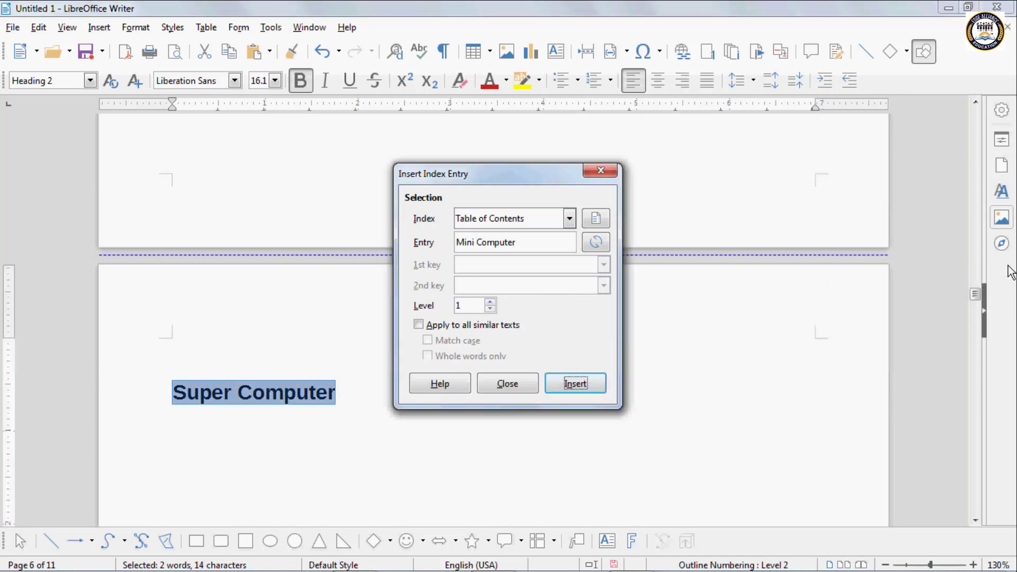
drag(975, 295, 974, 331)
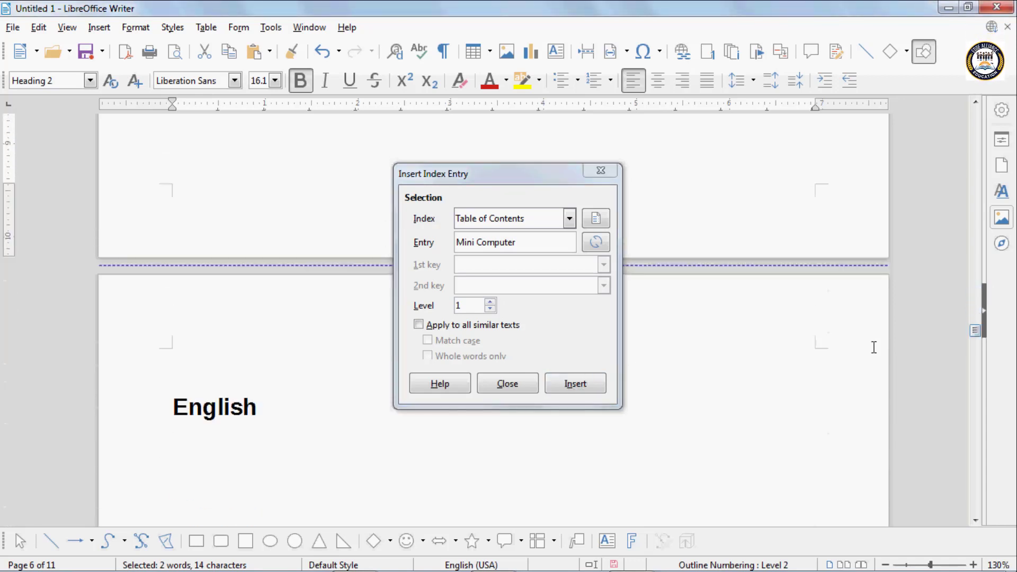
- Mark the English, Drama and Poetry headings as contents entries
drag(260, 409, 170, 408)
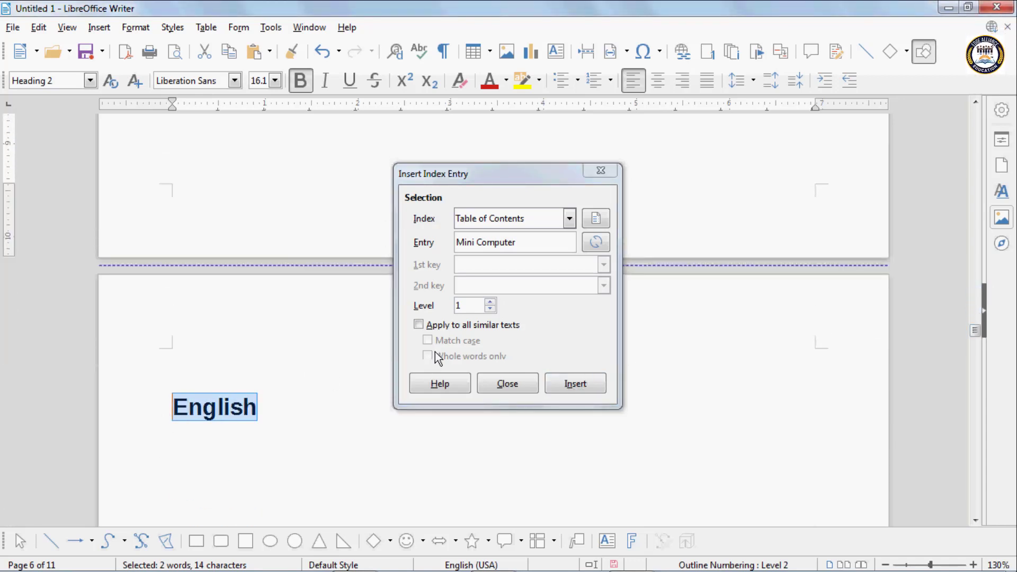
click(594, 383)
drag(974, 329, 974, 368)
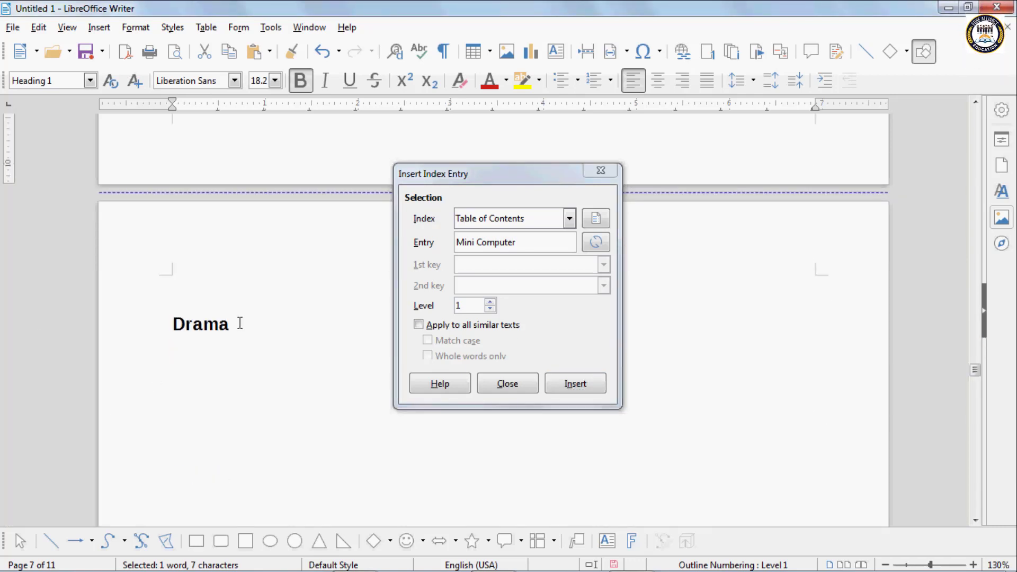
drag(240, 324, 87, 338)
click(585, 387)
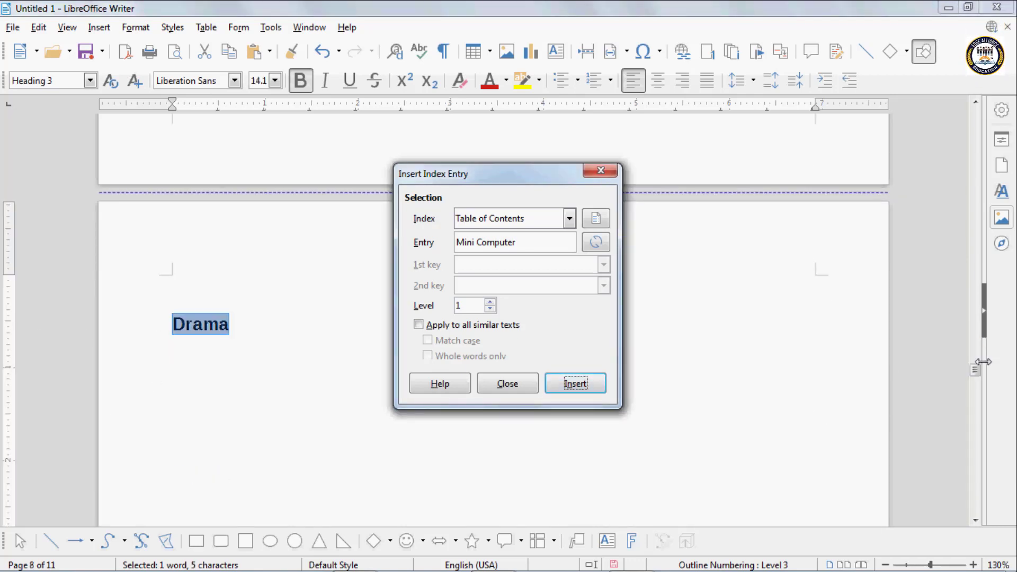
drag(977, 368, 976, 408)
drag(230, 353, 166, 355)
click(583, 389)
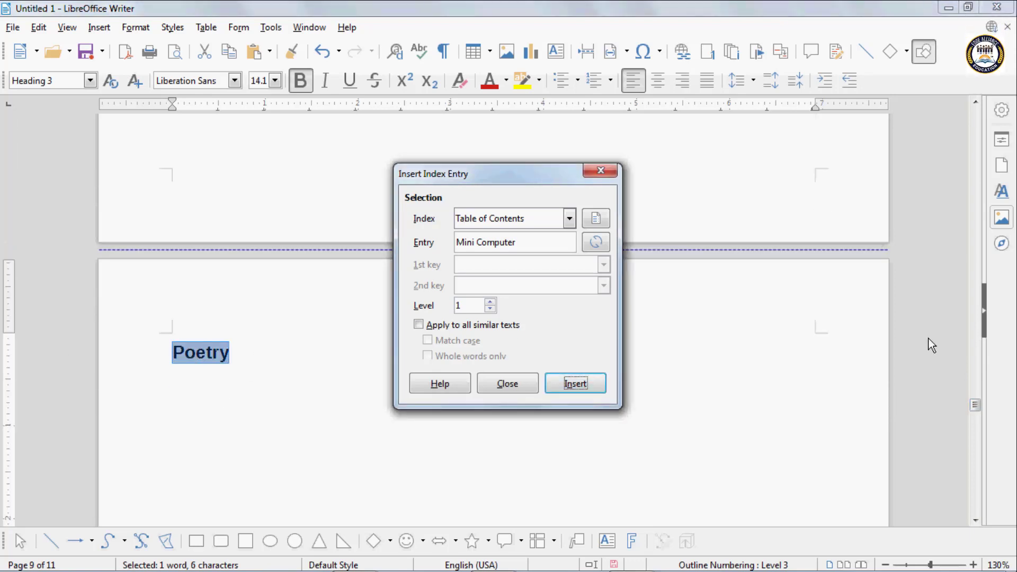
- Mark Short Stories and Novel as contents entries and close the Insert Index Entry dialog
drag(974, 396, 975, 443)
drag(289, 353, 170, 351)
click(588, 385)
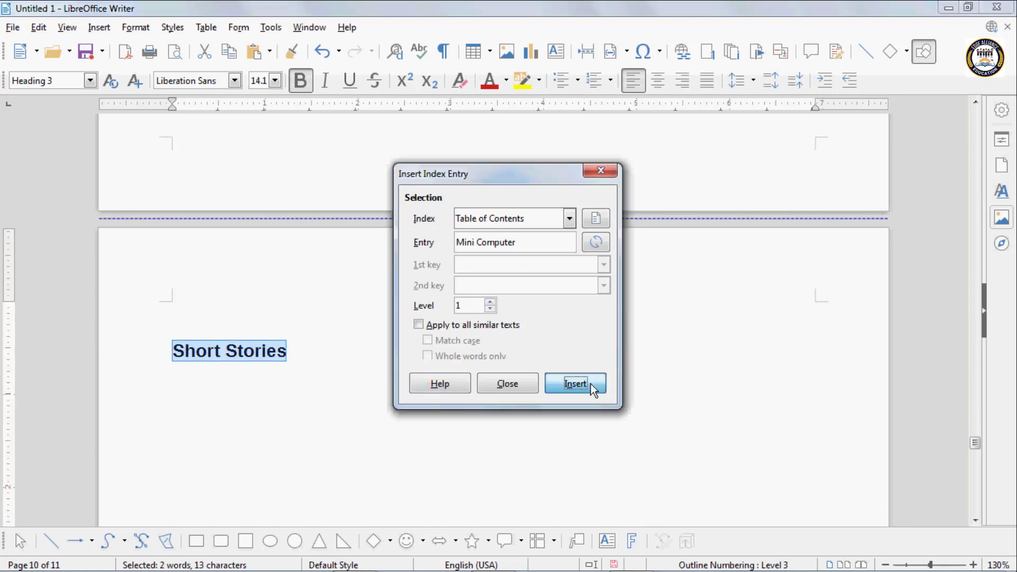
drag(969, 430, 976, 480)
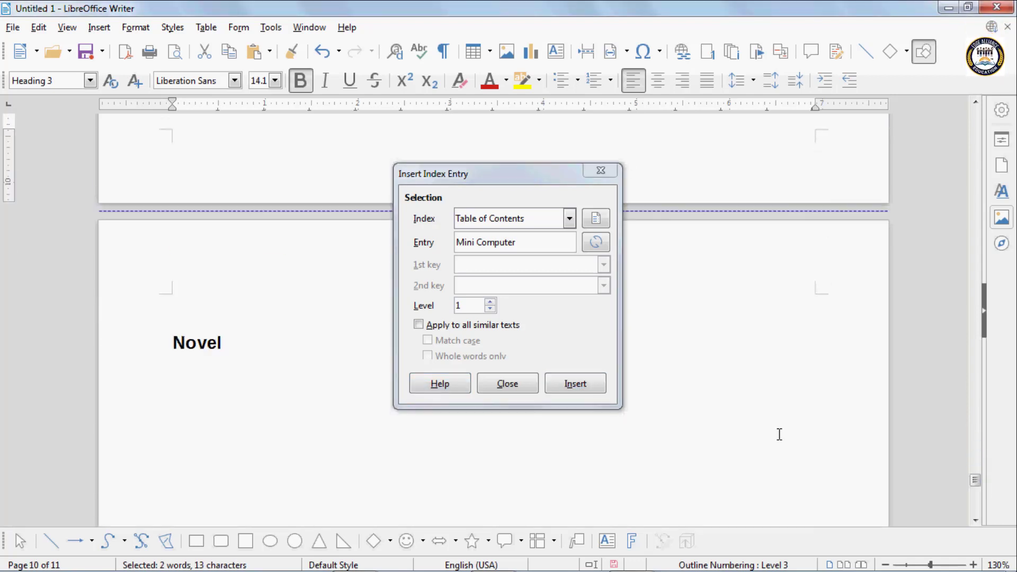
drag(238, 350, 111, 332)
click(586, 390)
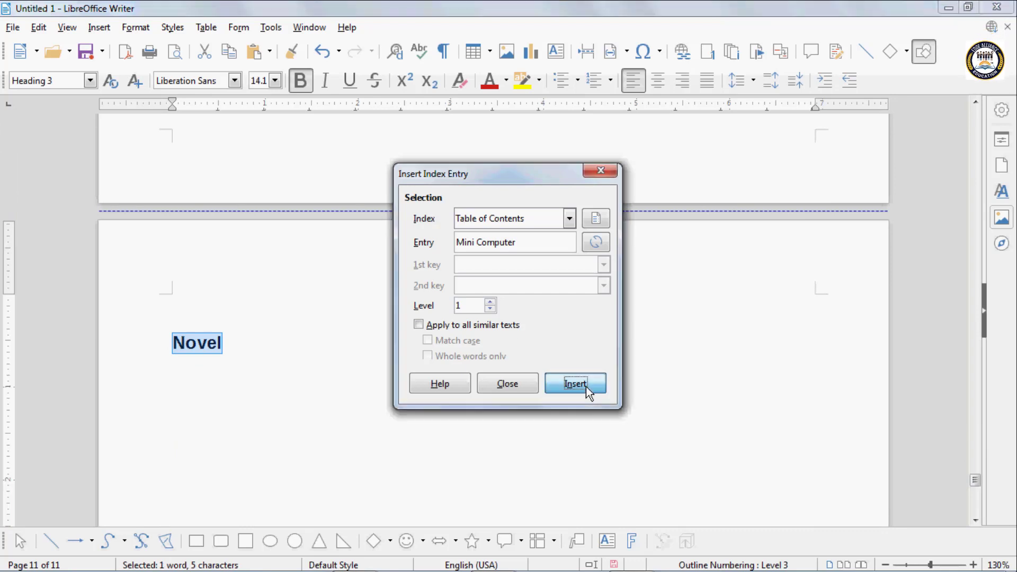
click(491, 385)
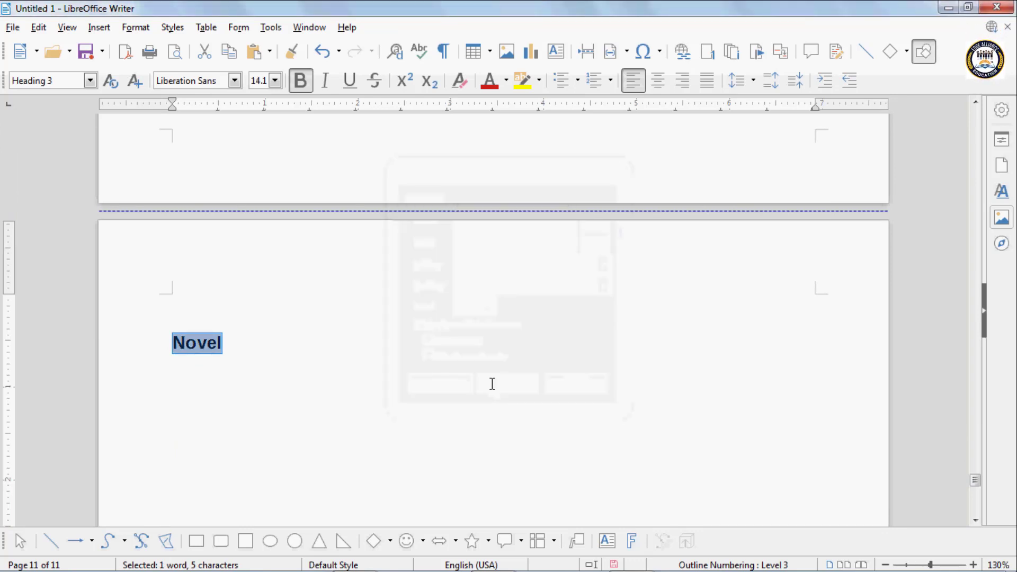
- Jump to the document start, briefly opening and closing the index entry window
key(ctrl+Home)
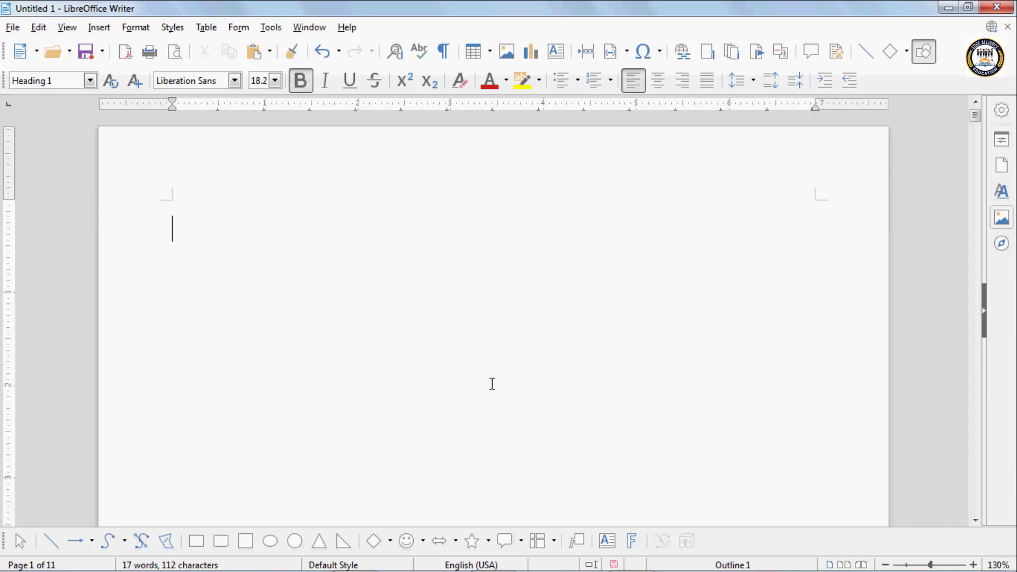
click(110, 29)
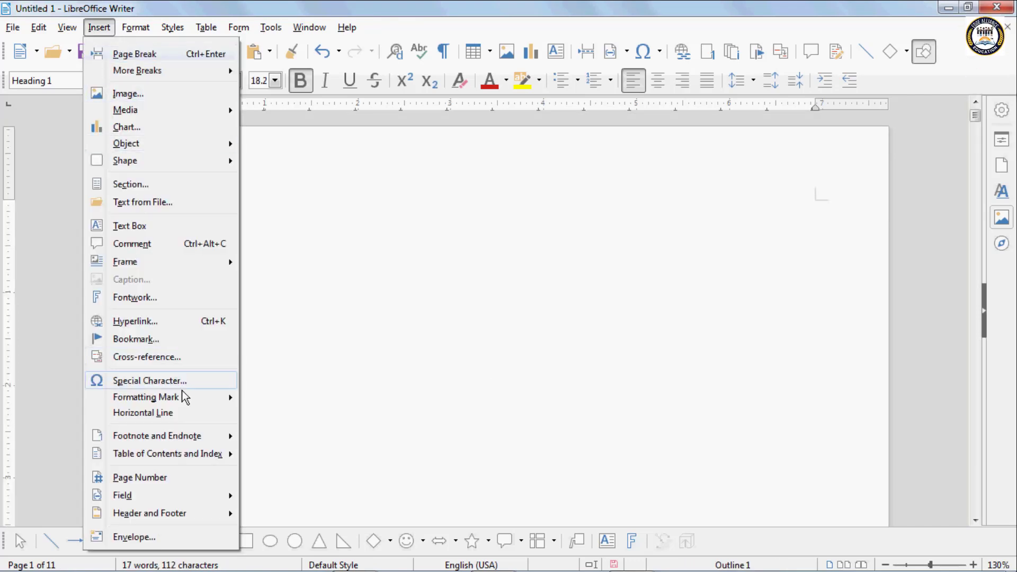
mouse_move(200, 455)
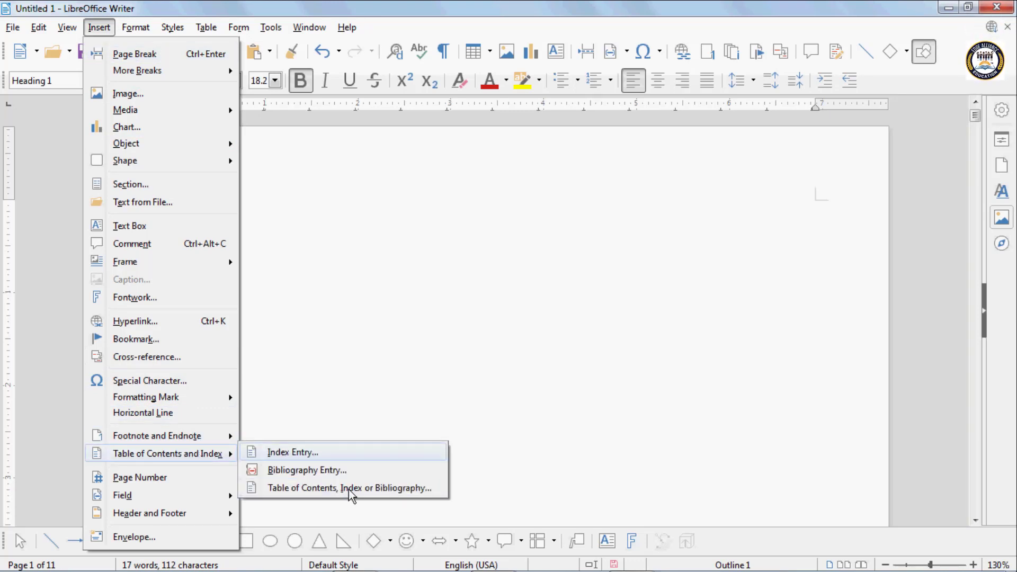
key(Return)
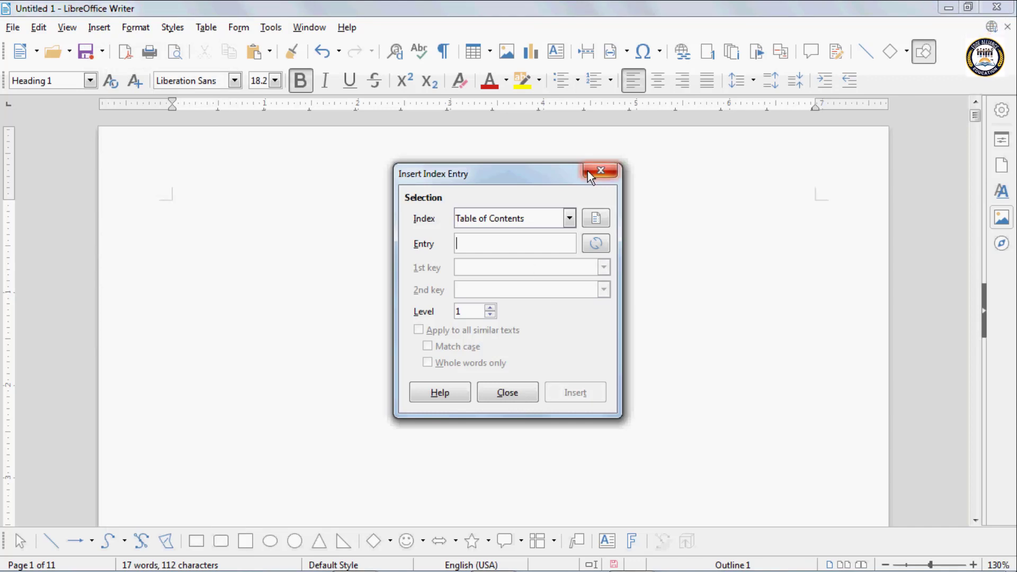
click(600, 171)
- Dismiss the index entry window again and undo then redo the break so page 1 stays empty
click(99, 27)
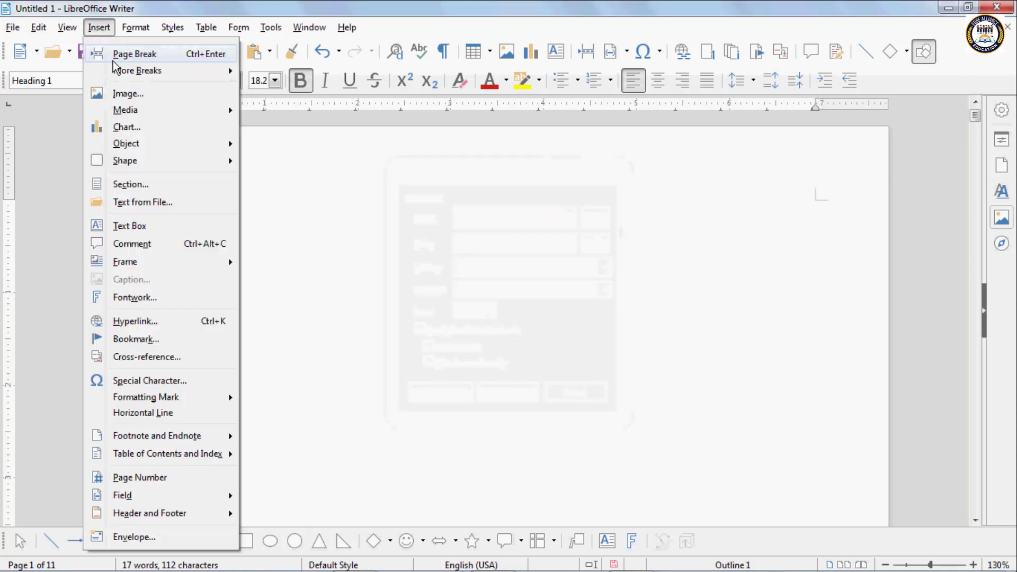
mouse_move(164, 454)
click(289, 452)
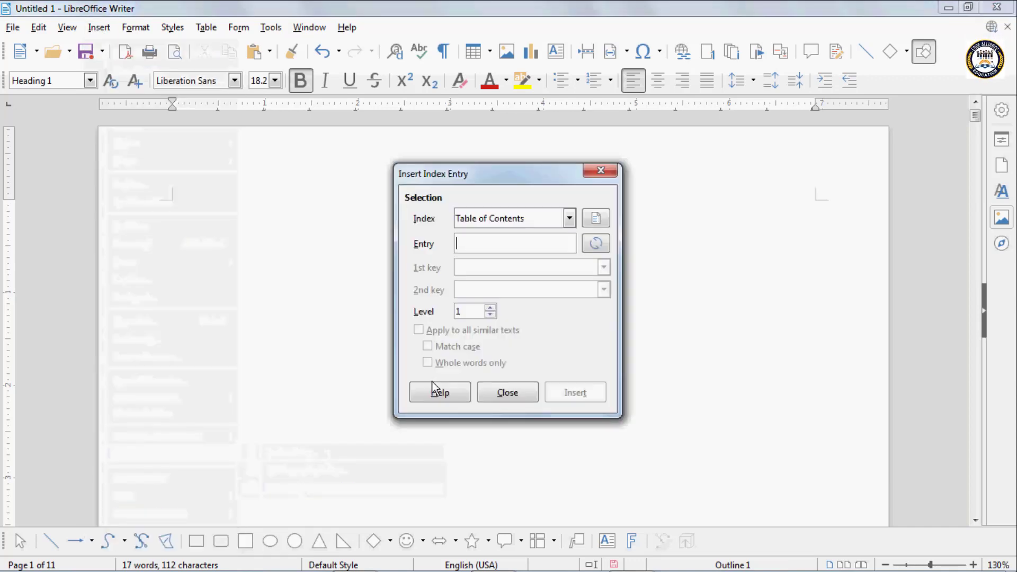
click(508, 392)
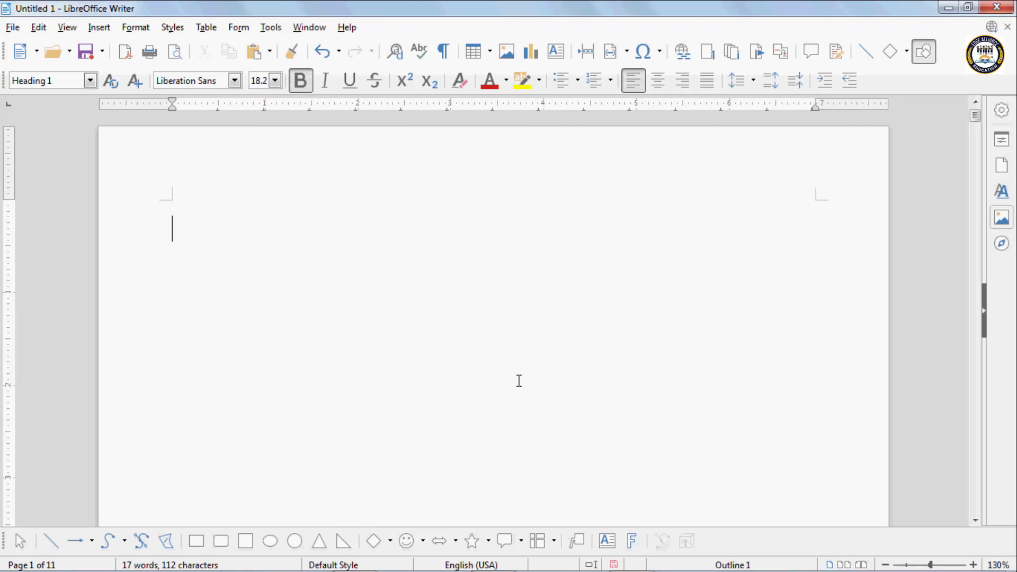
key(ctrl+z)
key(ctrl+y)
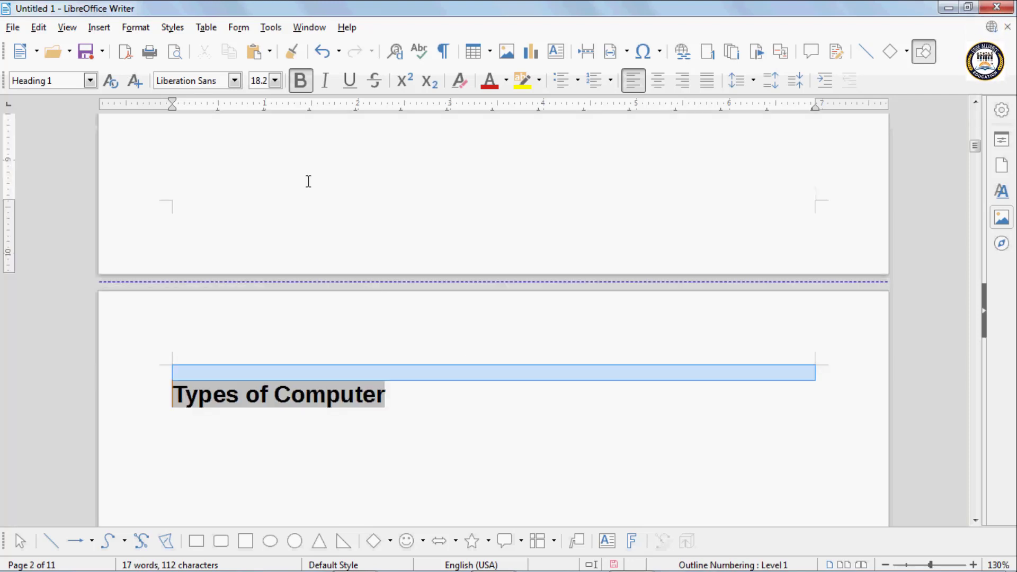
click(108, 29)
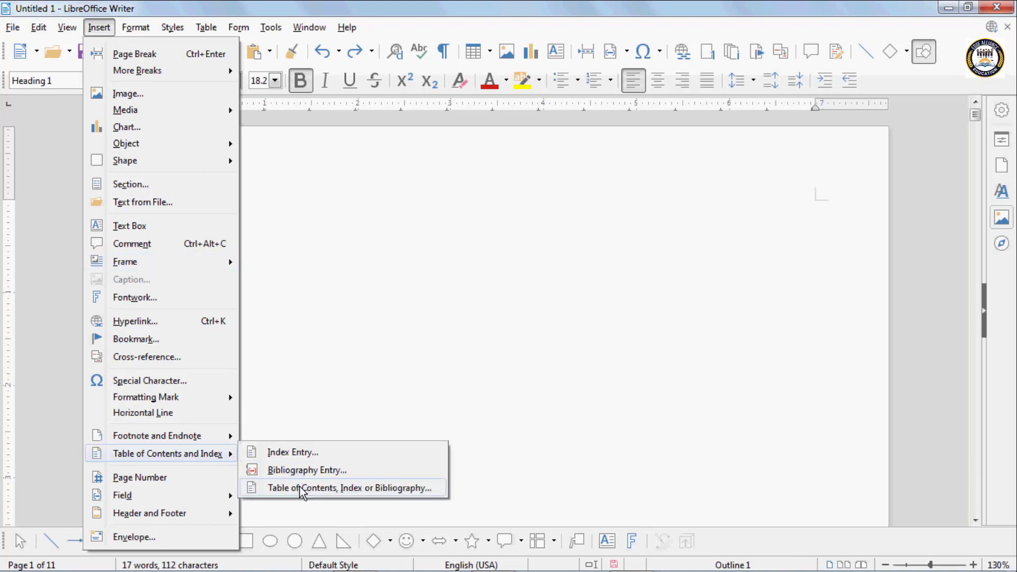
- Open the table of contents settings and change the title to 'Index'
click(299, 486)
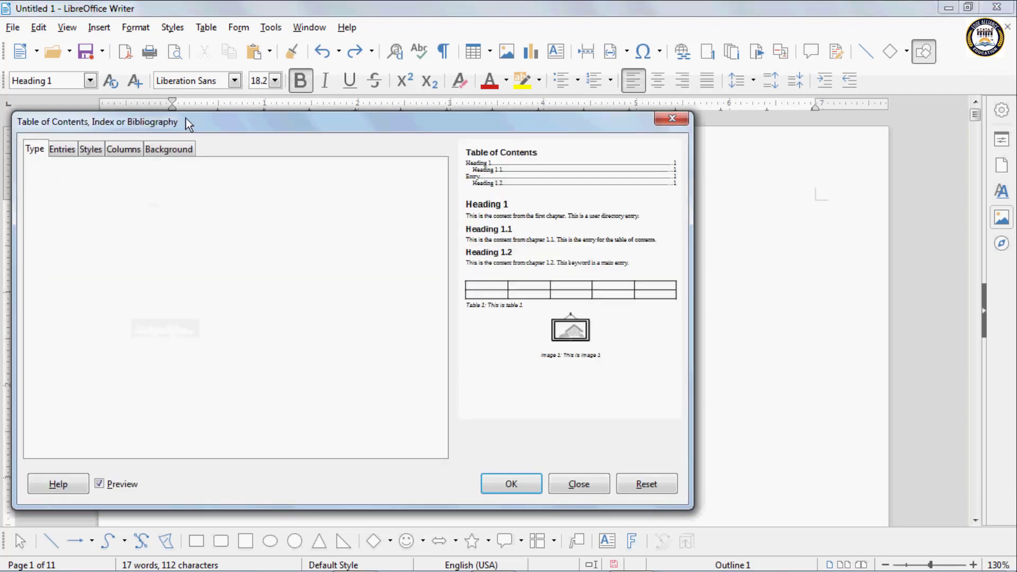
drag(185, 117, 313, 112)
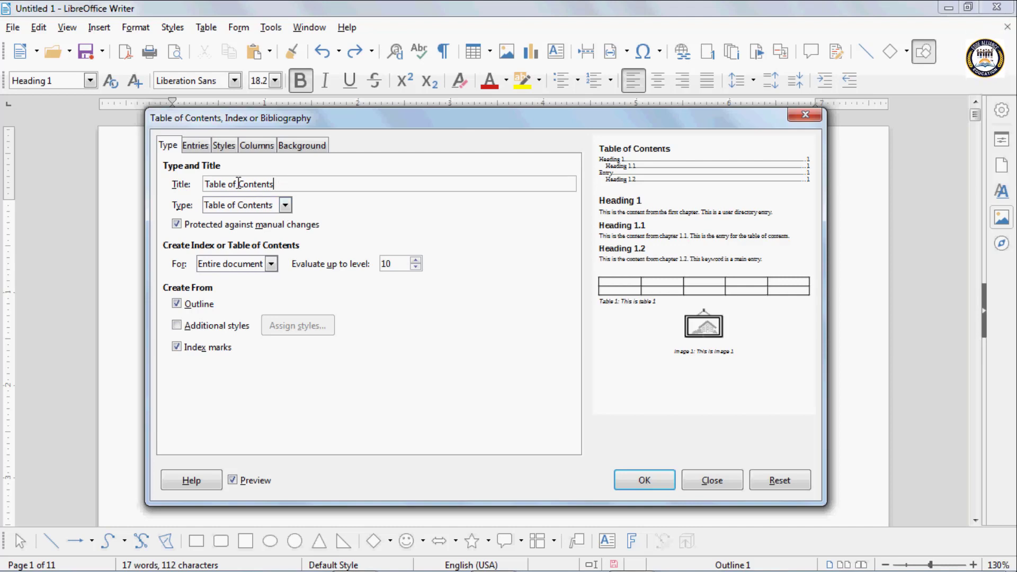
triple_click(238, 183)
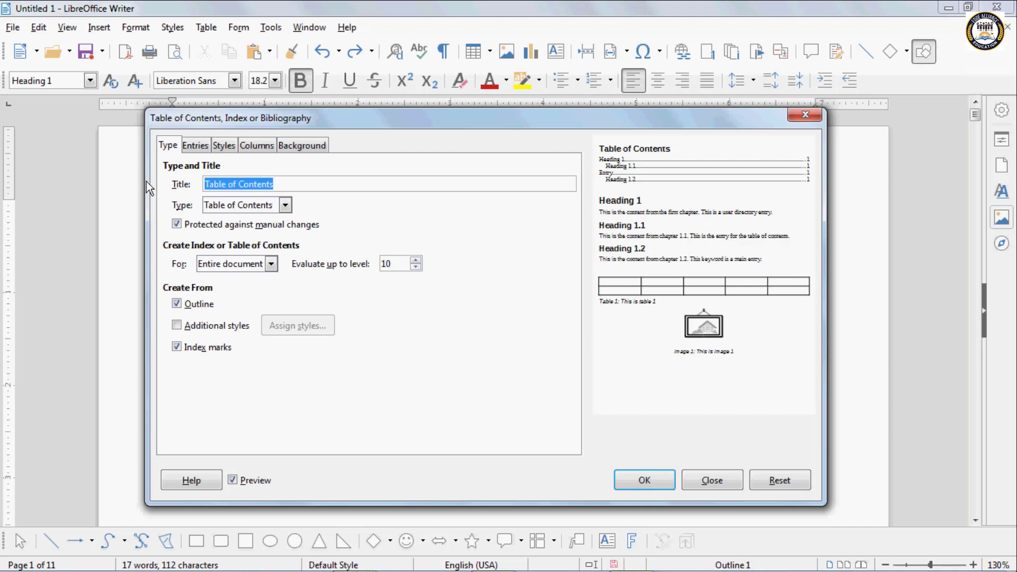
text(Index)
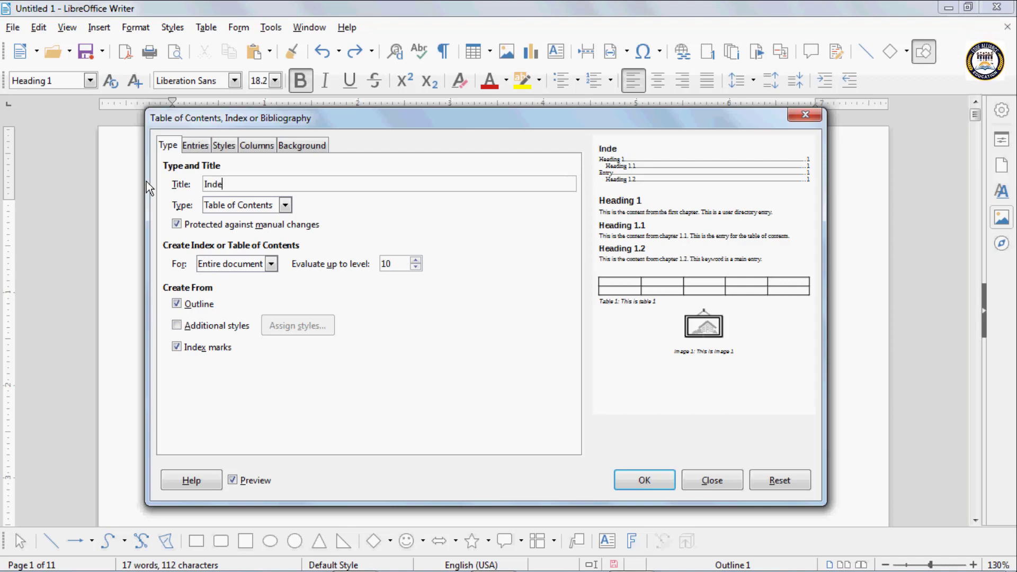
- Keep type Table of Contents for the Entire document, untick Outline, and insert it
click(285, 205)
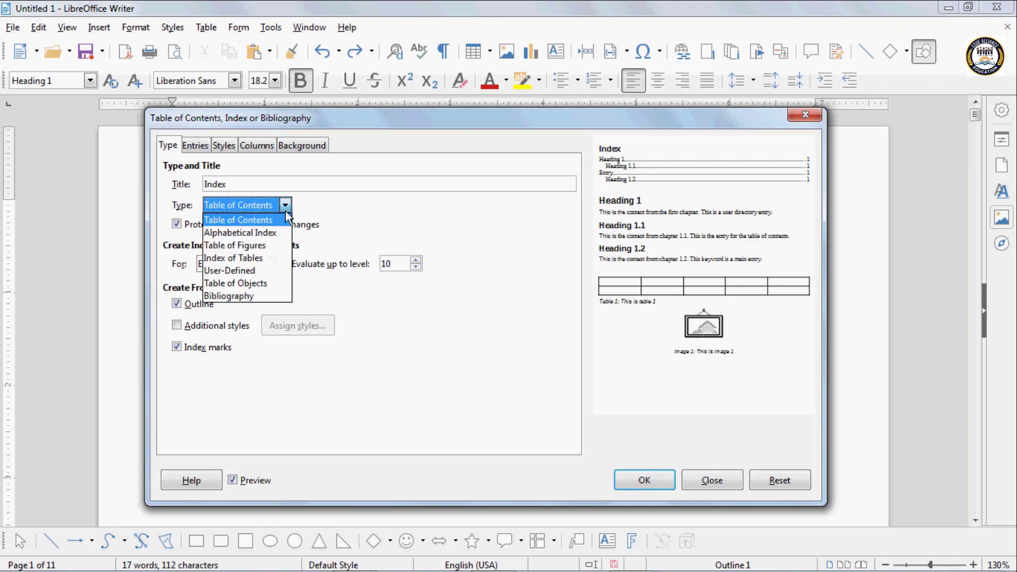
click(264, 220)
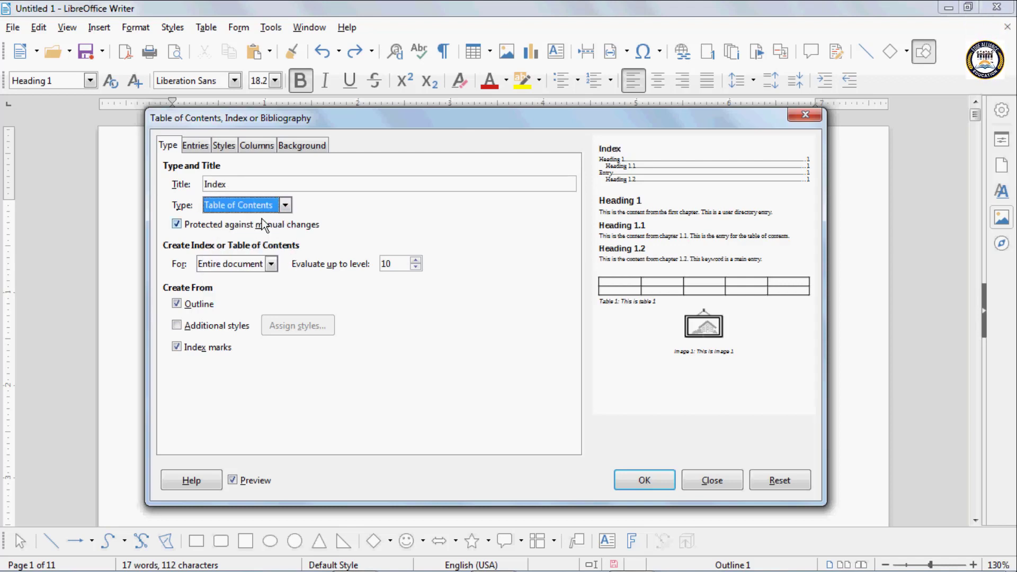
click(219, 265)
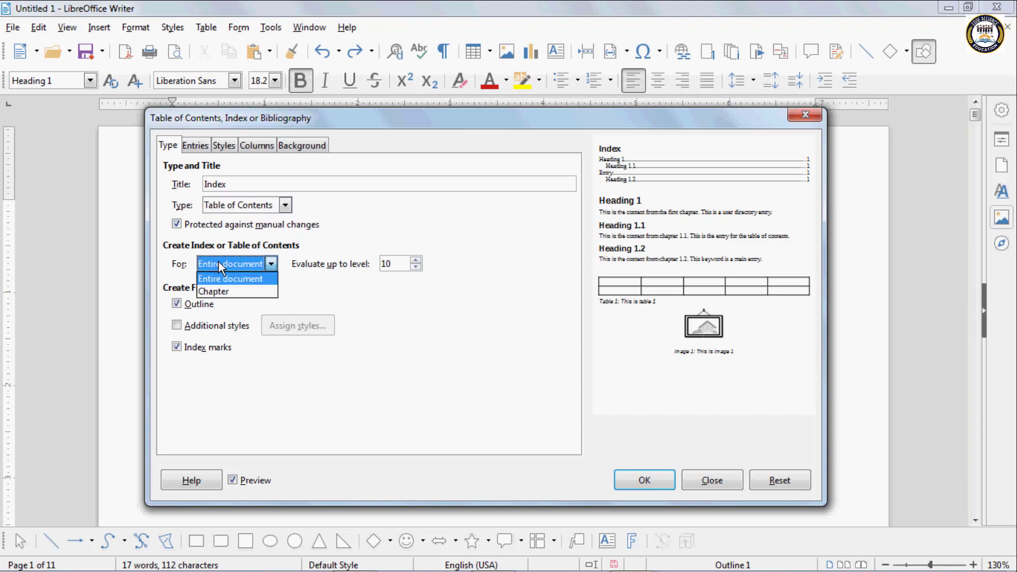
click(227, 292)
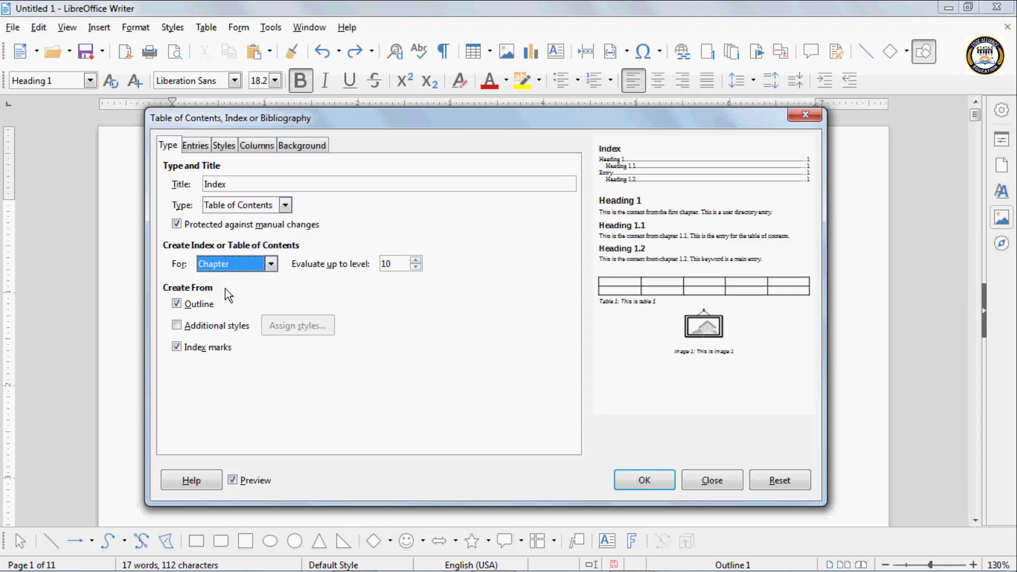
click(225, 263)
click(224, 280)
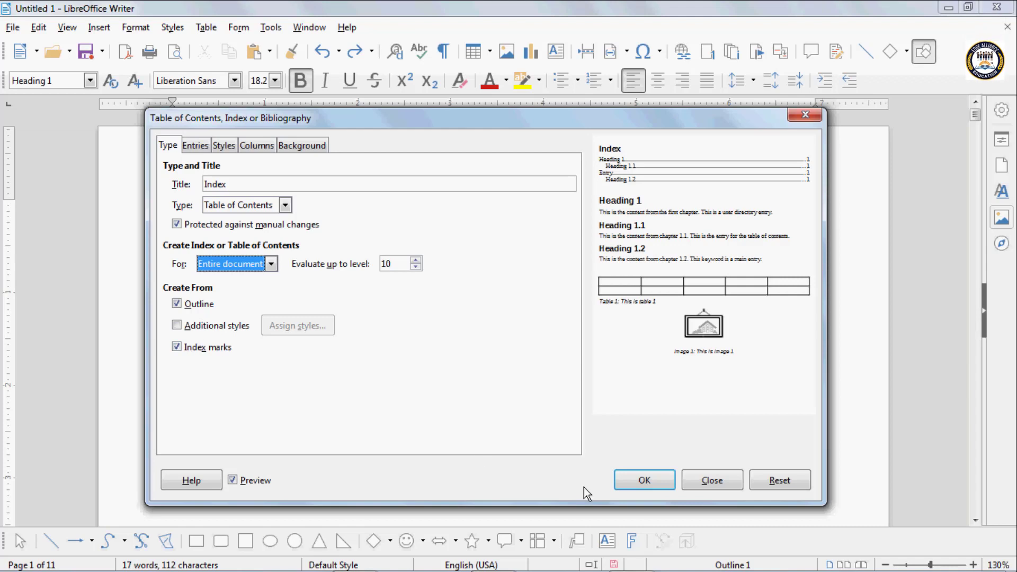
click(181, 306)
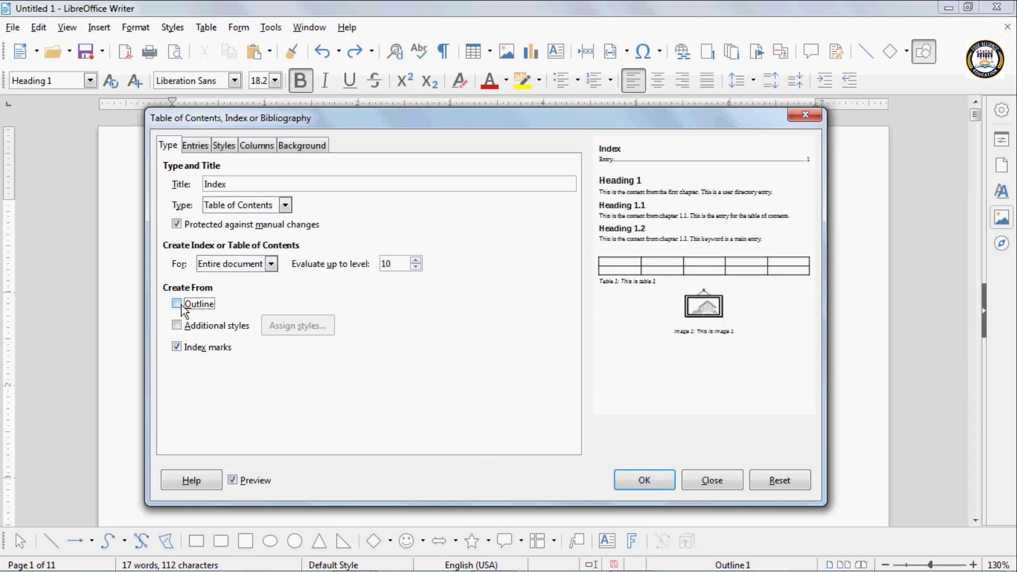
click(638, 478)
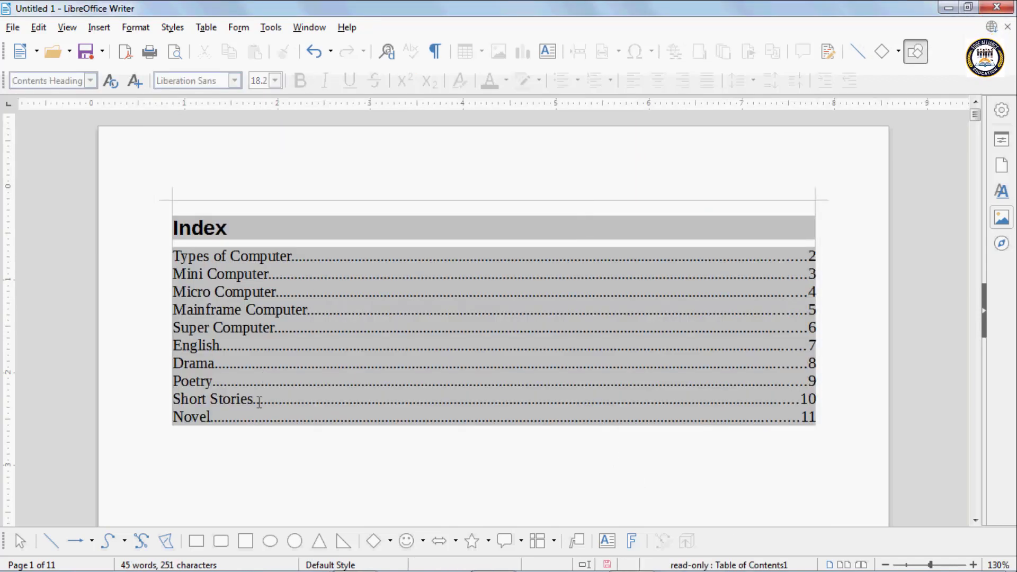
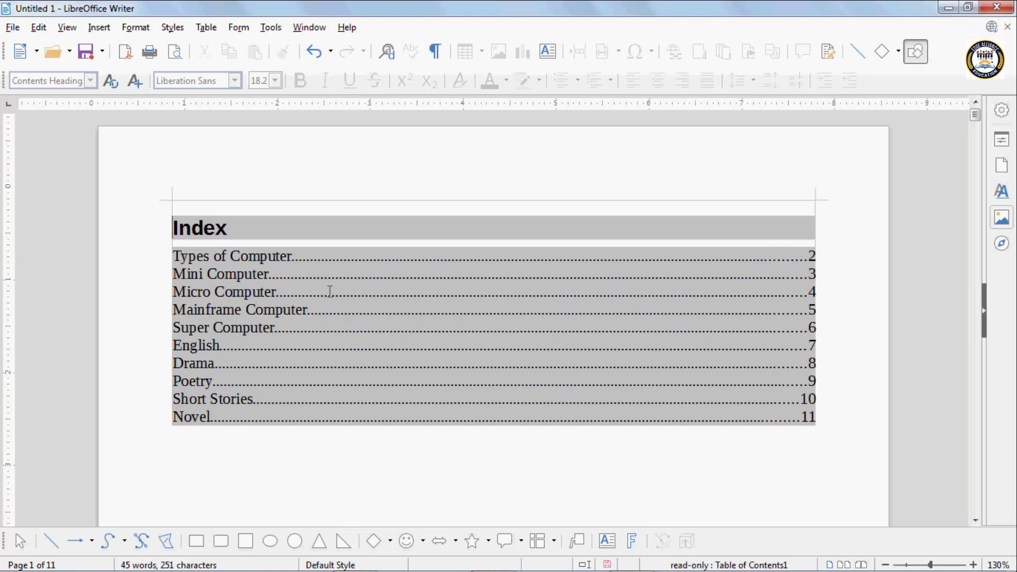
- Try deleting the protected Index table of contents, dismiss the read-only warning, and undo its insertion
click(809, 292)
scroll(510, 348, down, 3)
scroll(507, 347, up, 3)
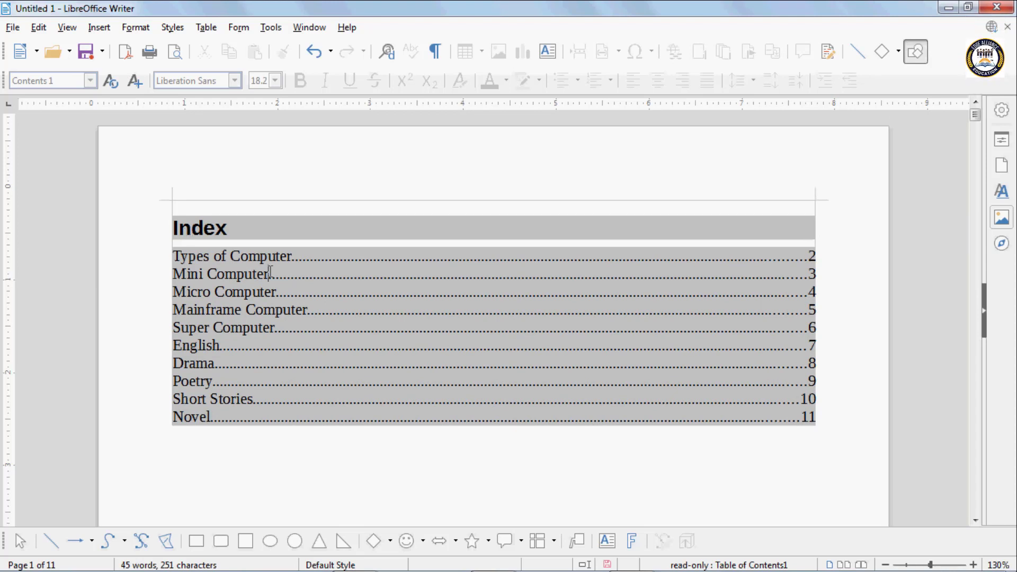
drag(174, 228, 497, 463)
key(Delete)
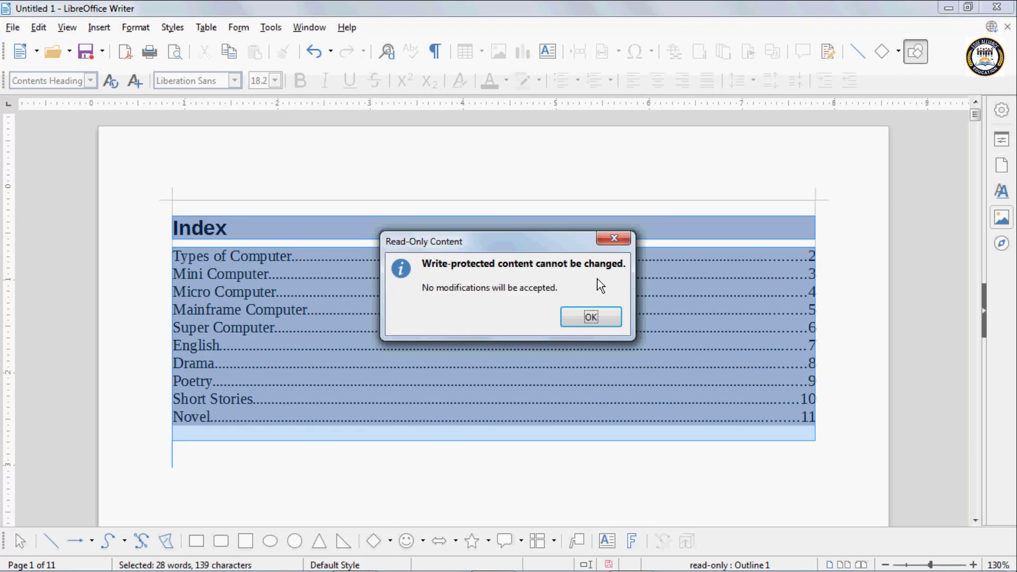
click(578, 315)
click(396, 303)
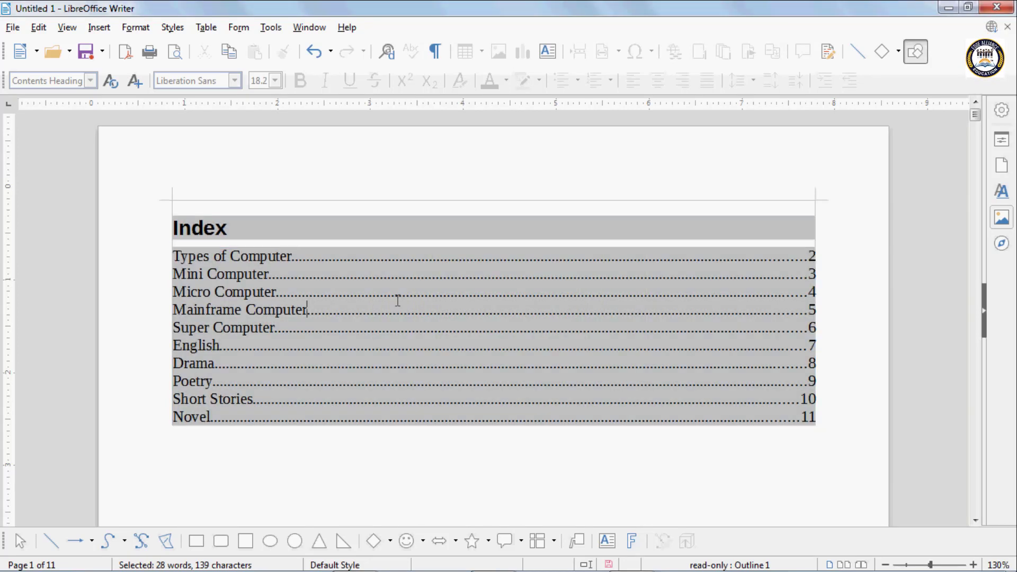
key(ctrl+z)
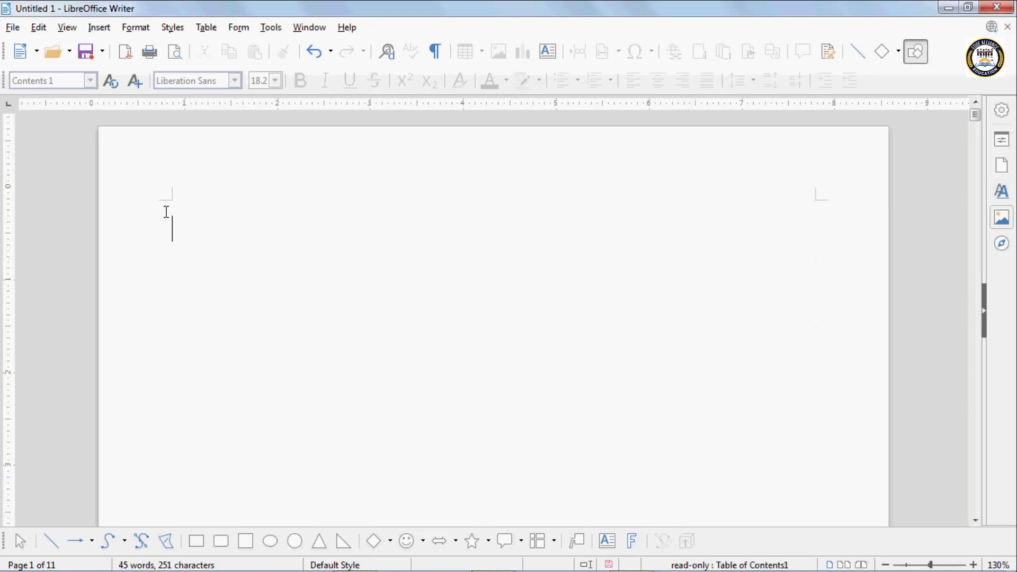
- Insert an unprotected table of contents built from Outline headings, with Index marks turned off
click(99, 27)
mouse_move(173, 454)
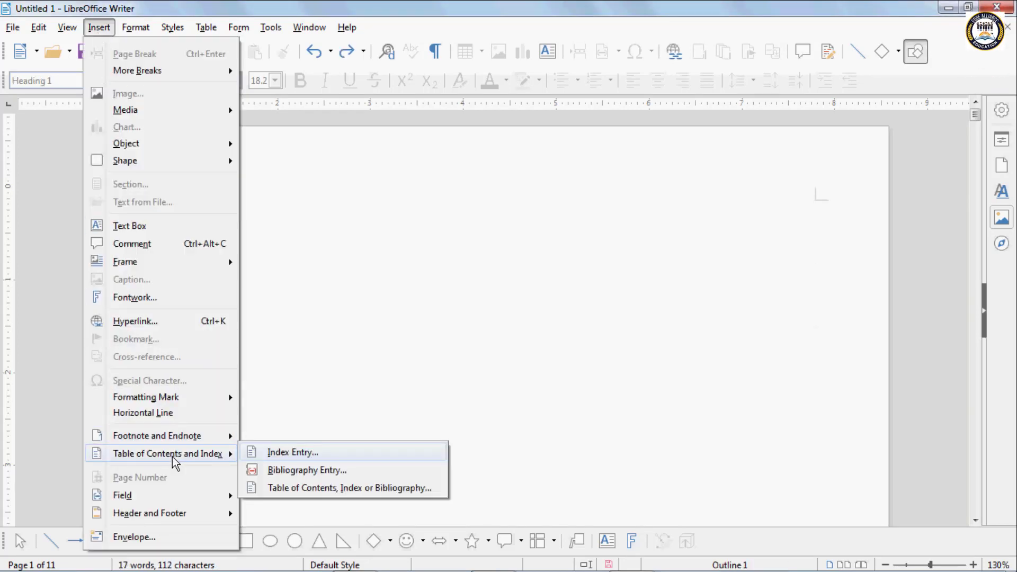
click(307, 487)
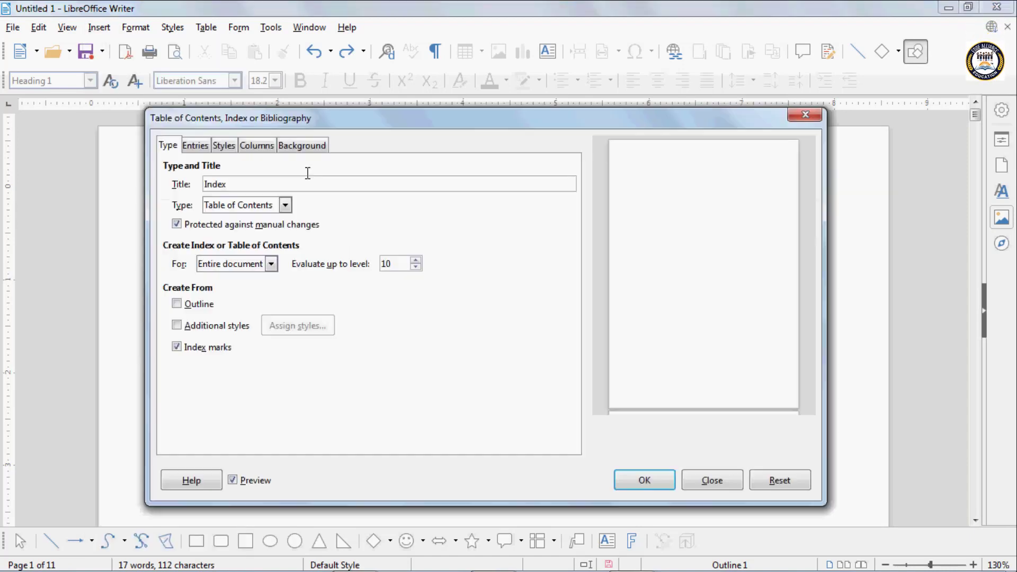
click(177, 224)
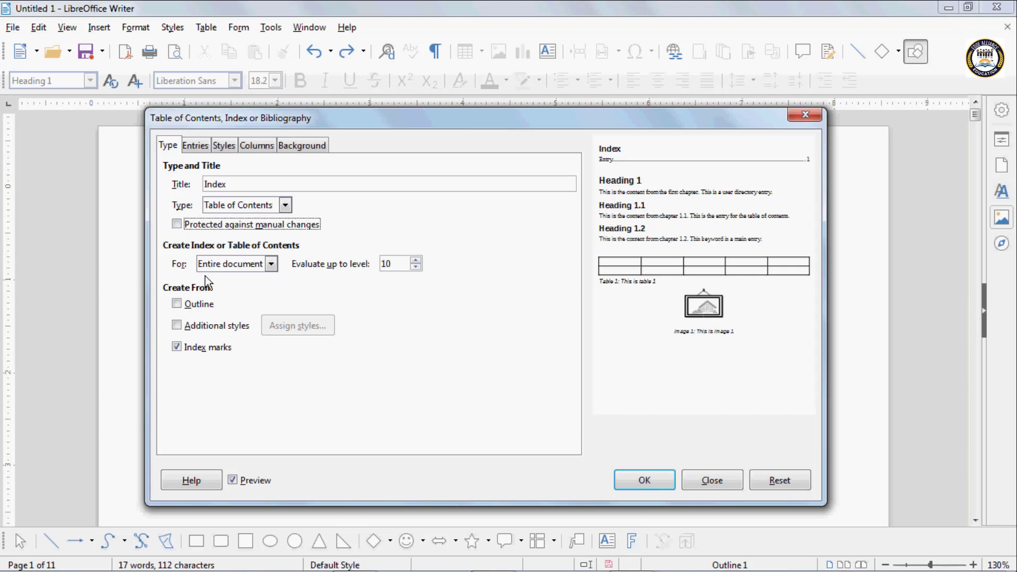
click(176, 303)
click(177, 347)
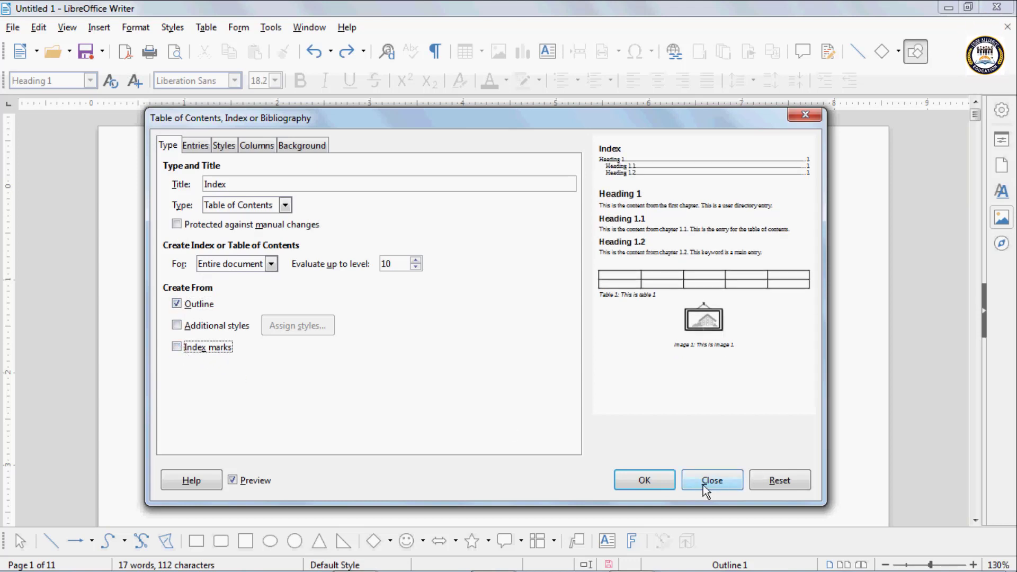
click(640, 479)
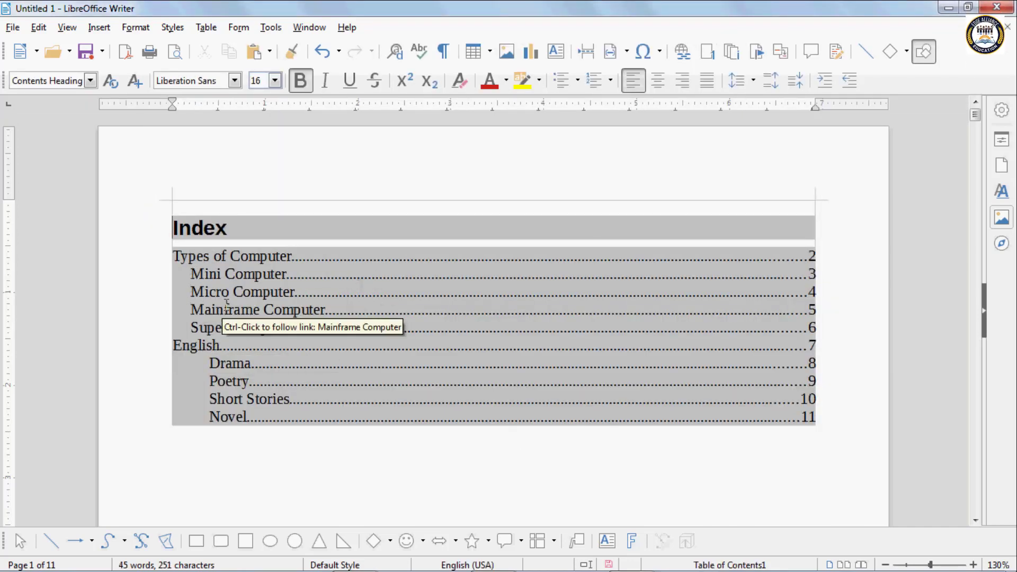
- Follow the Mainframe Computer entry link, return to the top, and insert the table of contents again
ctrl+click(207, 311)
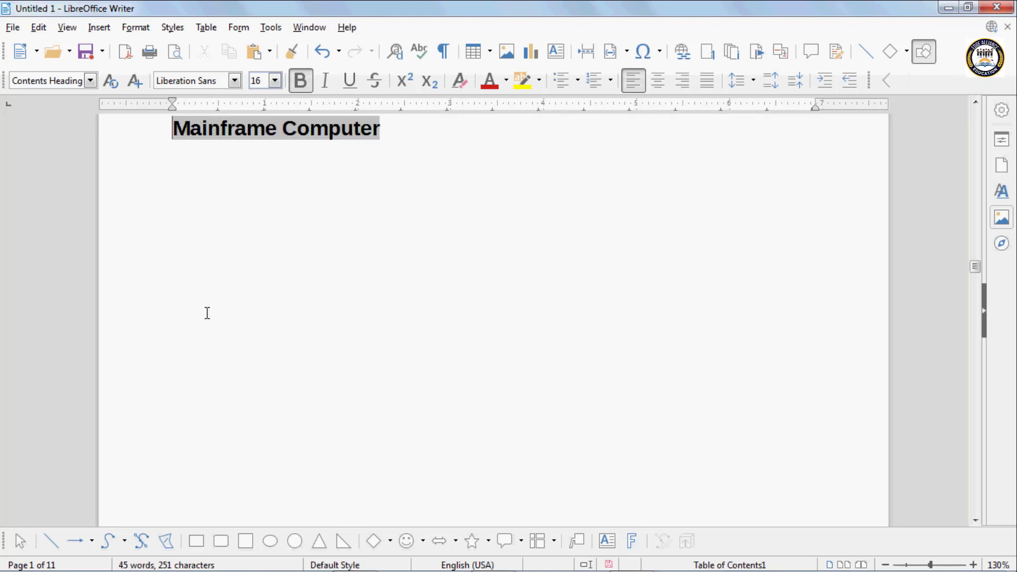
key(ctrl+Home)
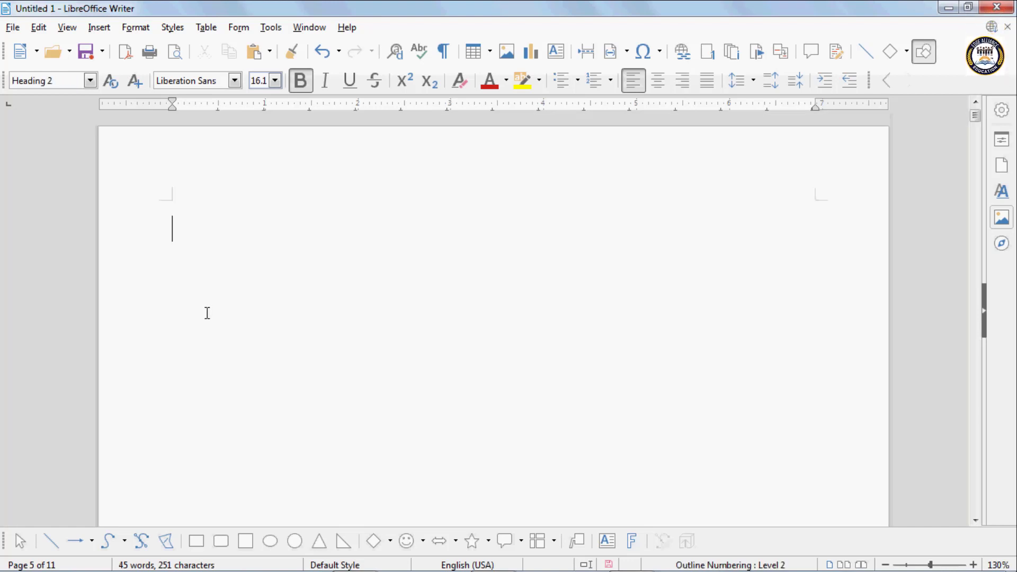
click(101, 27)
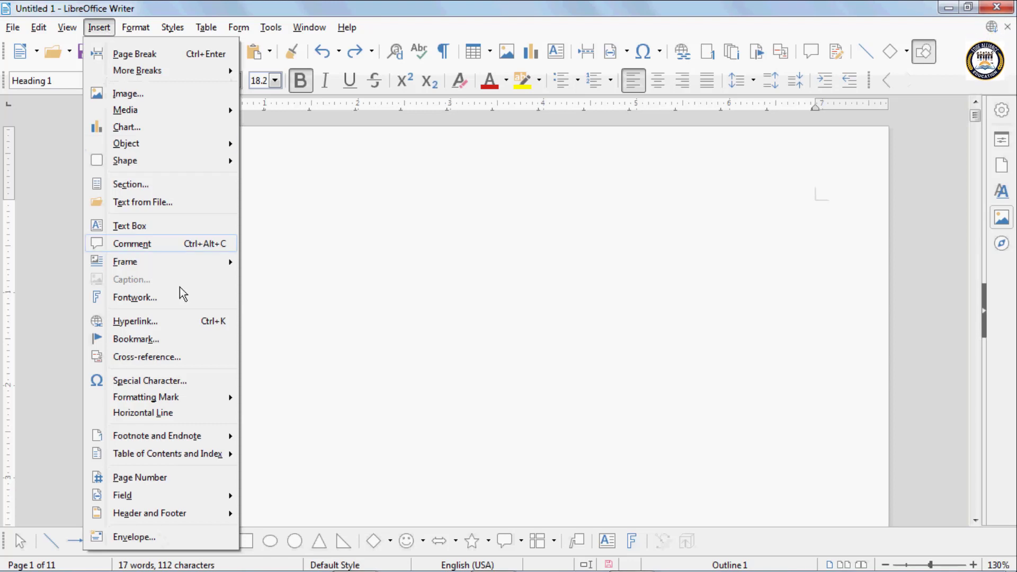
mouse_move(221, 454)
click(306, 488)
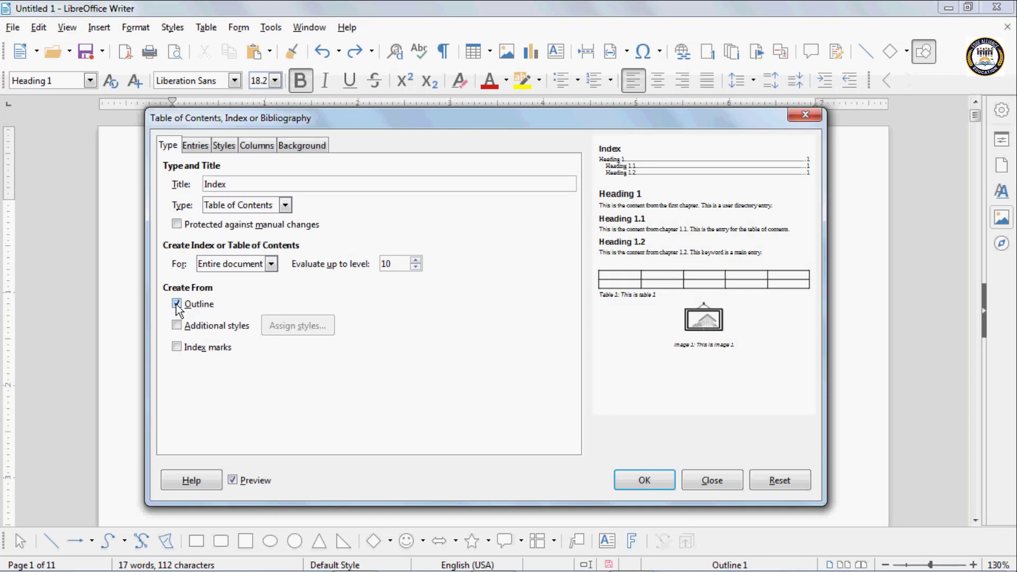
click(639, 478)
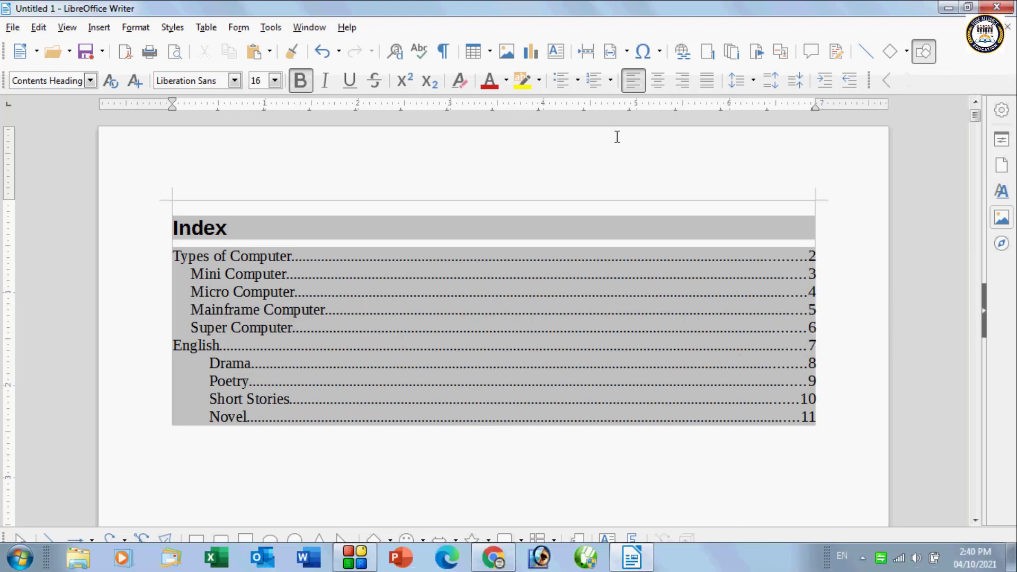
- Follow the Micro Computer entry link, then return and delete the Index title
ctrl+click(255, 296)
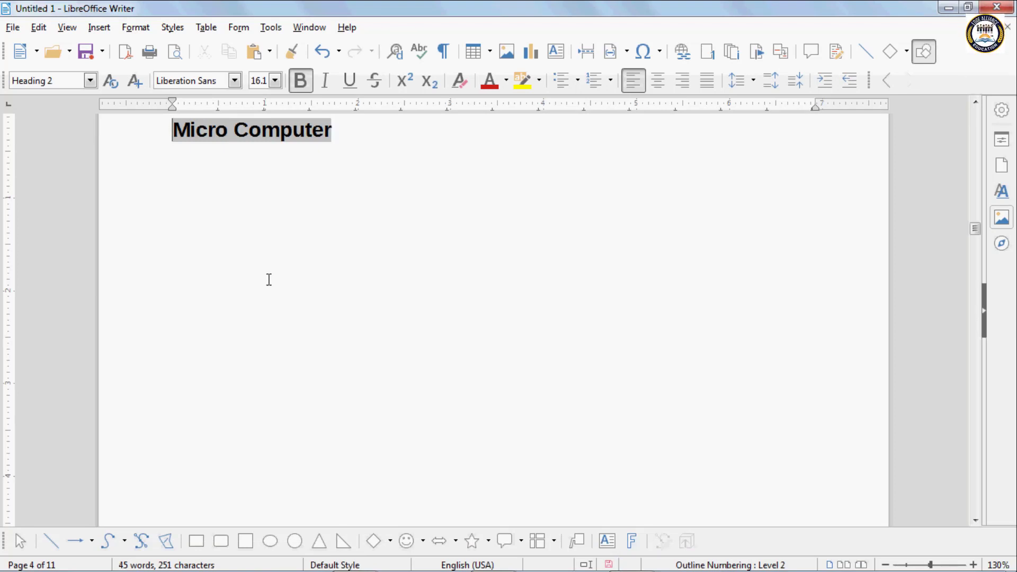
key(ctrl+Home)
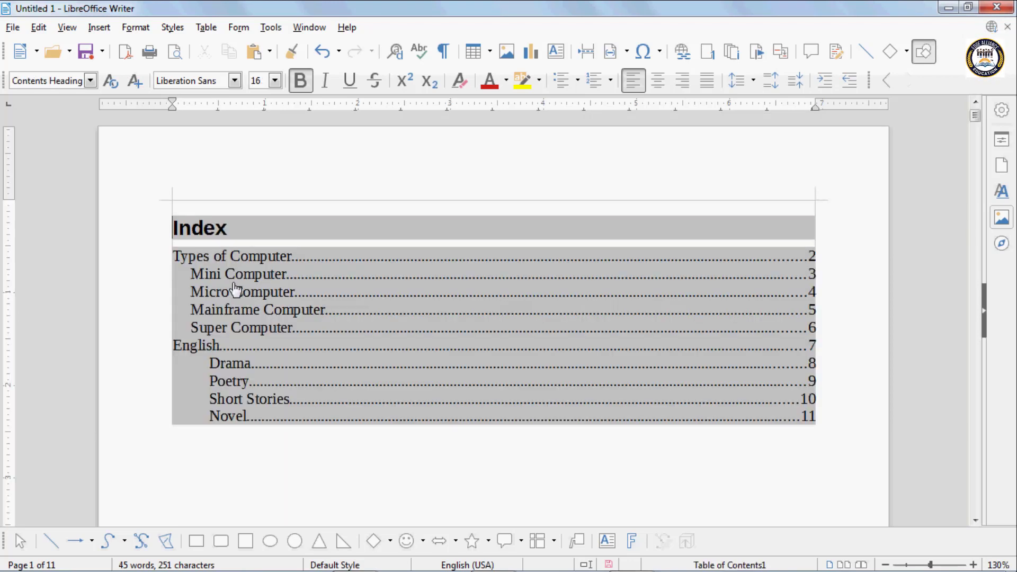
key(shift+End)
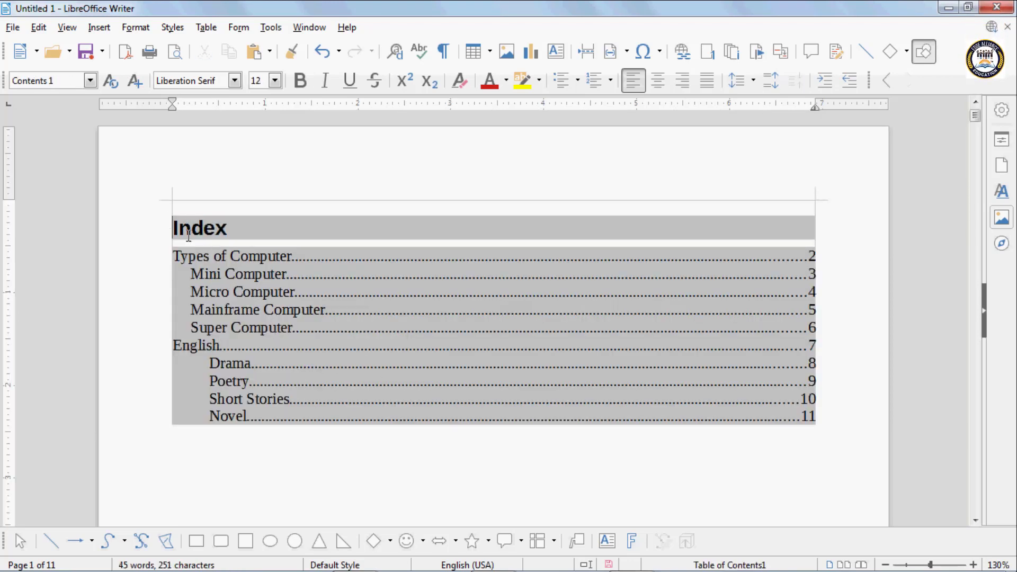
drag(173, 228, 485, 459)
key(Delete)
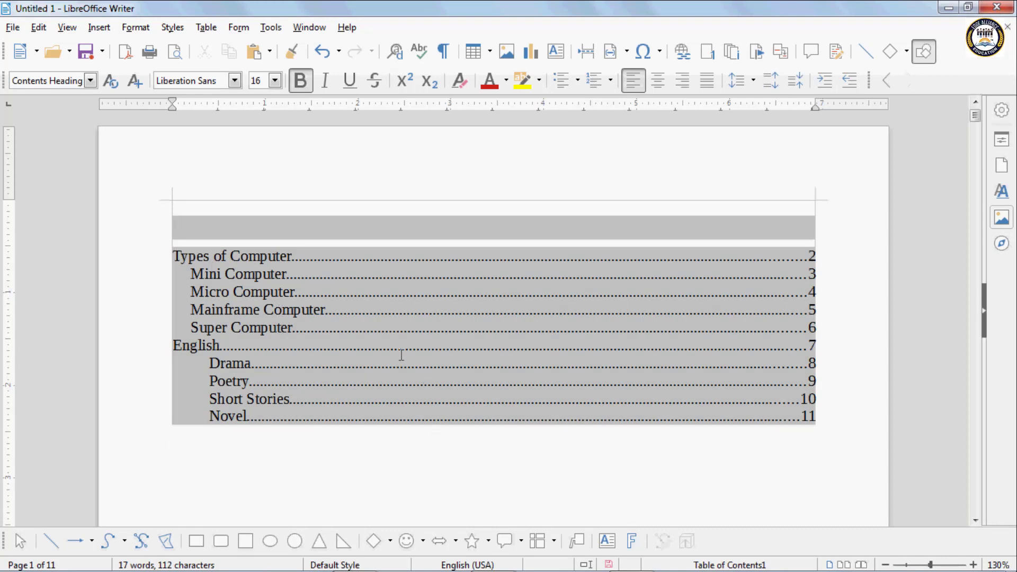
- Delete the table of contents and insert a page number field
right_click(238, 227)
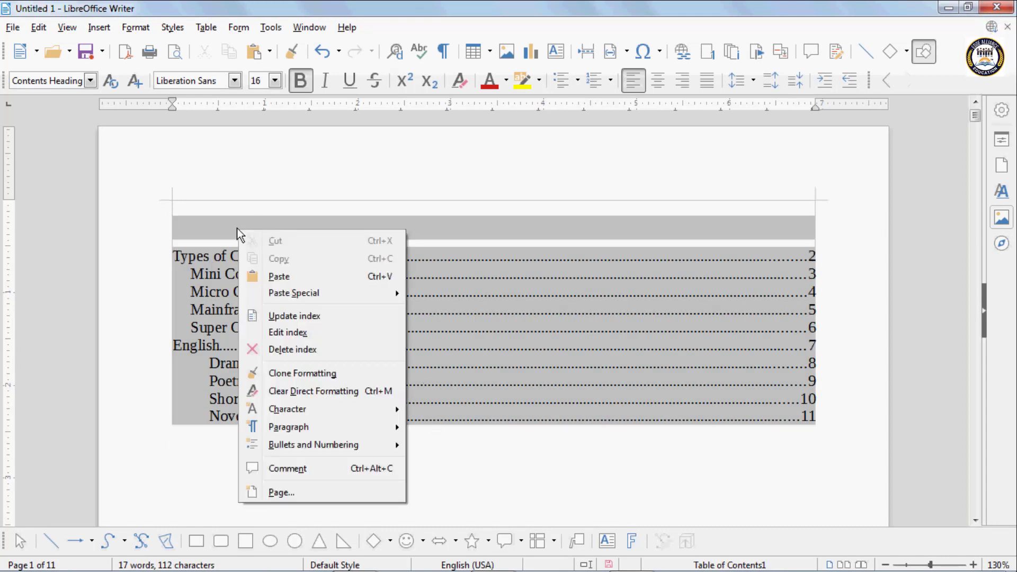
click(292, 349)
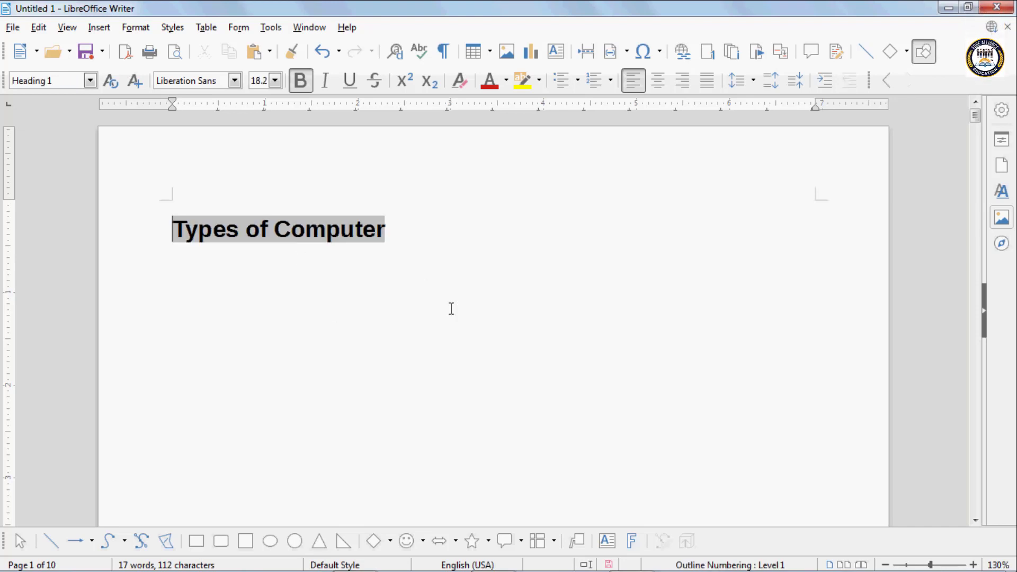
click(99, 27)
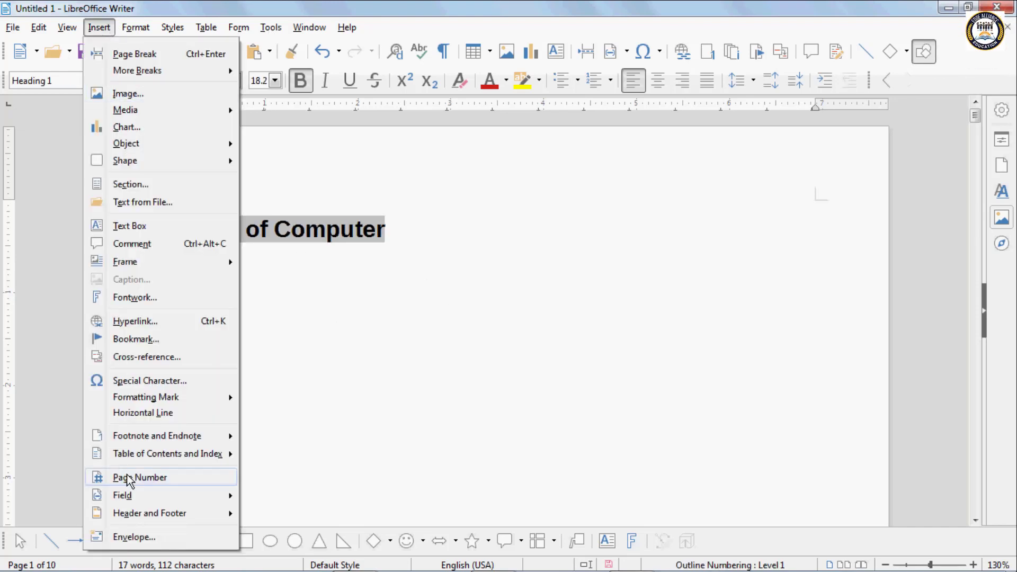
mouse_move(152, 454)
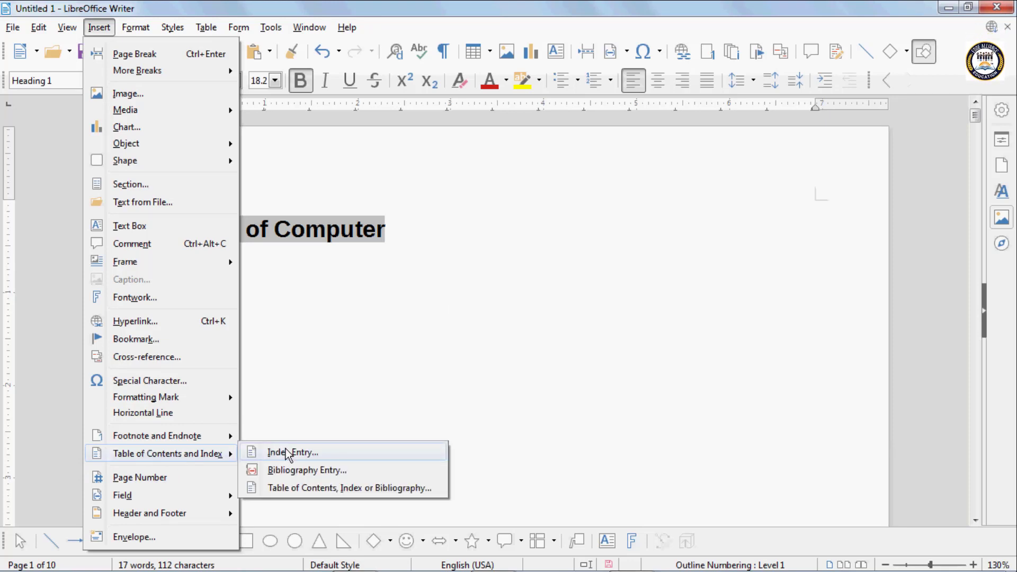
scroll(227, 461, down, 1)
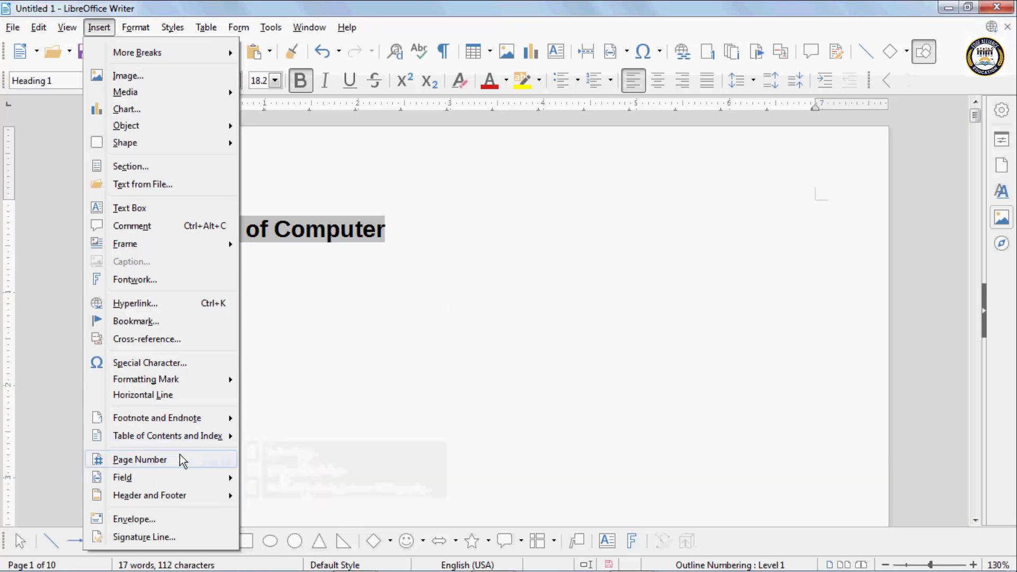
click(140, 460)
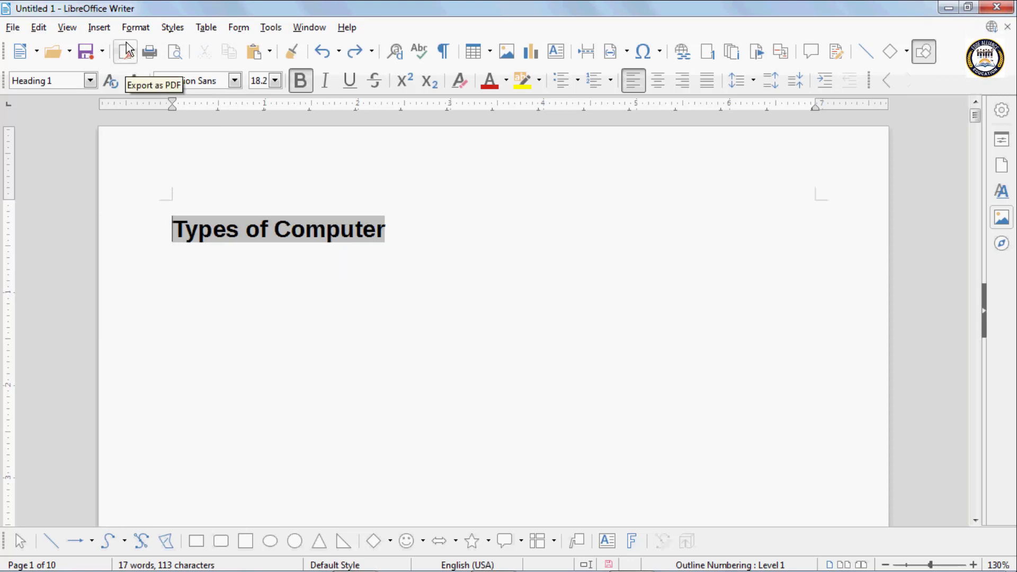
- Insert a page break before the Types of Computer heading, leaving page 1 empty
click(96, 28)
mouse_move(182, 451)
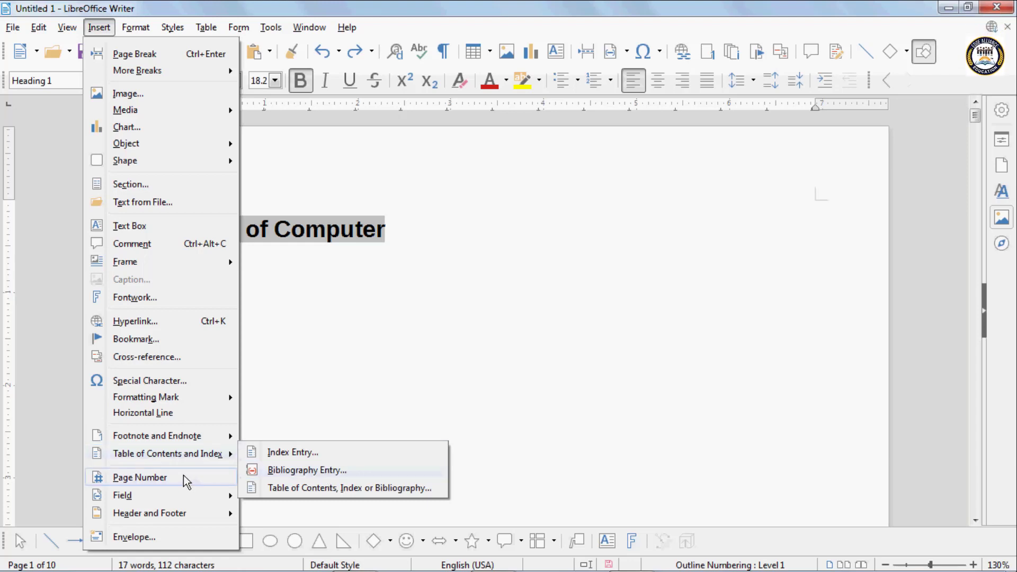
key(Escape)
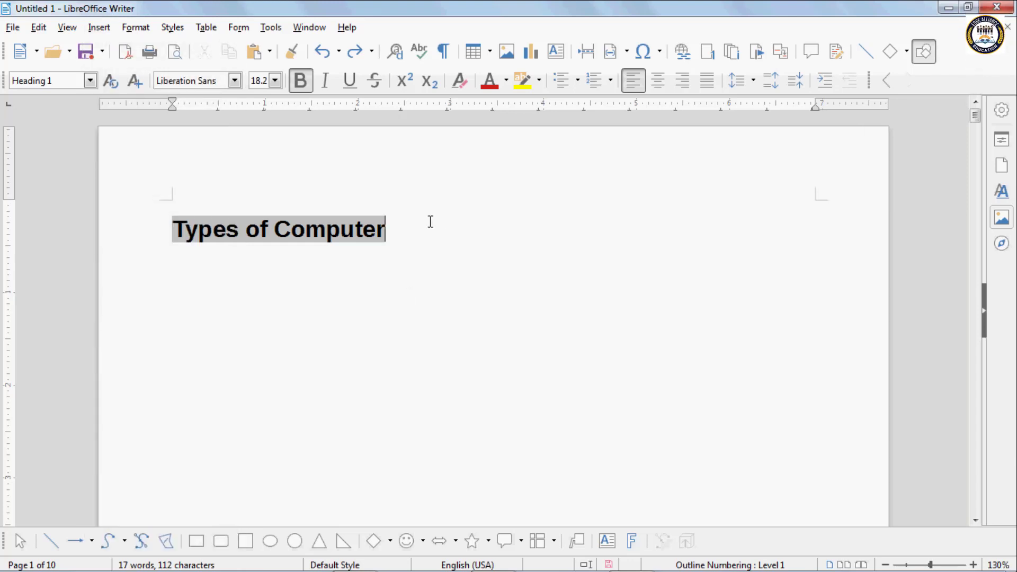
key(ctrl+Return)
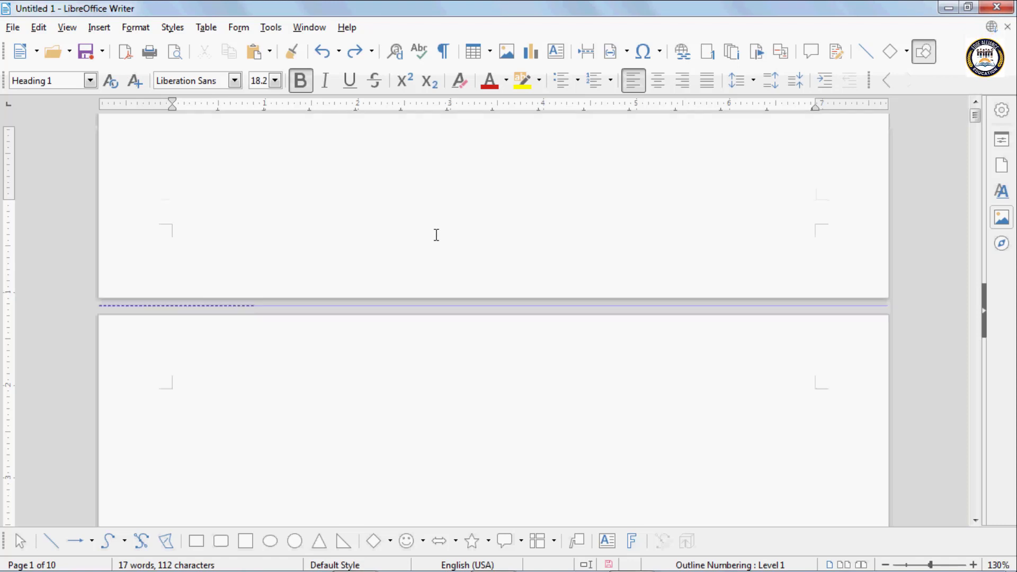
scroll(416, 220, up, 10)
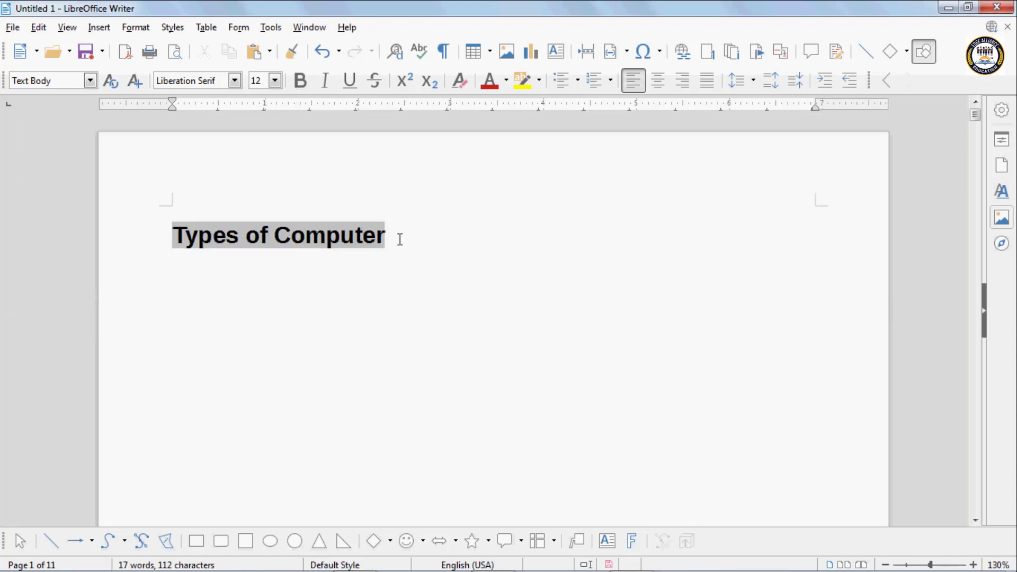
key(ctrl+z)
click(175, 228)
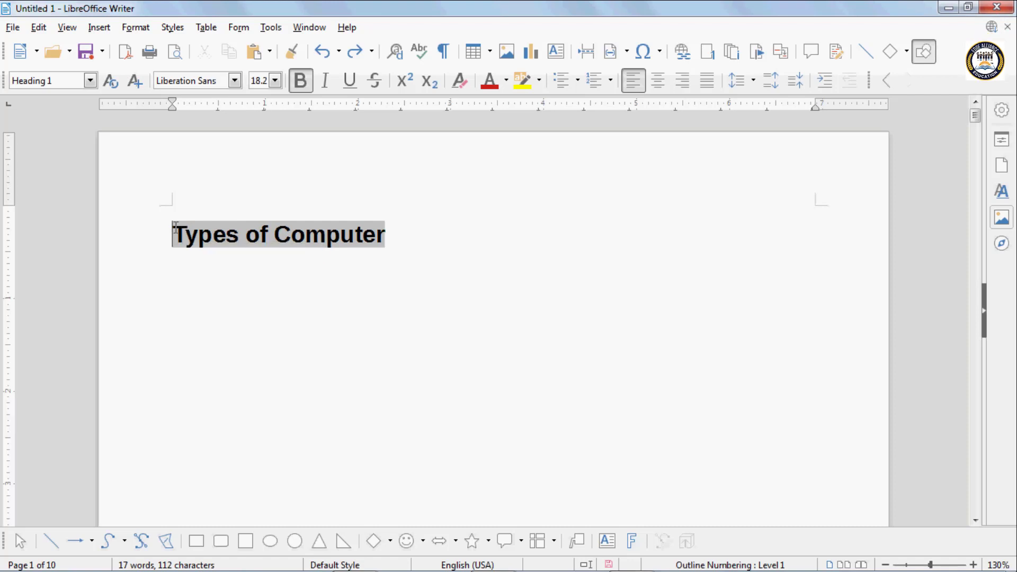
key(ctrl+Return)
scroll(176, 227, up, 10)
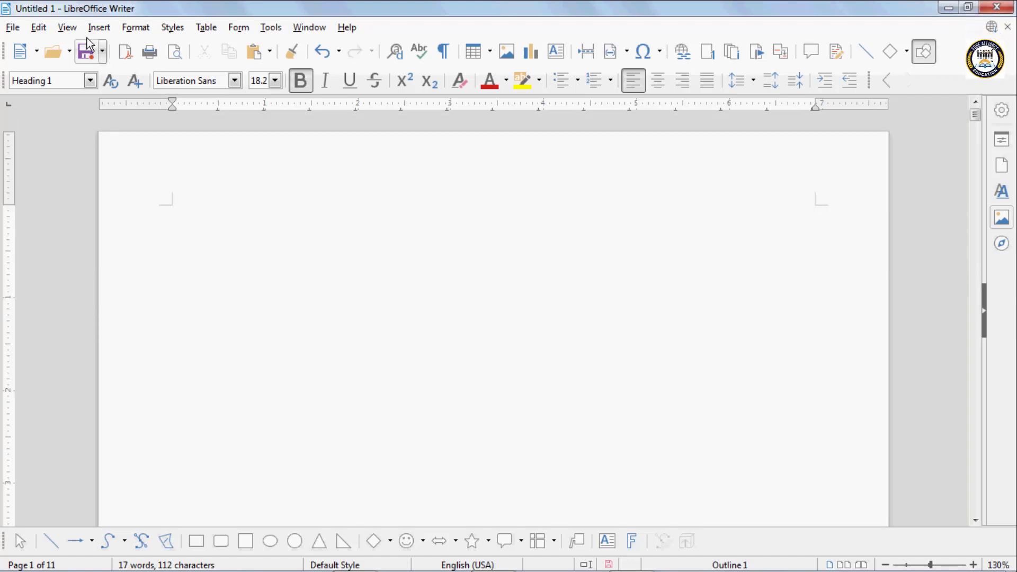
- Insert page number fields and the total page count field on the first page
click(72, 28)
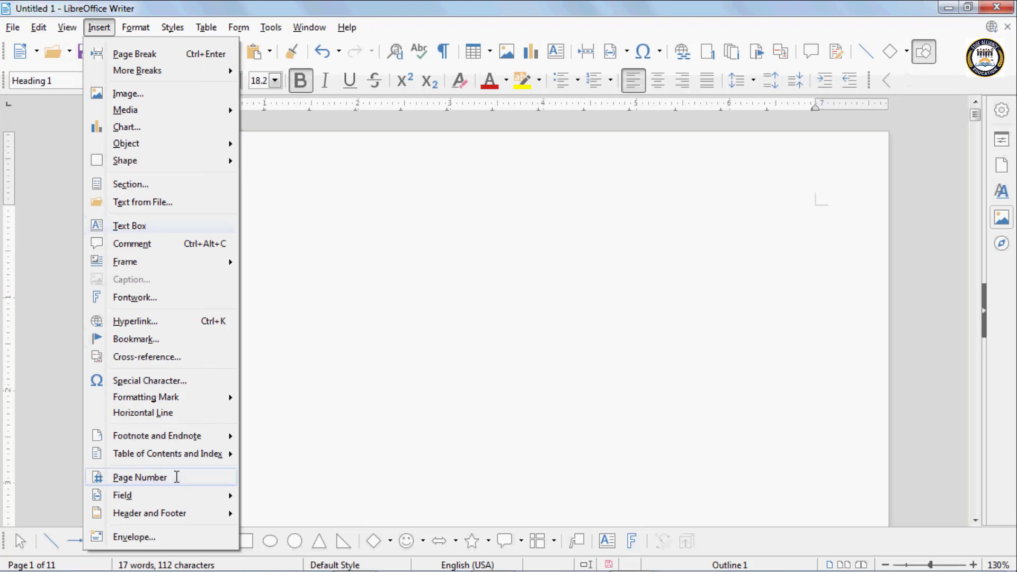
click(175, 477)
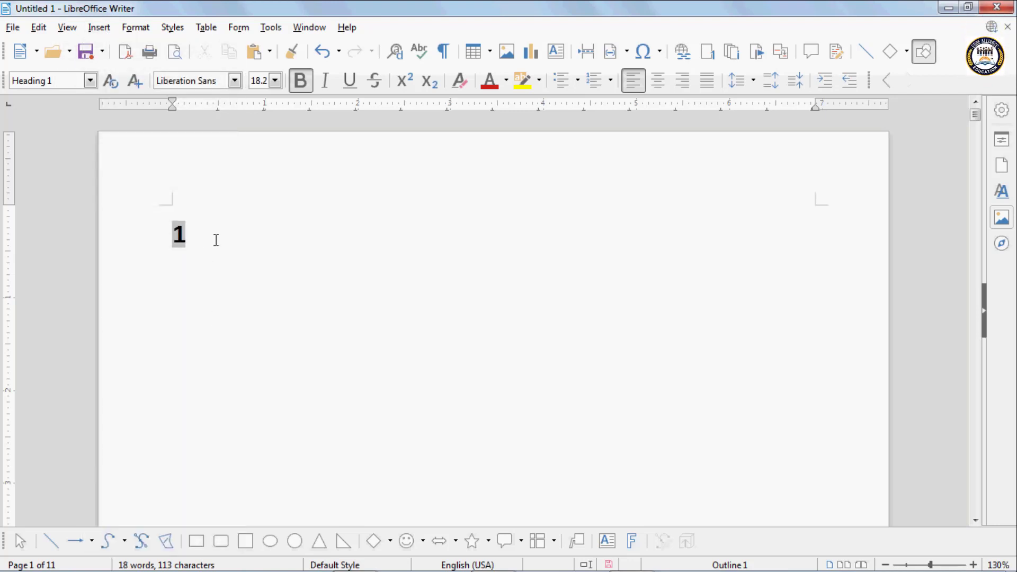
click(98, 27)
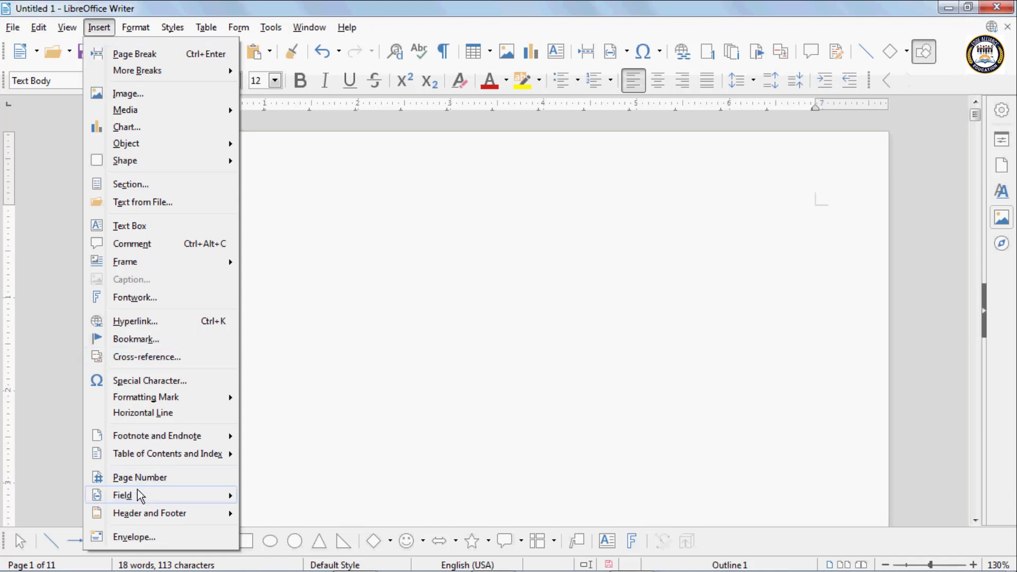
mouse_move(140, 495)
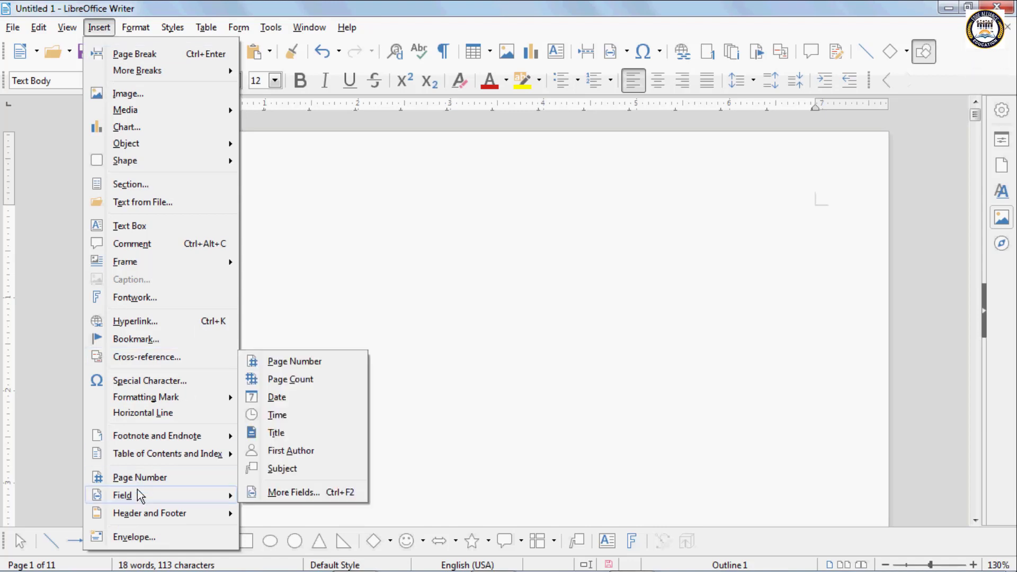
click(307, 362)
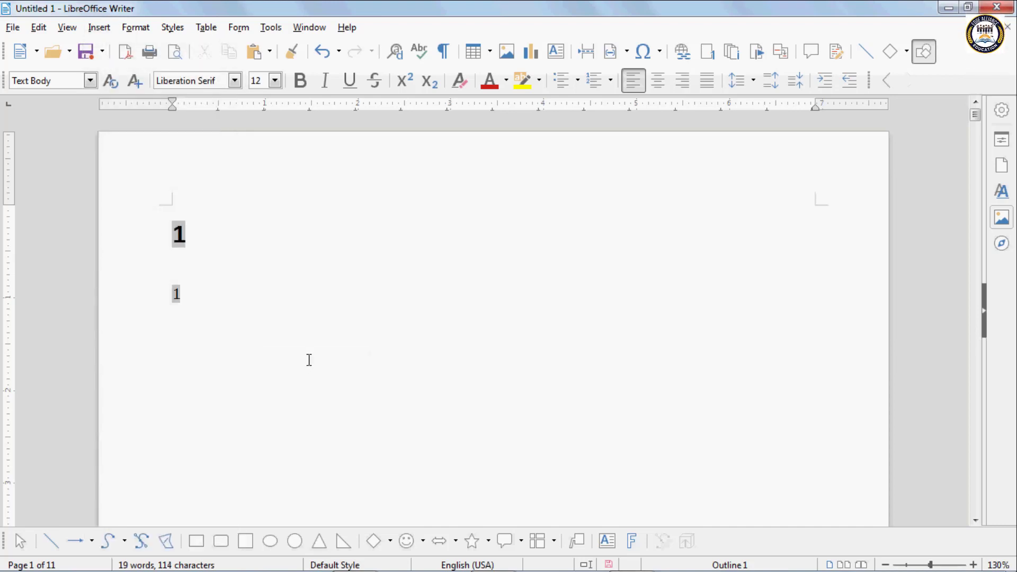
click(71, 31)
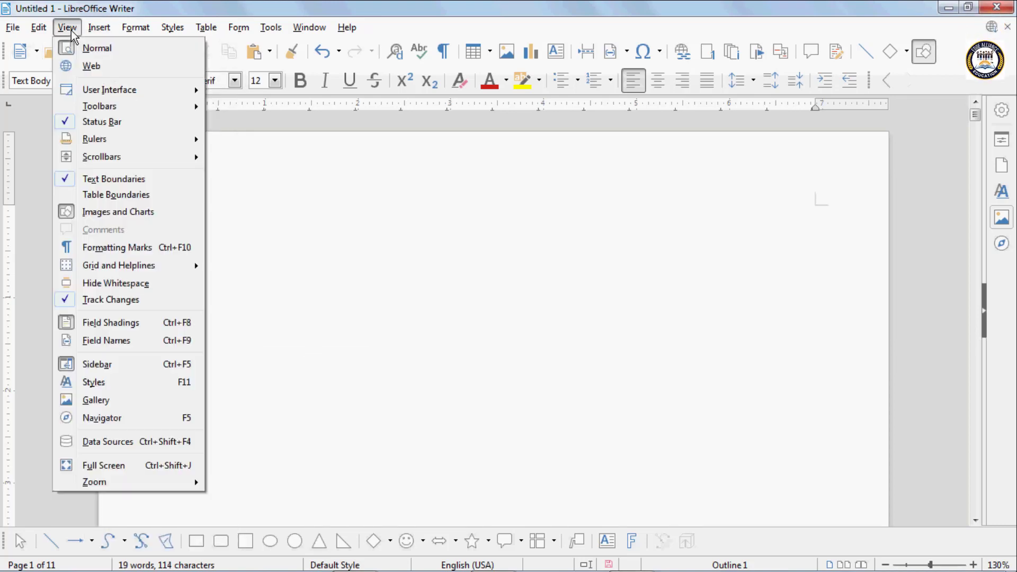
mouse_move(95, 32)
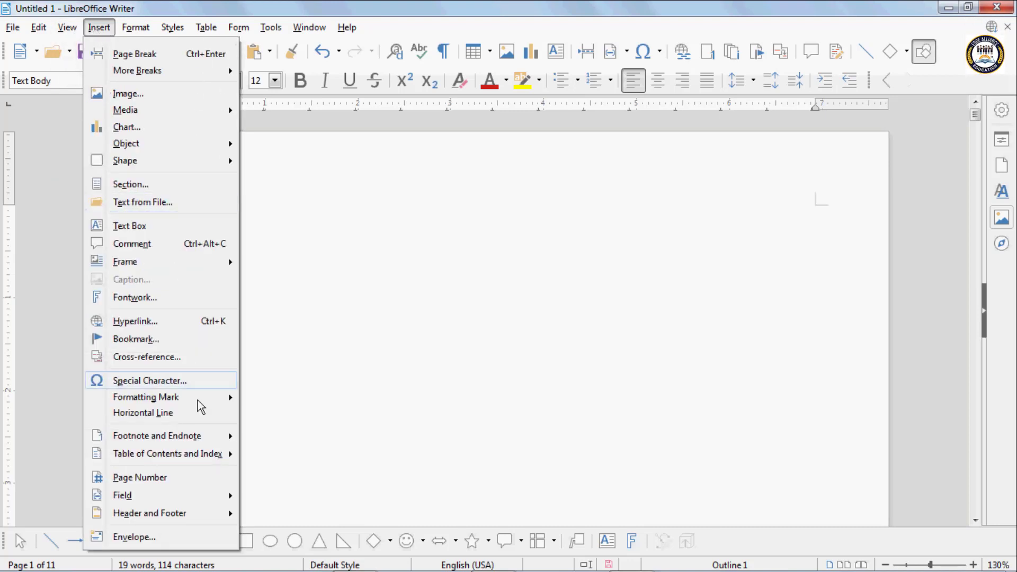
mouse_move(159, 496)
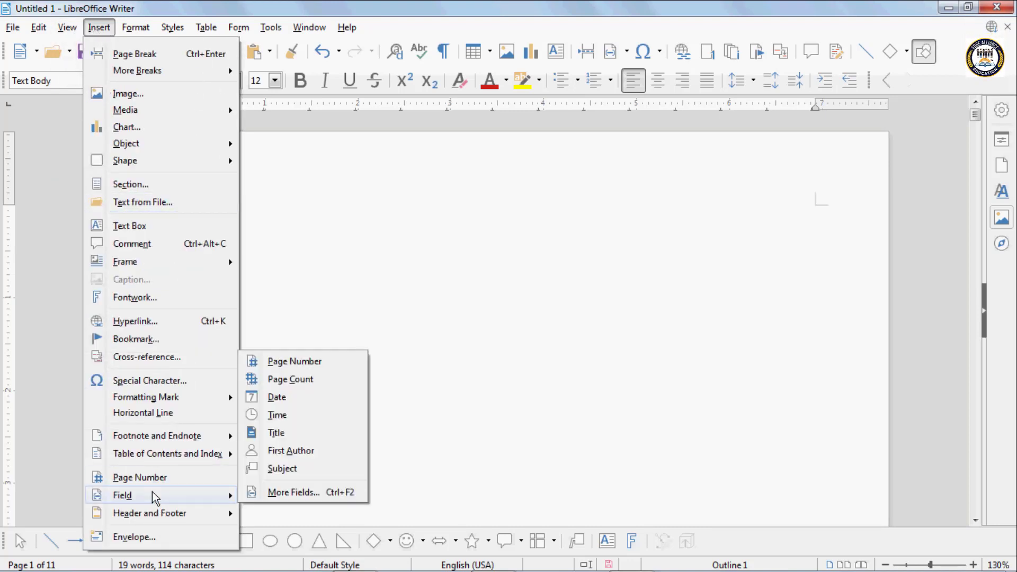
click(291, 378)
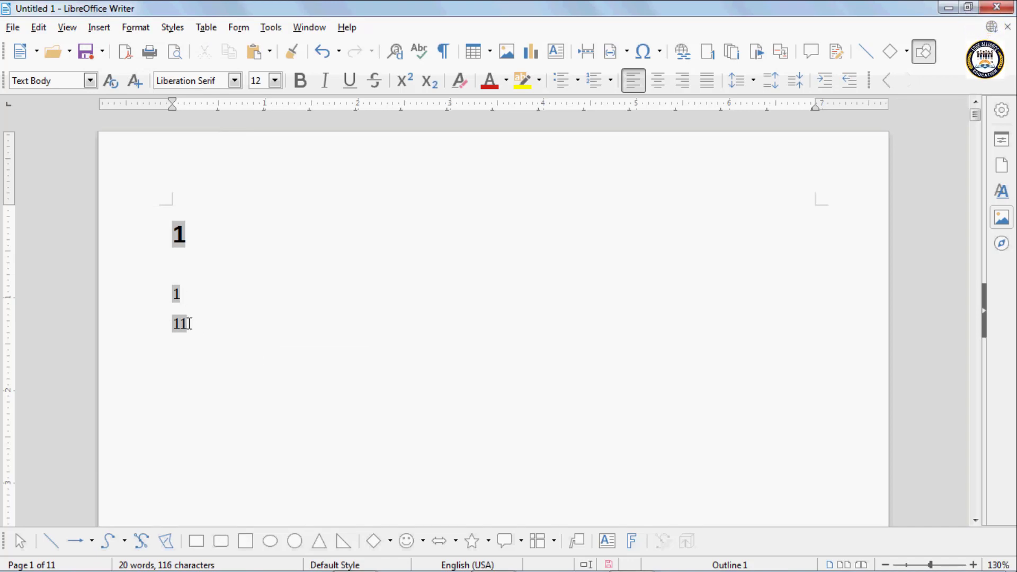
- Add the date and time fields, then start a new line below them
click(103, 28)
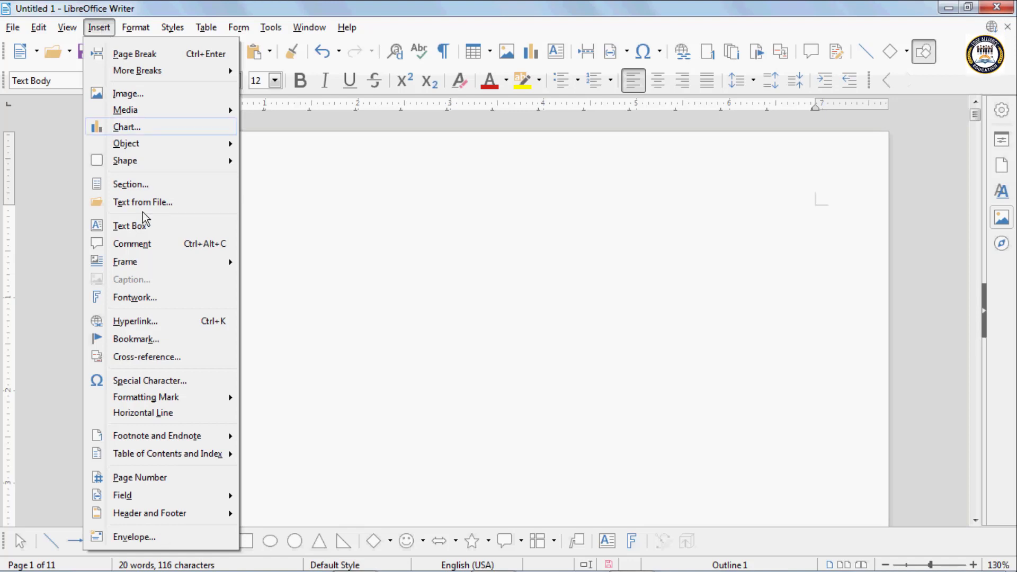
mouse_move(149, 495)
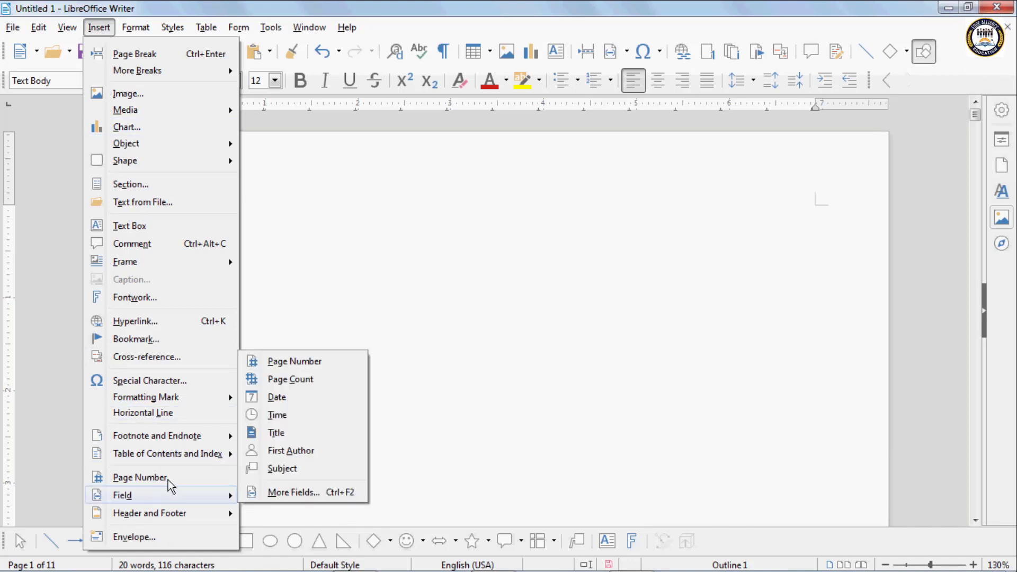
click(280, 398)
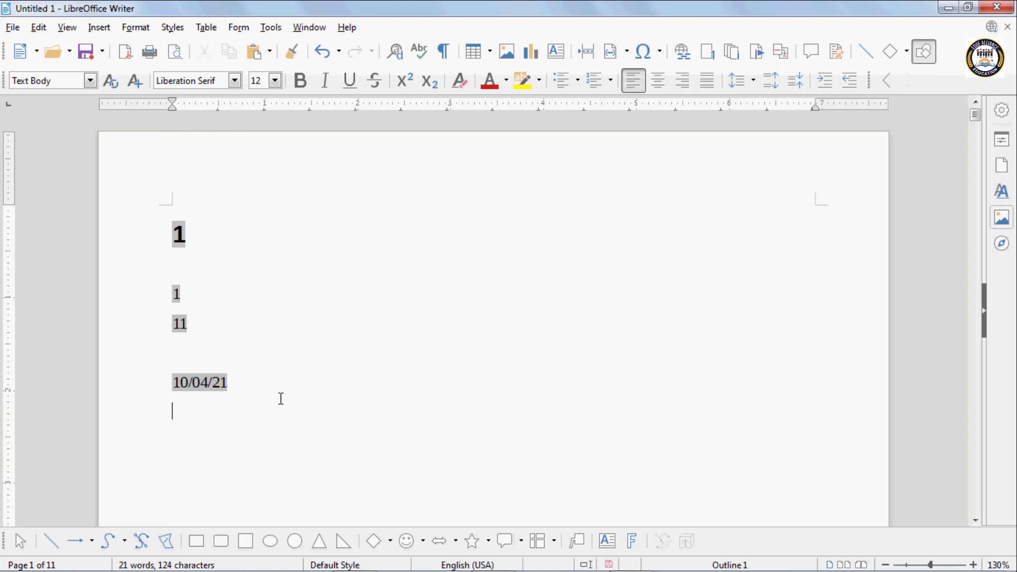
click(100, 28)
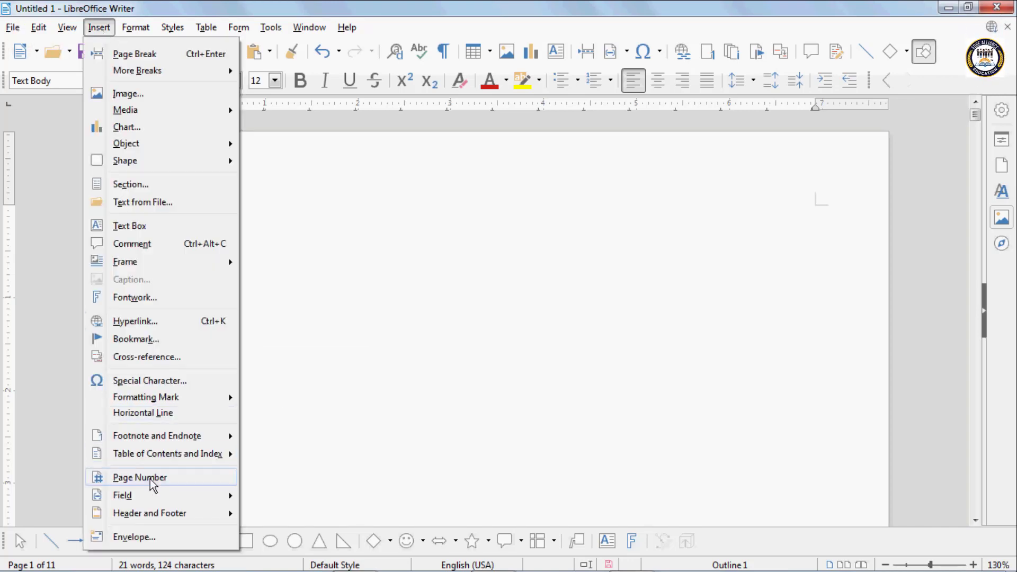
mouse_move(125, 495)
click(276, 414)
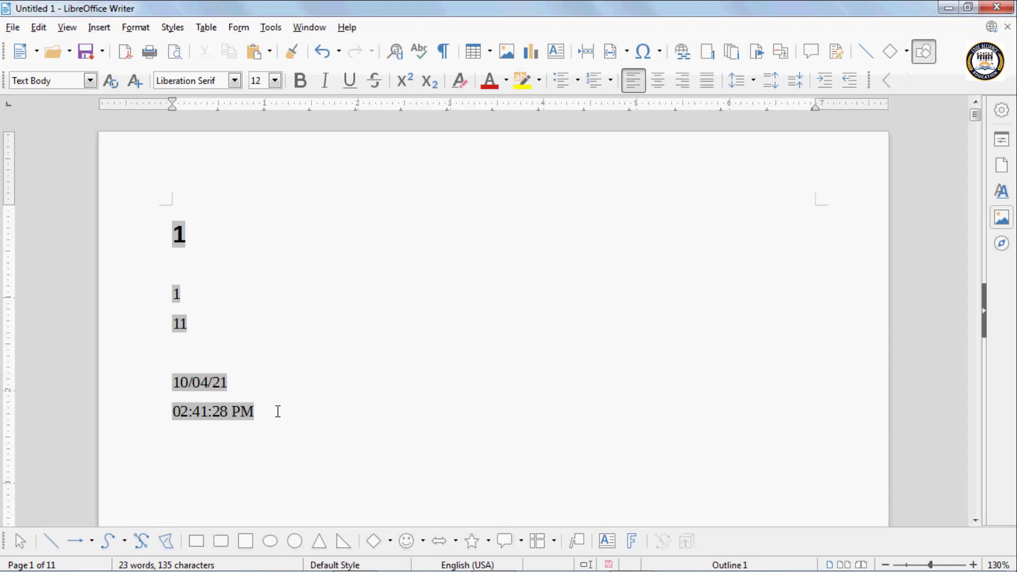
key(Return)
key(Return)
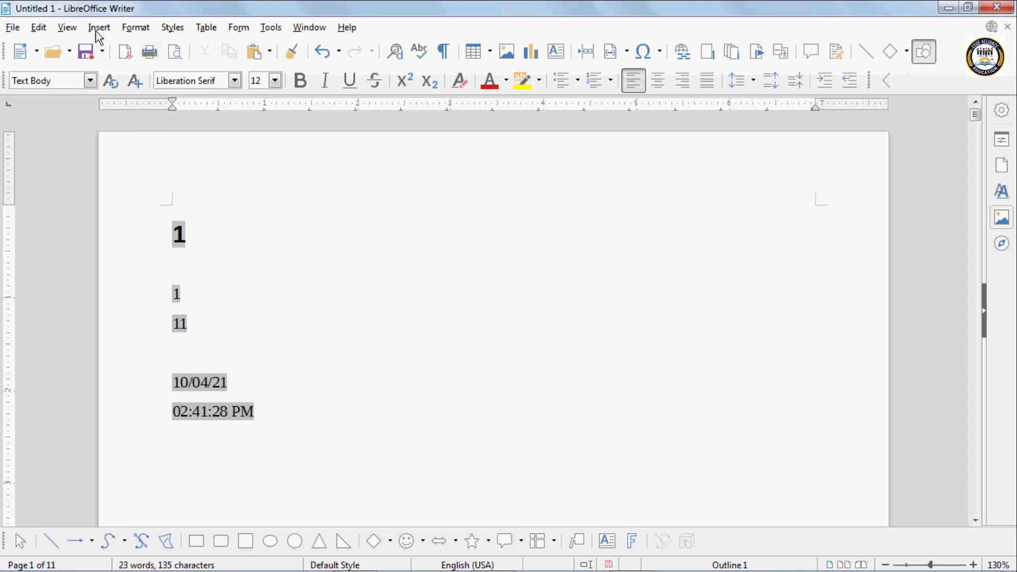
- Insert the First Author field, then close the Insert menu without choosing anything
click(99, 28)
mouse_move(151, 493)
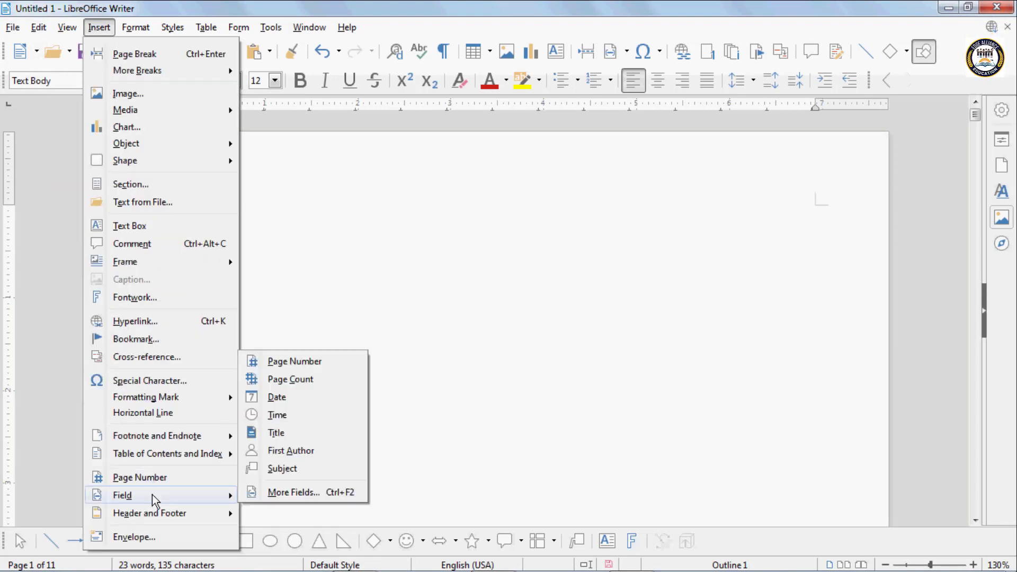
click(289, 451)
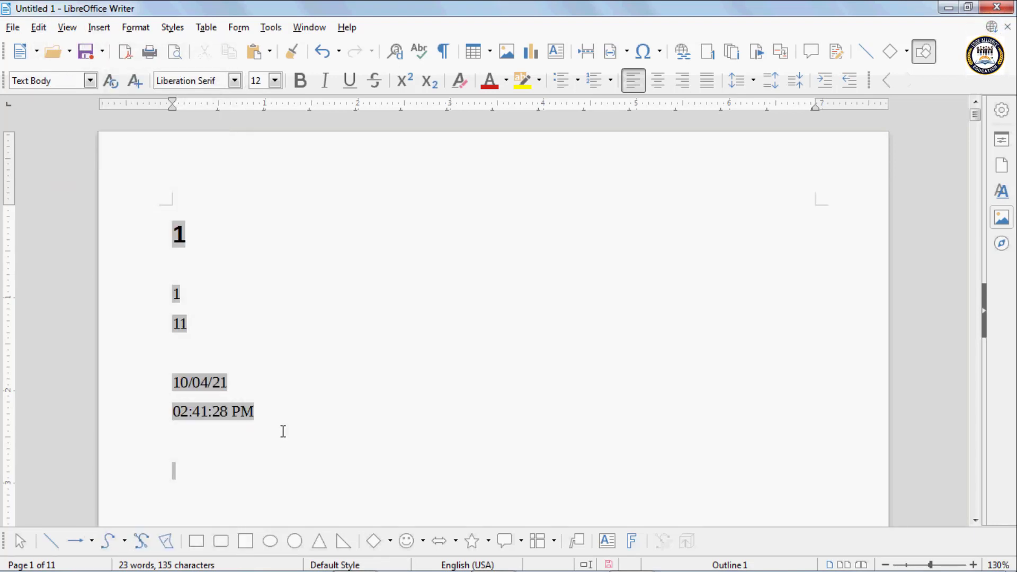
click(106, 28)
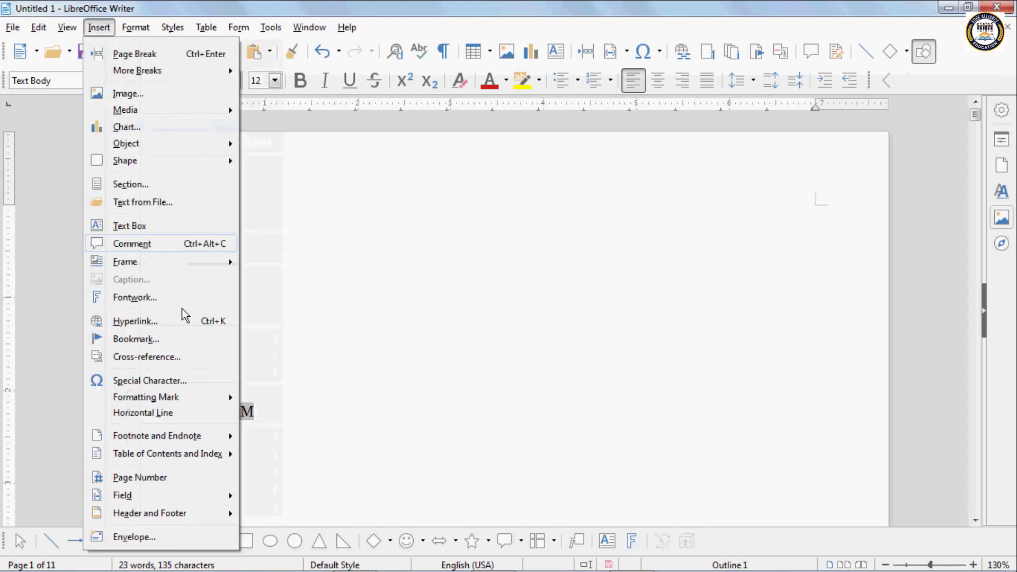
mouse_move(151, 494)
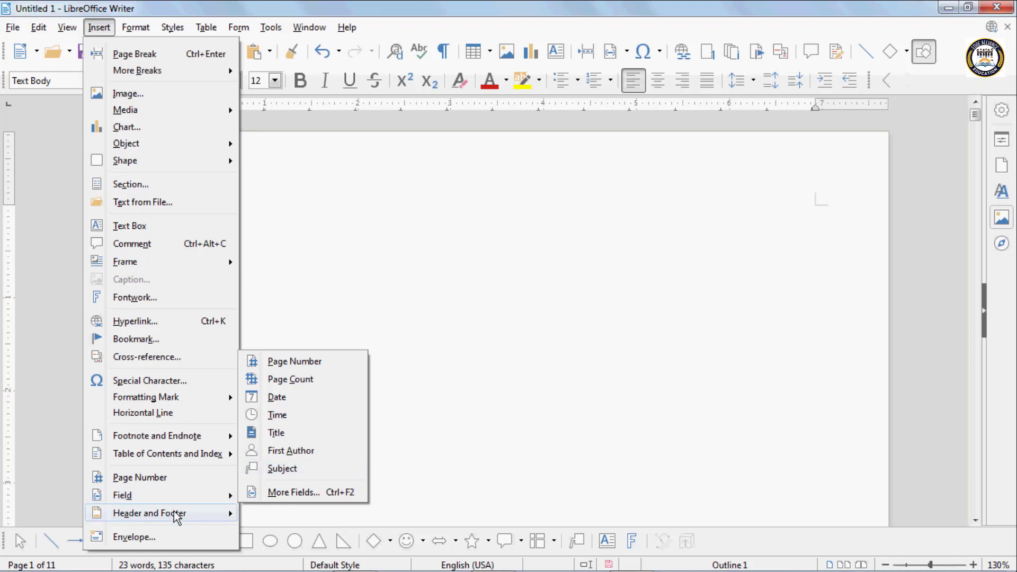
mouse_move(176, 518)
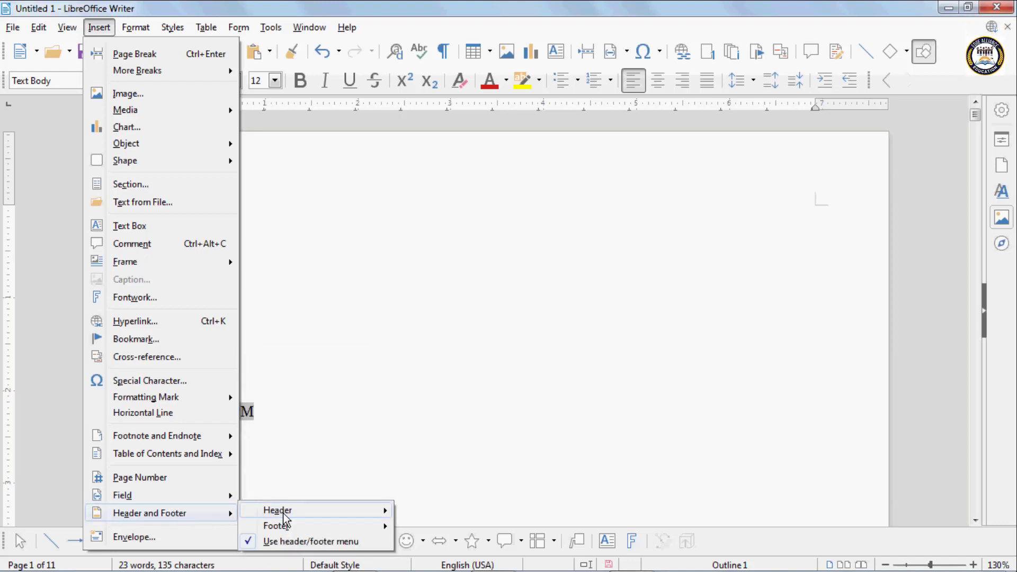
click(362, 239)
- Add a Default Style header to the page
click(241, 221)
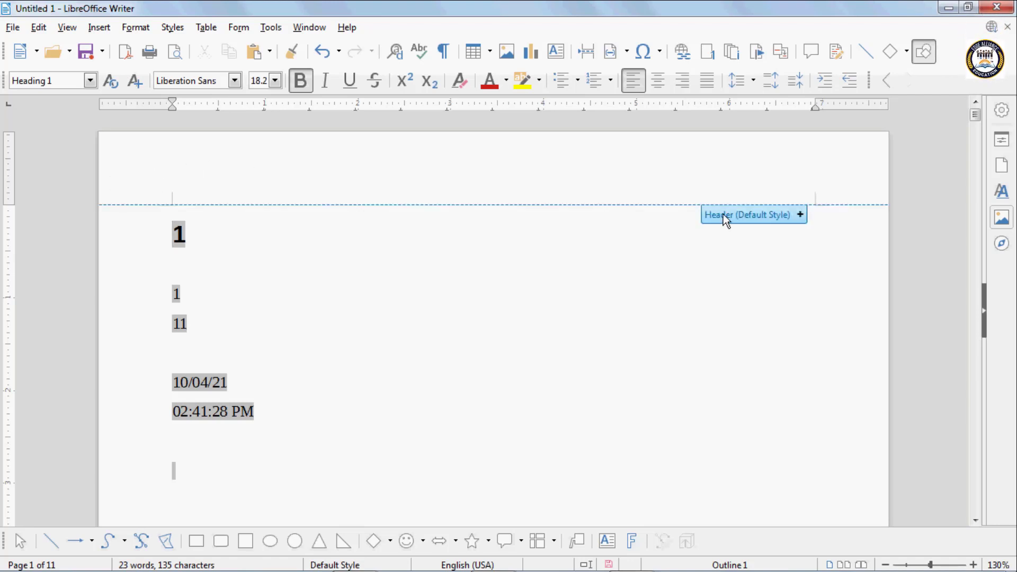
scroll(674, 295, down, 15)
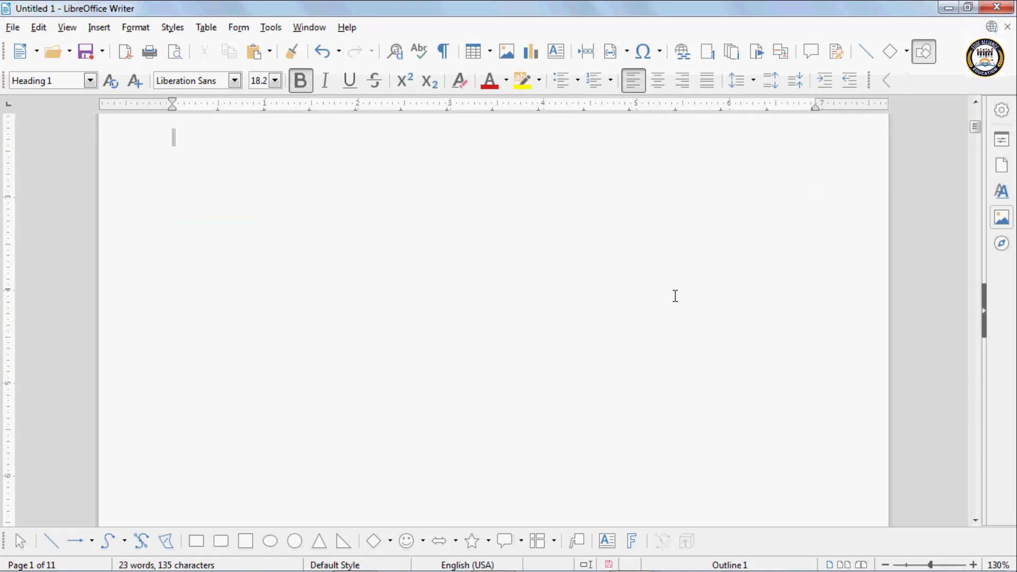
key(Up)
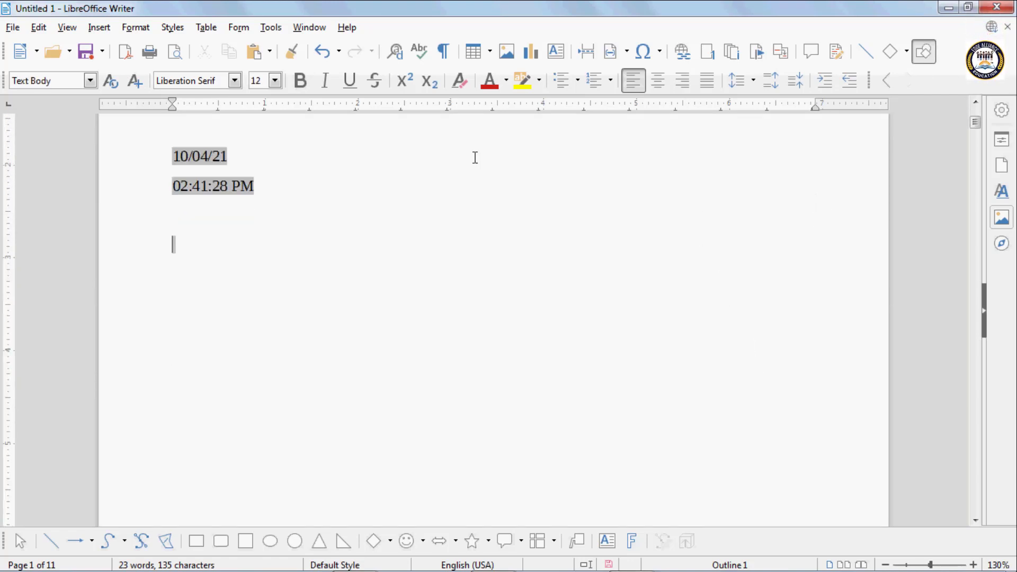
key(Up)
key(Up)
key(Up)
key(Up)
key(Up)
key(Up)
key(Up)
key(Up)
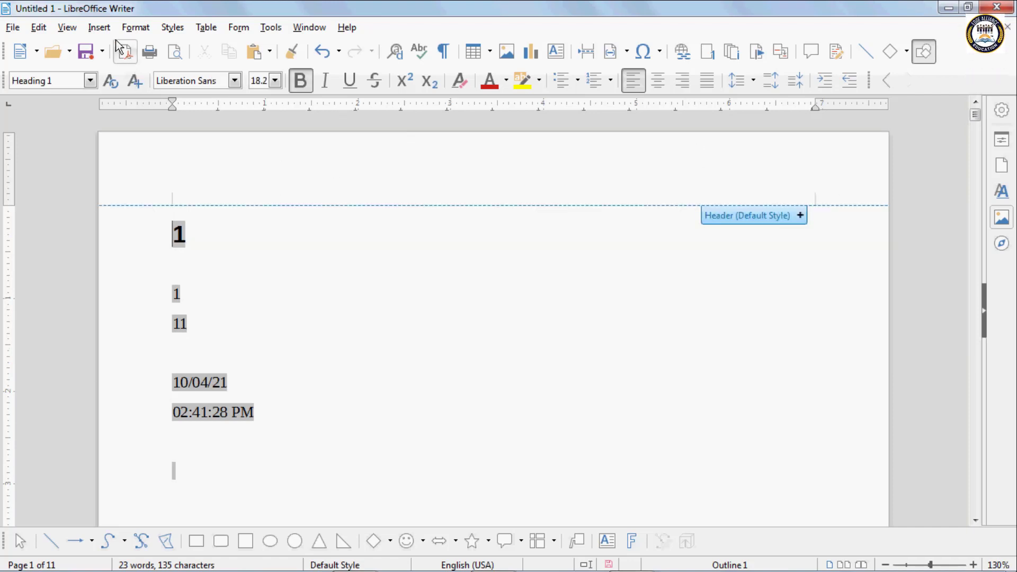
click(94, 31)
scroll(205, 513, down, 1)
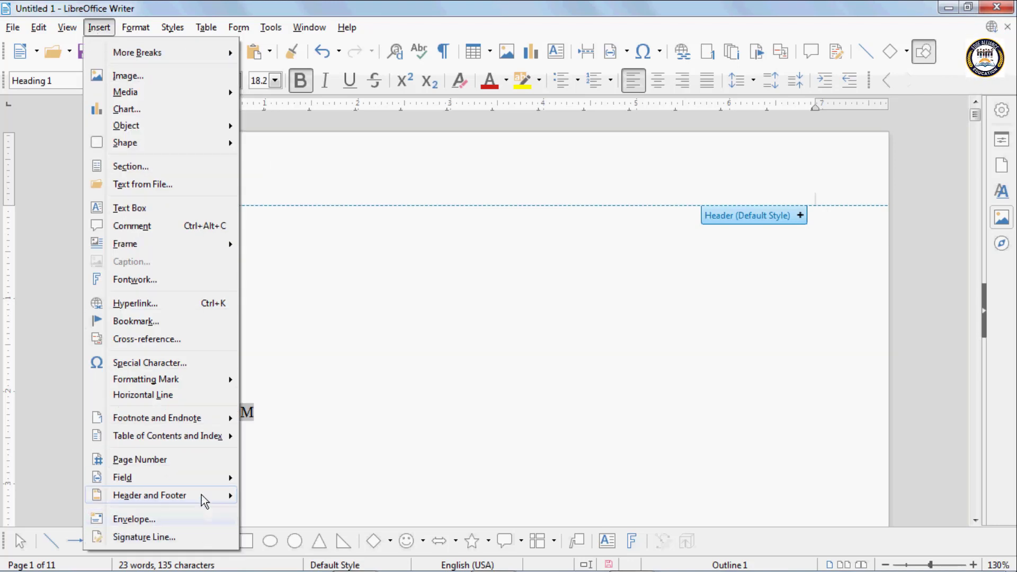
mouse_move(201, 494)
mouse_move(273, 496)
click(440, 492)
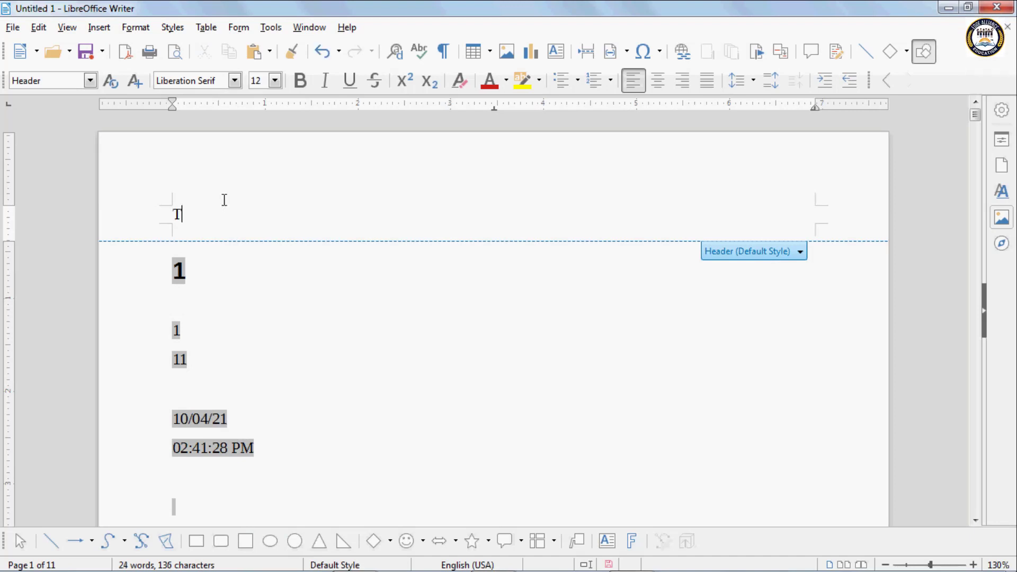
- Type 'Title: Chapter' in the header and insert page number and page count fields
text(Title)
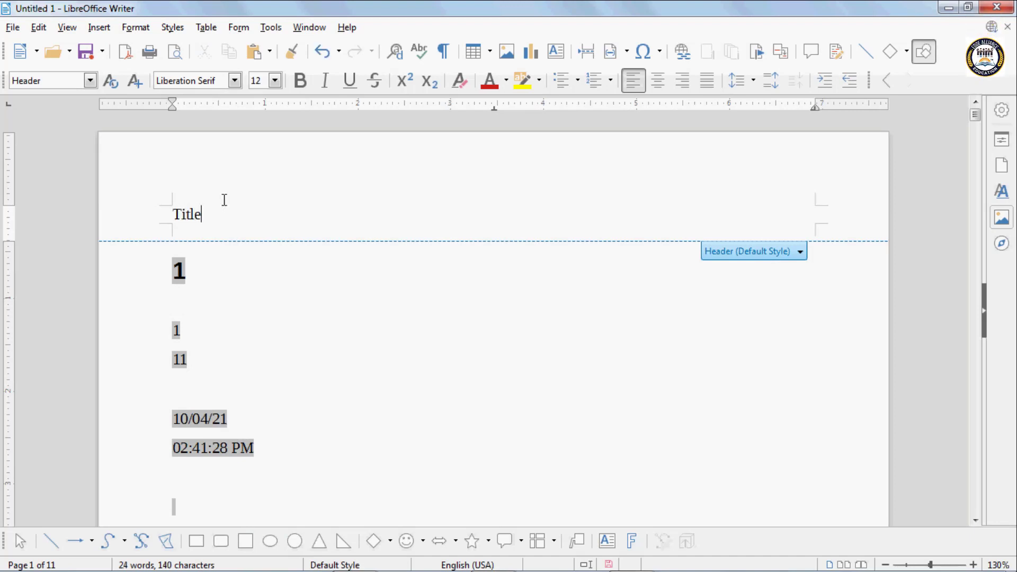
text(: N)
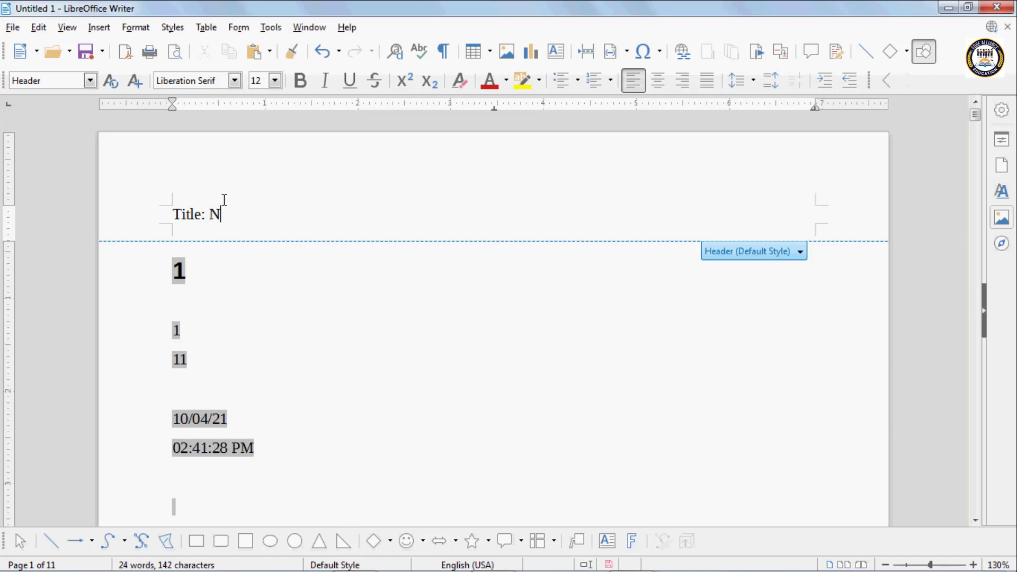
key(BackSpace)
key(BackSpace)
key(BackSpace)
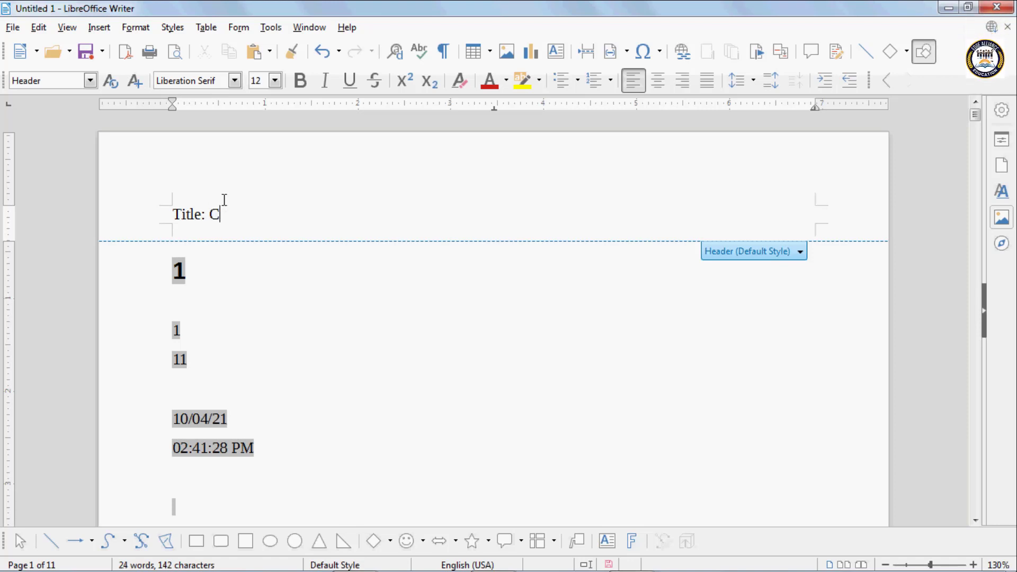
text(Chapter 1)
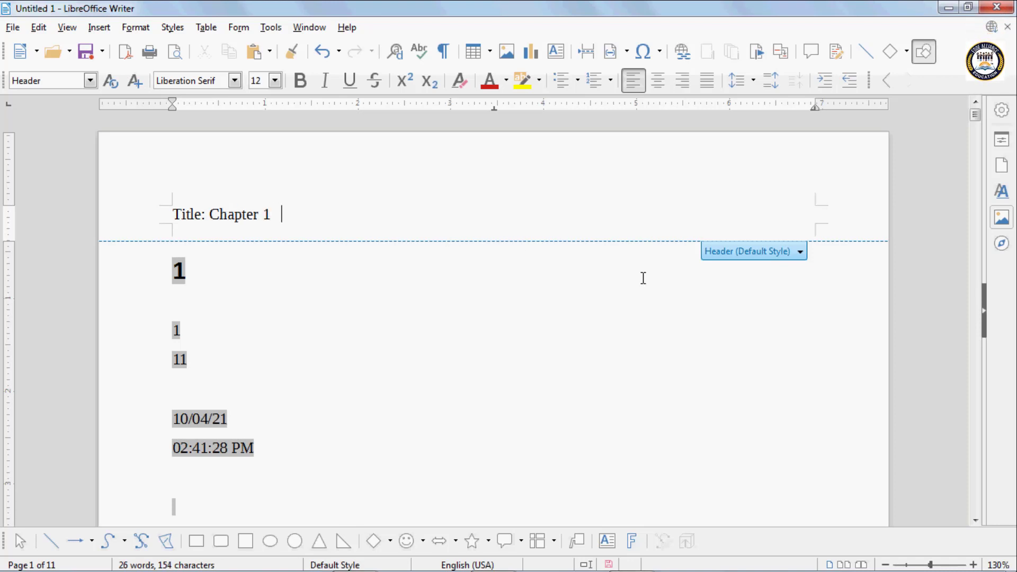
click(799, 252)
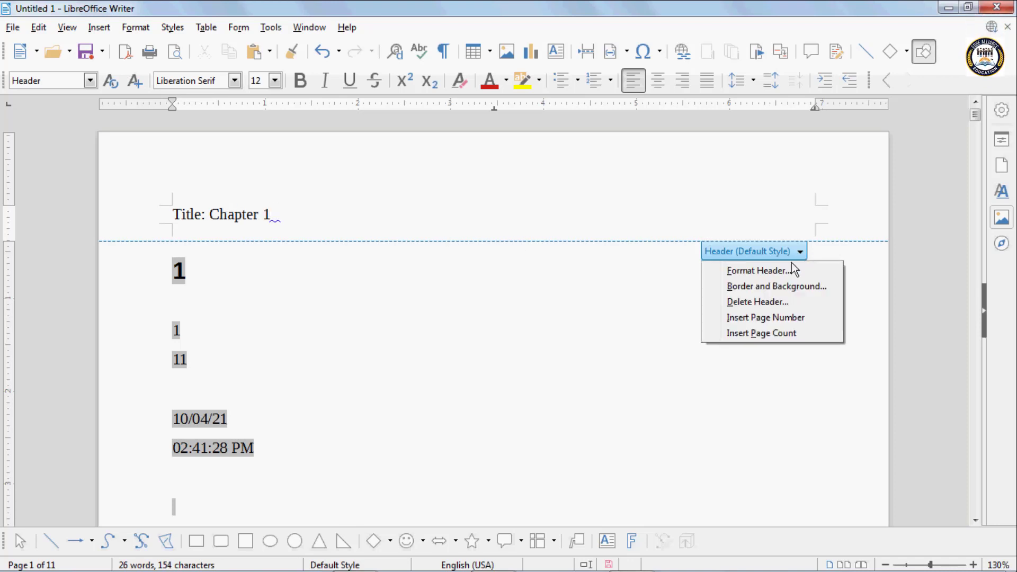
click(779, 318)
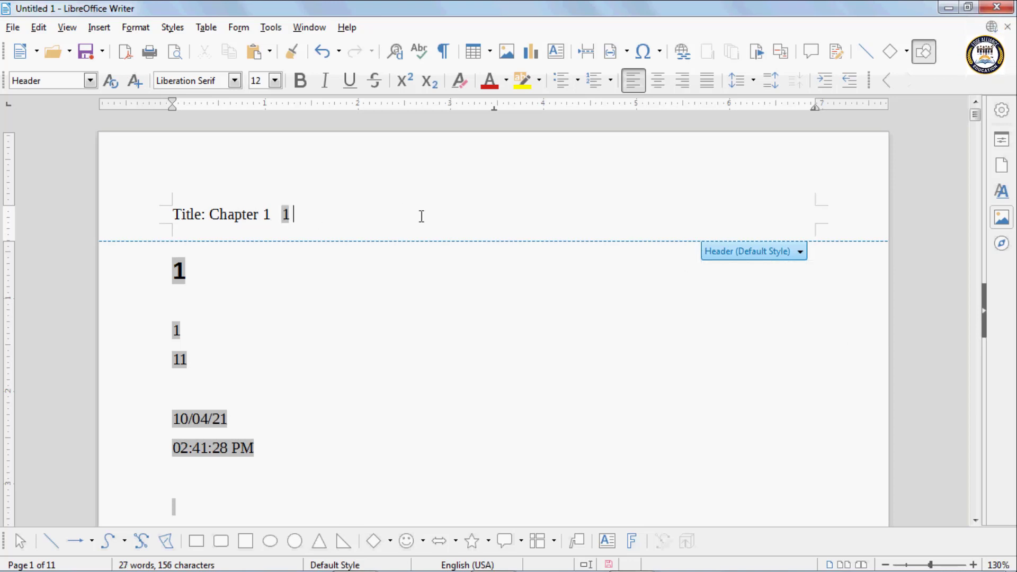
click(800, 251)
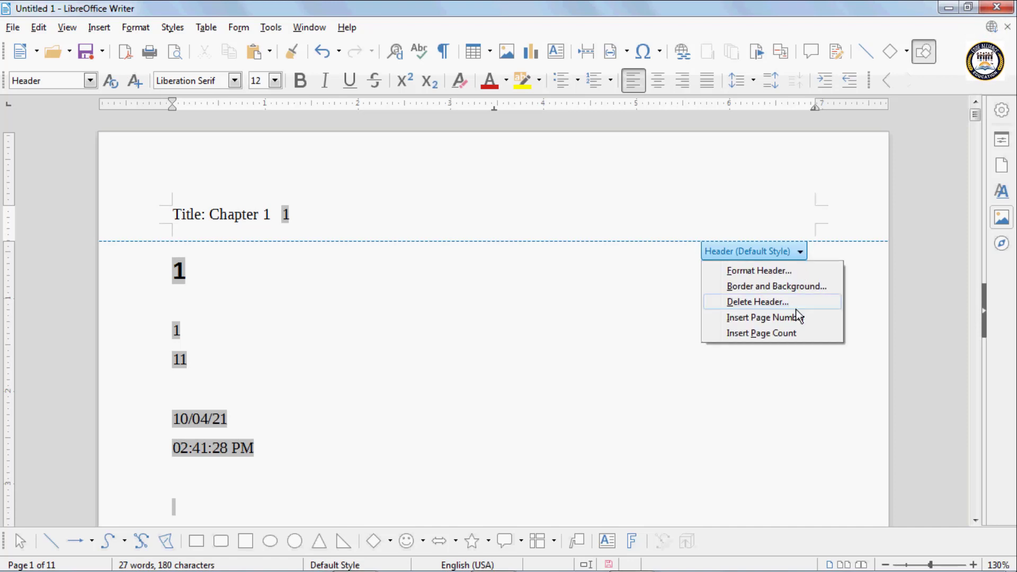
click(794, 333)
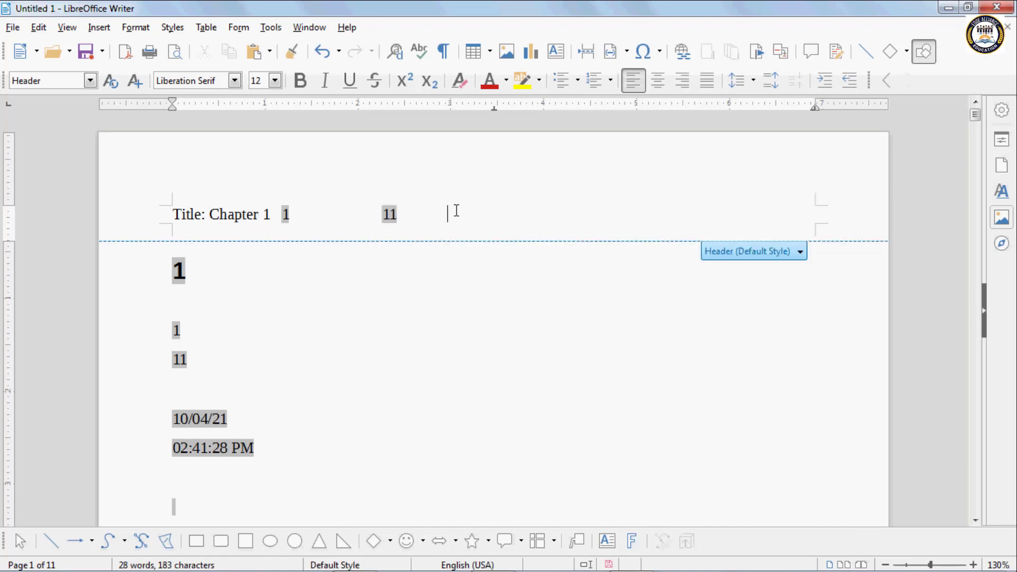
key(Tab)
key(Tab)
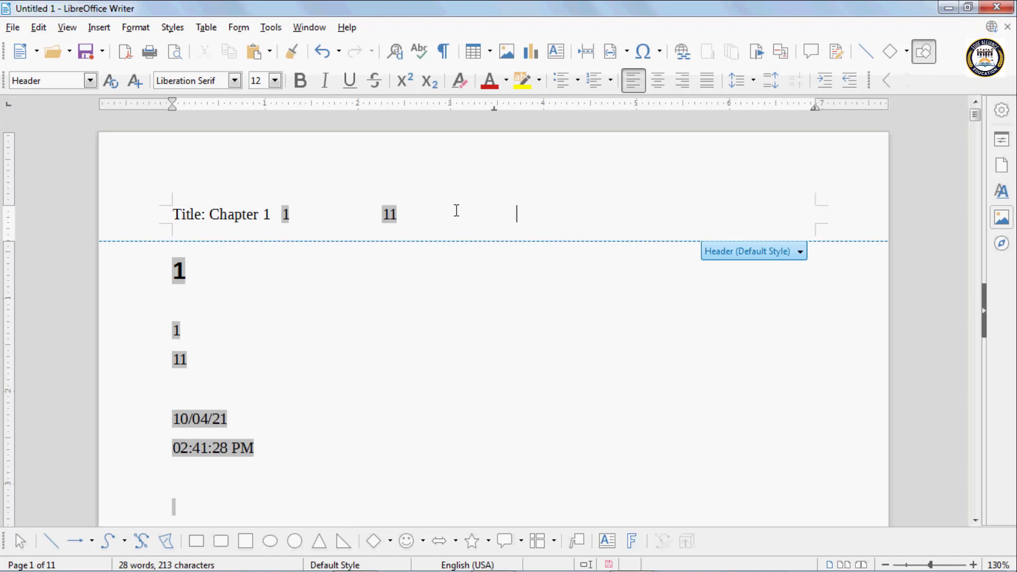
click(139, 28)
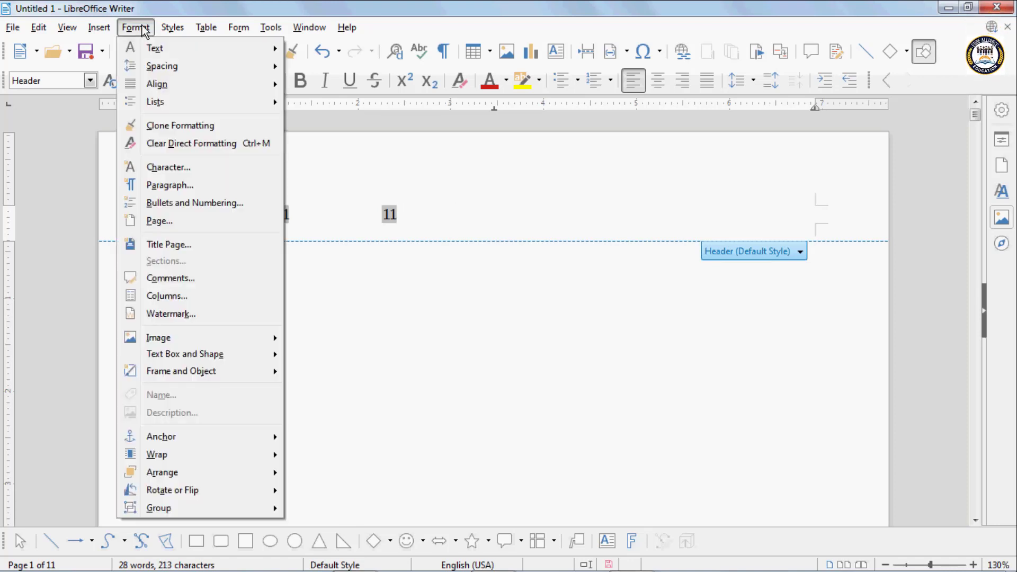
- Add a Default Style footer and insert the date field in it
mouse_move(101, 31)
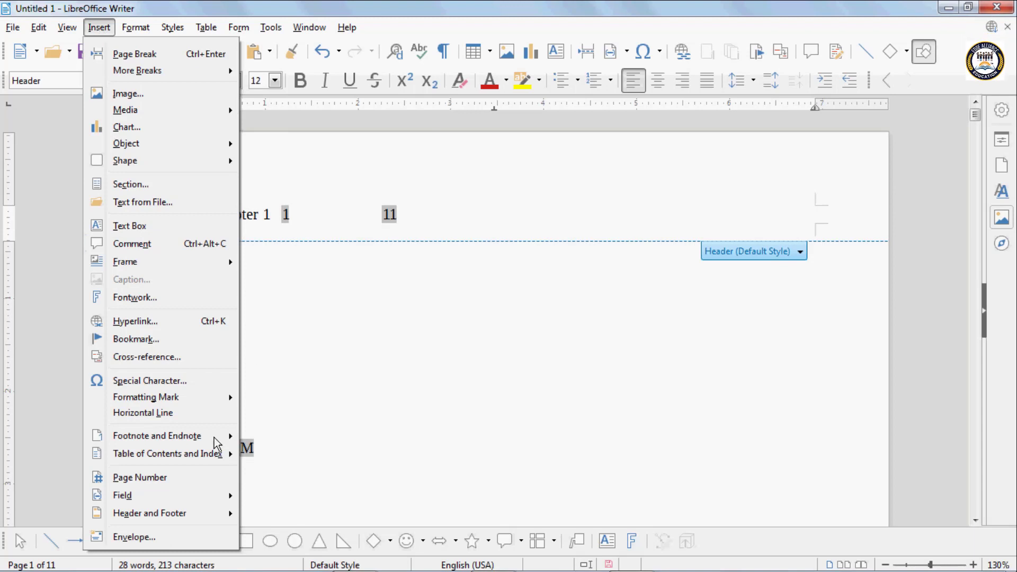
mouse_move(175, 512)
mouse_move(274, 530)
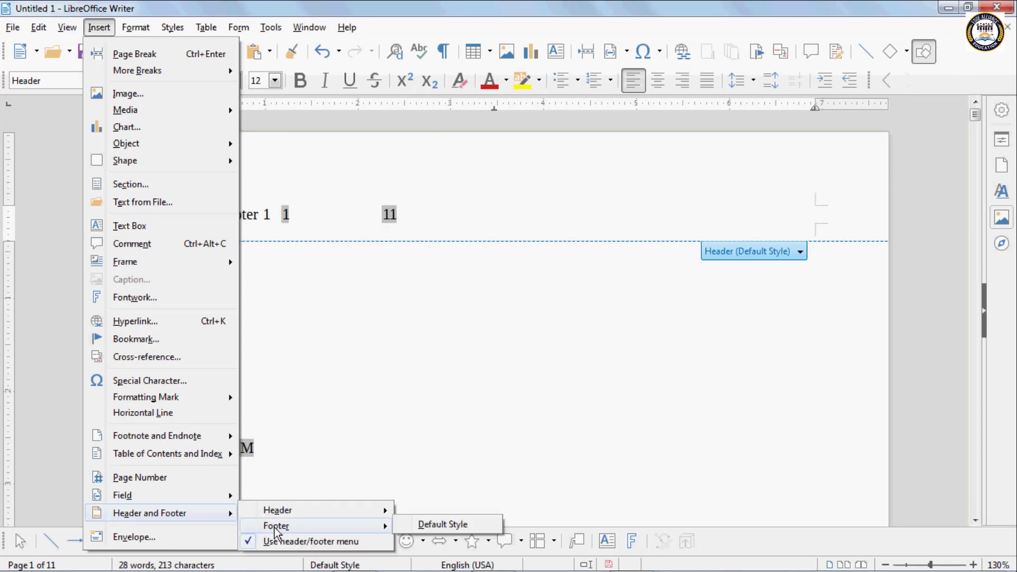
click(421, 525)
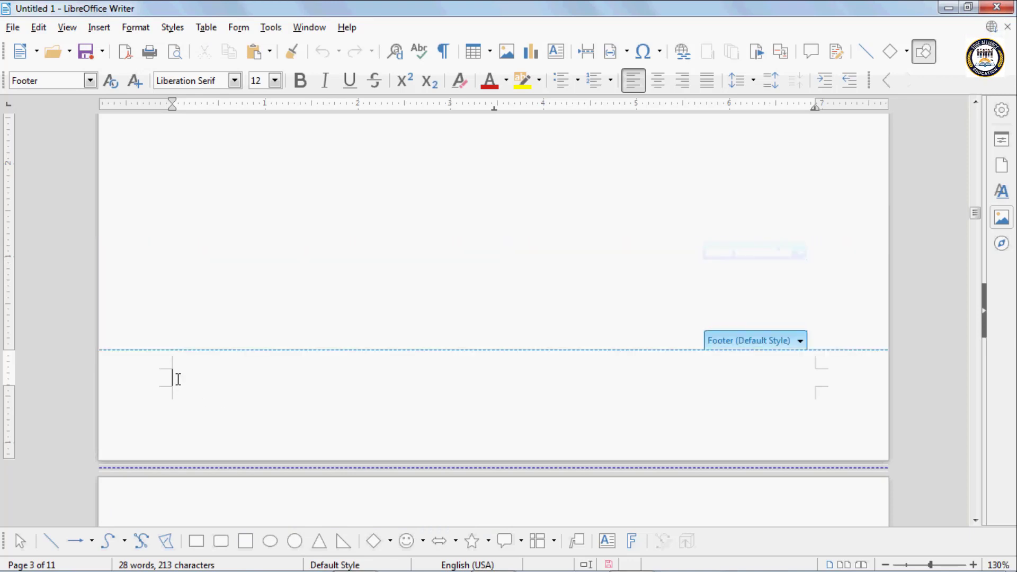
click(102, 31)
mouse_move(151, 495)
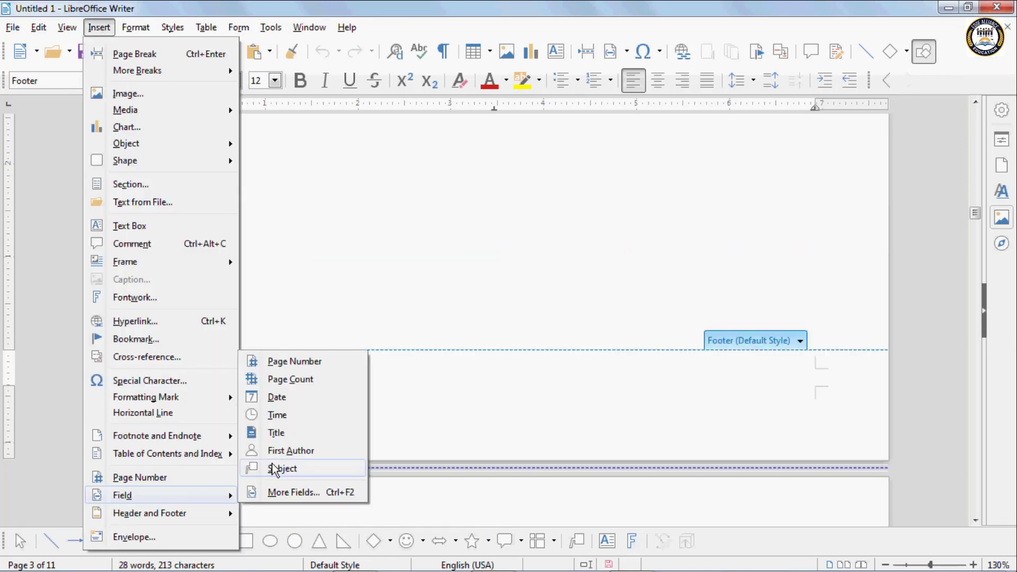
click(278, 398)
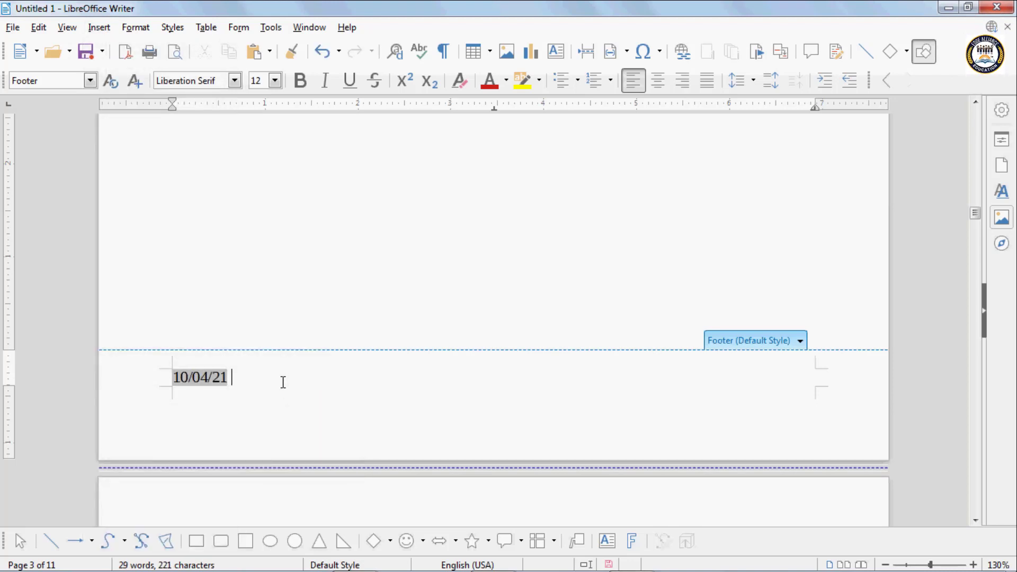
key(Tab)
key(Tab)
key(Tab)
- Insert the time field at the next tab stop and type the author's name at the right
click(98, 33)
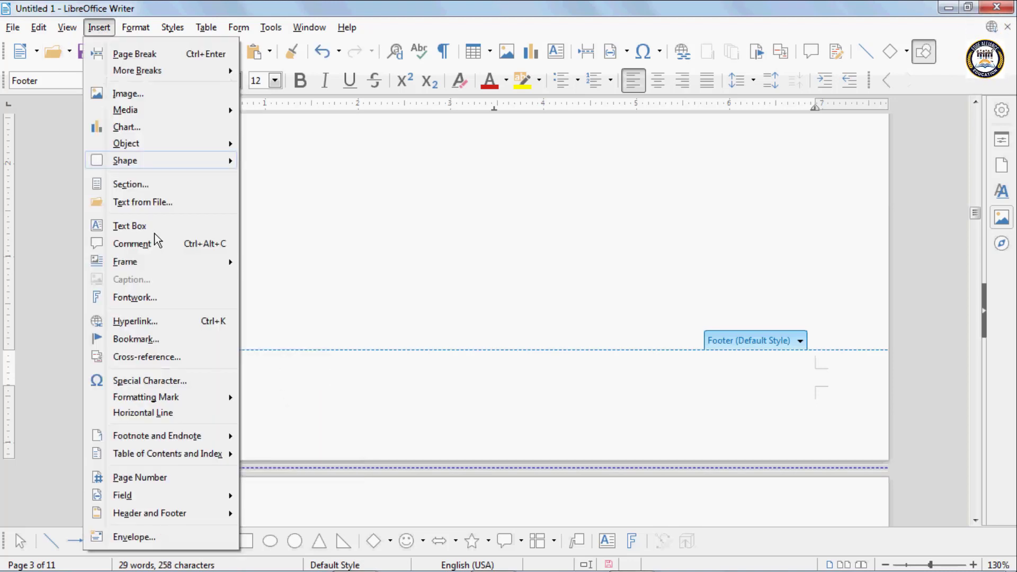
mouse_move(152, 493)
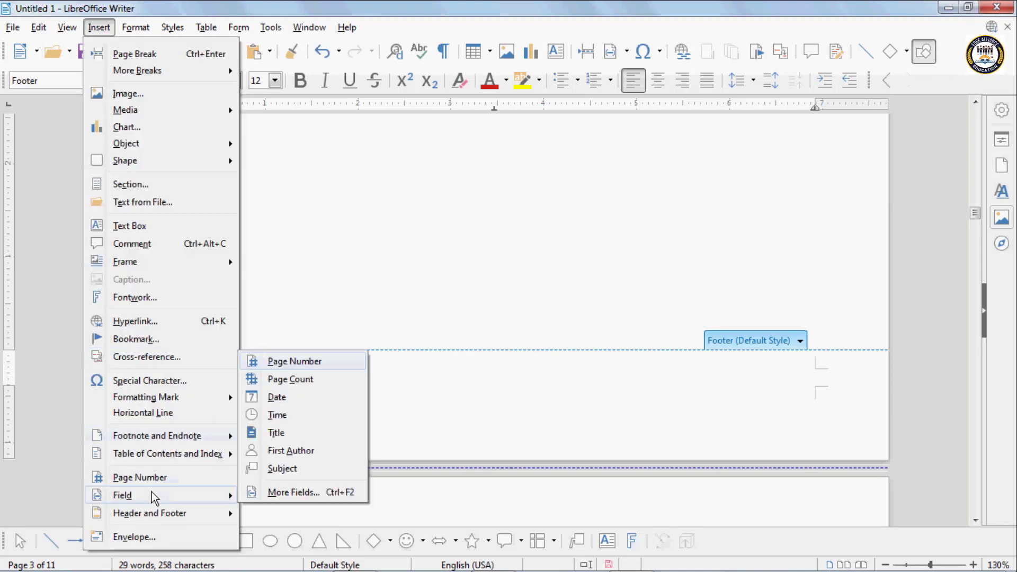
click(277, 415)
key(Tab)
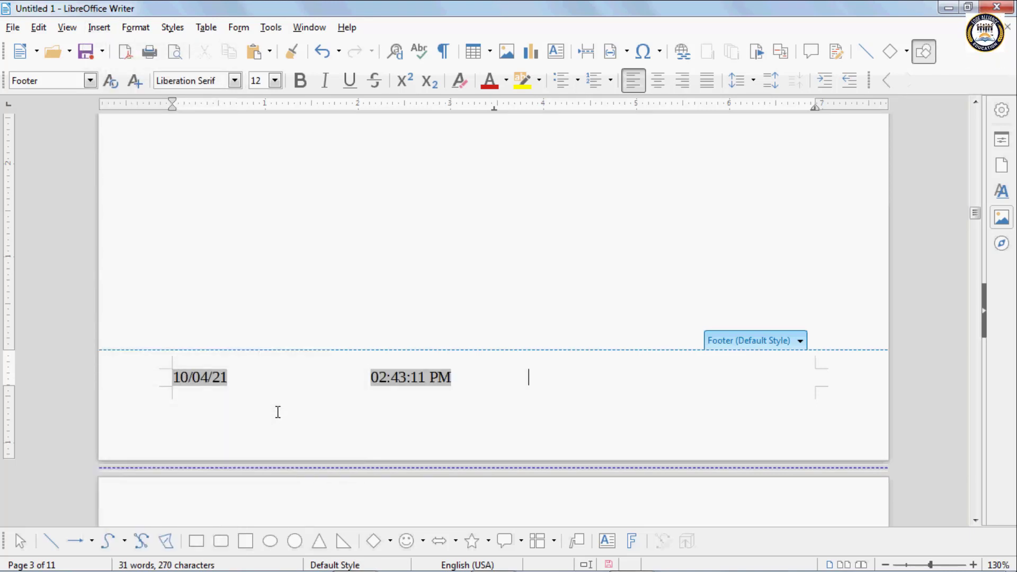
key(Tab)
click(94, 33)
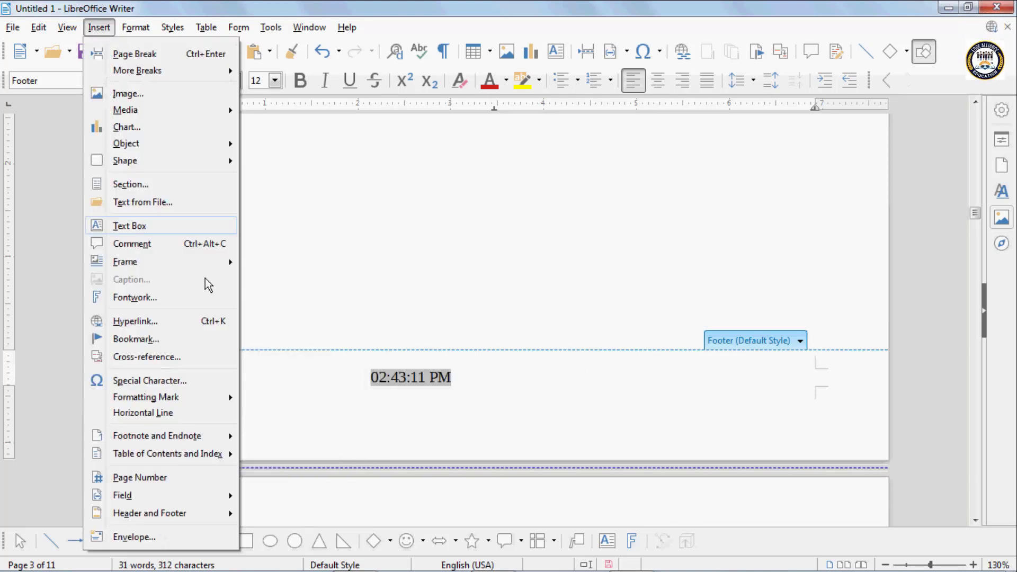
mouse_move(150, 495)
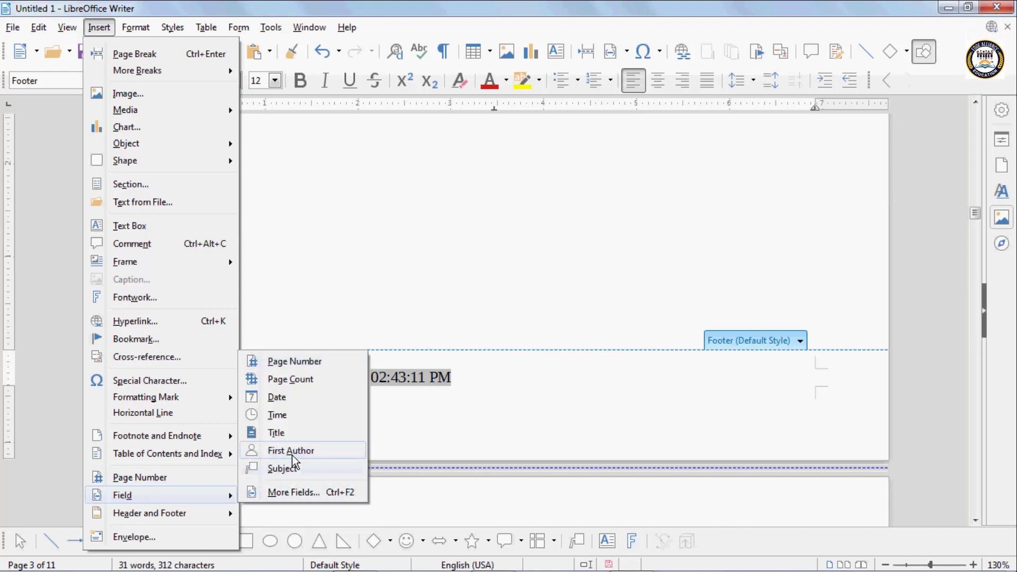
click(291, 451)
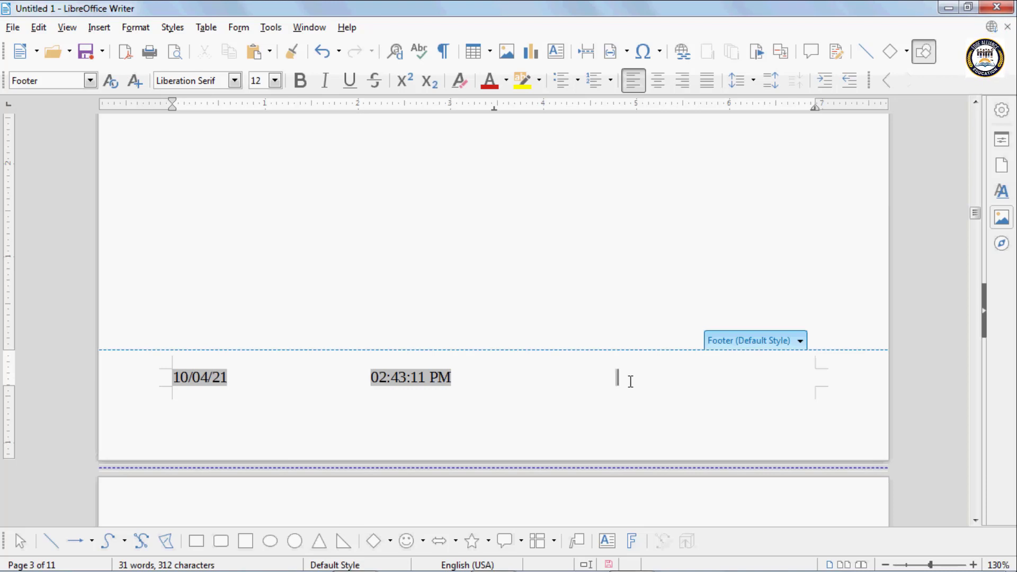
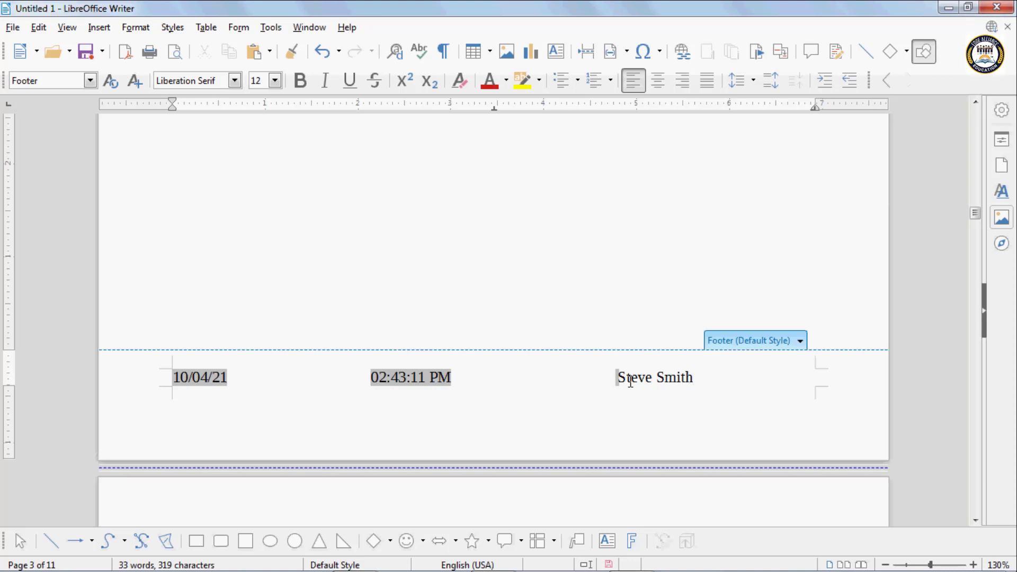
scroll(542, 310, up, 5)
scroll(542, 310, up, 15)
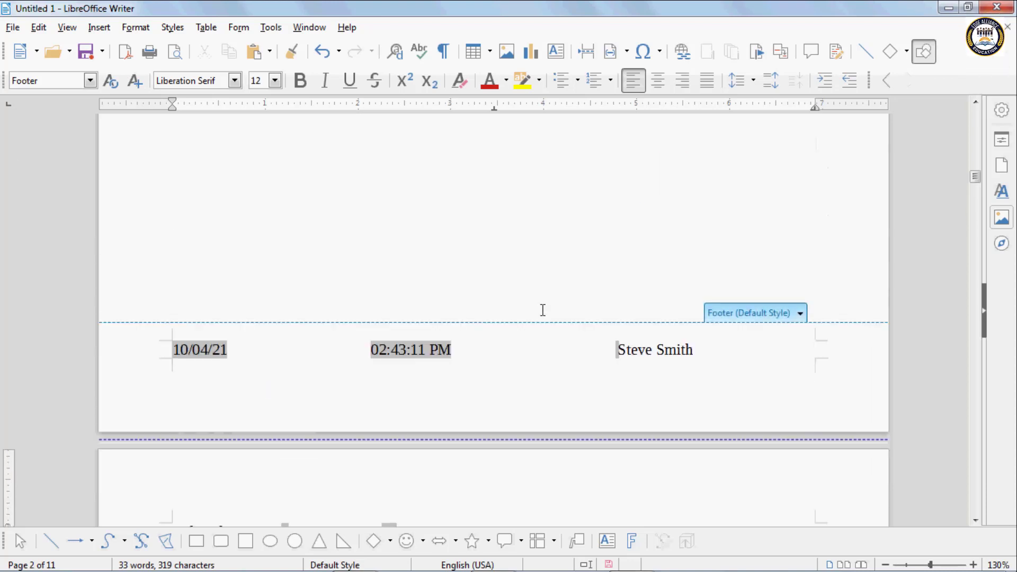
scroll(542, 310, down, 10)
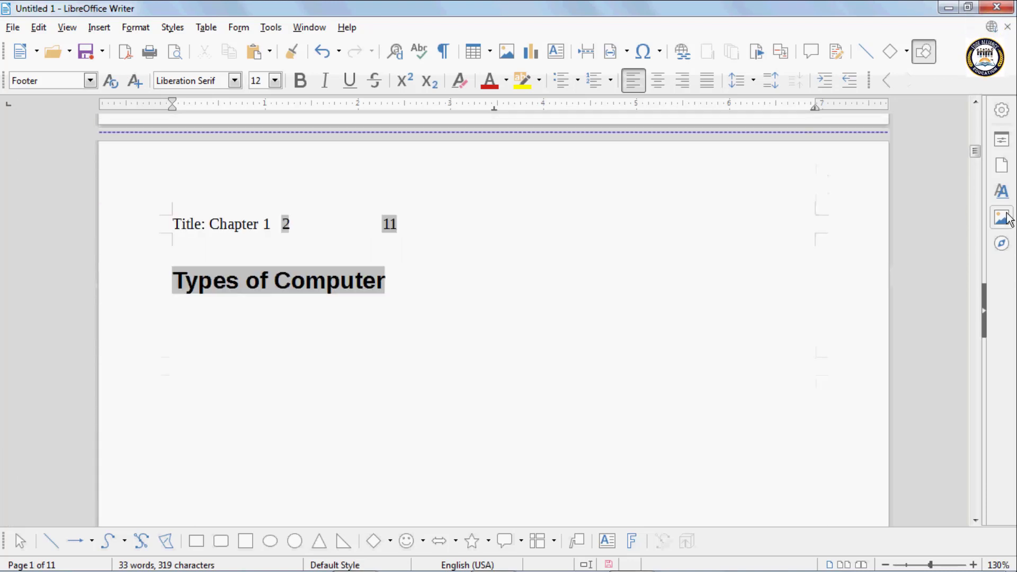
scroll(983, 176, down, 20)
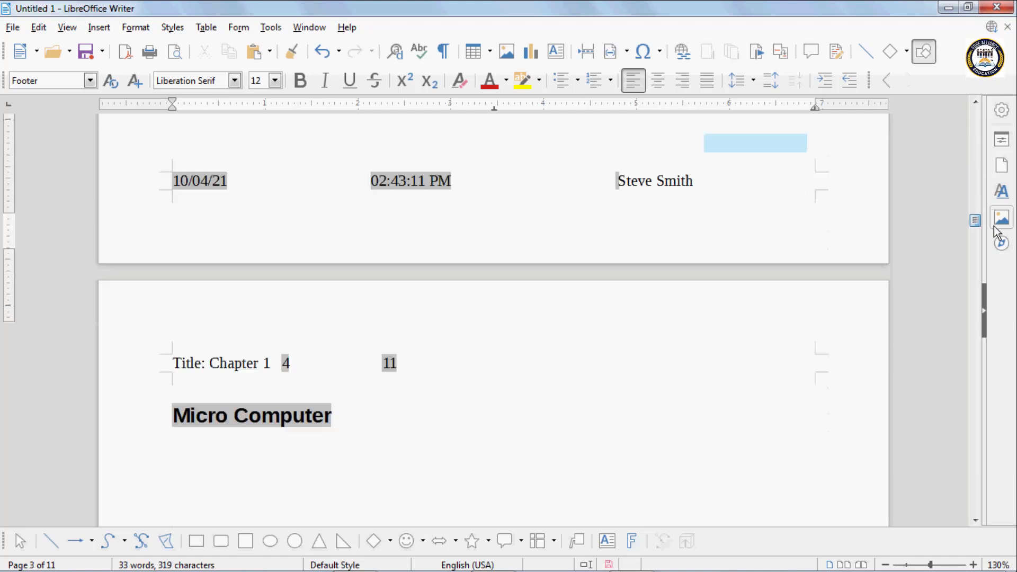
scroll(996, 270, up, 20)
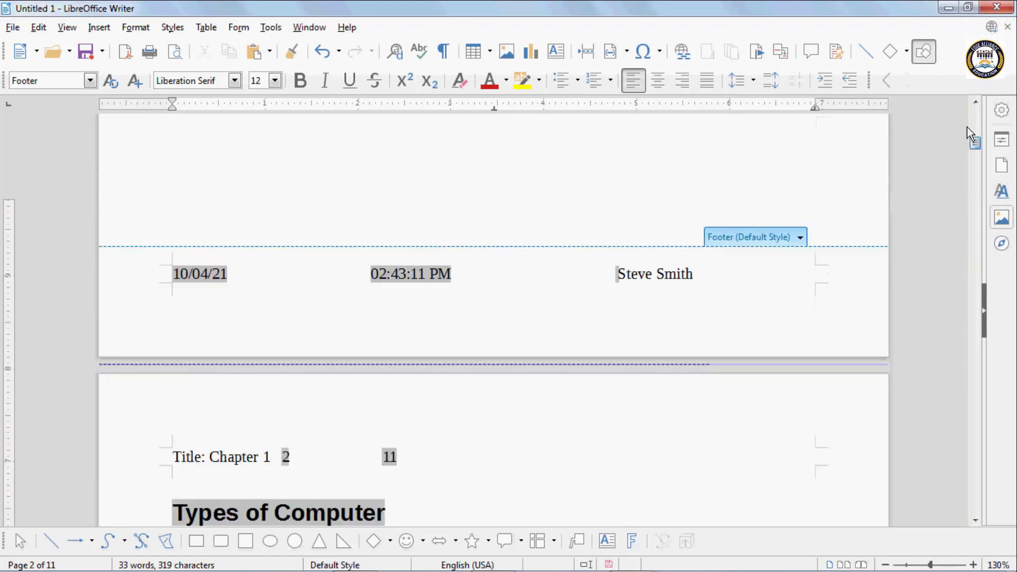
click(370, 212)
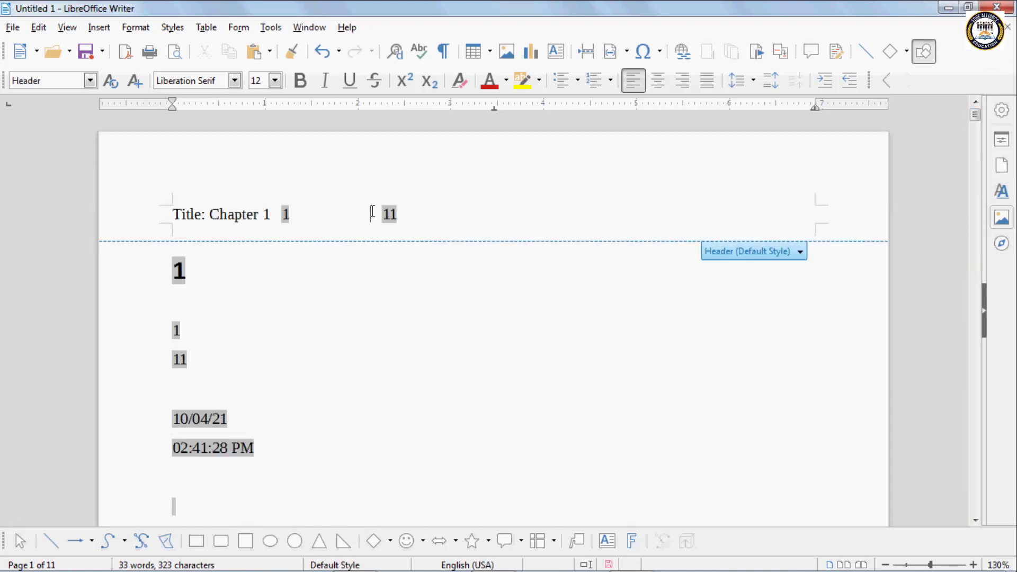
- Delete the page header and confirm the removal
click(797, 254)
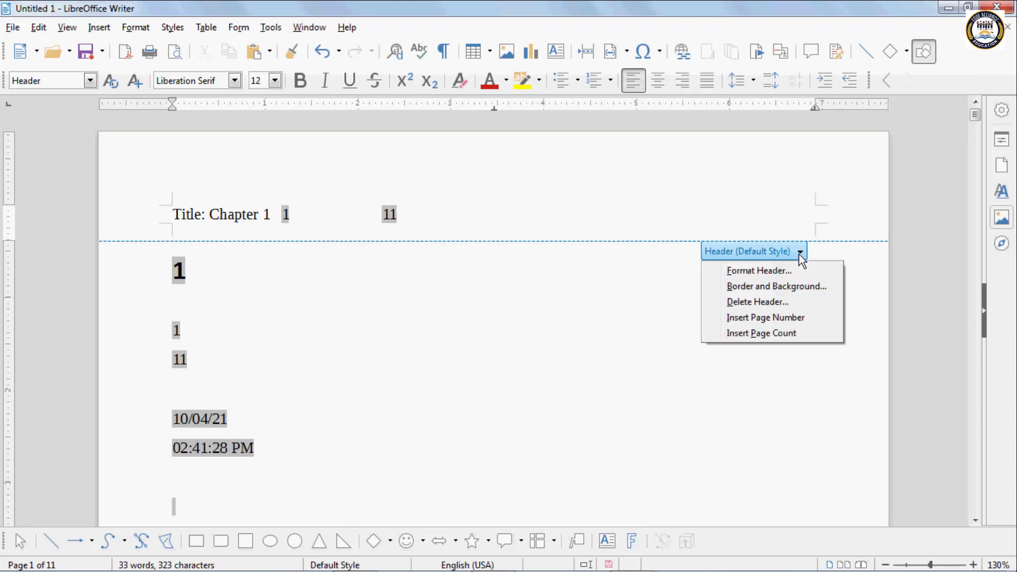
click(755, 303)
click(549, 317)
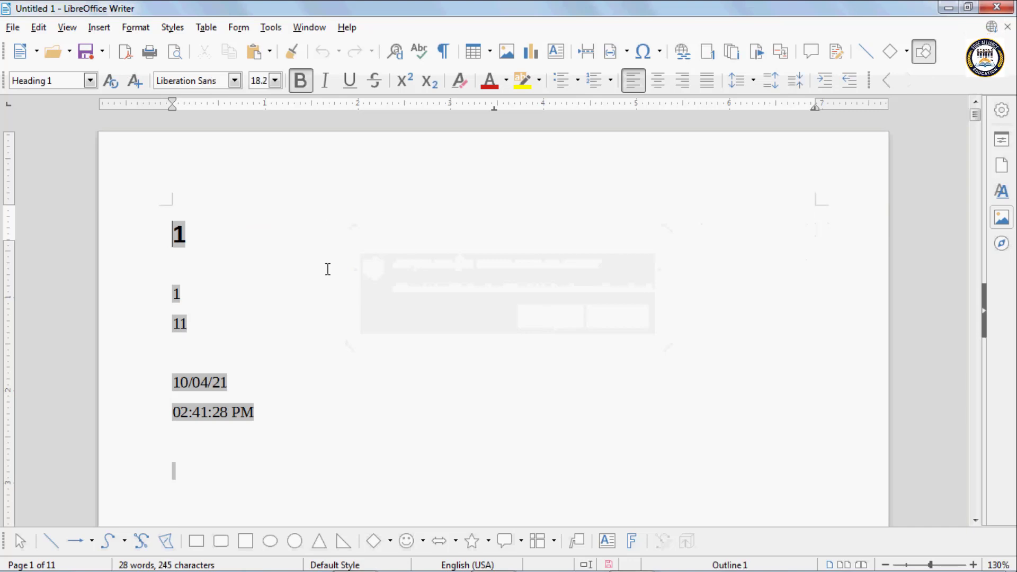
scroll(381, 335, down, 10)
scroll(392, 331, down, 5)
scroll(474, 264, up, 4)
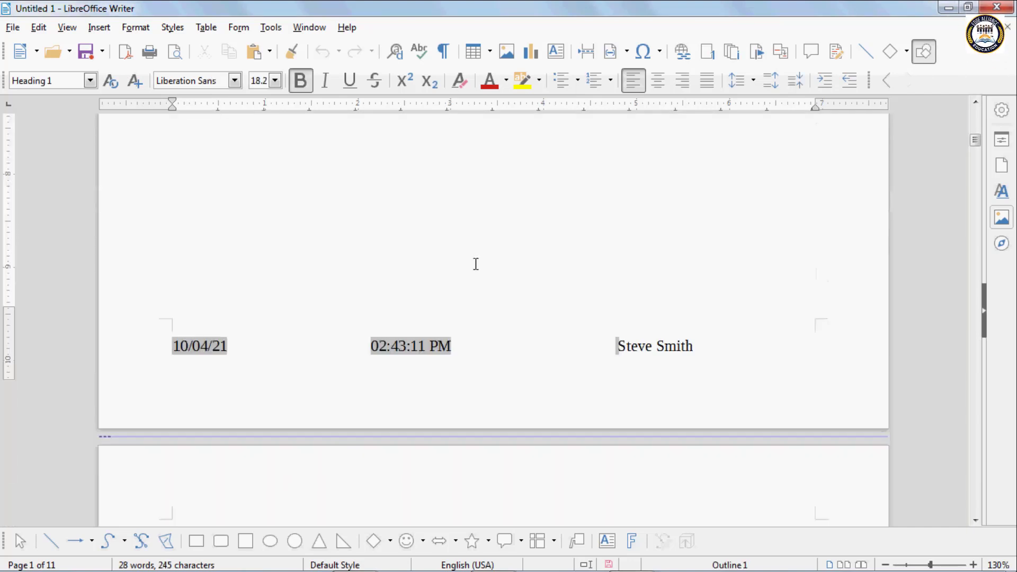
- Delete the footer and confirm the removal
click(666, 347)
click(798, 309)
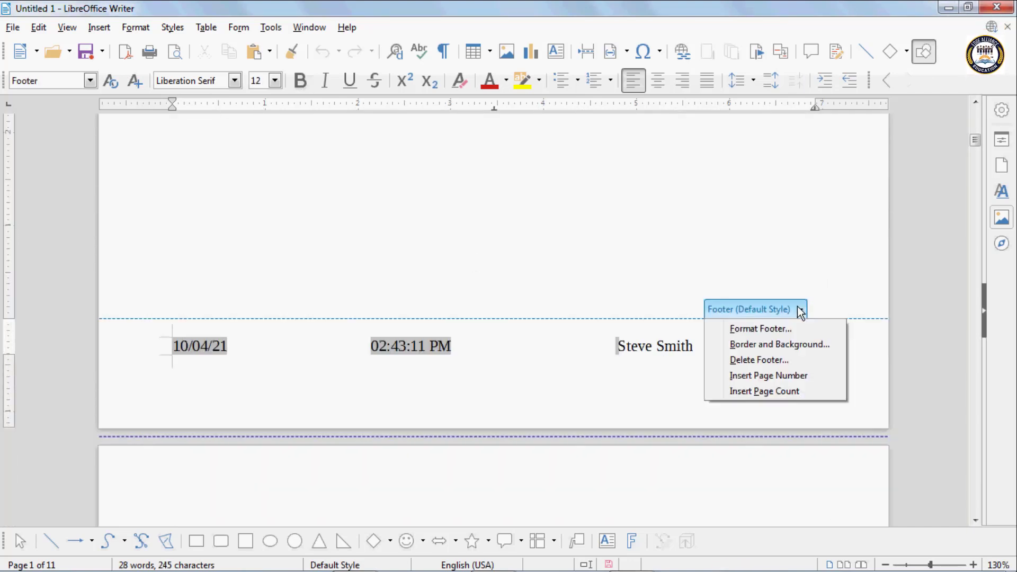
click(783, 360)
click(556, 315)
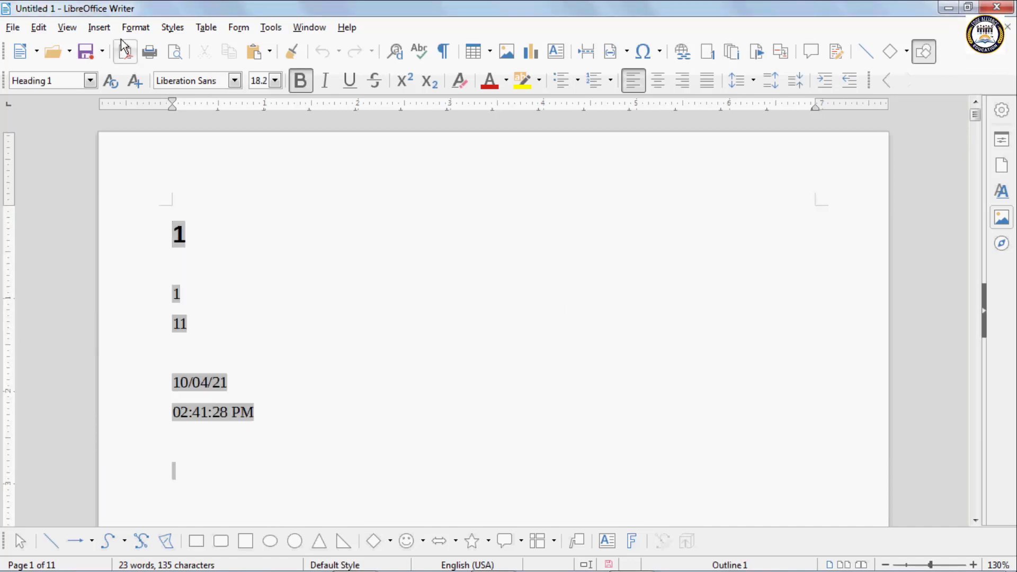
- Clear all the fields and text from the first page
click(101, 29)
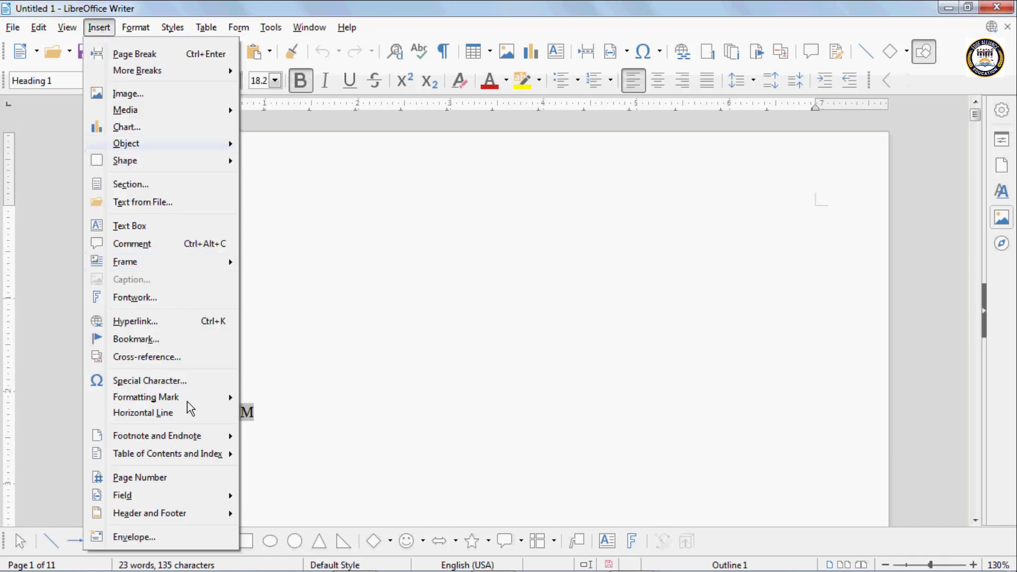
scroll(153, 543, down, 1)
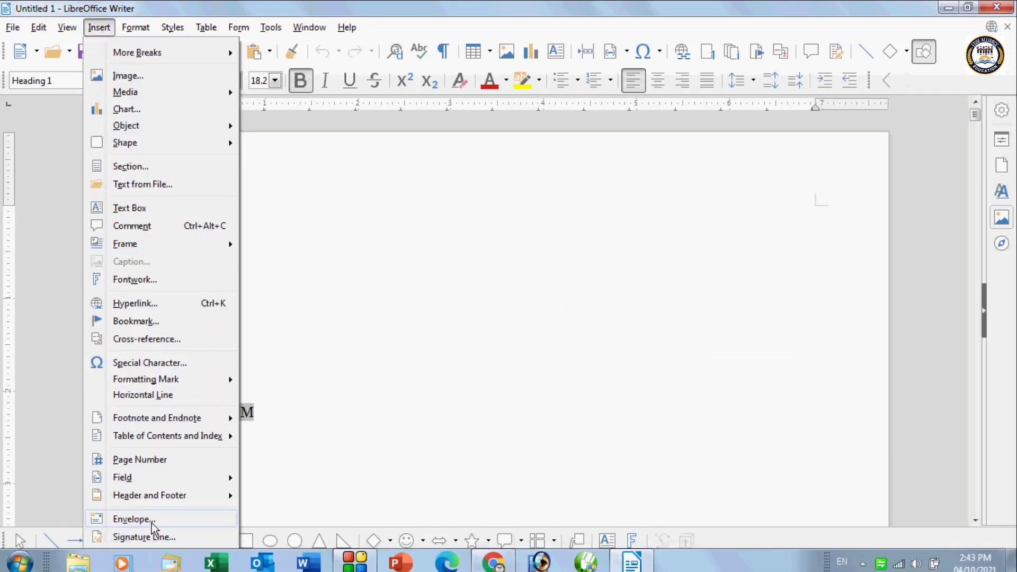
click(338, 319)
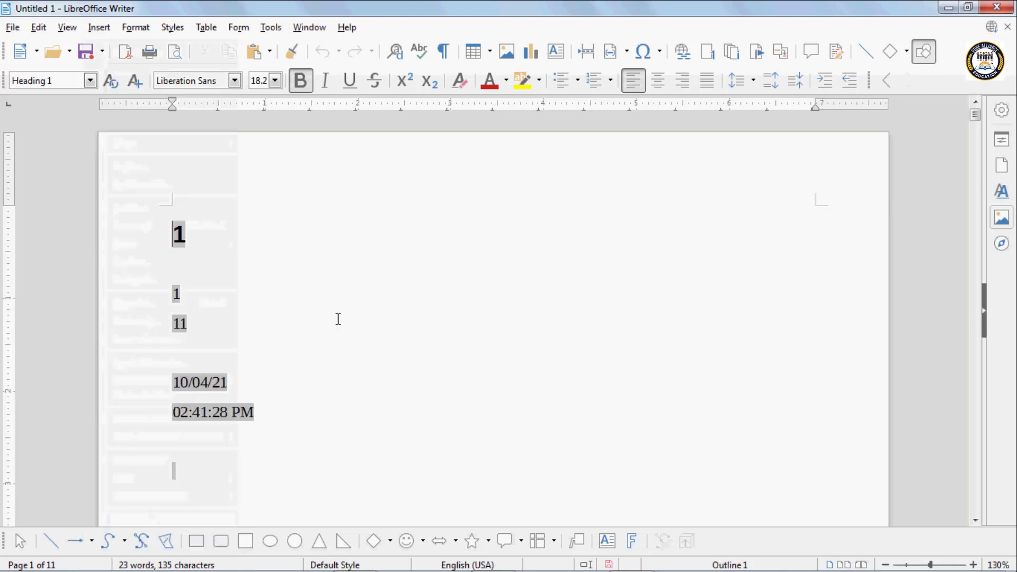
drag(169, 221, 363, 486)
key(Delete)
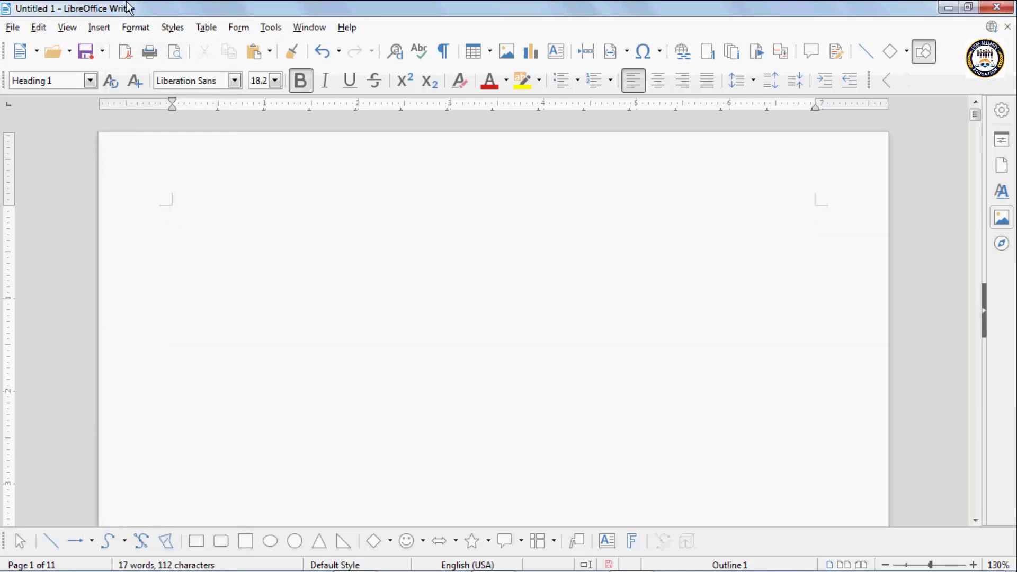
- Open the Envelope dialog and enter the addressee's street address line
click(94, 29)
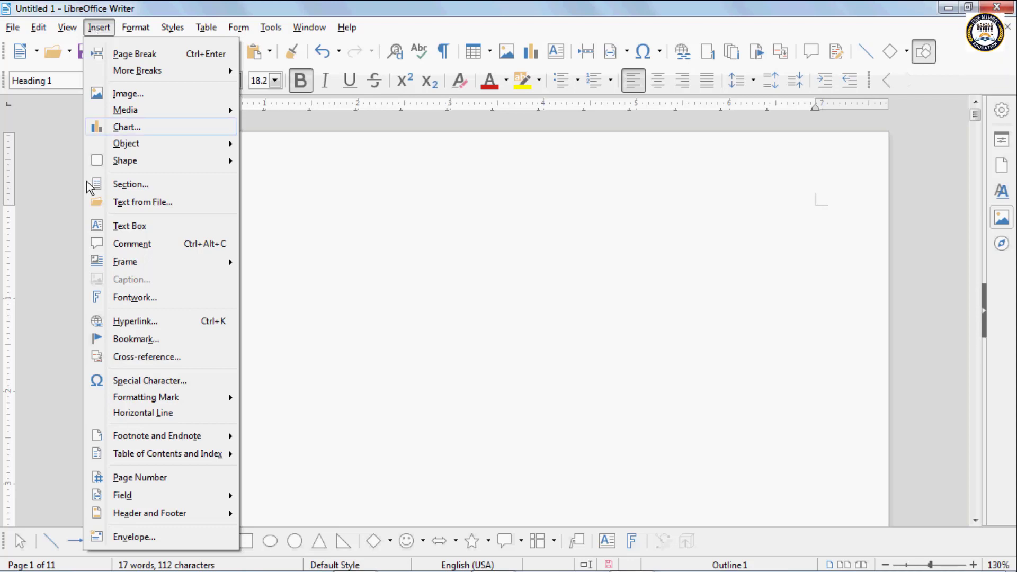
click(169, 537)
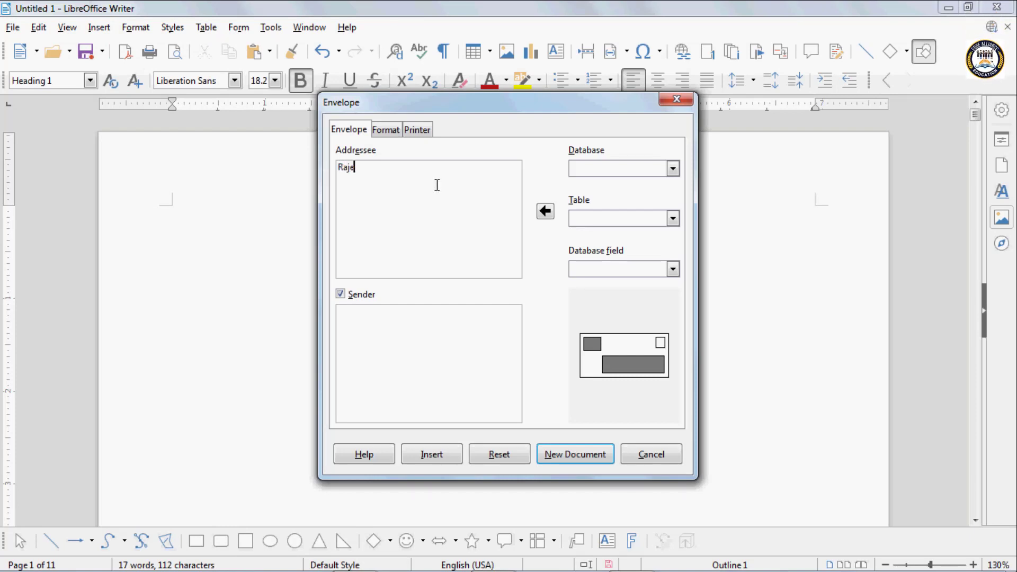
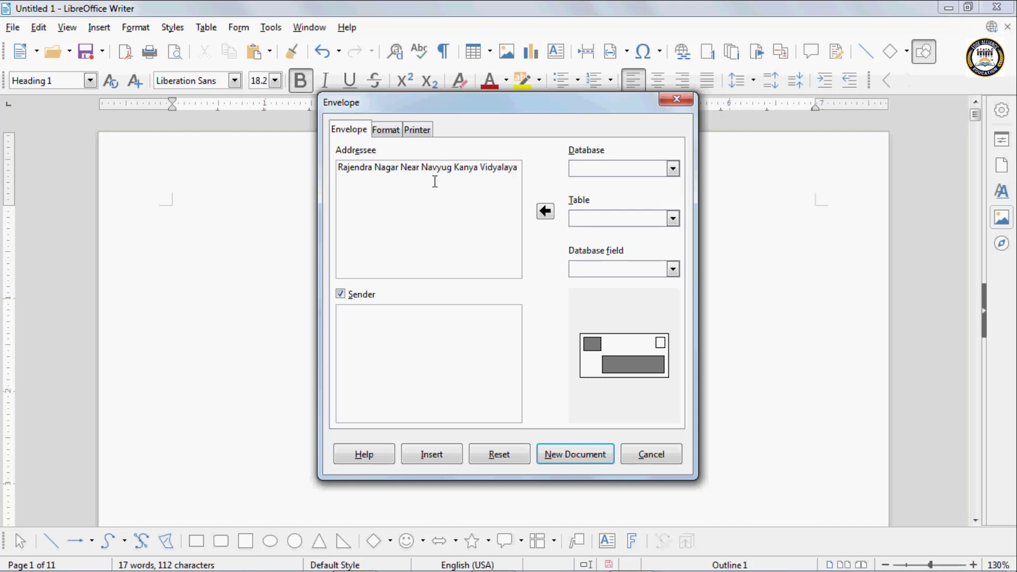
click(349, 321)
- Enter the sender's name and add a flat-number line under the addressee's address
text(Name)
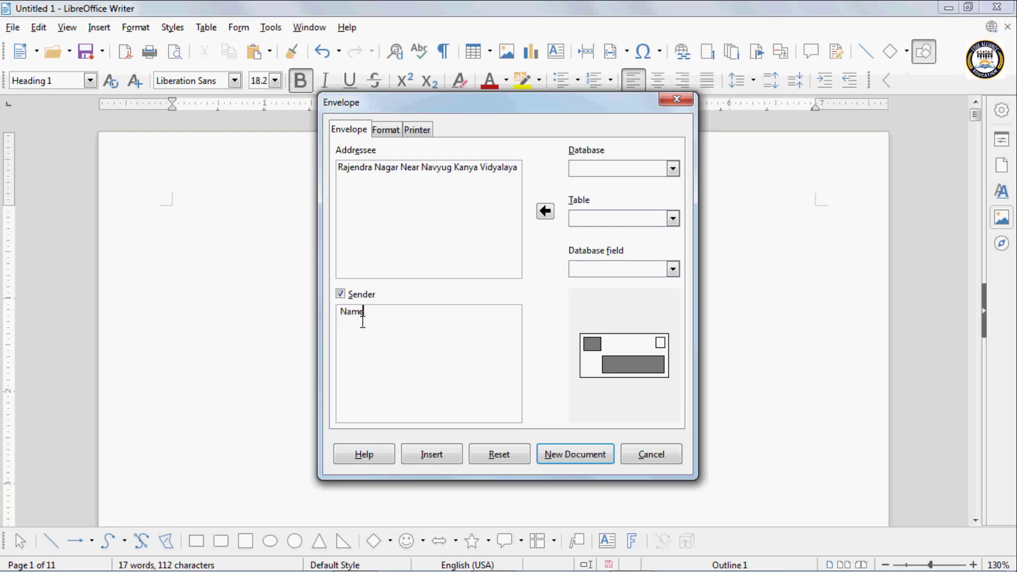
text(: Mr)
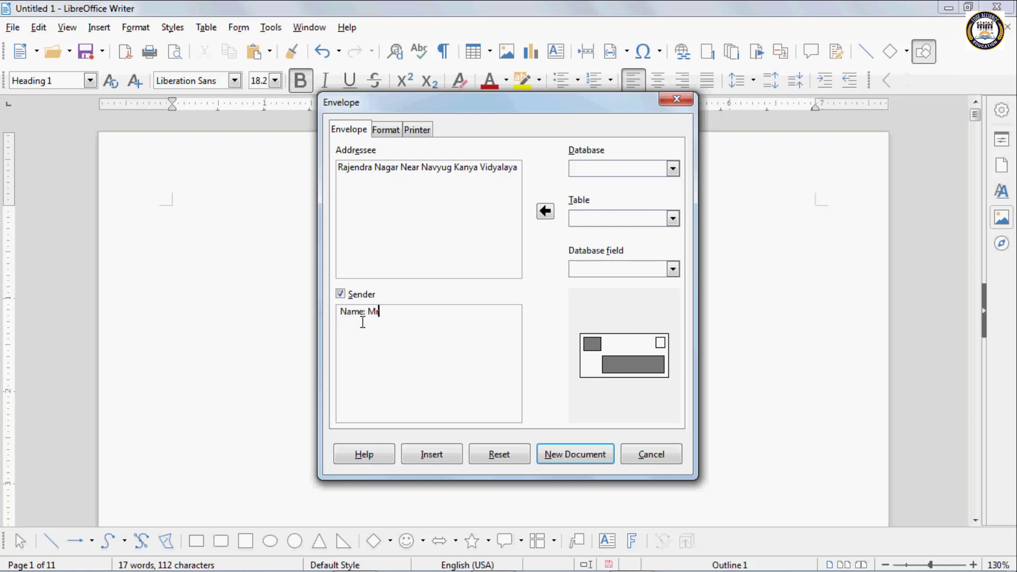
text(.)
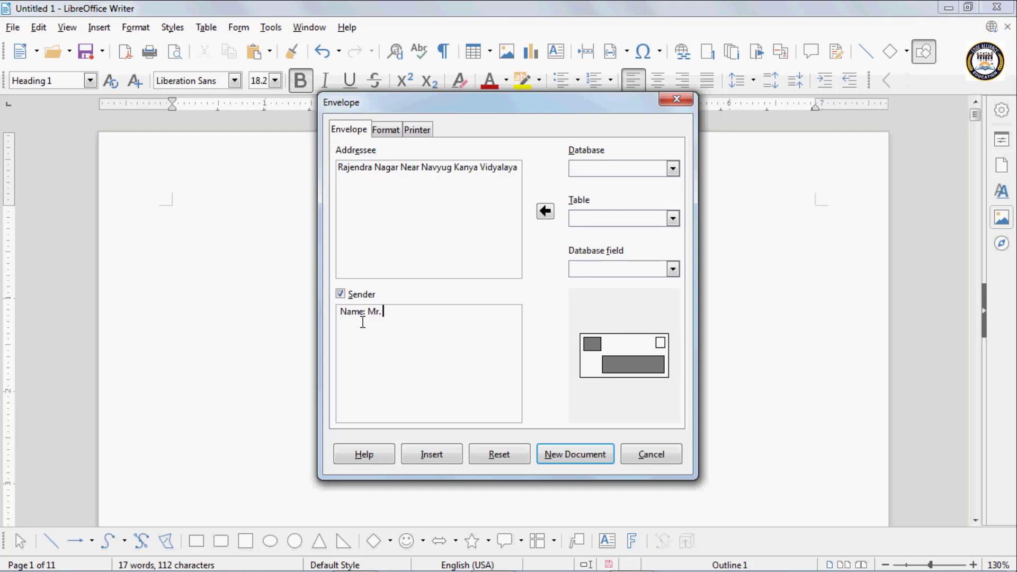
text( Vivaan)
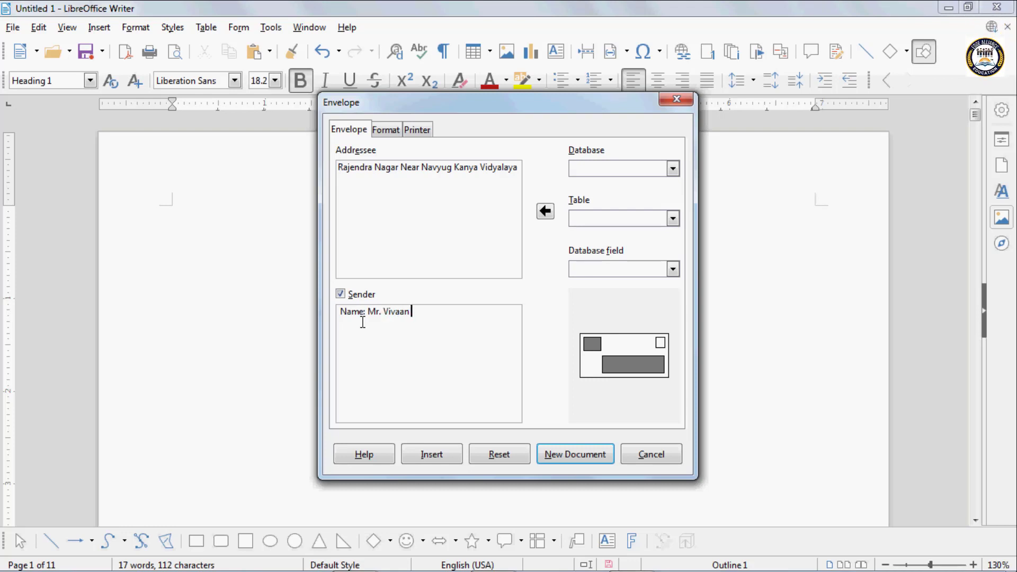
text( <)
key(BackSpace)
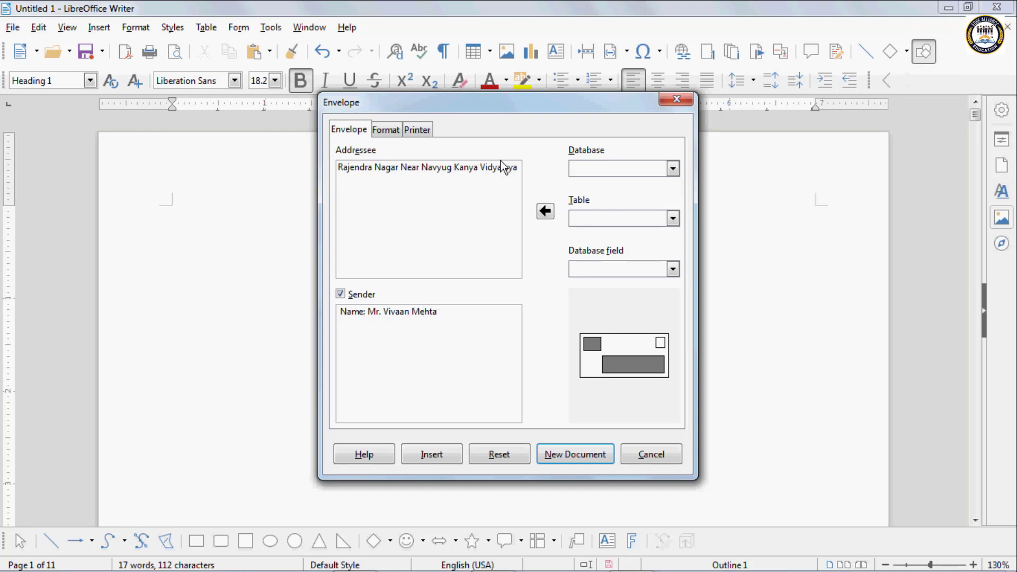
click(519, 170)
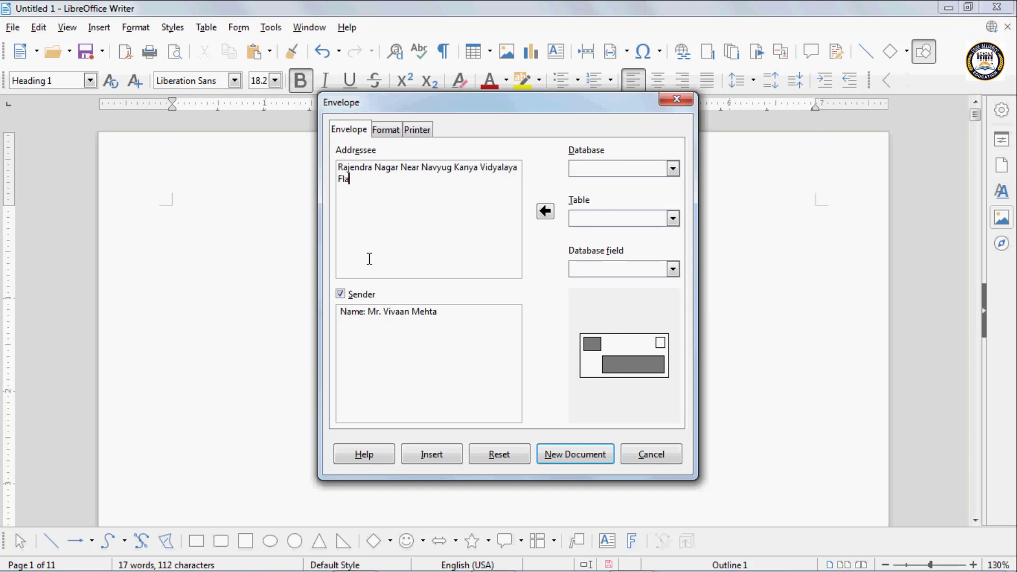
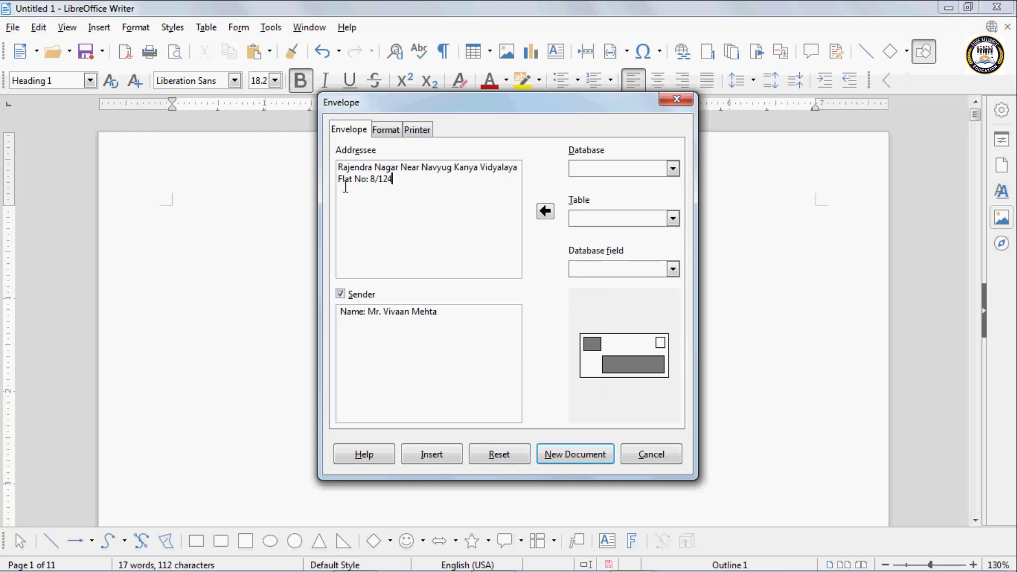
click(397, 134)
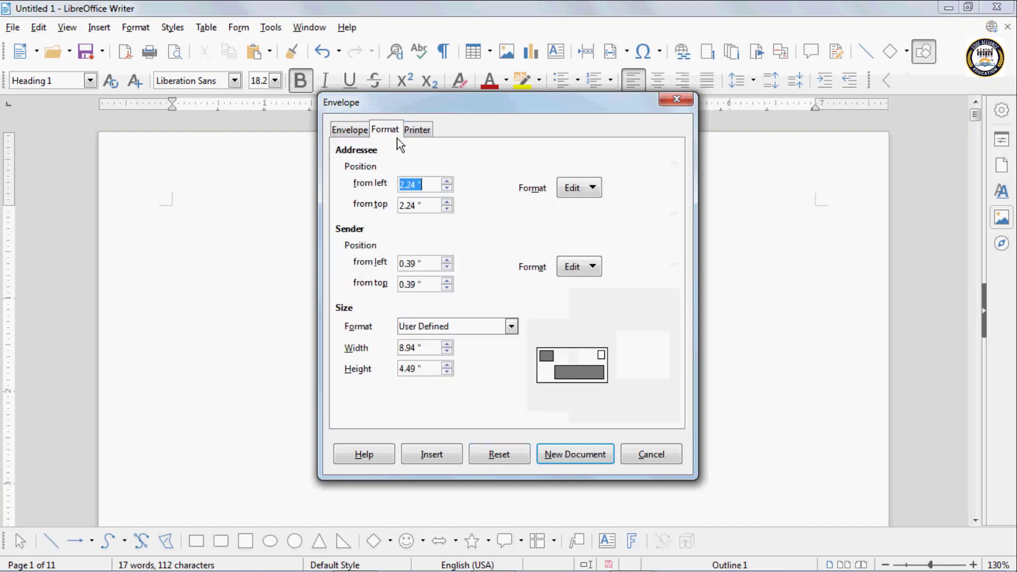
- Move the addressee block to 2.36" from left and 2.34" from top
click(447, 182)
click(447, 182)
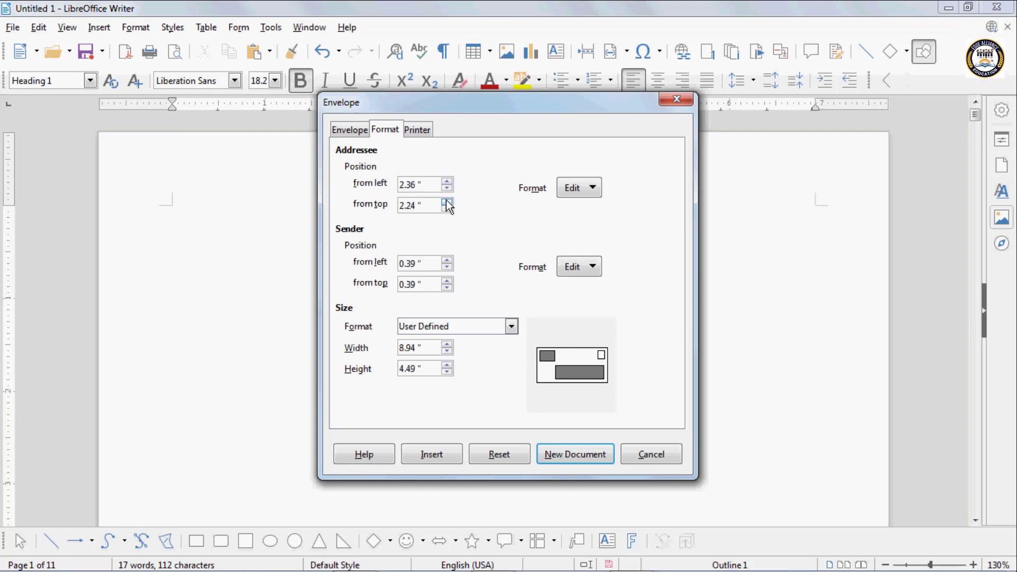
click(447, 203)
click(447, 202)
click(447, 202)
- Colour the addressee text Brick red in its Character settings
click(592, 188)
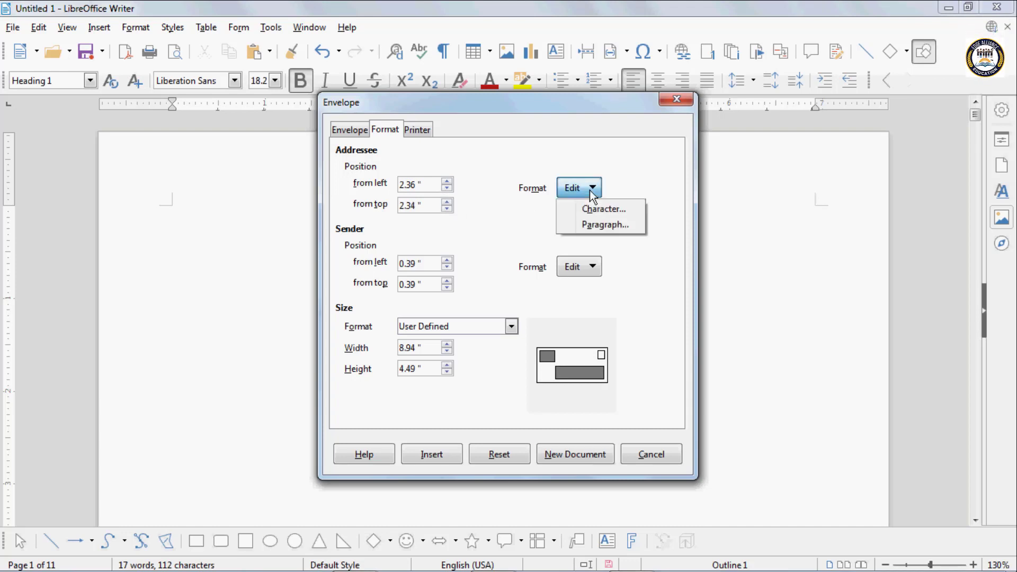
click(599, 213)
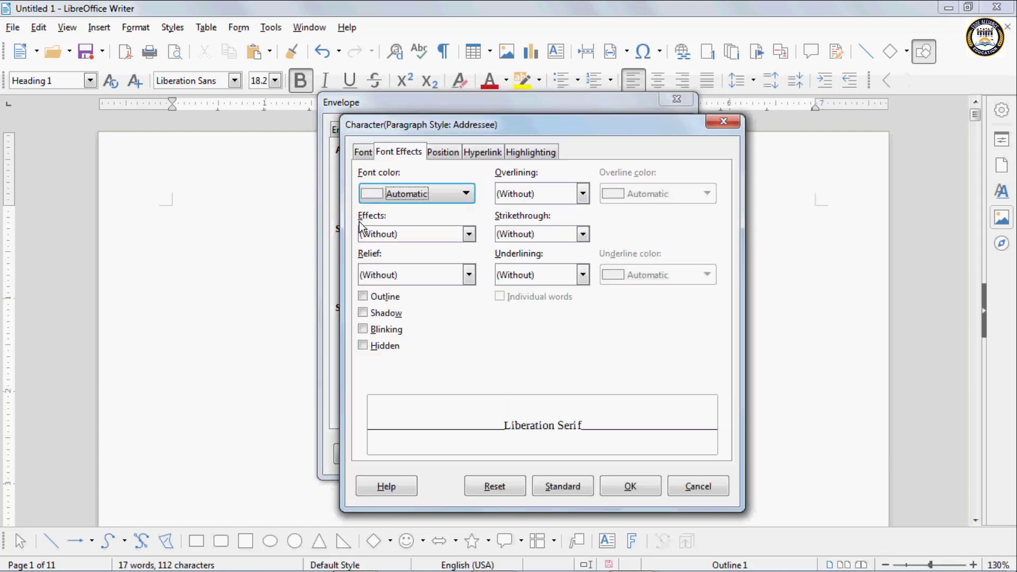
click(424, 199)
click(408, 275)
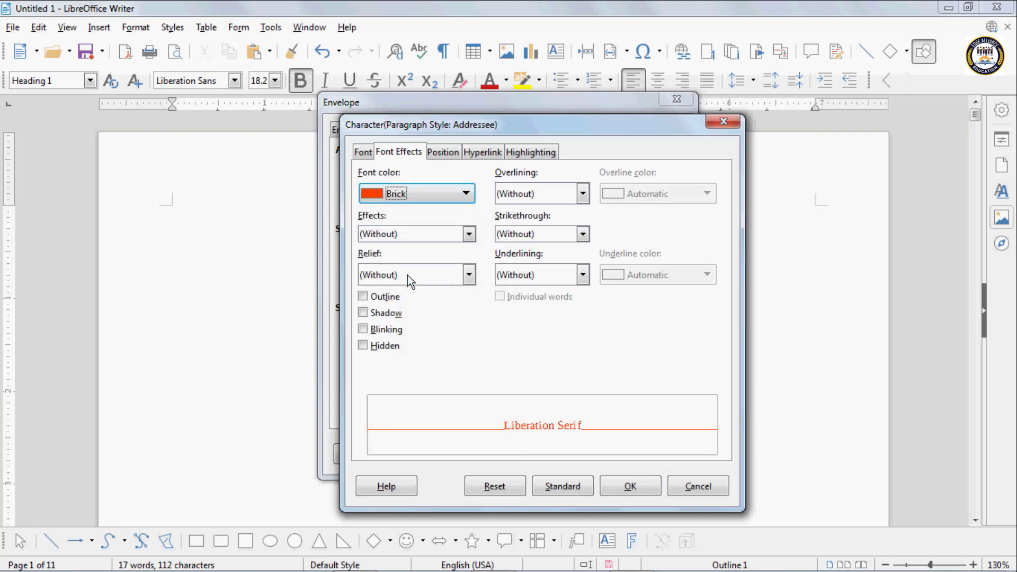
- Set the addressee font to .VnBook-Antiqua Bold, 15 pt, and confirm
click(364, 153)
click(623, 232)
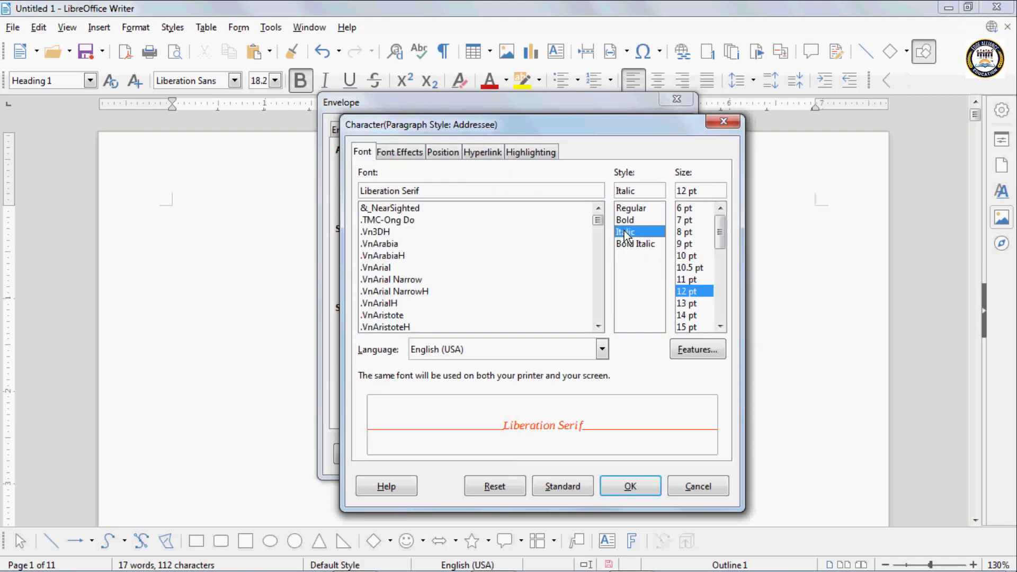
click(386, 302)
scroll(388, 318, down, 3)
click(388, 316)
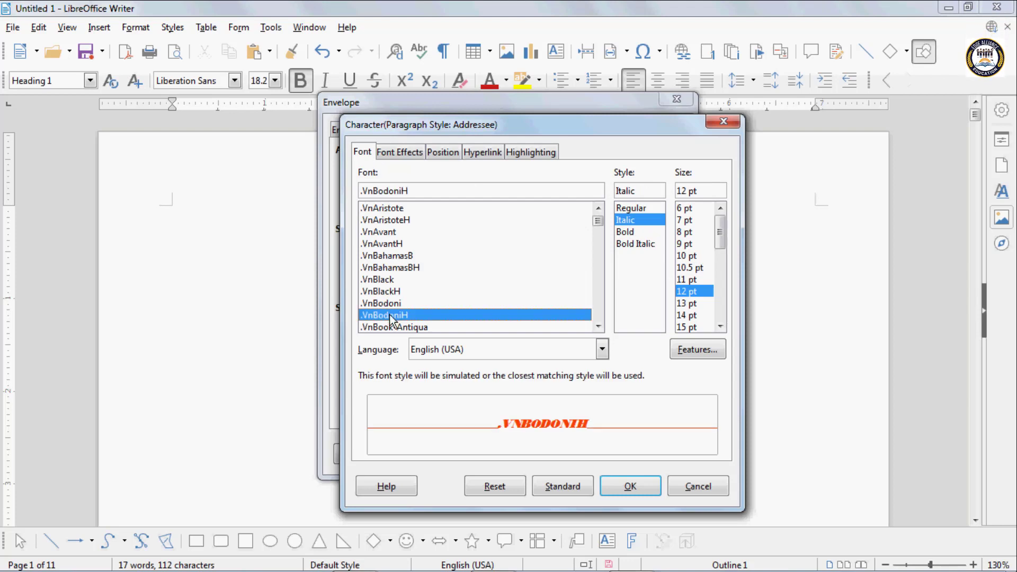
click(391, 327)
click(627, 219)
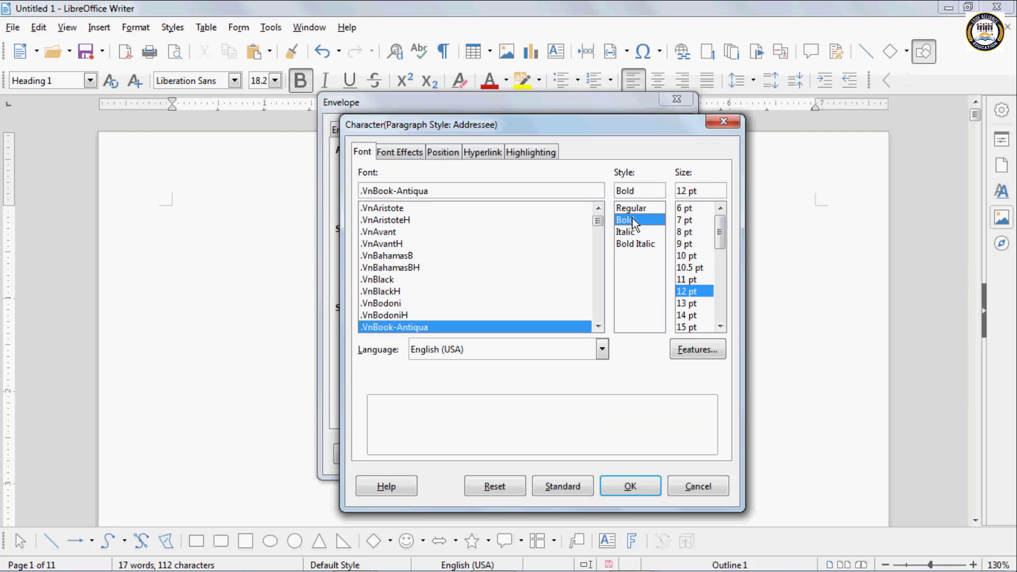
click(686, 326)
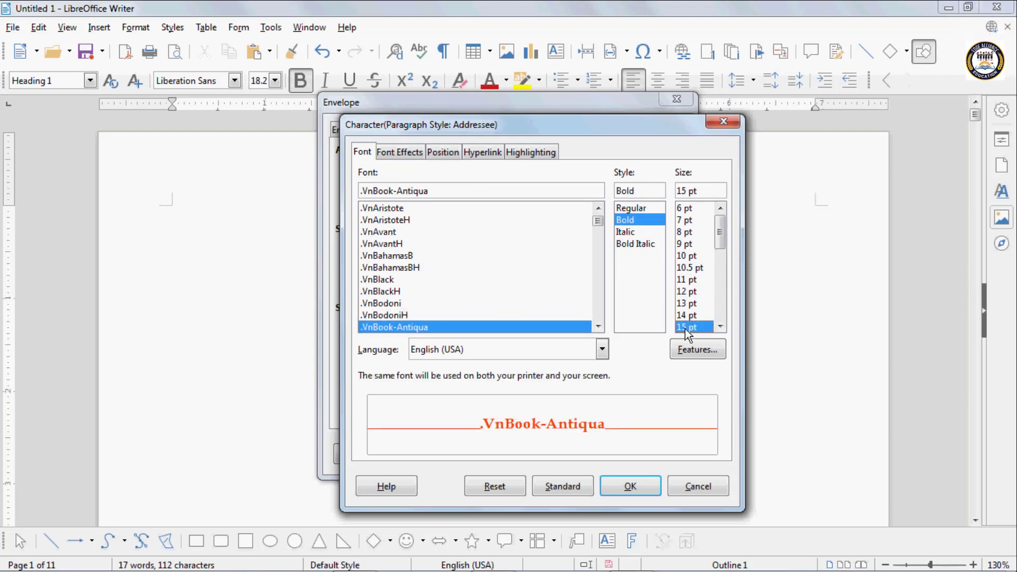
click(627, 485)
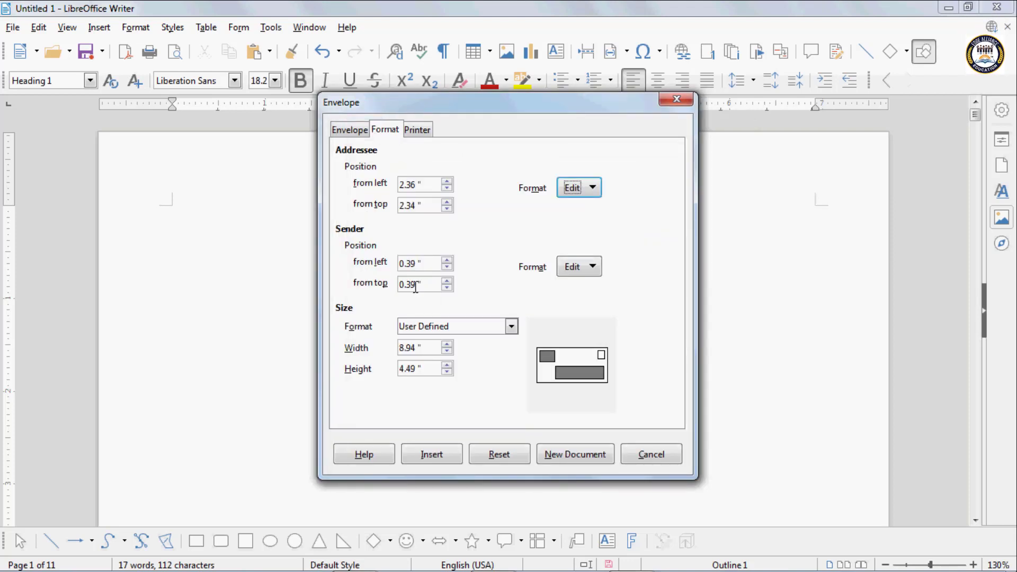
- Move the sender block to 0.46" from left and 0.56" from top
click(448, 260)
click(448, 260)
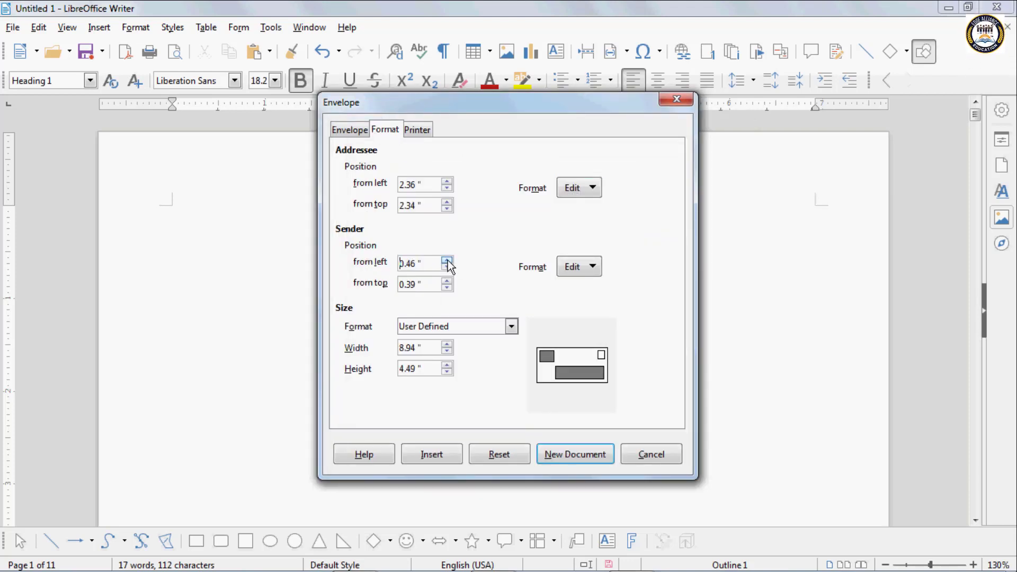
click(447, 281)
click(447, 281)
click(447, 281)
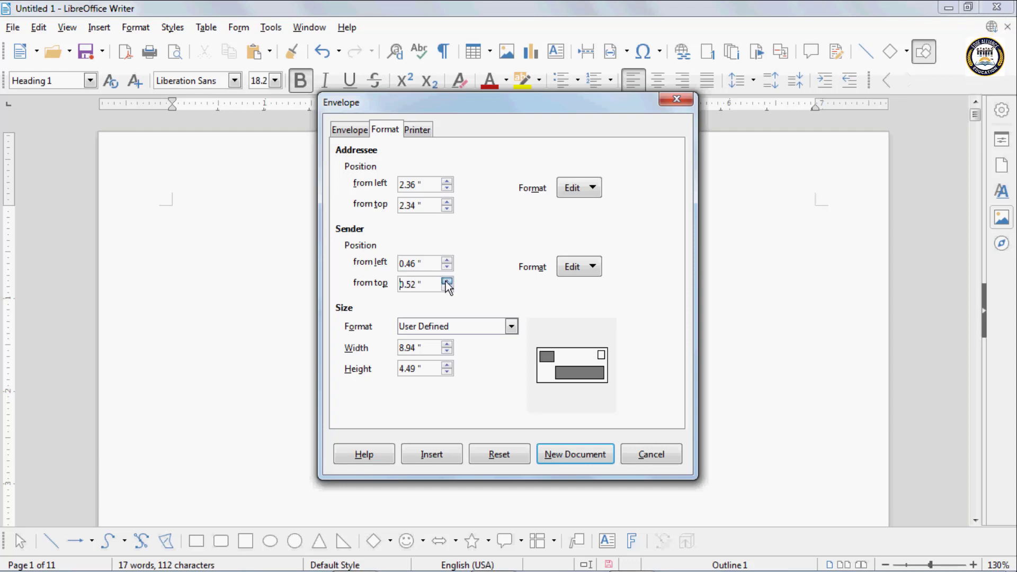
click(447, 282)
- Make the sender text Bold Italic at 15 pt in its Character settings
click(590, 267)
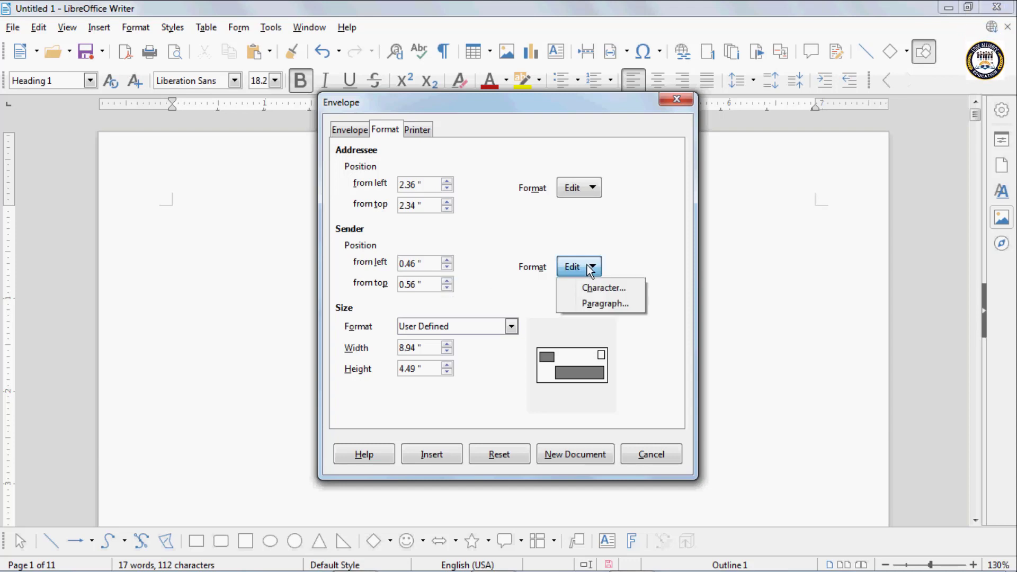
click(611, 289)
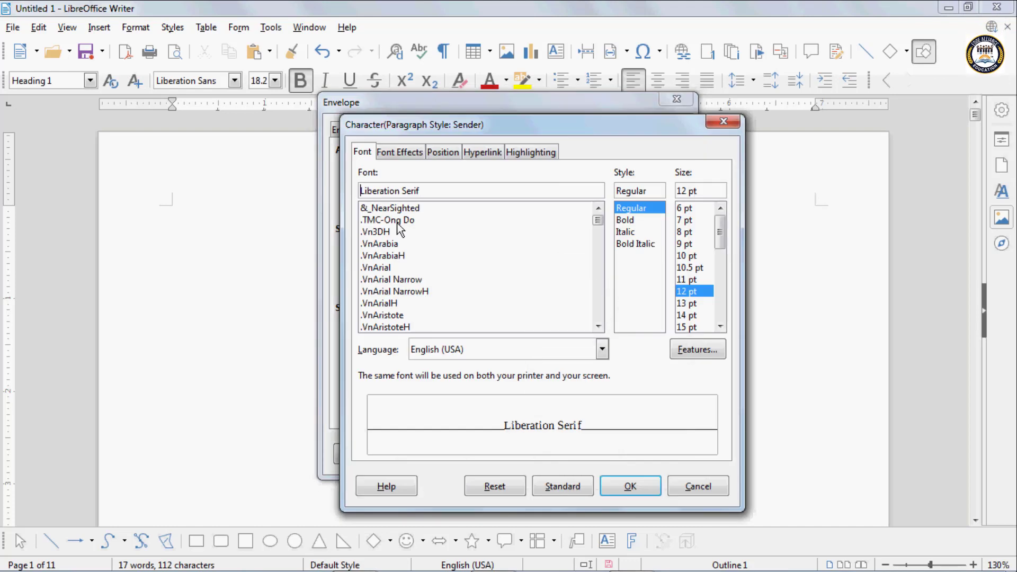
click(394, 291)
click(480, 316)
click(633, 219)
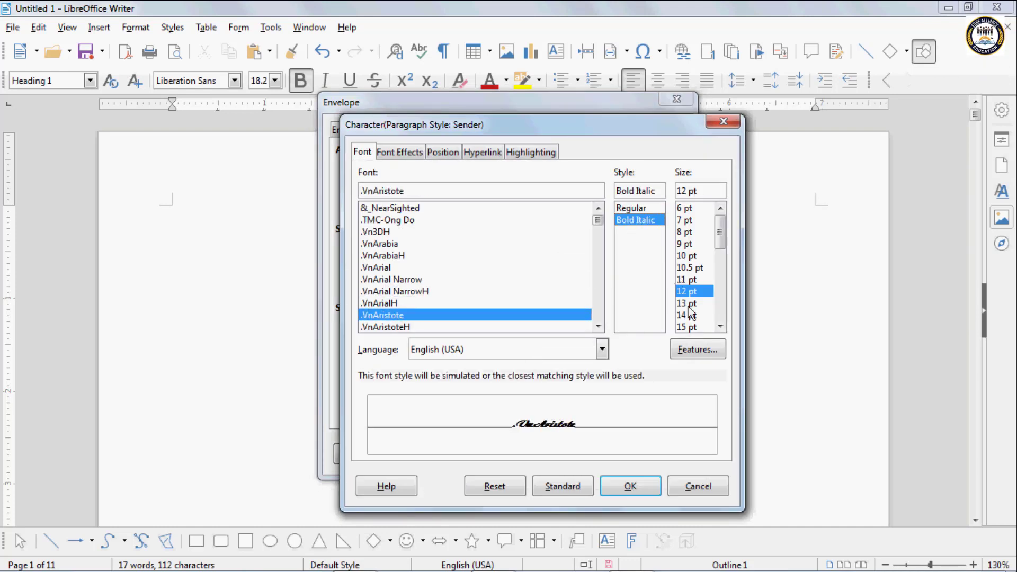
click(689, 315)
click(688, 327)
- Colour the sender text Lime and set its font to .VnBook-AntiquaH
click(409, 154)
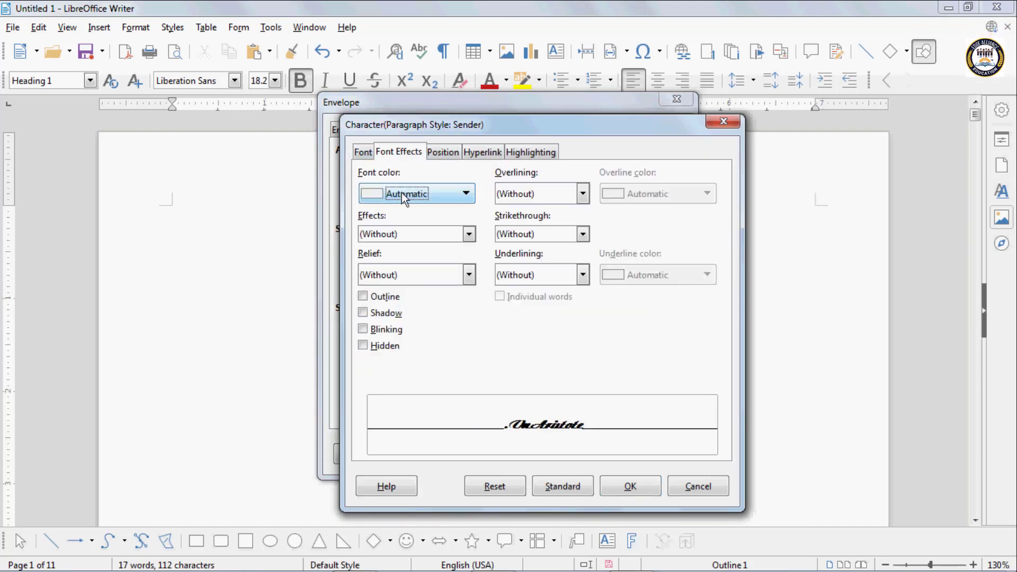
click(401, 192)
click(509, 275)
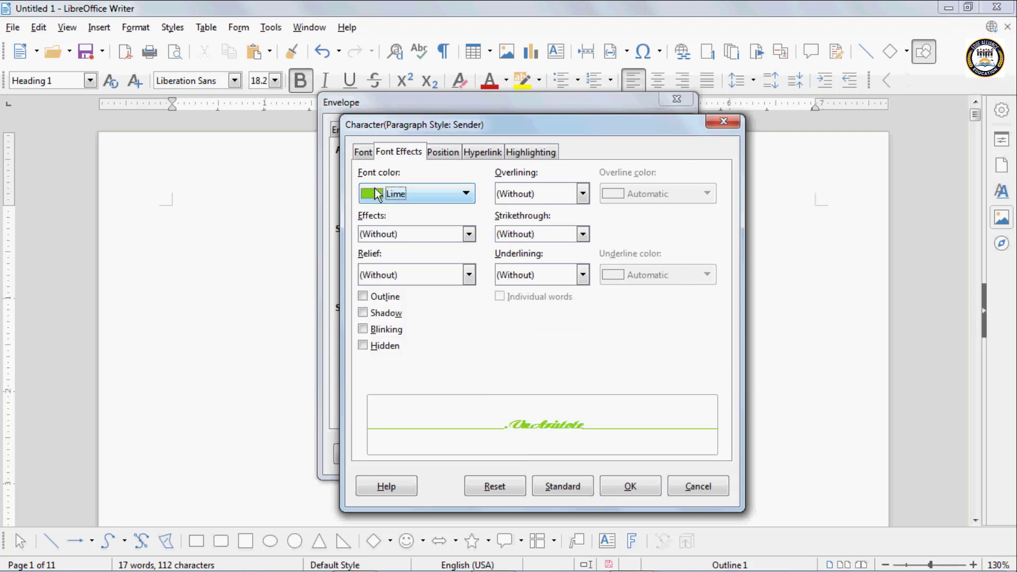
click(363, 152)
click(393, 295)
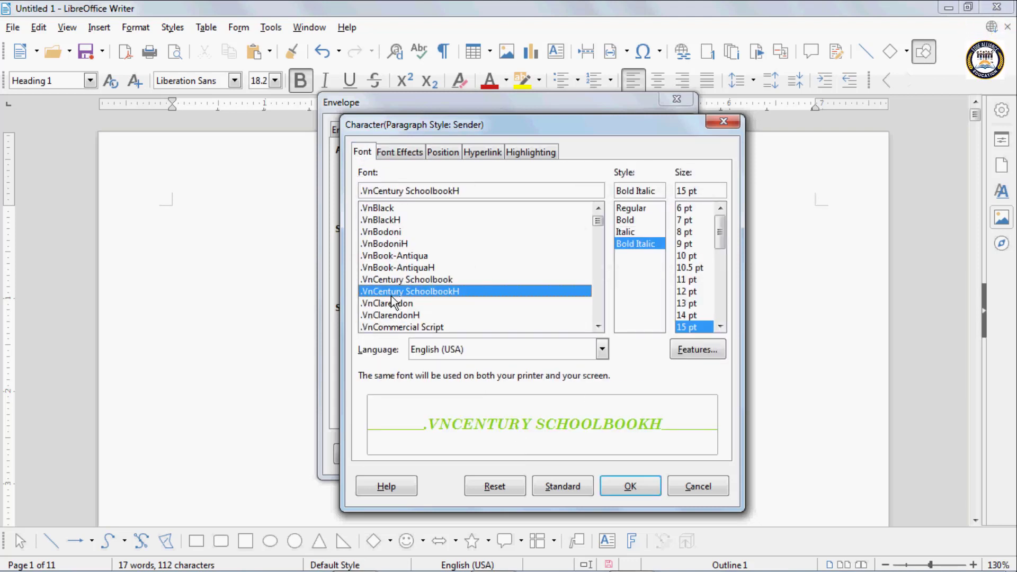
click(377, 269)
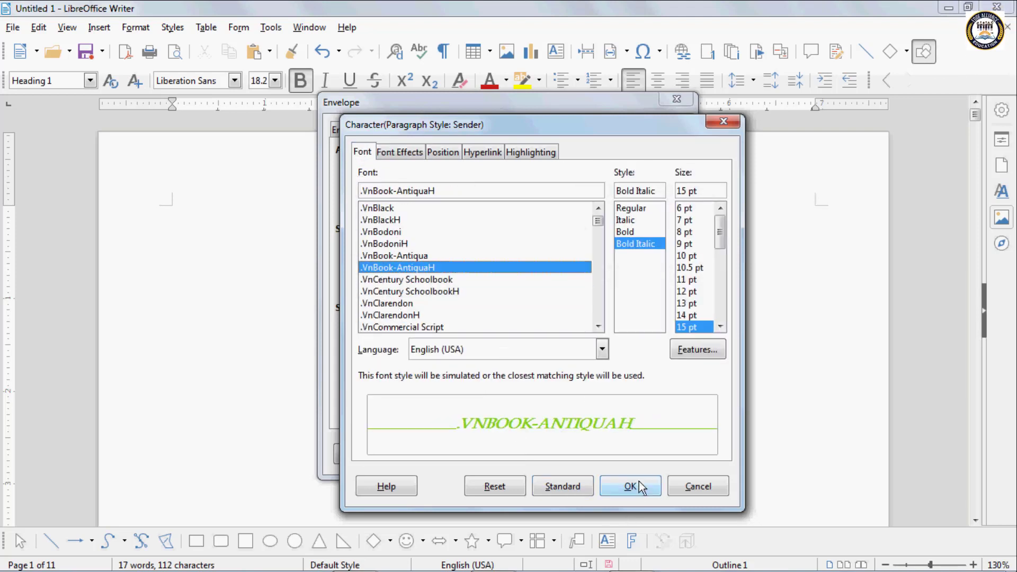
click(639, 481)
click(501, 324)
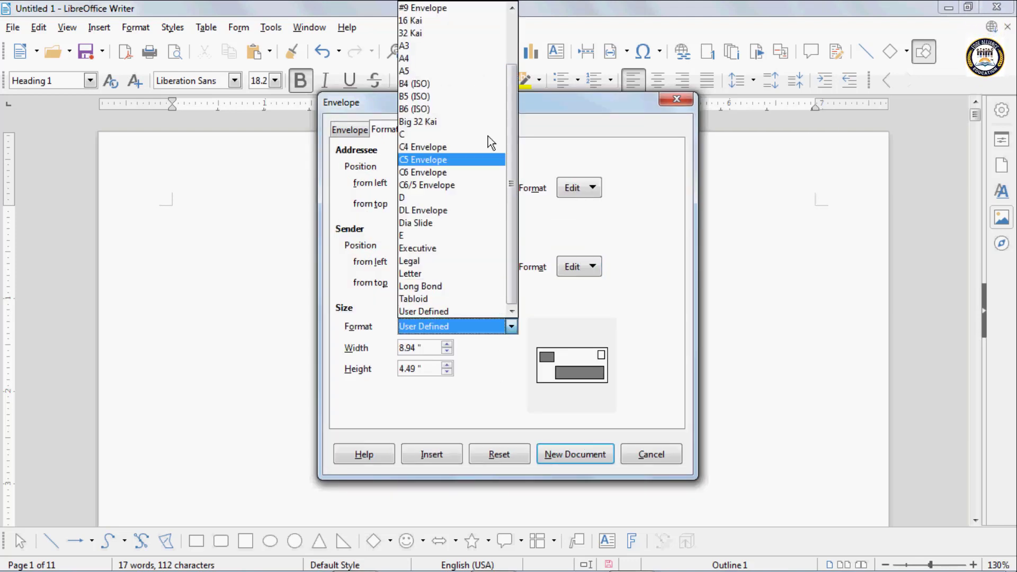
- Make the envelope A4, 11.69" by 8.27", restoring it after trial width and height tweaks
click(420, 58)
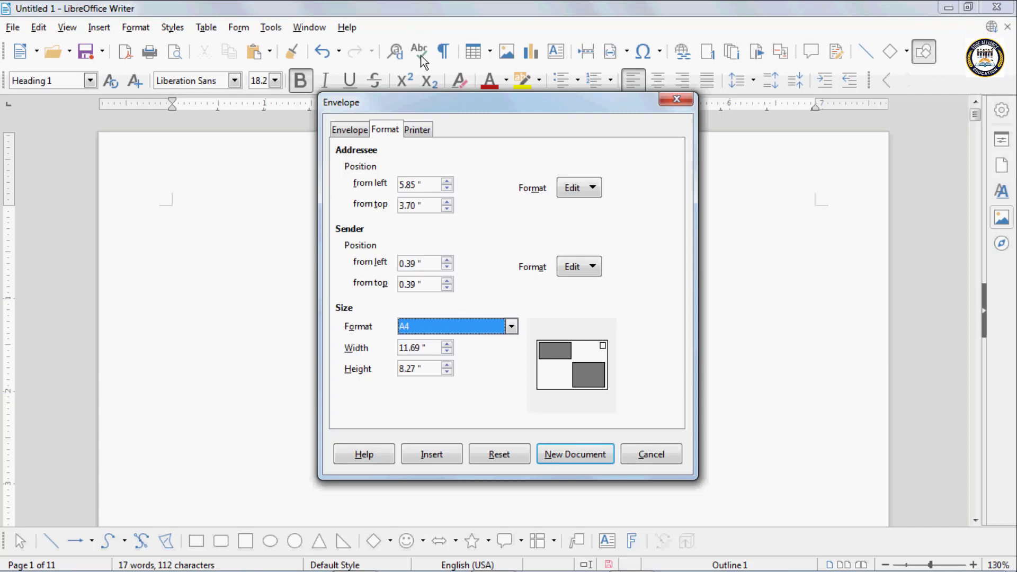
click(444, 345)
click(447, 352)
click(448, 352)
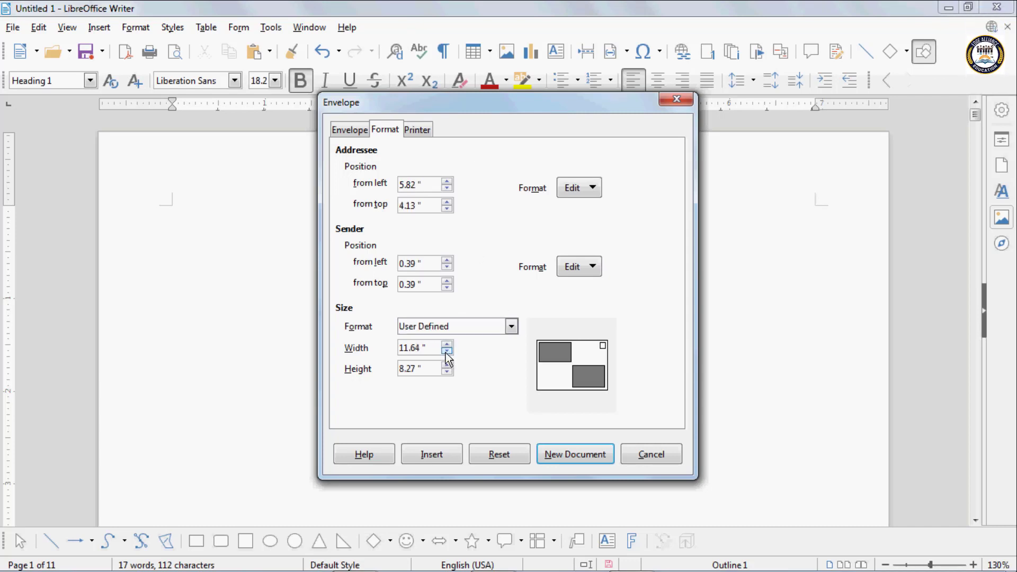
click(447, 365)
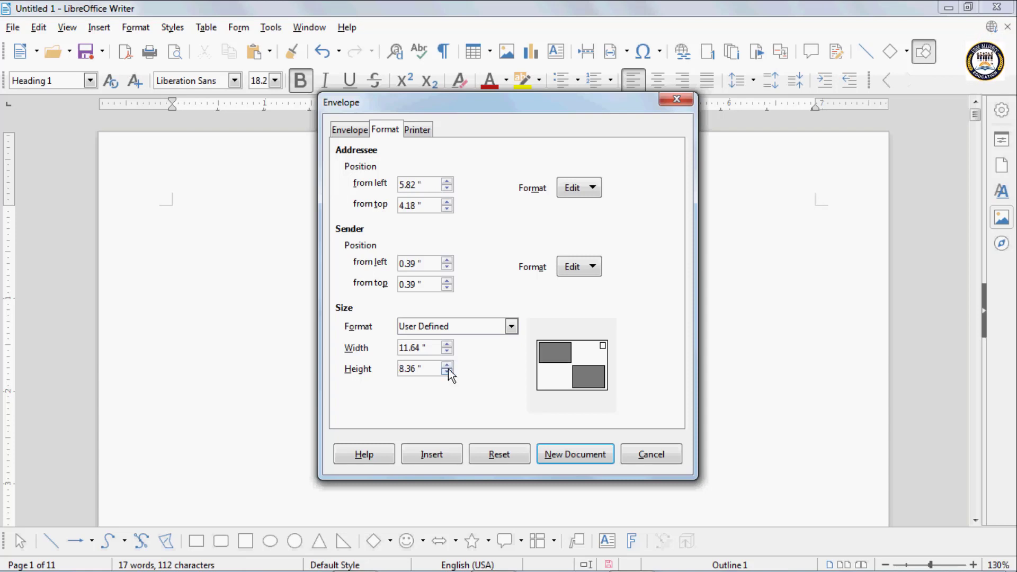
click(448, 370)
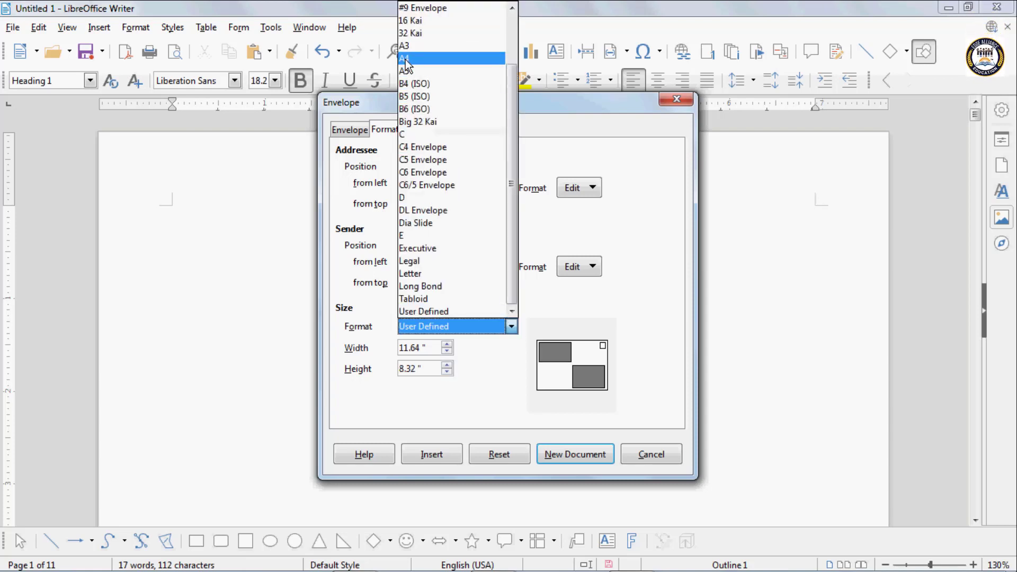
click(405, 59)
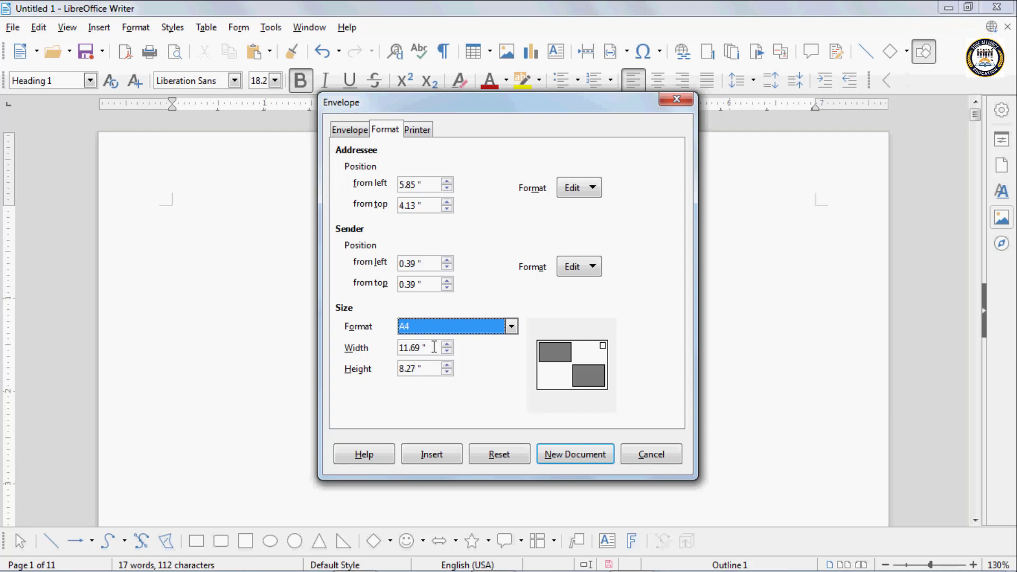
click(413, 131)
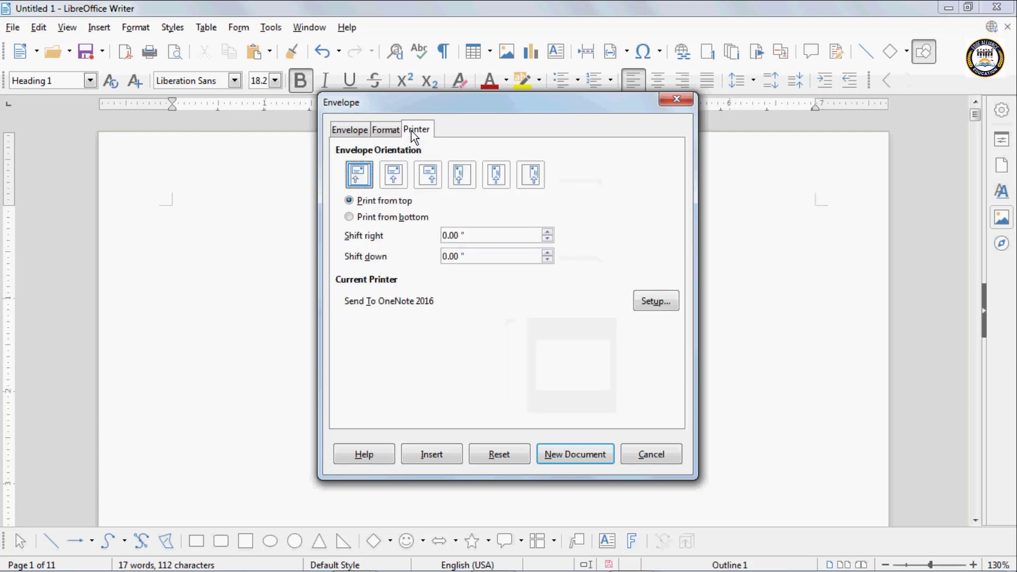
- Try the envelope orientation options, from horizontal centre through vertical right
click(354, 132)
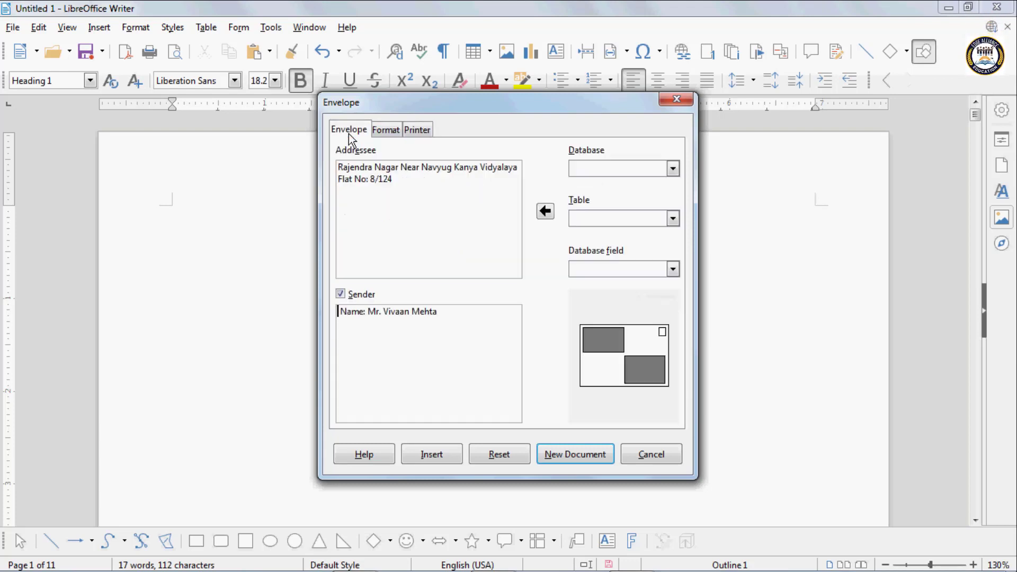
click(416, 130)
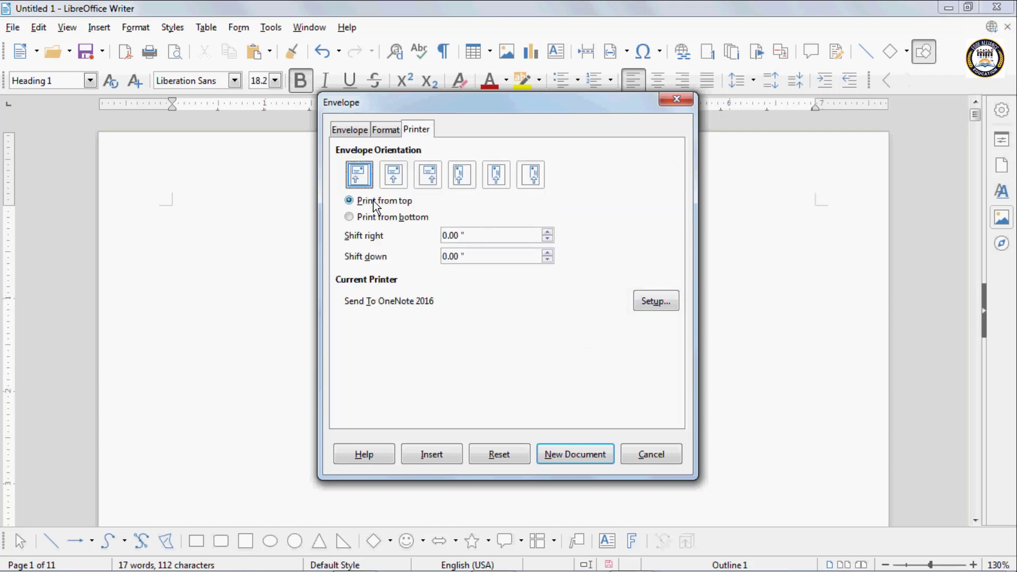
click(396, 177)
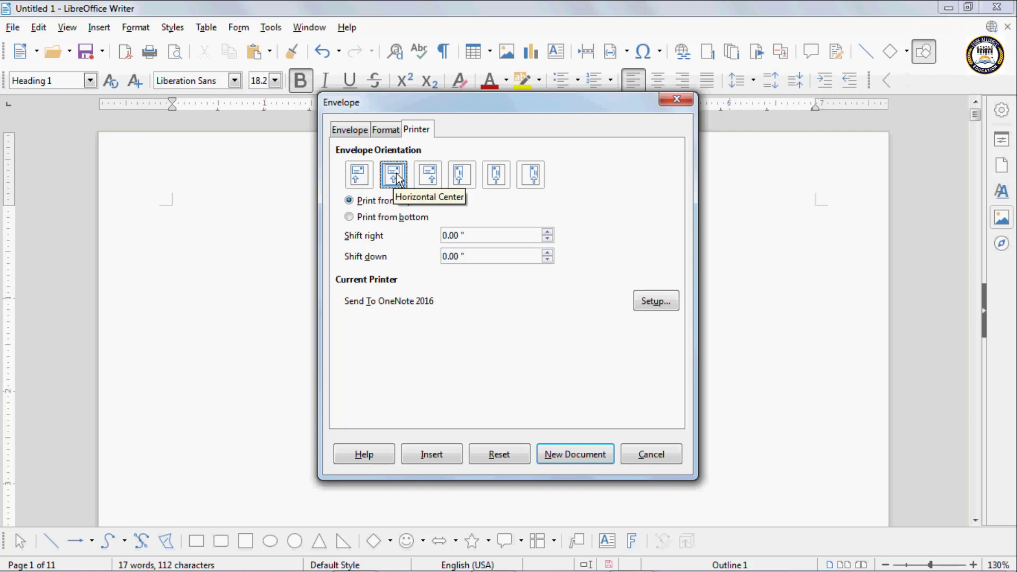
click(431, 178)
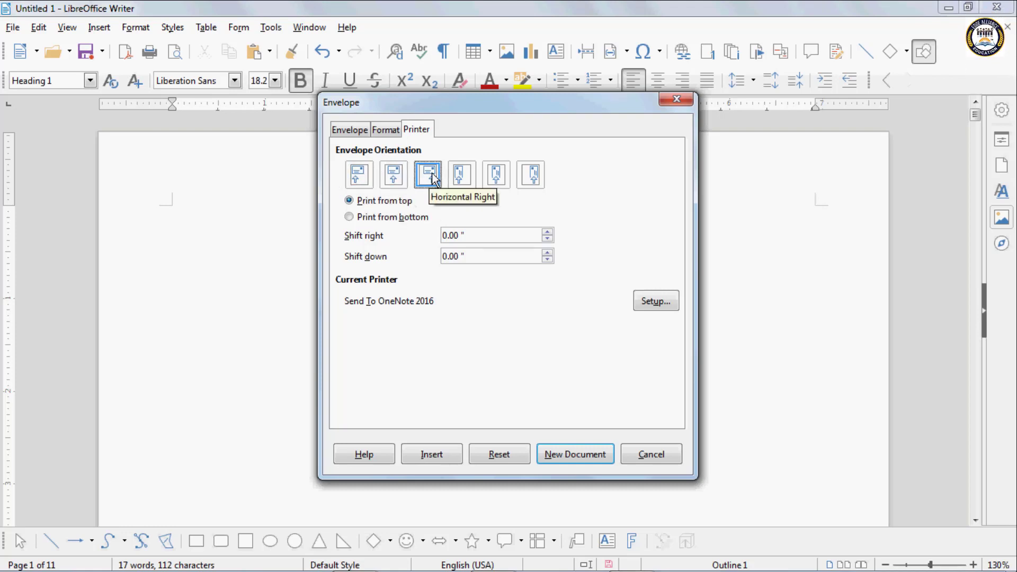
click(464, 179)
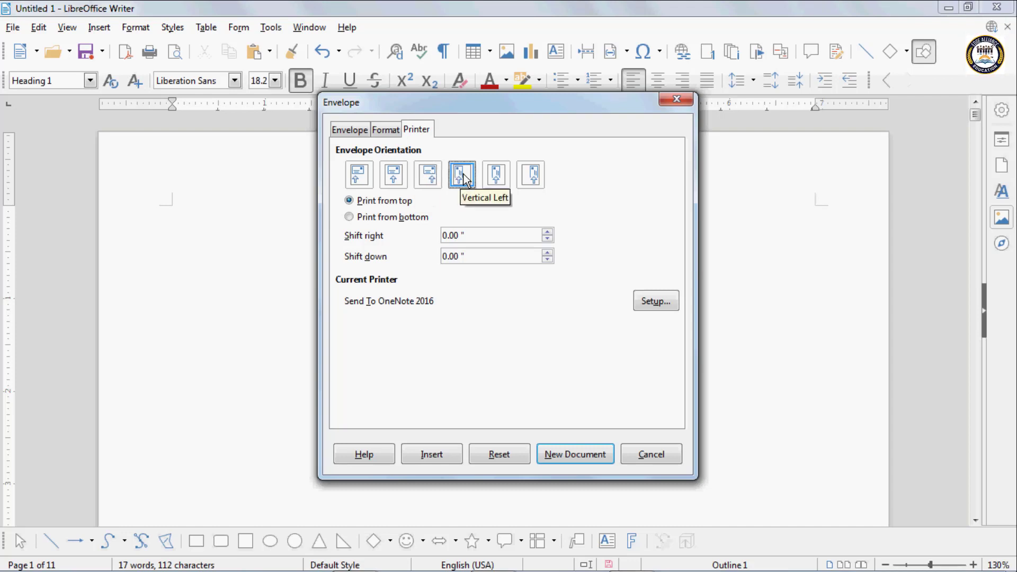
click(497, 173)
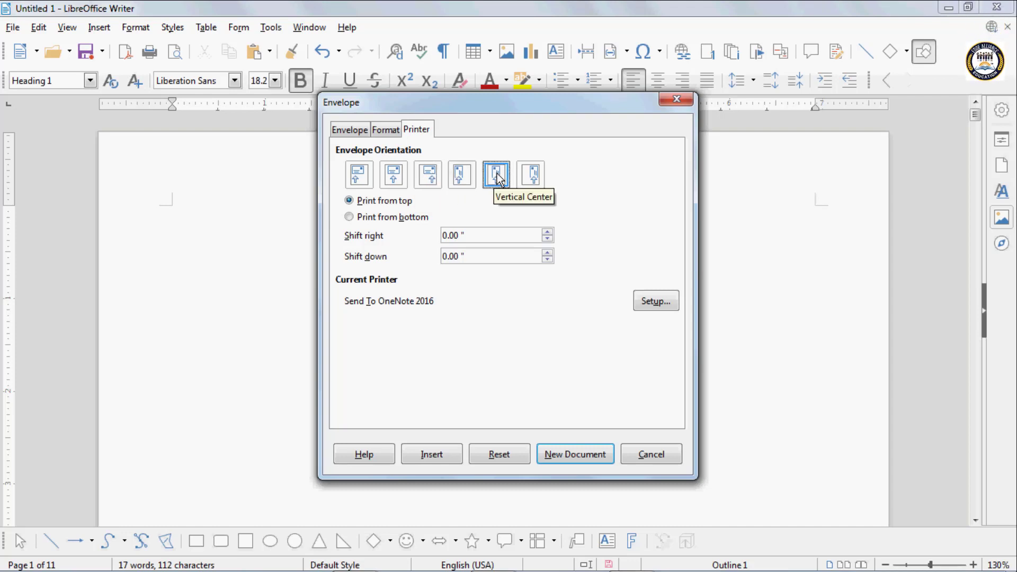
click(534, 177)
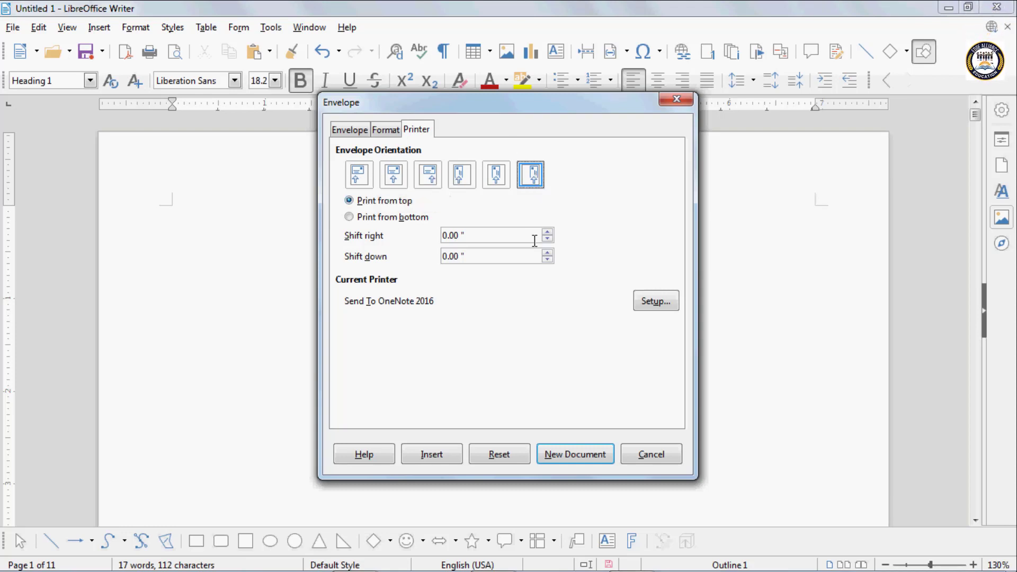
- Print the envelope from the bottom, shifted 0.10" right and 0.08" down
click(350, 216)
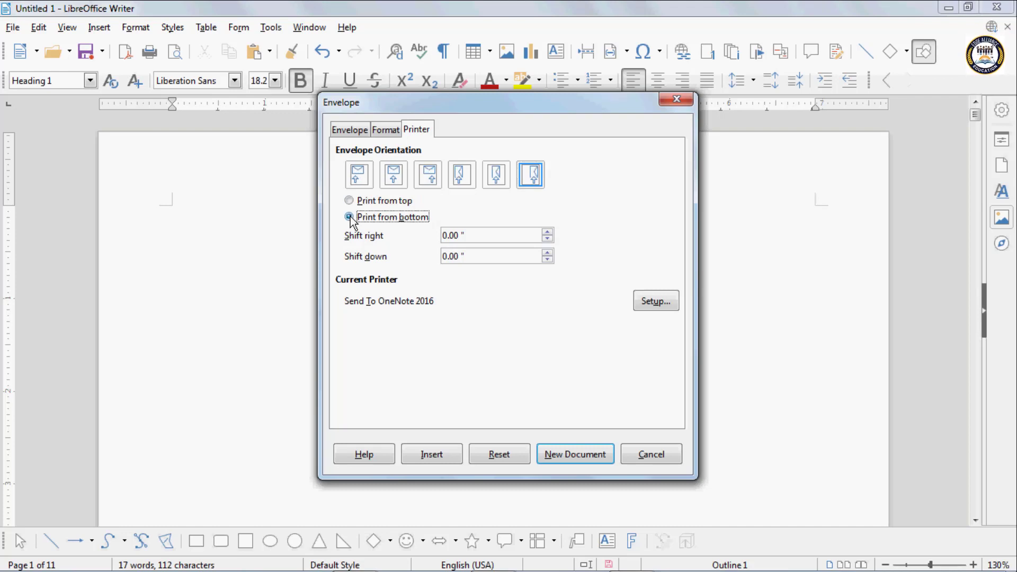
click(547, 232)
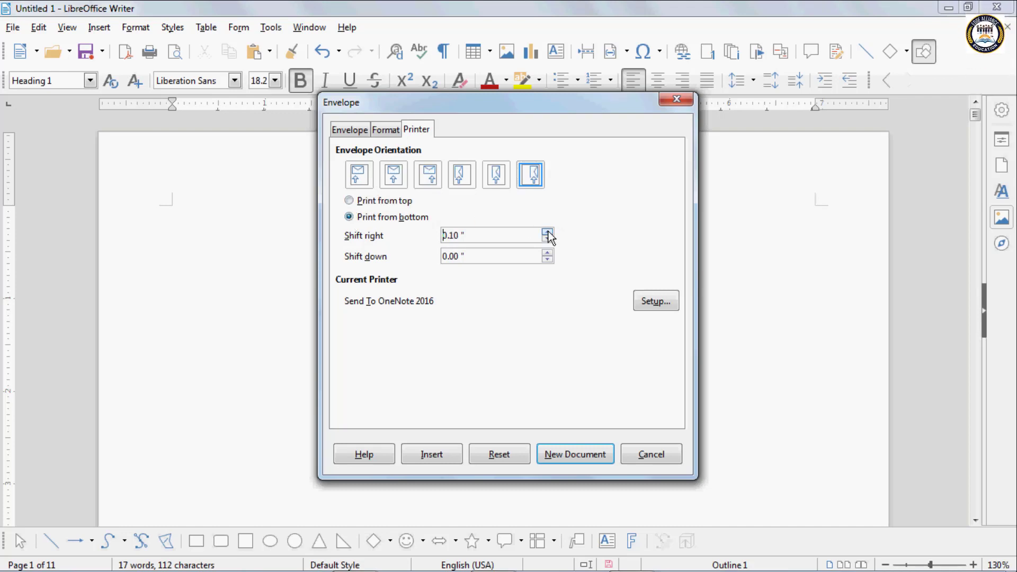
click(547, 253)
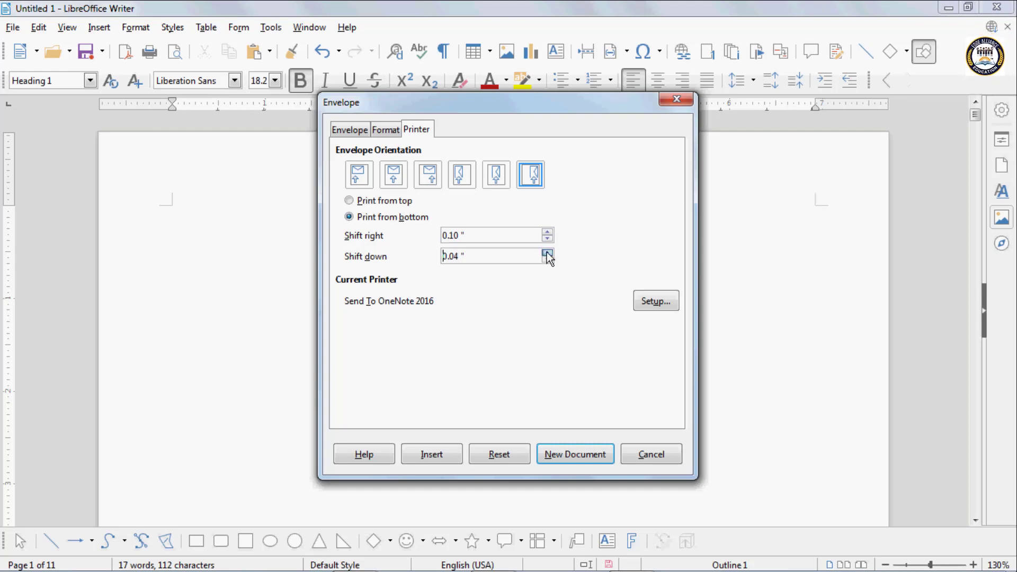
click(393, 174)
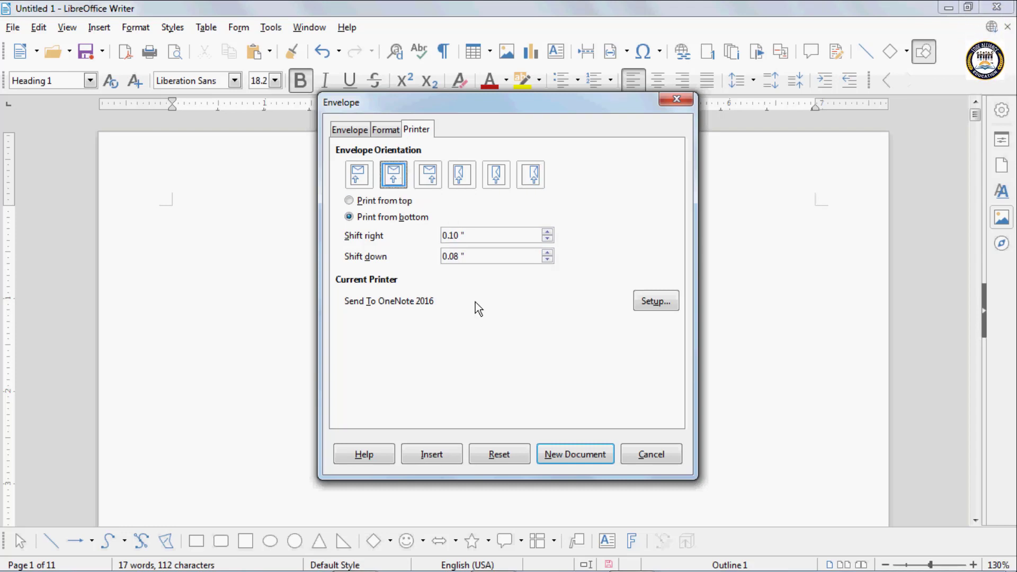
click(349, 132)
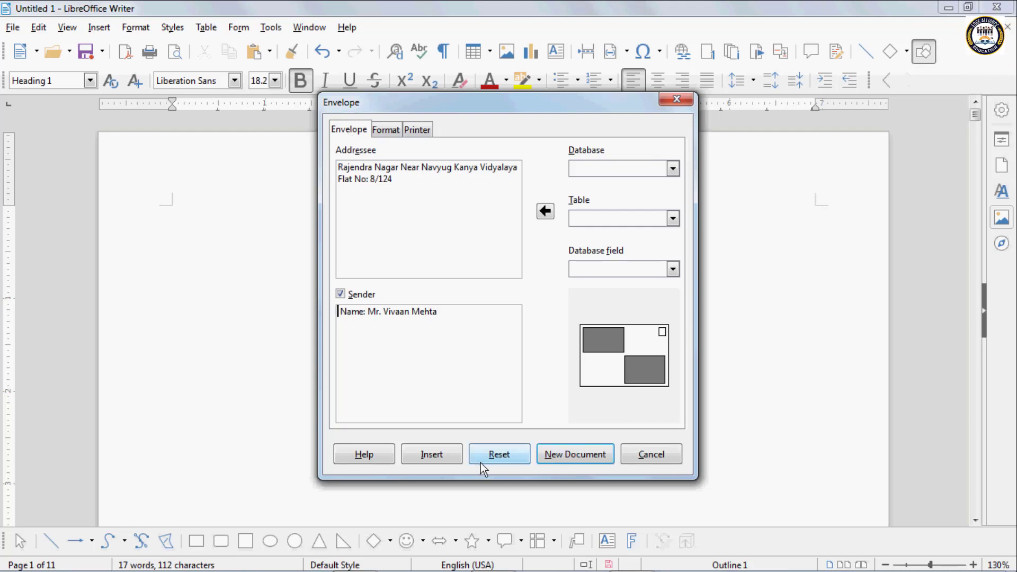
- Insert the envelope into the document and scroll through the new envelope page
click(438, 454)
scroll(245, 295, down, 6)
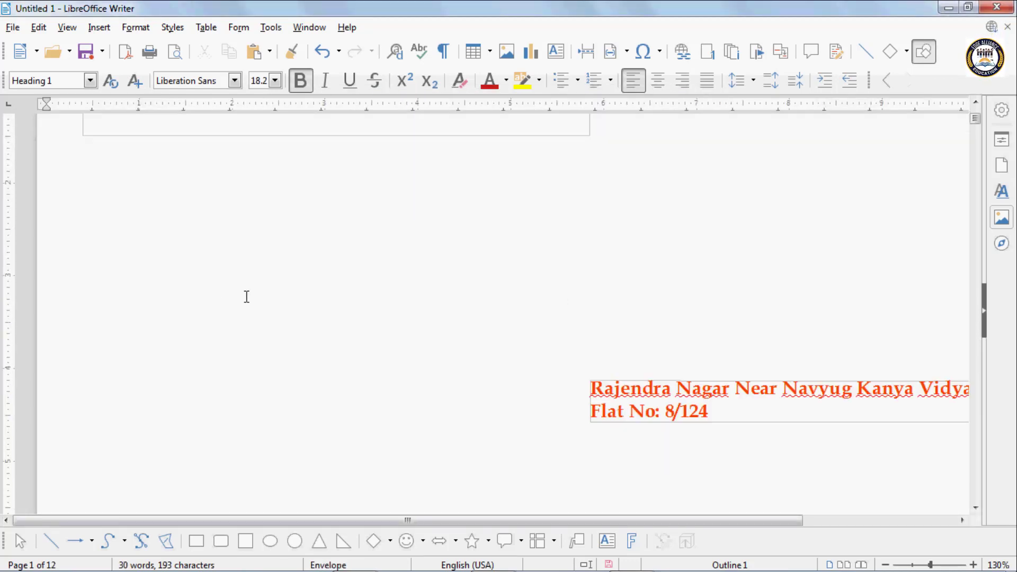
scroll(271, 332, down, 4)
scroll(279, 331, up, 10)
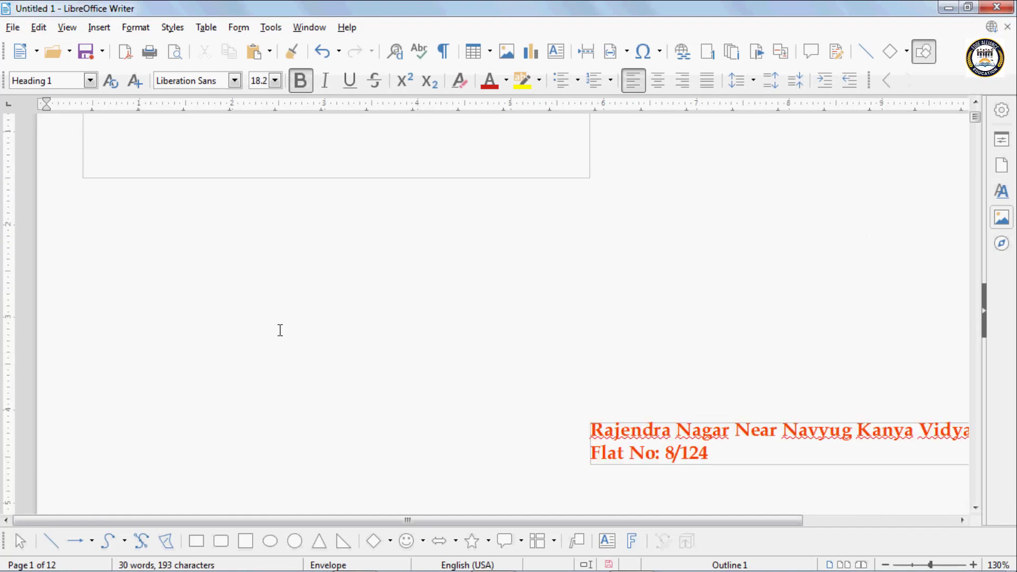
scroll(756, 396, down, 5)
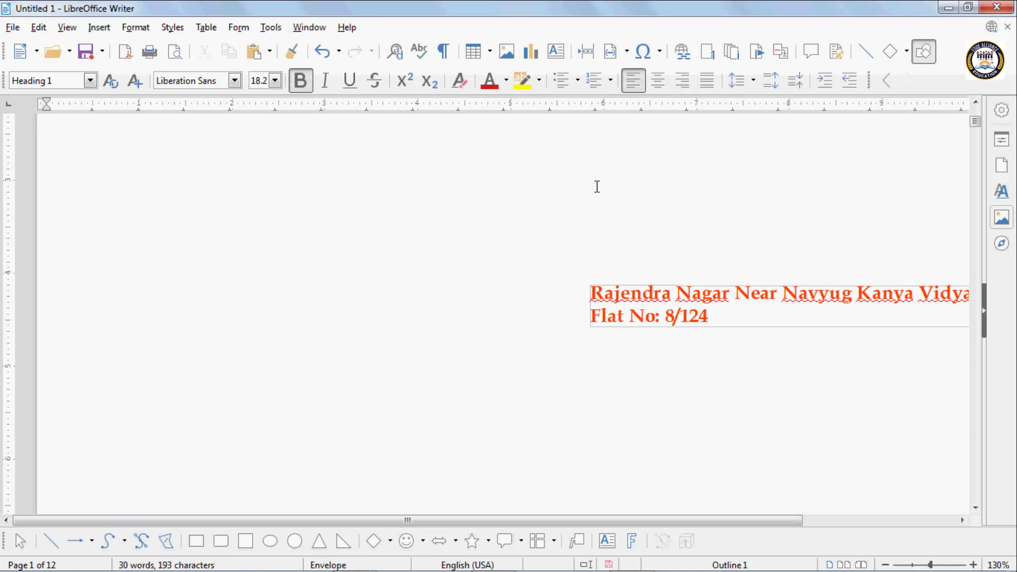
- Close the untitled envelope document without saving and start a new Writer document
click(1007, 26)
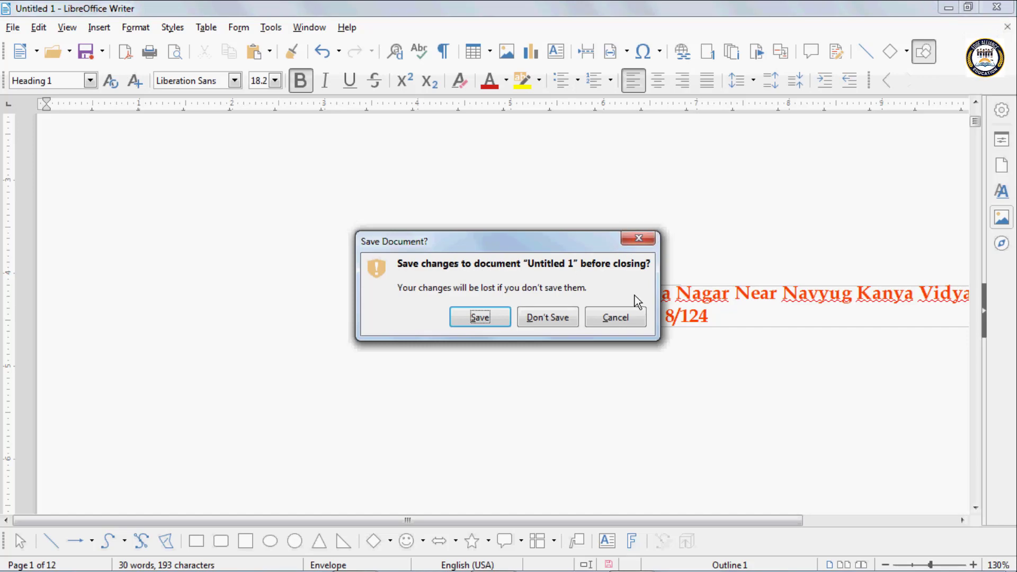
click(547, 316)
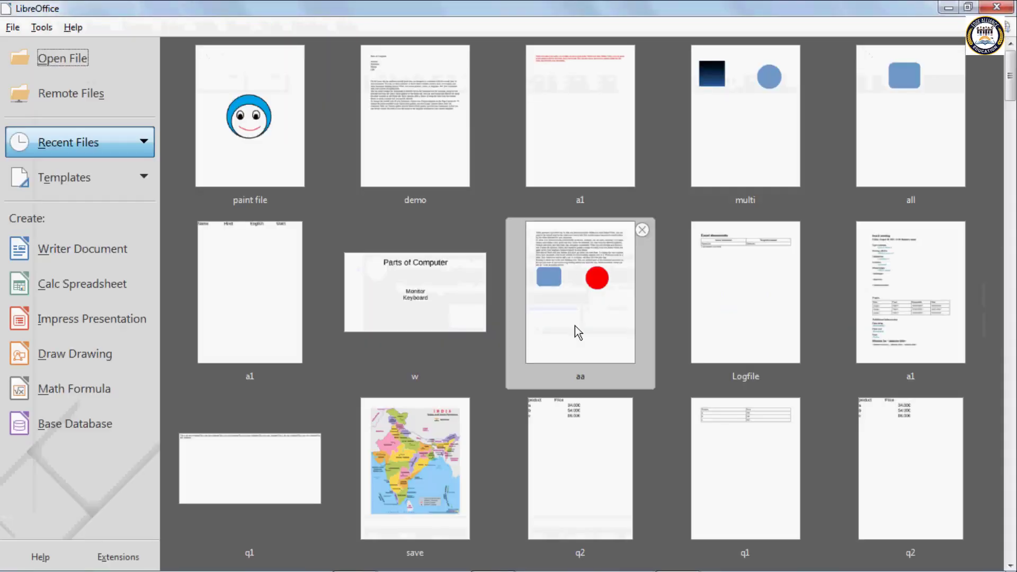
click(96, 257)
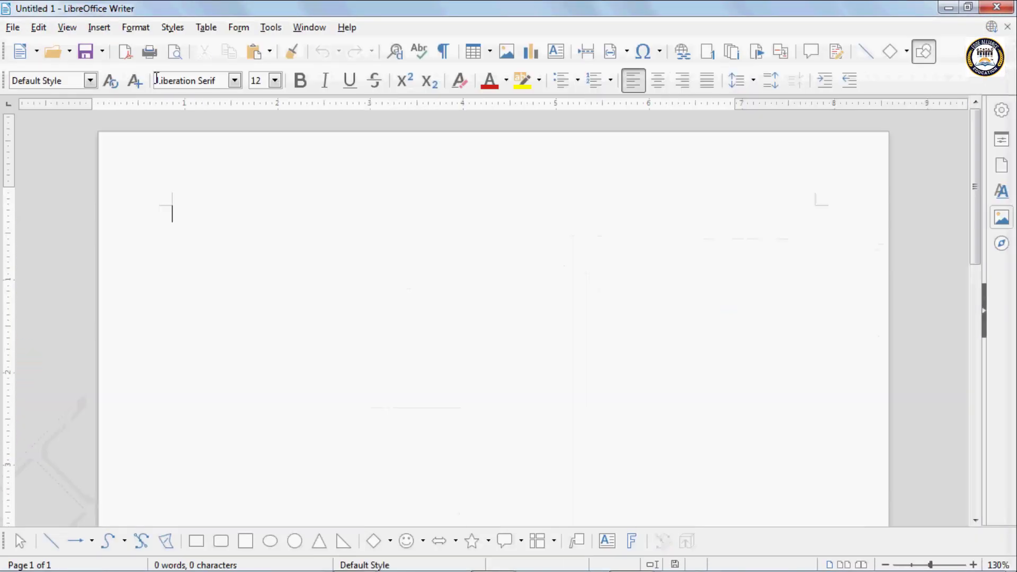
- Open demo.odt from the recent documents list
click(99, 27)
scroll(164, 503, down, 1)
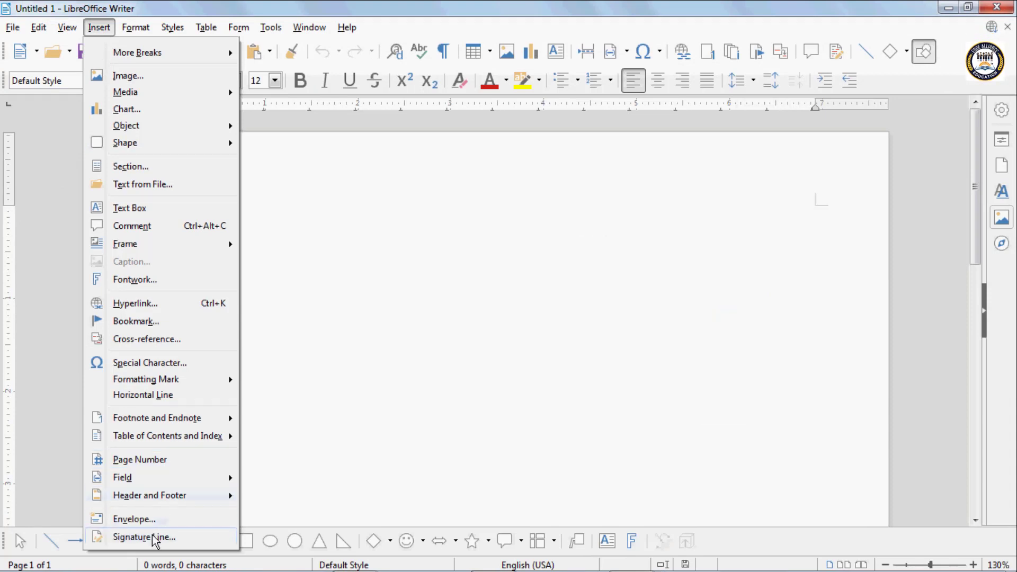
click(313, 317)
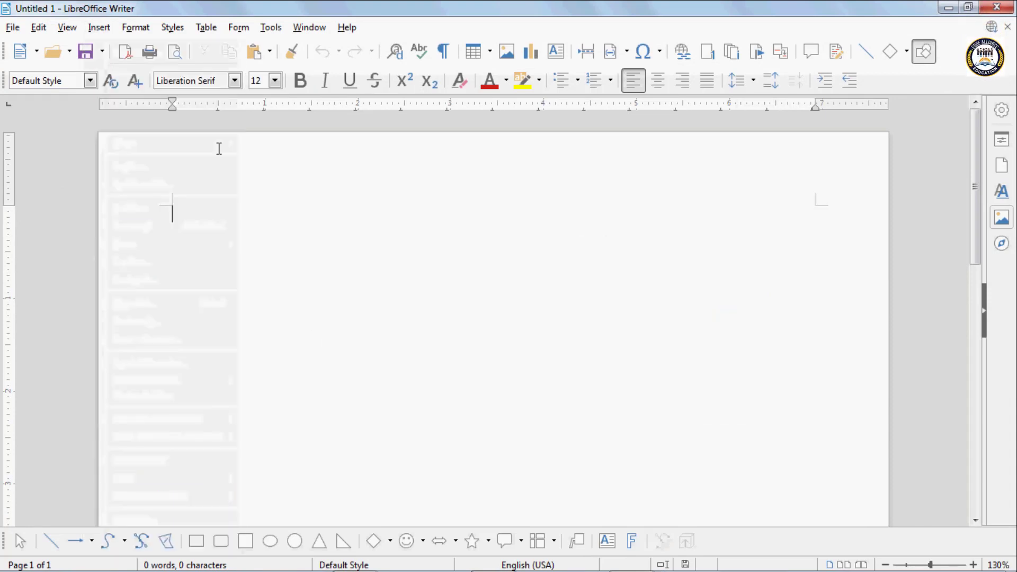
click(70, 51)
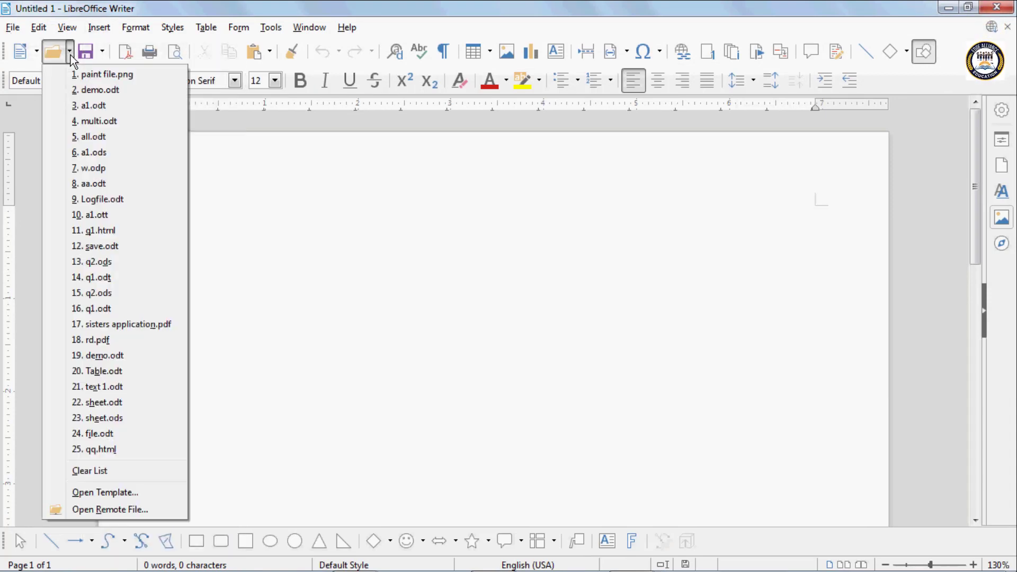
click(106, 91)
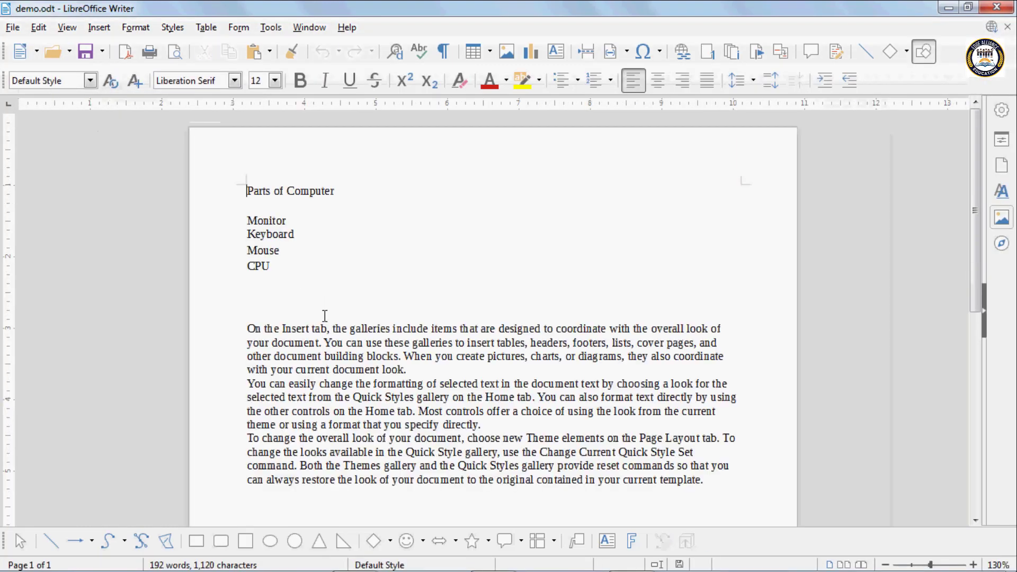
scroll(325, 318, down, 5)
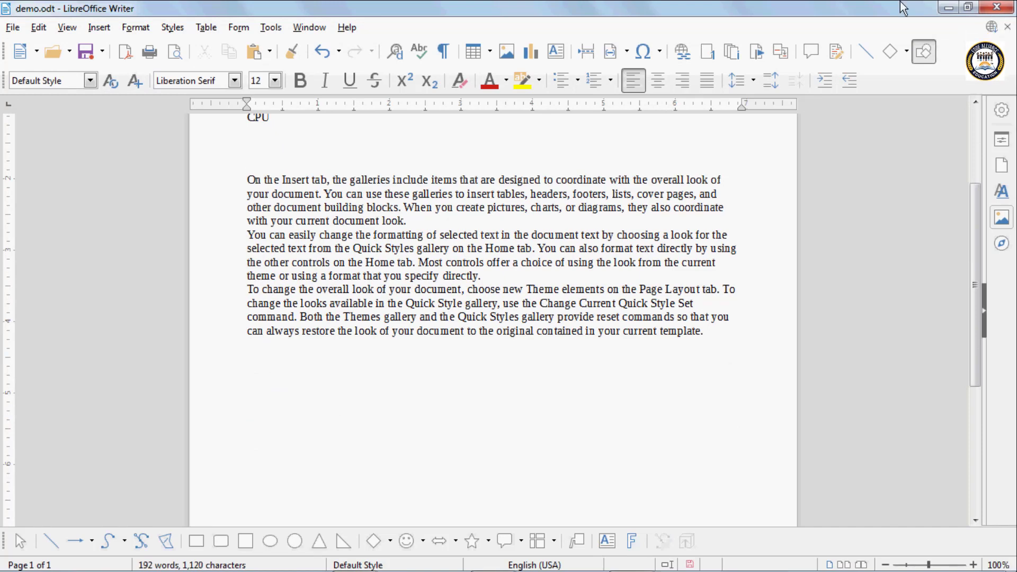
- Open the Envelope dialog from the Insert menu and cancel it without changes
click(74, 31)
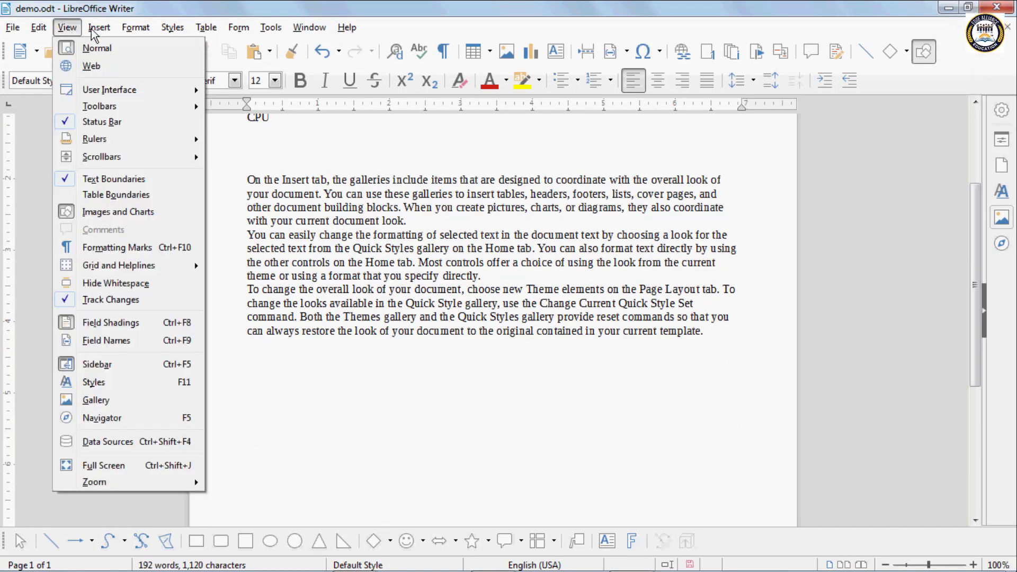
mouse_move(100, 28)
click(170, 539)
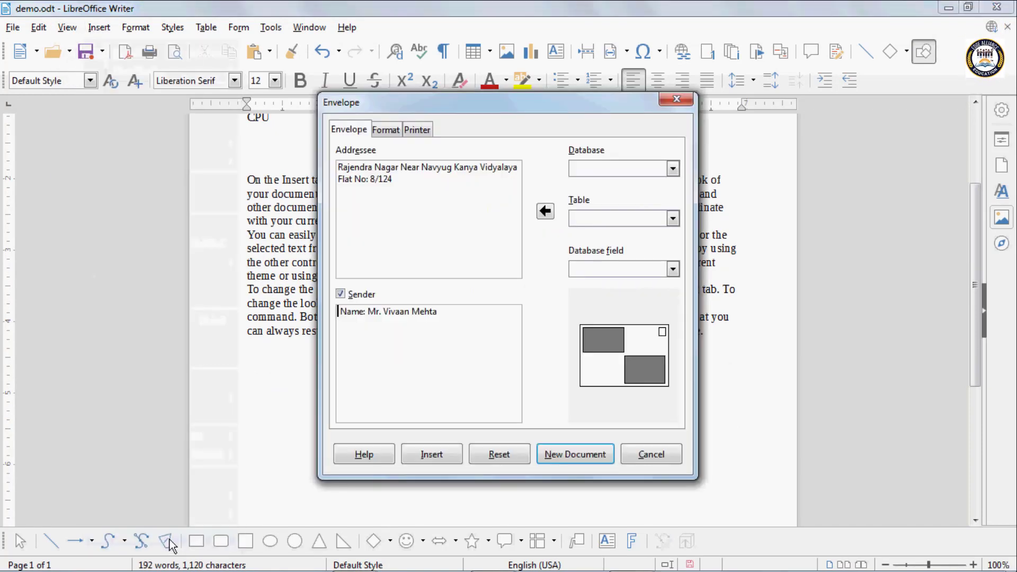
click(676, 100)
- Start a signature line with the signer's full name and the title Student
click(99, 27)
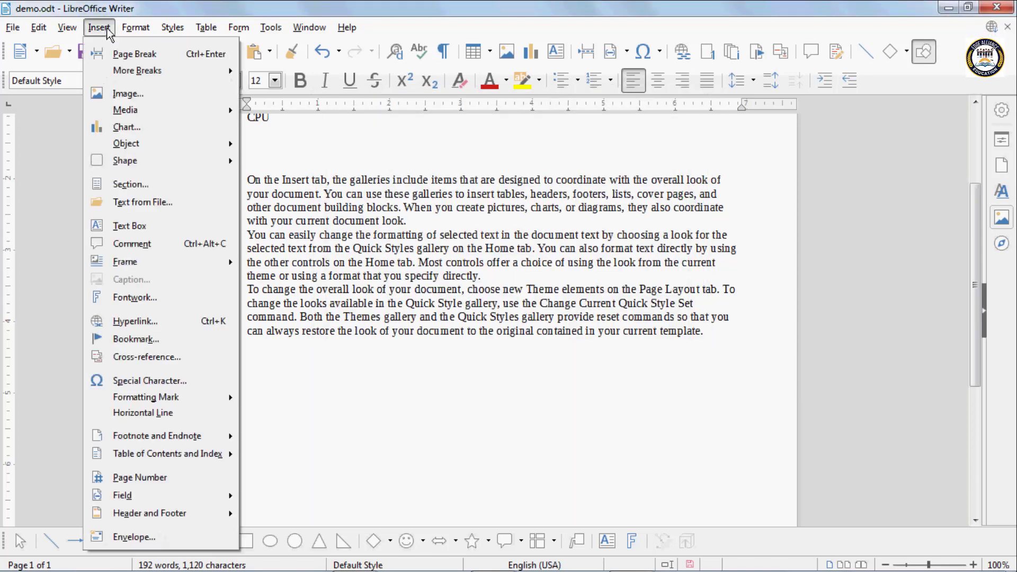
click(175, 537)
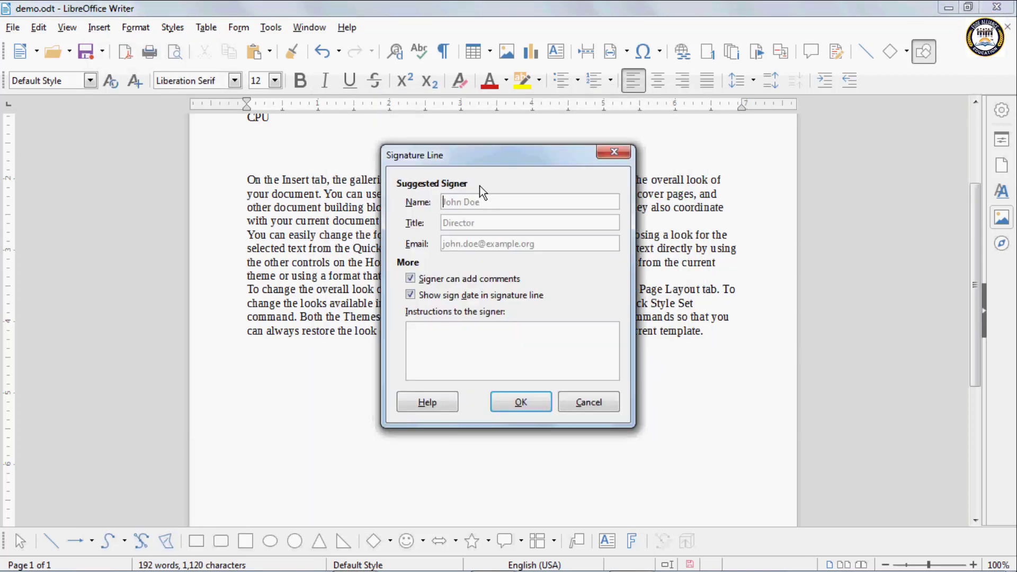
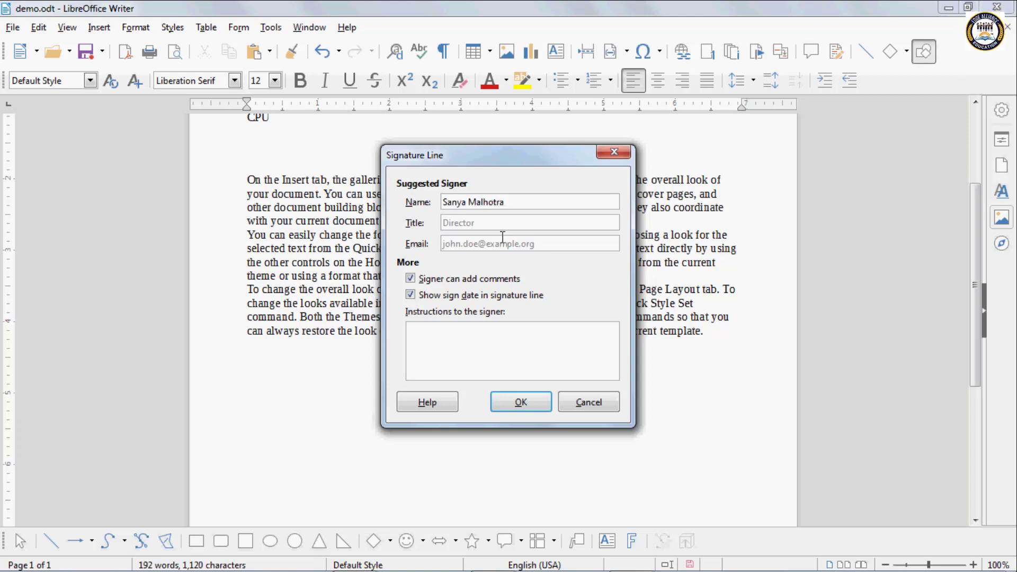
click(487, 221)
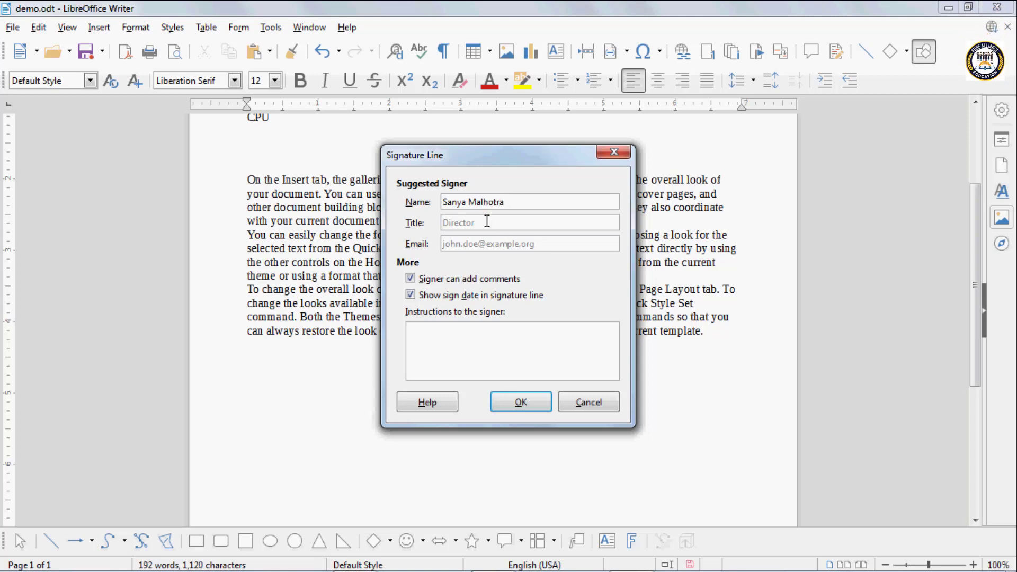
text(Stuyde)
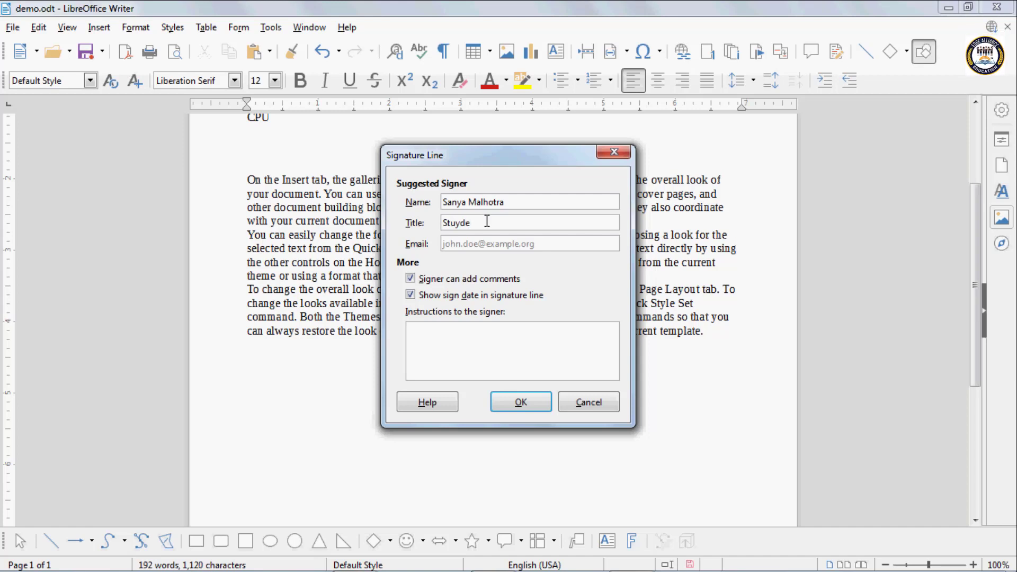
text(\\)
key(BackSpace)
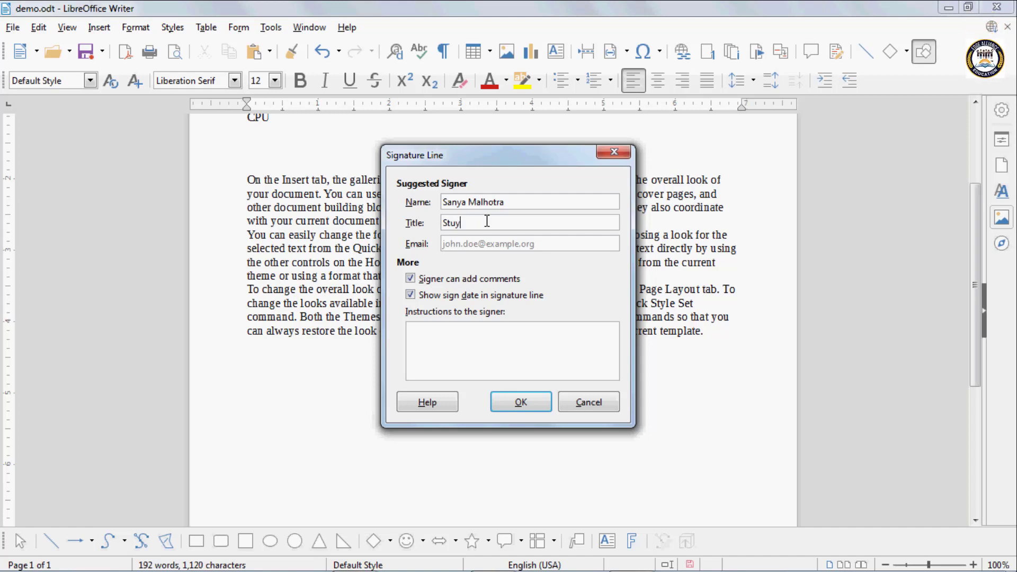
text(dent)
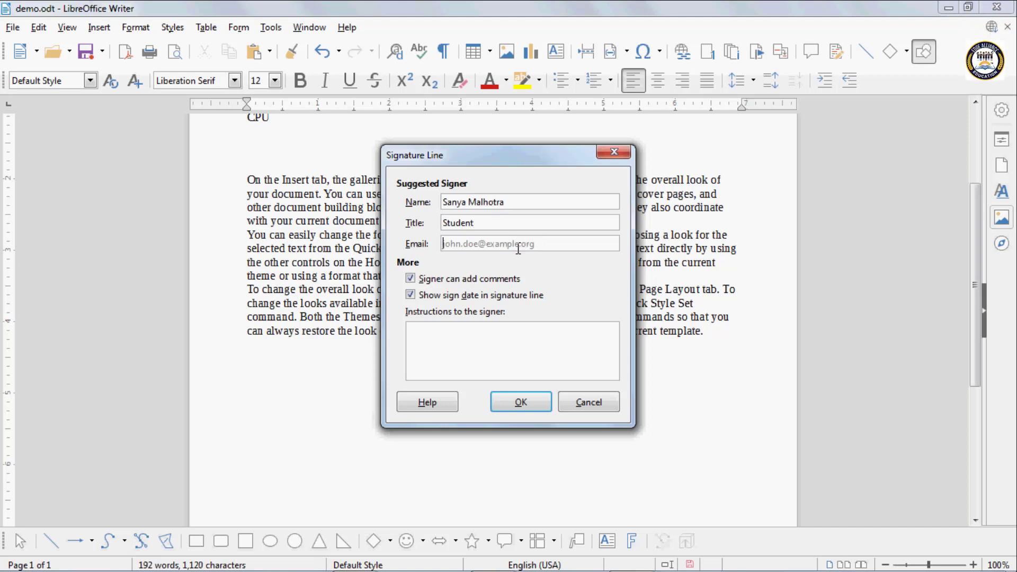
- Insert the Student signature line below the text, then delete it
click(508, 402)
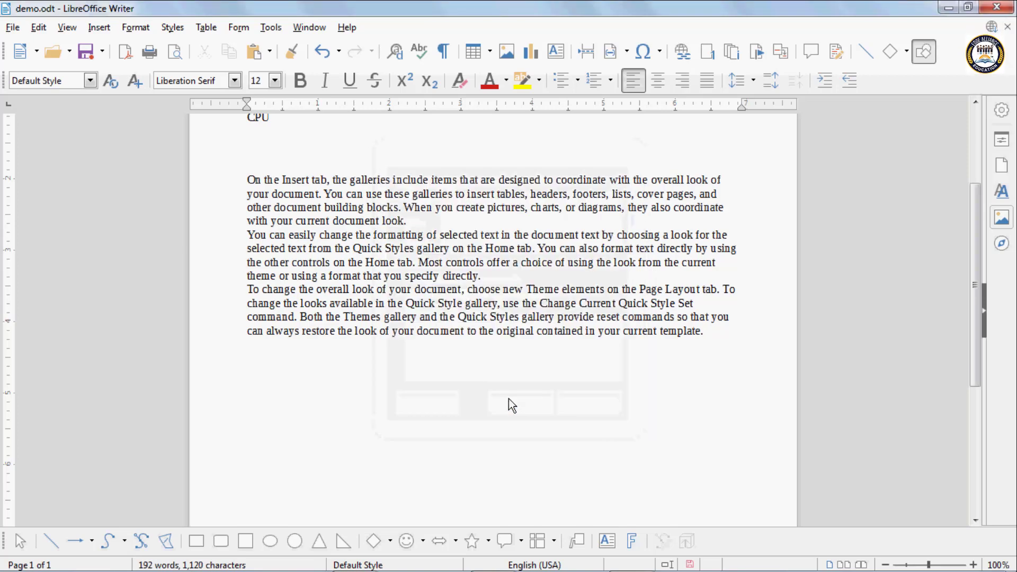
click(289, 286)
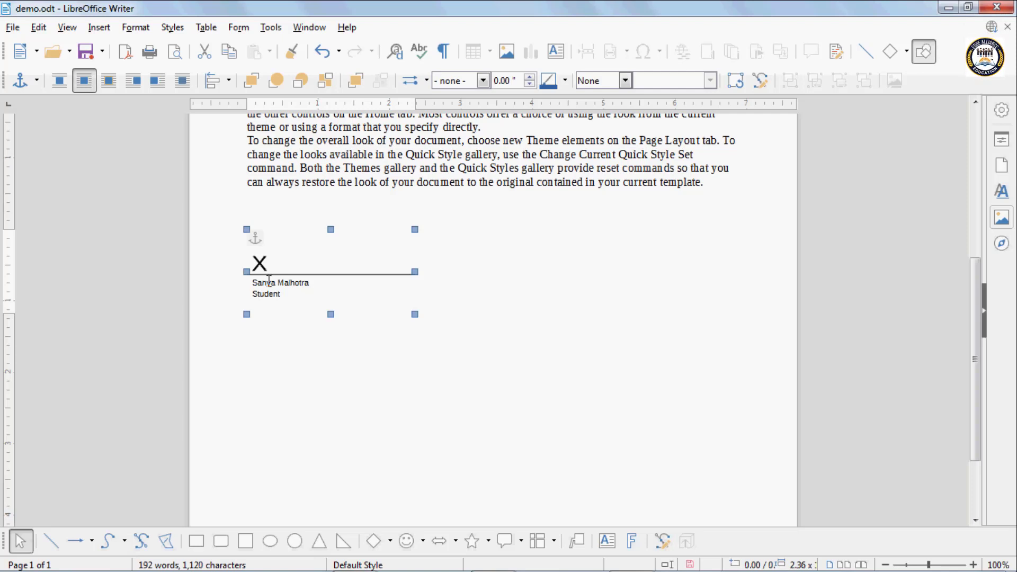
key(Delete)
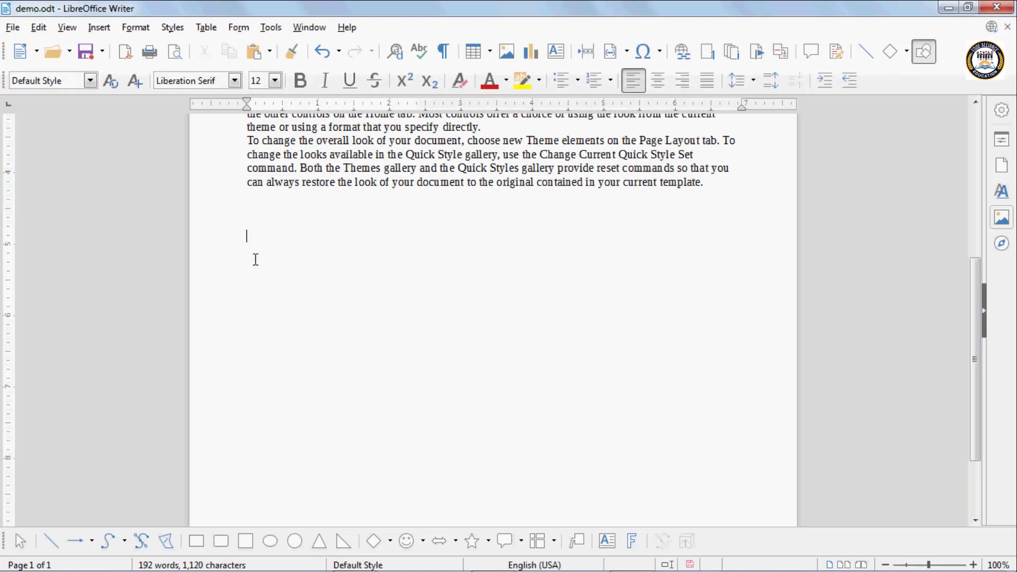
click(106, 30)
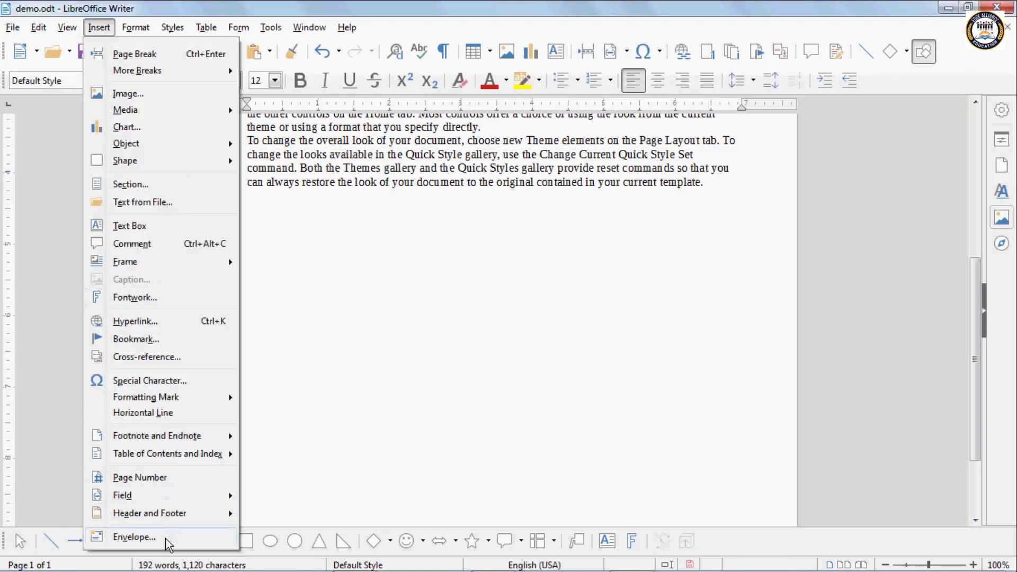